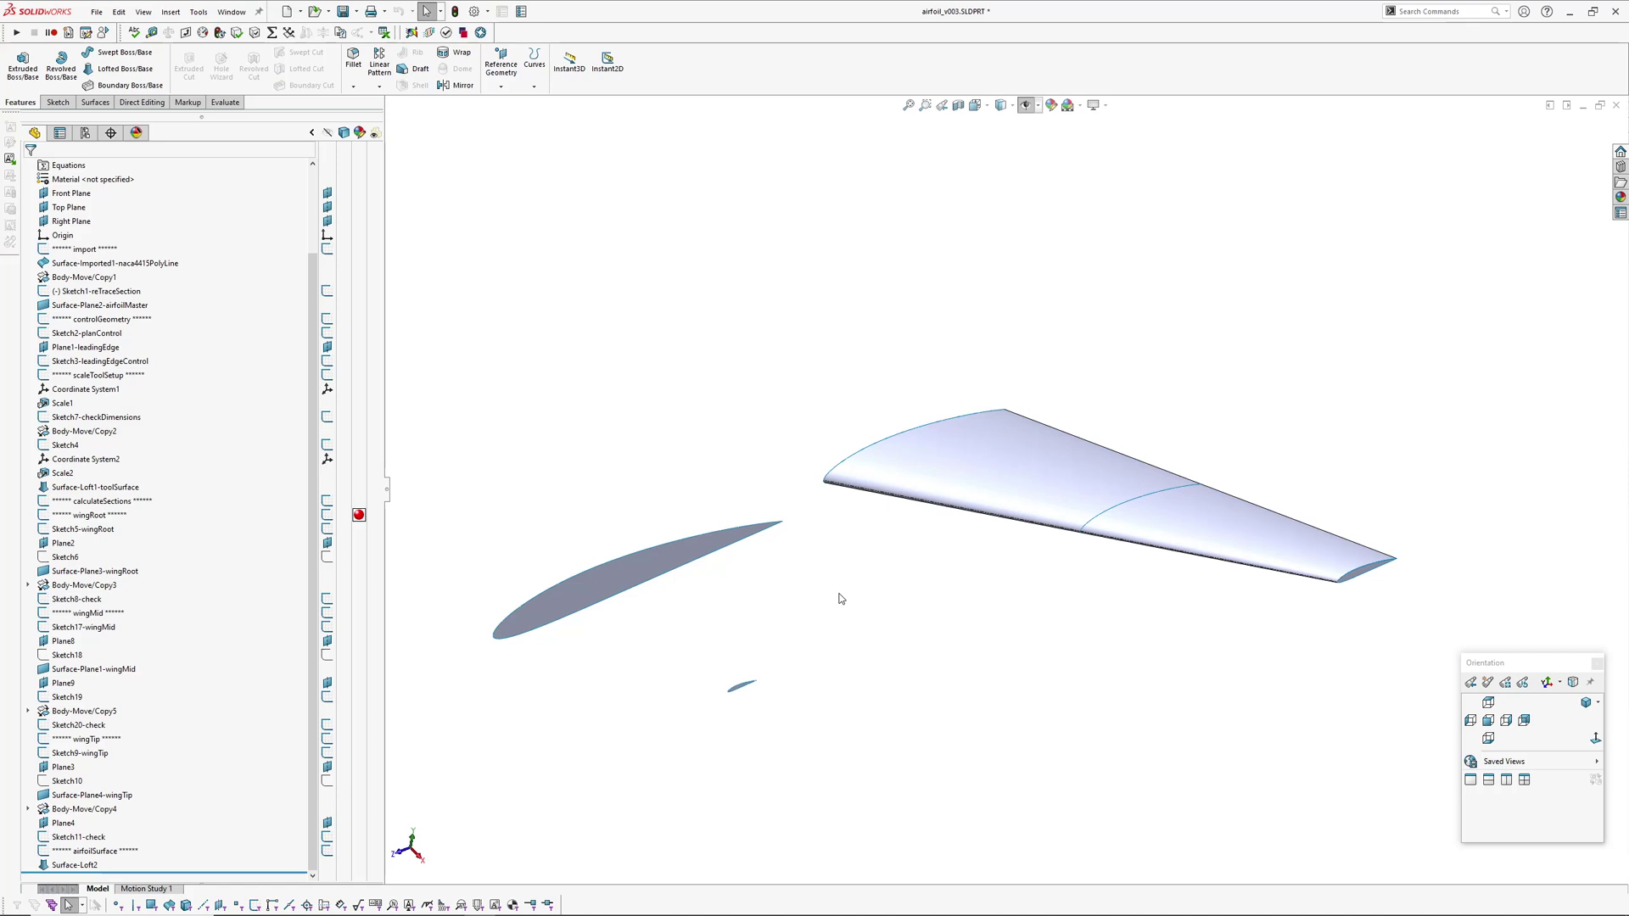
# Examine the lofted wing surface and the two separate airfoil sections from several angles
pyautogui.moveTo(840, 599); pyautogui.dragTo(806, 493, button='middle')
pyautogui.scroll(-2, 784, 453)
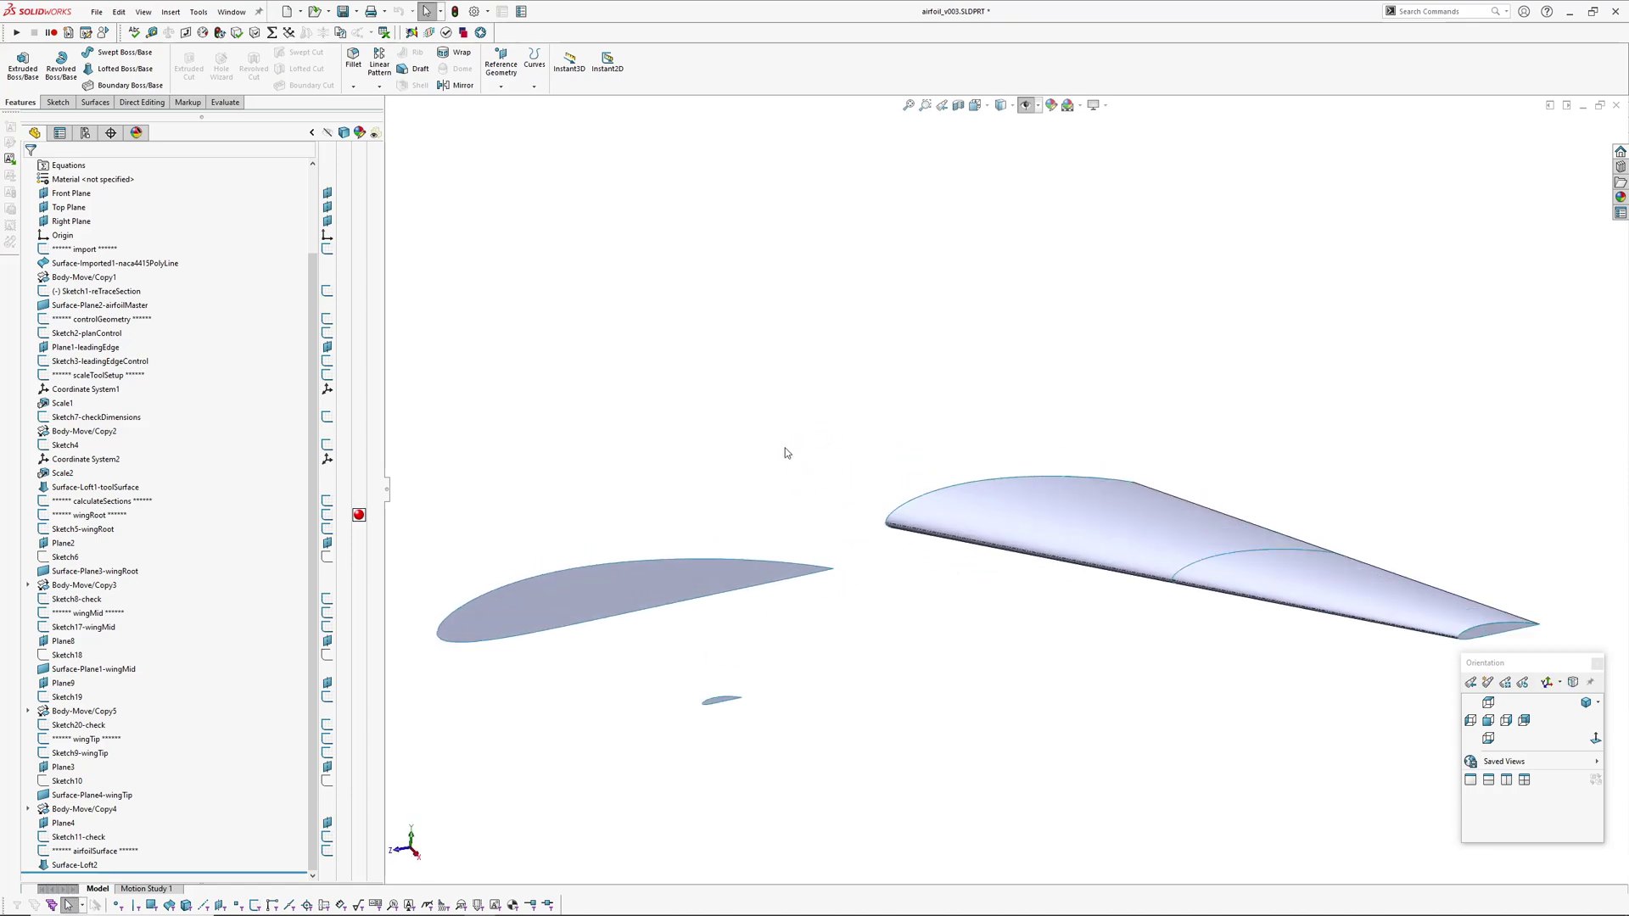
pyautogui.moveTo(787, 456); pyautogui.dragTo(792, 389, button='middle')
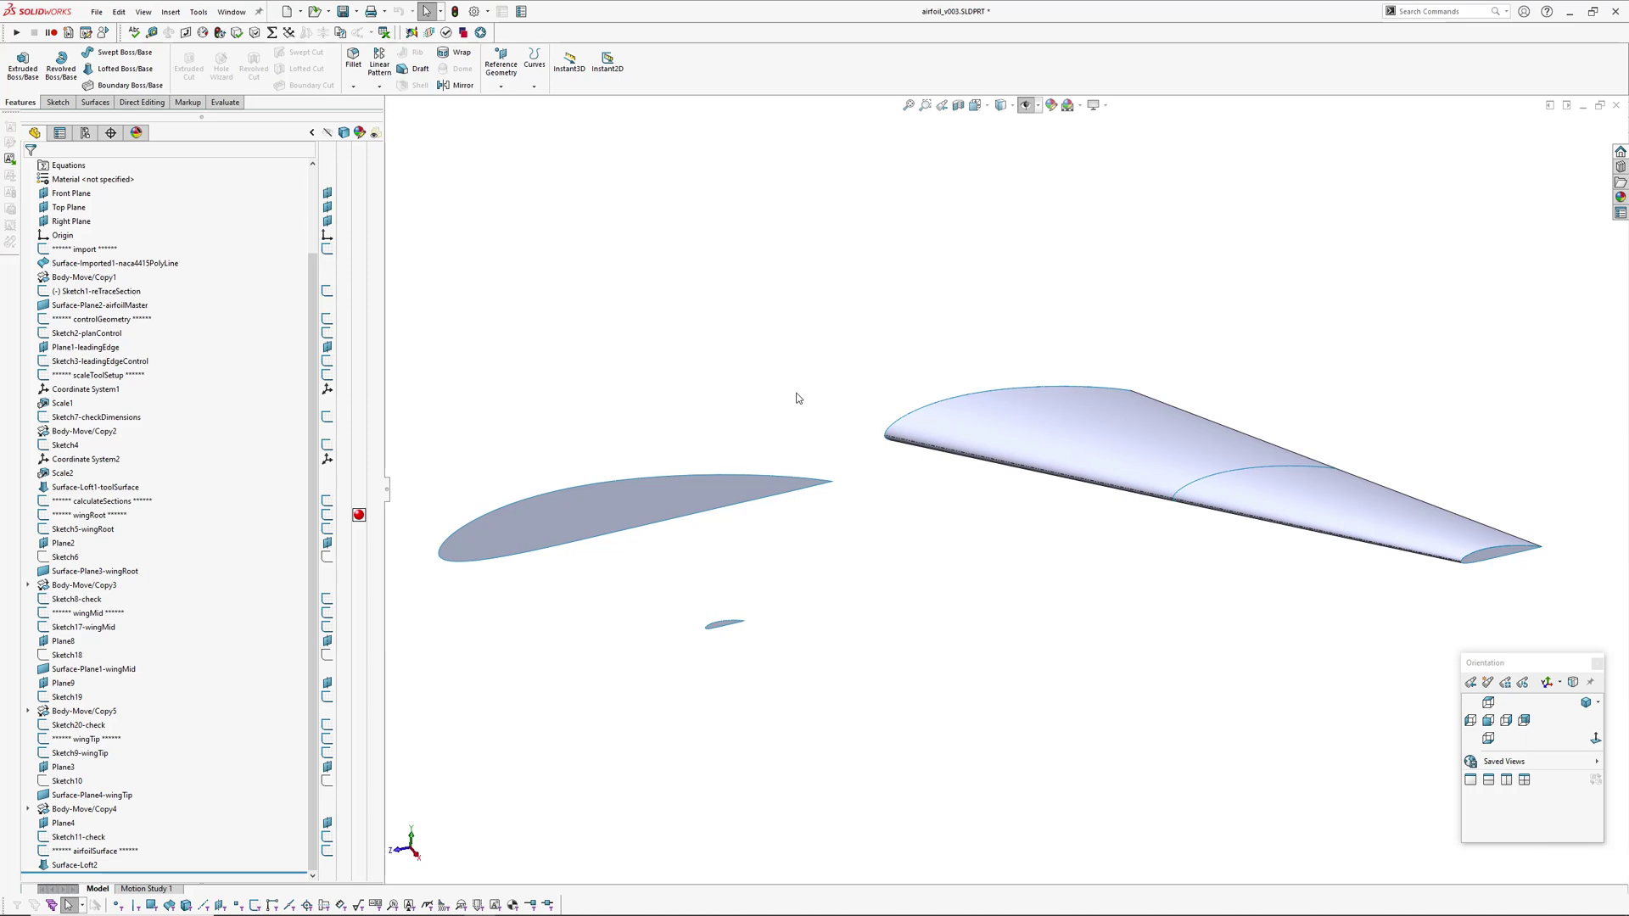
pyautogui.moveTo(796, 398)
pyautogui.mouseDown(button='middle')
pyautogui.moveTo(924, 422)
pyautogui.moveTo(832, 389)
pyautogui.moveTo(865, 475)
pyautogui.moveTo(824, 377)
pyautogui.moveTo(796, 367)
pyautogui.mouseUp(button='middle')
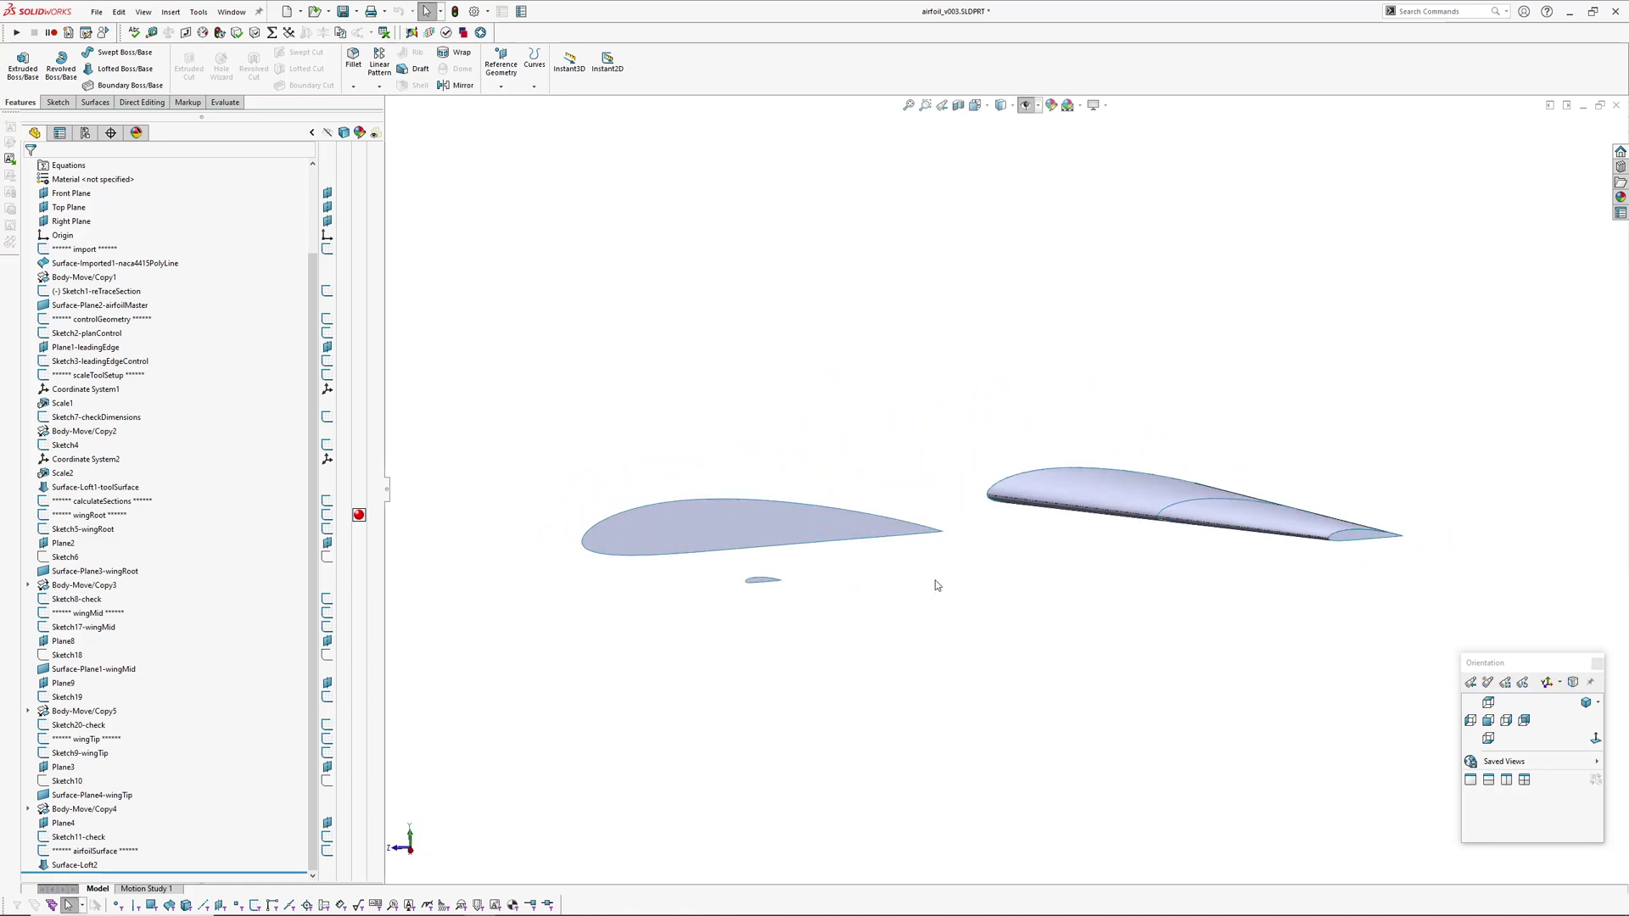
pyautogui.moveTo(937, 585); pyautogui.dragTo(735, 487, button='middle')
pyautogui.moveTo(1085, 608); pyautogui.dragTo(1025, 433, button='middle')
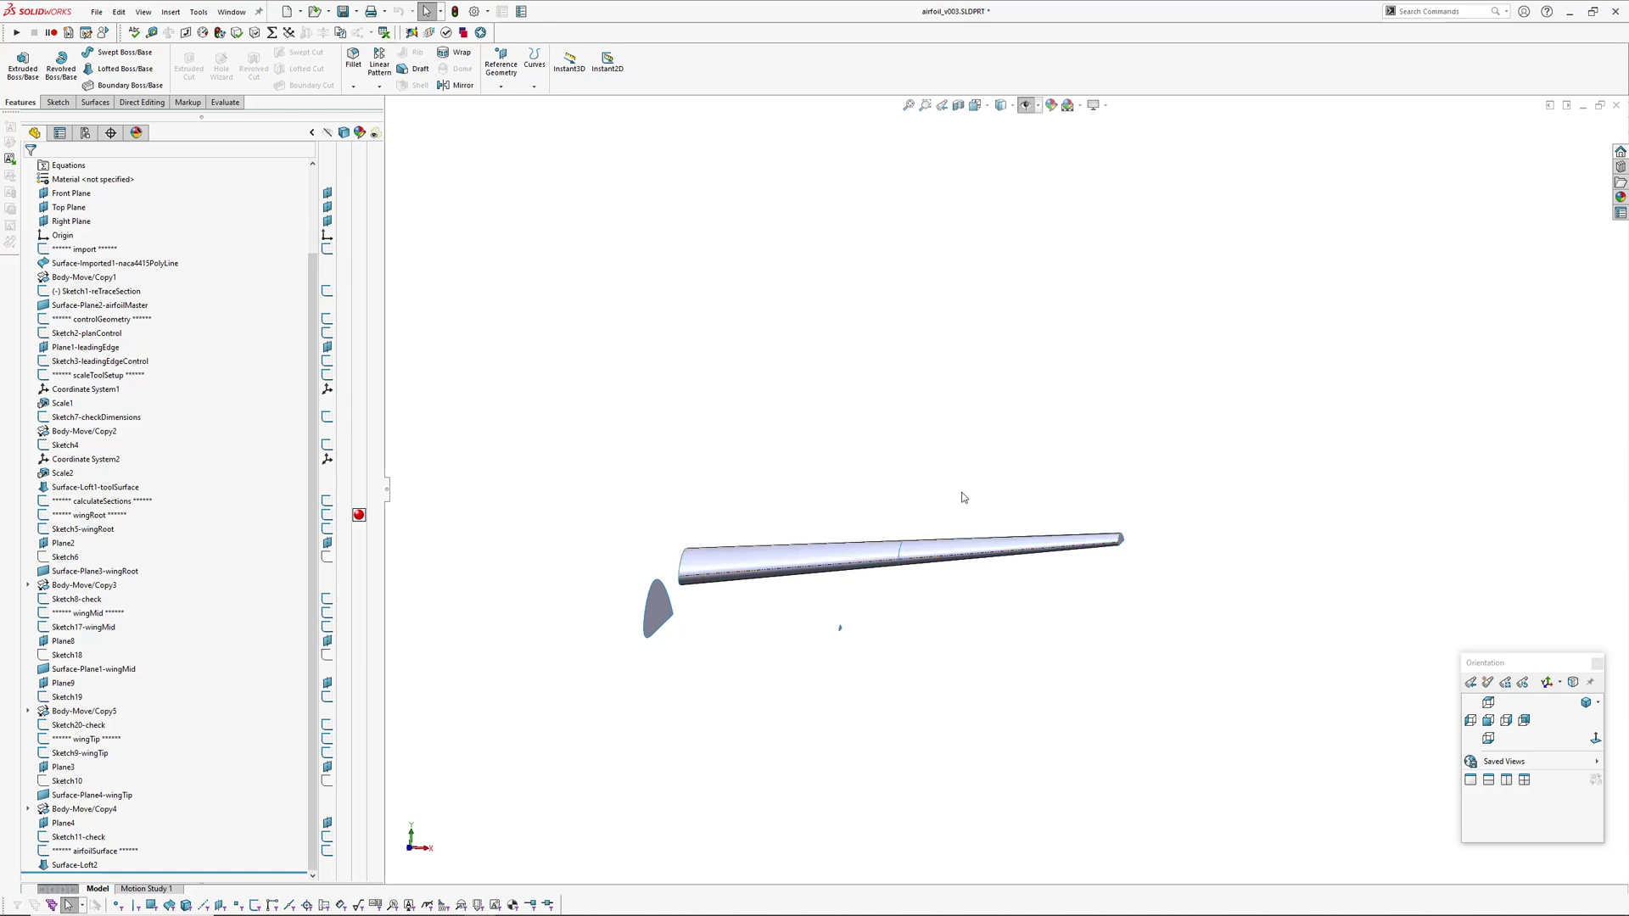
pyautogui.moveTo(1089, 516); pyautogui.dragTo(950, 561, button='middle')
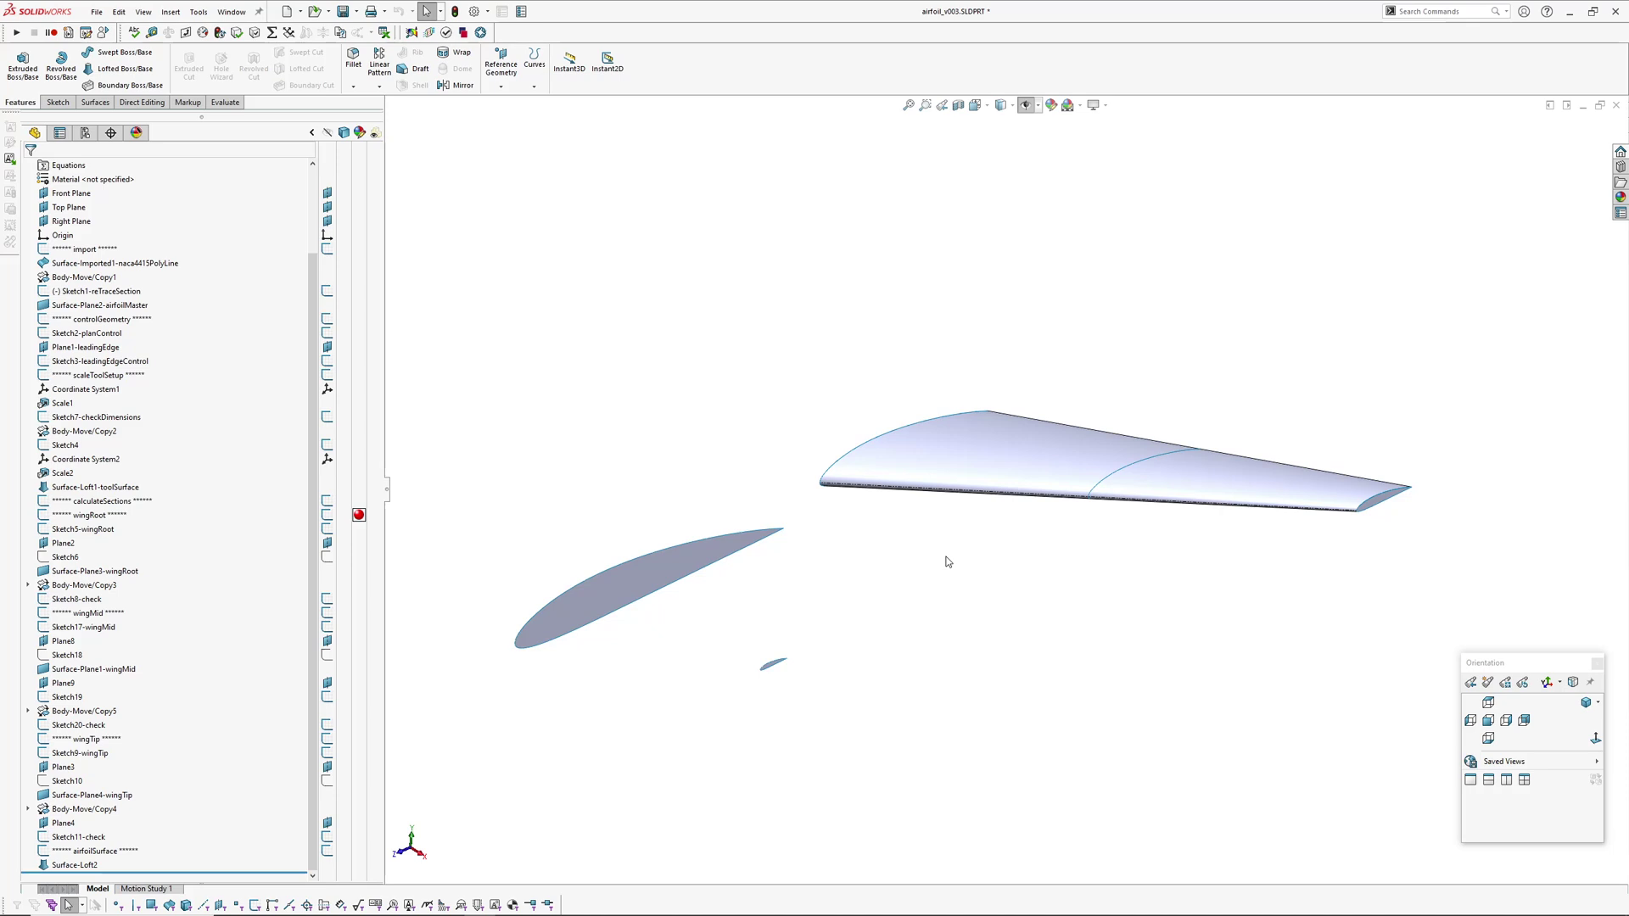
pyautogui.press('z')
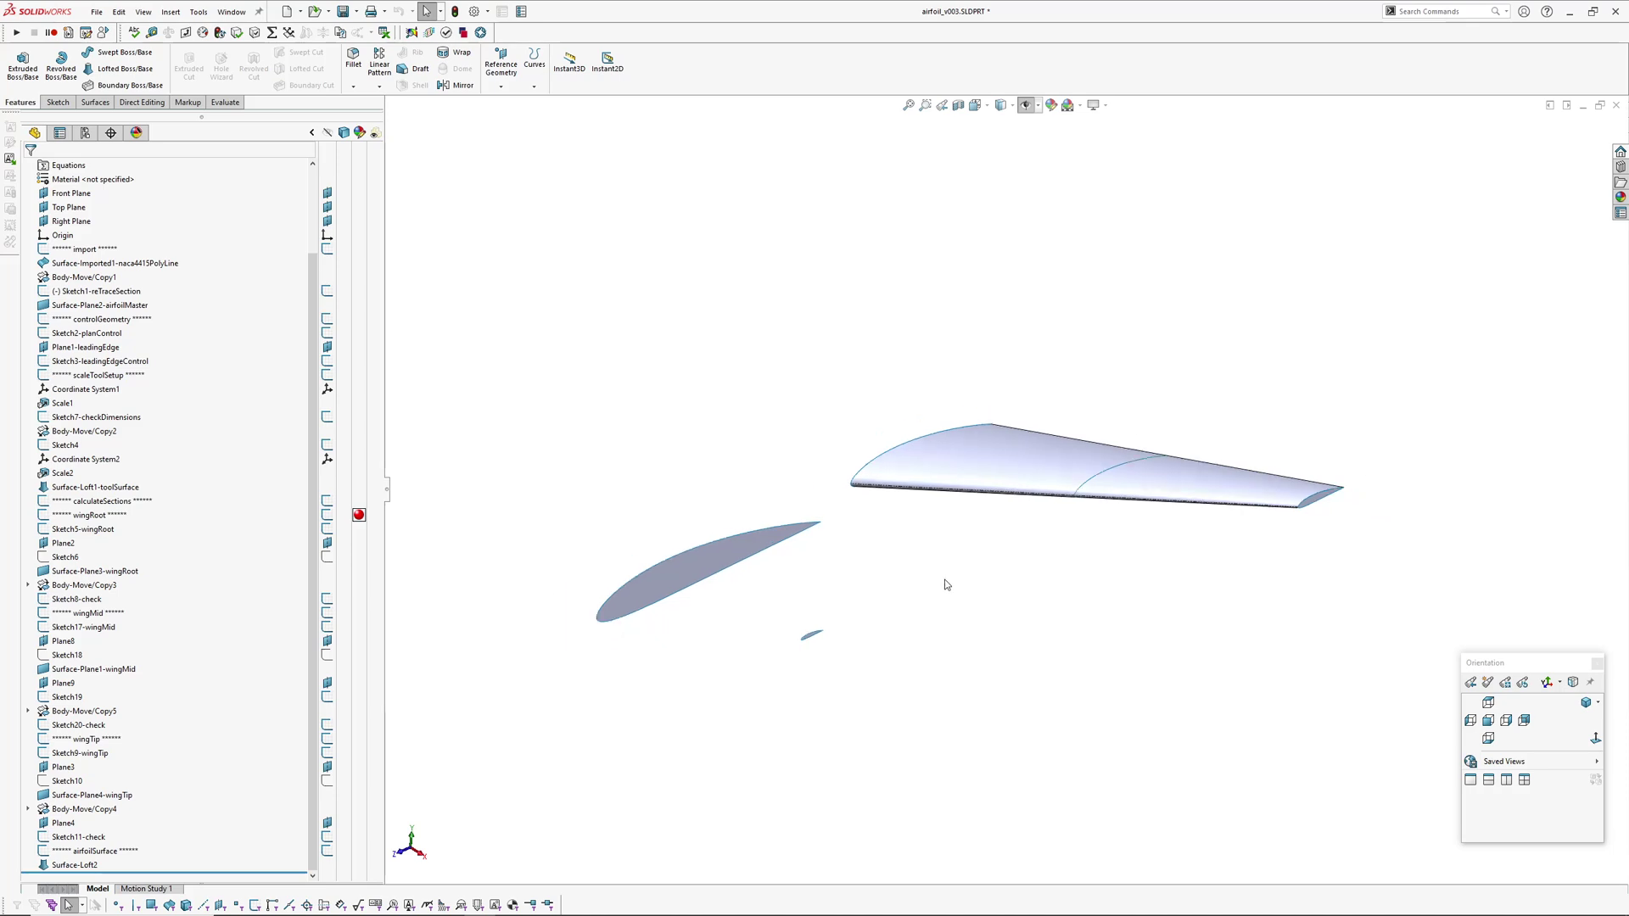
pyautogui.scroll(-2, 946, 585)
pyautogui.keyDown('ctrl'); pyautogui.moveTo(942, 575); pyautogui.dragTo(972, 591, button='middle'); pyautogui.keyUp('ctrl')
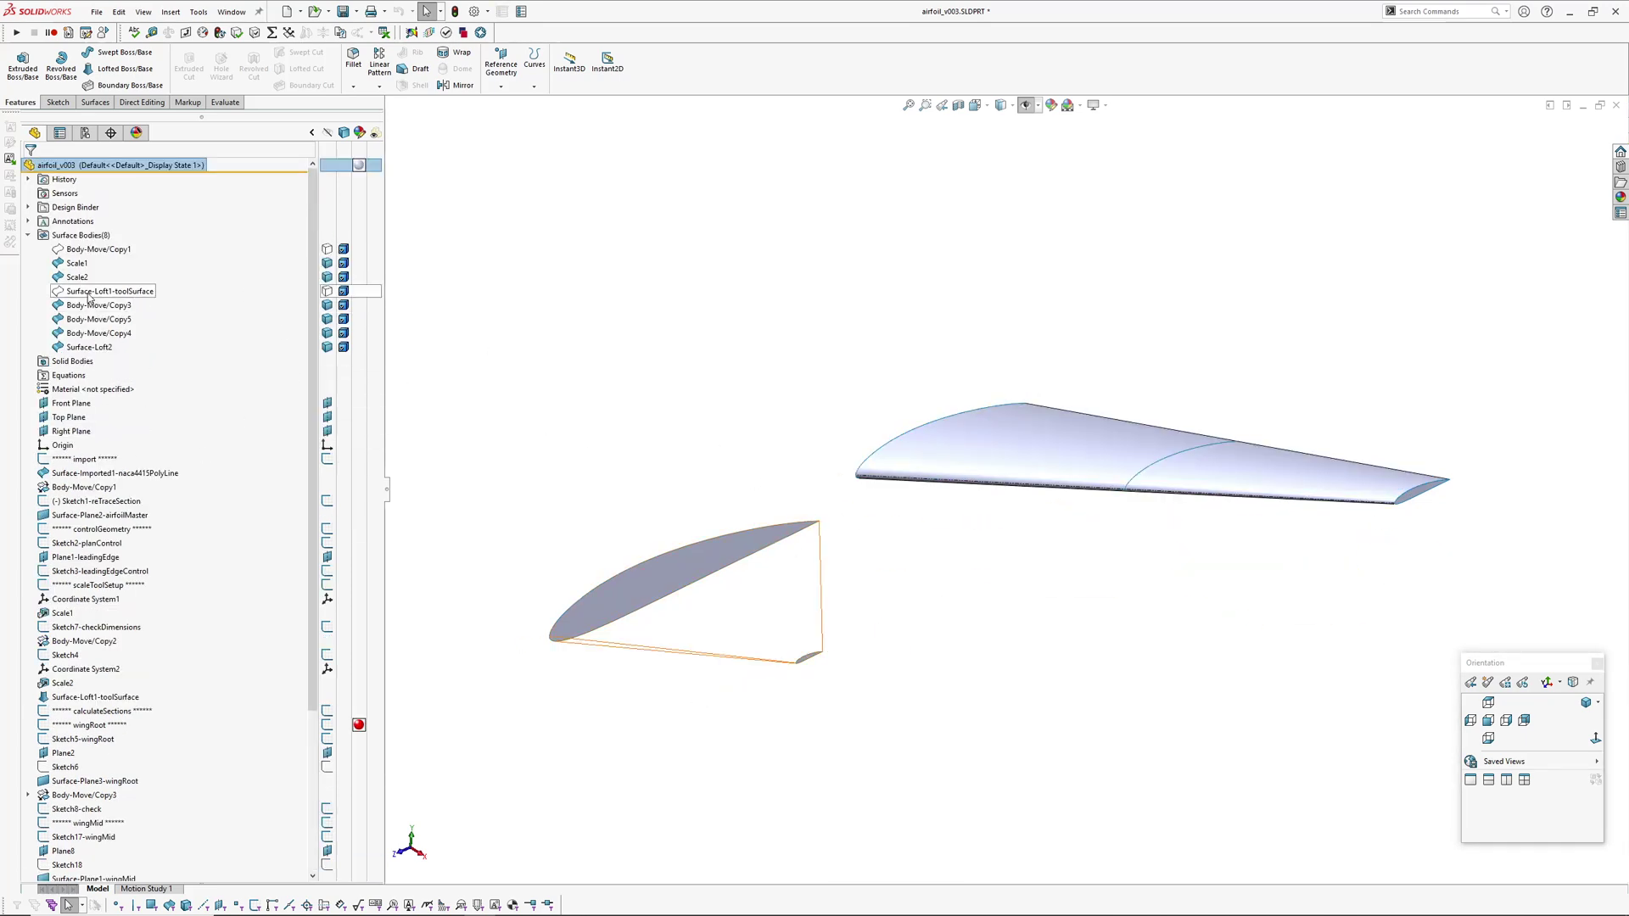
# Show the hidden Surface-Loft1-toolSurface body and inspect the loft between the large and small airfoil sections
pyautogui.click(92, 293)
pyautogui.click(95, 273)
pyautogui.click(422, 298)
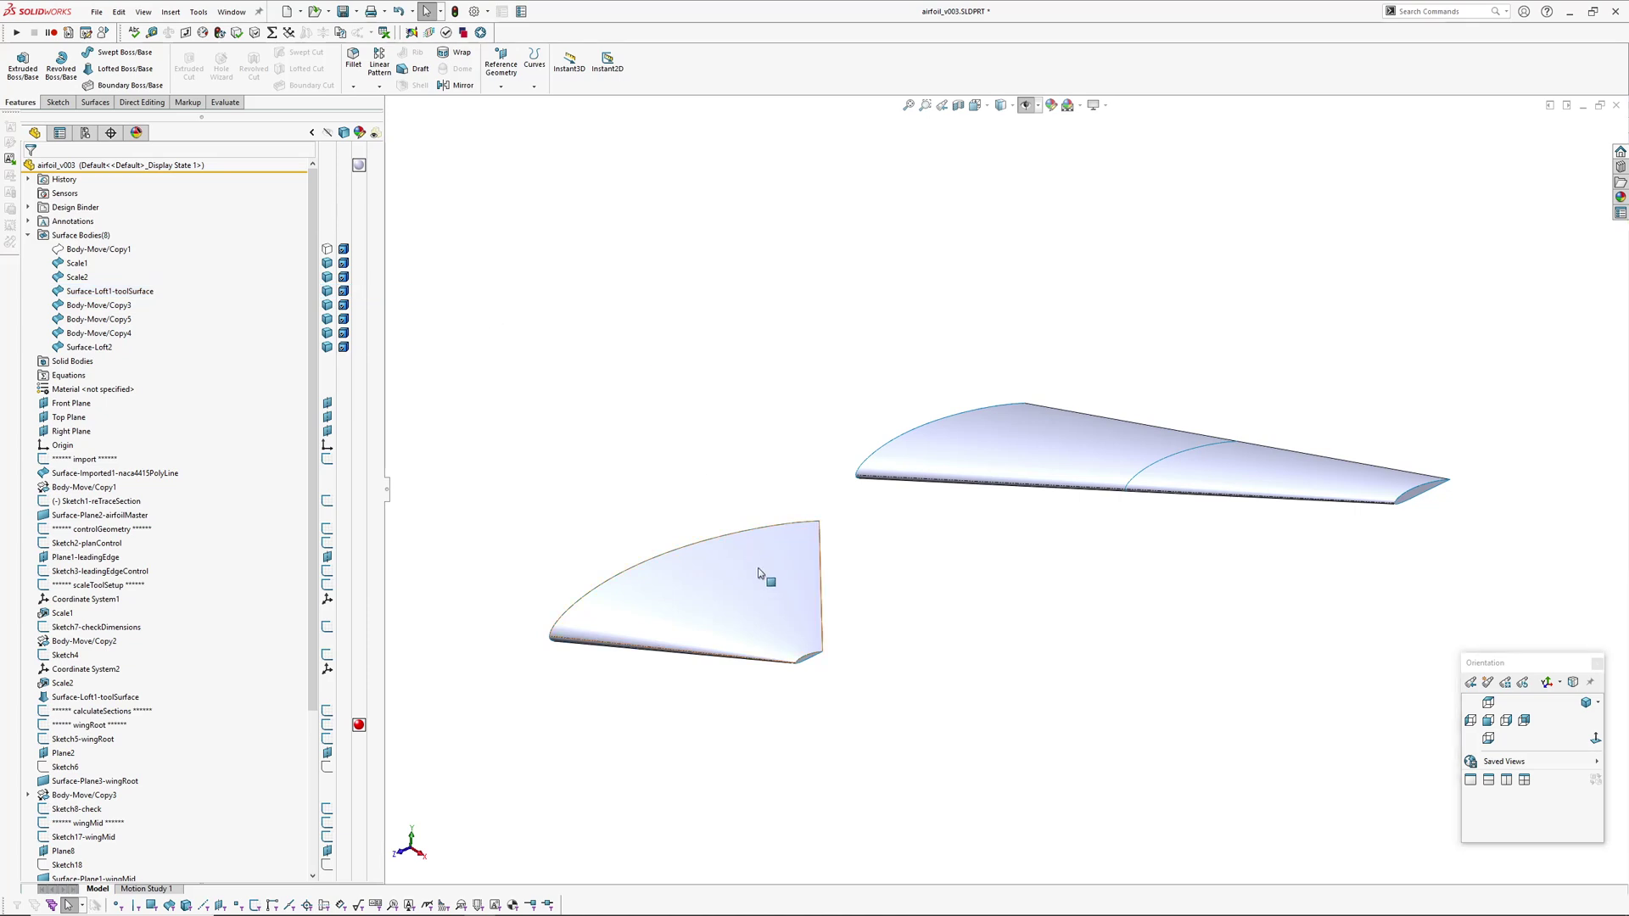
pyautogui.moveTo(759, 573); pyautogui.dragTo(851, 552, button='middle')
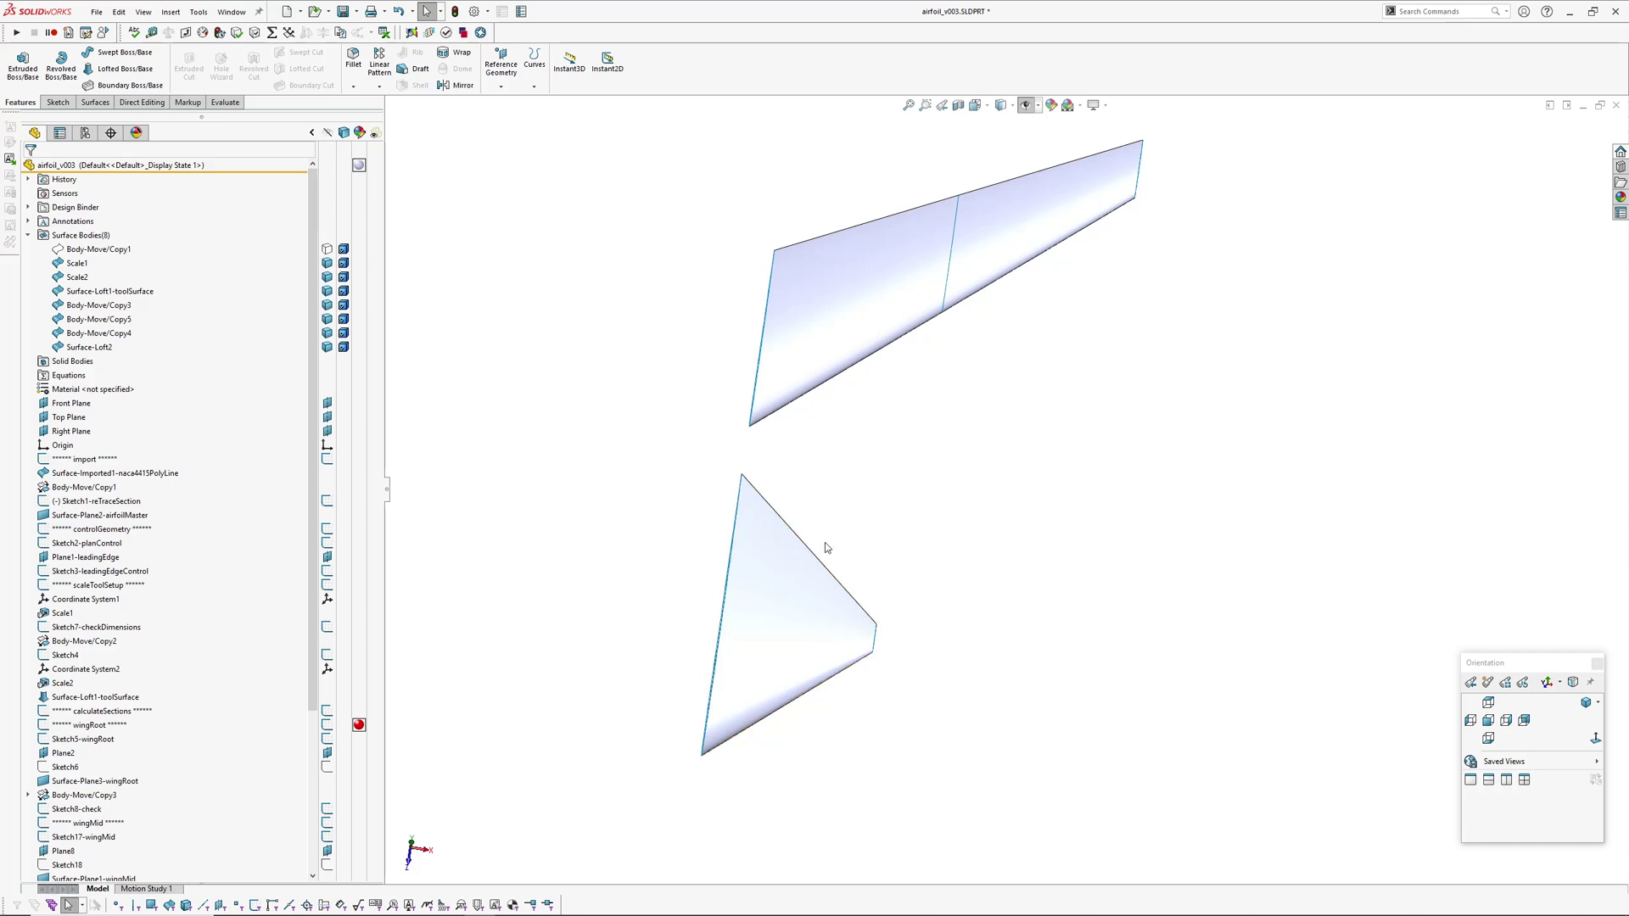
pyautogui.moveTo(831, 750); pyautogui.dragTo(964, 476, button='middle')
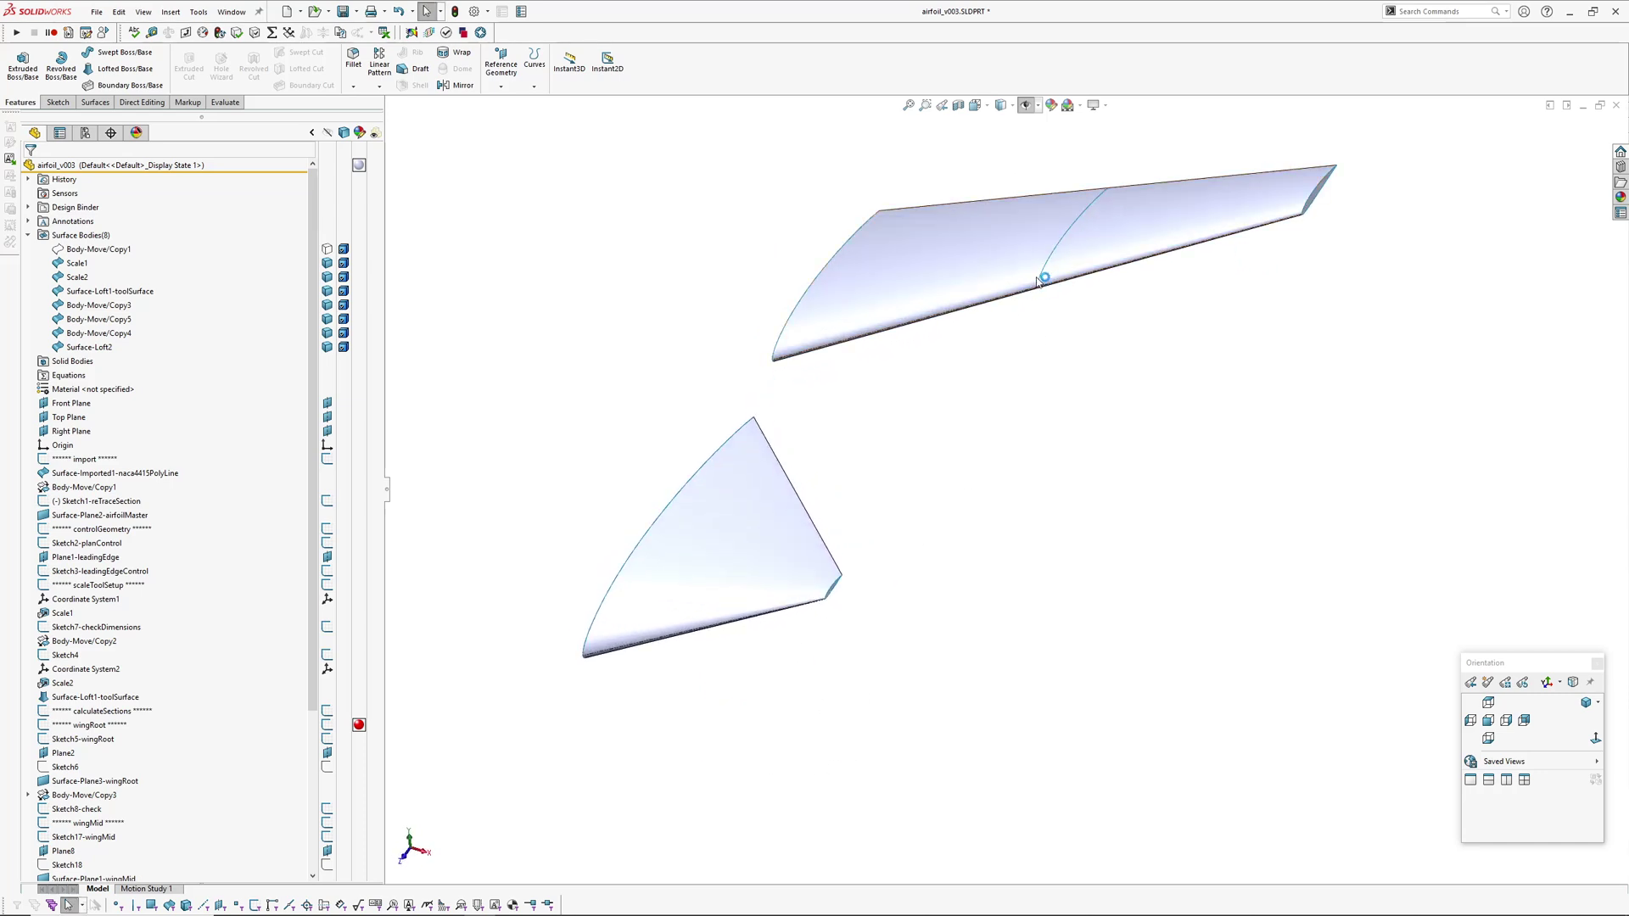
# Display the hidden sketches and coordinate systems, and examine the plan control sketch beneath the wing
pyautogui.press('z')
pyautogui.press('h')
pyautogui.moveTo(1046, 329)
pyautogui.mouseDown(button='middle')
pyautogui.moveTo(1121, 369)
pyautogui.moveTo(1017, 442)
pyautogui.mouseUp(button='middle')
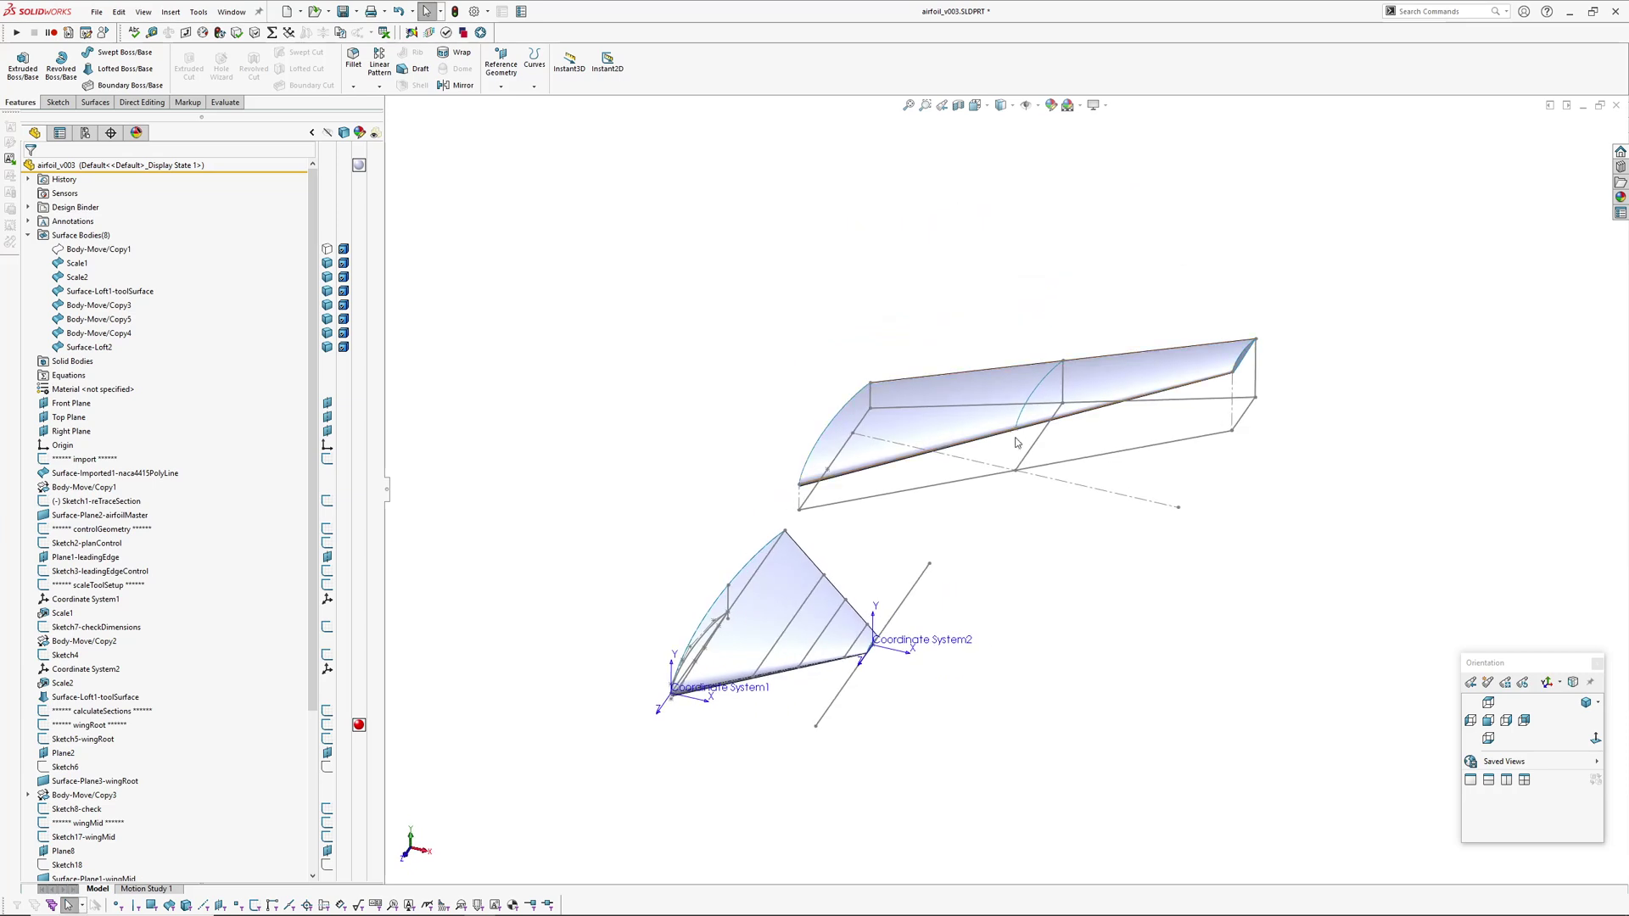
pyautogui.click(1033, 447)
pyautogui.moveTo(823, 612); pyautogui.dragTo(824, 709, button='middle')
pyautogui.moveTo(815, 516); pyautogui.dragTo(1097, 373, button='middle')
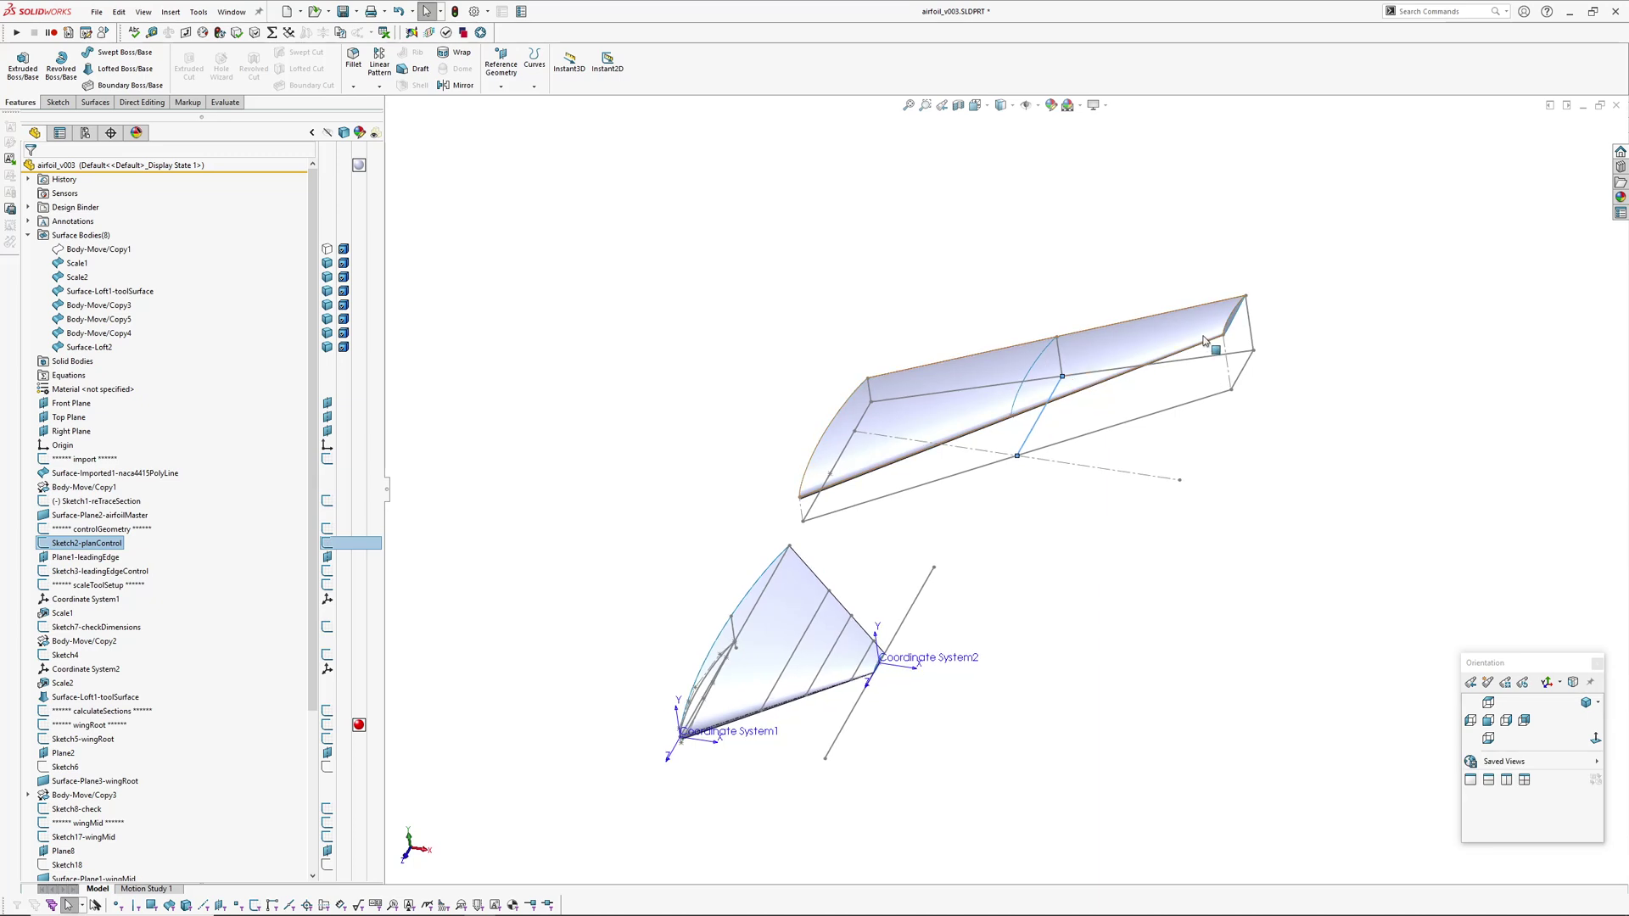
pyautogui.moveTo(949, 543)
pyautogui.mouseDown(button='middle')
pyautogui.moveTo(964, 506)
pyautogui.moveTo(808, 636)
pyautogui.moveTo(777, 472)
pyautogui.moveTo(829, 493)
pyautogui.moveTo(865, 607)
pyautogui.moveTo(904, 472)
pyautogui.moveTo(943, 489)
pyautogui.moveTo(975, 539)
pyautogui.mouseUp(button='middle')
pyautogui.press('Escape')
# Temporarily hide the Surface-Loft2 wing body and examine the root, mid and tip sections against the control sketches
pyautogui.press('Tab')
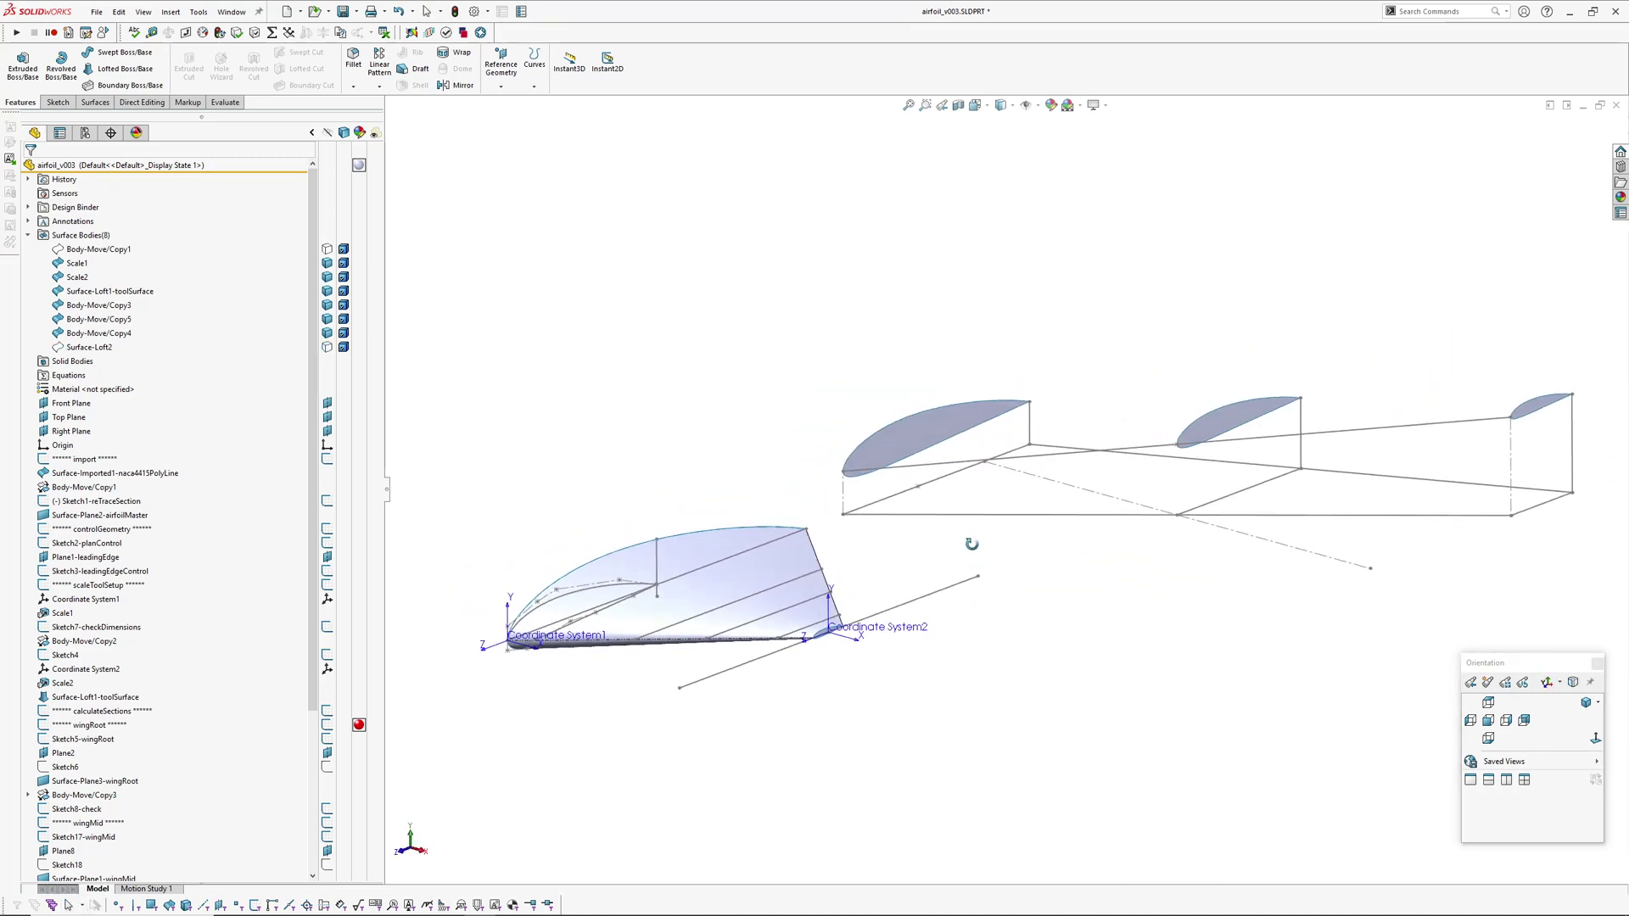
pyautogui.scroll(-3, 1045, 512)
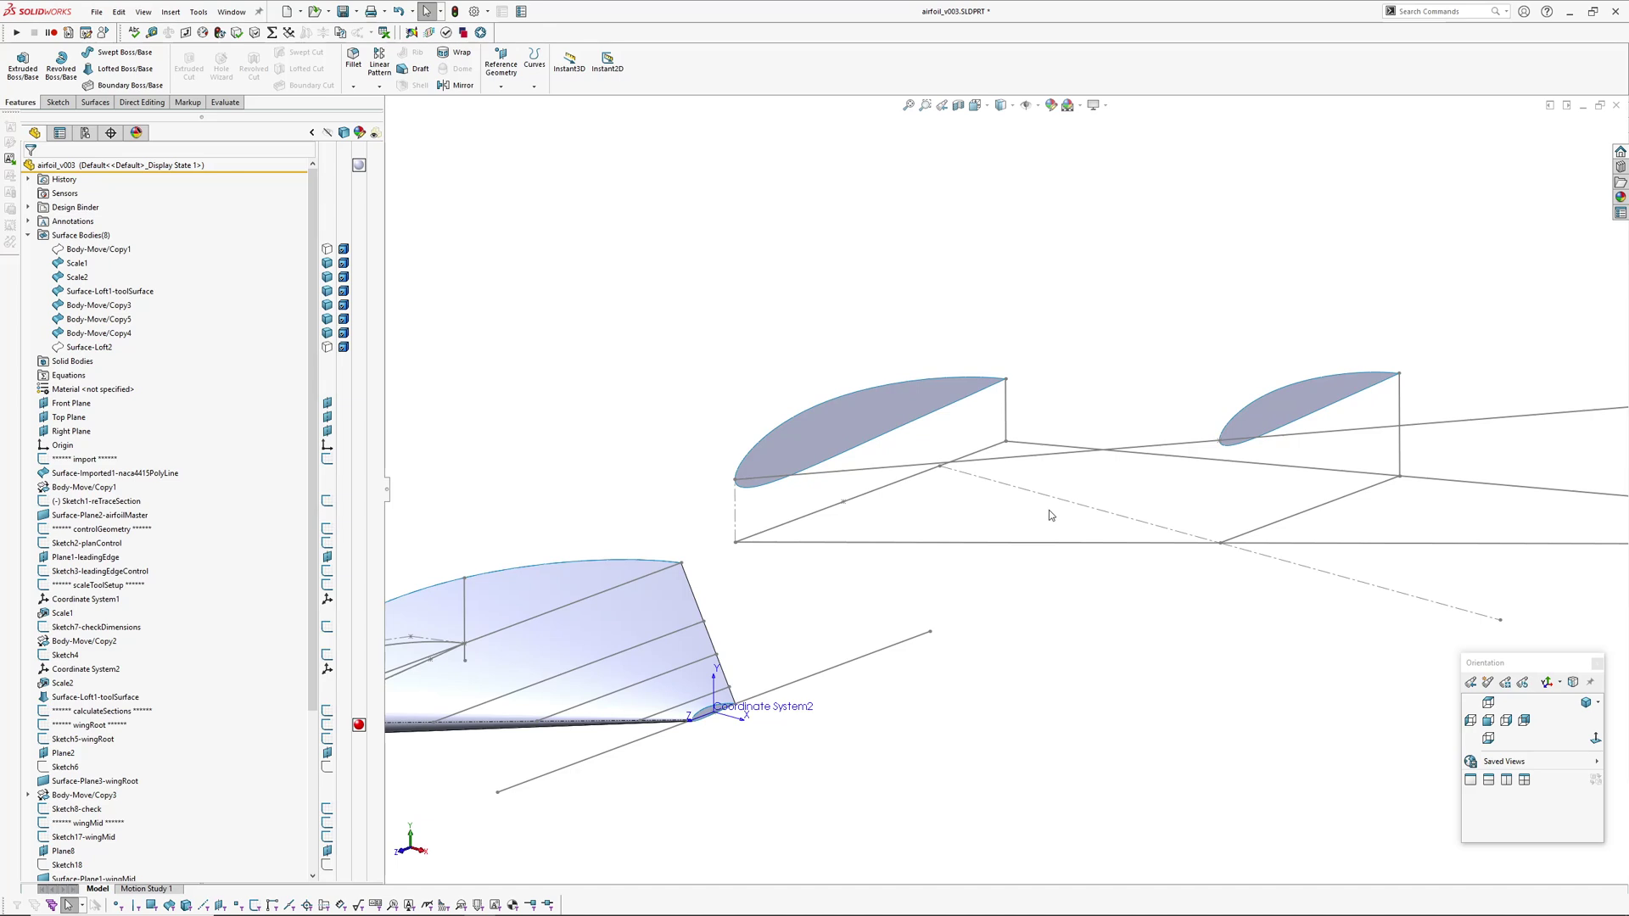
pyautogui.scroll(2, 1026, 520)
pyautogui.scroll(-2, 1160, 490)
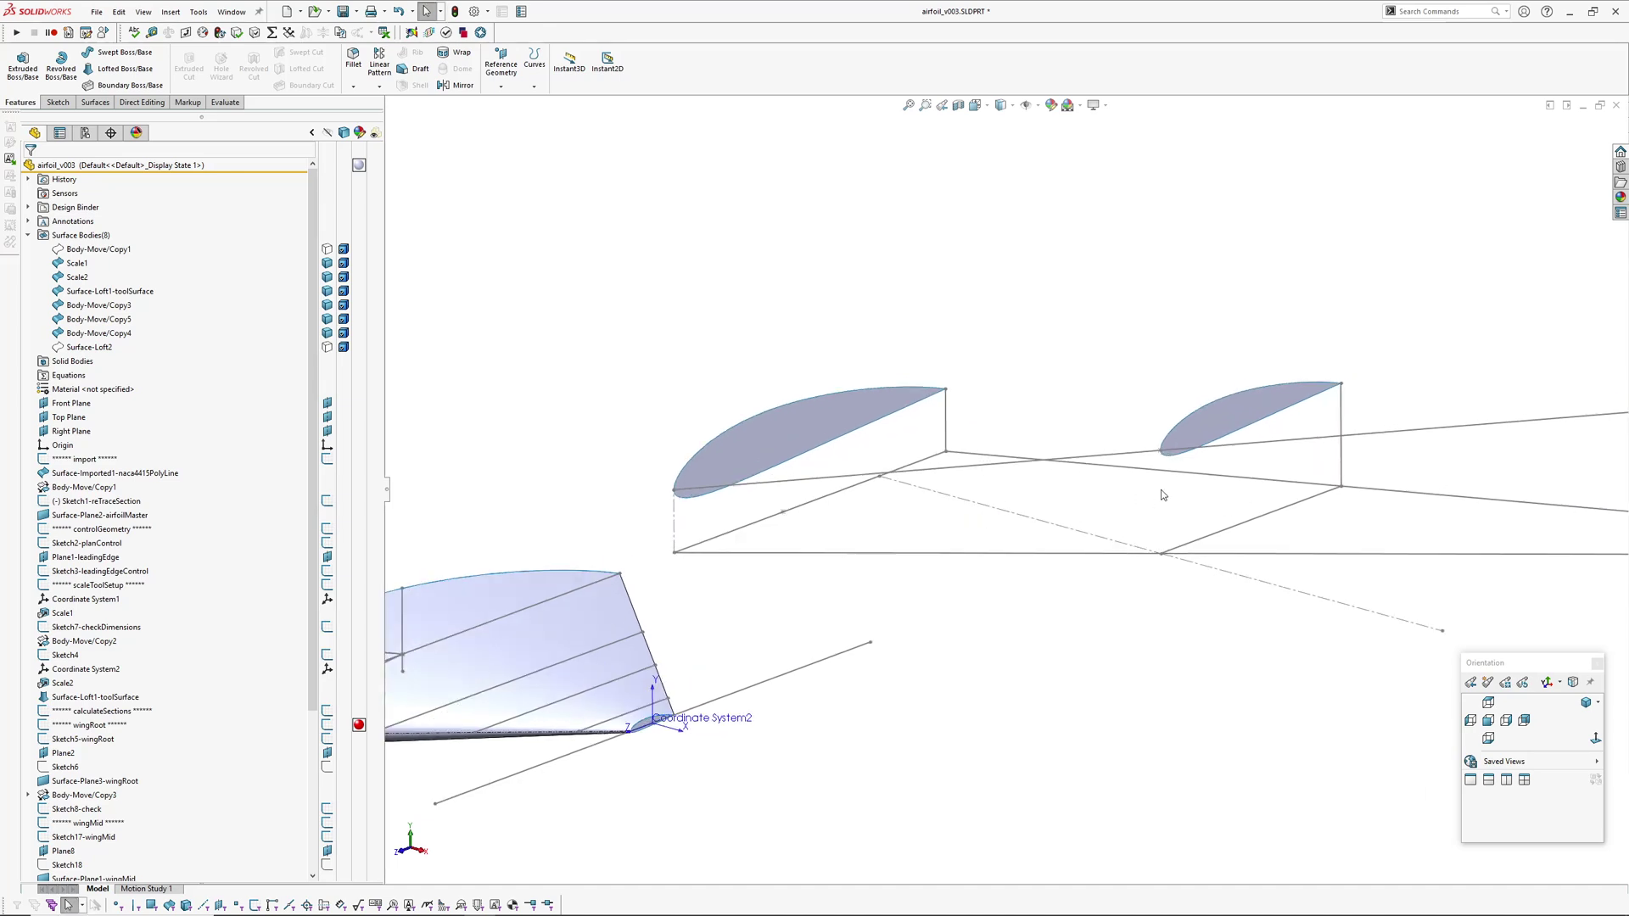
pyautogui.click(1199, 430)
pyautogui.scroll(-2, 1126, 502)
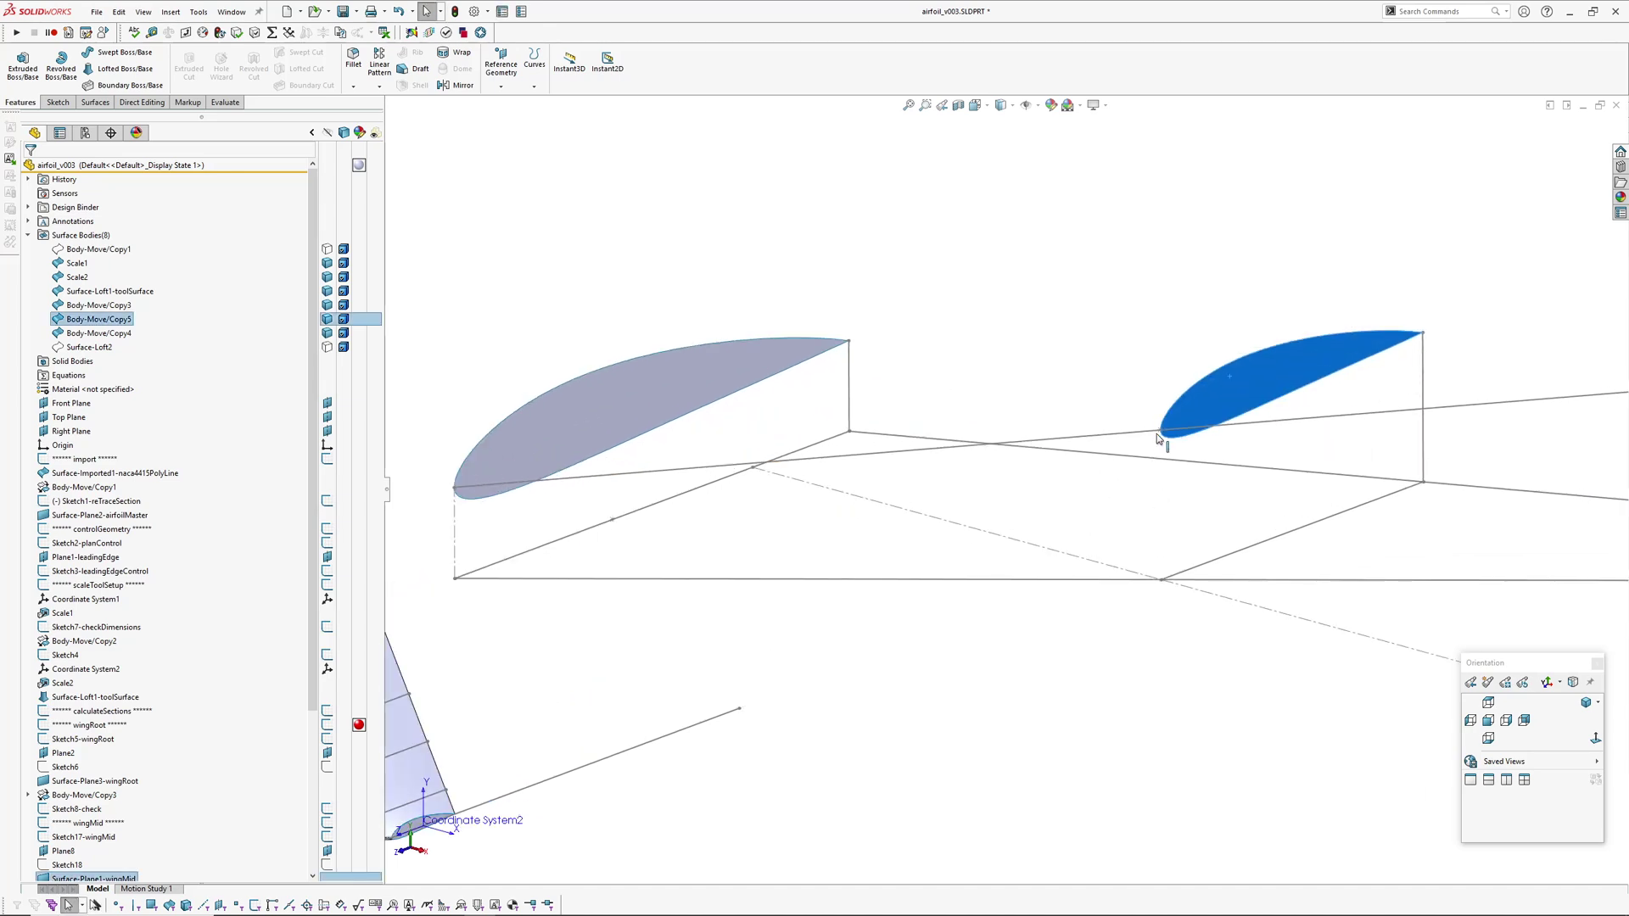
pyautogui.scroll(3, 1151, 472)
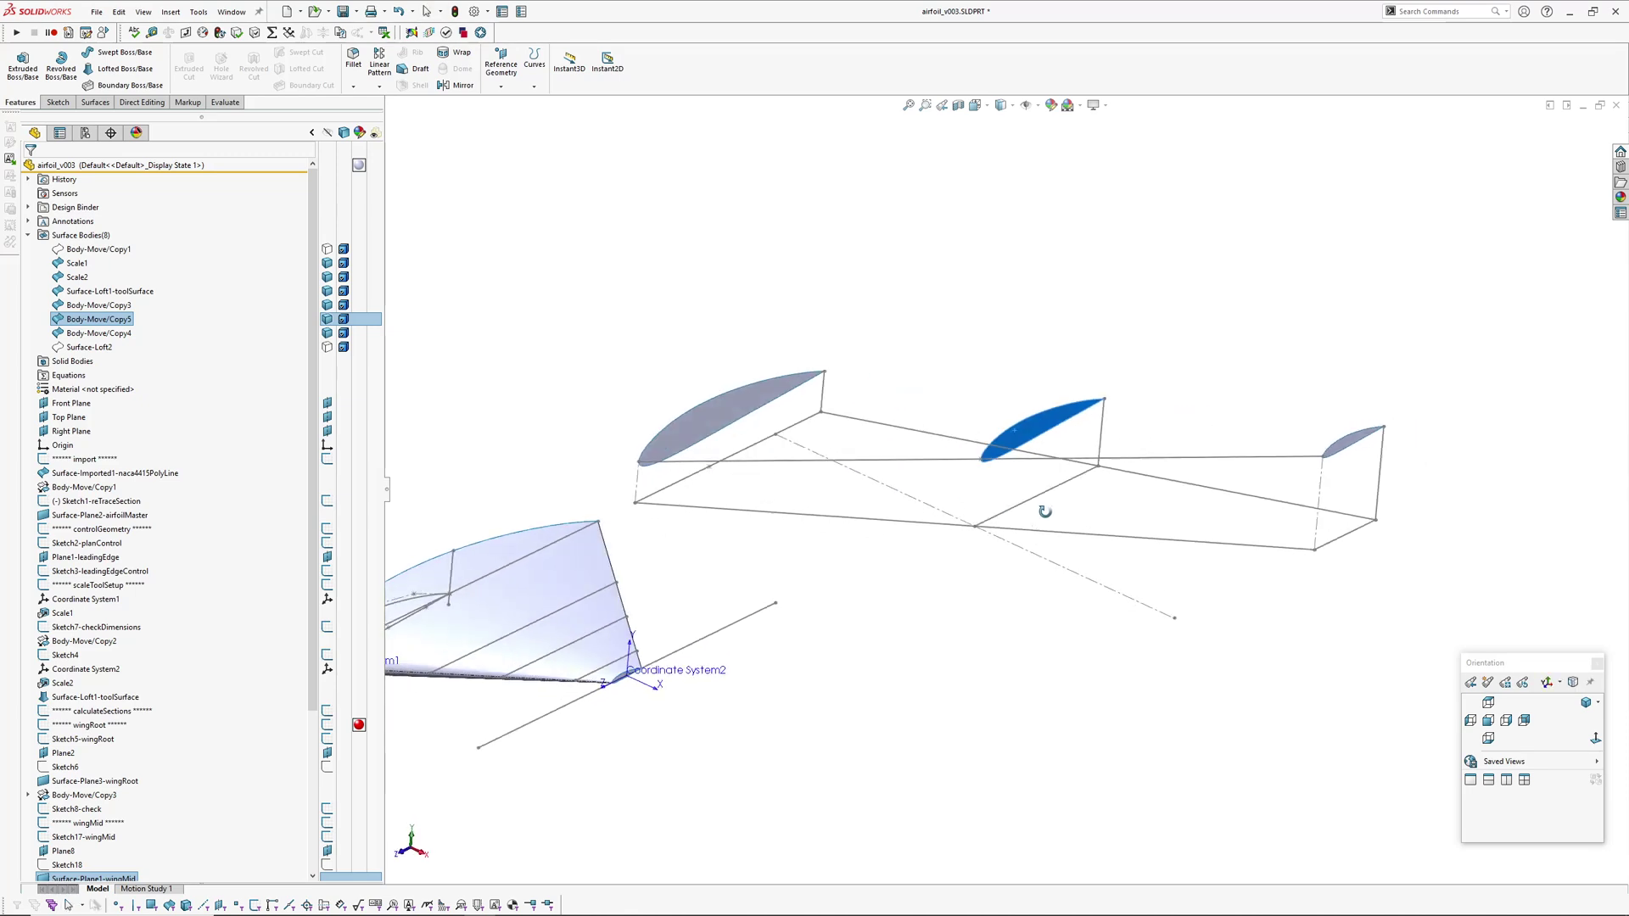
pyautogui.keyDown('ctrl'); pyautogui.moveTo(845, 543); pyautogui.dragTo(961, 549, button='middle'); pyautogui.keyUp('ctrl')
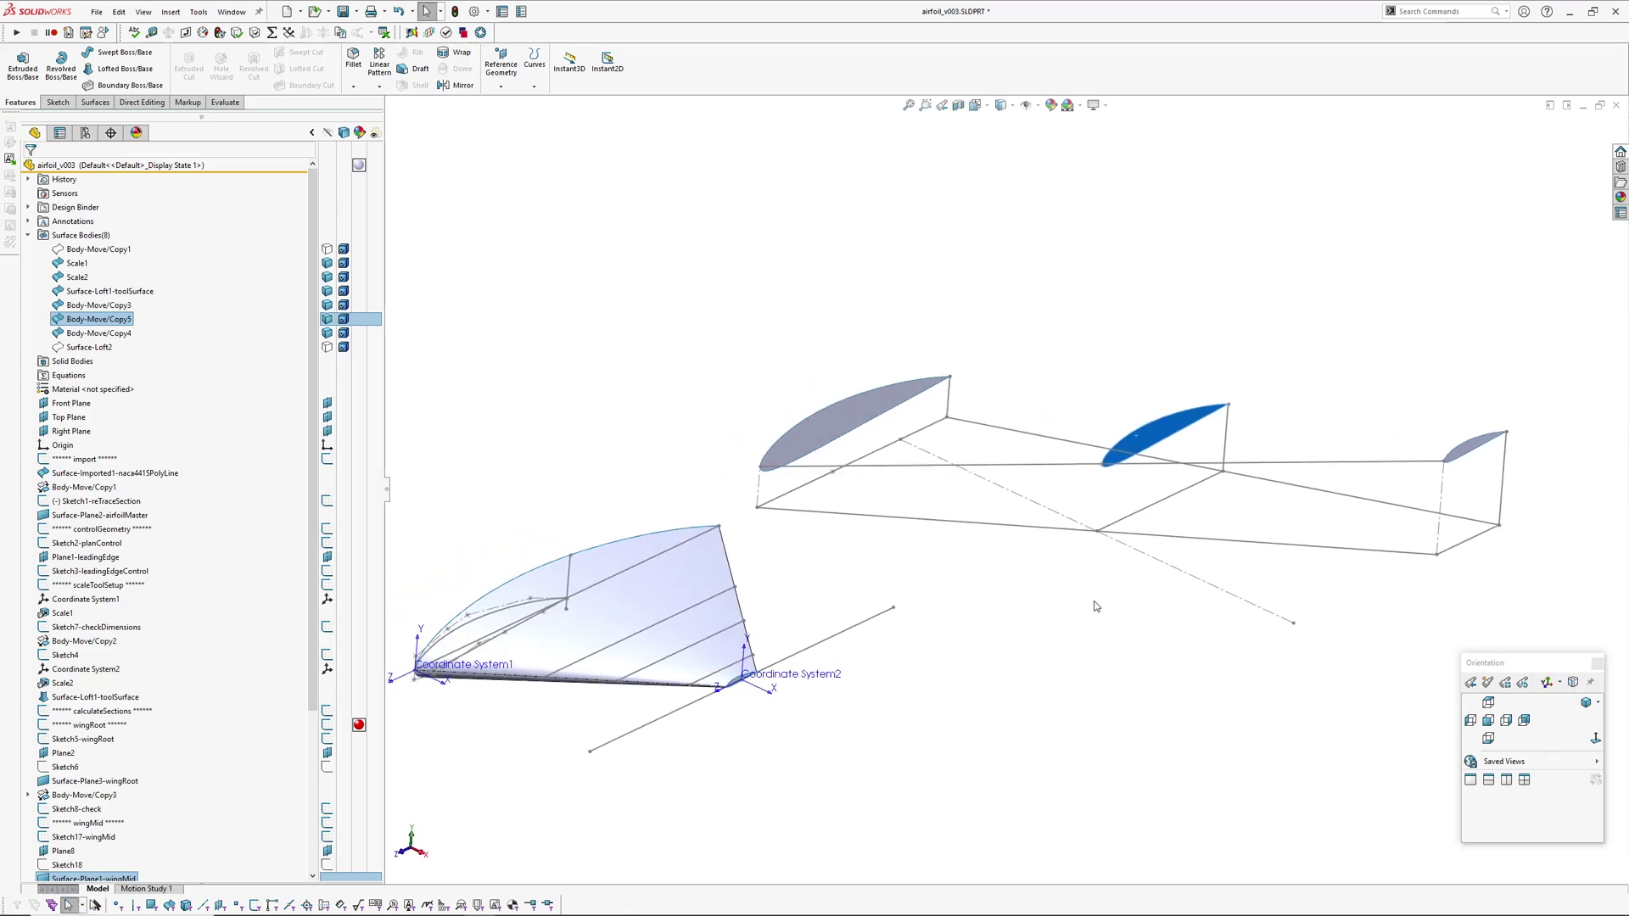
pyautogui.click(685, 339)
pyautogui.moveTo(993, 464); pyautogui.dragTo(945, 431, button='middle')
pyautogui.scroll(2, 973, 461)
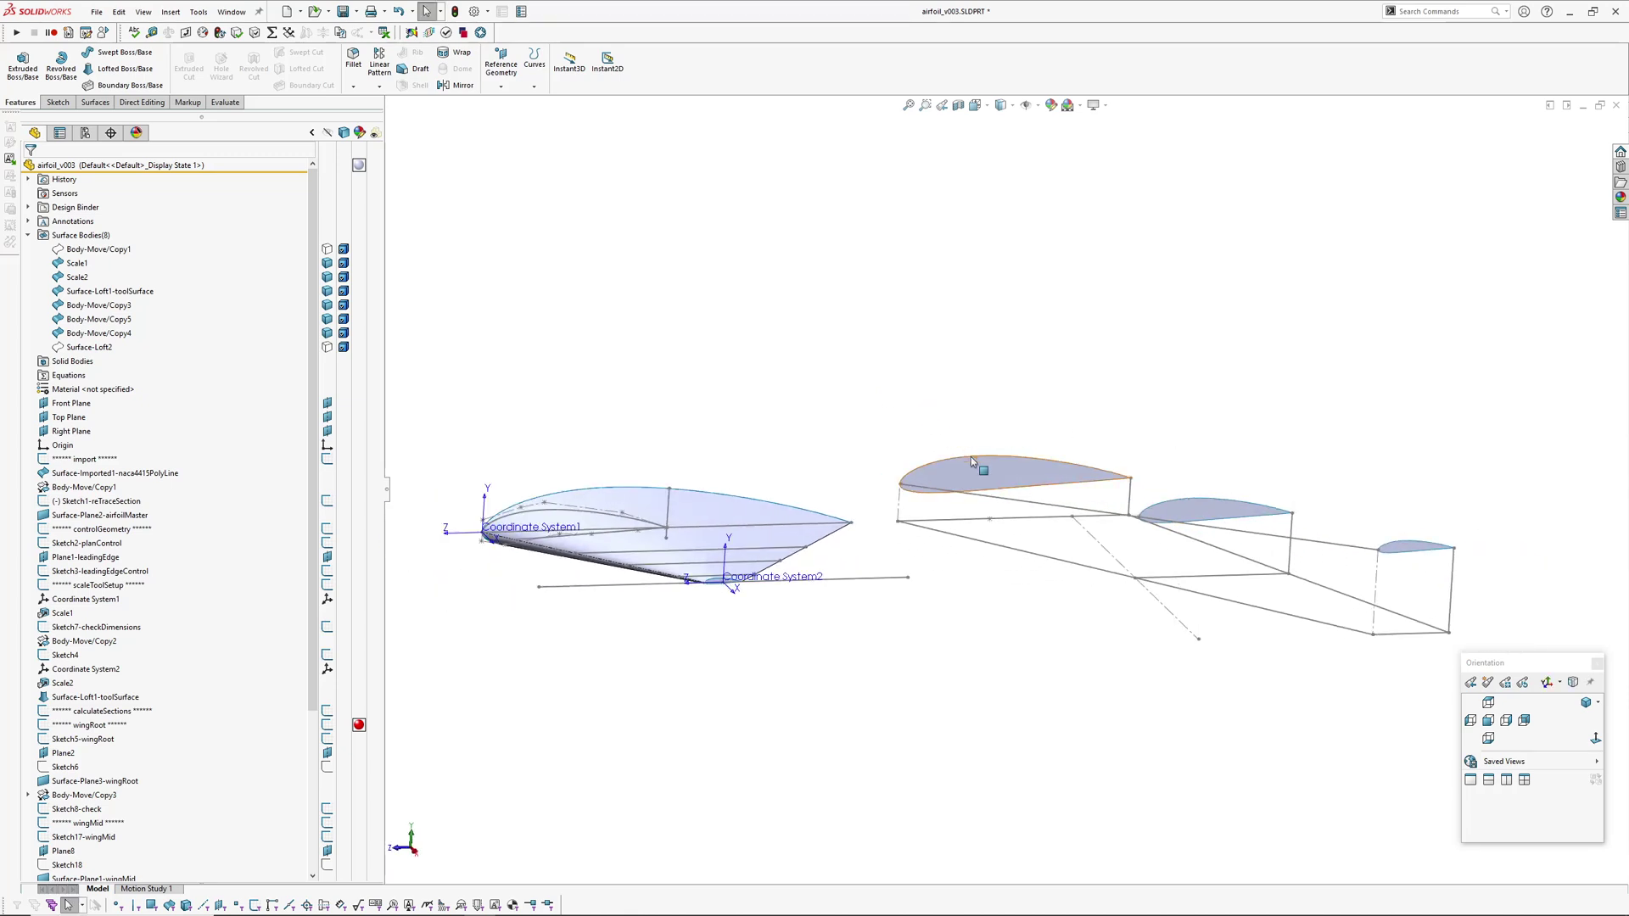
pyautogui.moveTo(924, 580); pyautogui.dragTo(989, 672, button='middle')
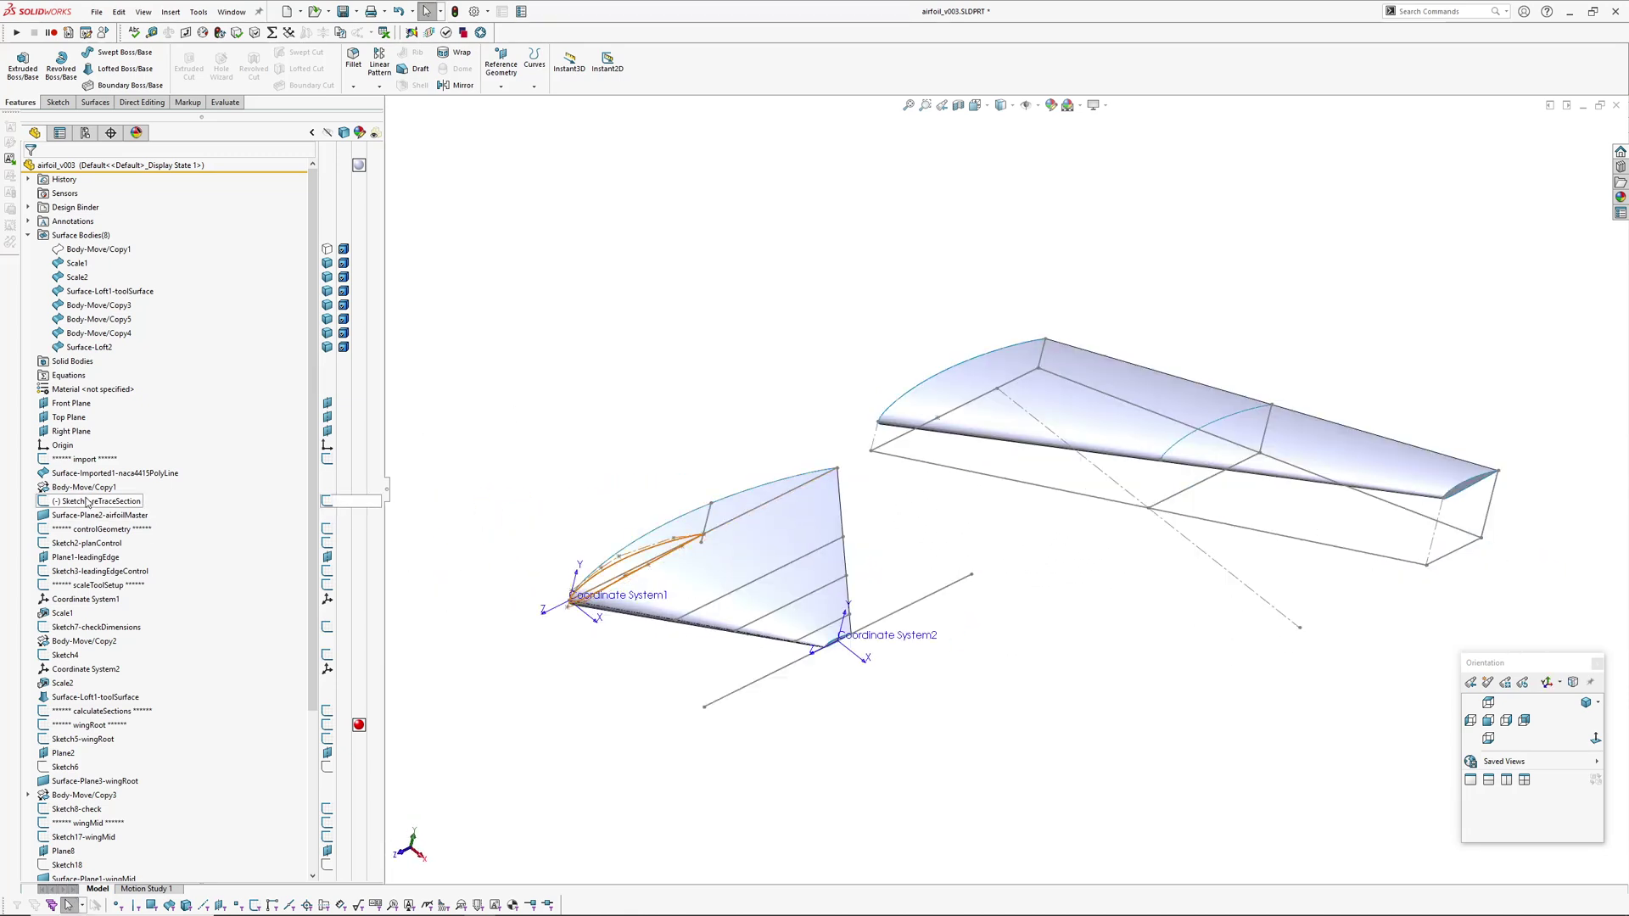
# Roll the feature history back to just after Surface-Imported1-naca4415PolyLine and show the imported airfoil surface body
pyautogui.click(98, 529)
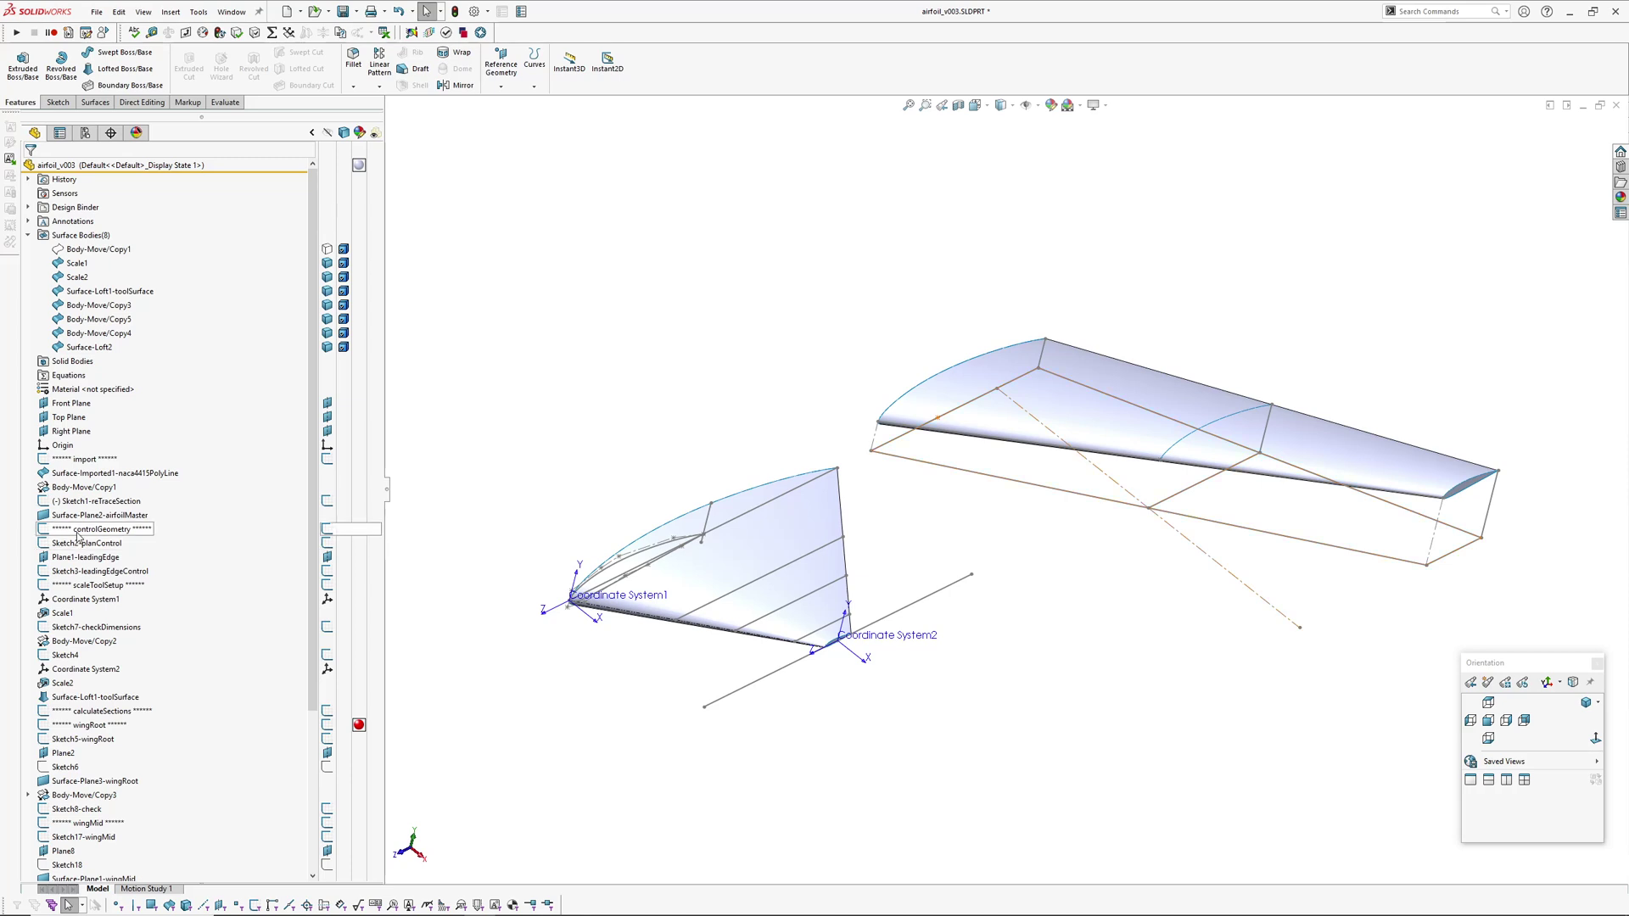
pyautogui.click(126, 493)
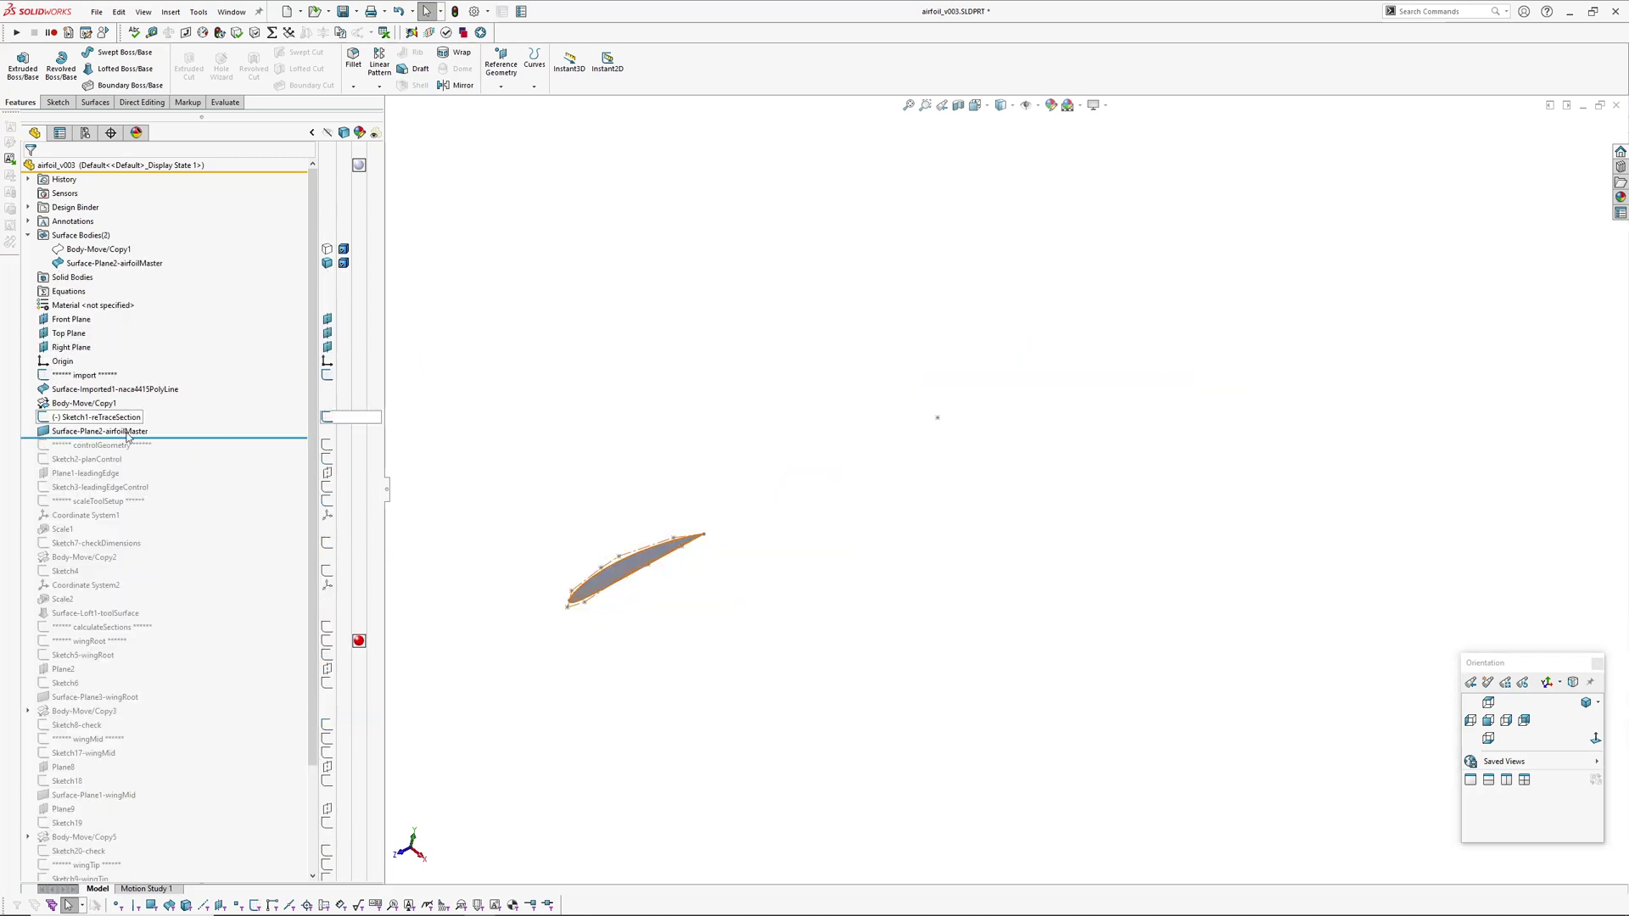
pyautogui.moveTo(178, 440); pyautogui.dragTo(178, 382)
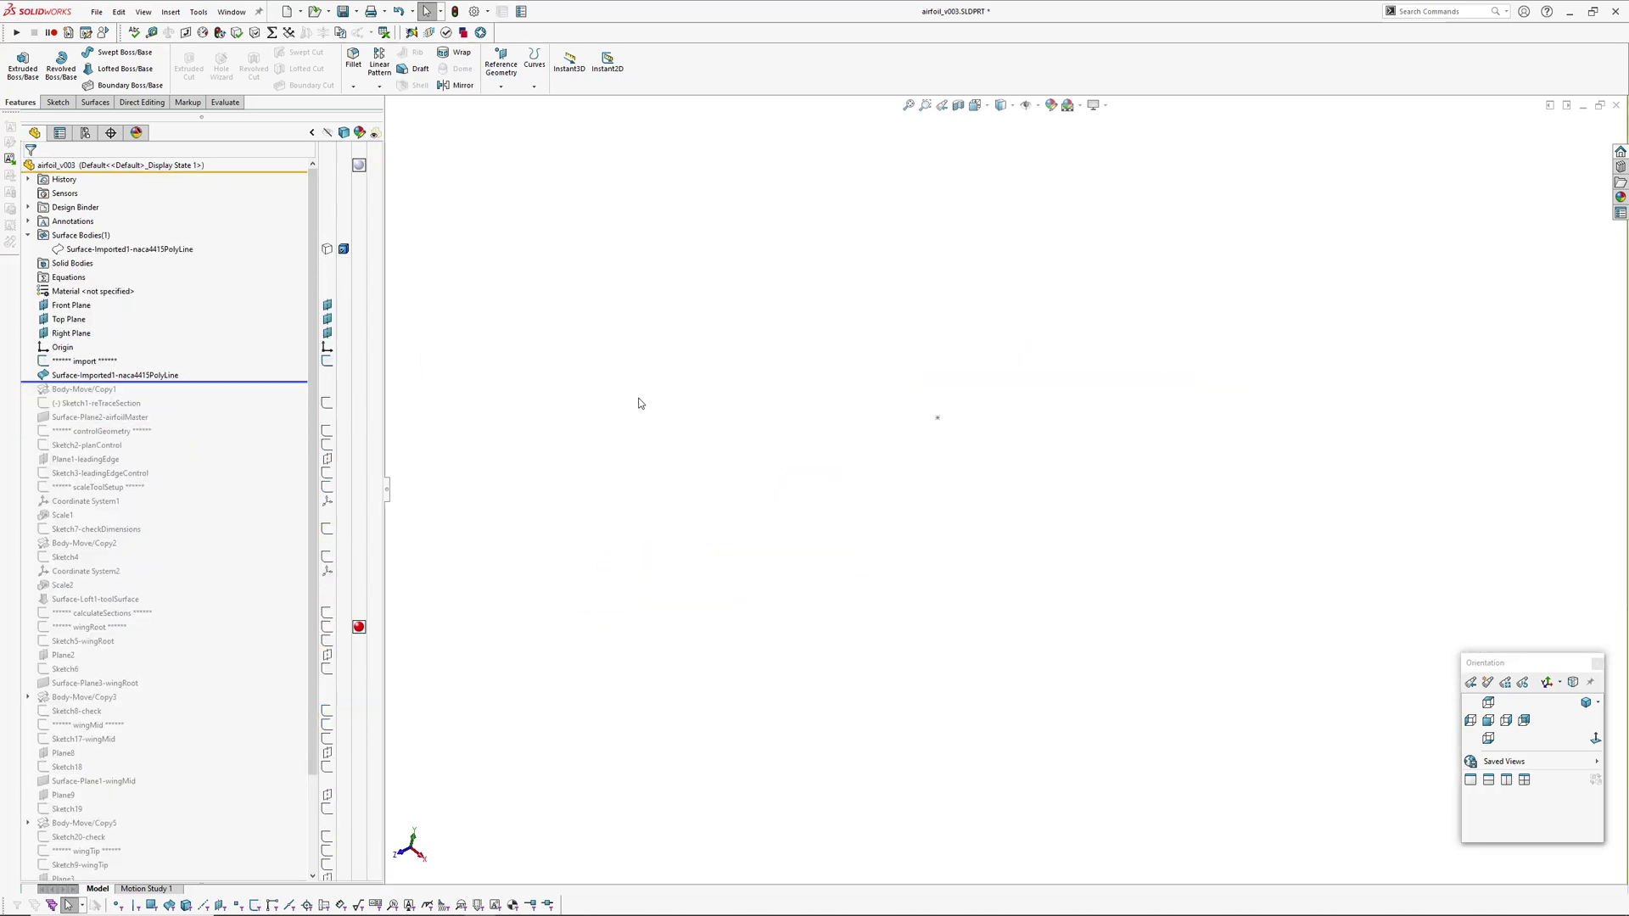
pyautogui.moveTo(1168, 484); pyautogui.dragTo(1016, 439, button='middle')
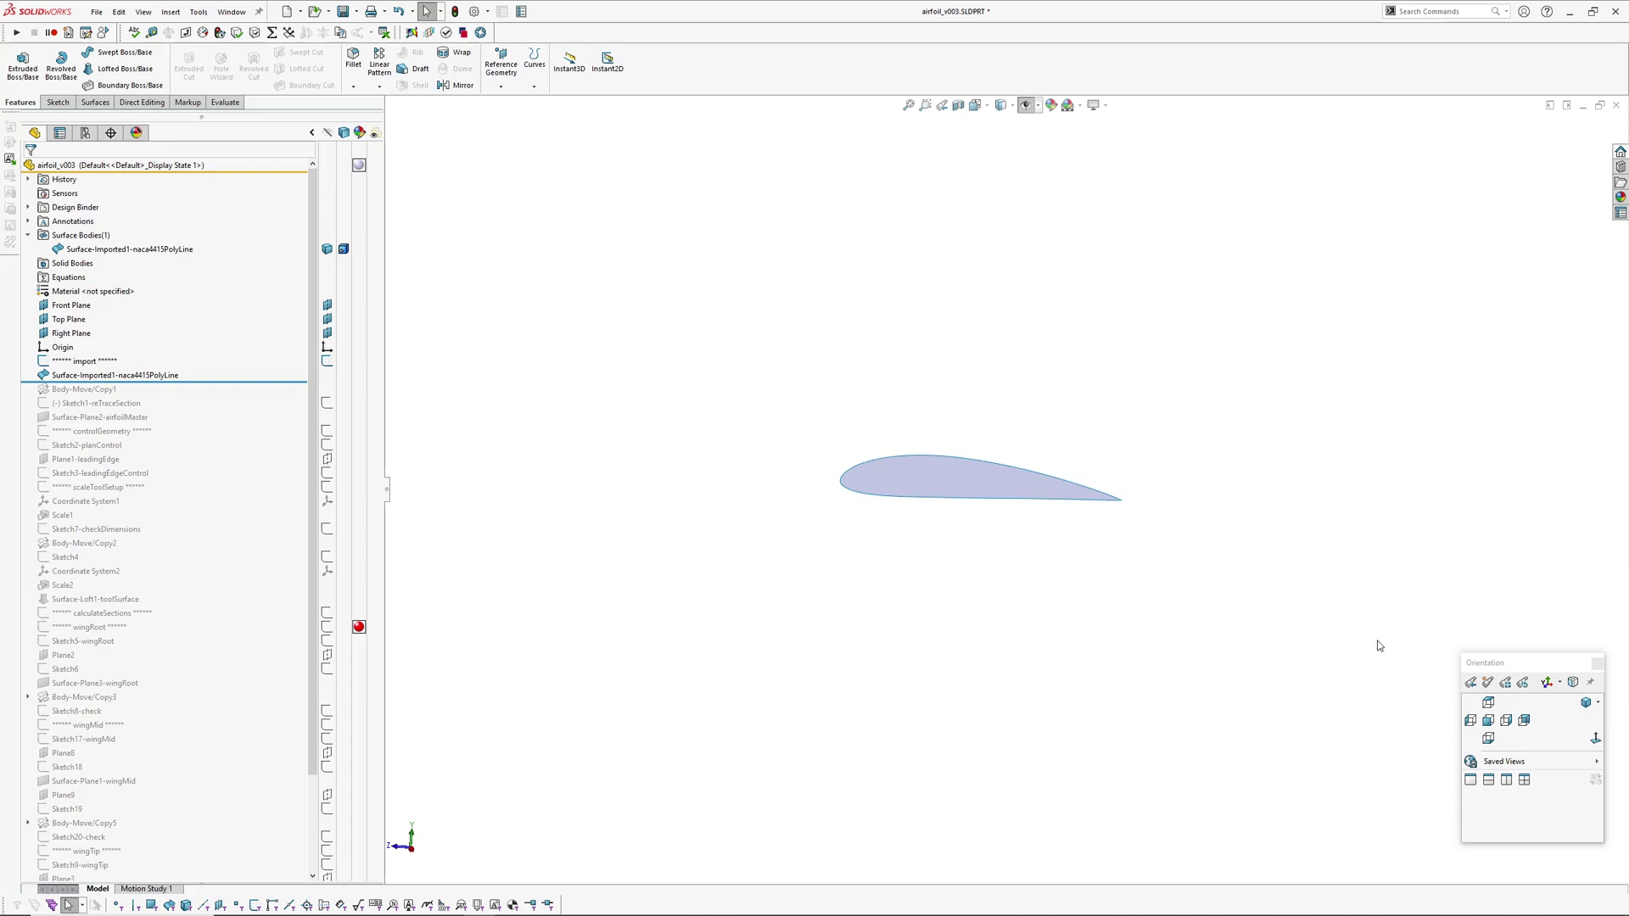
# Examine the imported NACA 4415 airfoil surface in the Right view, from leading edge to trailing edge
pyautogui.click(1505, 720)
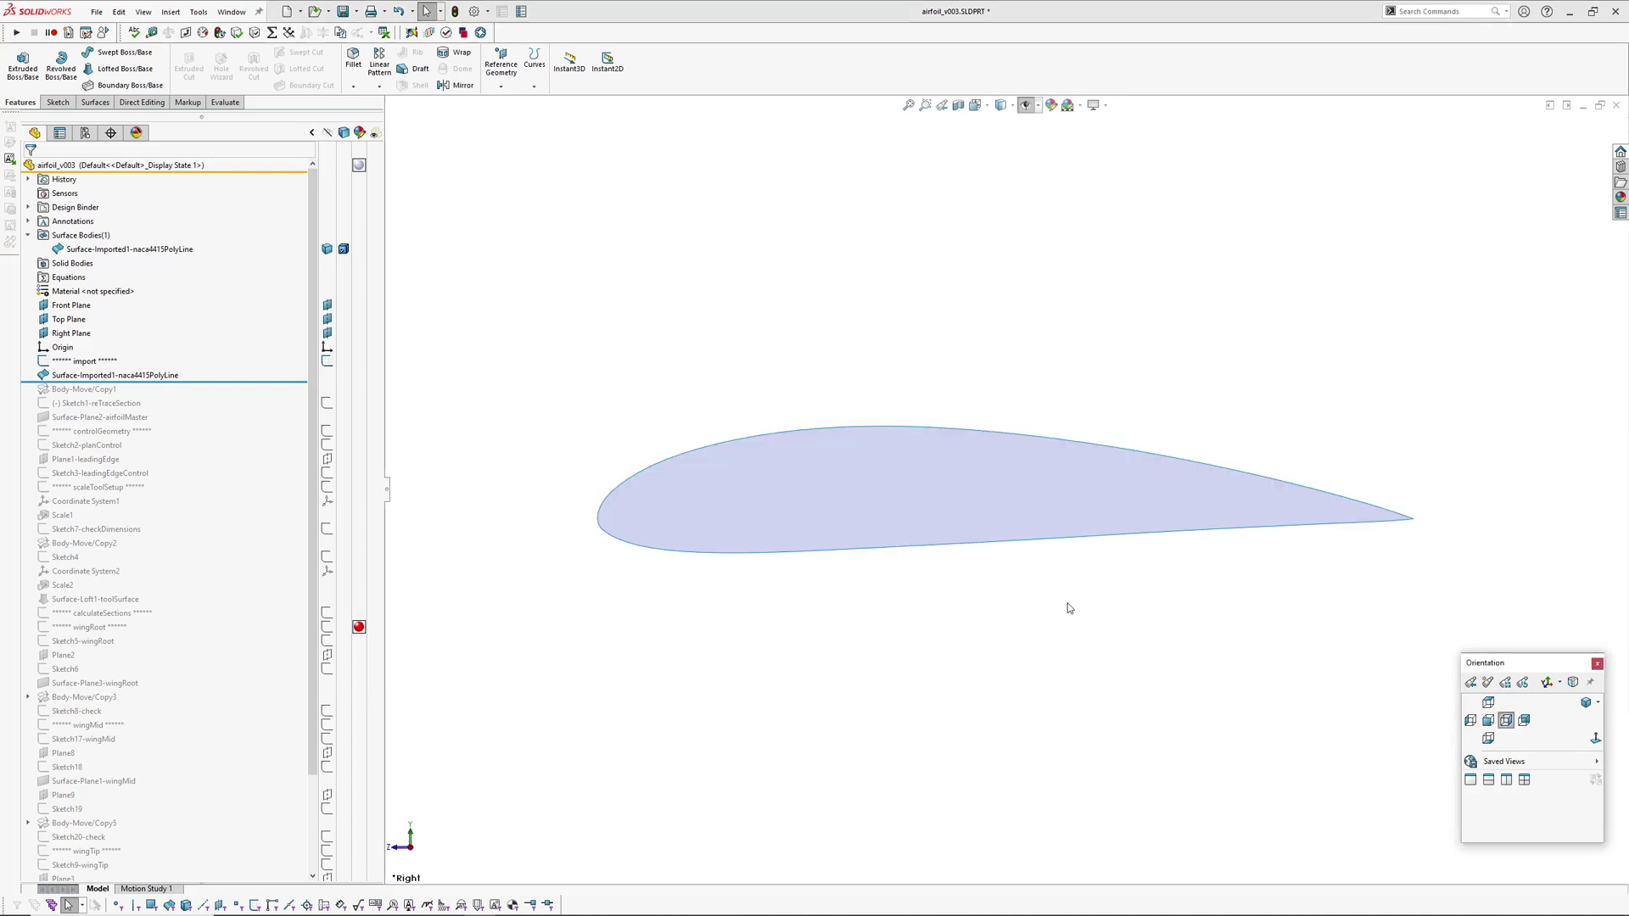
pyautogui.keyDown('ctrl'); pyautogui.moveTo(1067, 607); pyautogui.dragTo(1053, 595, button='middle'); pyautogui.keyUp('ctrl')
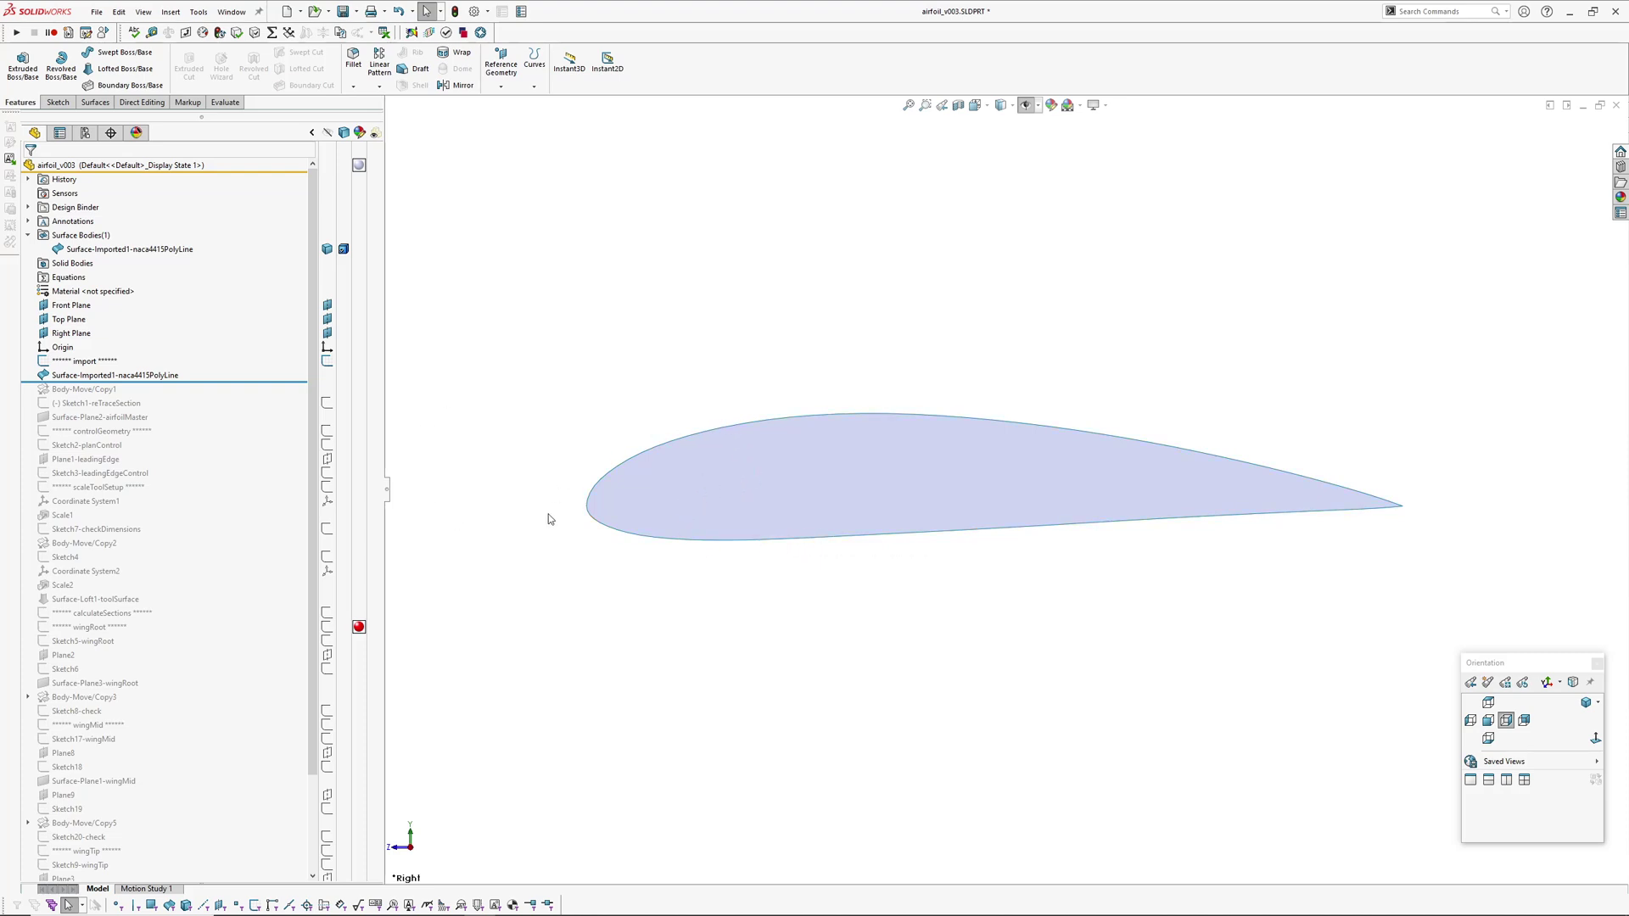
pyautogui.click(822, 445)
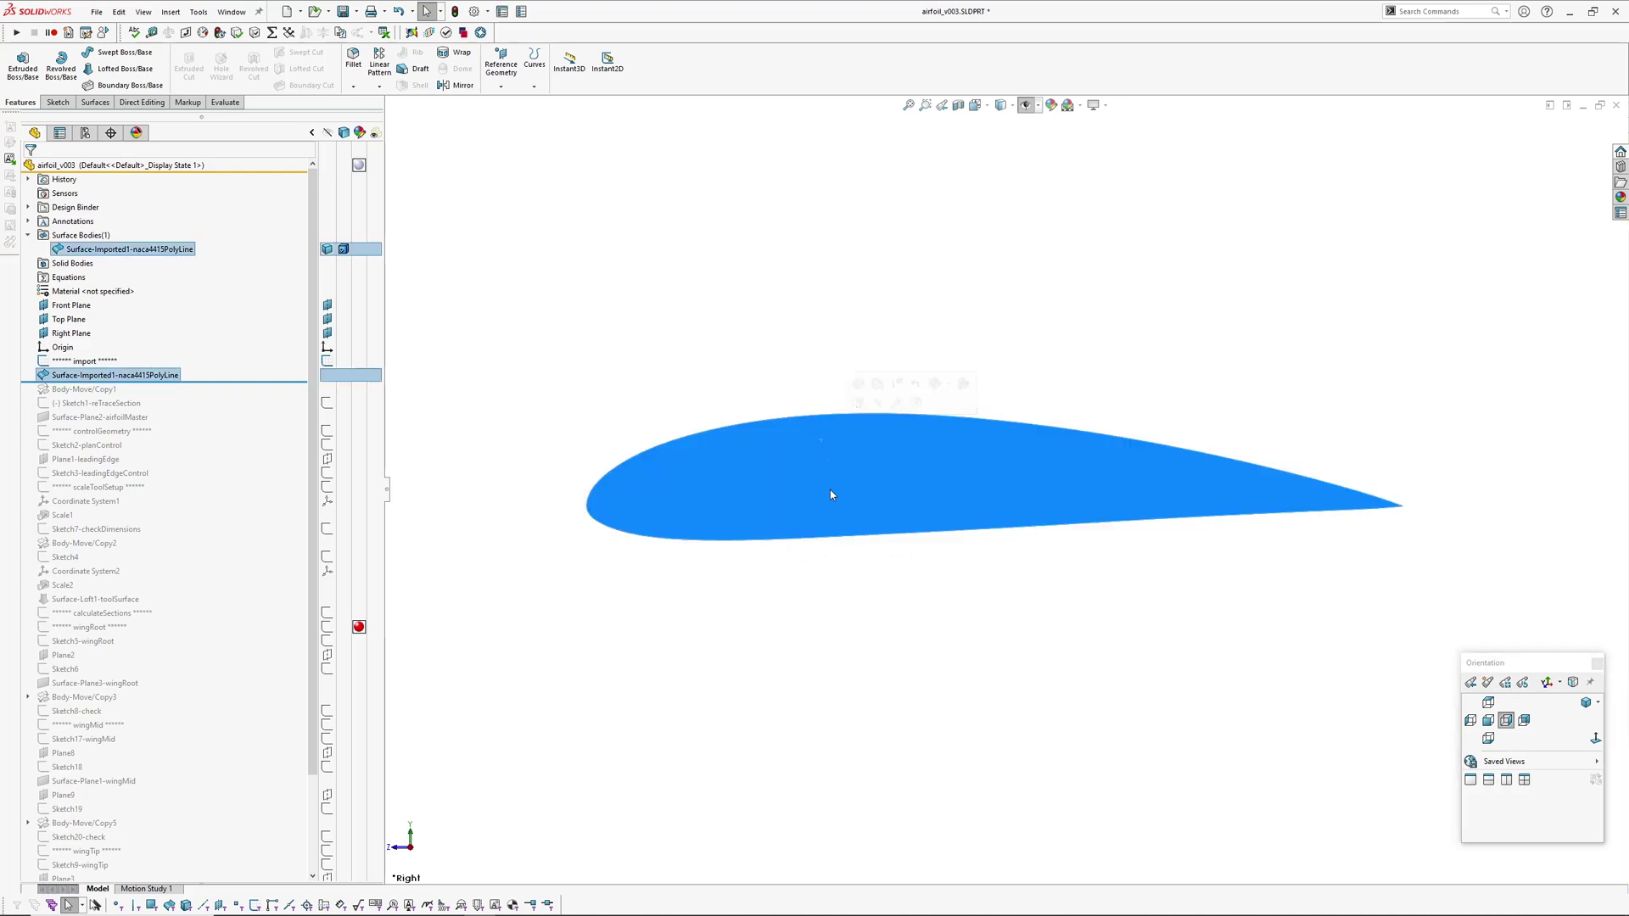
pyautogui.click(760, 363)
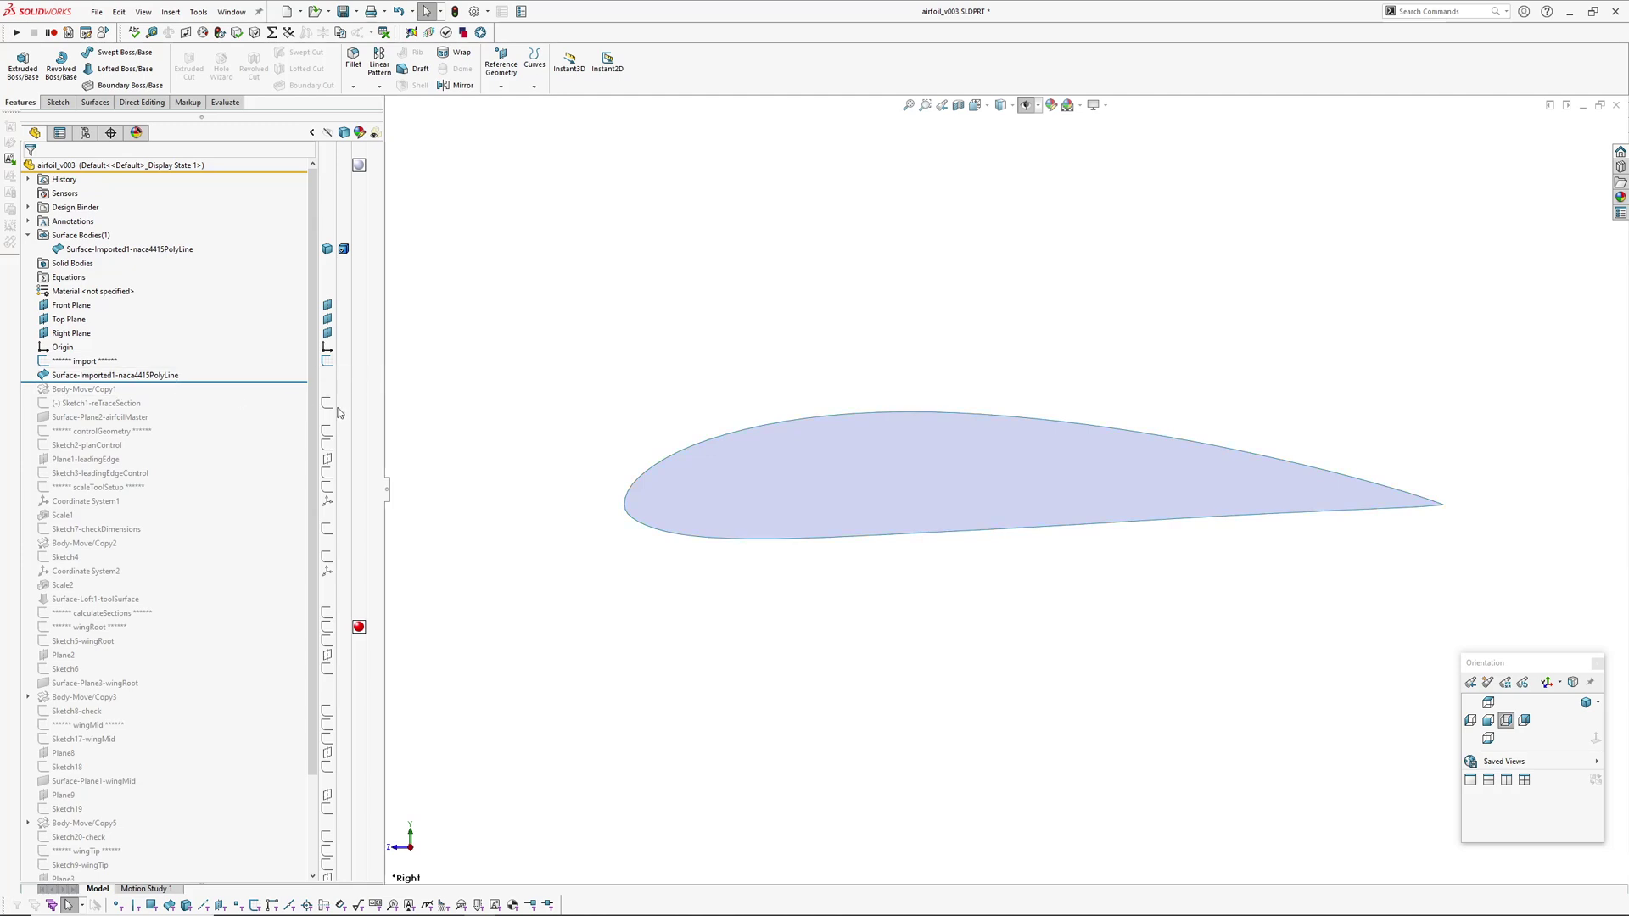
pyautogui.scroll(2, 933, 475)
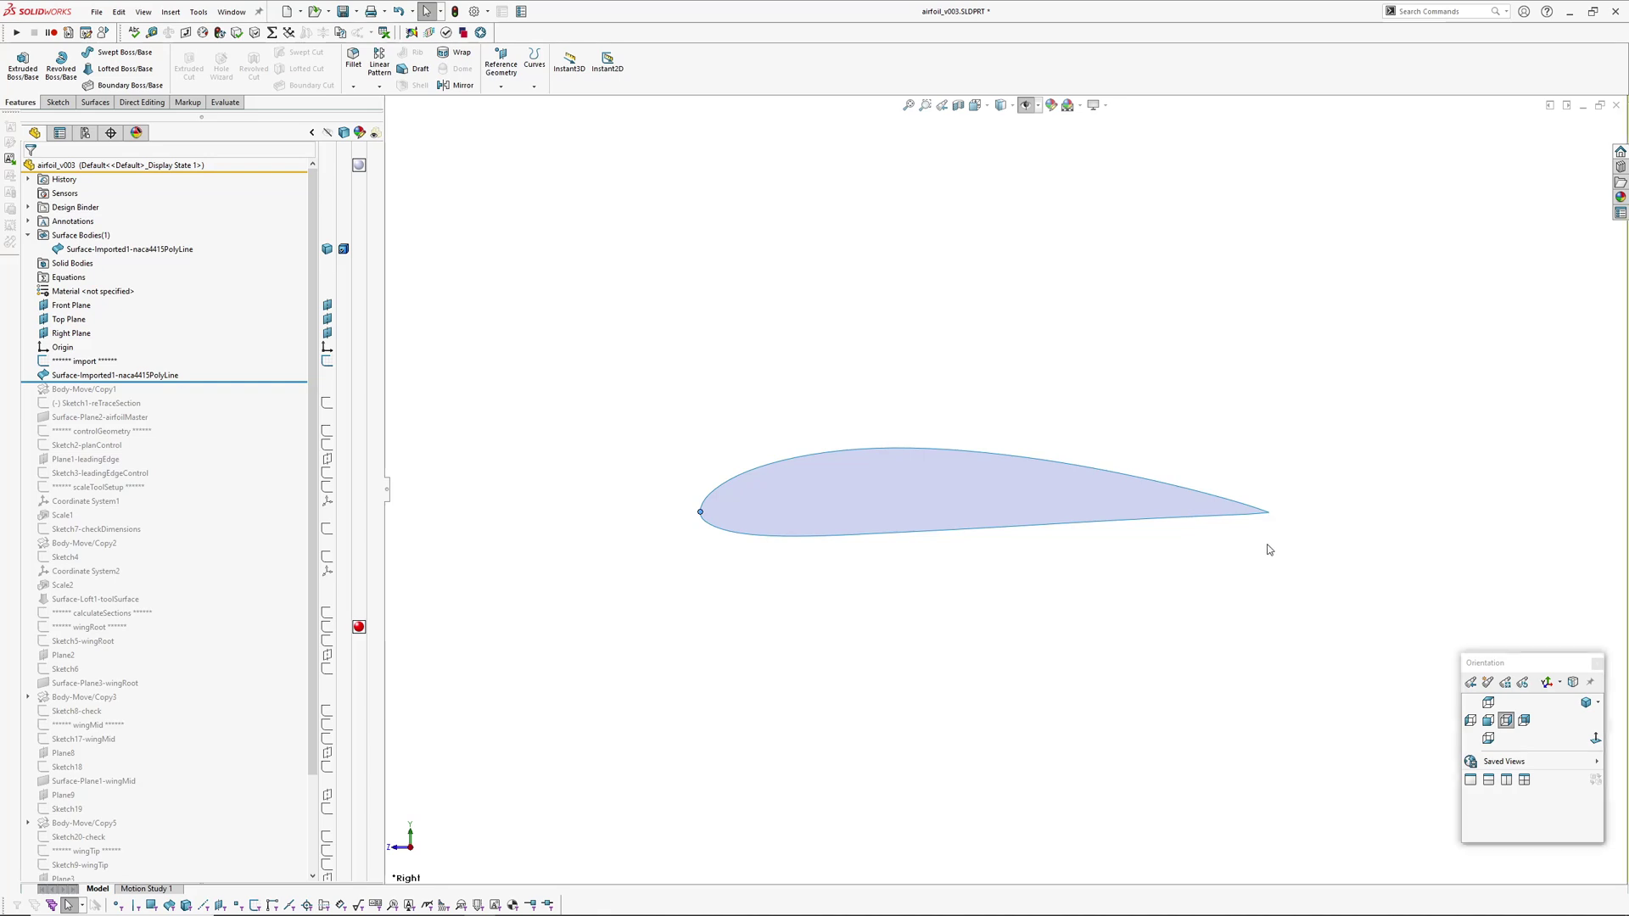
pyautogui.scroll(1, 1022, 612)
pyautogui.scroll(-2, 976, 624)
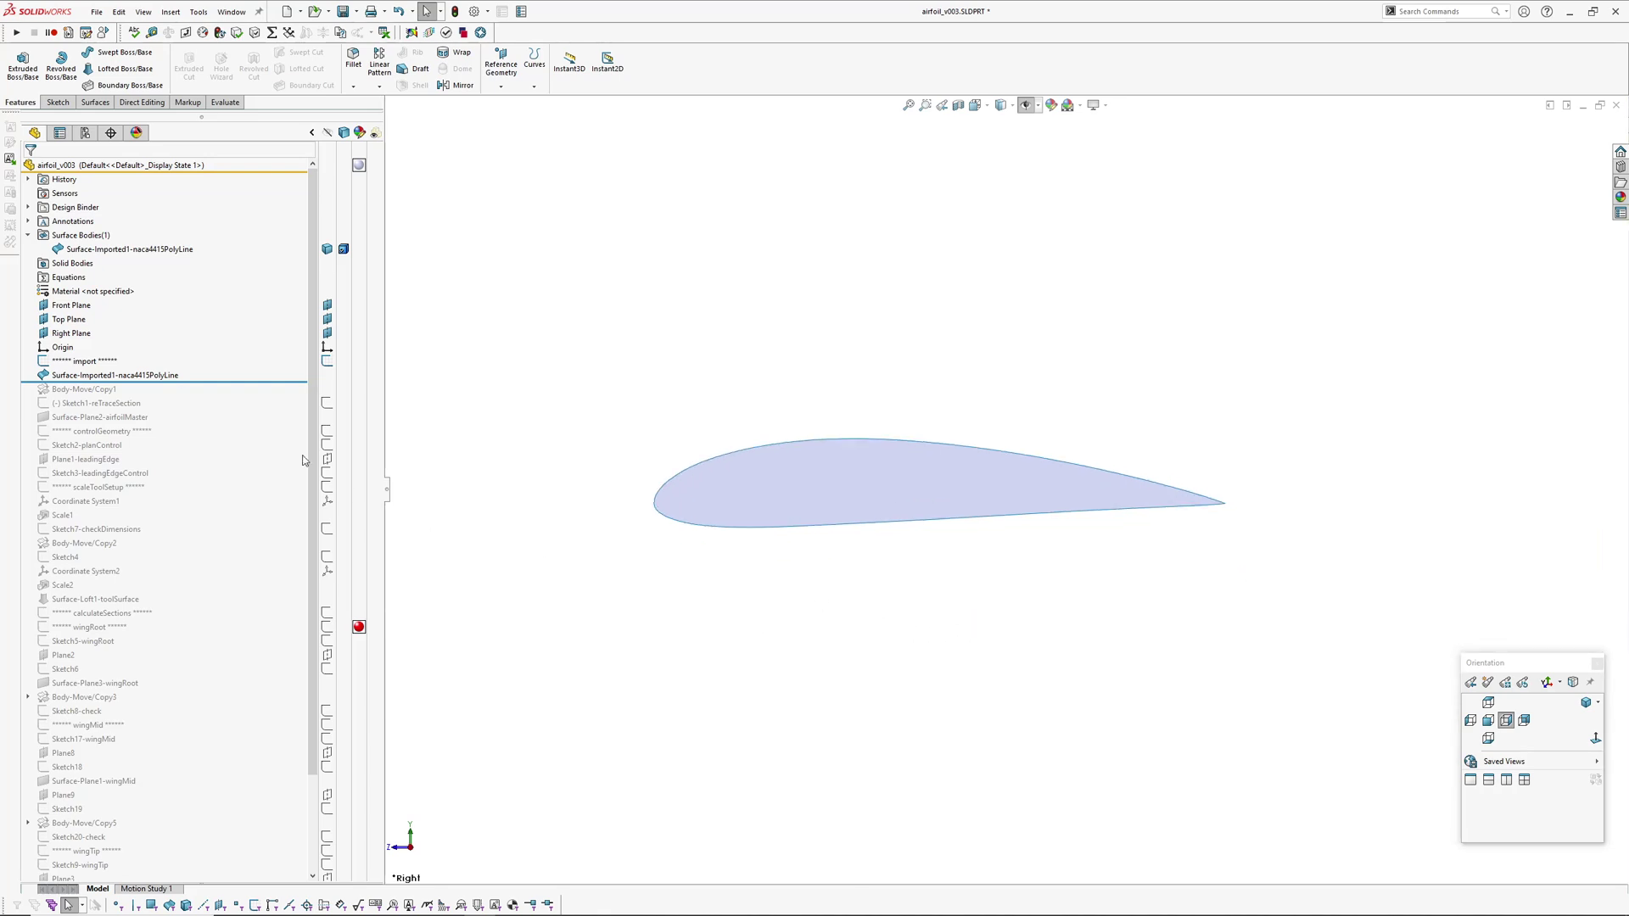
pyautogui.scroll(5, 892, 455)
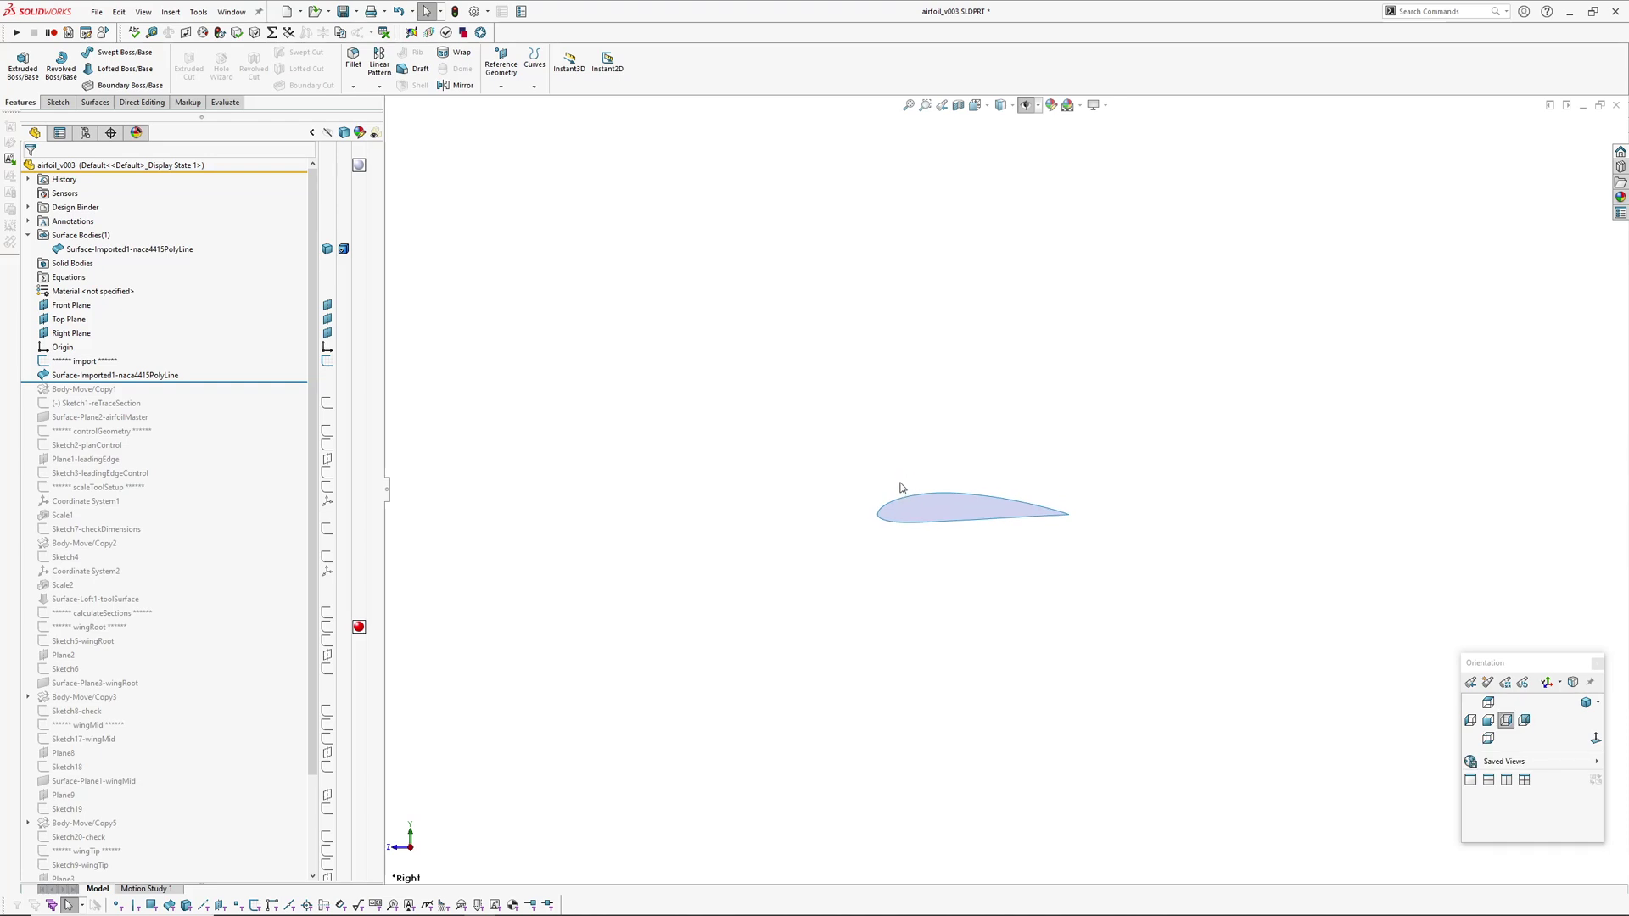
# Show the Front, Top and Right reference planes and roll the history forward to include Body-Move/Copy1
pyautogui.moveTo(905, 476); pyautogui.dragTo(862, 416, button='middle')
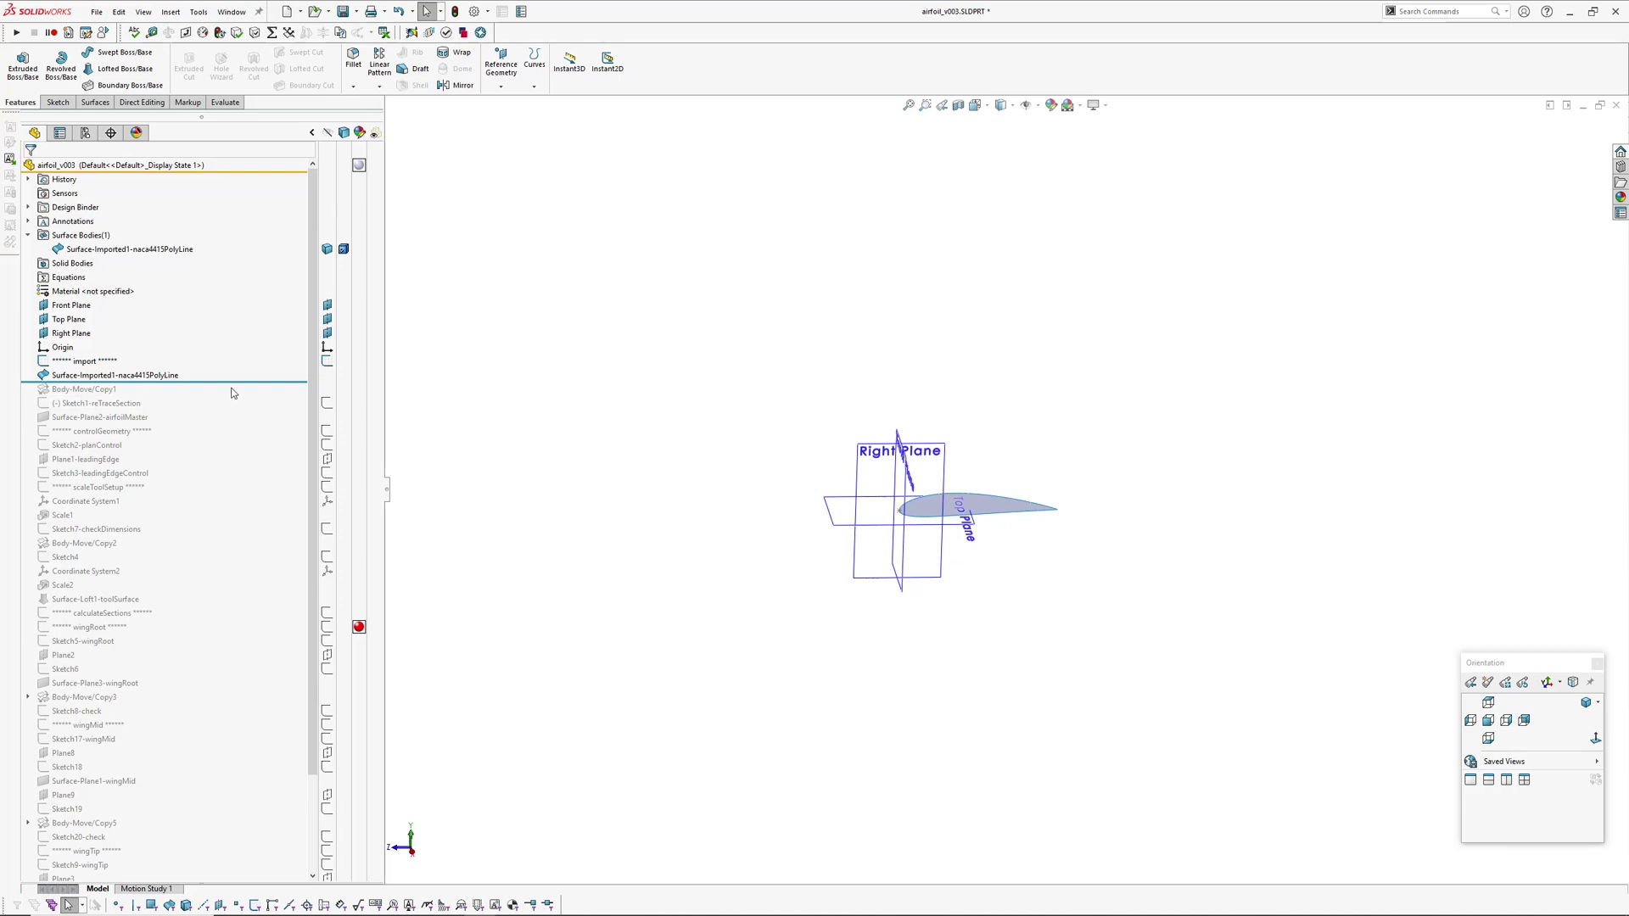
pyautogui.moveTo(234, 382); pyautogui.dragTo(228, 396)
pyautogui.moveTo(643, 560); pyautogui.dragTo(752, 532, button='middle')
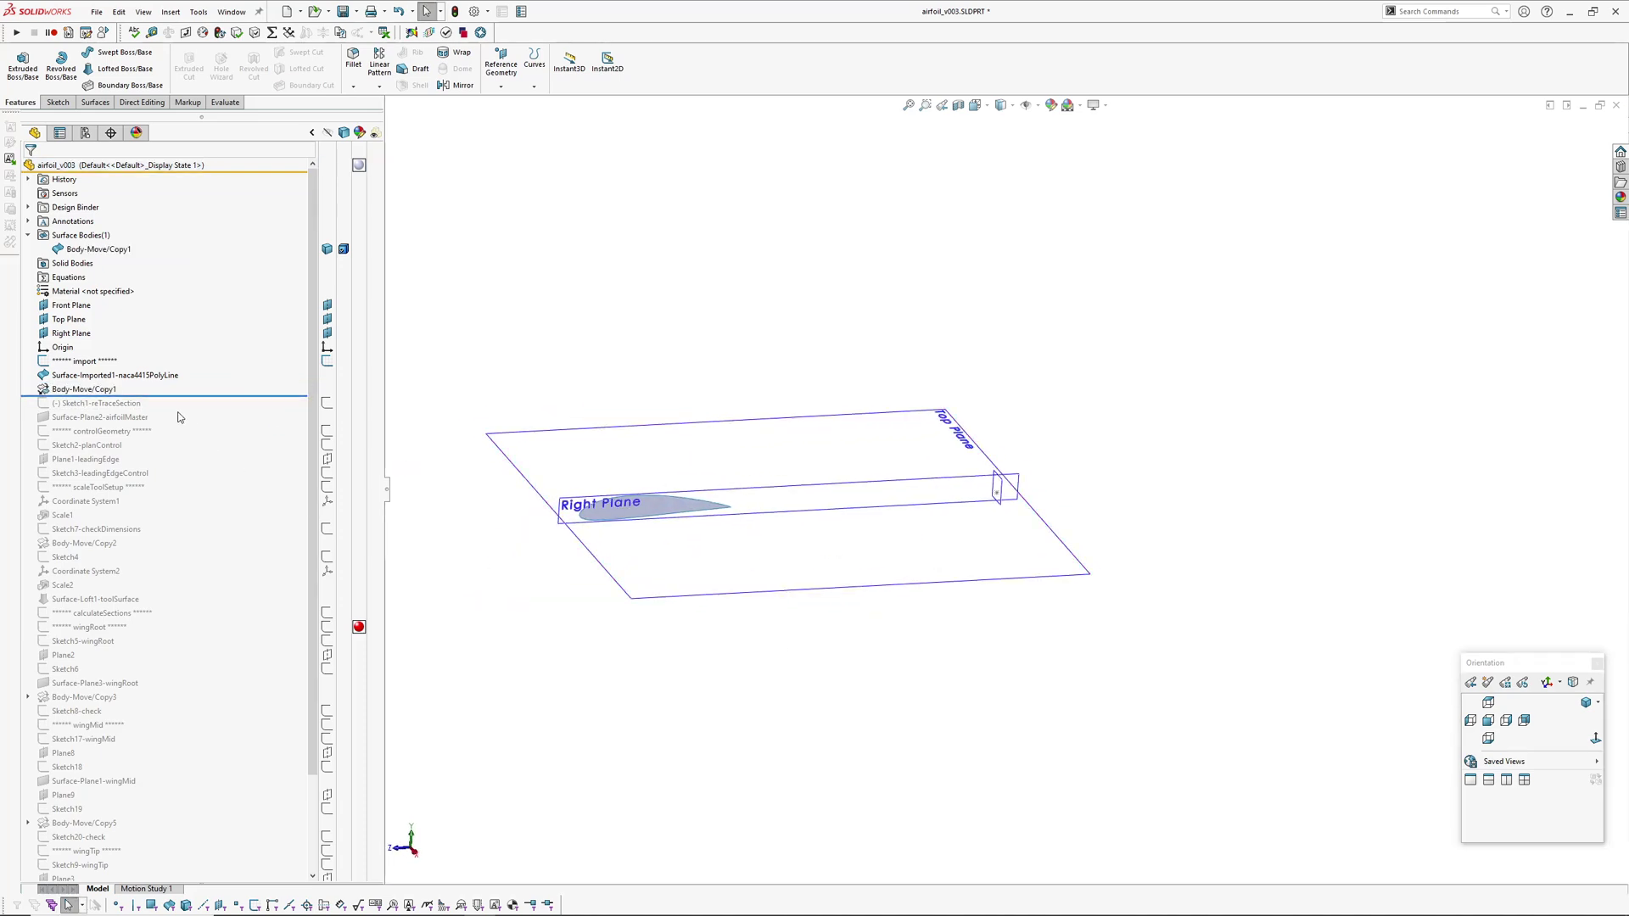
# Roll the history forward to include Sketch1-reTraceSection and inspect the retraced airfoil outline
pyautogui.moveTo(179, 396); pyautogui.dragTo(179, 410)
pyautogui.scroll(-3, 686, 551)
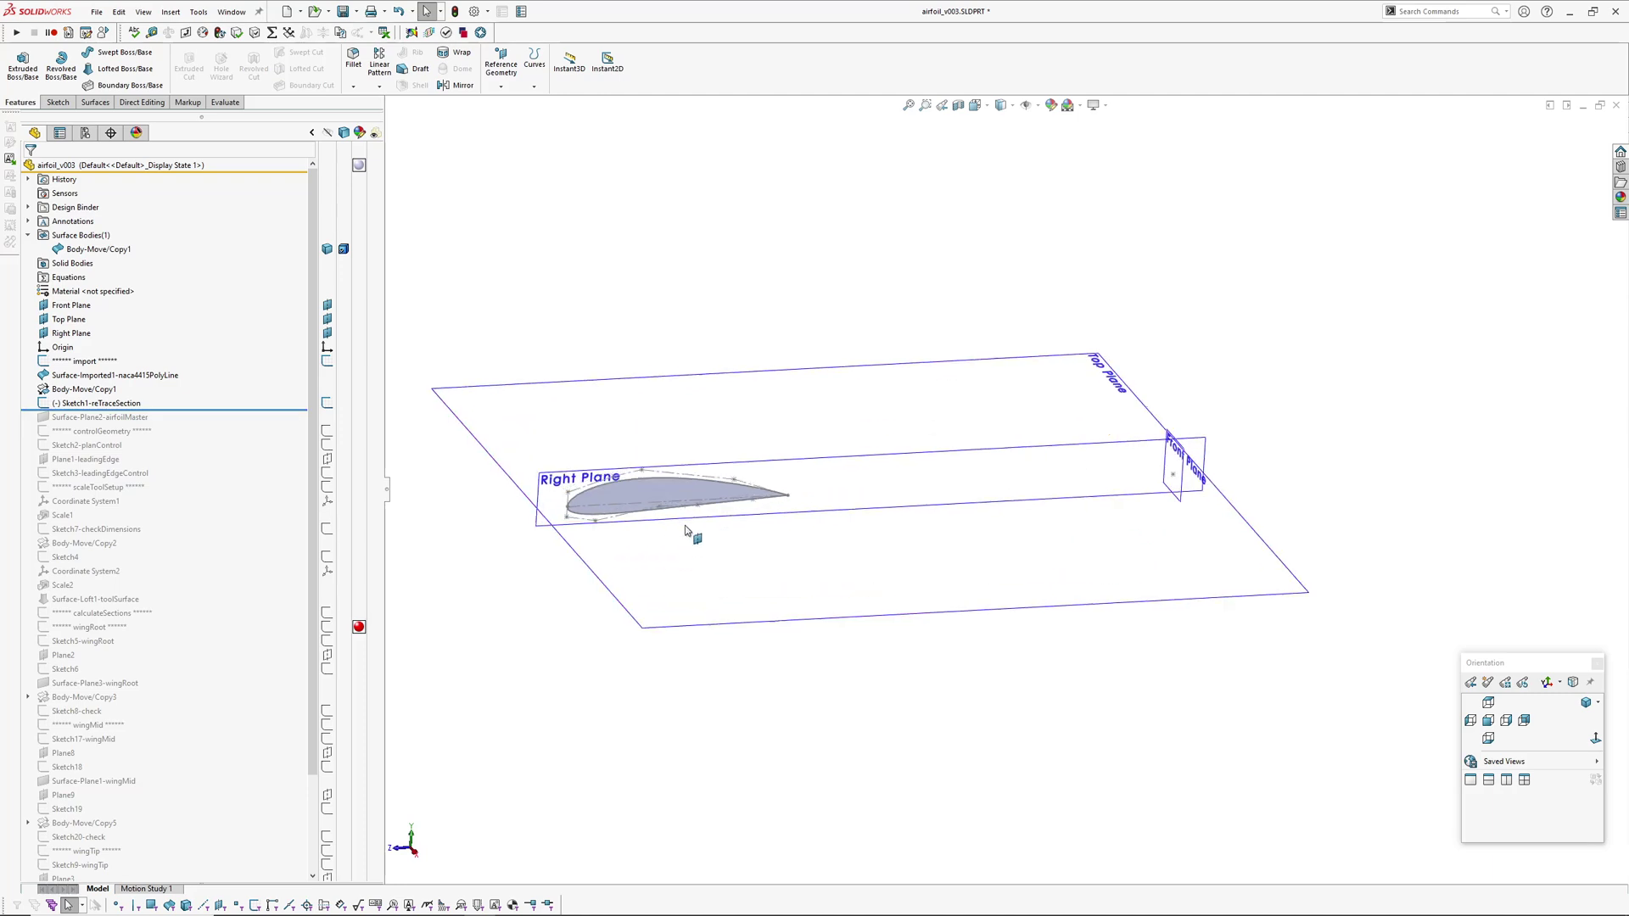
pyautogui.moveTo(684, 526)
pyautogui.mouseDown(button='middle')
pyautogui.moveTo(666, 469)
pyautogui.moveTo(662, 487)
pyautogui.mouseUp(button='middle')
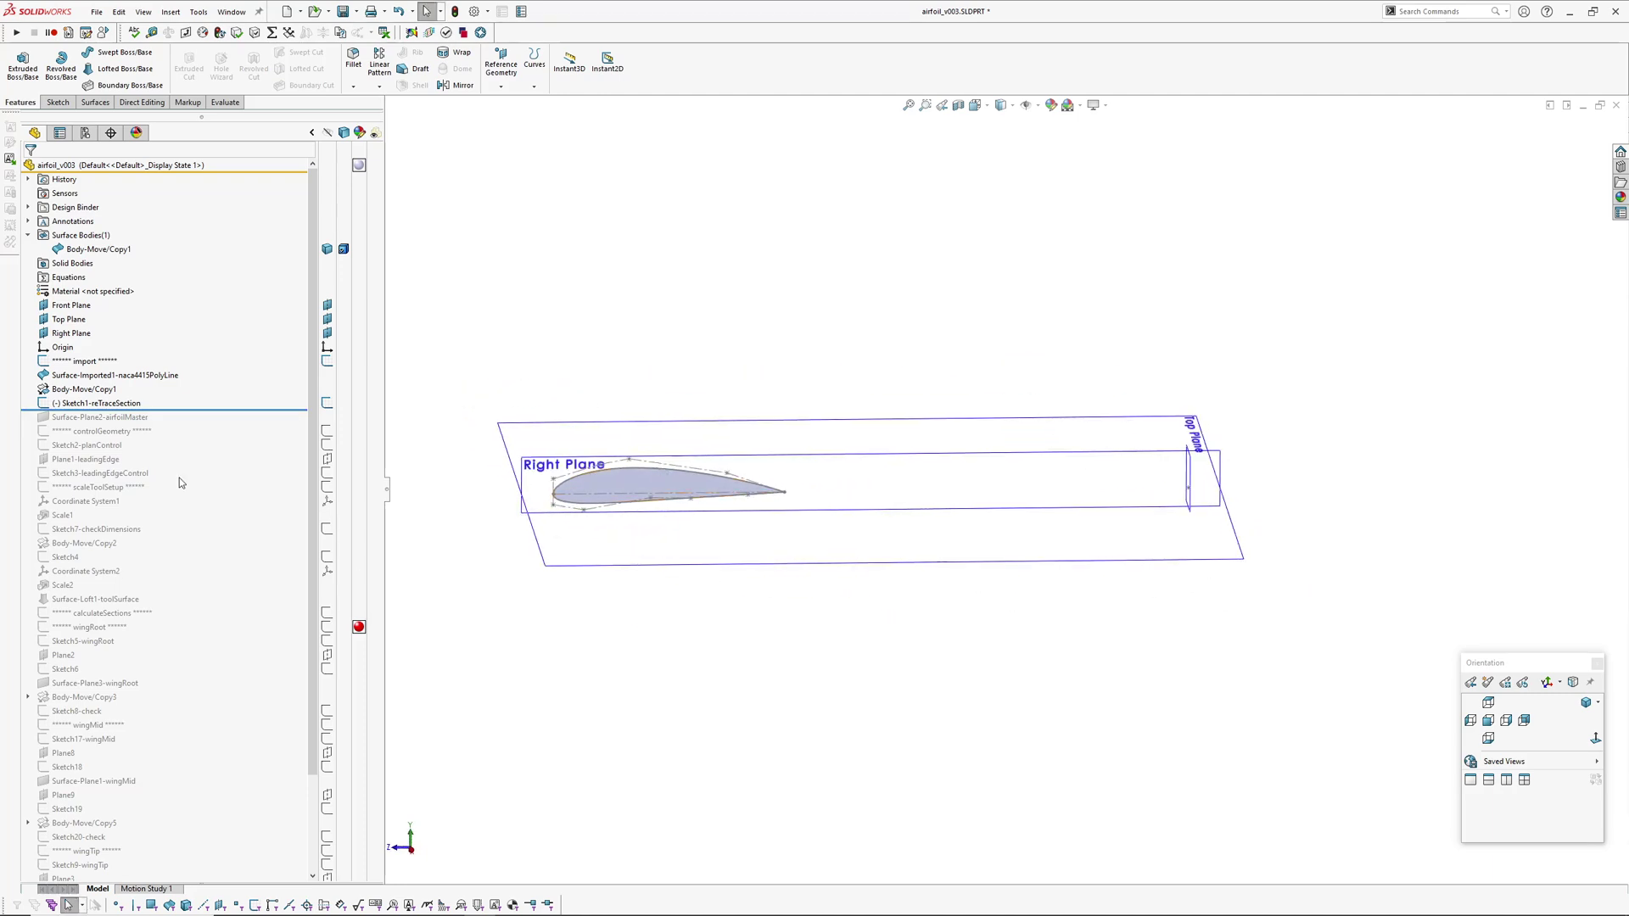
# Open Sketch1-reTraceSection for editing in the Right view and check the properties of its upper and lower style splines
pyautogui.click(91, 407)
pyautogui.click(107, 363)
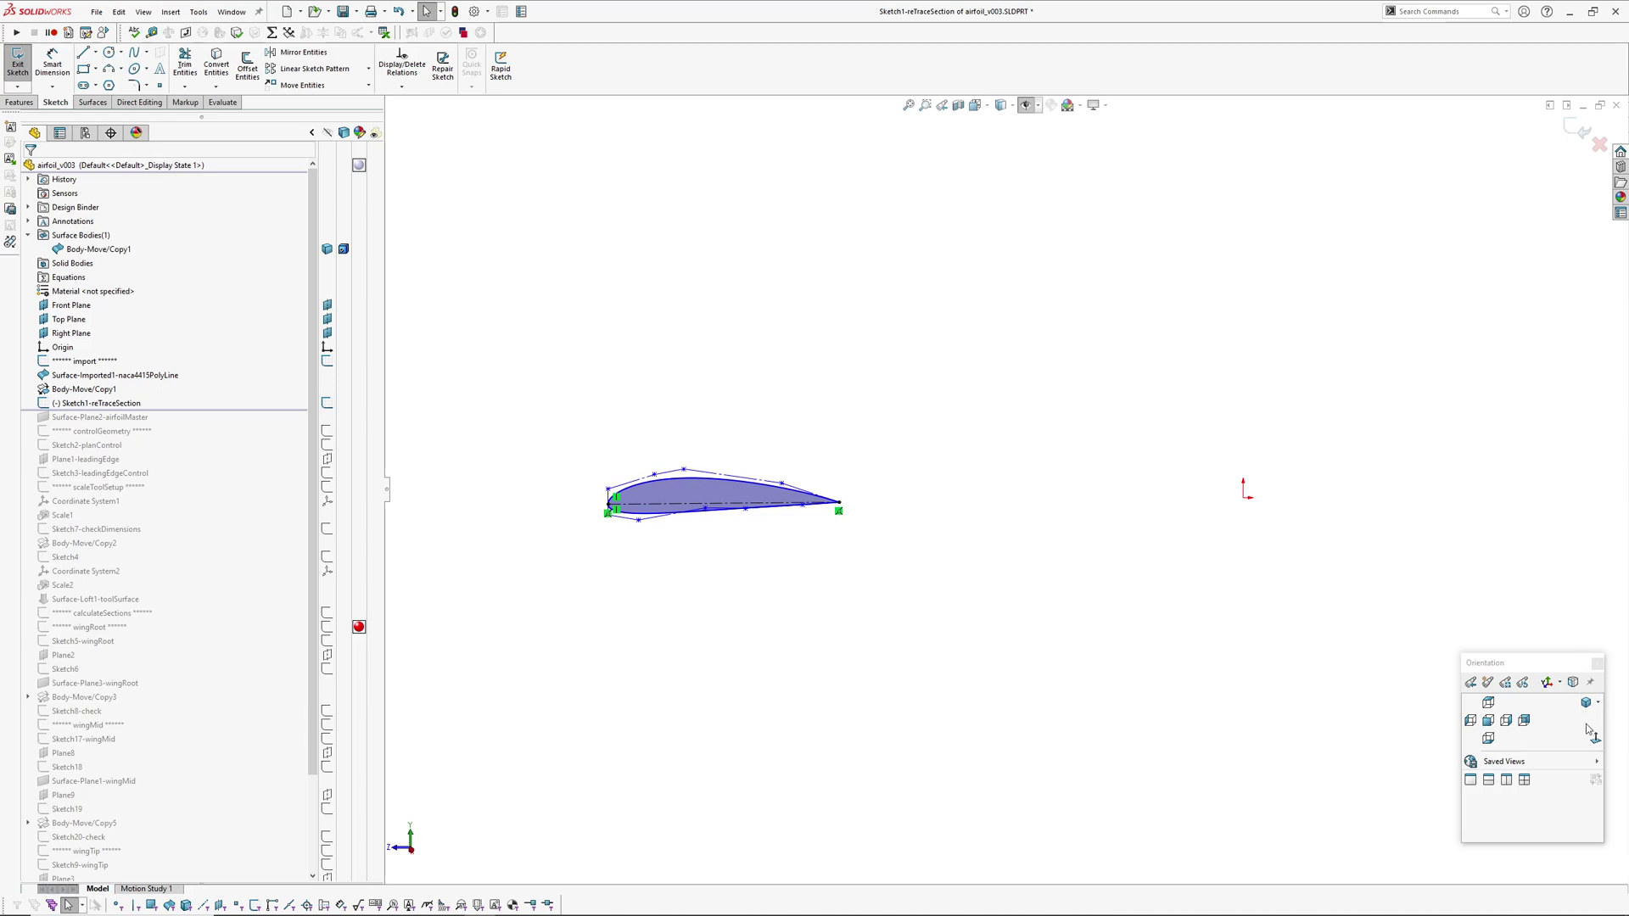
pyautogui.click(1506, 719)
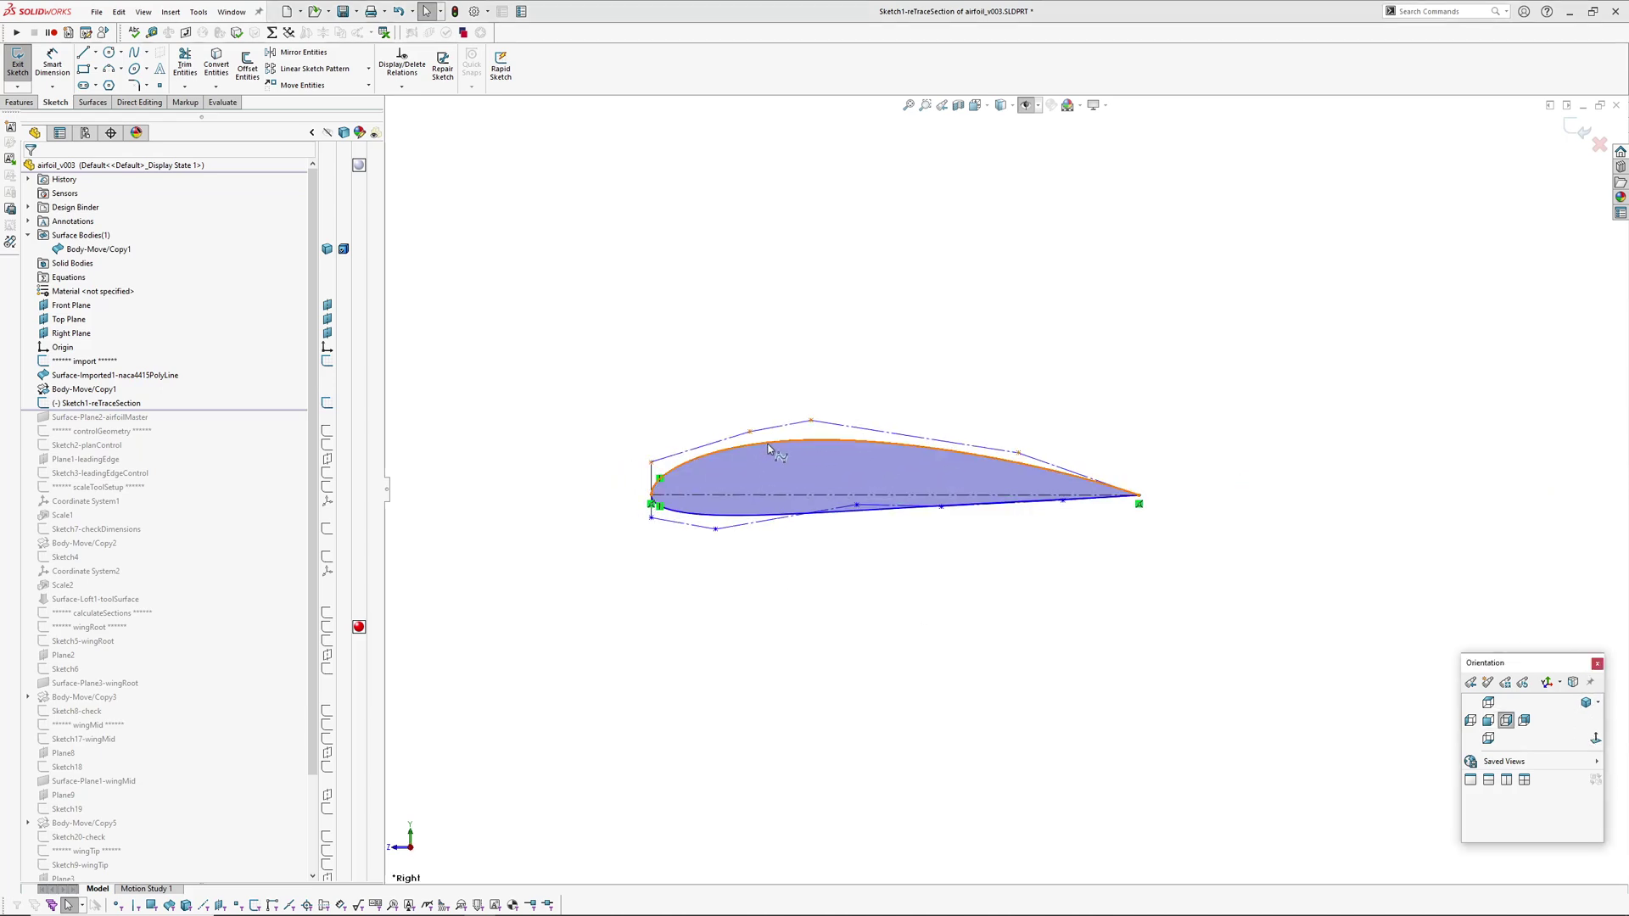
pyautogui.click(768, 449)
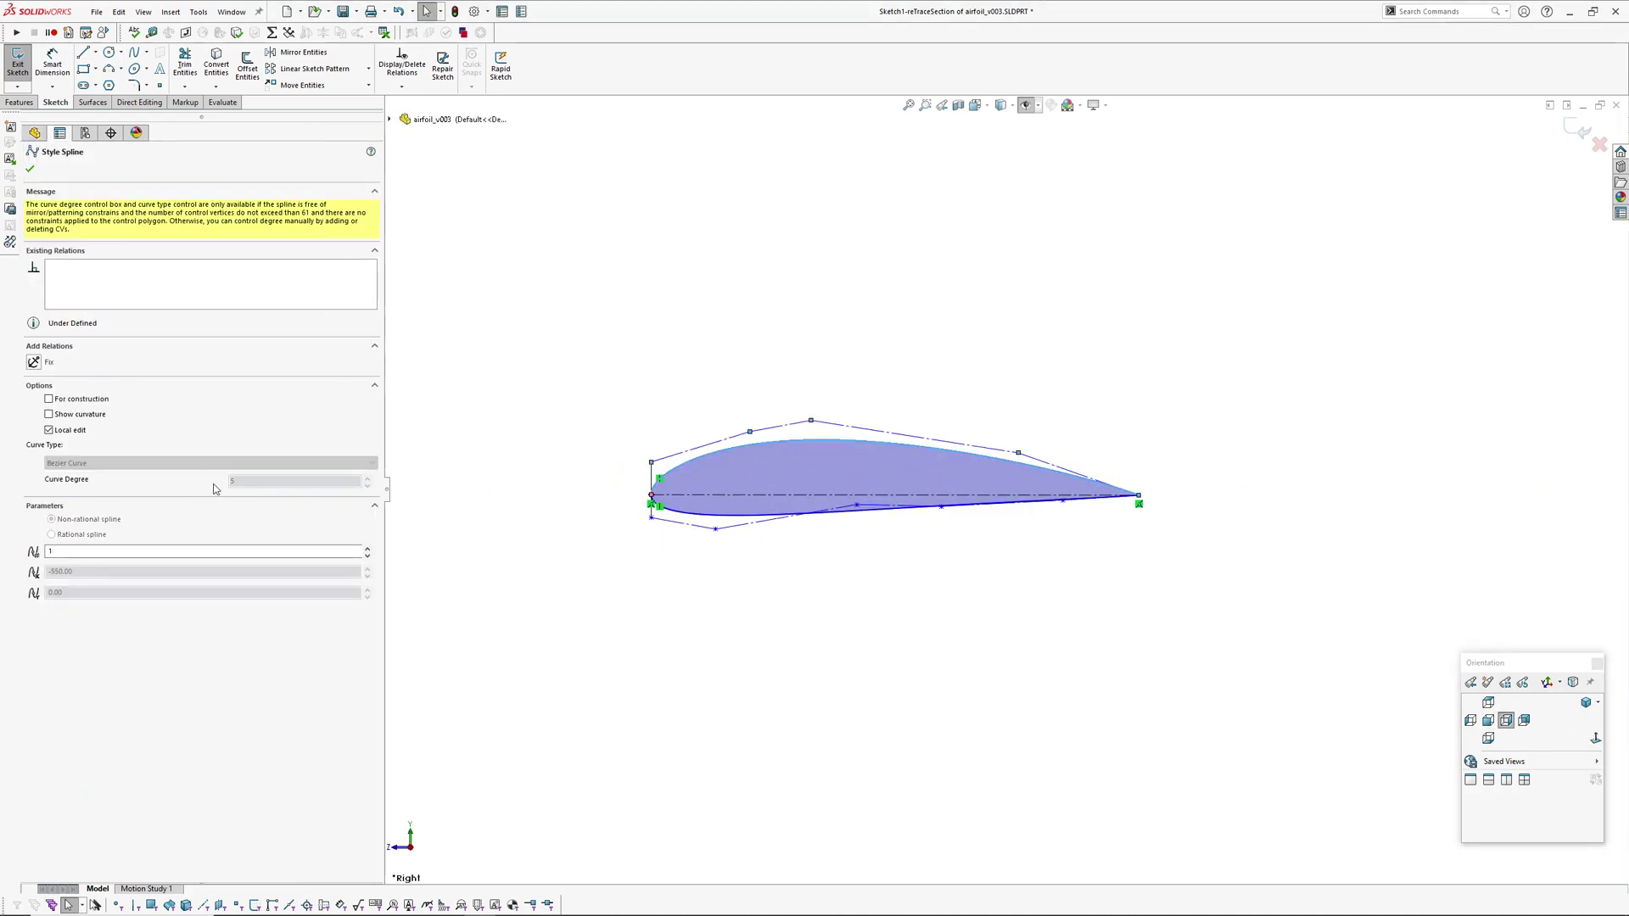
pyautogui.click(763, 524)
pyautogui.scroll(-2, 801, 585)
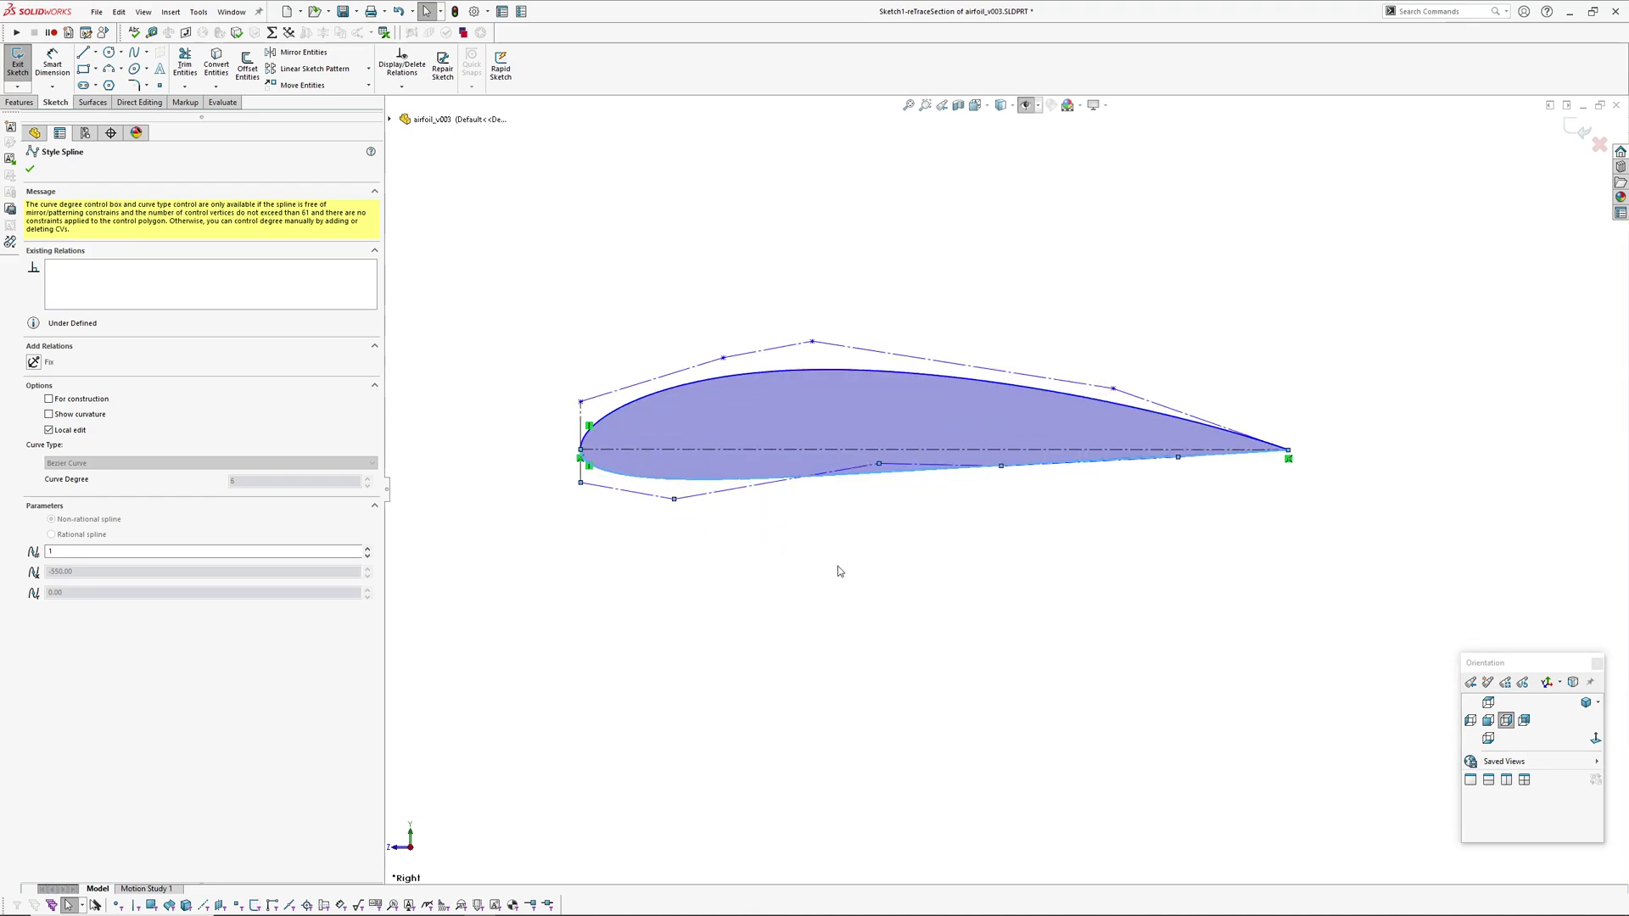
pyautogui.click(832, 571)
# Examine how closely the style splines follow the imported airfoil surface from the leading edge to the trailing edge
pyautogui.scroll(-5, 589, 490)
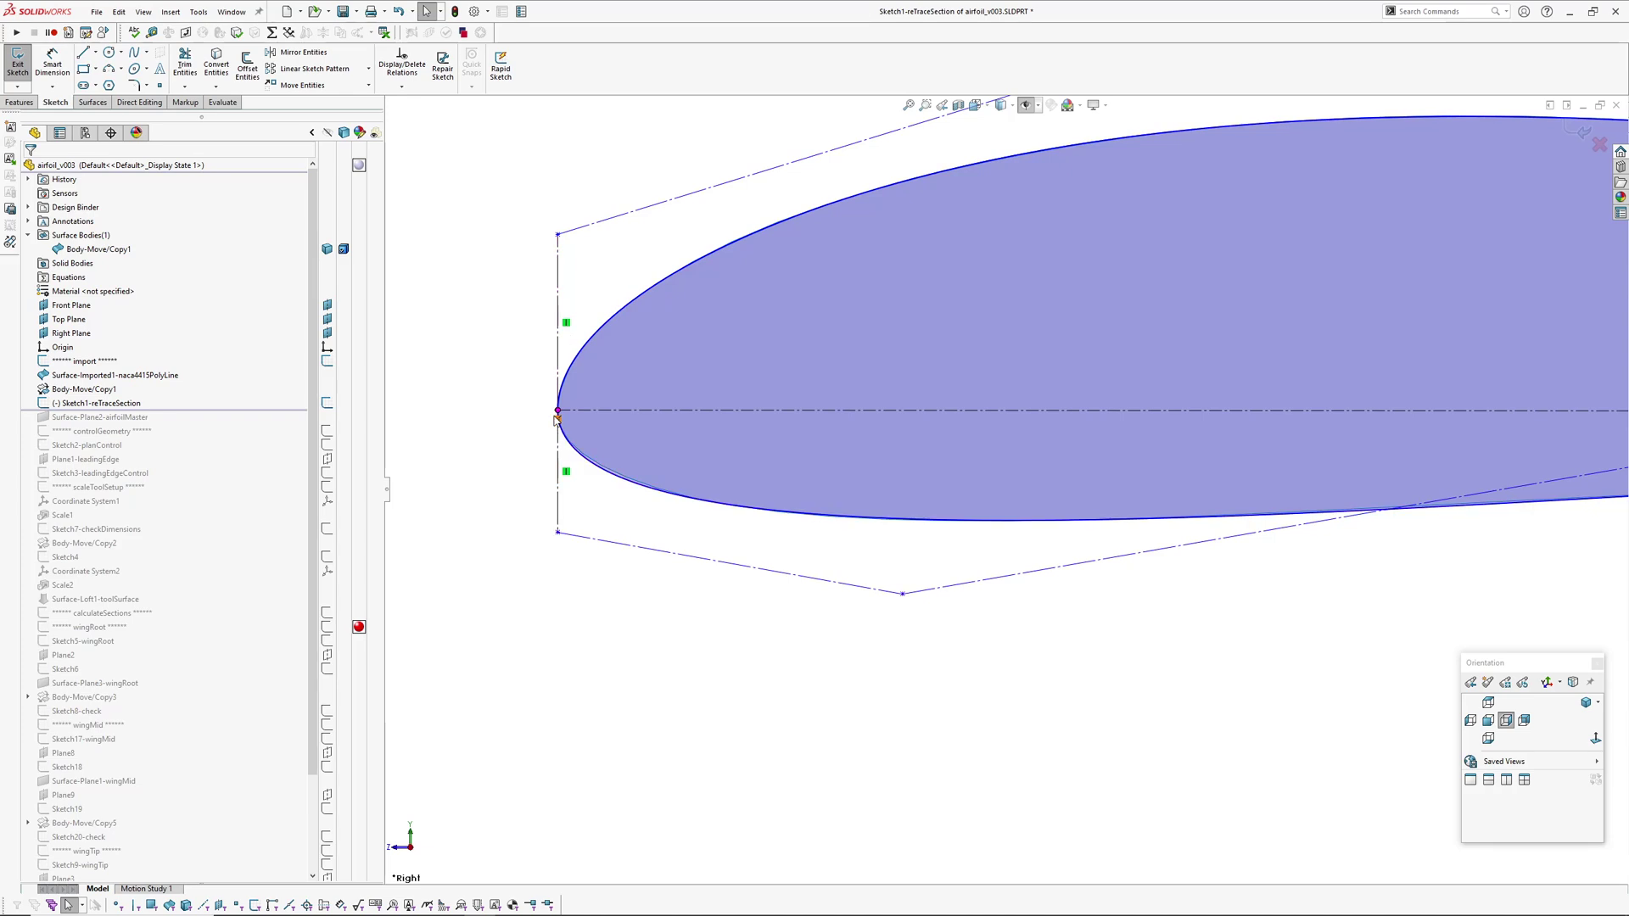
pyautogui.scroll(-4, 454, 397)
pyautogui.scroll(3, 1006, 492)
pyautogui.keyDown('ctrl'); pyautogui.moveTo(1069, 498); pyautogui.dragTo(857, 496, button='middle'); pyautogui.keyUp('ctrl')
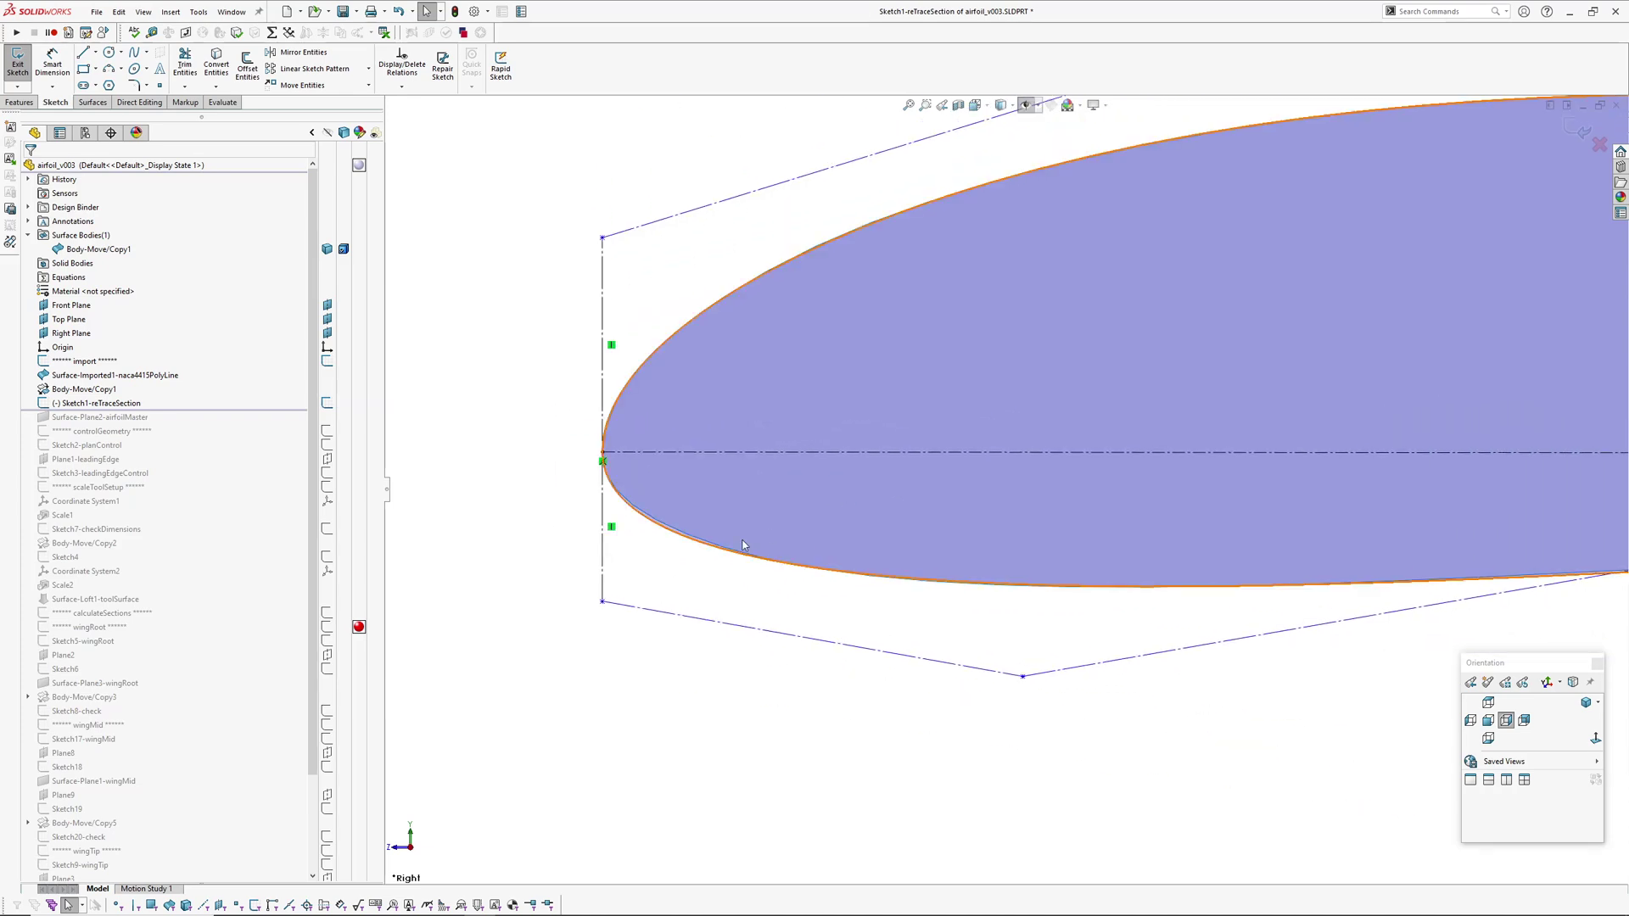
pyautogui.scroll(-4, 667, 552)
pyautogui.scroll(5, 796, 531)
pyautogui.scroll(-1, 806, 531)
pyautogui.keyDown('ctrl'); pyautogui.moveTo(1186, 507); pyautogui.dragTo(923, 522, button='middle'); pyautogui.keyUp('ctrl')
pyautogui.scroll(4, 939, 583)
pyautogui.keyDown('ctrl'); pyautogui.moveTo(1473, 421); pyautogui.dragTo(1128, 430, button='middle'); pyautogui.keyUp('ctrl')
pyautogui.keyDown('ctrl'); pyautogui.moveTo(1526, 441); pyautogui.dragTo(892, 427, button='middle'); pyautogui.keyUp('ctrl')
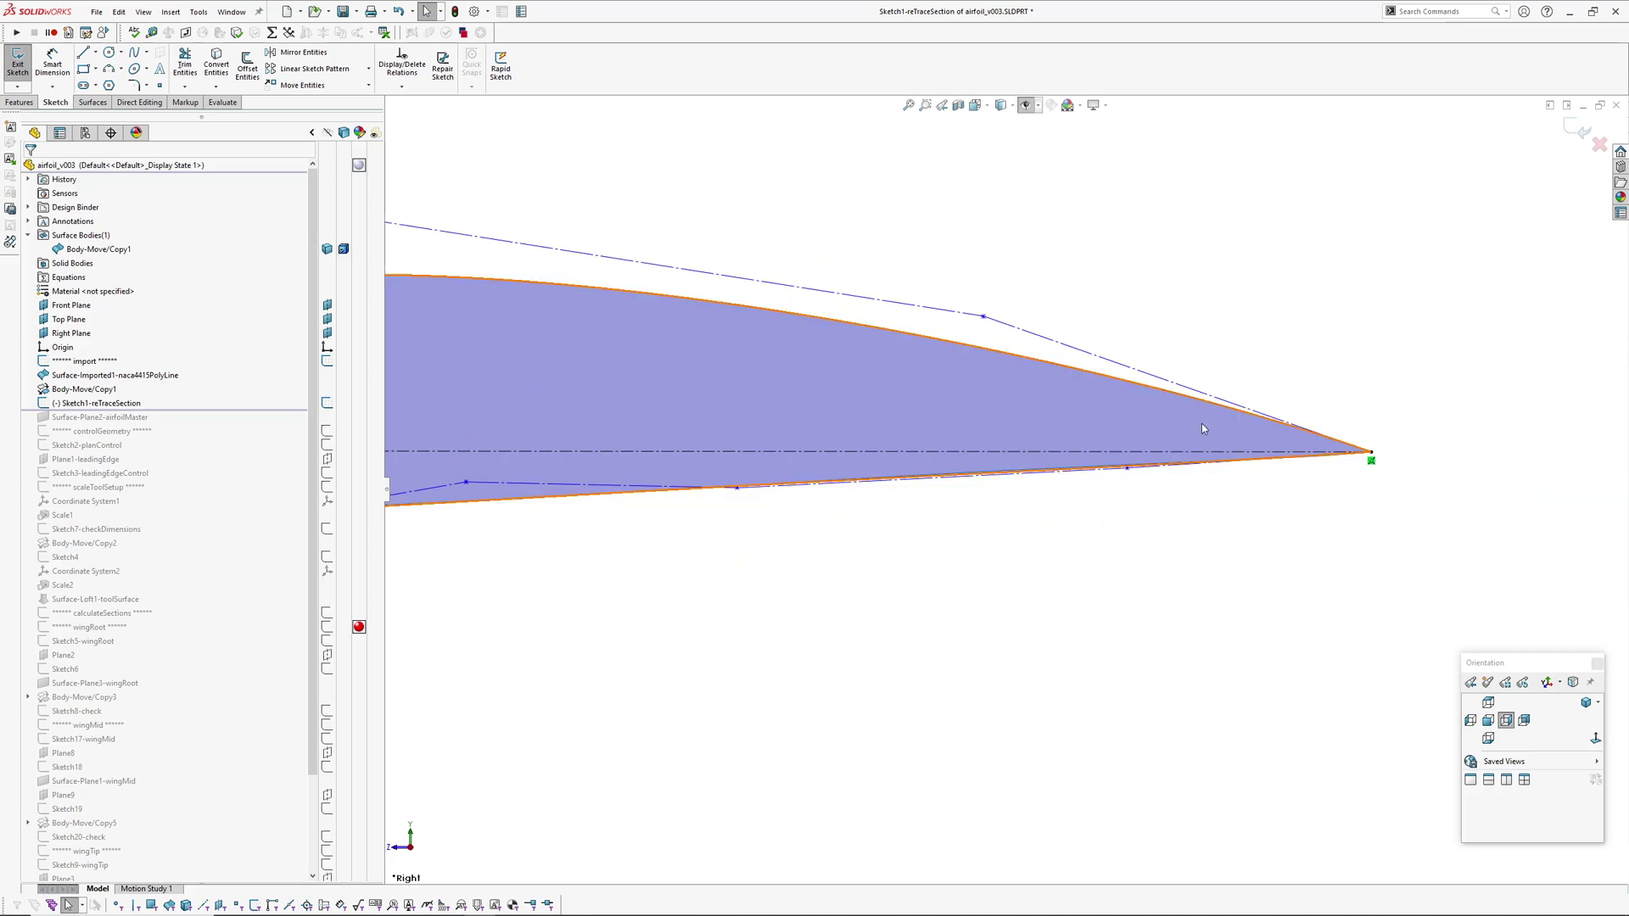
pyautogui.scroll(-2, 1201, 429)
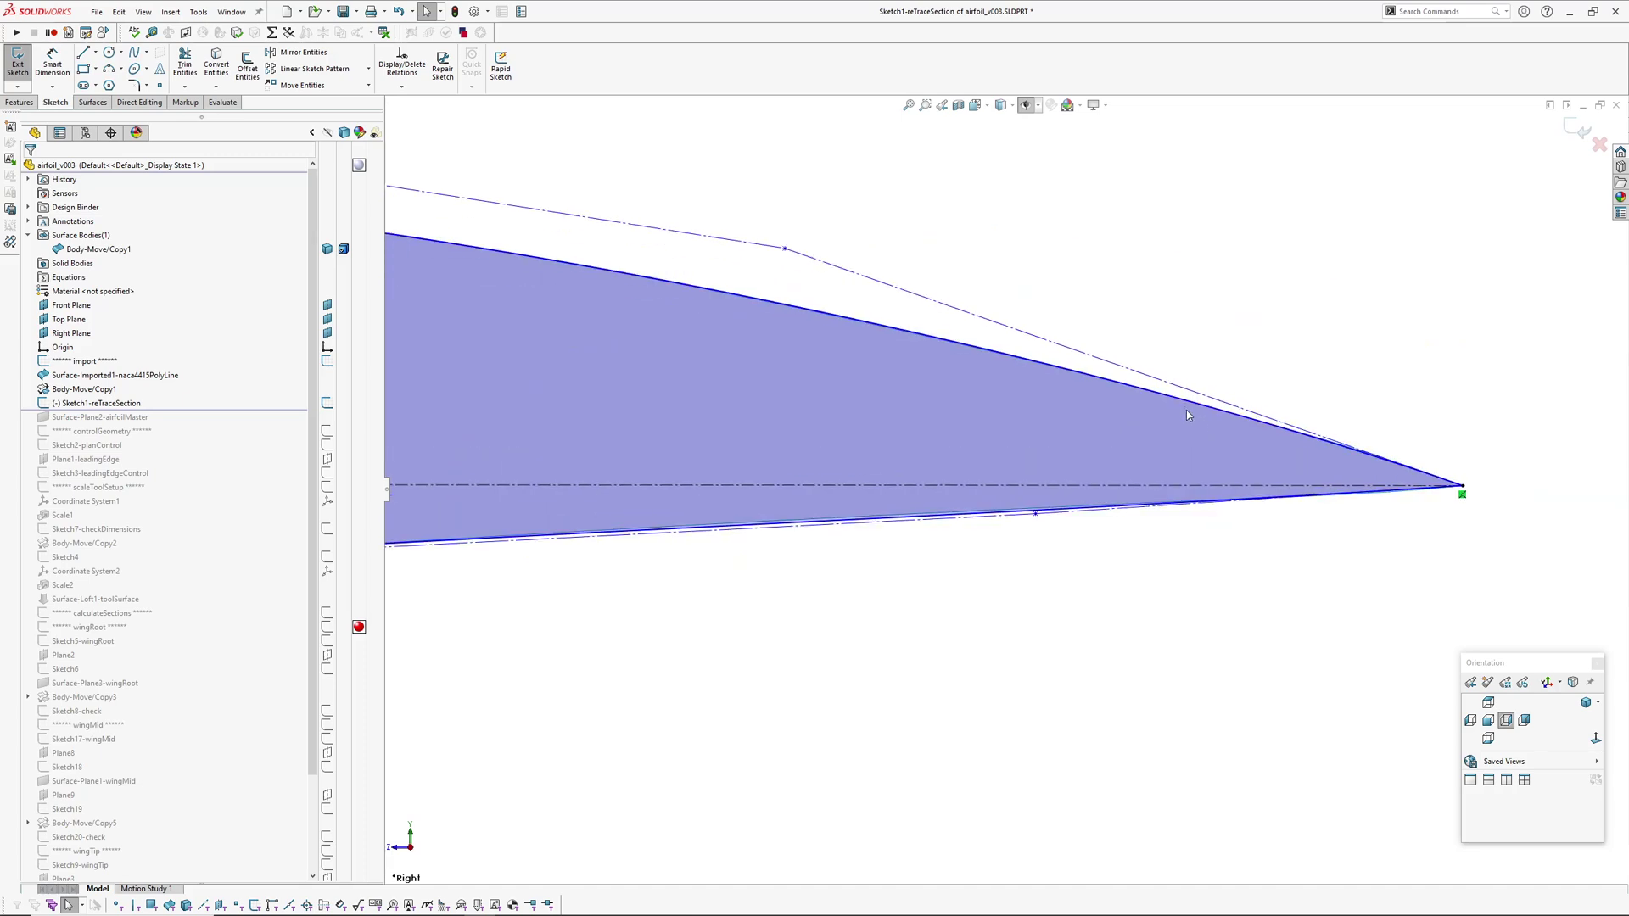
# Select the upper and lower style splines together and check which sketch relations are available between them
pyautogui.click(1116, 397)
pyautogui.keyDown('ctrl'); pyautogui.click(727, 532); pyautogui.keyUp('ctrl')
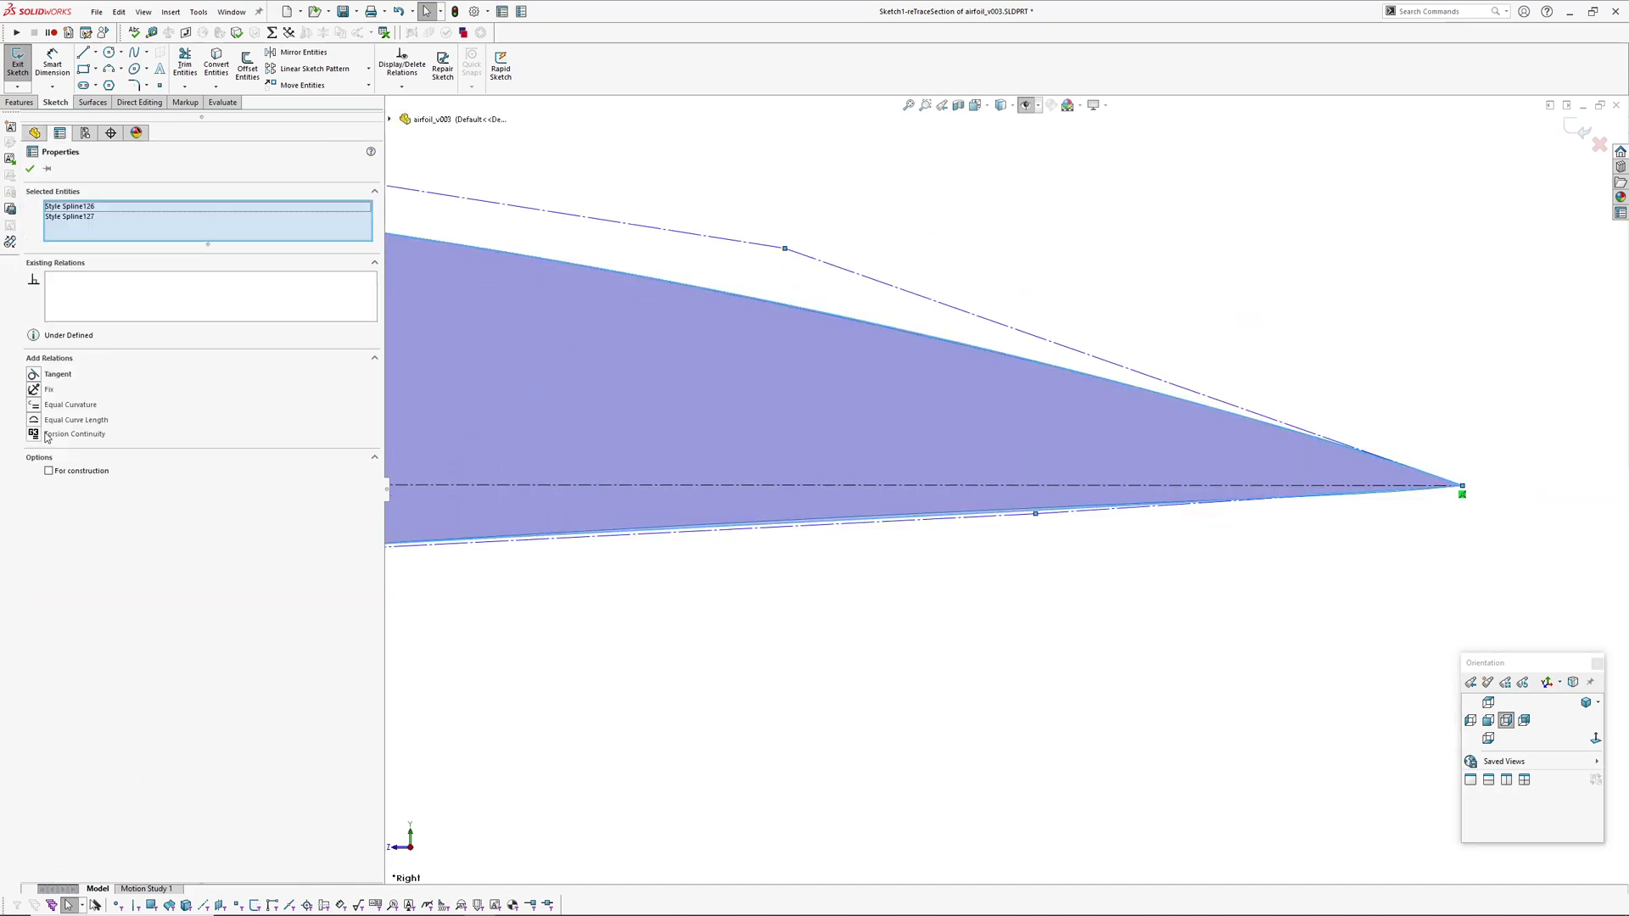
pyautogui.click(956, 291)
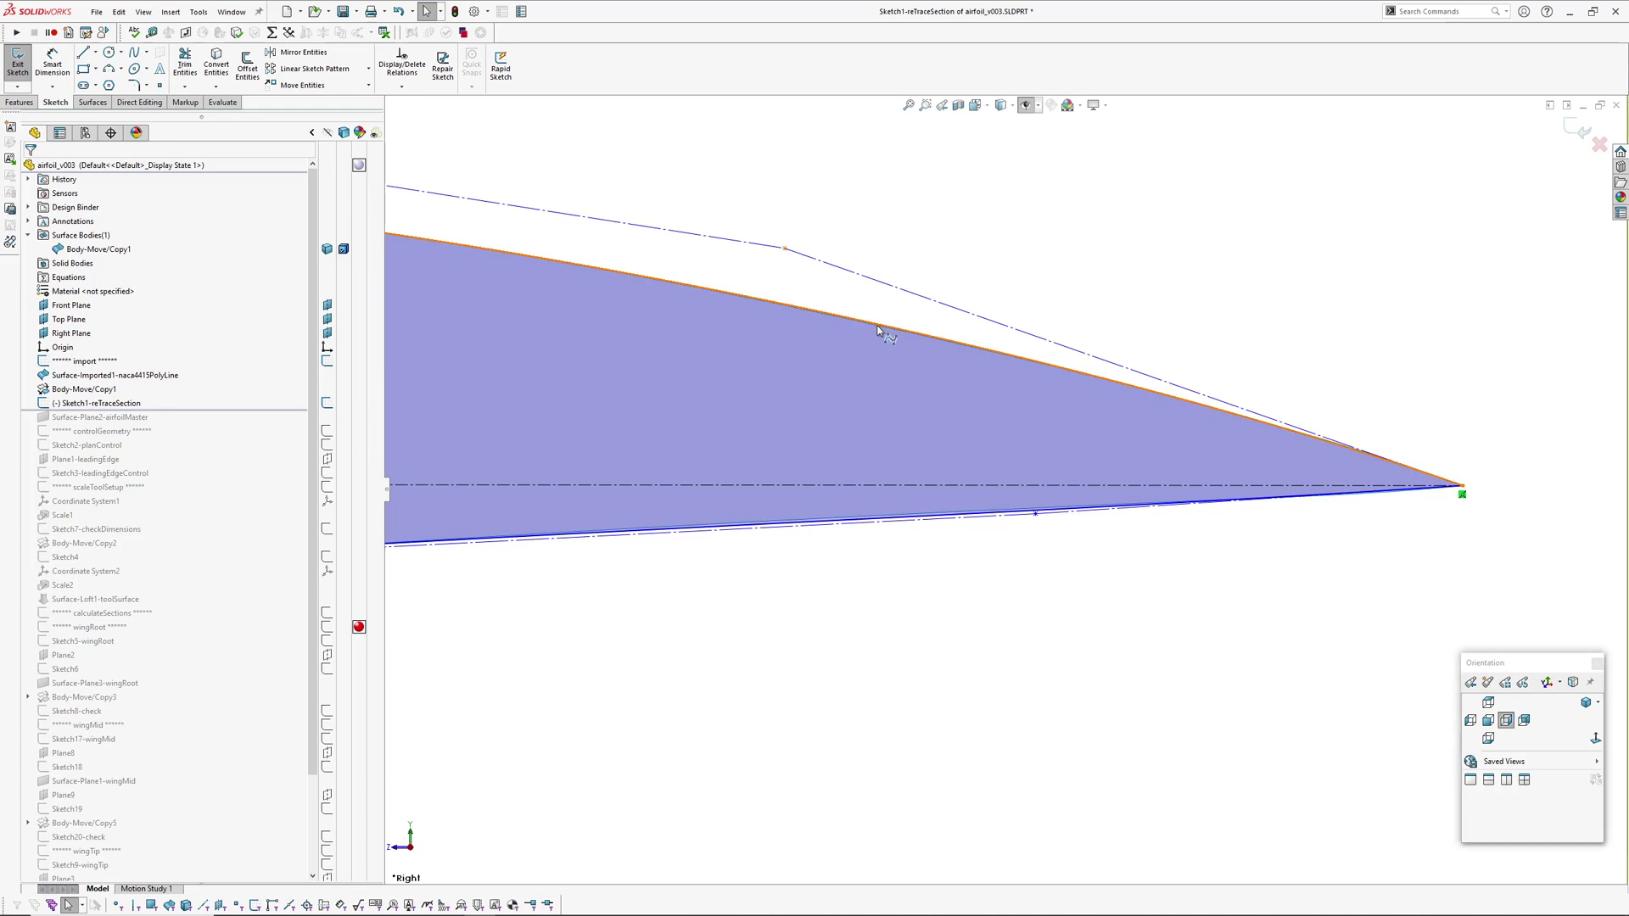
# Display the curvature comb of the upper style spline and review it along the rear of the airfoil
pyautogui.click(879, 328)
pyautogui.scroll(5, 1025, 399)
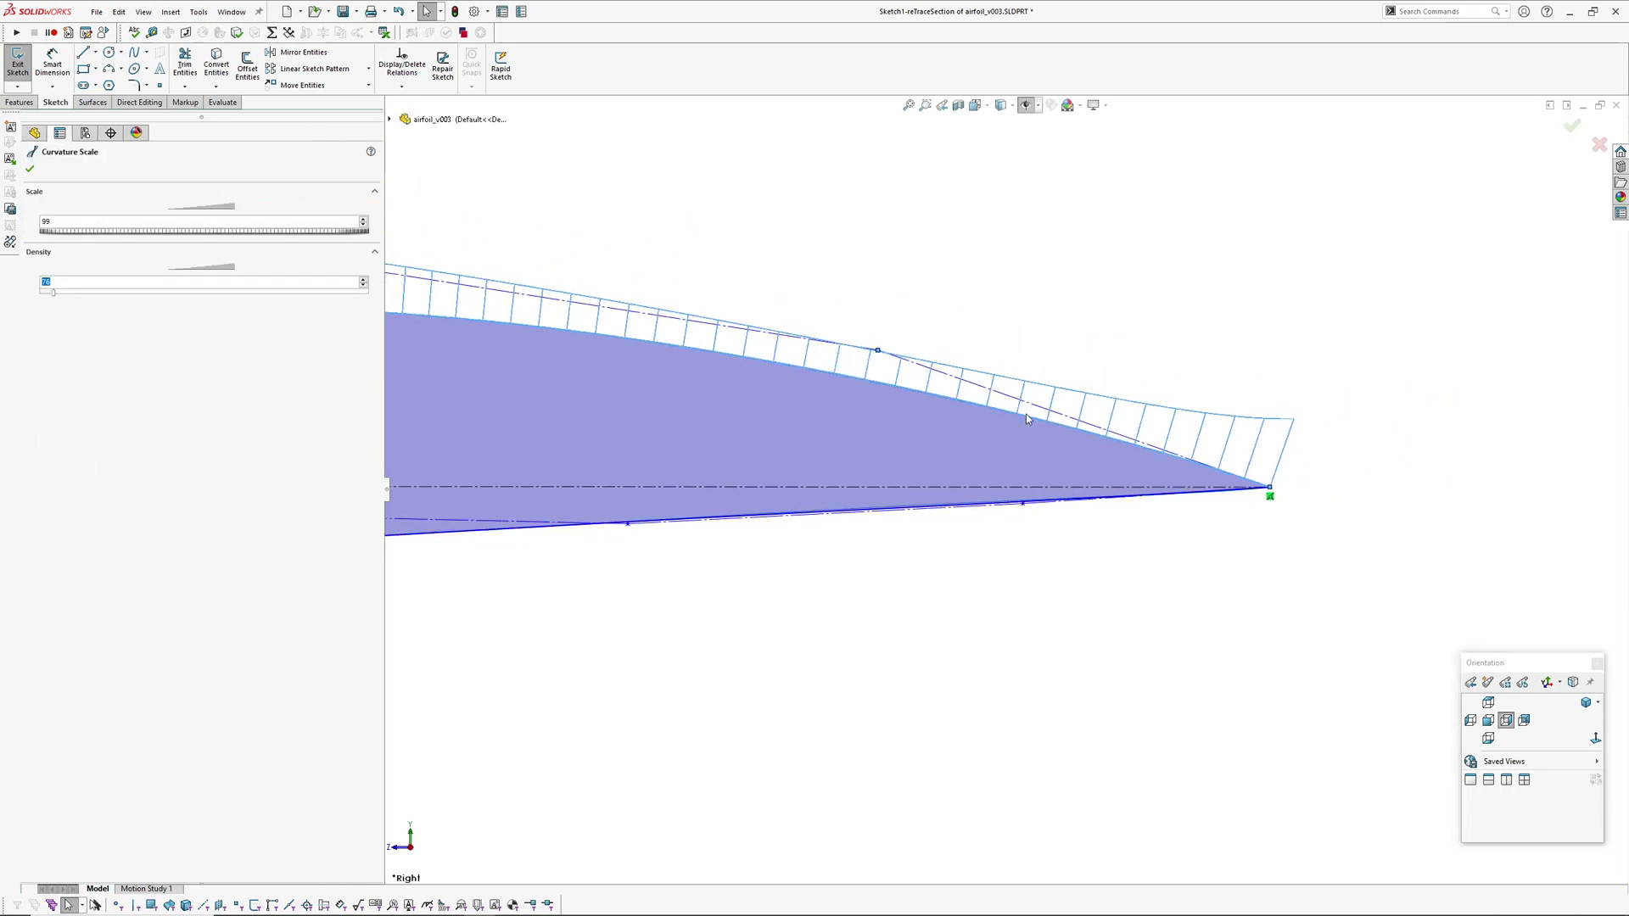
pyautogui.keyDown('ctrl'); pyautogui.moveTo(1072, 444); pyautogui.dragTo(1253, 445, button='middle'); pyautogui.keyUp('ctrl')
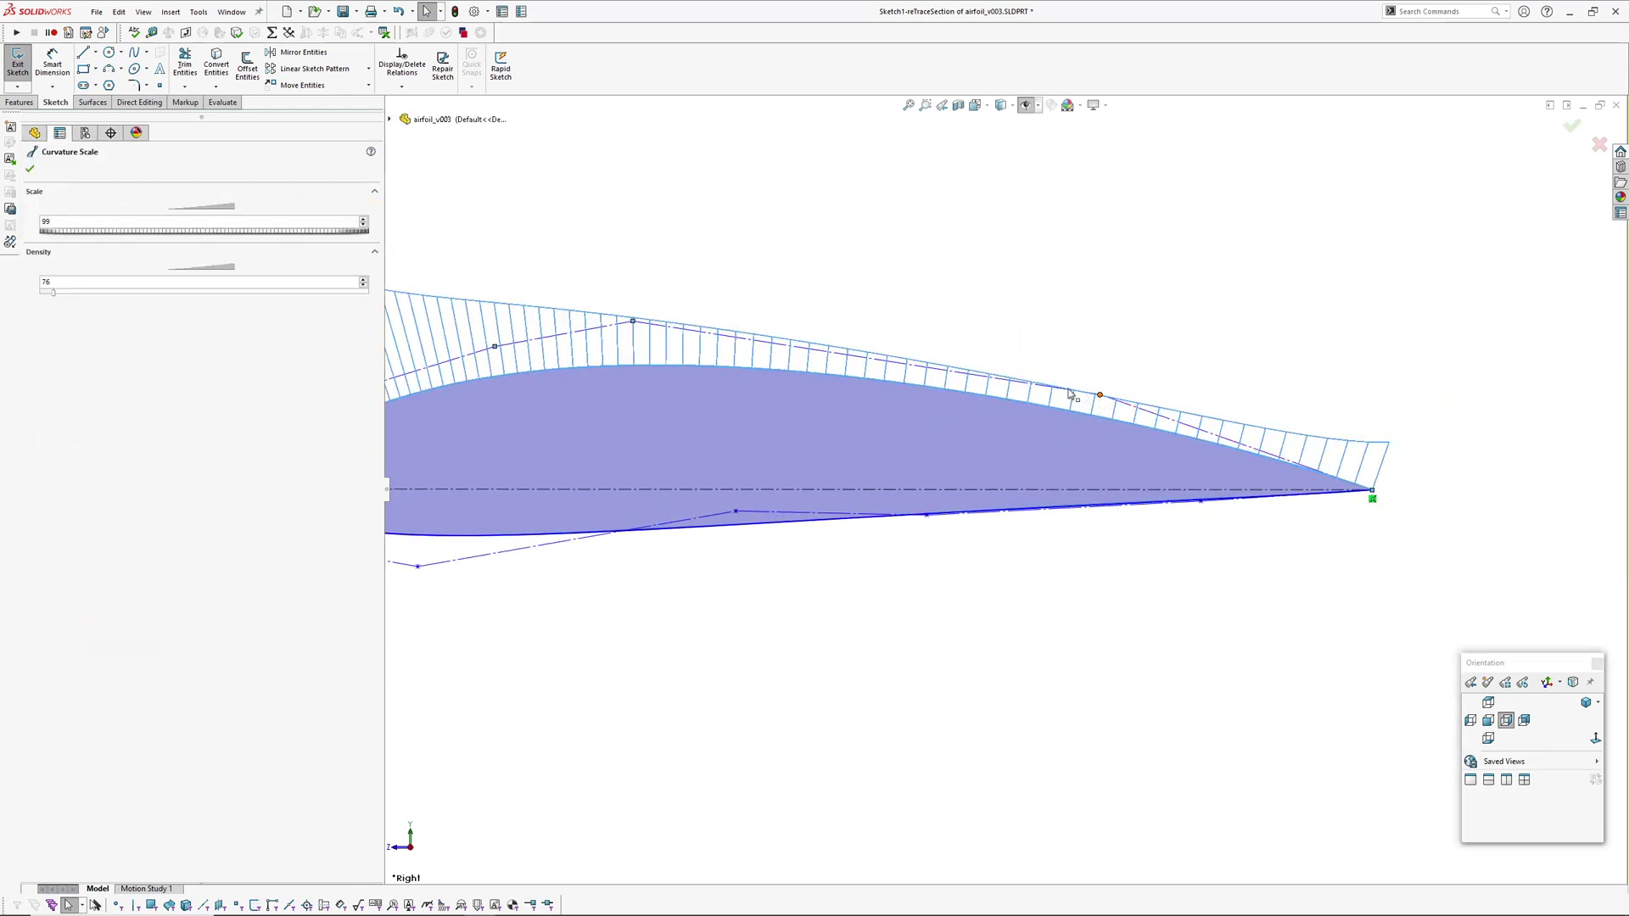
# Move the upper spline's rear control vertex slightly toward the leading edge, check the curvature comb and hide it
pyautogui.moveTo(1099, 394); pyautogui.dragTo(1049, 390)
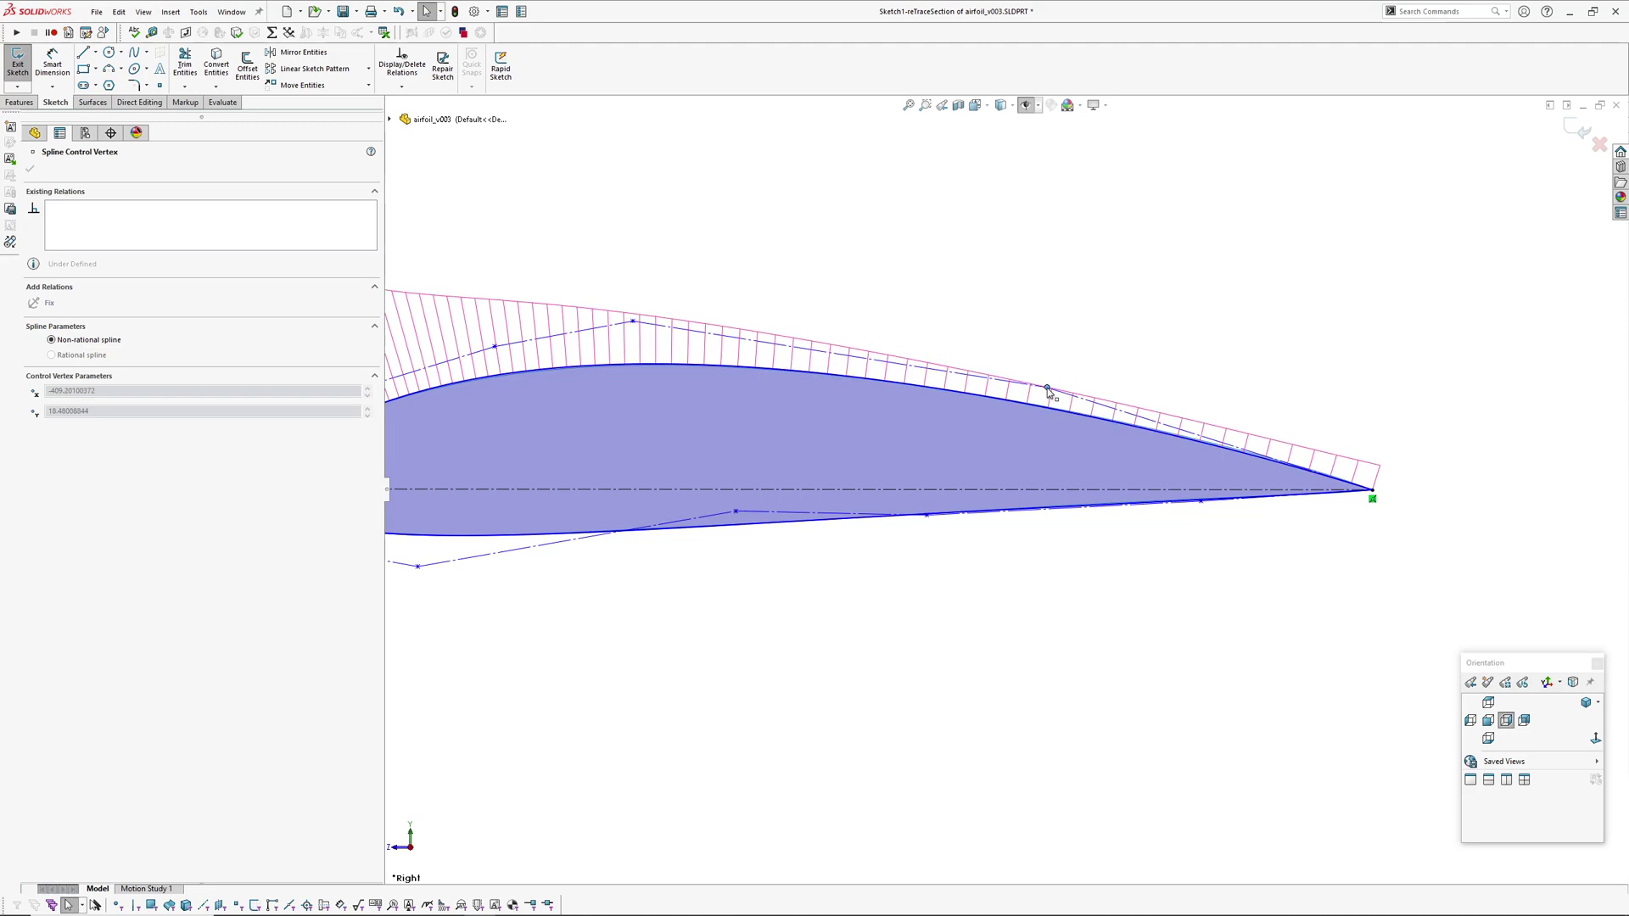
pyautogui.click(985, 327)
pyautogui.scroll(-2, 936, 347)
pyautogui.scroll(5, 829, 425)
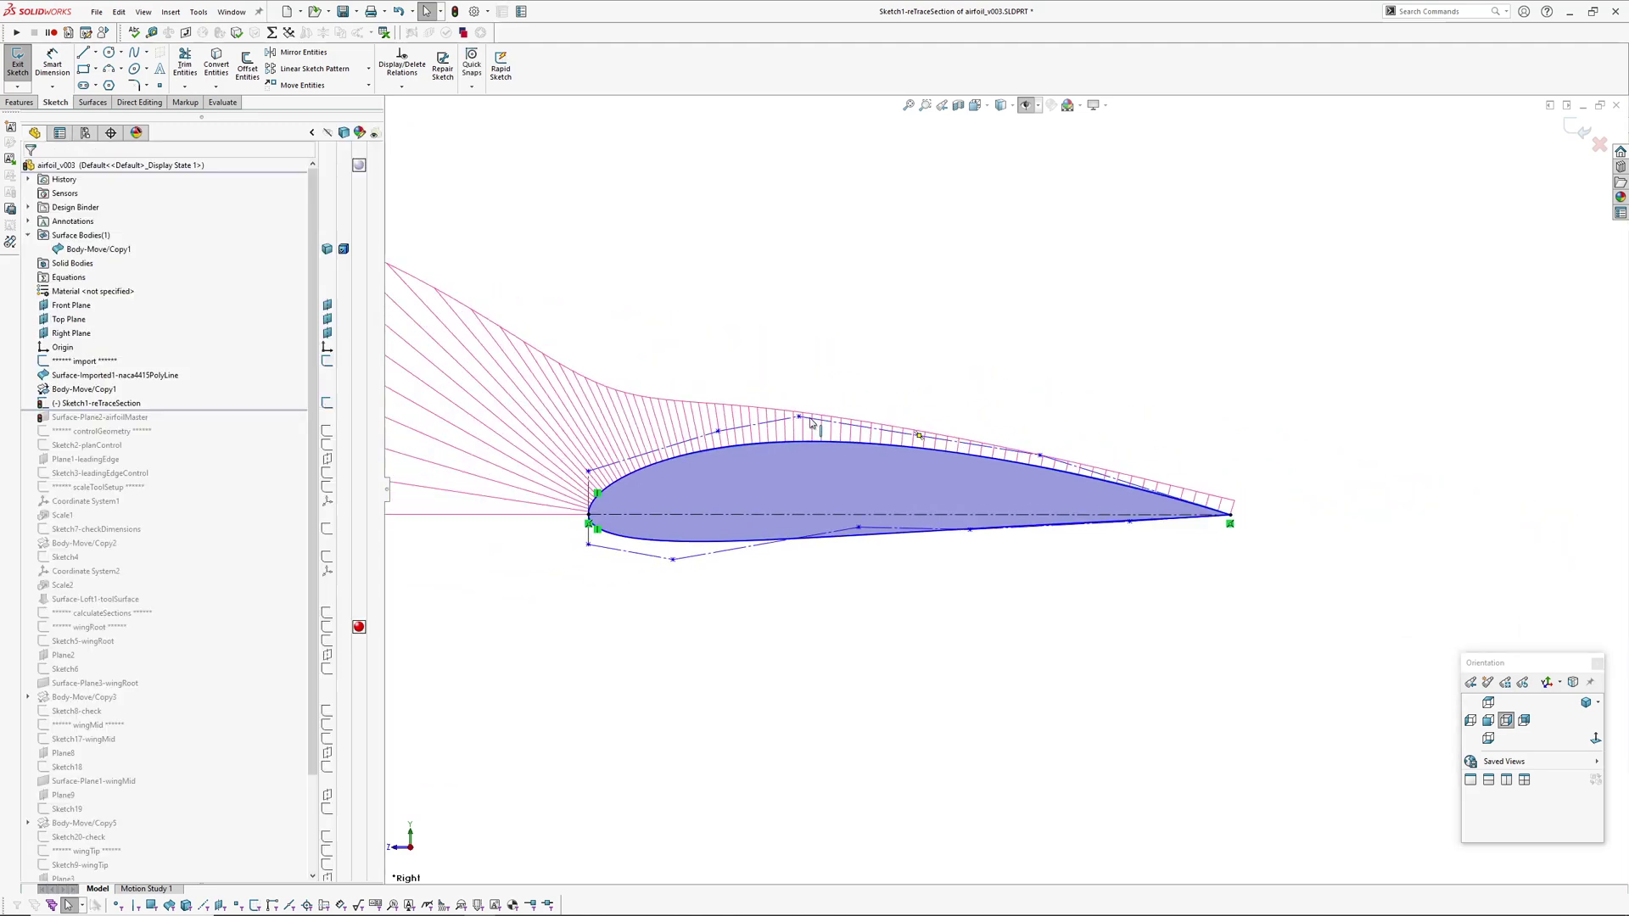
pyautogui.click(932, 623)
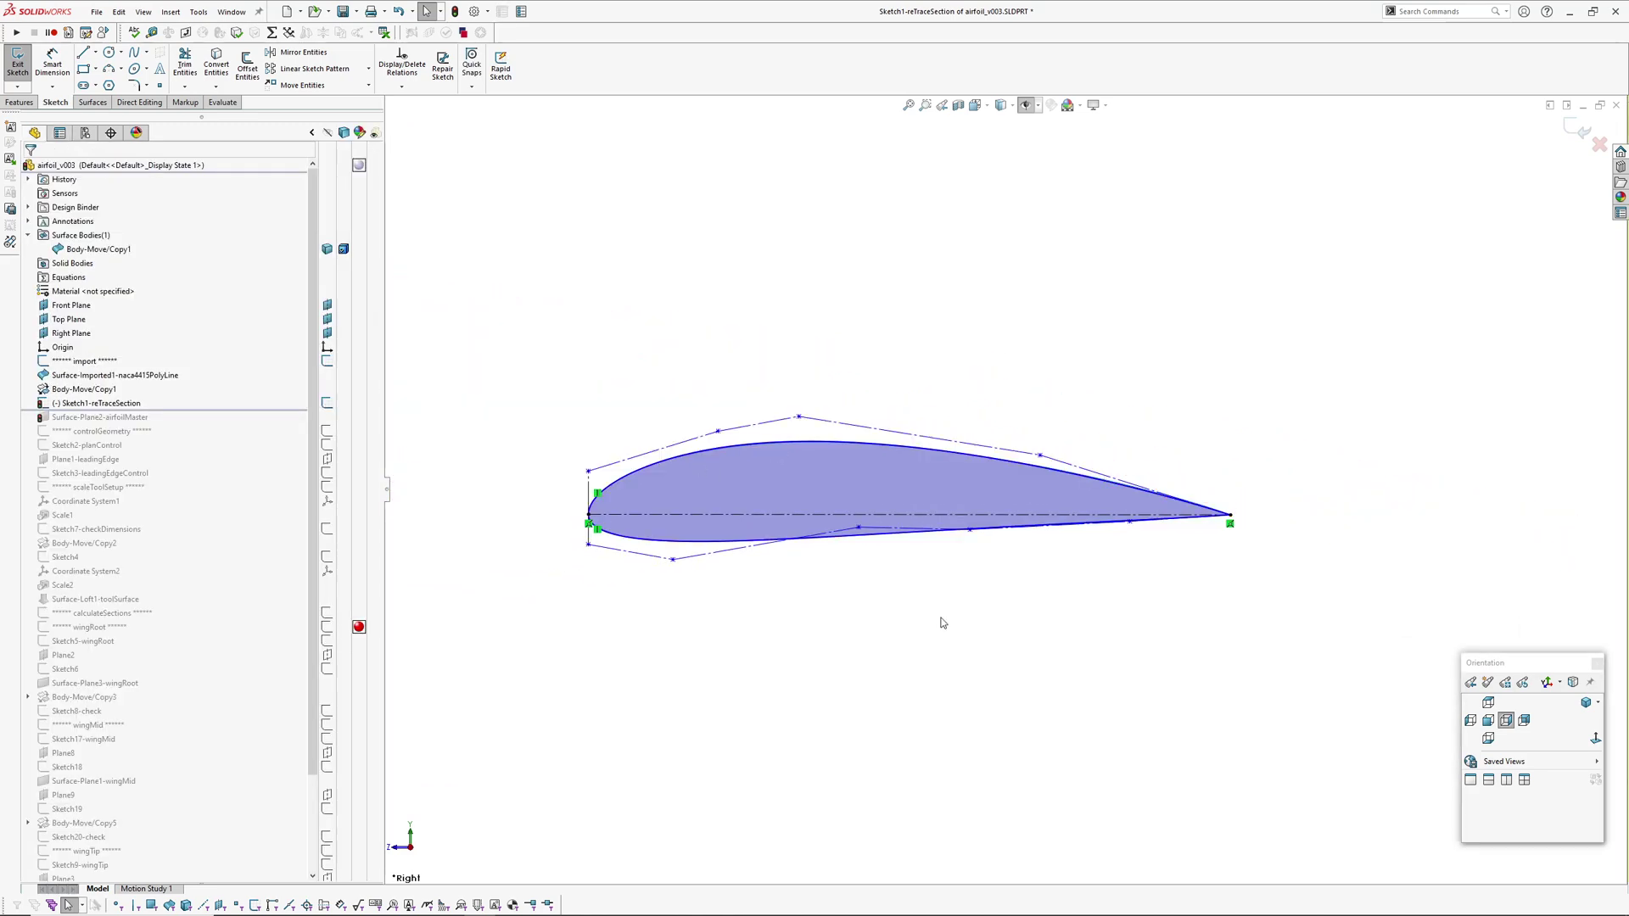
# Inspect the construction chord line's length and angle, and examine its endpoints at the leading and trailing edges
pyautogui.click(648, 514)
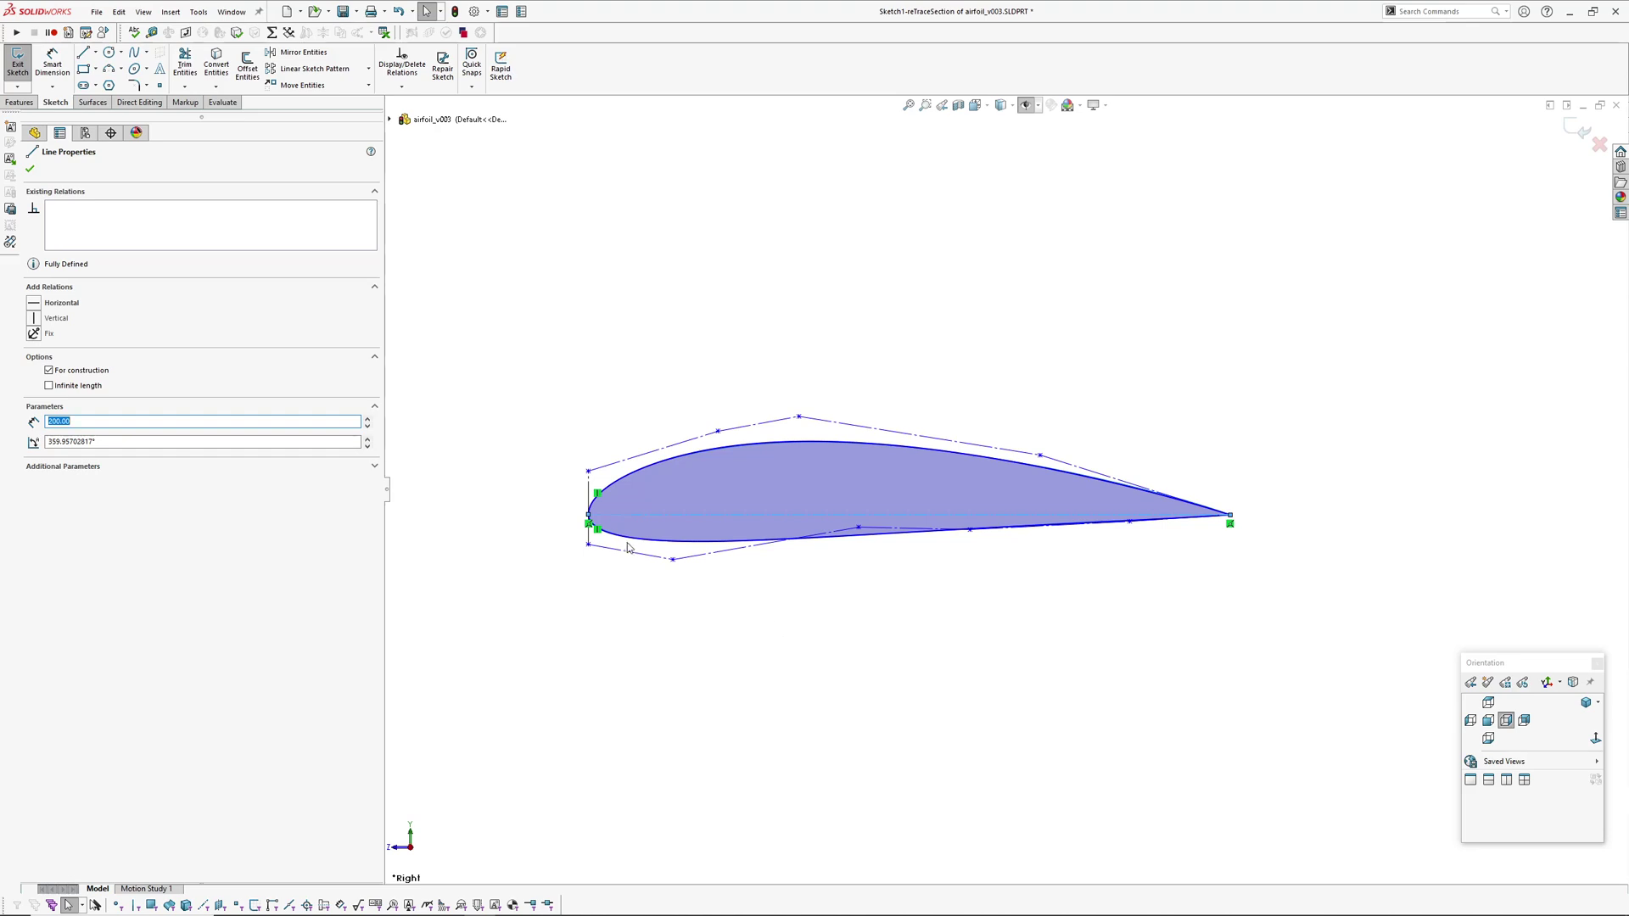
pyautogui.scroll(-3, 1200, 538)
pyautogui.scroll(4, 944, 560)
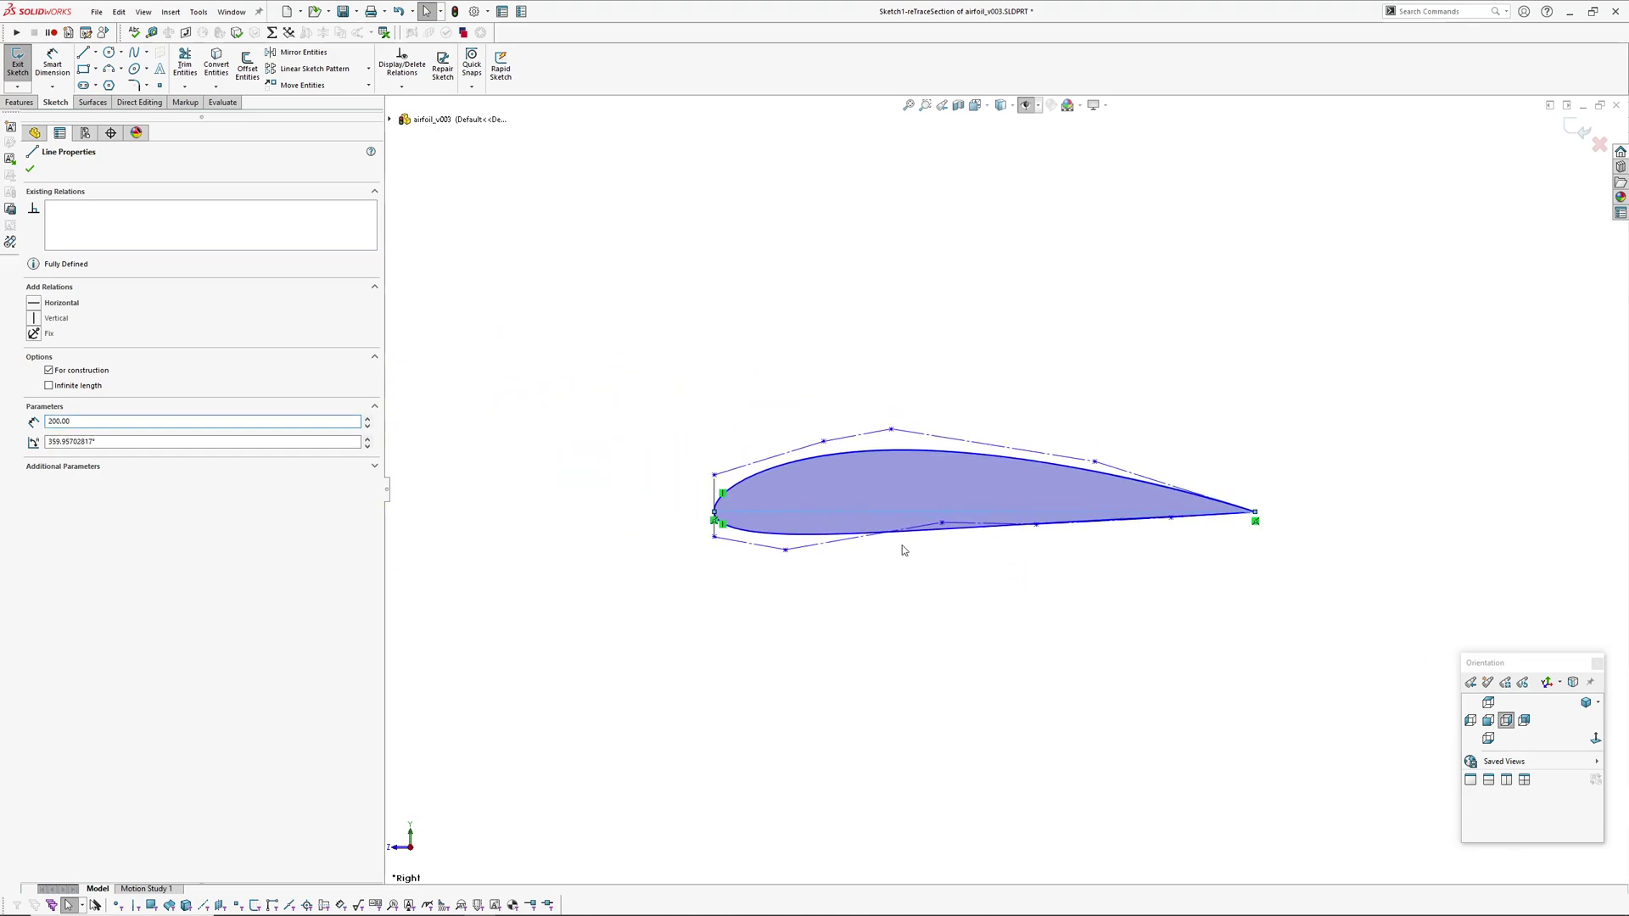
pyautogui.scroll(-3, 929, 535)
pyautogui.keyDown('ctrl'); pyautogui.moveTo(929, 534); pyautogui.dragTo(867, 560, button='middle'); pyautogui.keyUp('ctrl')
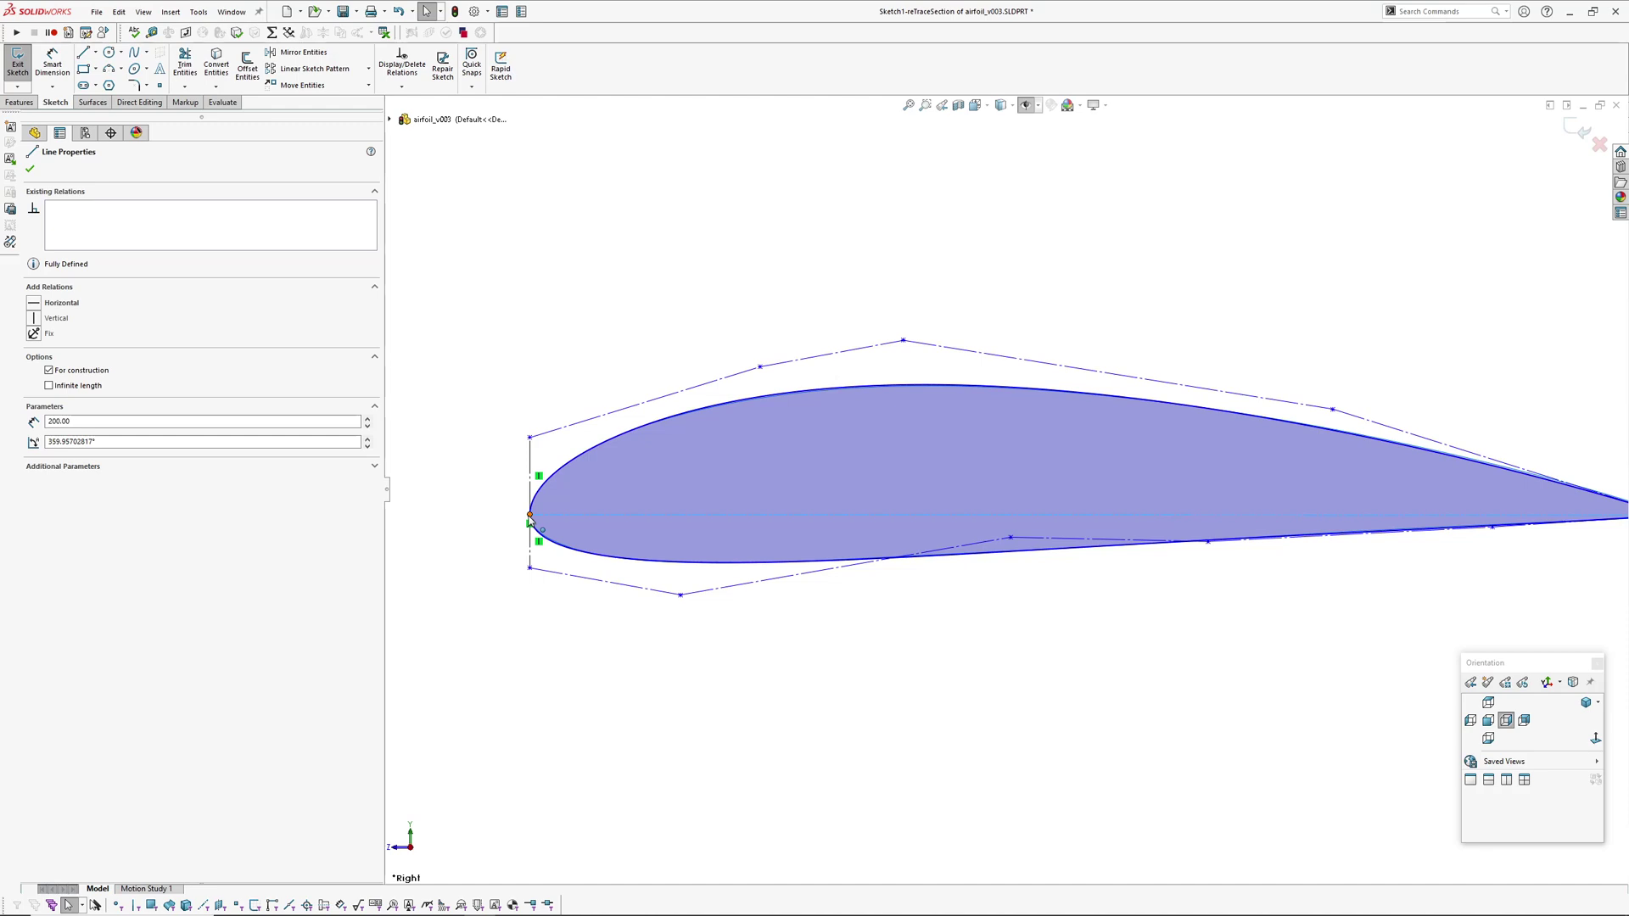
pyautogui.scroll(3, 992, 501)
pyautogui.keyDown('ctrl'); pyautogui.moveTo(976, 517); pyautogui.dragTo(810, 527, button='middle'); pyautogui.keyUp('ctrl')
pyautogui.scroll(-6, 1222, 506)
pyautogui.scroll(4, 1149, 543)
pyautogui.keyDown('ctrl'); pyautogui.moveTo(920, 574); pyautogui.dragTo(1229, 539, button='middle'); pyautogui.keyUp('ctrl')
pyautogui.press('Escape')
pyautogui.scroll(2, 1061, 585)
pyautogui.keyDown('ctrl'); pyautogui.moveTo(954, 596); pyautogui.dragTo(898, 618, button='middle'); pyautogui.keyUp('ctrl')
pyautogui.scroll(-5, 509, 584)
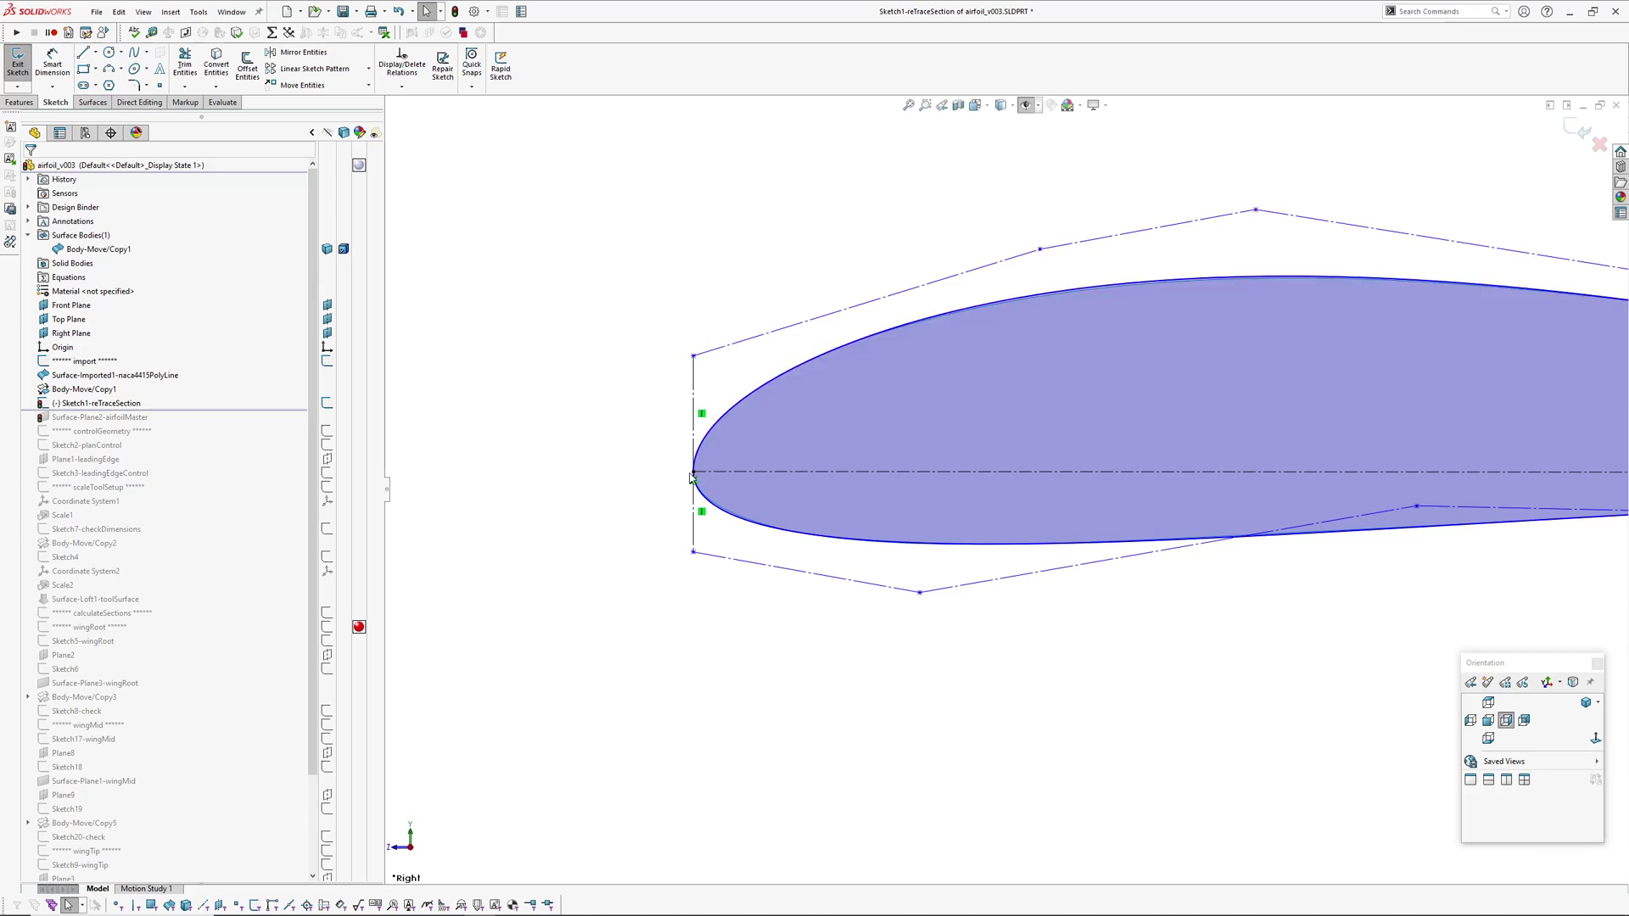
pyautogui.scroll(5, 848, 521)
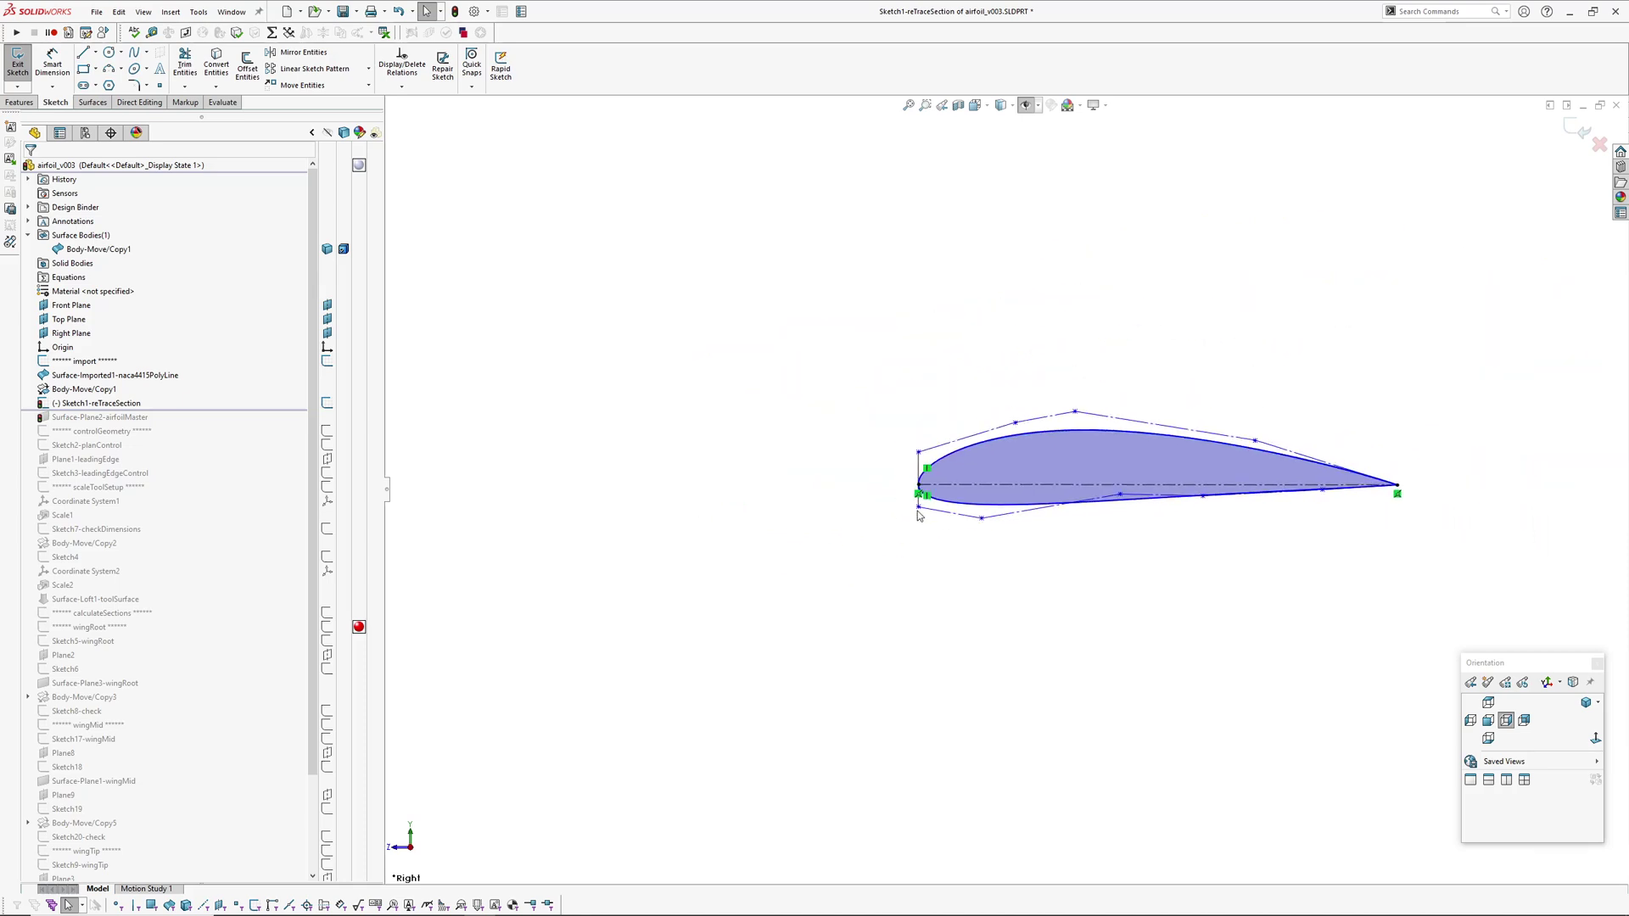
# Exit the retrace sketch and roll the history forward to include Surface-Plane2-airfoilMaster
pyautogui.click(1578, 129)
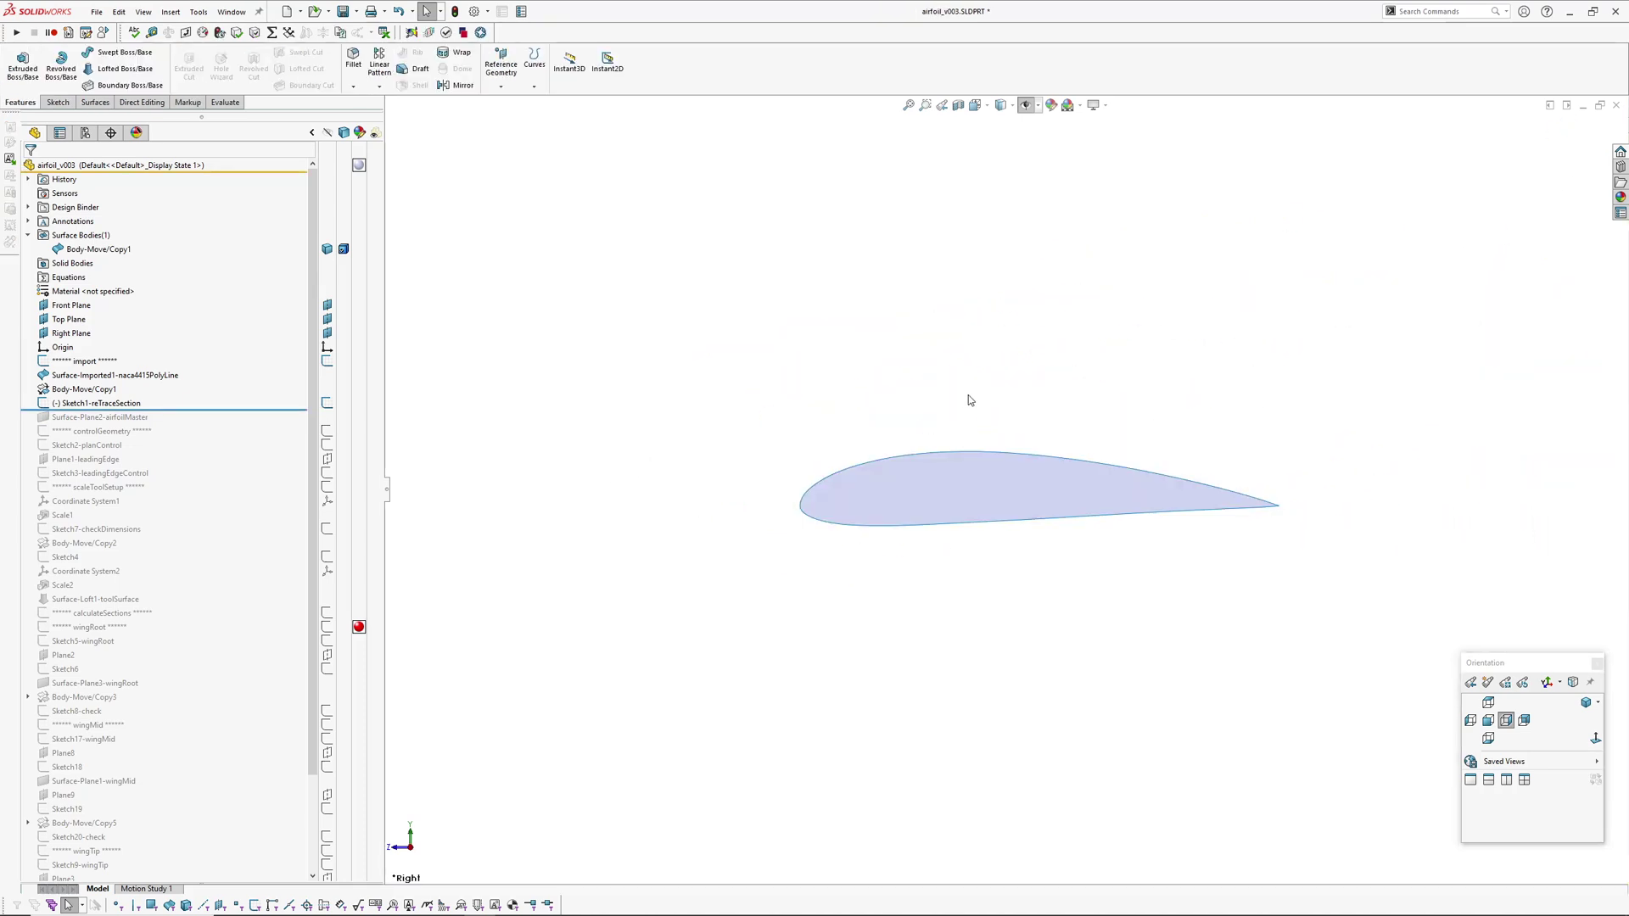
pyautogui.moveTo(970, 397); pyautogui.dragTo(1003, 443, button='middle')
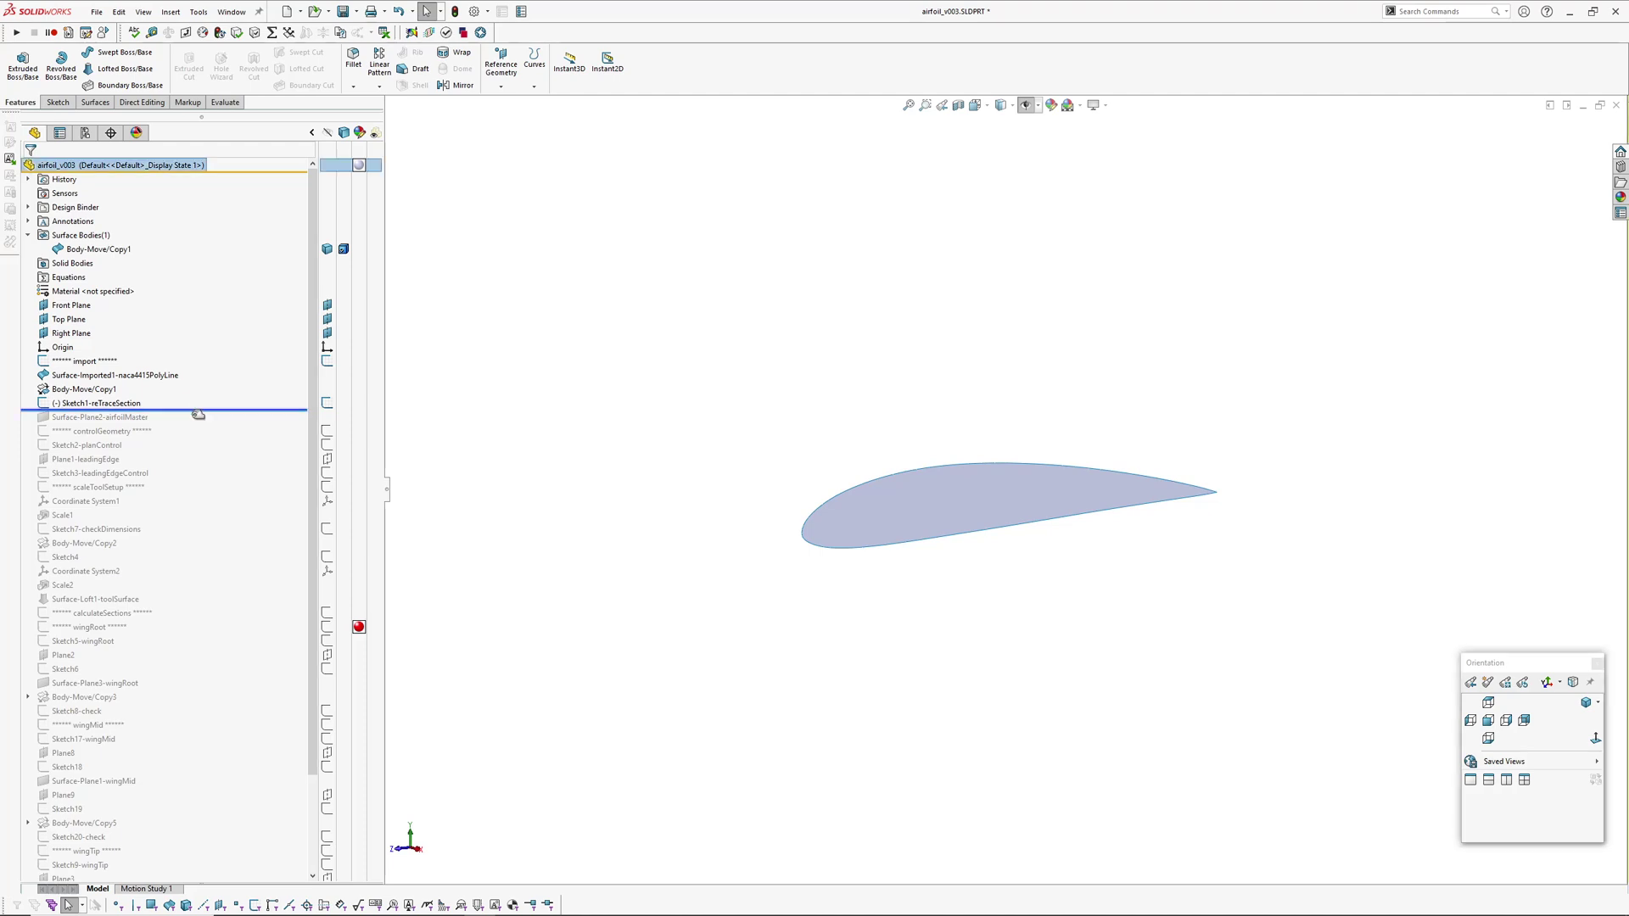
pyautogui.moveTo(197, 411); pyautogui.dragTo(196, 437)
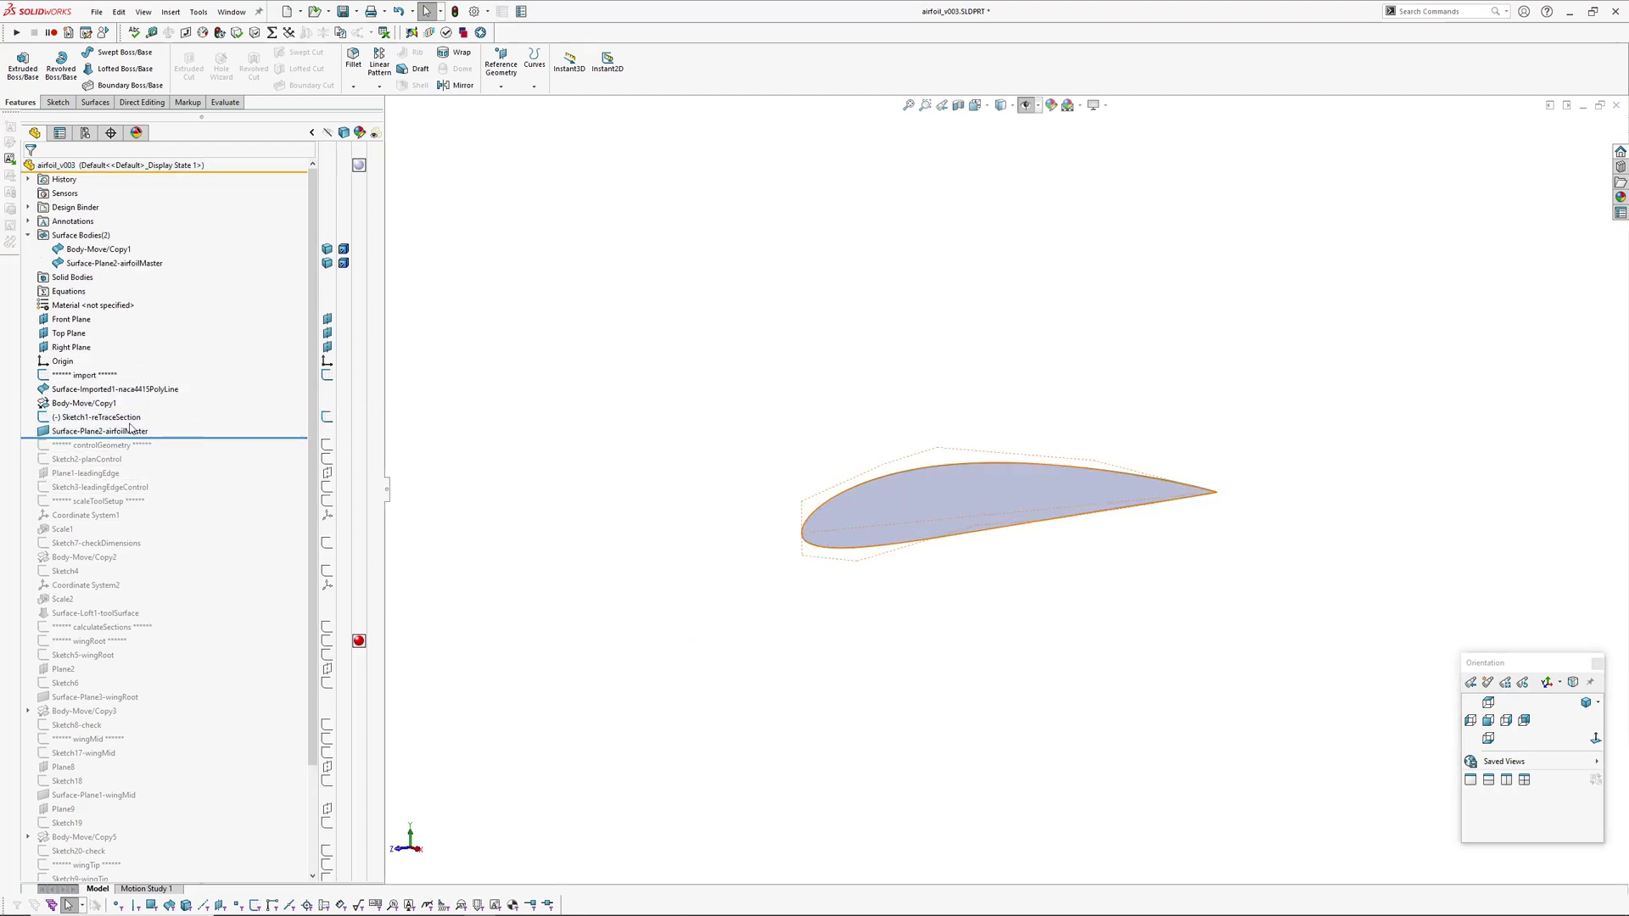
# Toggle the imported airfoil body's visibility to compare it with the airfoilMaster surface, leaving the imported body hidden
pyautogui.click(90, 389)
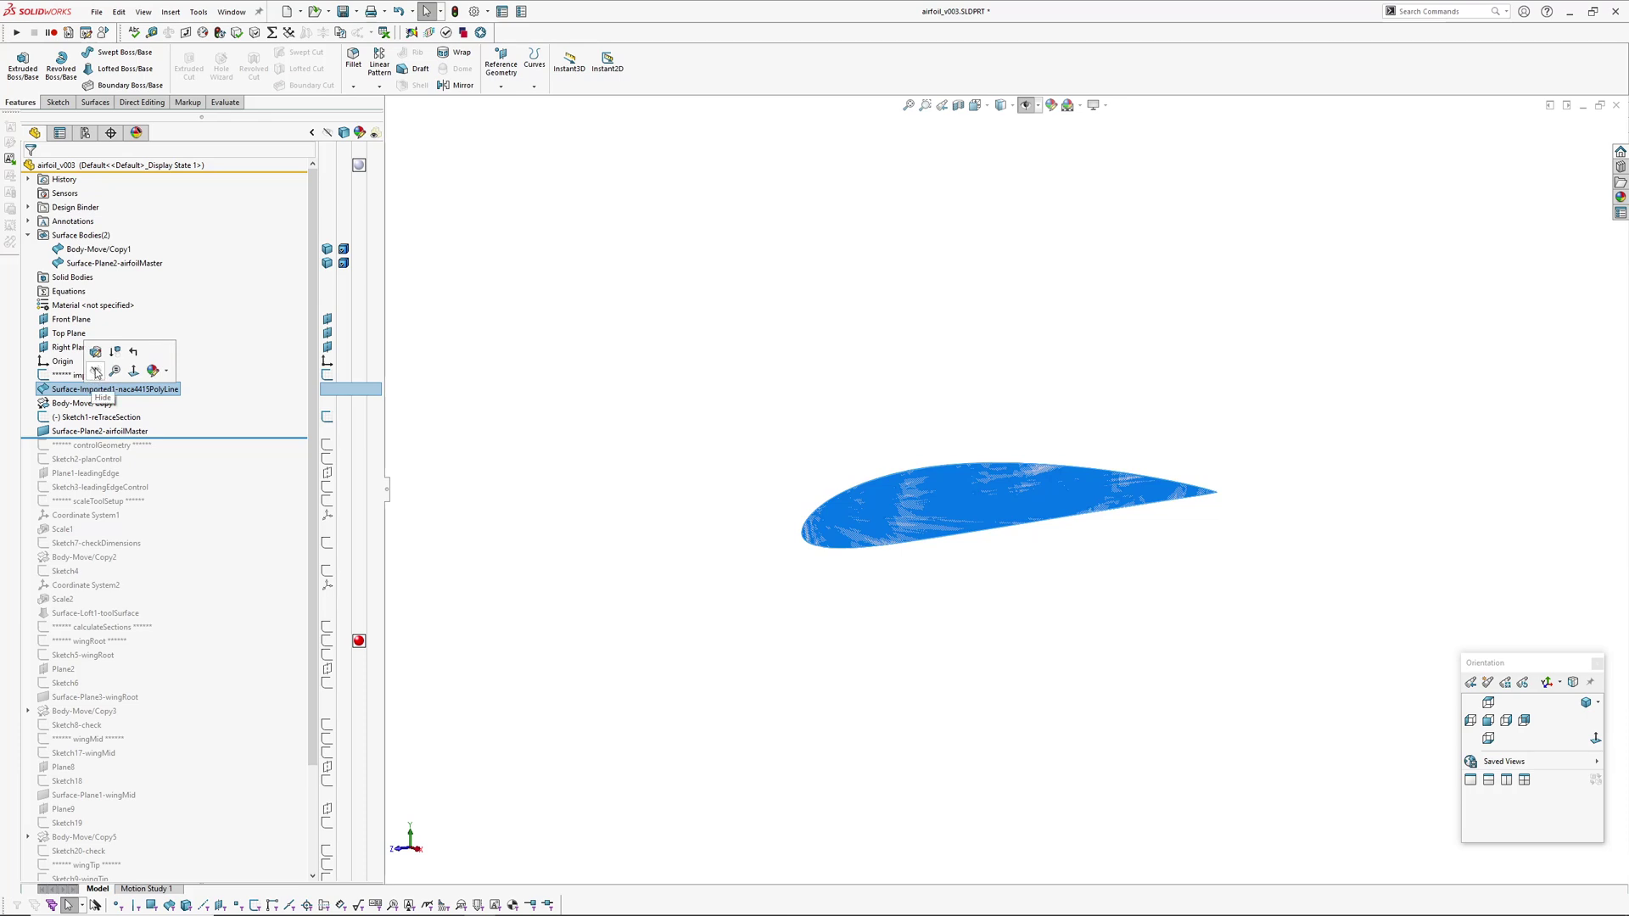
pyautogui.click(95, 372)
pyautogui.click(85, 405)
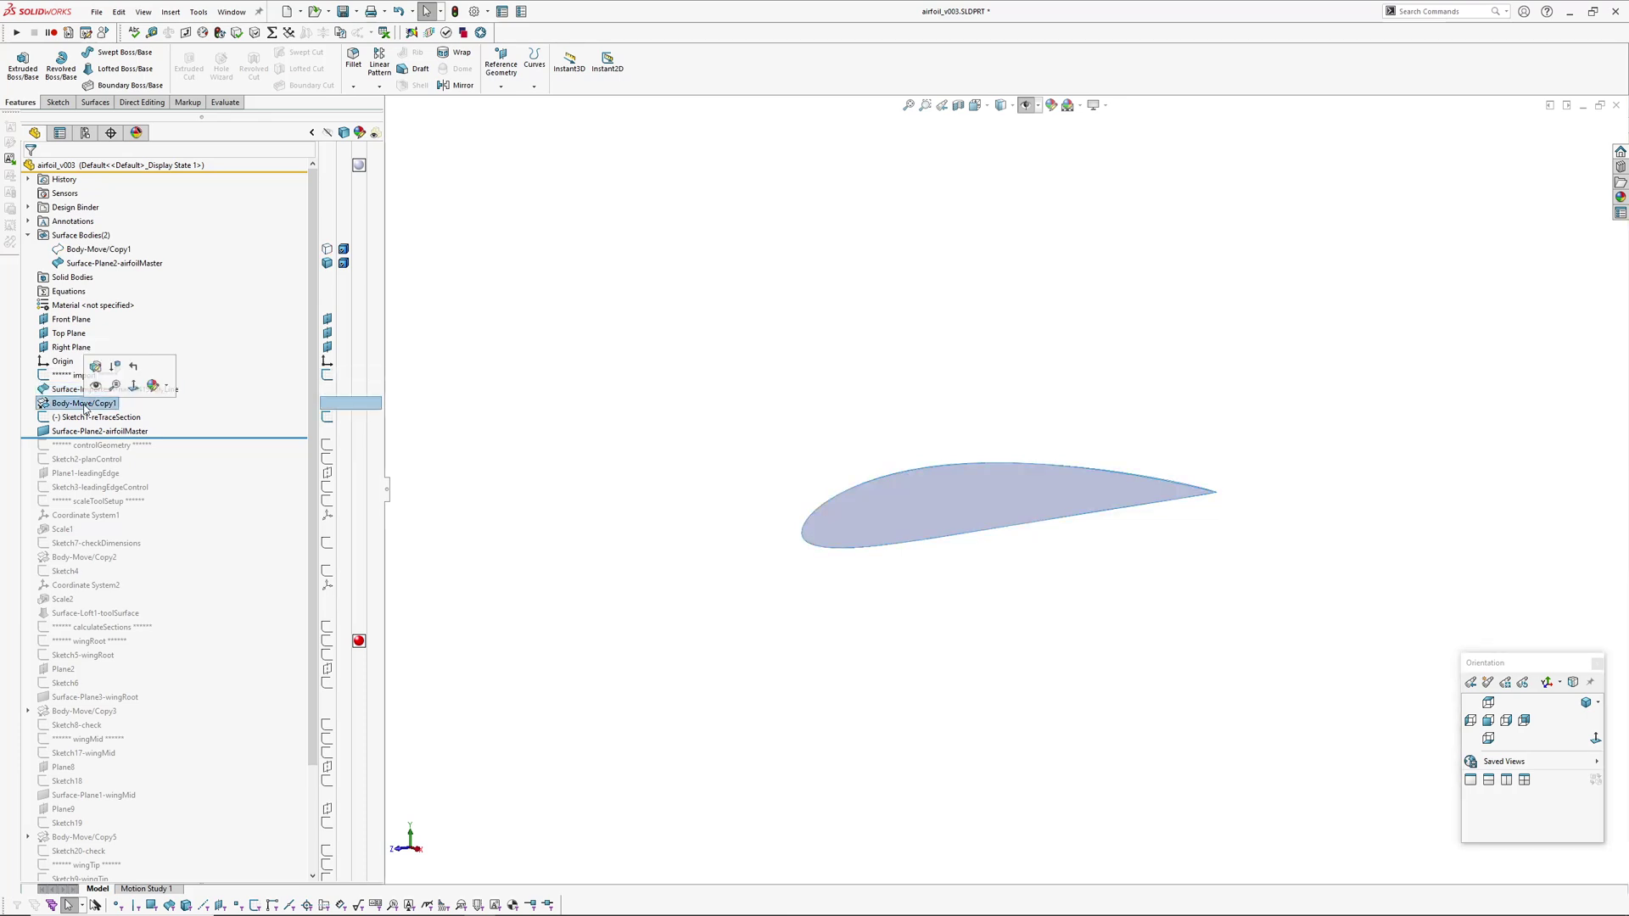
pyautogui.click(95, 387)
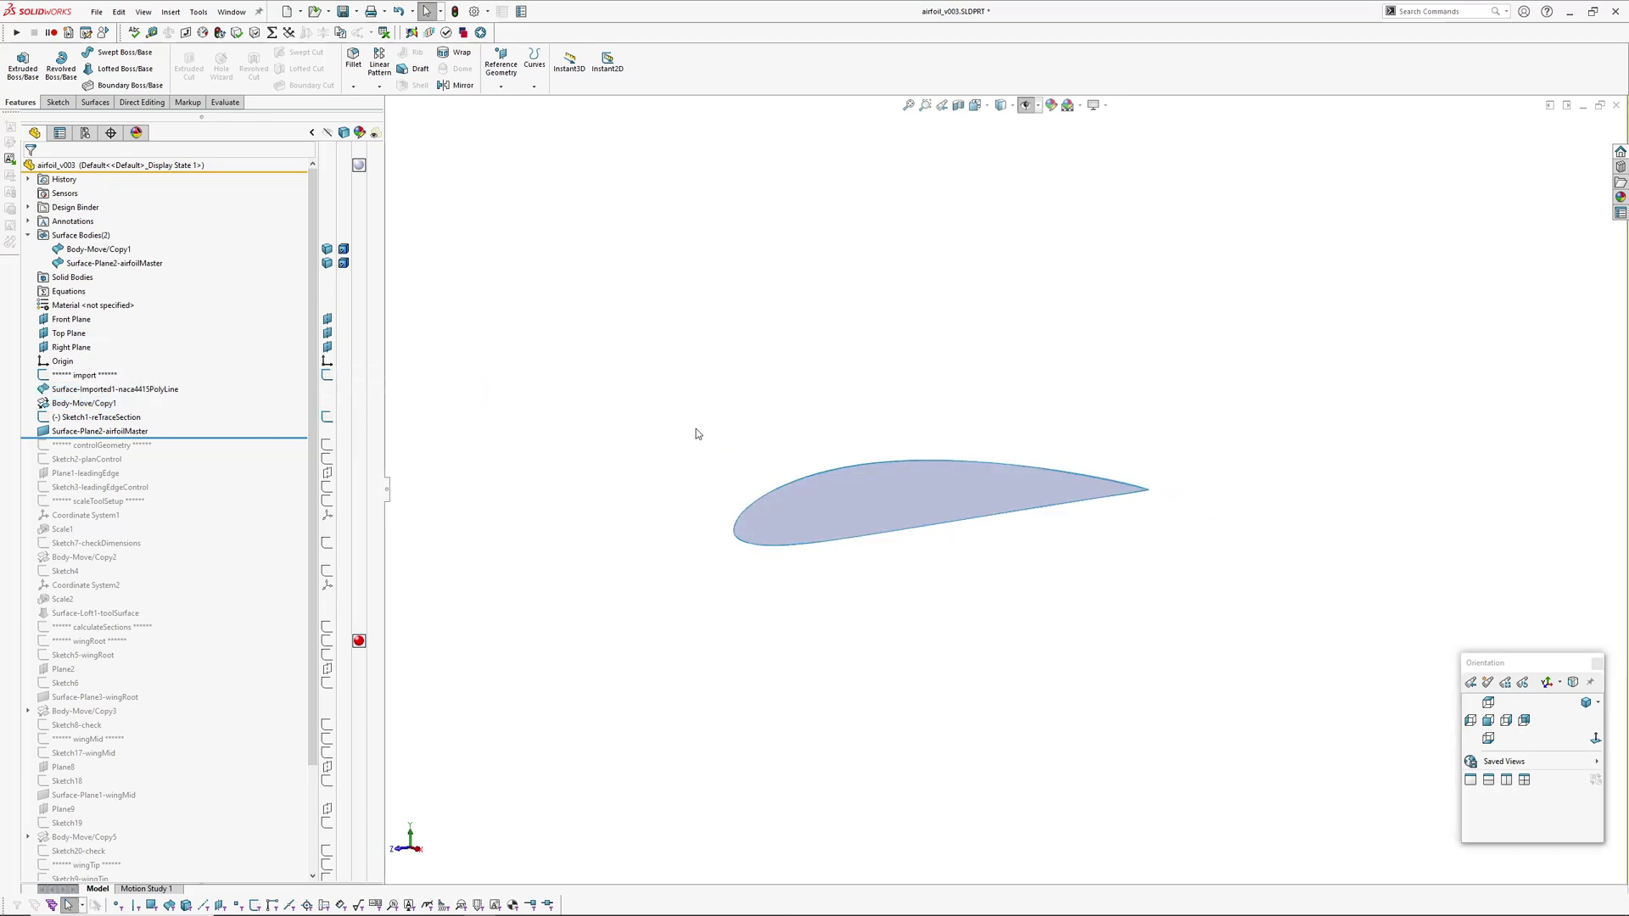
pyautogui.moveTo(695, 429); pyautogui.dragTo(944, 495, button='middle')
# Roll the history forward to include Sketch2-planControl and open that sketch for editing in the Top view
pyautogui.moveTo(174, 438); pyautogui.dragTo(174, 465)
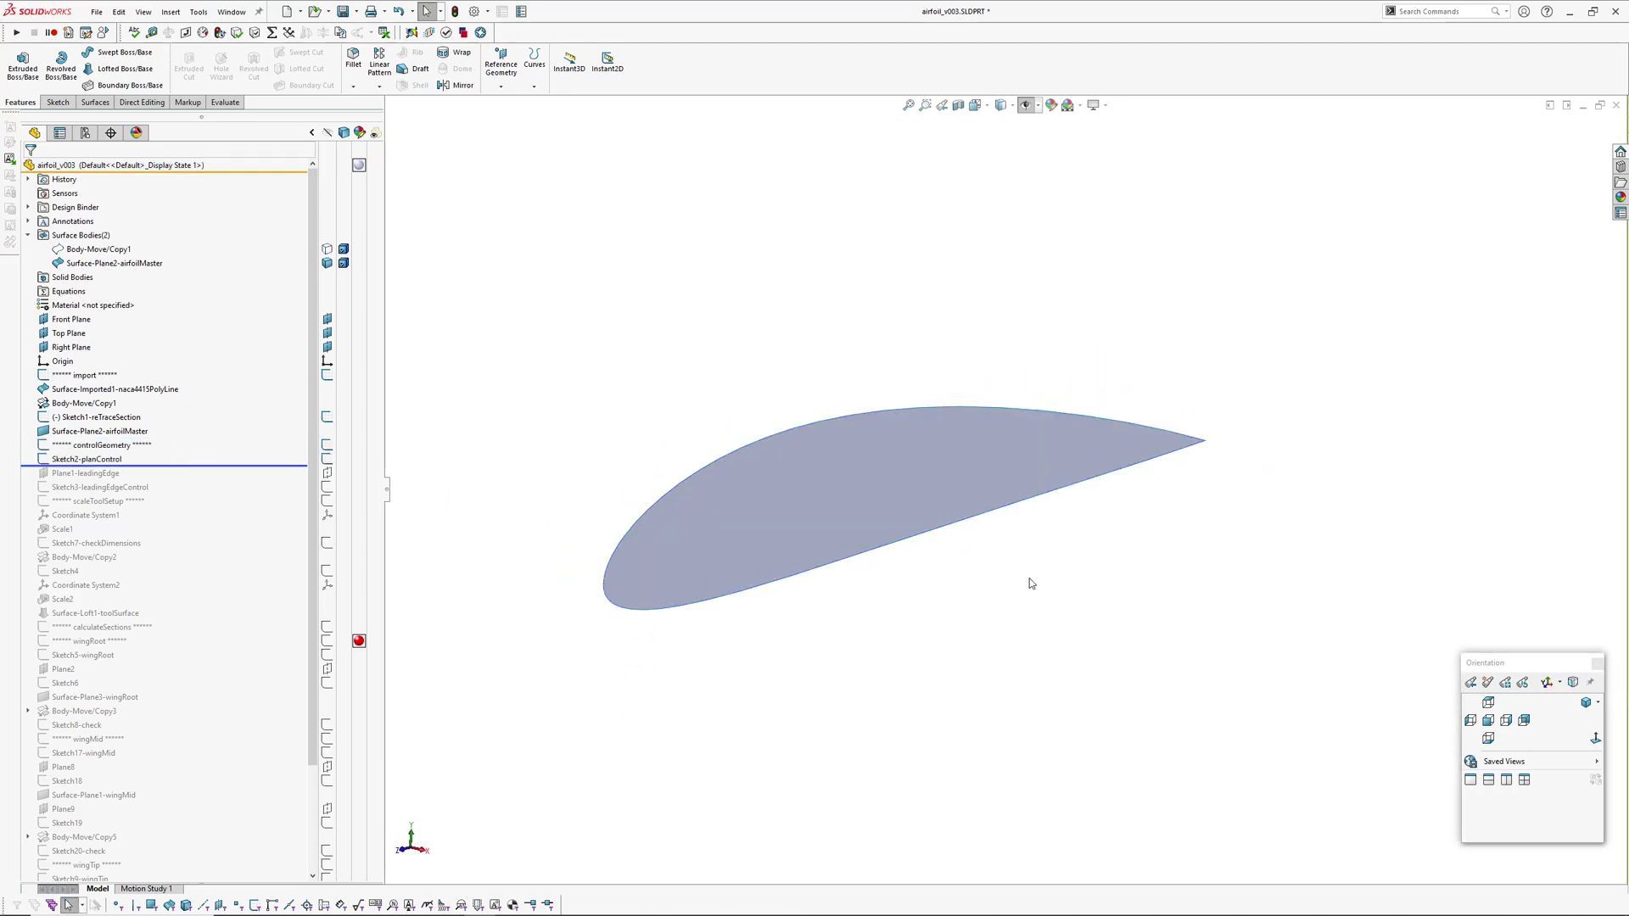
pyautogui.click(78, 459)
pyautogui.click(72, 420)
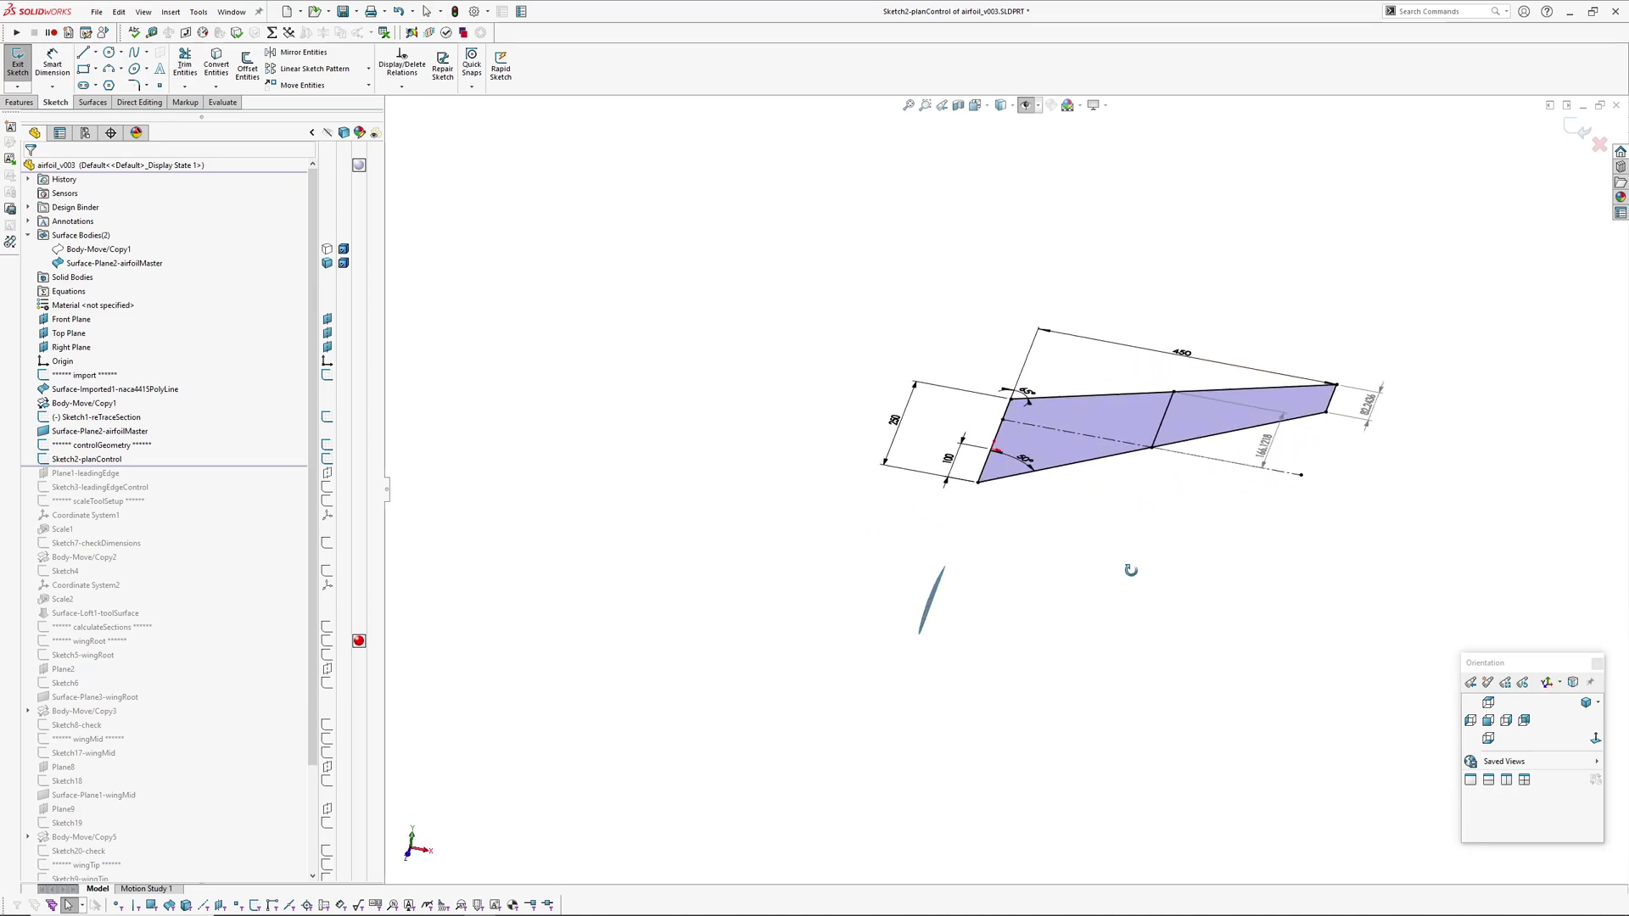
pyautogui.click(1488, 703)
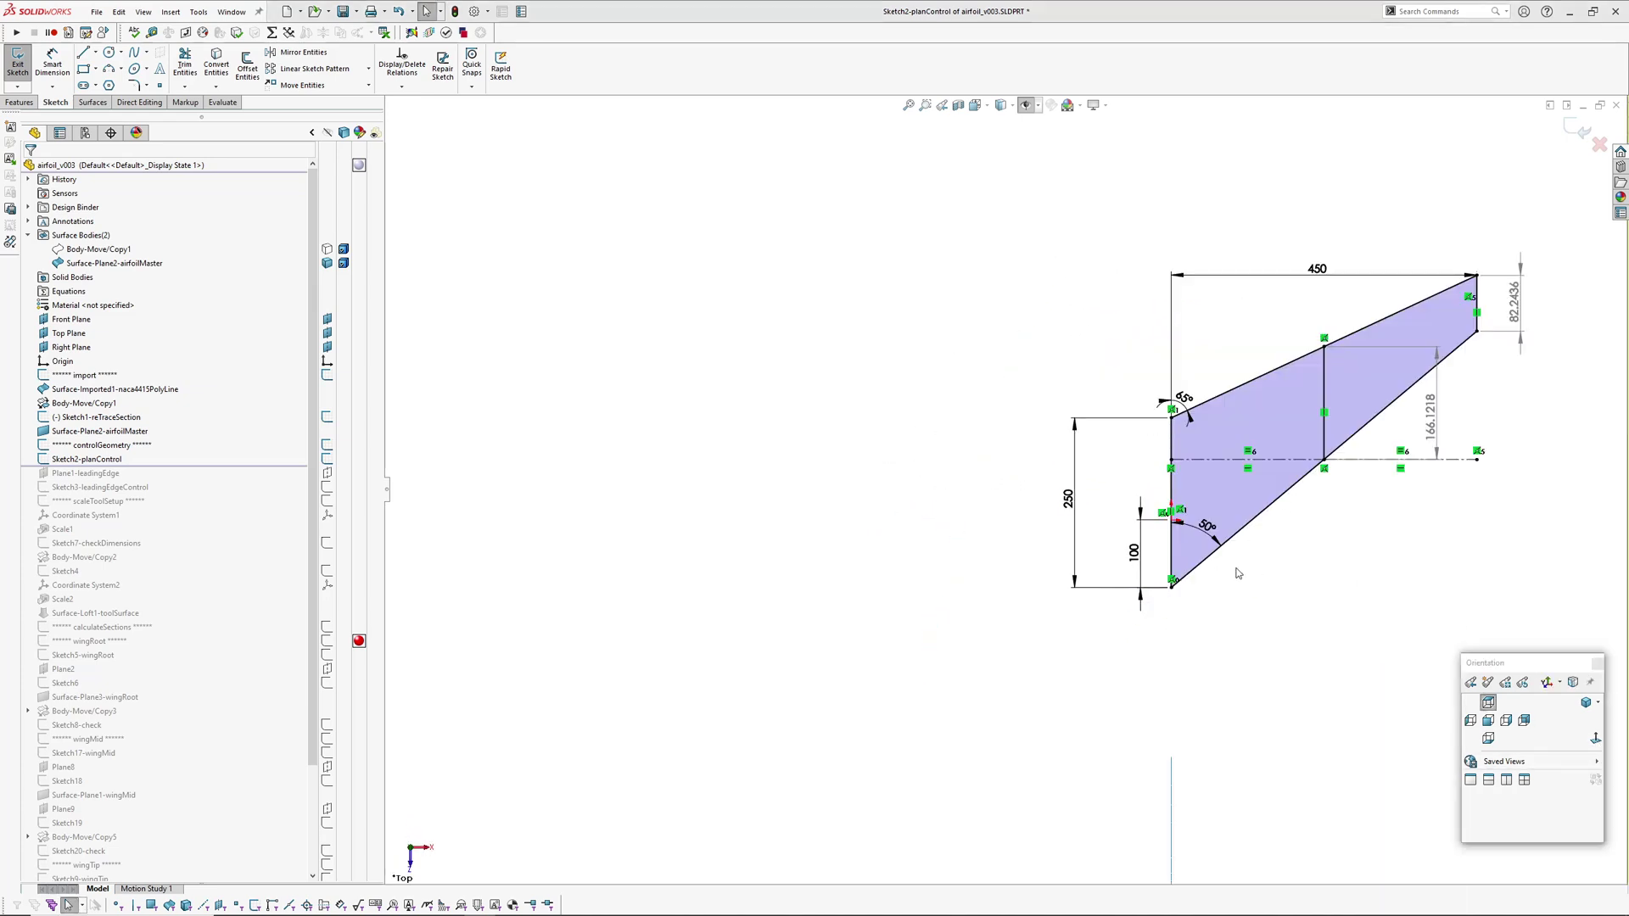
# Move the 250 mm root chord dimension slightly closer to the root line of the wing planform
pyautogui.scroll(-1, 1015, 568)
pyautogui.moveTo(753, 472); pyautogui.dragTo(779, 484)
pyautogui.keyDown('ctrl'); pyautogui.moveTo(962, 512); pyautogui.dragTo(773, 579, button='middle'); pyautogui.keyUp('ctrl')
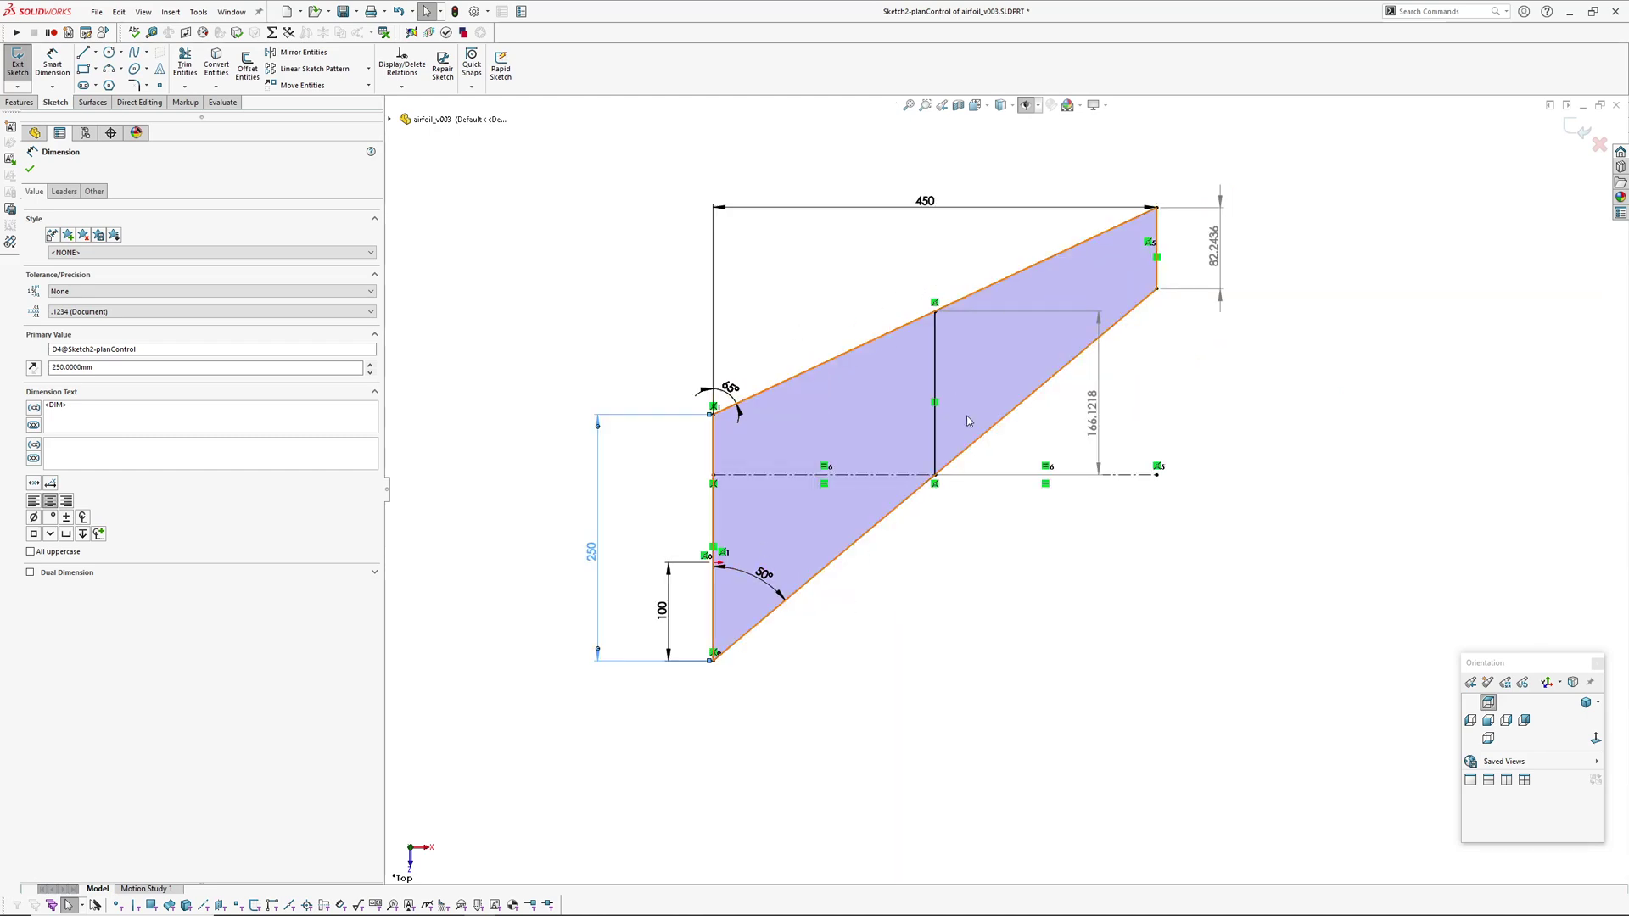
pyautogui.keyDown('ctrl'); pyautogui.moveTo(720, 372); pyautogui.dragTo(712, 395, button='middle'); pyautogui.keyUp('ctrl')
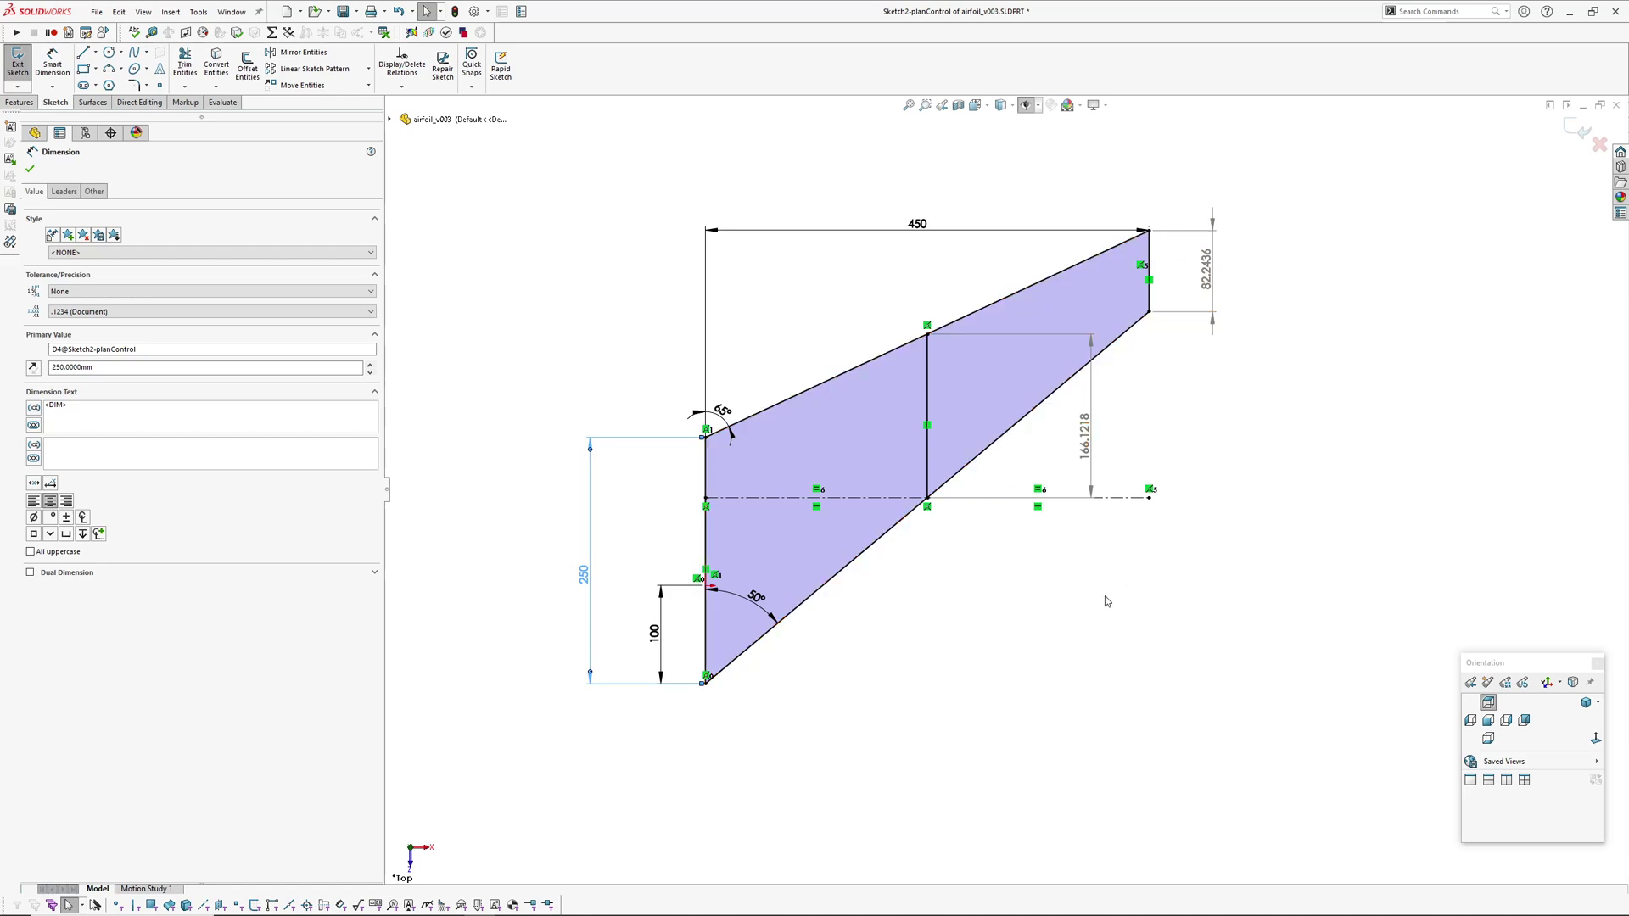
pyautogui.keyDown('ctrl'); pyautogui.moveTo(1102, 591); pyautogui.dragTo(1100, 566, button='middle'); pyautogui.keyUp('ctrl')
# Inspect the planform's middle section line and check the relations between the two halves of the horizontal construction line
pyautogui.click(1211, 372)
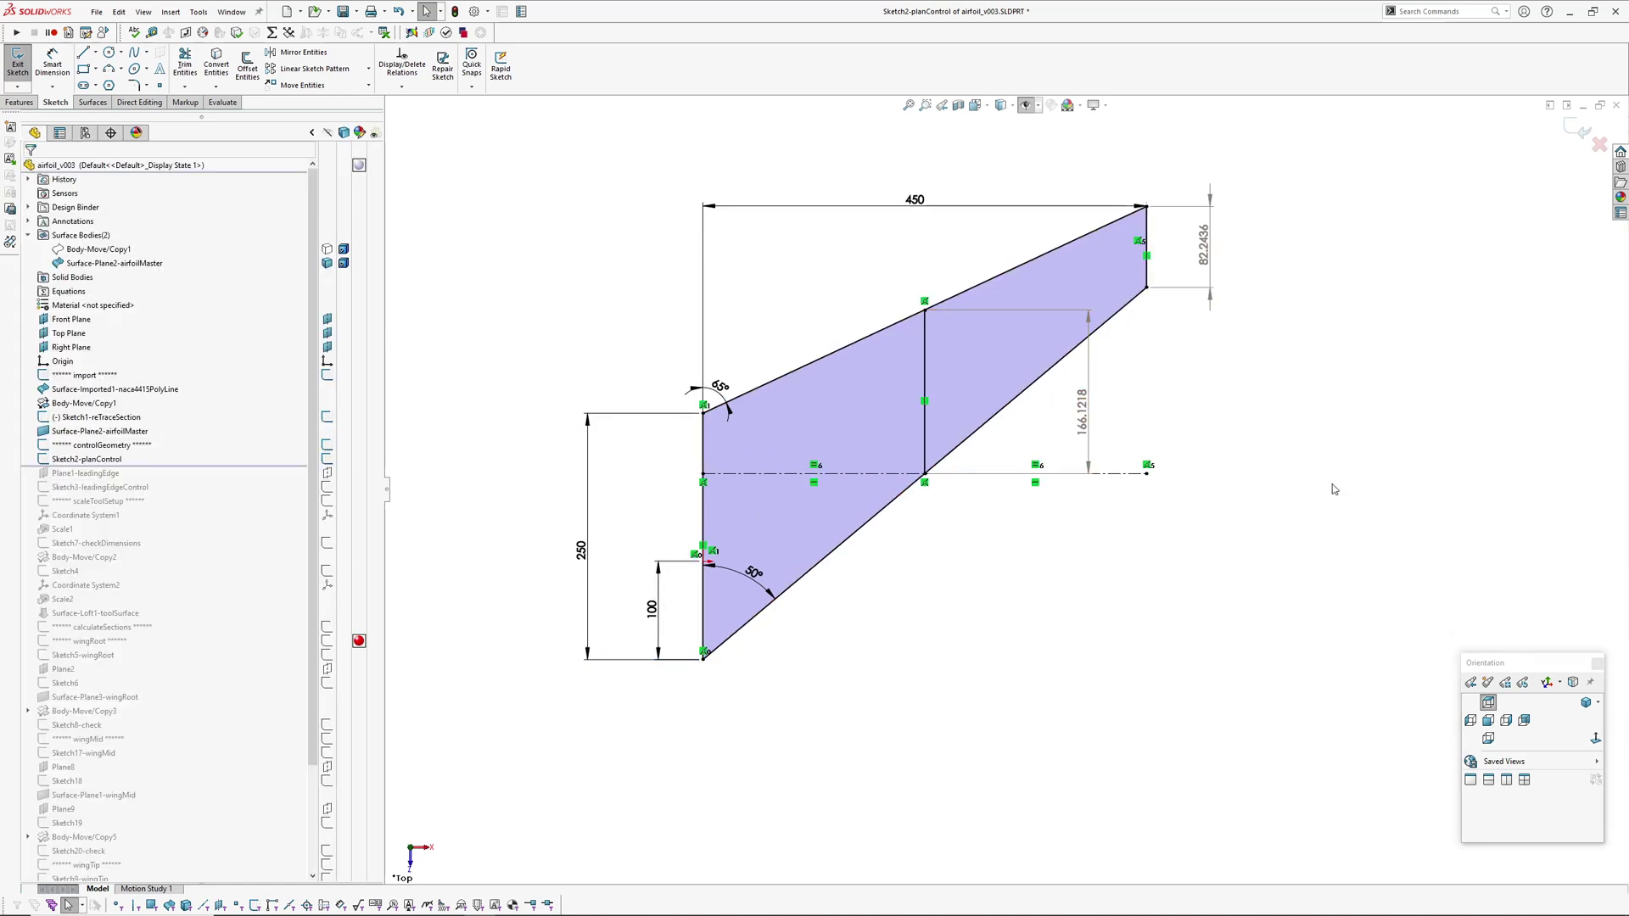
pyautogui.click(927, 437)
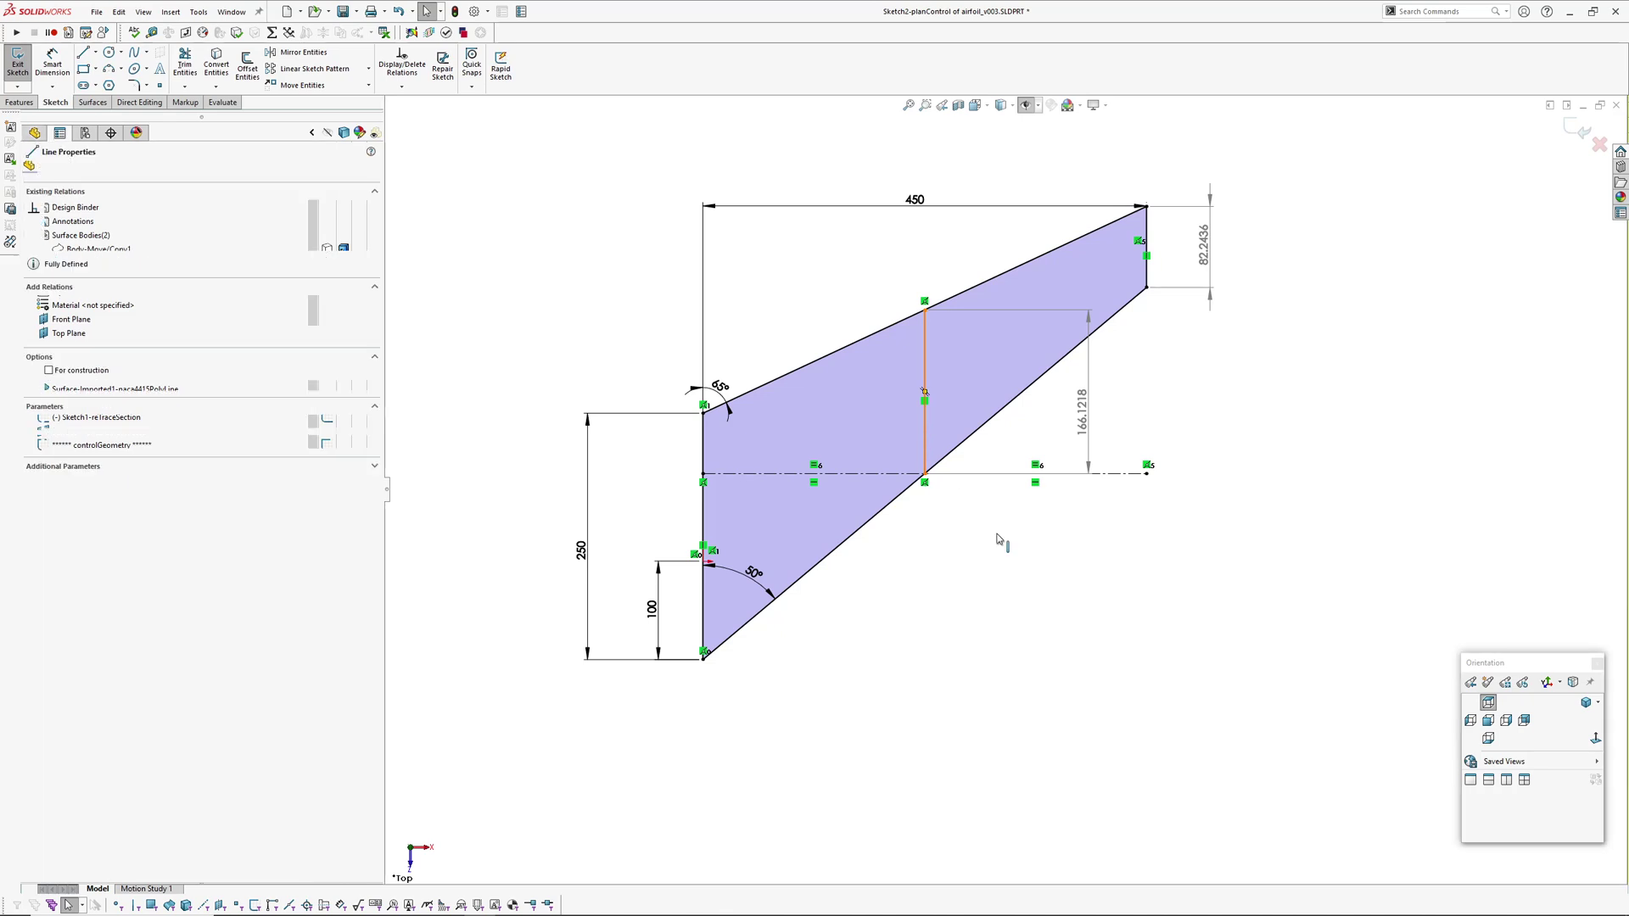
pyautogui.click(865, 475)
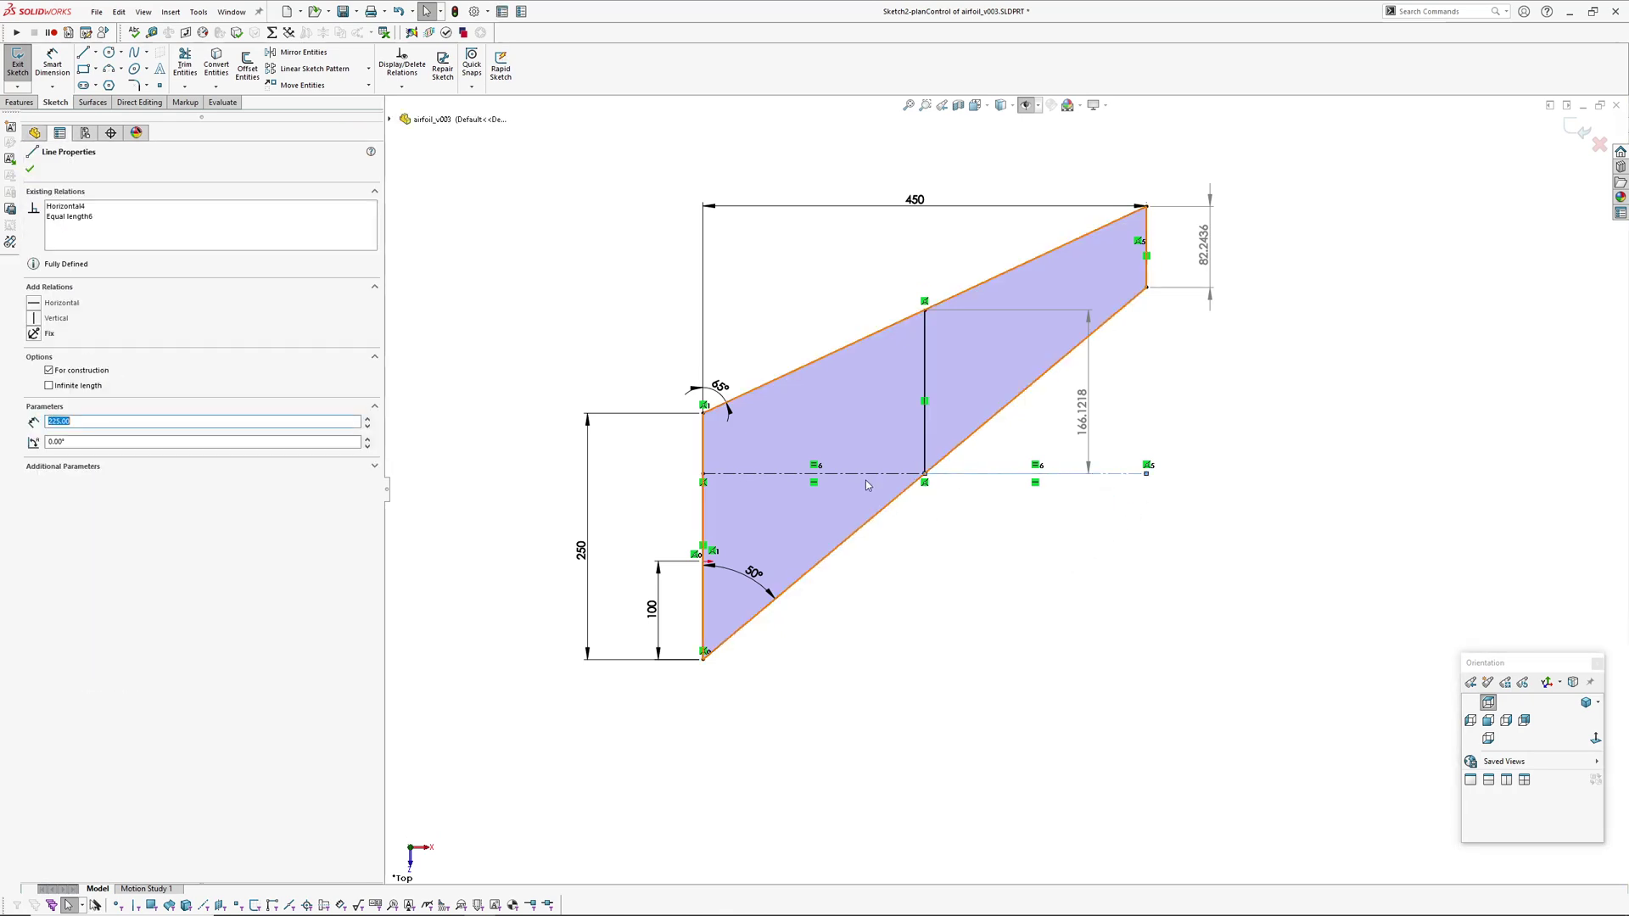
pyautogui.keyDown('ctrl'); pyautogui.click(922, 314); pyautogui.keyUp('ctrl')
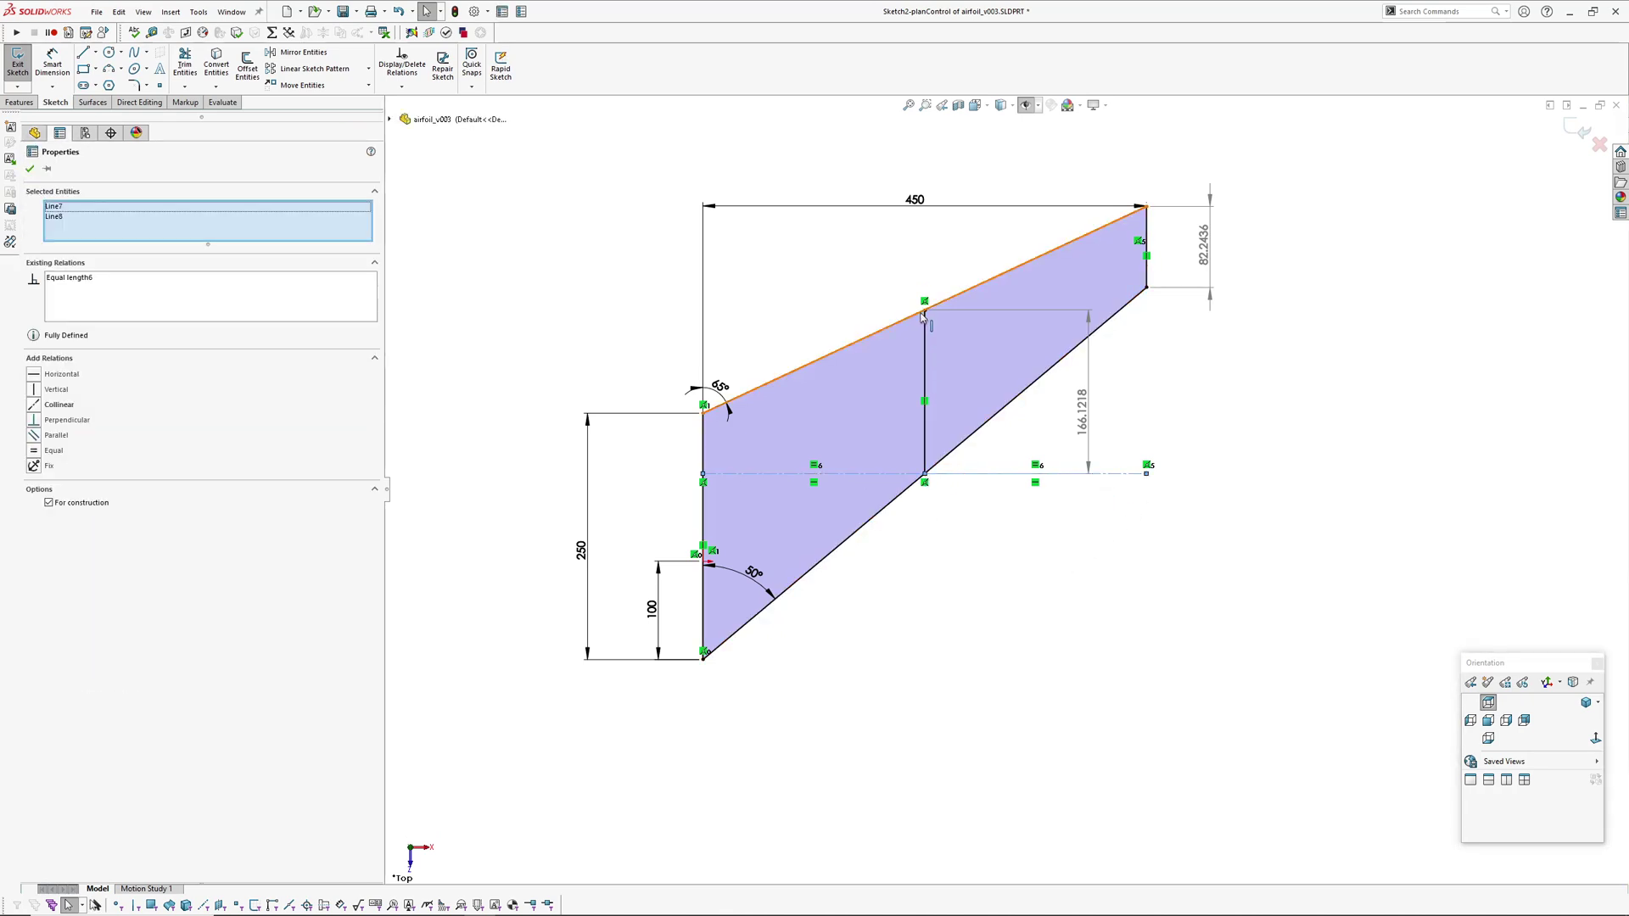
# Inspect the driven reference dimensions of the planform's middle section and wing tip chord
pyautogui.click(974, 551)
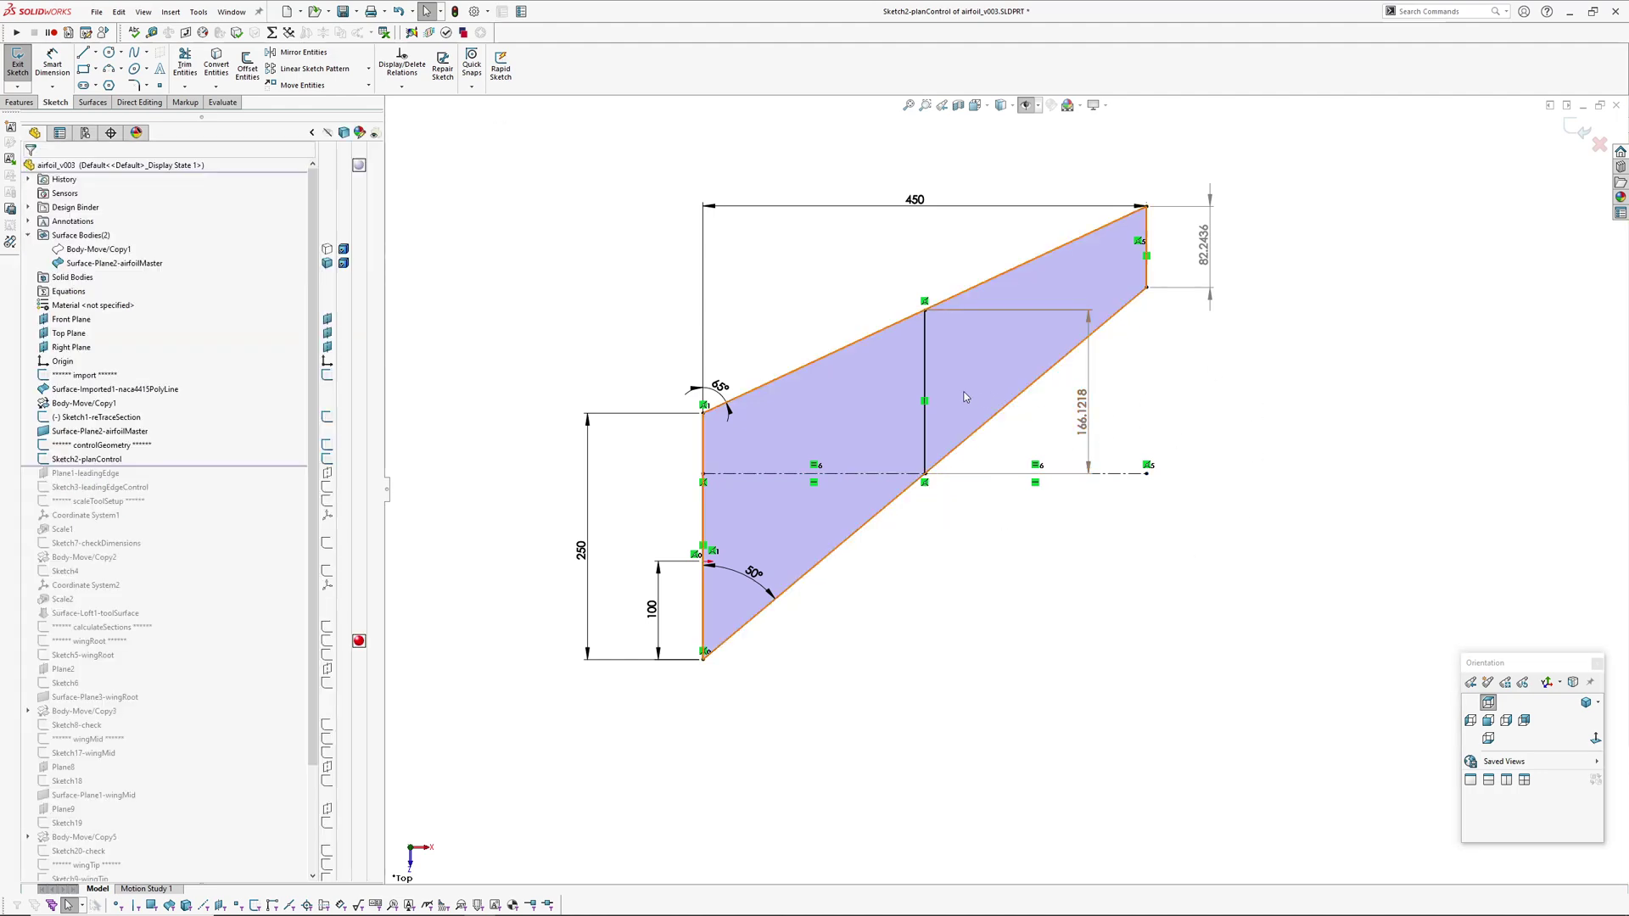
pyautogui.click(1081, 411)
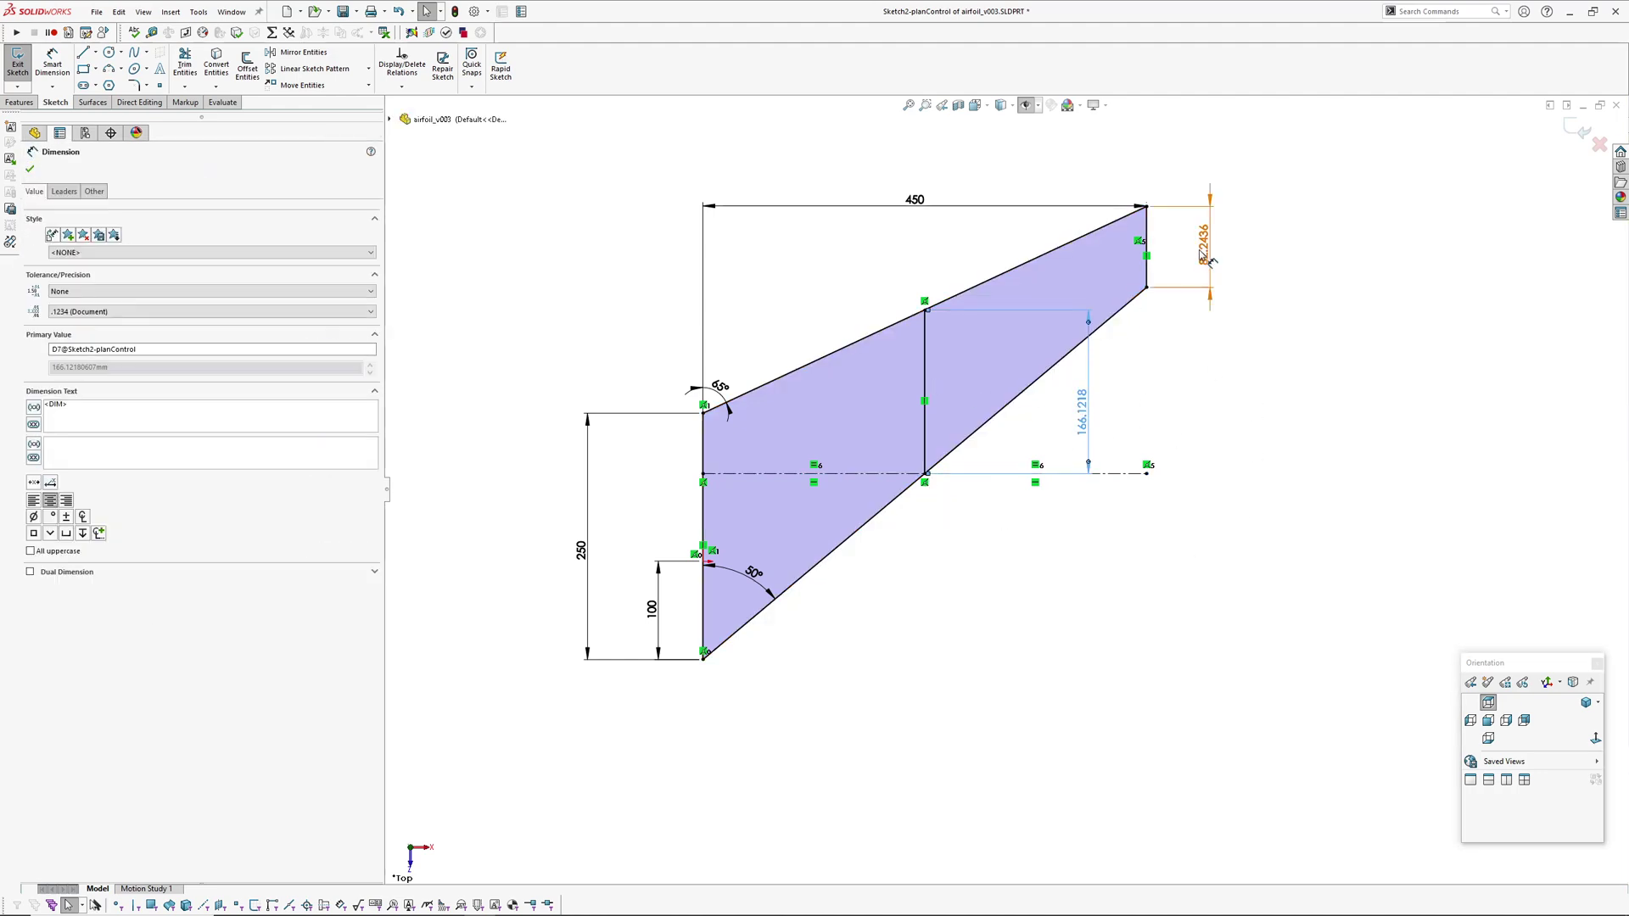
pyautogui.click(1204, 254)
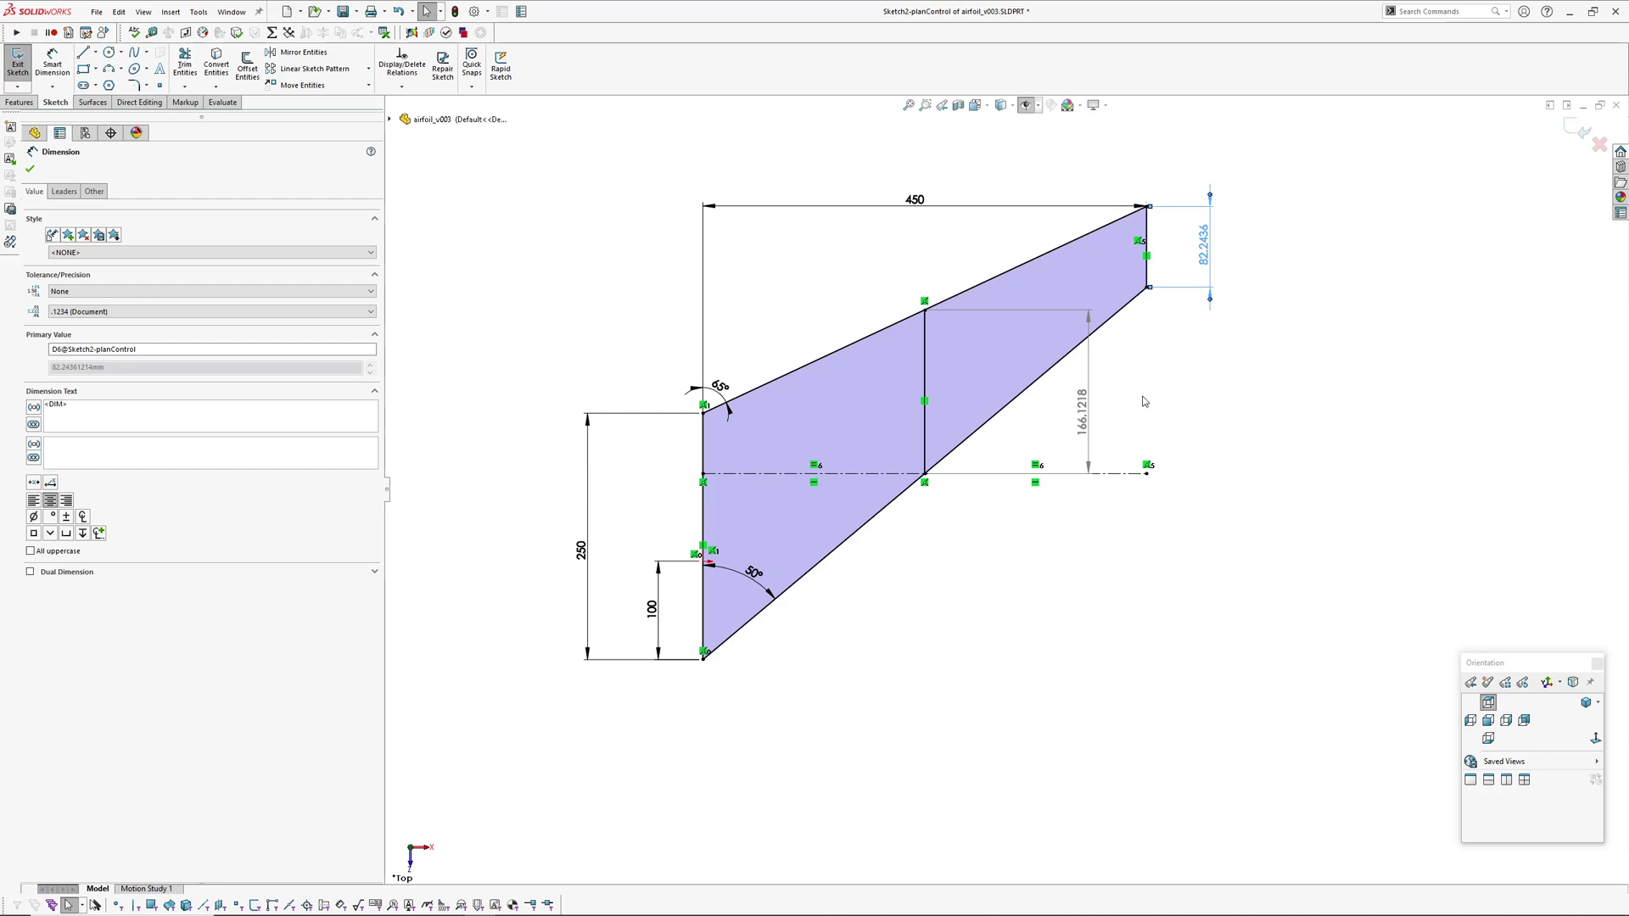
# Exit the planform sketch and highlight Sketch2-planControl beside the airfoil section in a 3D view
pyautogui.moveTo(1003, 551)
pyautogui.mouseDown(button='middle')
pyautogui.moveTo(1181, 546)
pyautogui.moveTo(1150, 306)
pyautogui.moveTo(1043, 306)
pyautogui.moveTo(1080, 378)
pyautogui.moveTo(1073, 353)
pyautogui.moveTo(1048, 425)
pyautogui.mouseUp(button='middle')
pyautogui.click(982, 541)
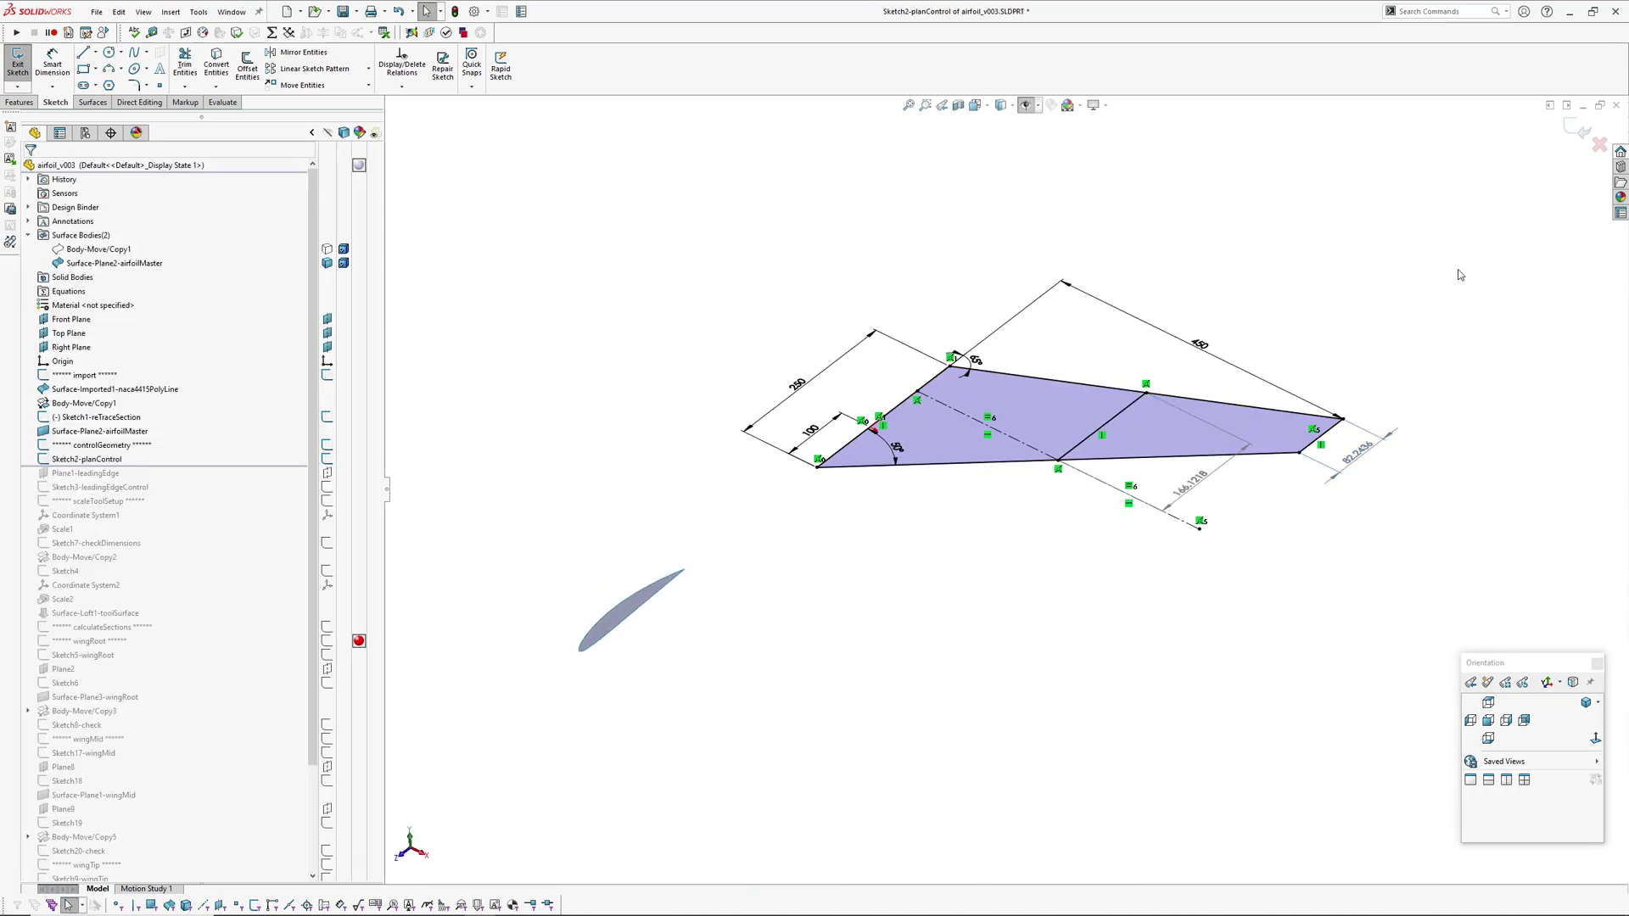
pyautogui.click(1578, 129)
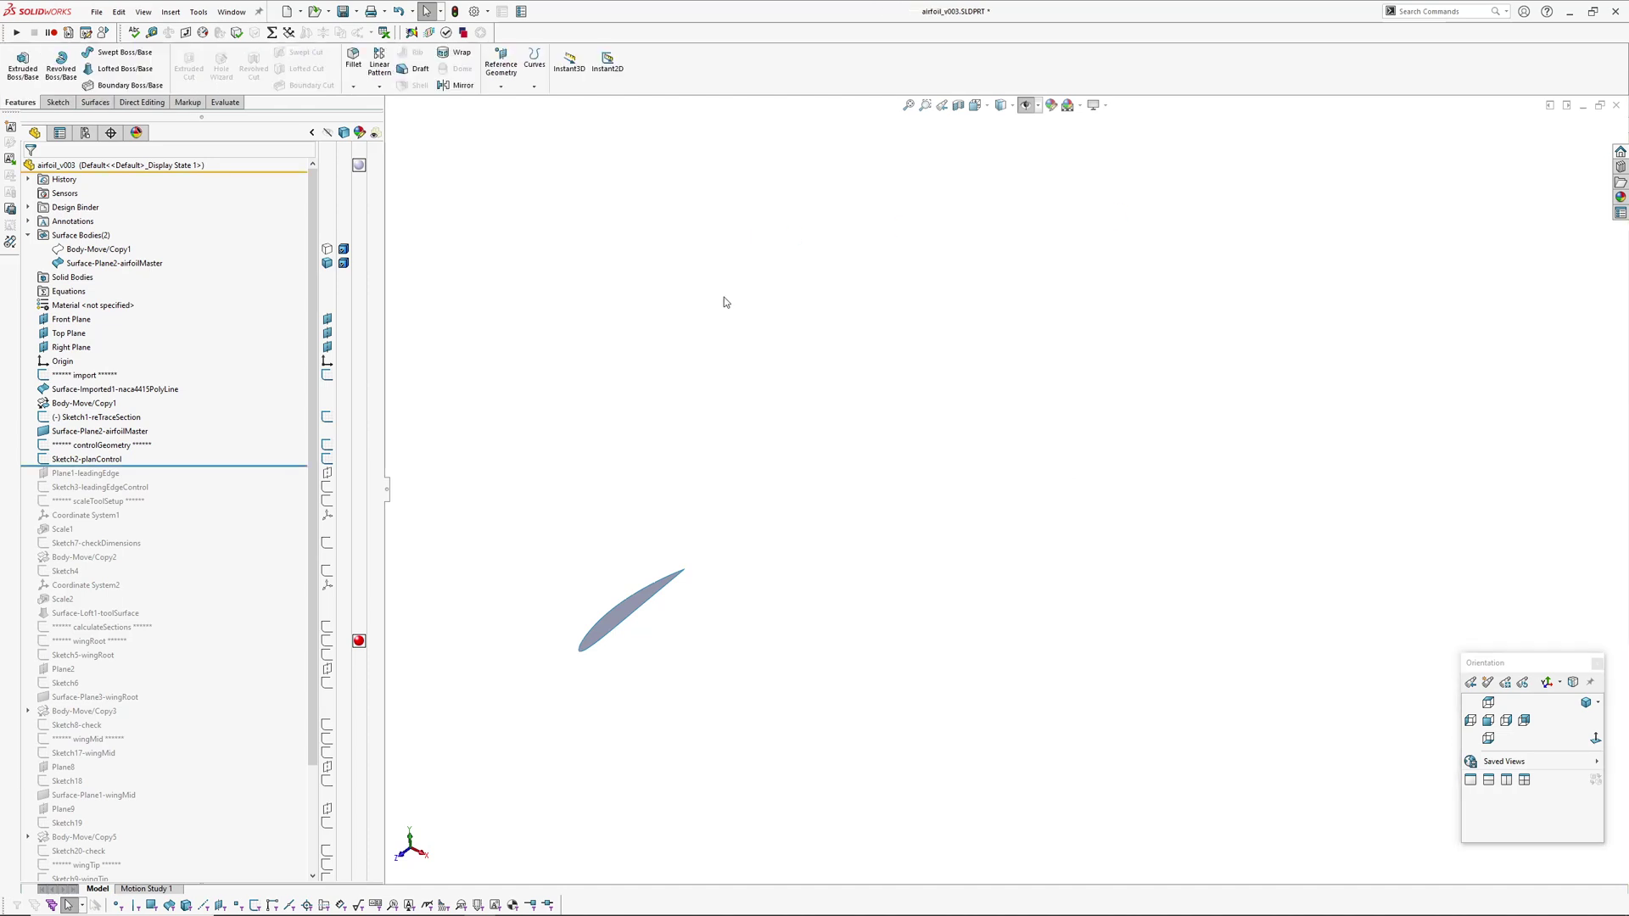
pyautogui.click(94, 462)
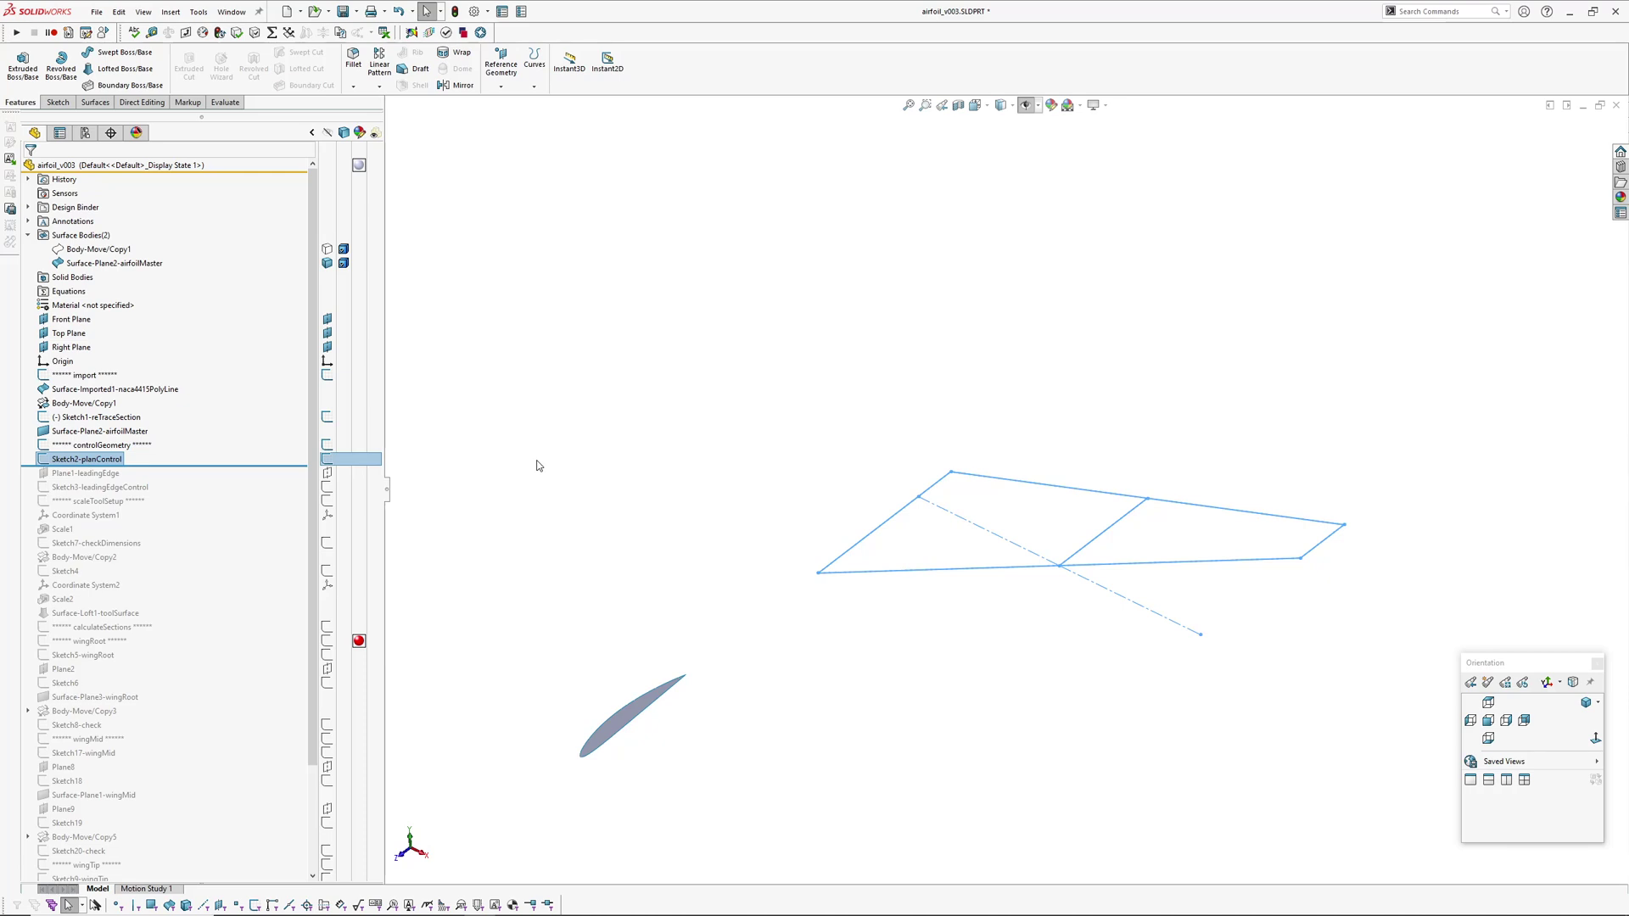
pyautogui.click(607, 408)
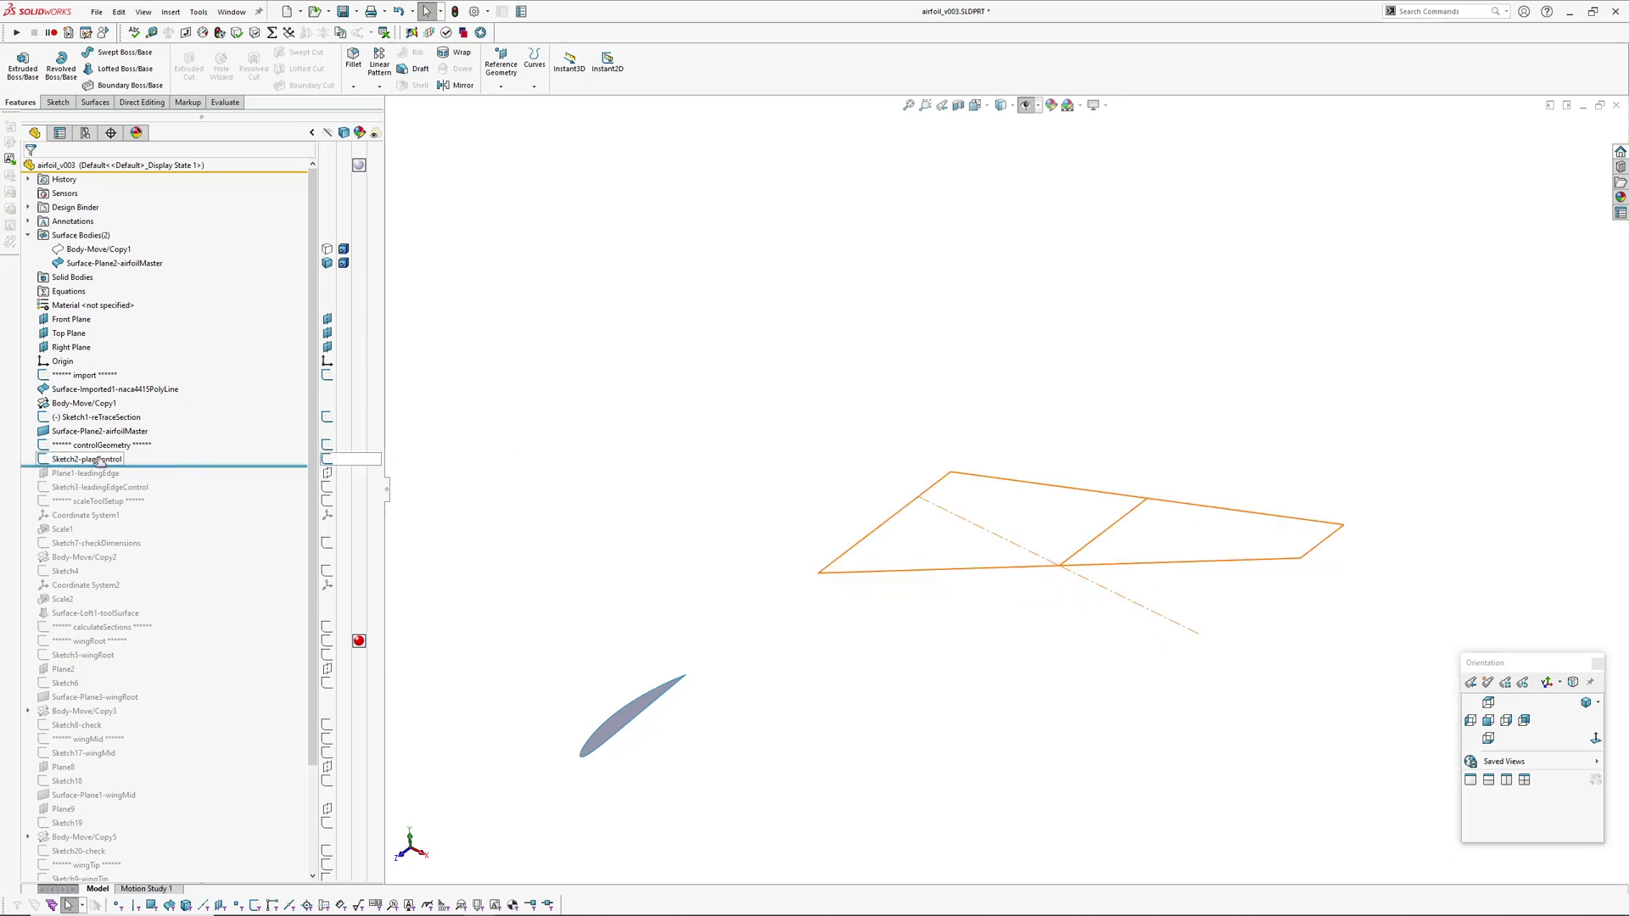
pyautogui.click(156, 462)
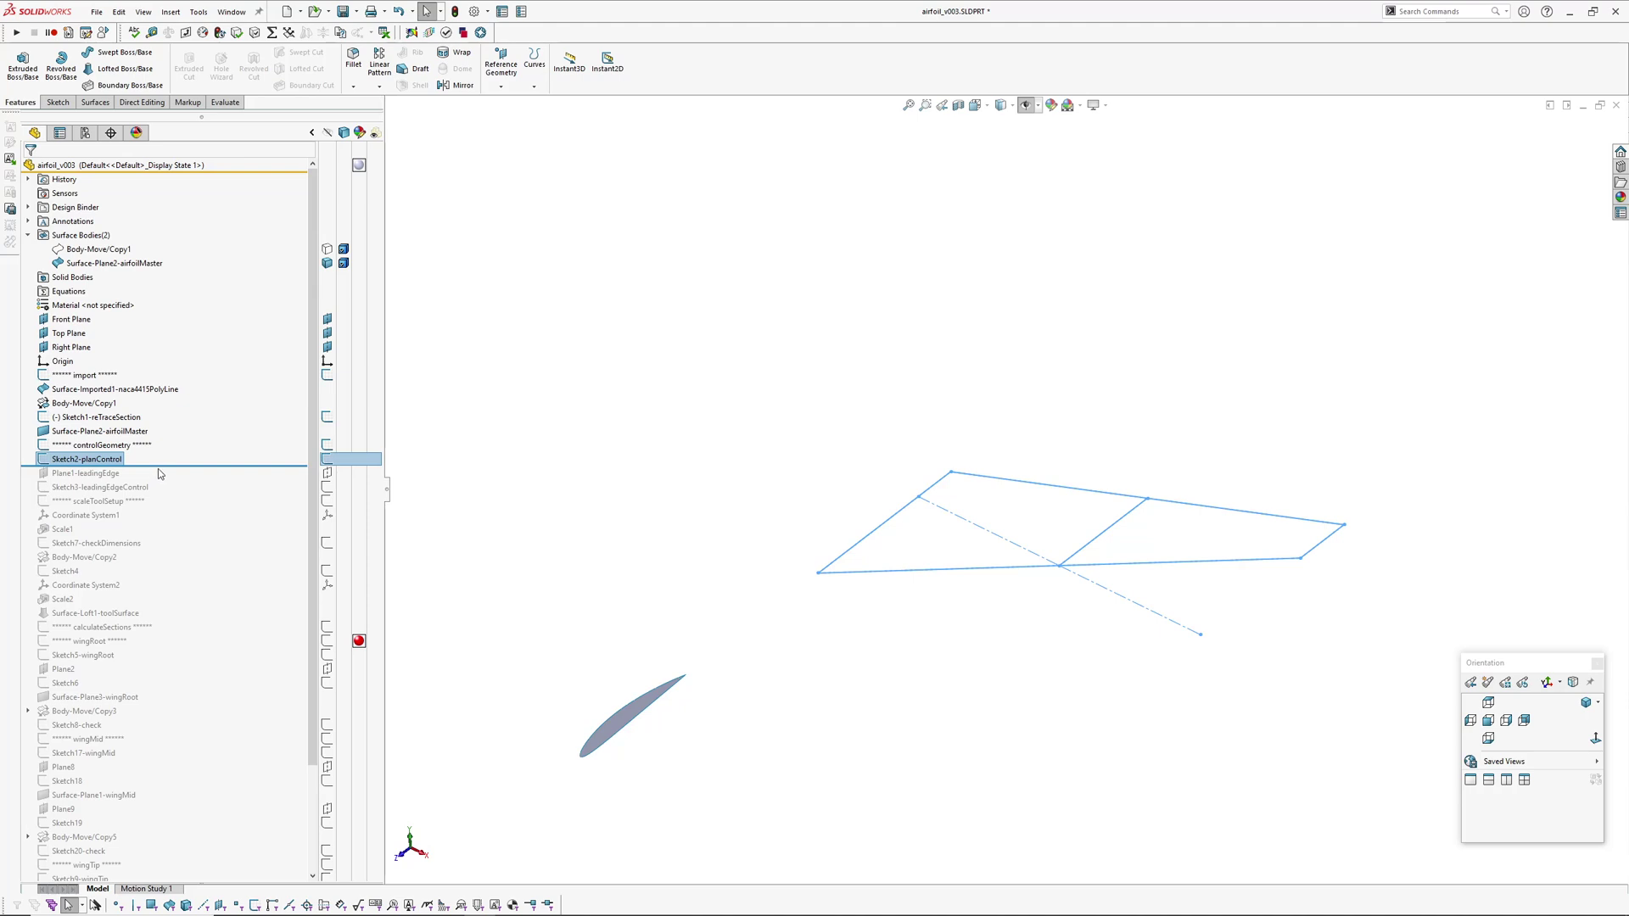
# Roll the history forward to include Plane1-leadingEdge and turn the display of sketches and reference geometry back on
pyautogui.moveTo(158, 467)
pyautogui.mouseDown()
pyautogui.moveTo(156, 499)
pyautogui.moveTo(94, 480)
pyautogui.mouseUp()
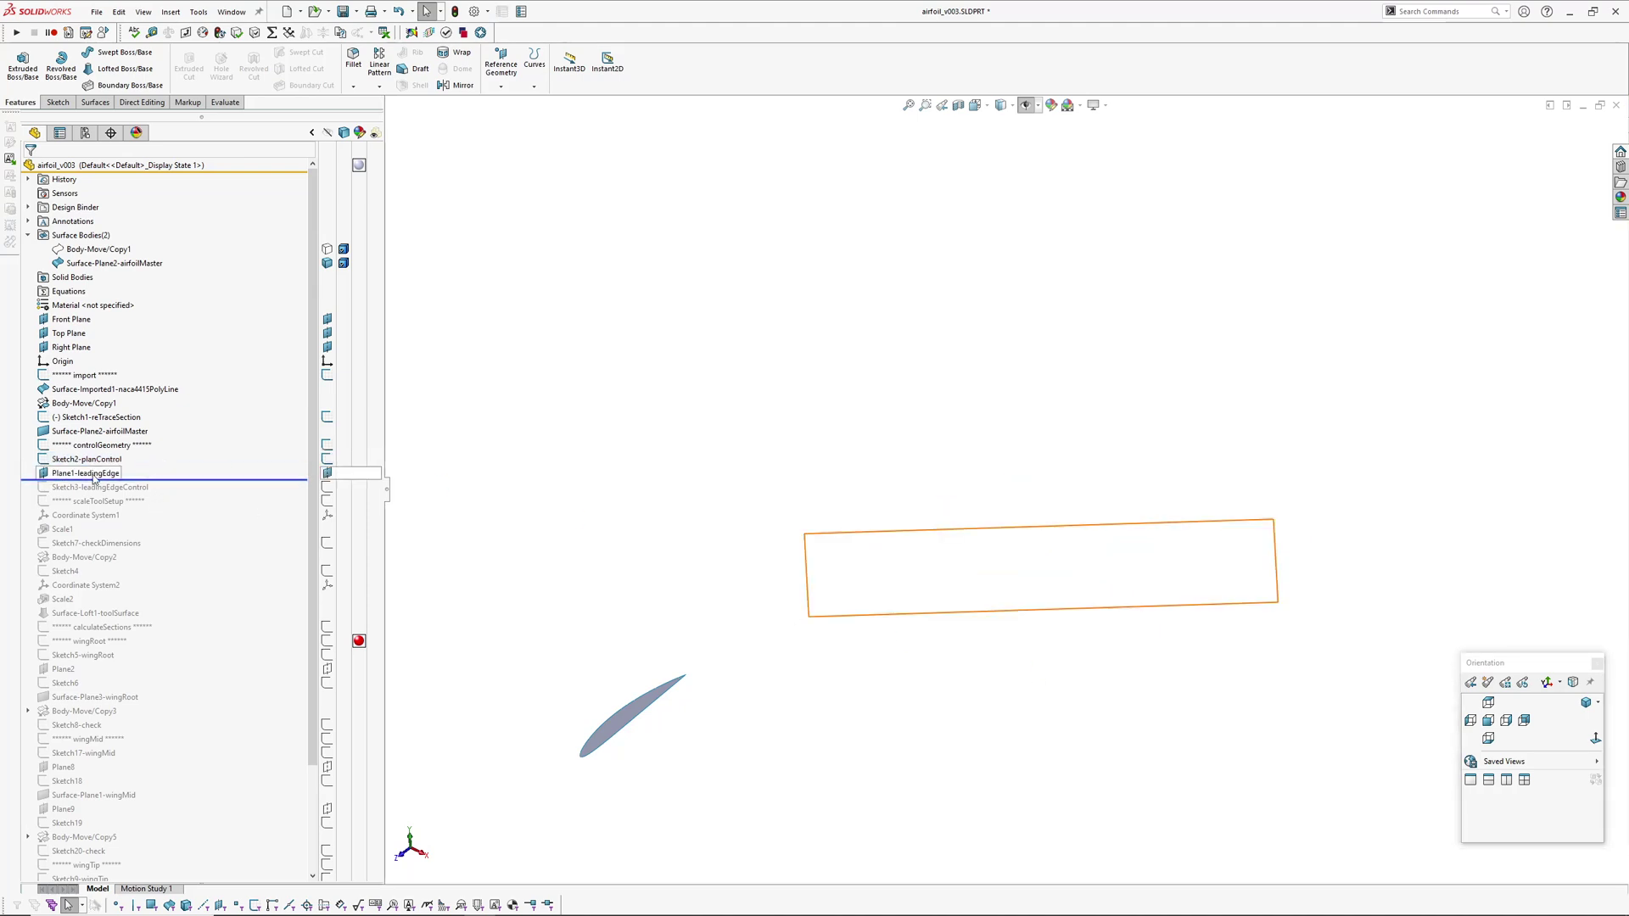
pyautogui.click(92, 474)
pyautogui.press('h')
pyautogui.press('p')
pyautogui.moveTo(1007, 586)
pyautogui.mouseDown(button='middle')
pyautogui.moveTo(1064, 492)
pyautogui.moveTo(879, 432)
pyautogui.moveTo(873, 487)
pyautogui.mouseUp(button='middle')
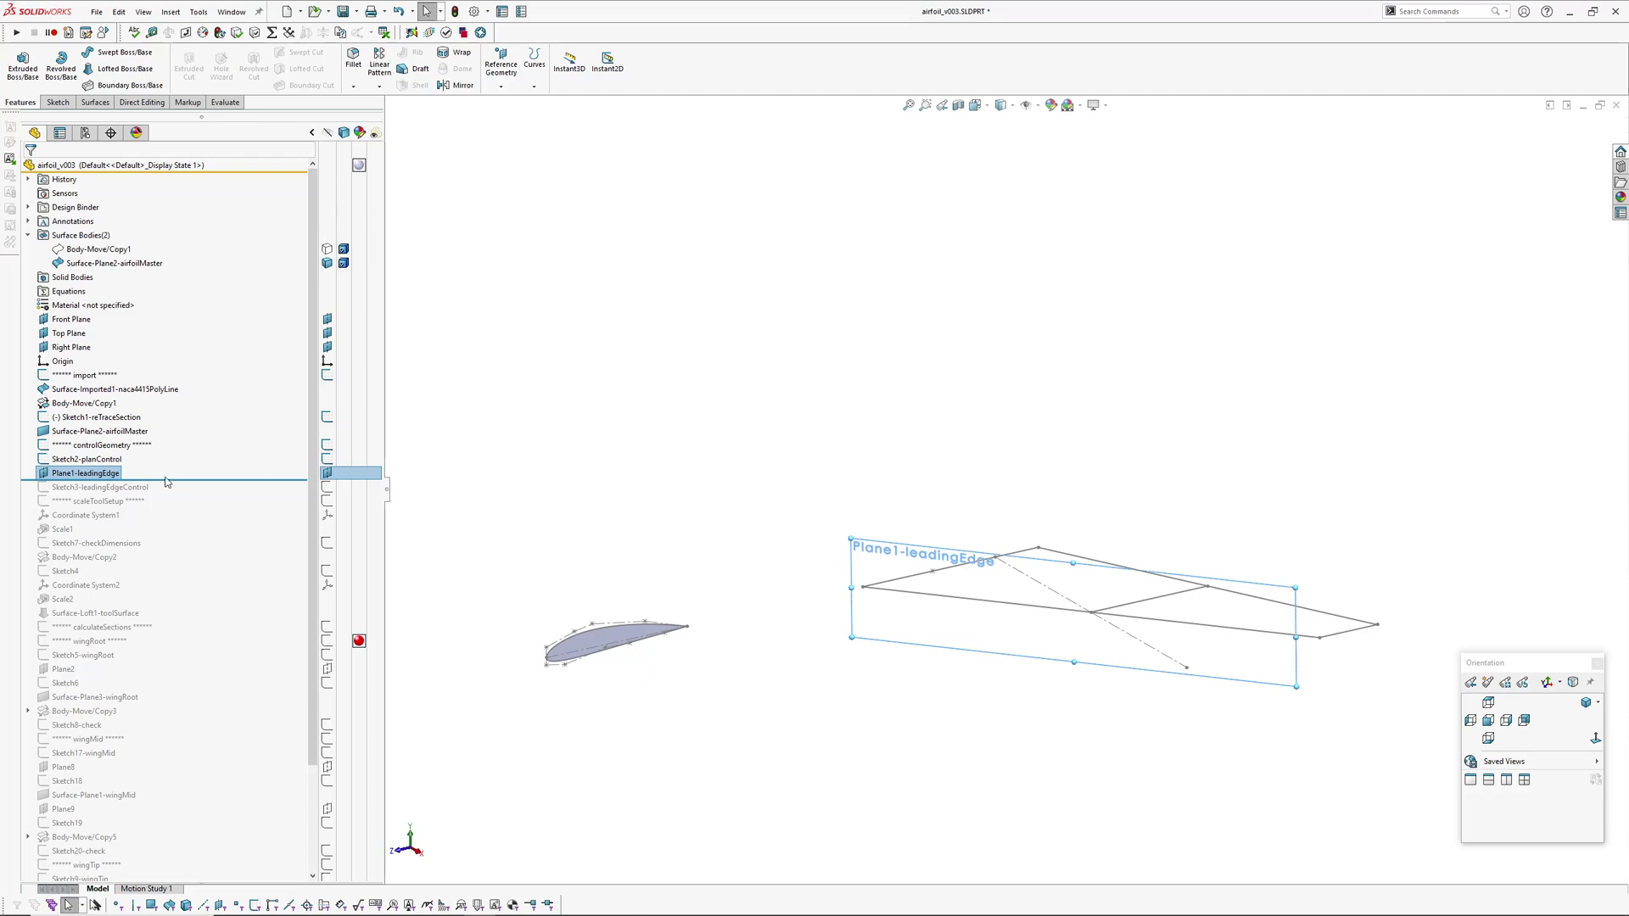
# Roll the history forward to include Sketch3-leadingEdgeControl and display its dimensions for review
pyautogui.moveTo(167, 481); pyautogui.dragTo(178, 494)
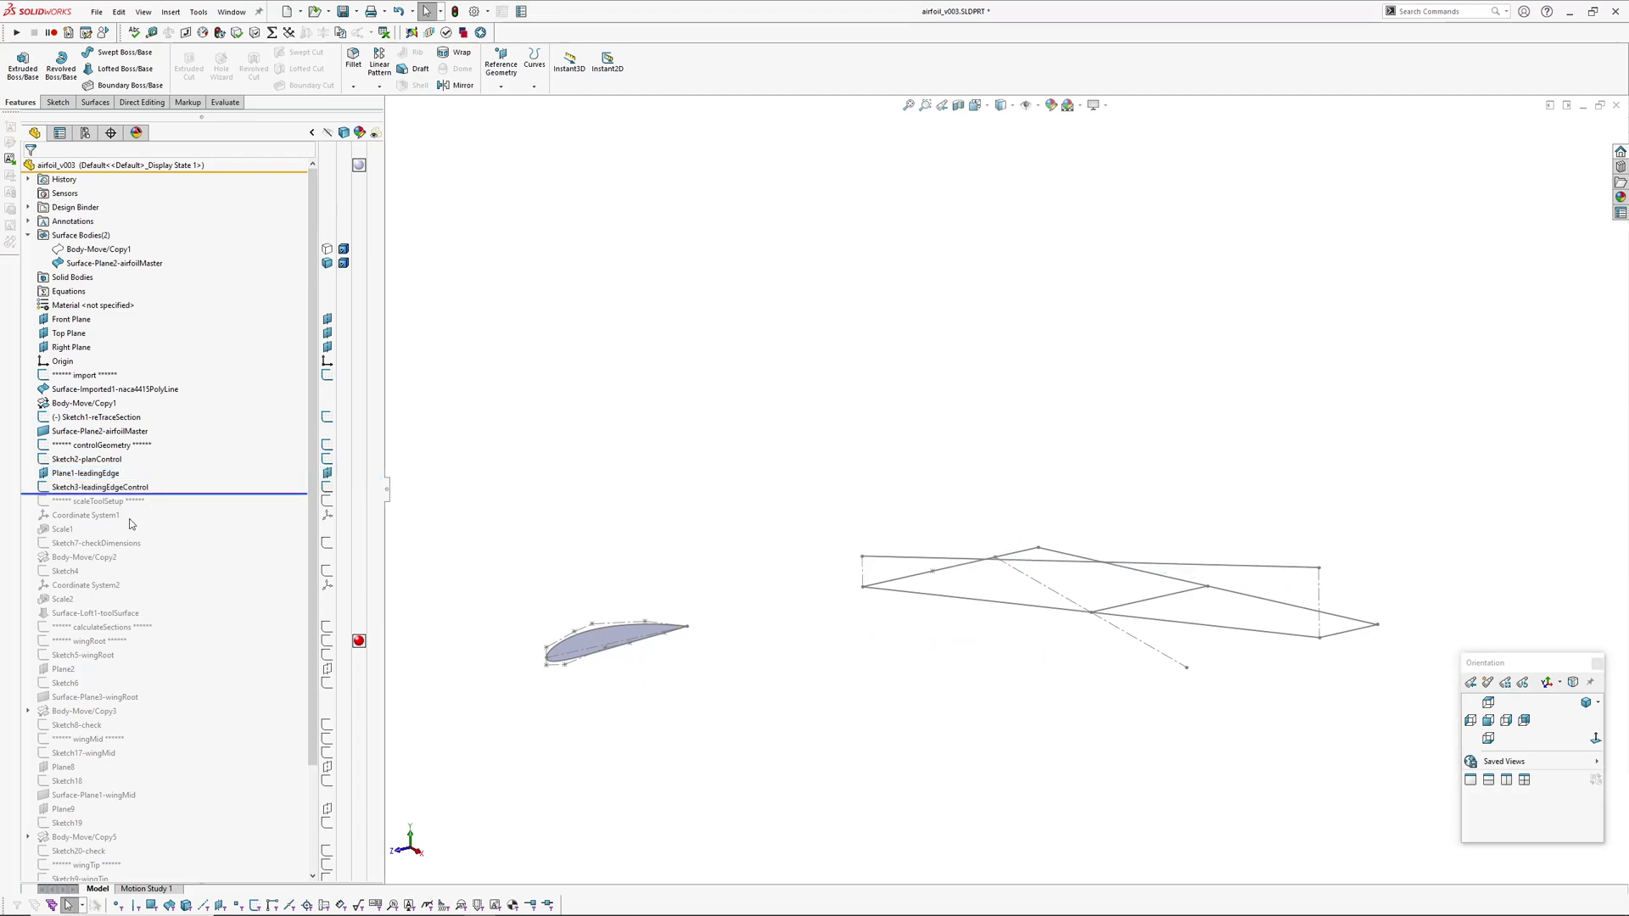
pyautogui.click(330, 487)
pyautogui.moveTo(1035, 642)
pyautogui.mouseDown(button='middle')
pyautogui.moveTo(931, 563)
pyautogui.moveTo(1042, 540)
pyautogui.moveTo(950, 551)
pyautogui.mouseUp(button='middle')
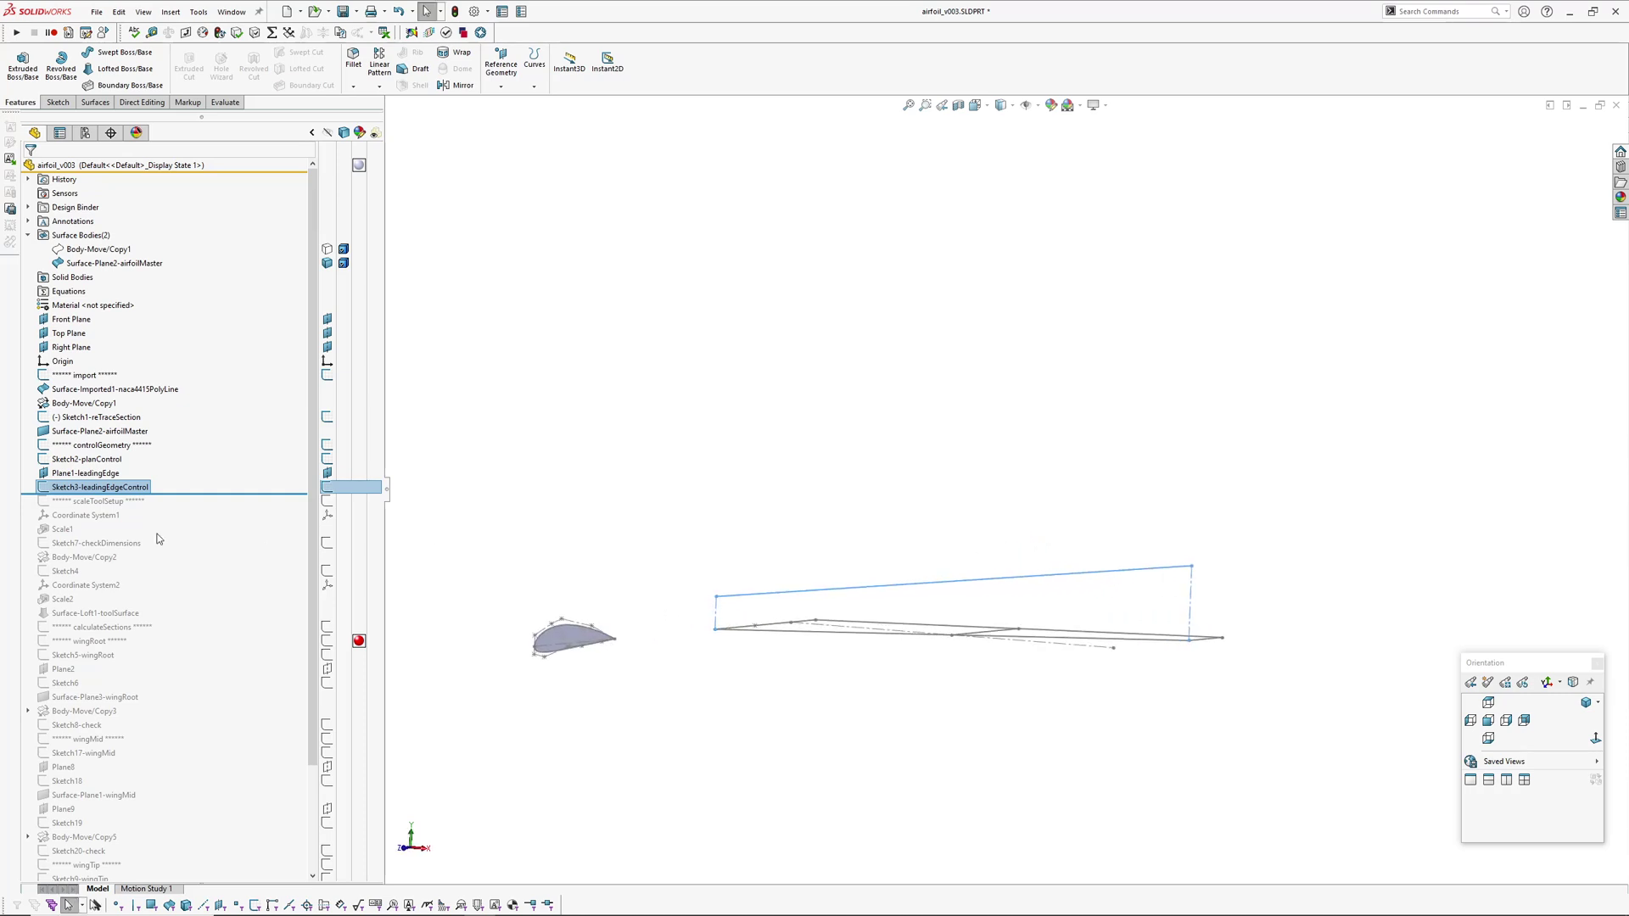
pyautogui.click(99, 473)
pyautogui.doubleClick(101, 487)
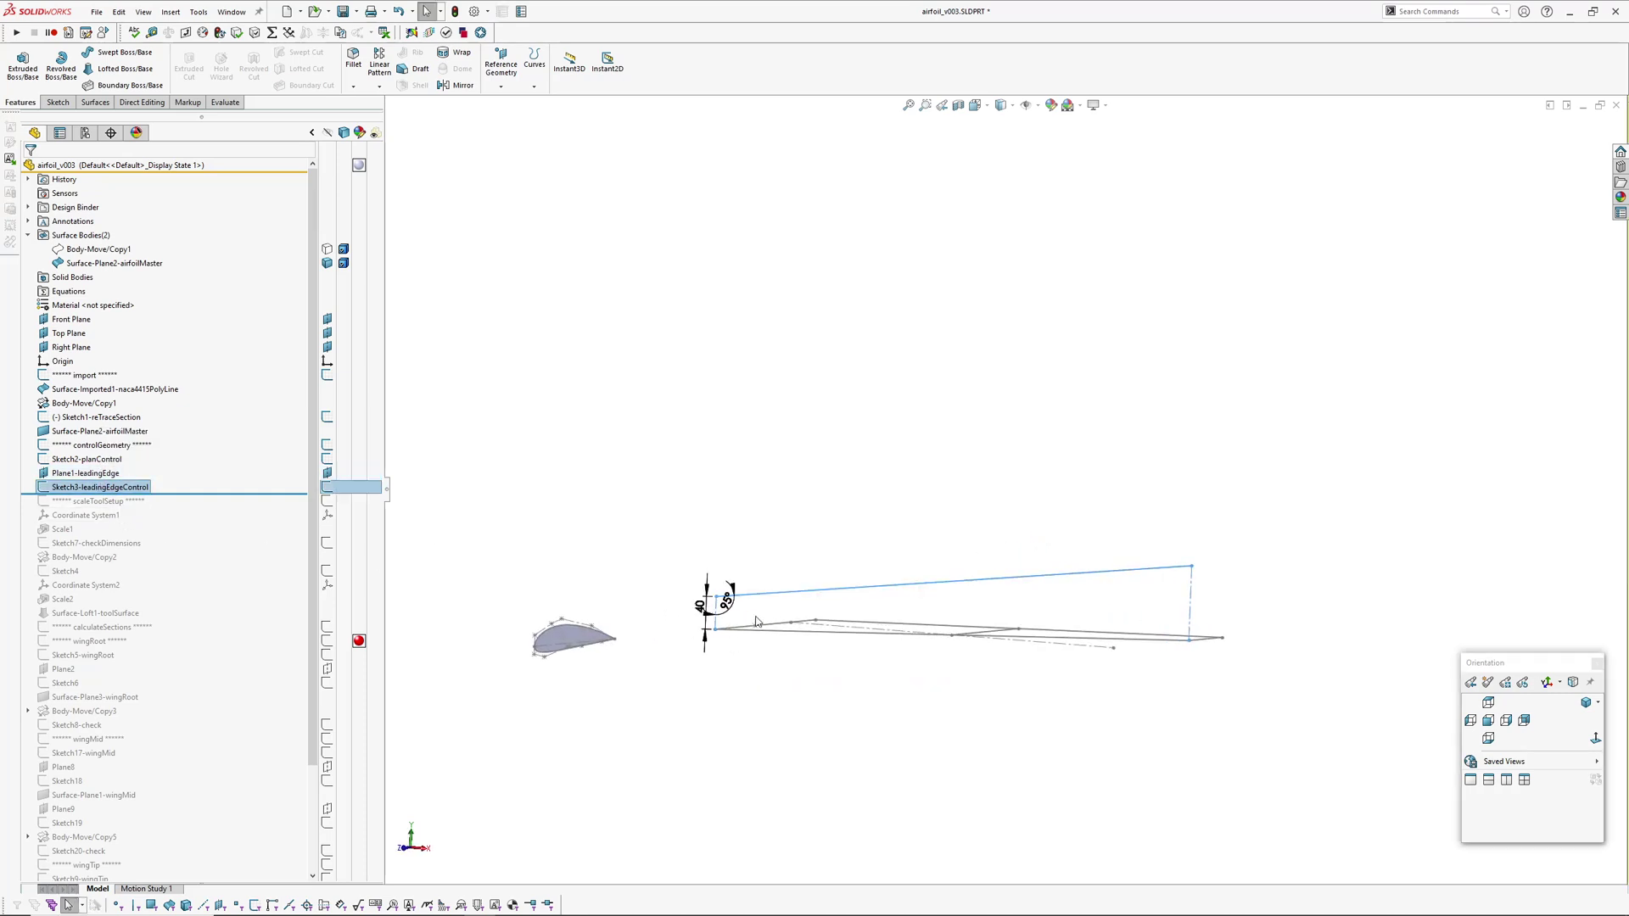
pyautogui.moveTo(646, 638)
pyautogui.mouseDown(button='middle')
pyautogui.moveTo(783, 647)
pyautogui.moveTo(705, 616)
pyautogui.mouseUp(button='middle')
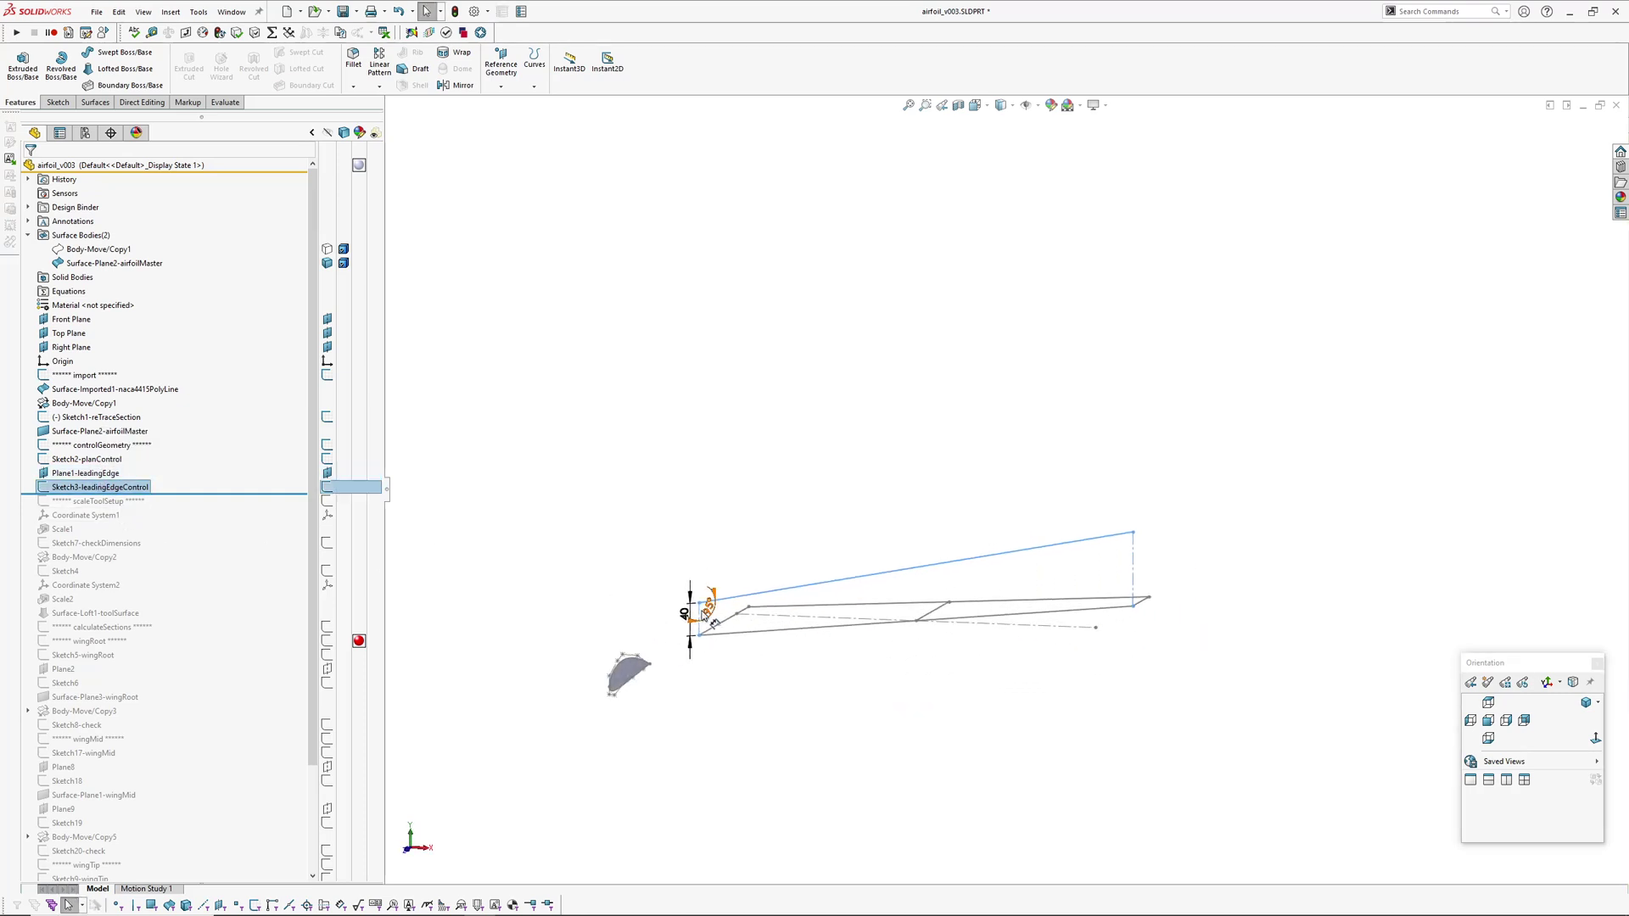
pyautogui.click(526, 484)
# Roll the history forward to include Coordinate System1 and view it on the airfoil section
pyautogui.moveTo(174, 494); pyautogui.dragTo(174, 518)
pyautogui.keyDown('ctrl'); pyautogui.moveTo(565, 621); pyautogui.dragTo(654, 675, button='middle'); pyautogui.keyUp('ctrl')
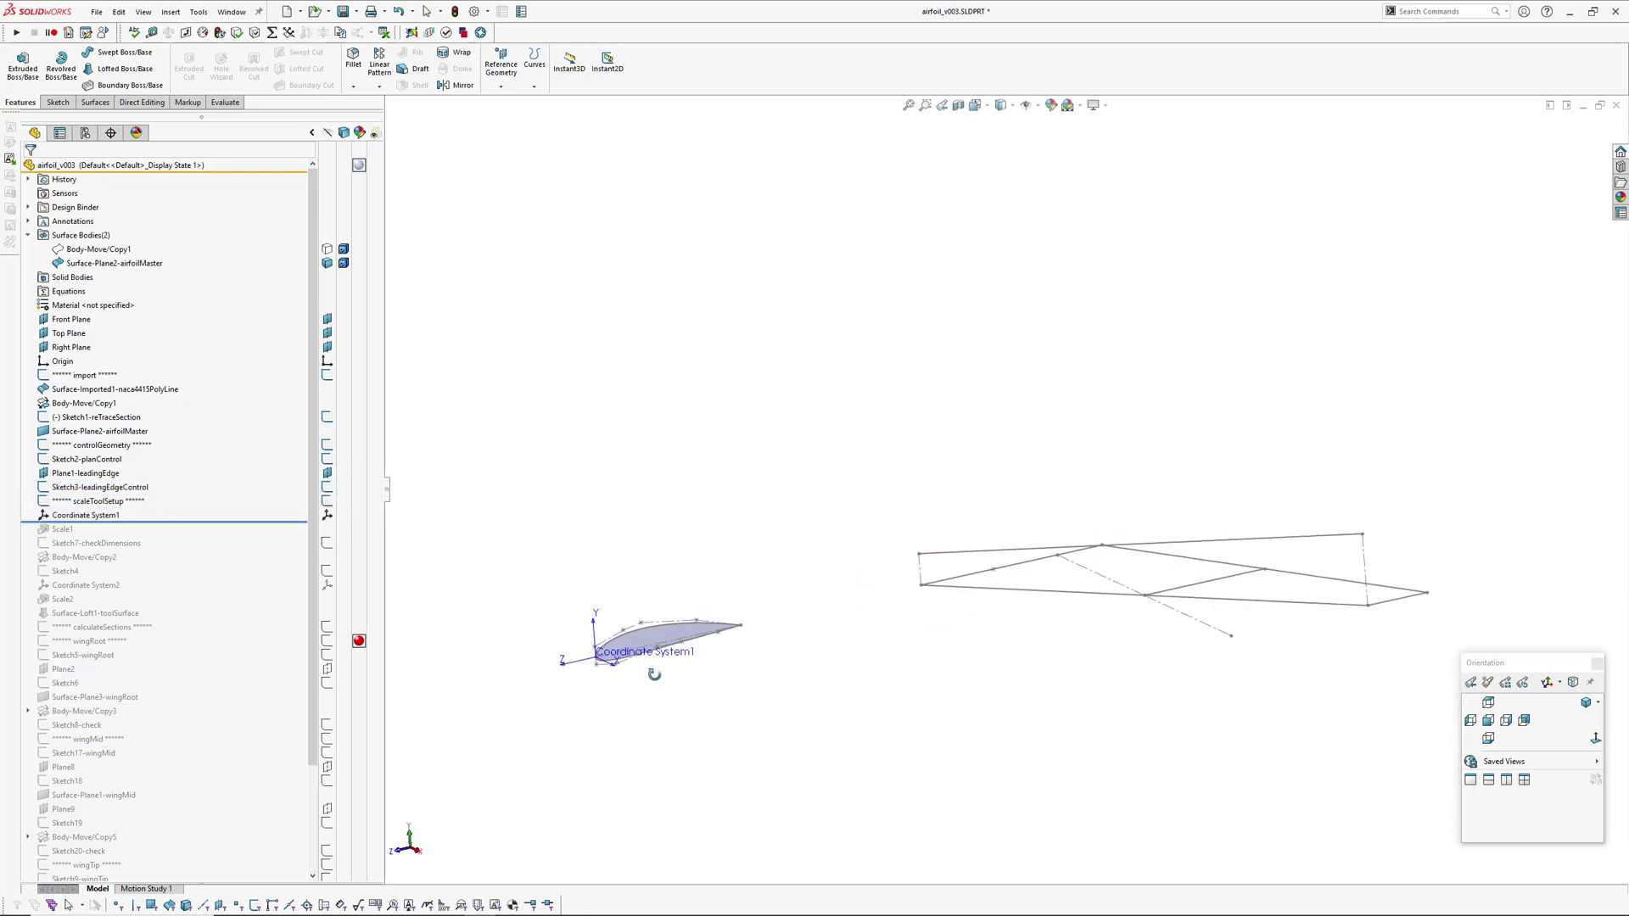
pyautogui.scroll(-5, 654, 675)
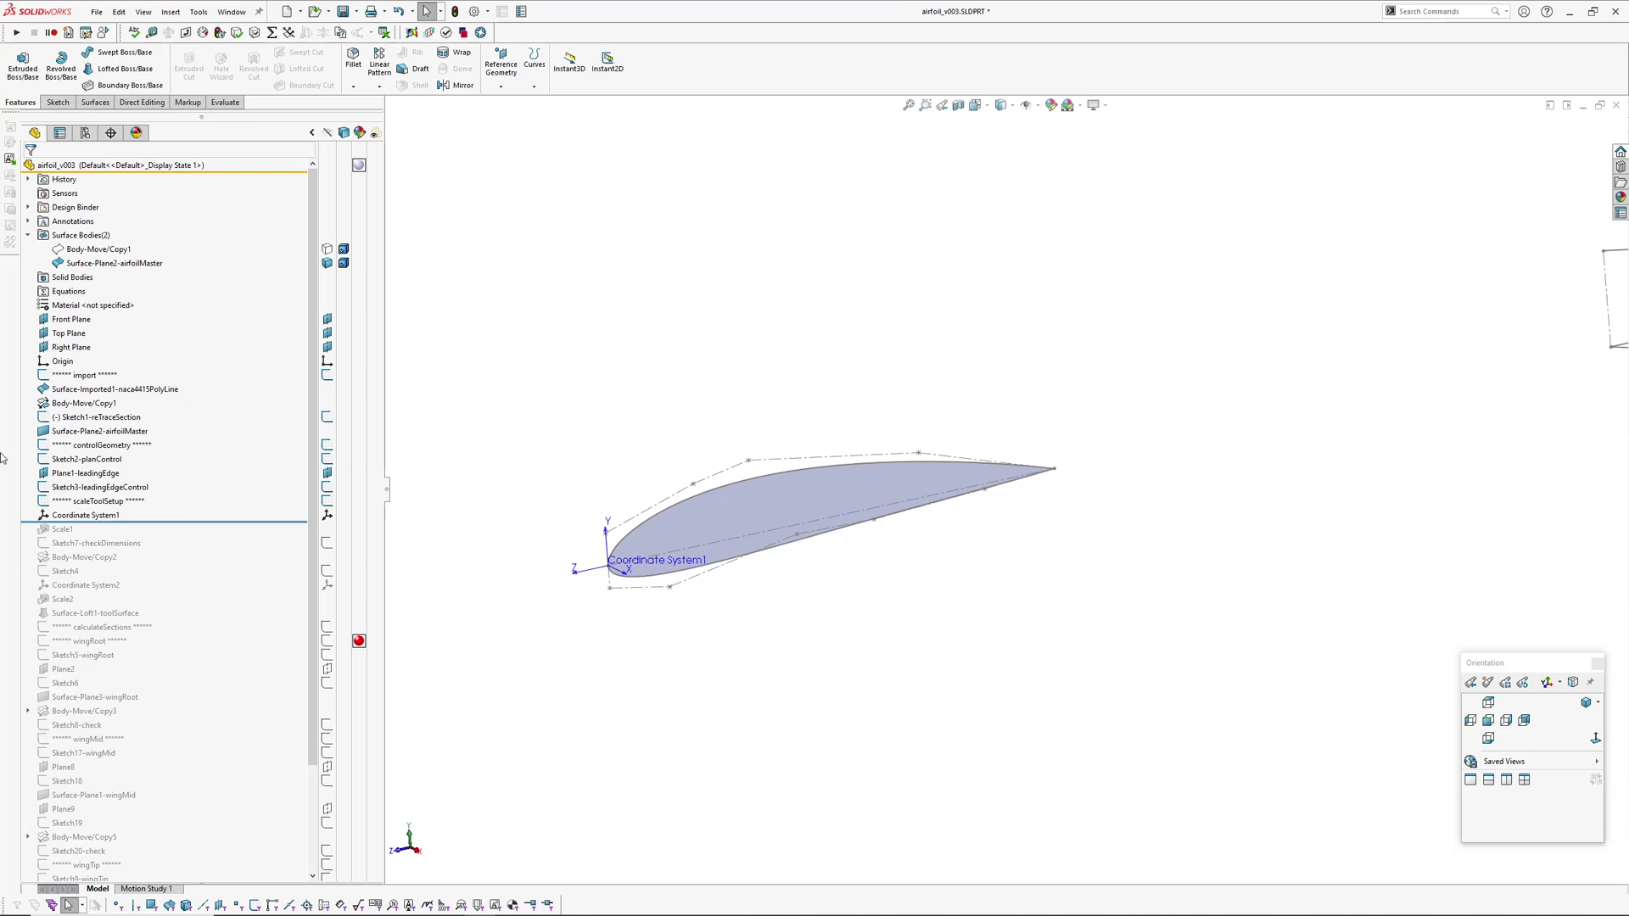
pyautogui.moveTo(640, 679); pyautogui.dragTo(787, 560, button='middle')
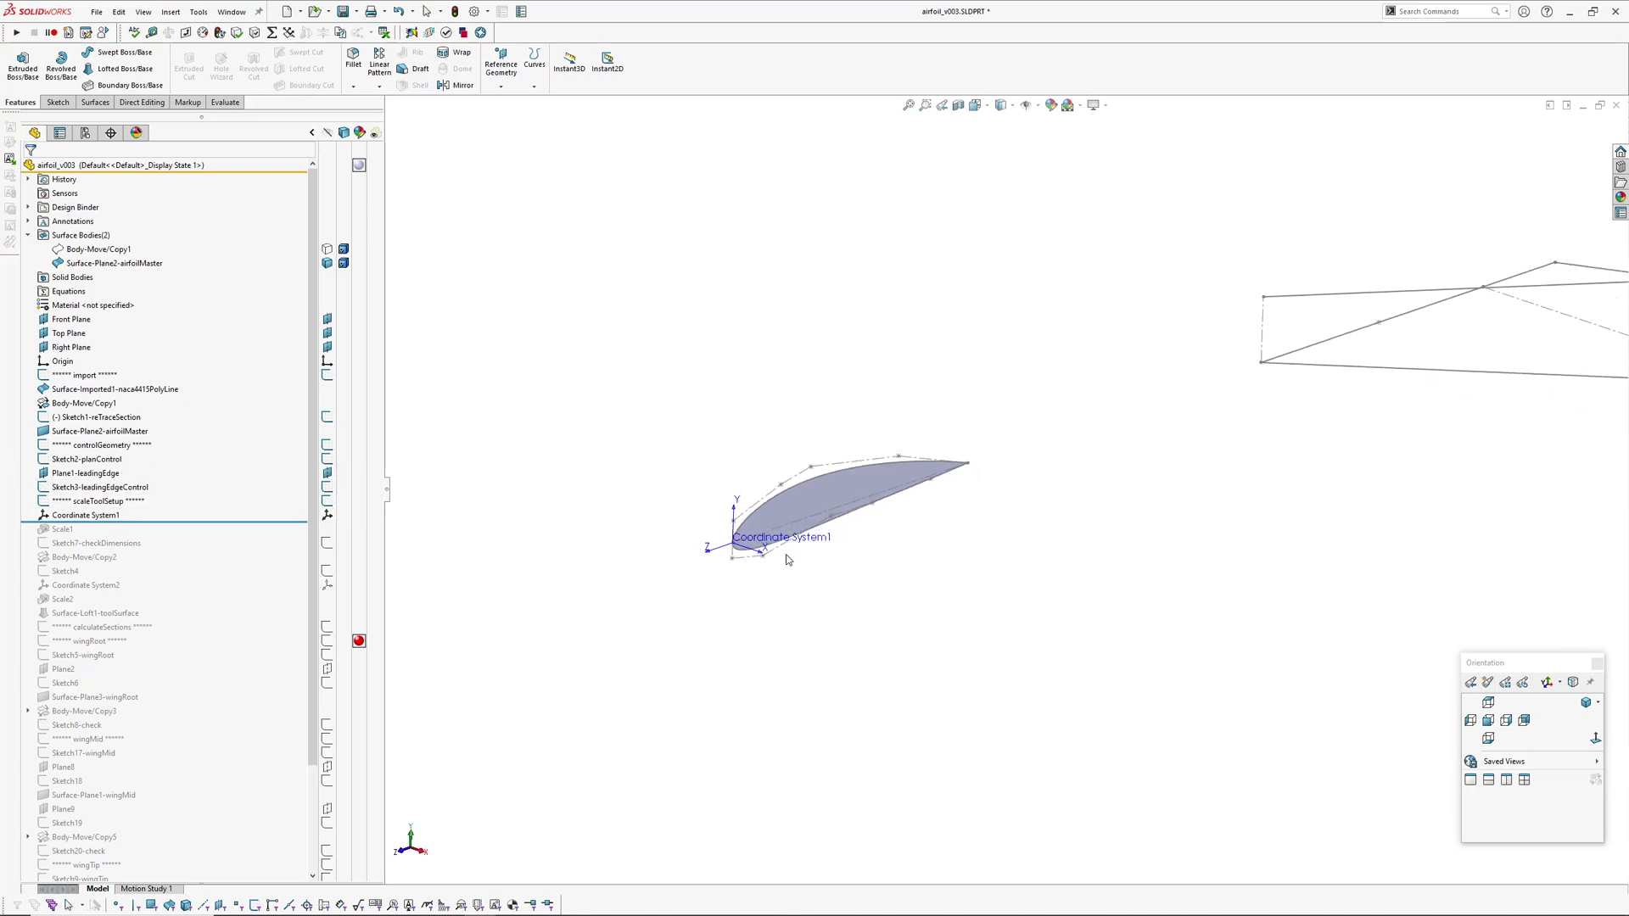
pyautogui.scroll(-6, 763, 528)
pyautogui.scroll(2, 874, 583)
pyautogui.moveTo(880, 585)
pyautogui.keyDown('ctrl'); pyautogui.mouseDown(button='middle')
pyautogui.moveTo(799, 607)
pyautogui.moveTo(933, 527)
pyautogui.moveTo(880, 516)
pyautogui.moveTo(855, 551)
pyautogui.moveTo(864, 577)
pyautogui.mouseUp(button='middle'); pyautogui.keyUp('ctrl')
# Highlight the airfoilMaster surface and compare it with the wing planform control sketches
pyautogui.click(846, 469)
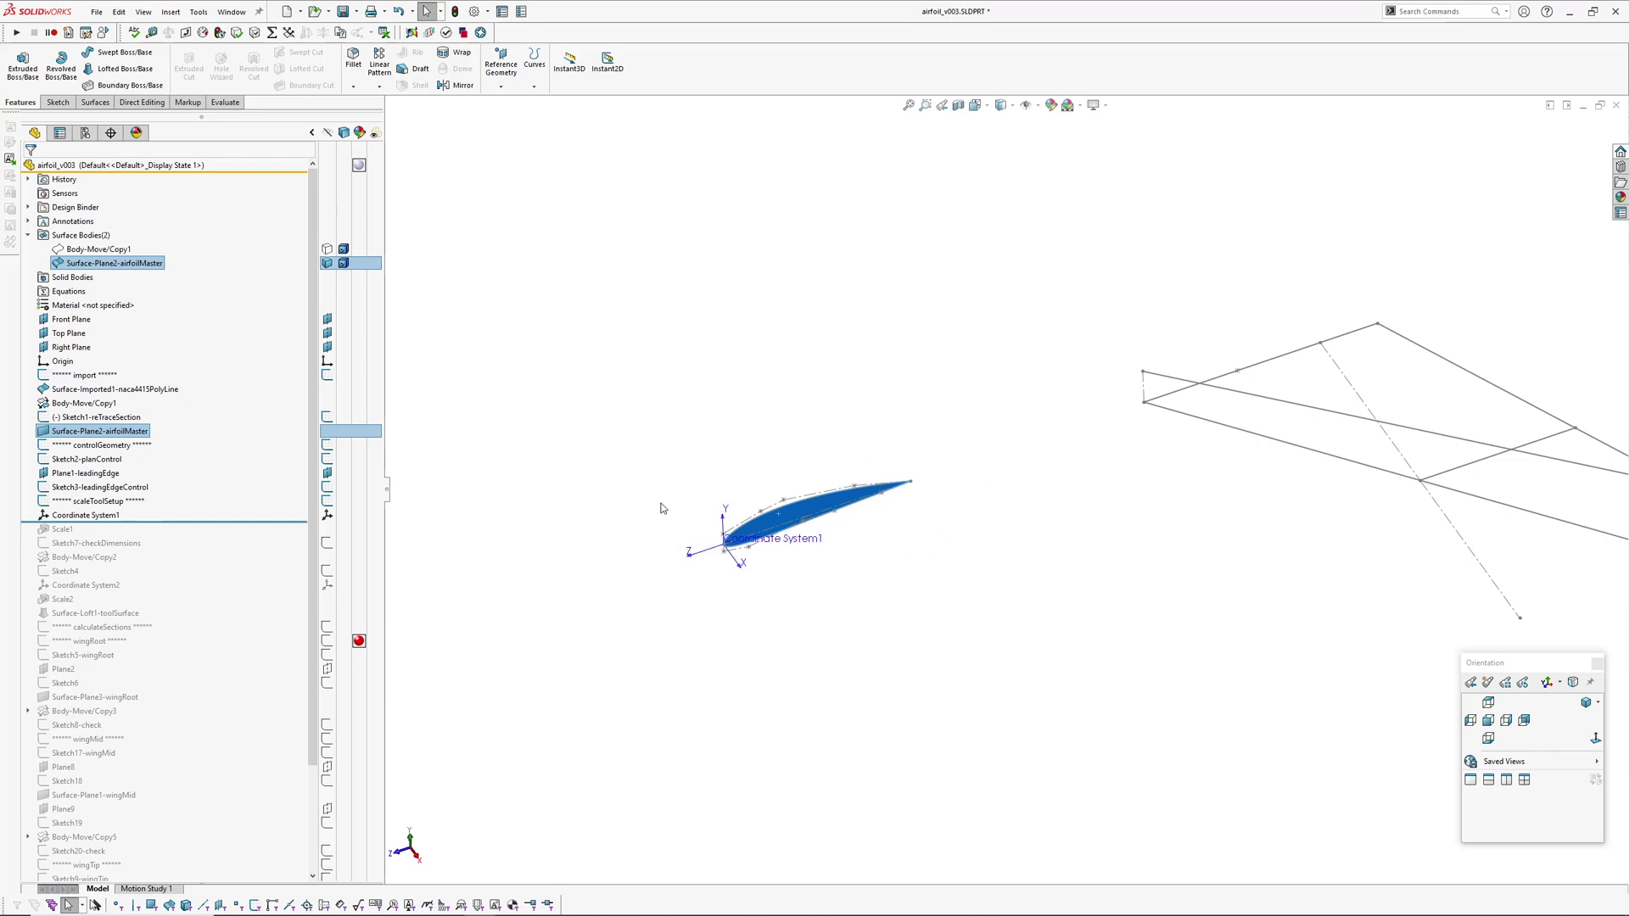
pyautogui.moveTo(820, 628)
pyautogui.mouseDown(button='middle')
pyautogui.moveTo(815, 570)
pyautogui.moveTo(766, 580)
pyautogui.mouseUp(button='middle')
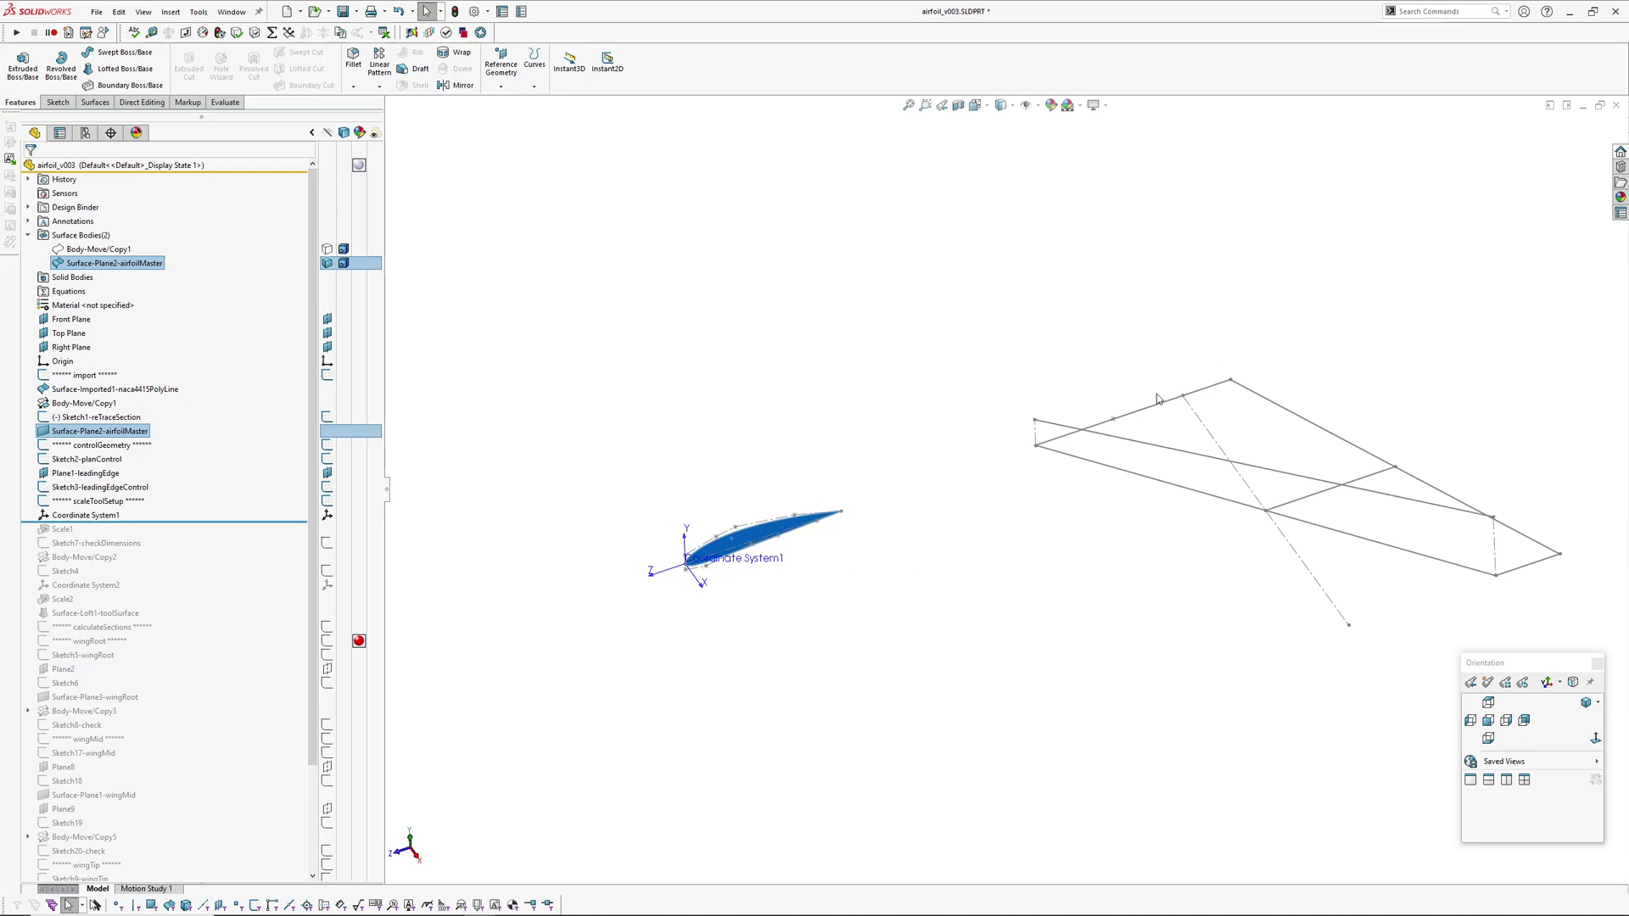
pyautogui.keyDown('ctrl'); pyautogui.moveTo(993, 519); pyautogui.dragTo(957, 490, button='middle'); pyautogui.keyUp('ctrl')
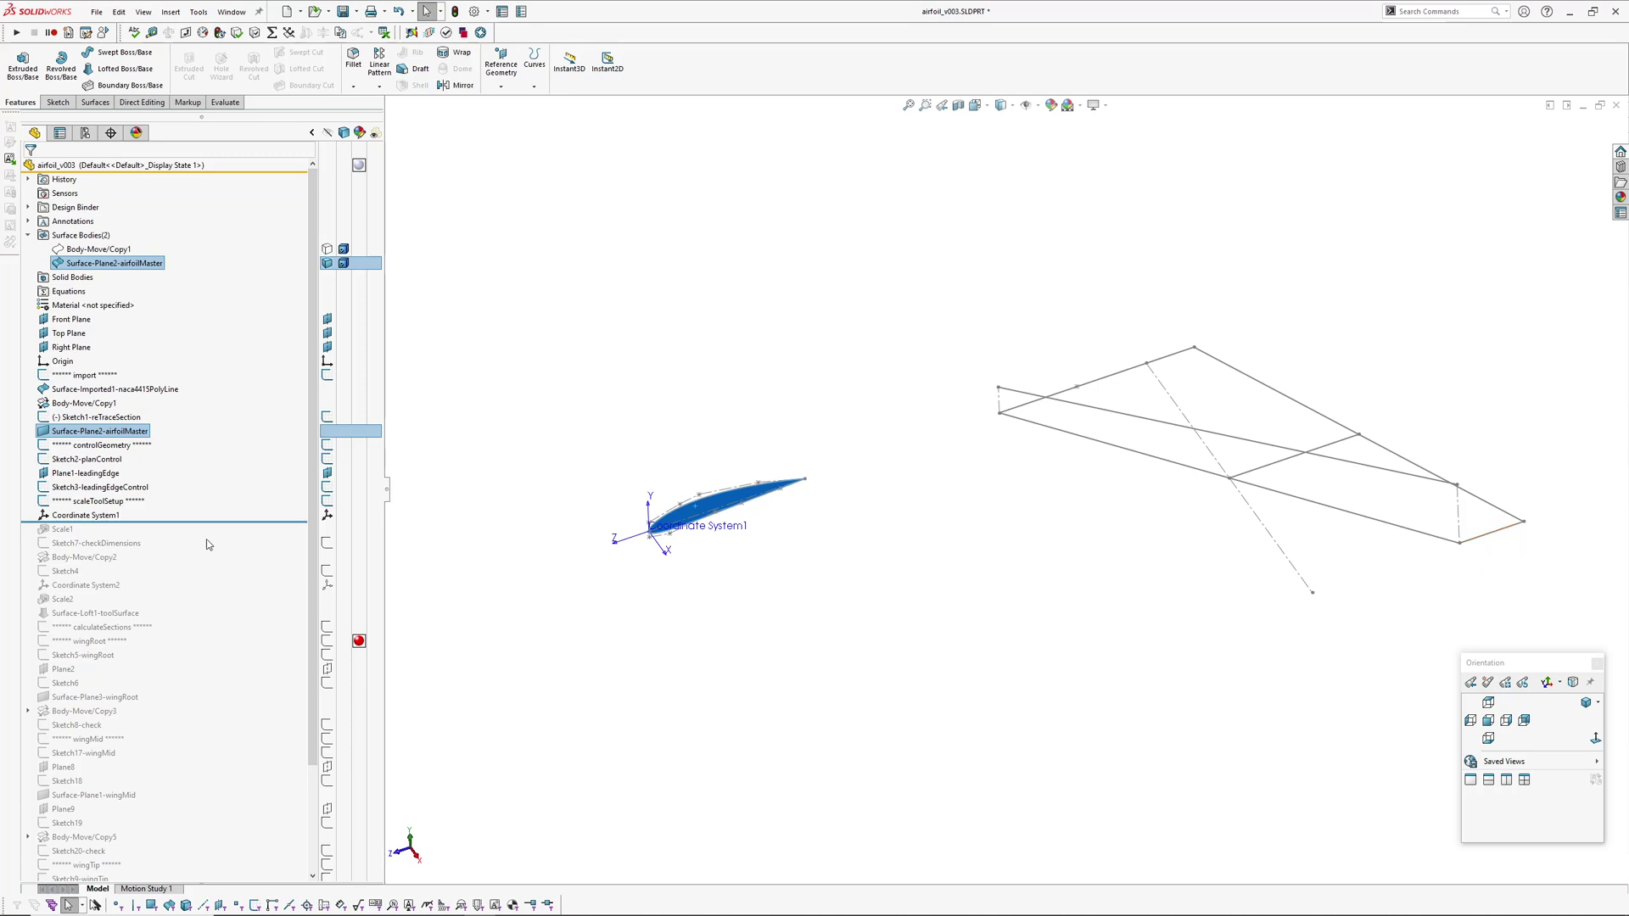
# Highlight Coordinate System1 and examine where its origin sits on the airfoil's leading edge
pyautogui.click(96, 515)
pyautogui.scroll(-5, 648, 556)
pyautogui.moveTo(682, 540); pyautogui.dragTo(720, 431, button='middle')
pyautogui.scroll(-6, 689, 435)
pyautogui.keyDown('ctrl'); pyautogui.moveTo(800, 492); pyautogui.dragTo(736, 533, button='middle'); pyautogui.keyUp('ctrl')
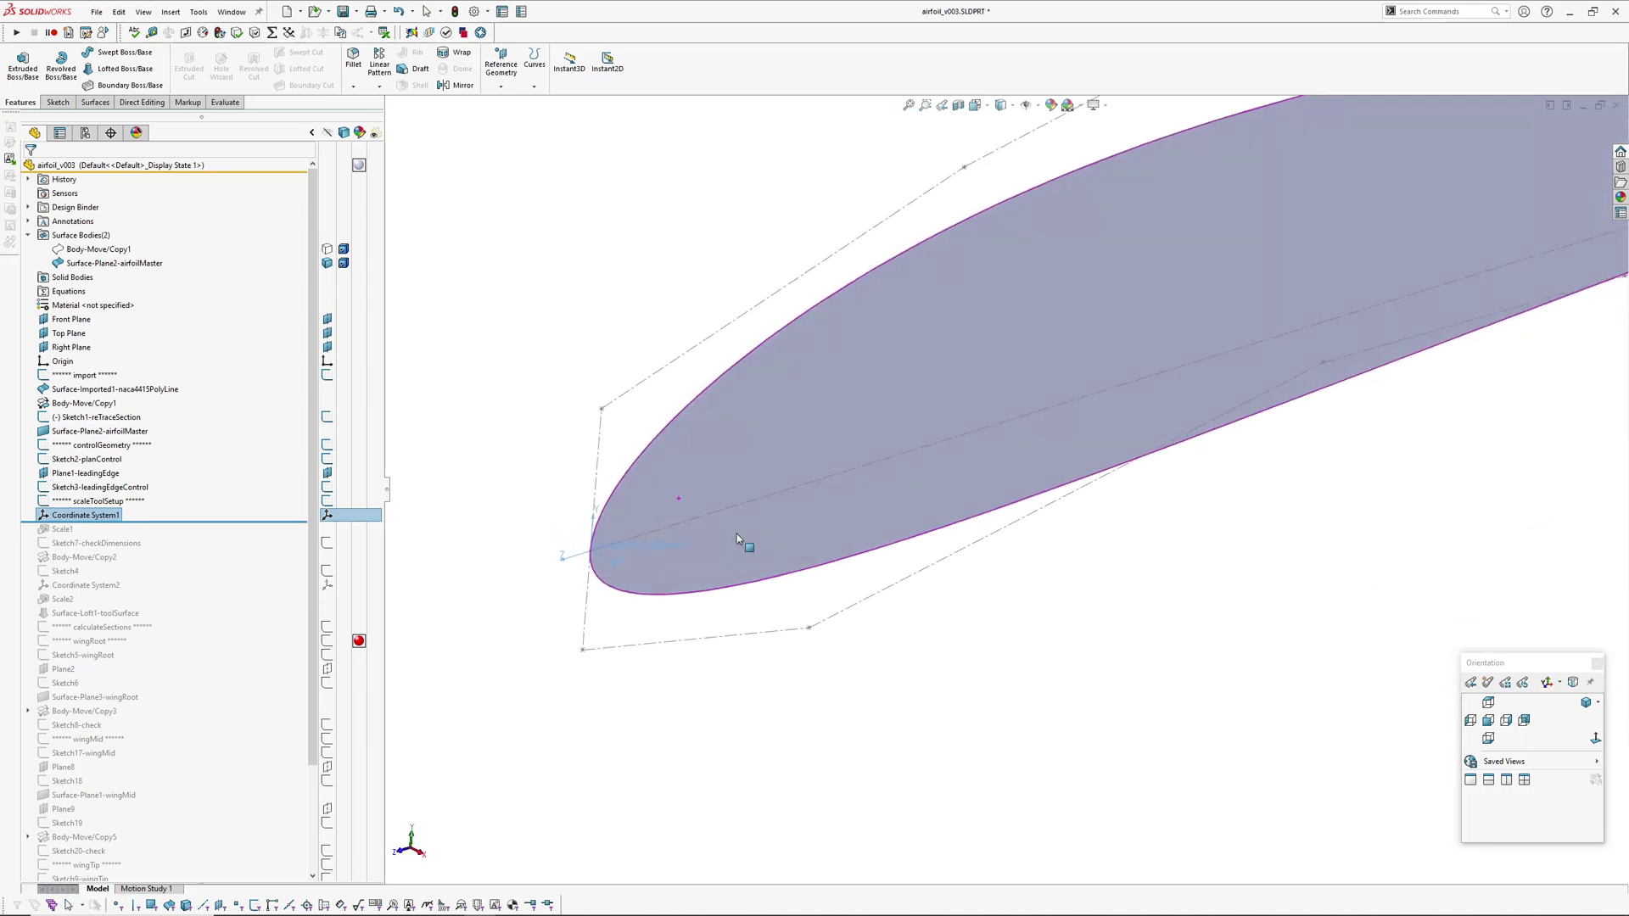
pyautogui.scroll(-3, 534, 589)
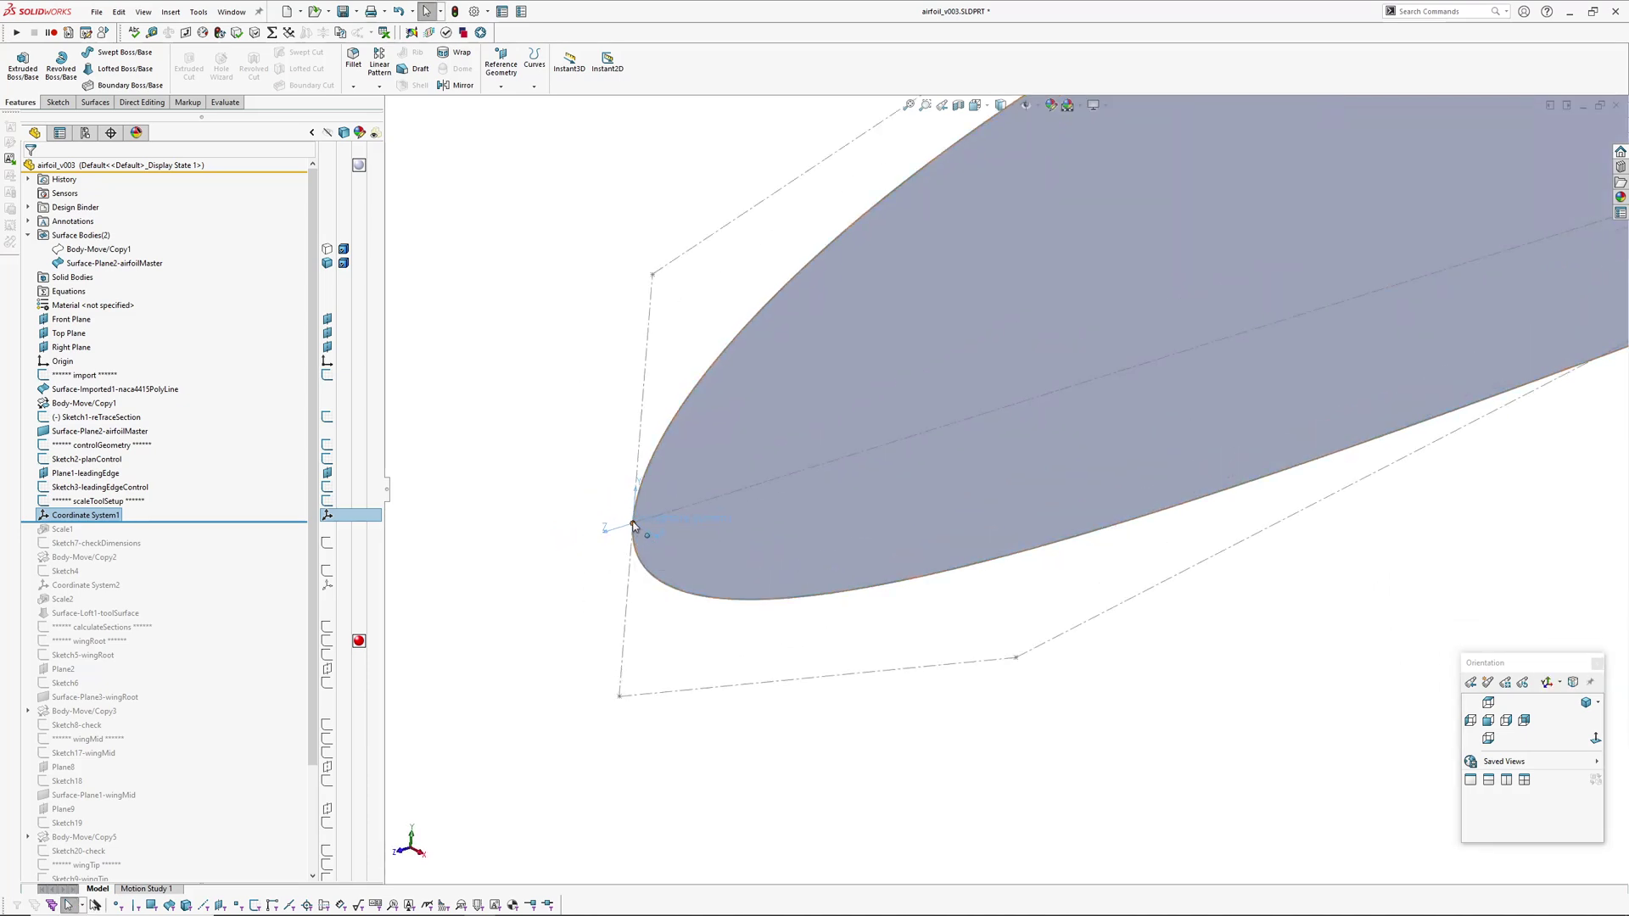
pyautogui.press('f')
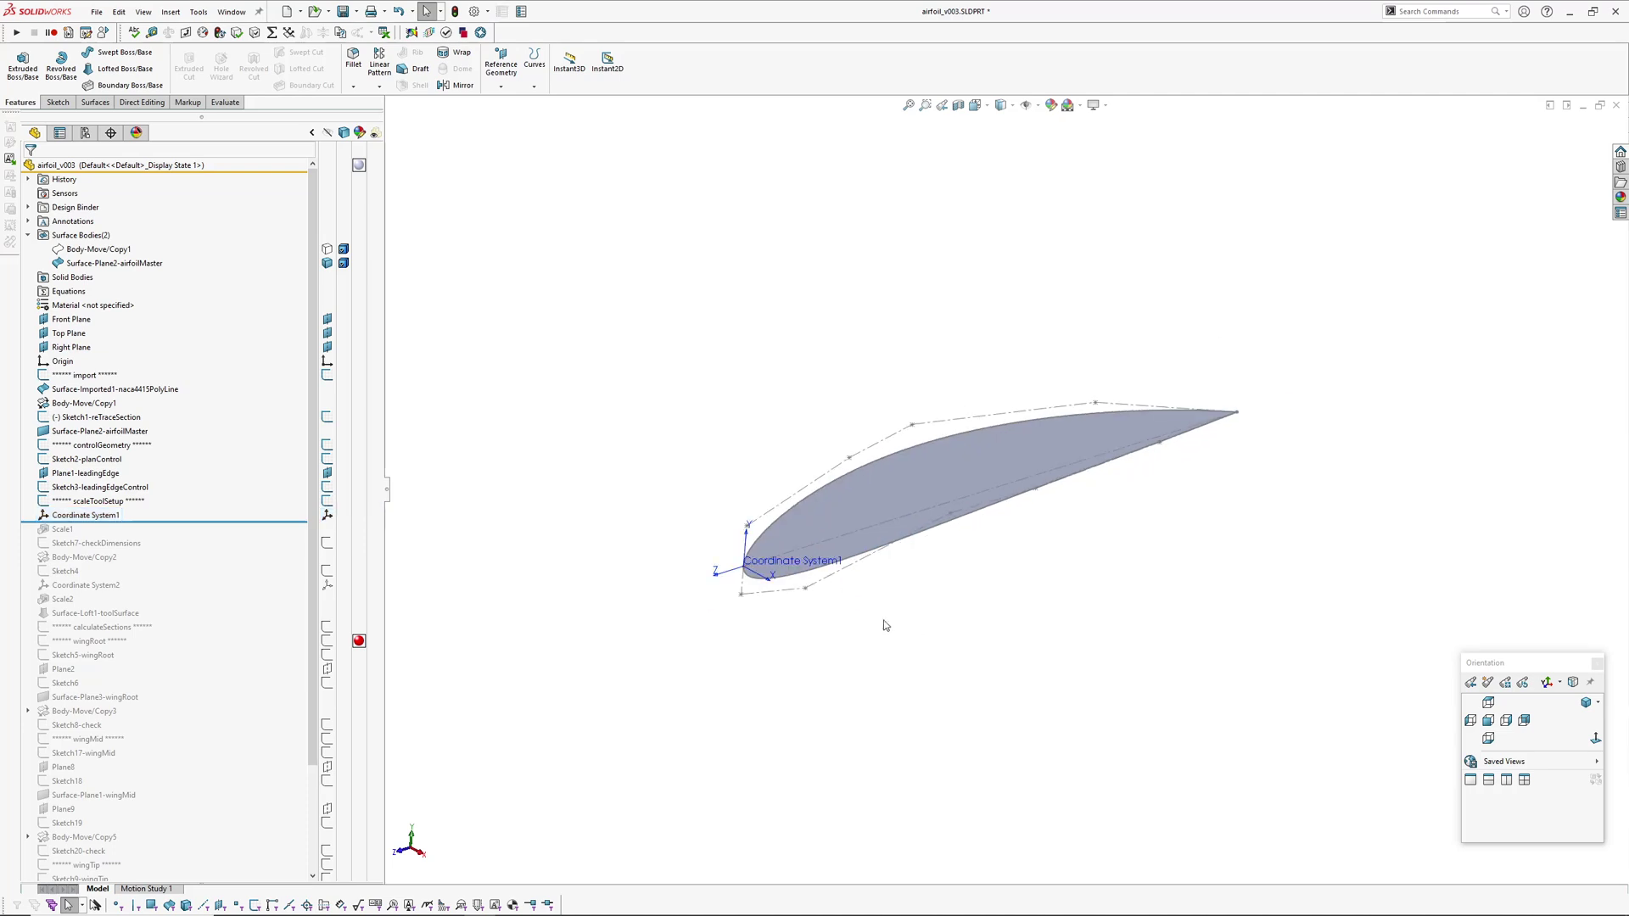
# Roll the history forward to include Scale1 and hide the retrace sketch over the scaled airfoil
pyautogui.moveTo(149, 523); pyautogui.dragTo(149, 536)
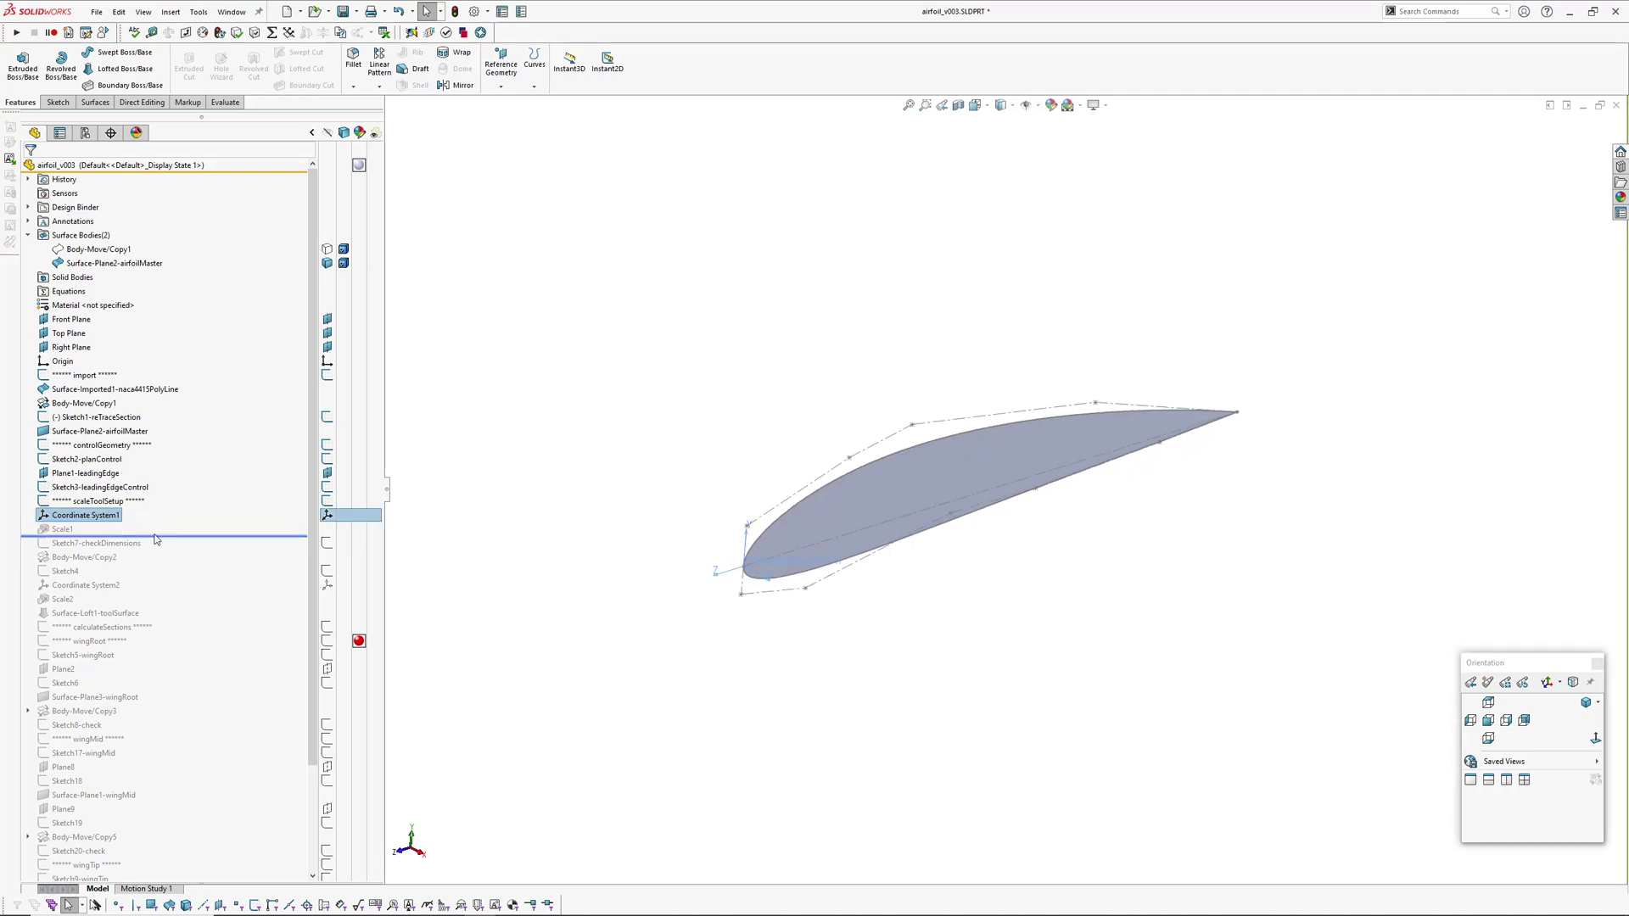
pyautogui.scroll(2, 470, 603)
pyautogui.keyDown('ctrl'); pyautogui.moveTo(578, 593); pyautogui.dragTo(545, 622, button='middle'); pyautogui.keyUp('ctrl')
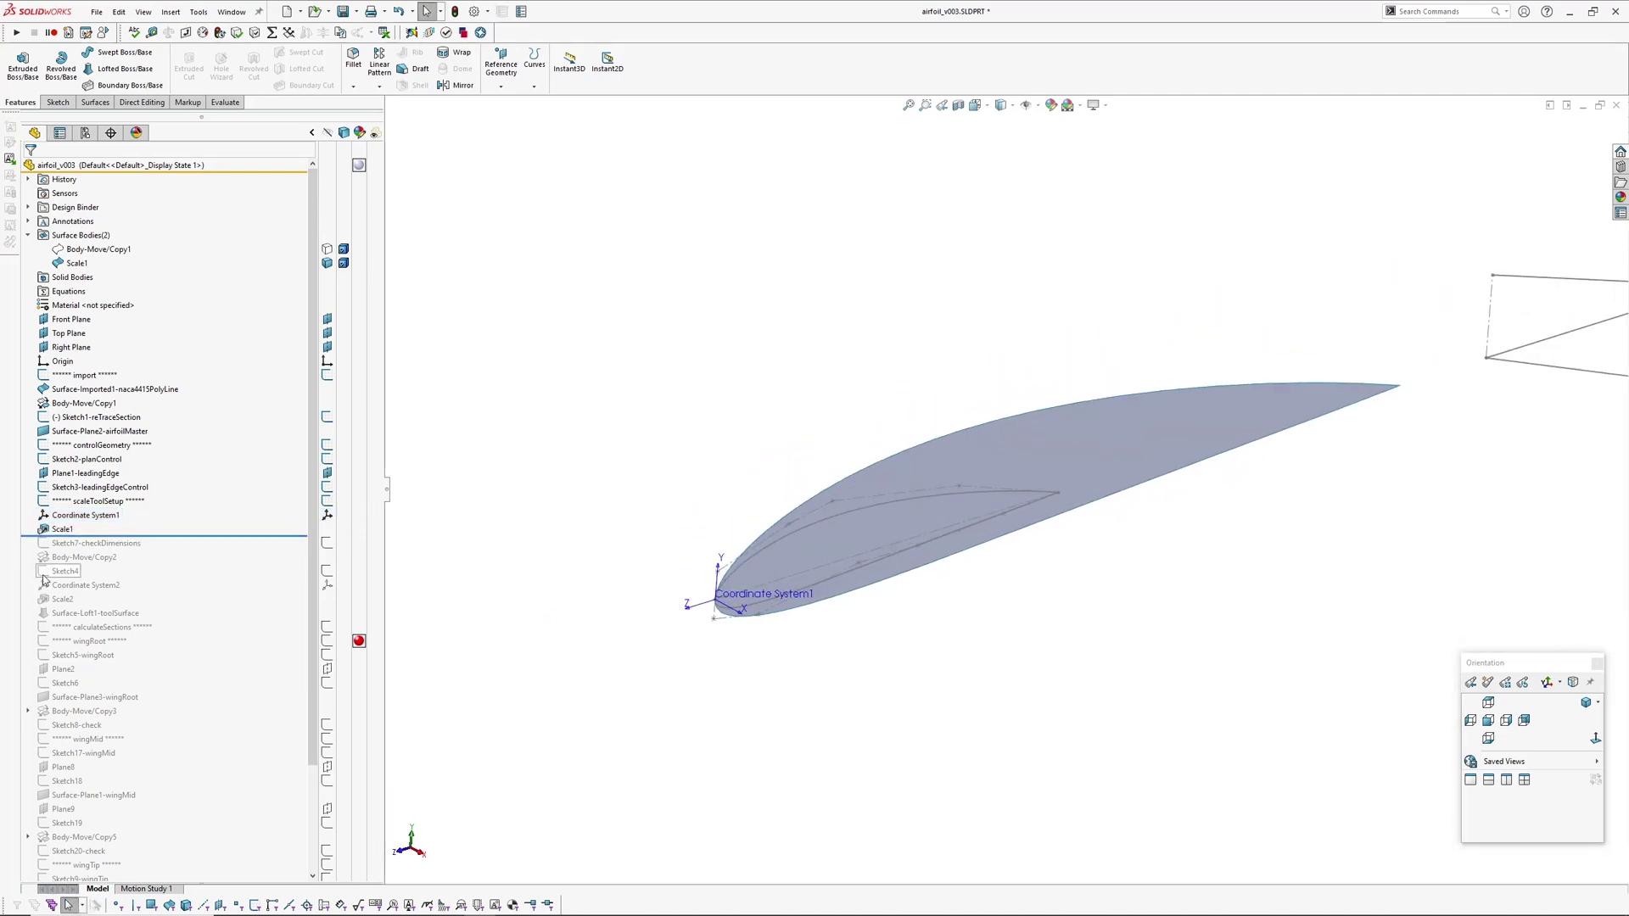
pyautogui.click(85, 459)
pyautogui.click(479, 428)
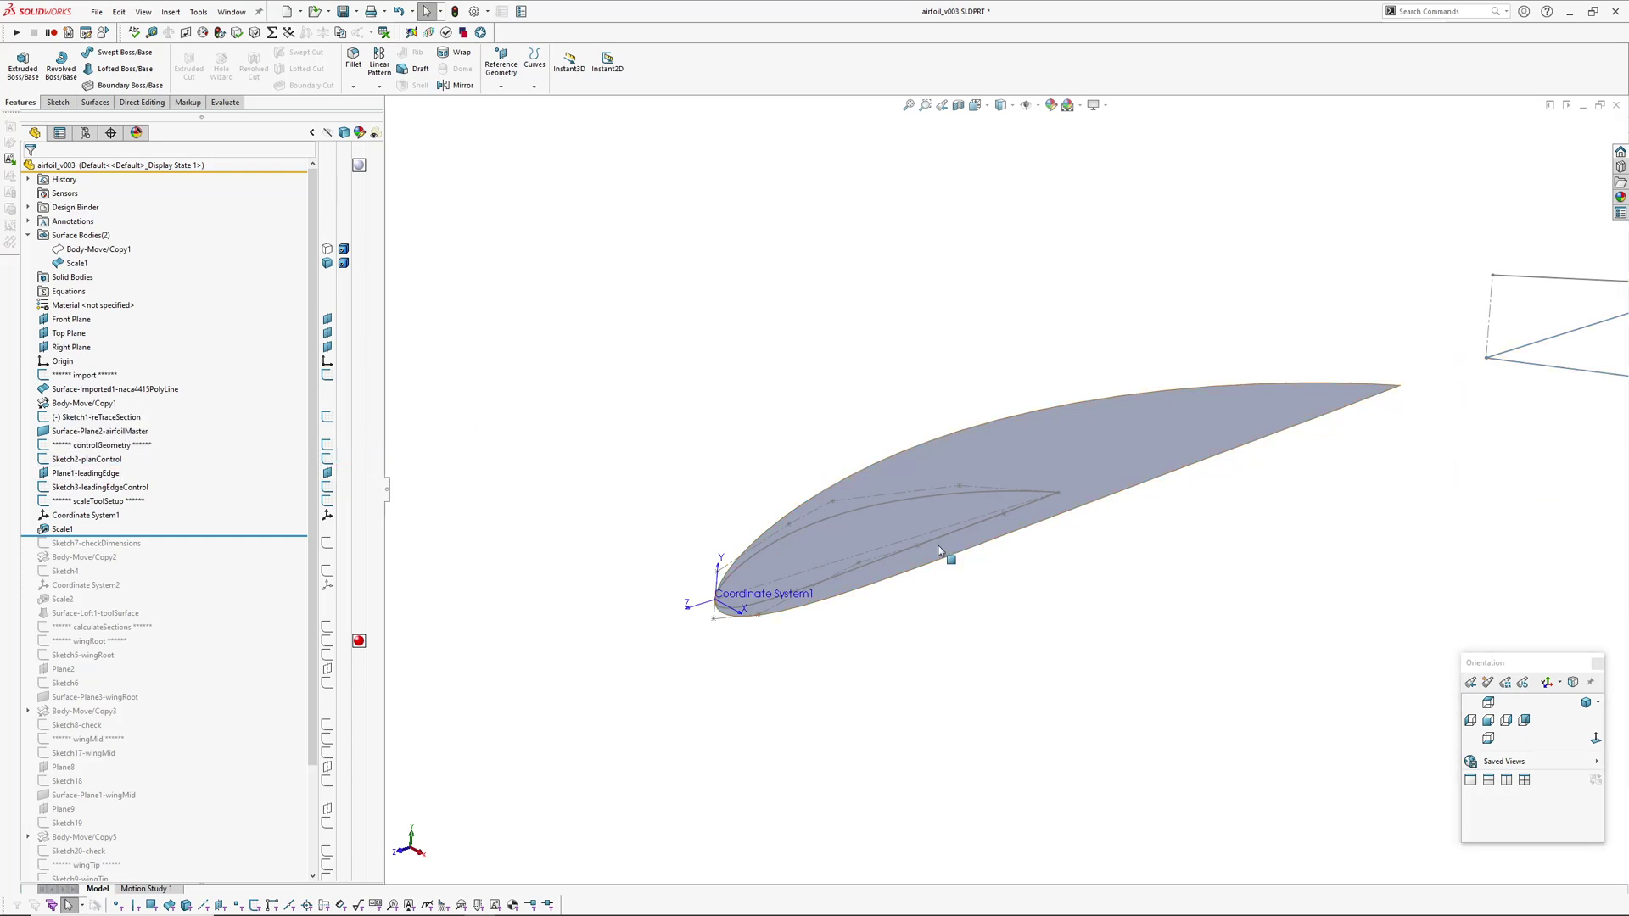
pyautogui.click(910, 497)
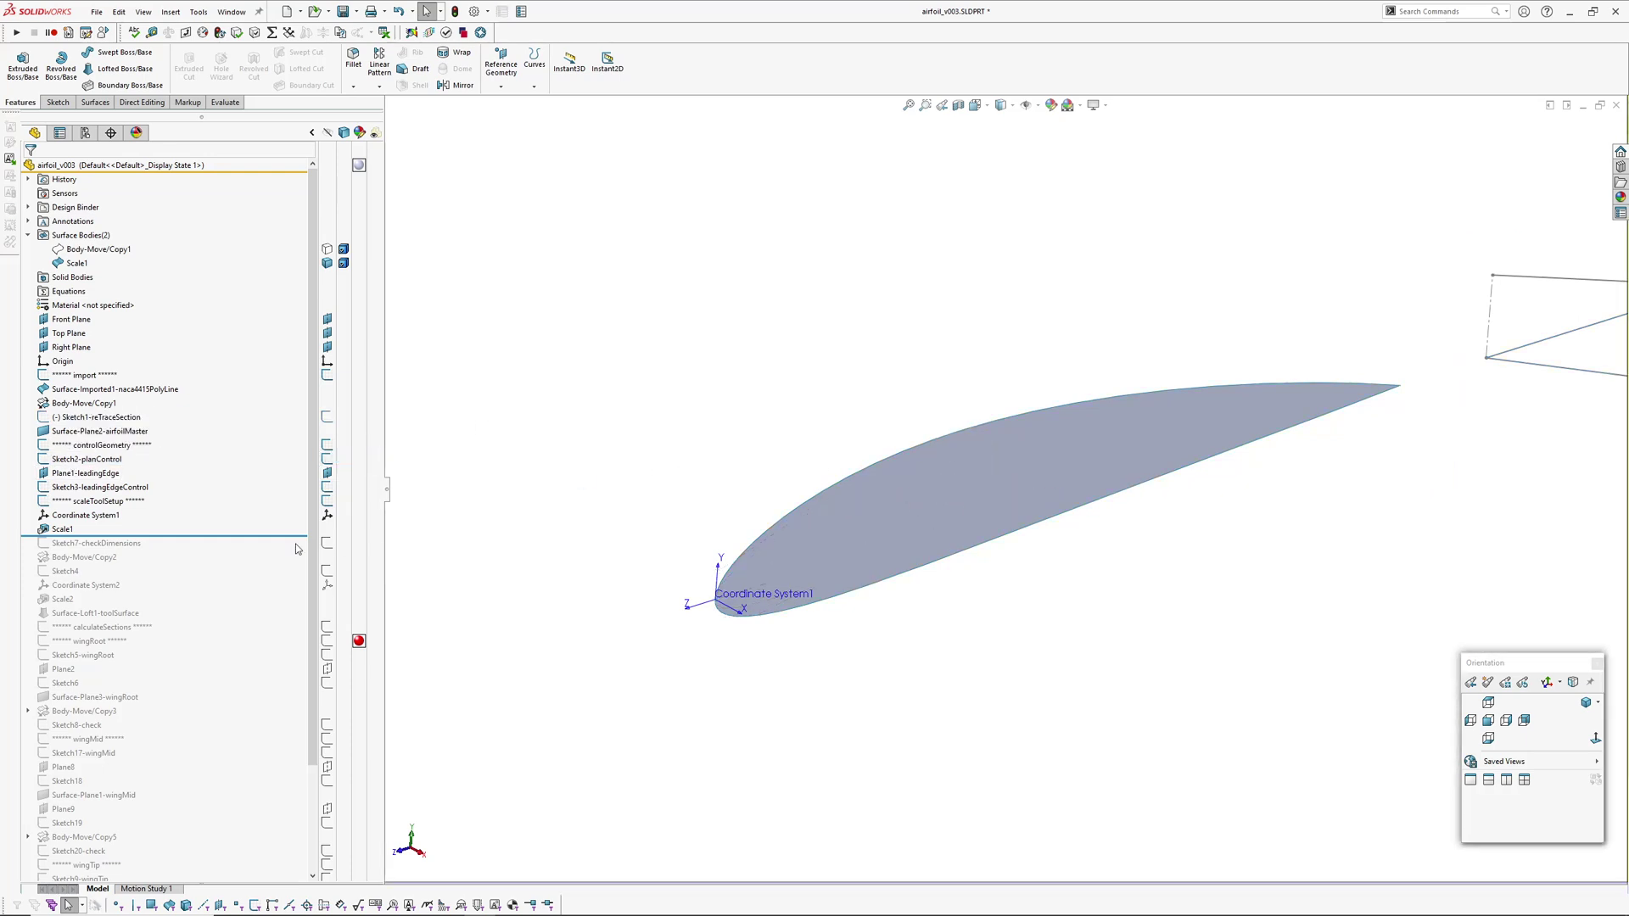
# Open the Scale1 feature's definition to review its body, scaling reference and factor, and accept it without changes
pyautogui.click(65, 529)
pyautogui.click(62, 490)
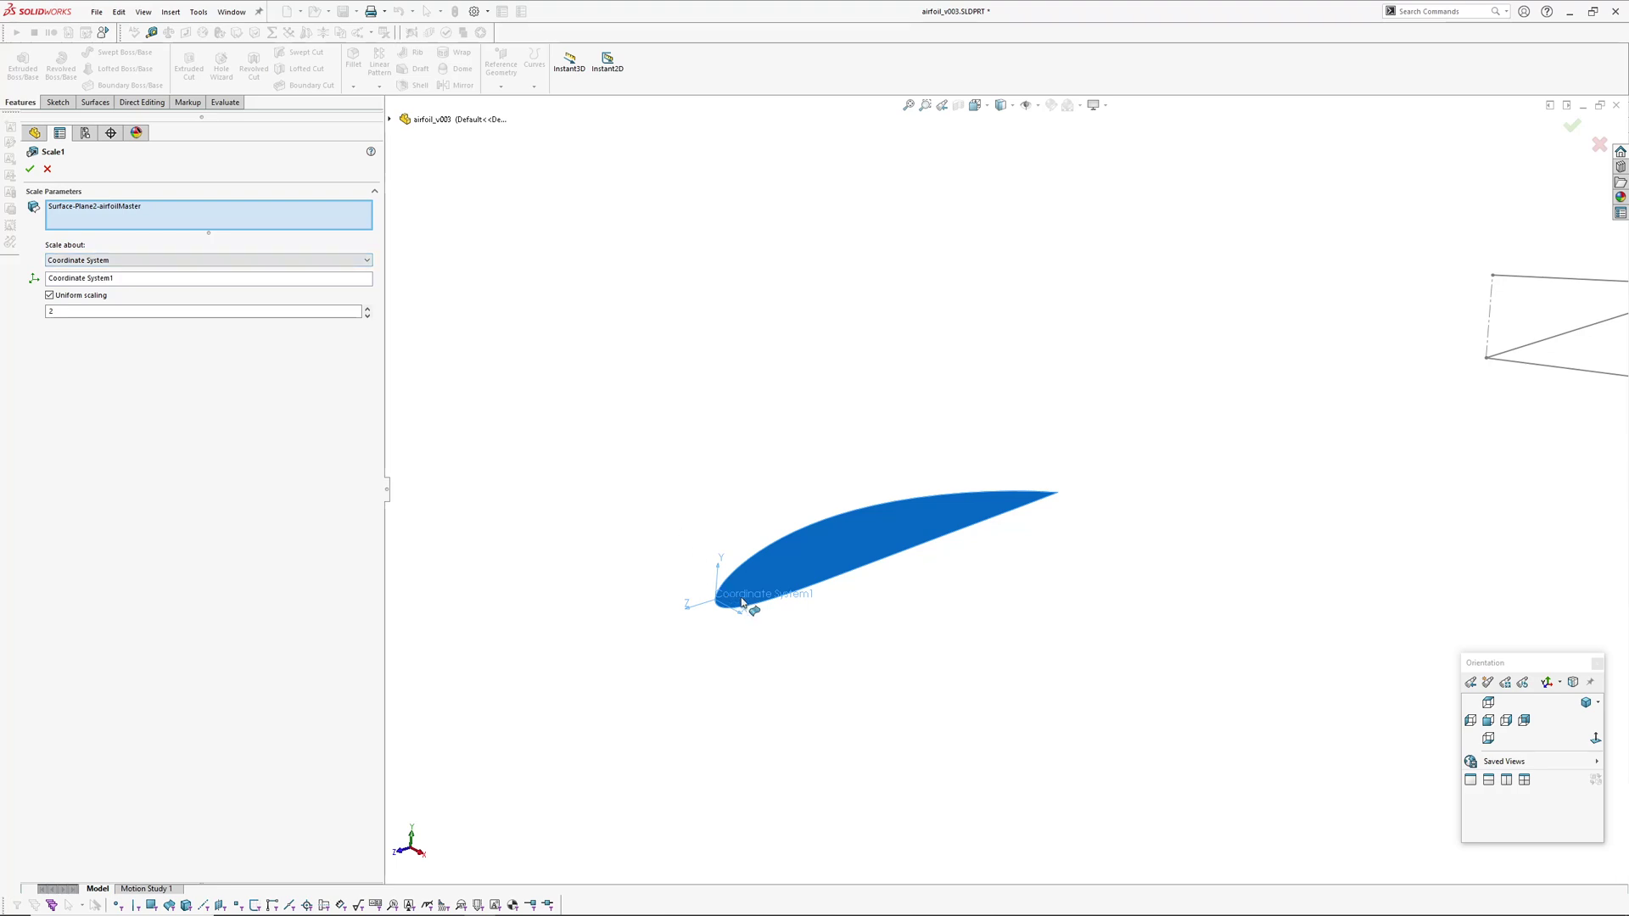
pyautogui.click(31, 170)
# Compare the scaled airfoil surface with the root chord line of the wing planform
pyautogui.moveTo(774, 676)
pyautogui.mouseDown(button='middle')
pyautogui.moveTo(955, 648)
pyautogui.moveTo(934, 553)
pyautogui.moveTo(861, 559)
pyautogui.mouseUp(button='middle')
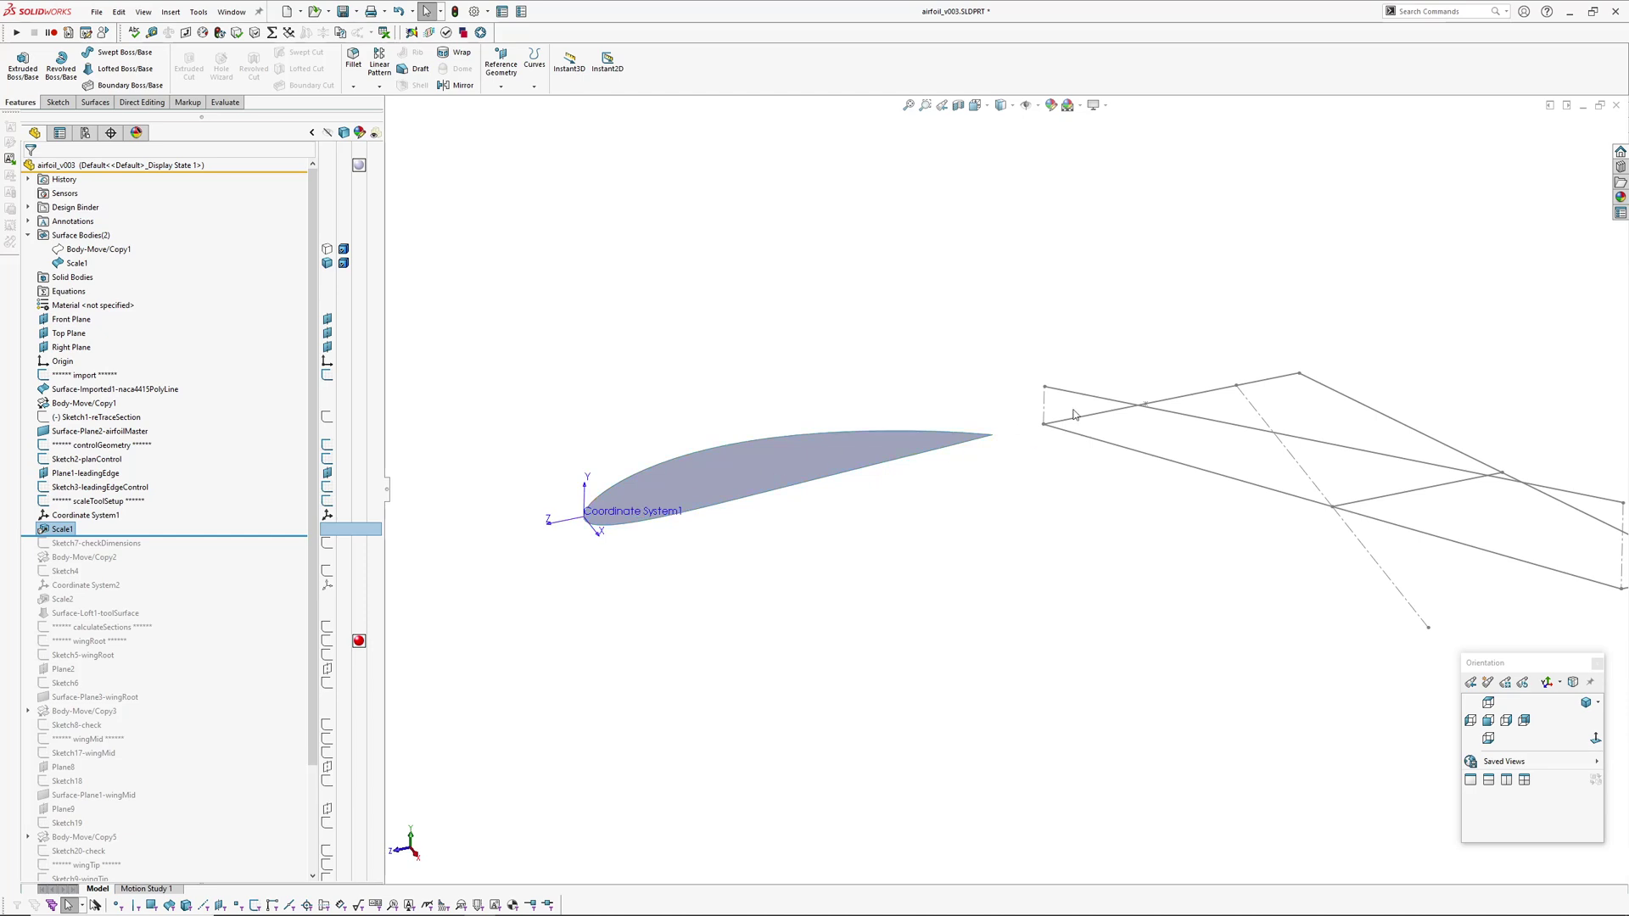
pyautogui.click(1272, 380)
pyautogui.click(1094, 527)
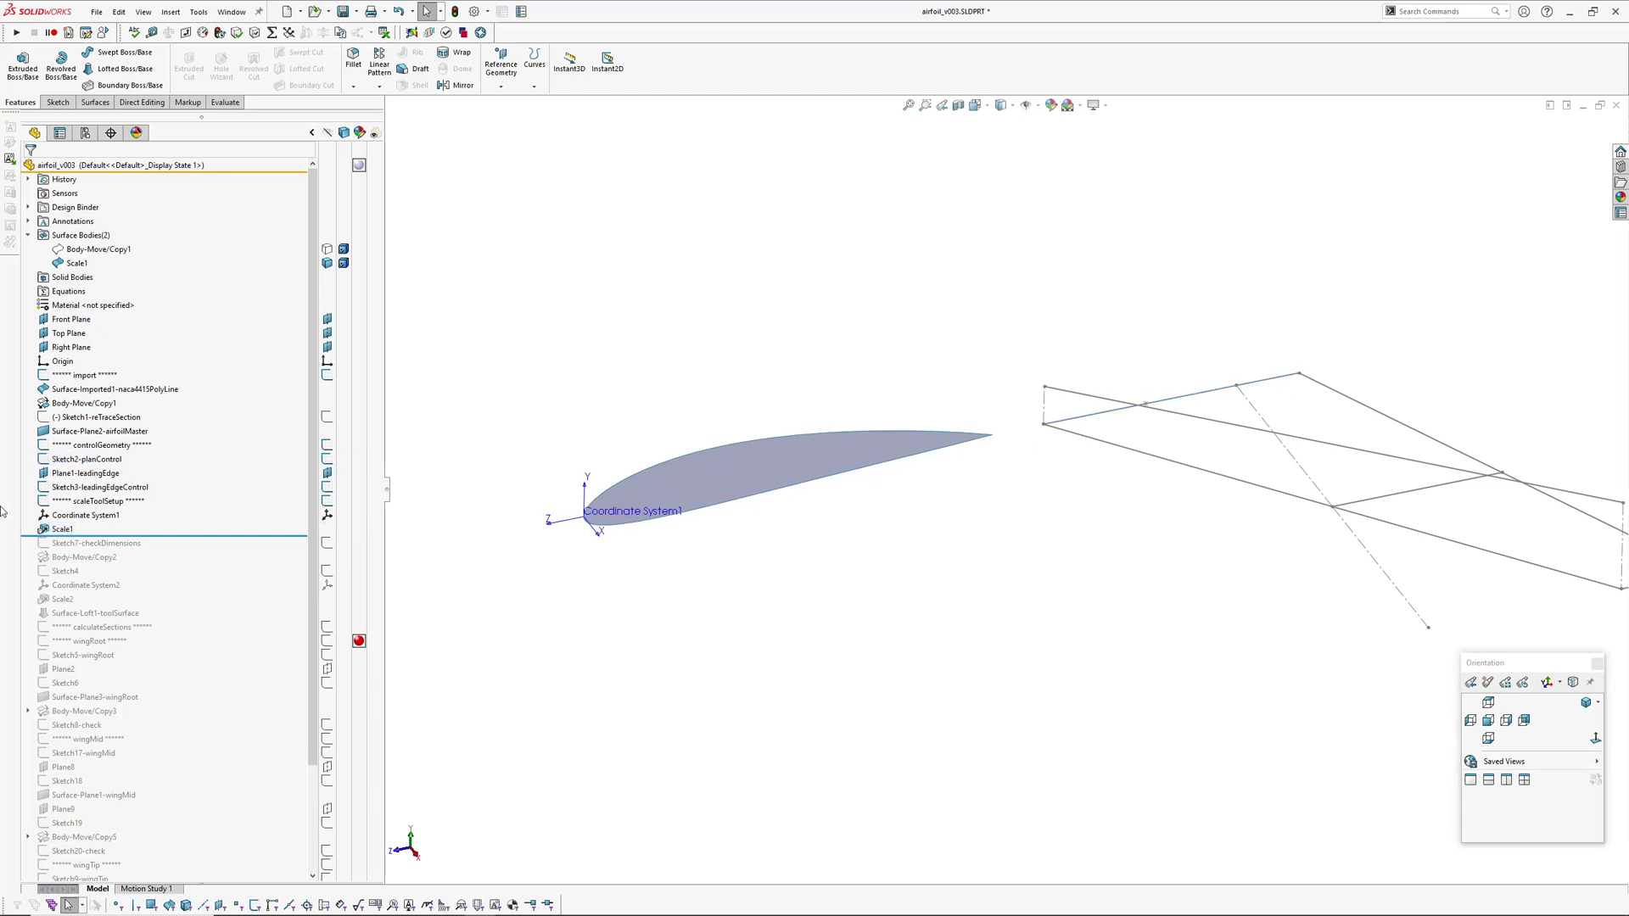
# Roll the history forward to include Sketch7-checkDimensions and display its chord and thickness dimensions on the scaled airfoil
pyautogui.moveTo(193, 536); pyautogui.dragTo(193, 550)
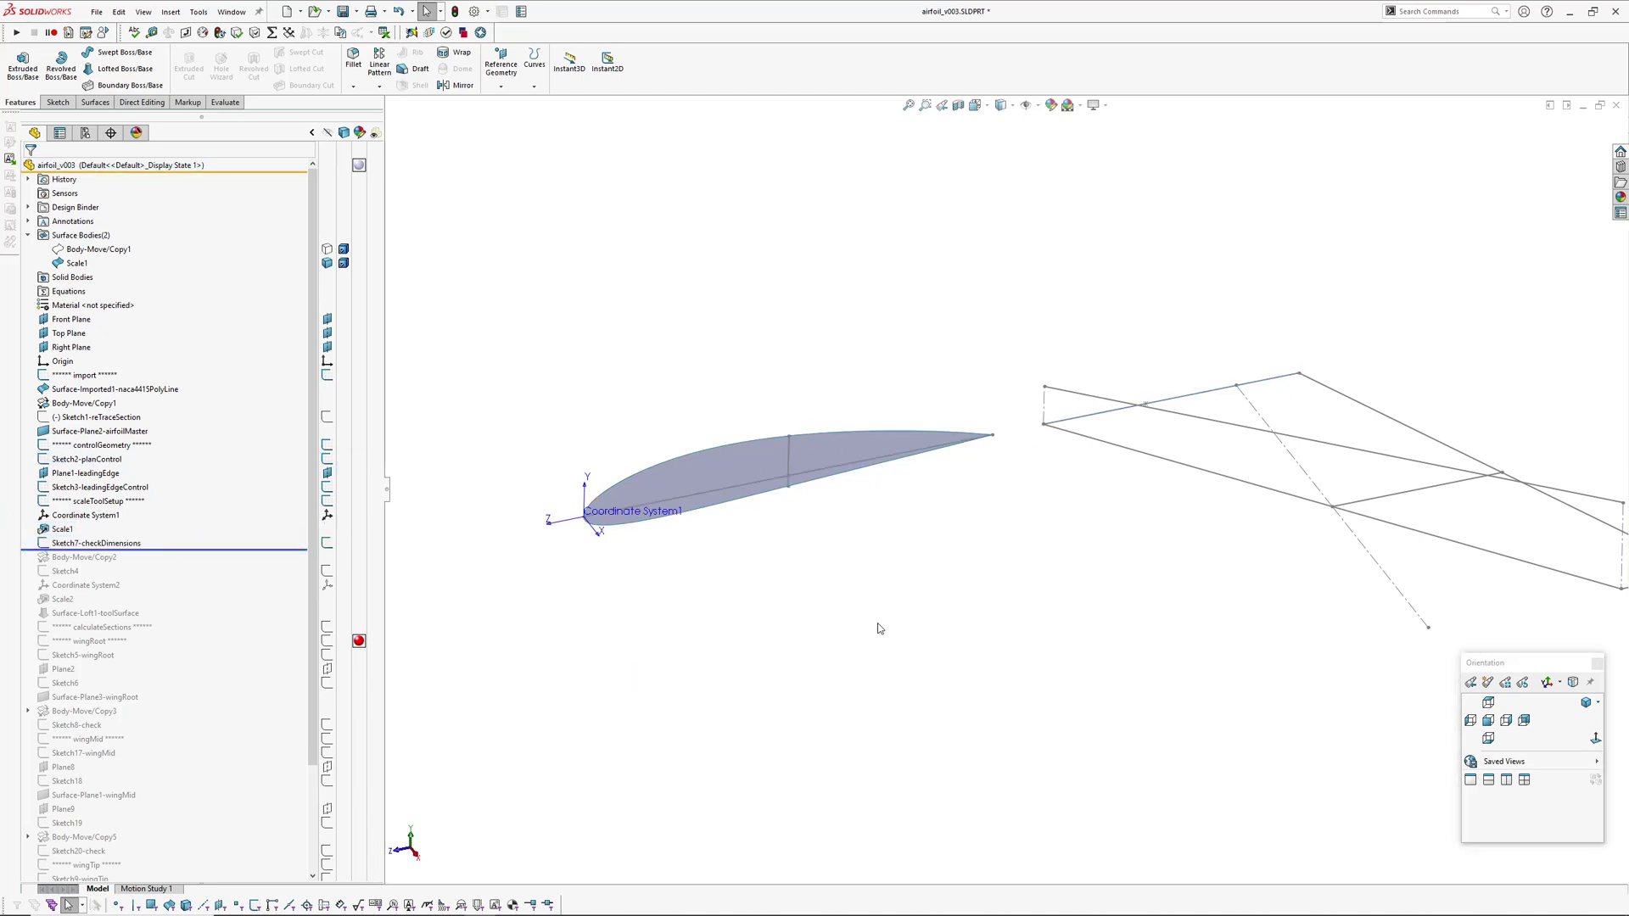
pyautogui.scroll(-1, 704, 601)
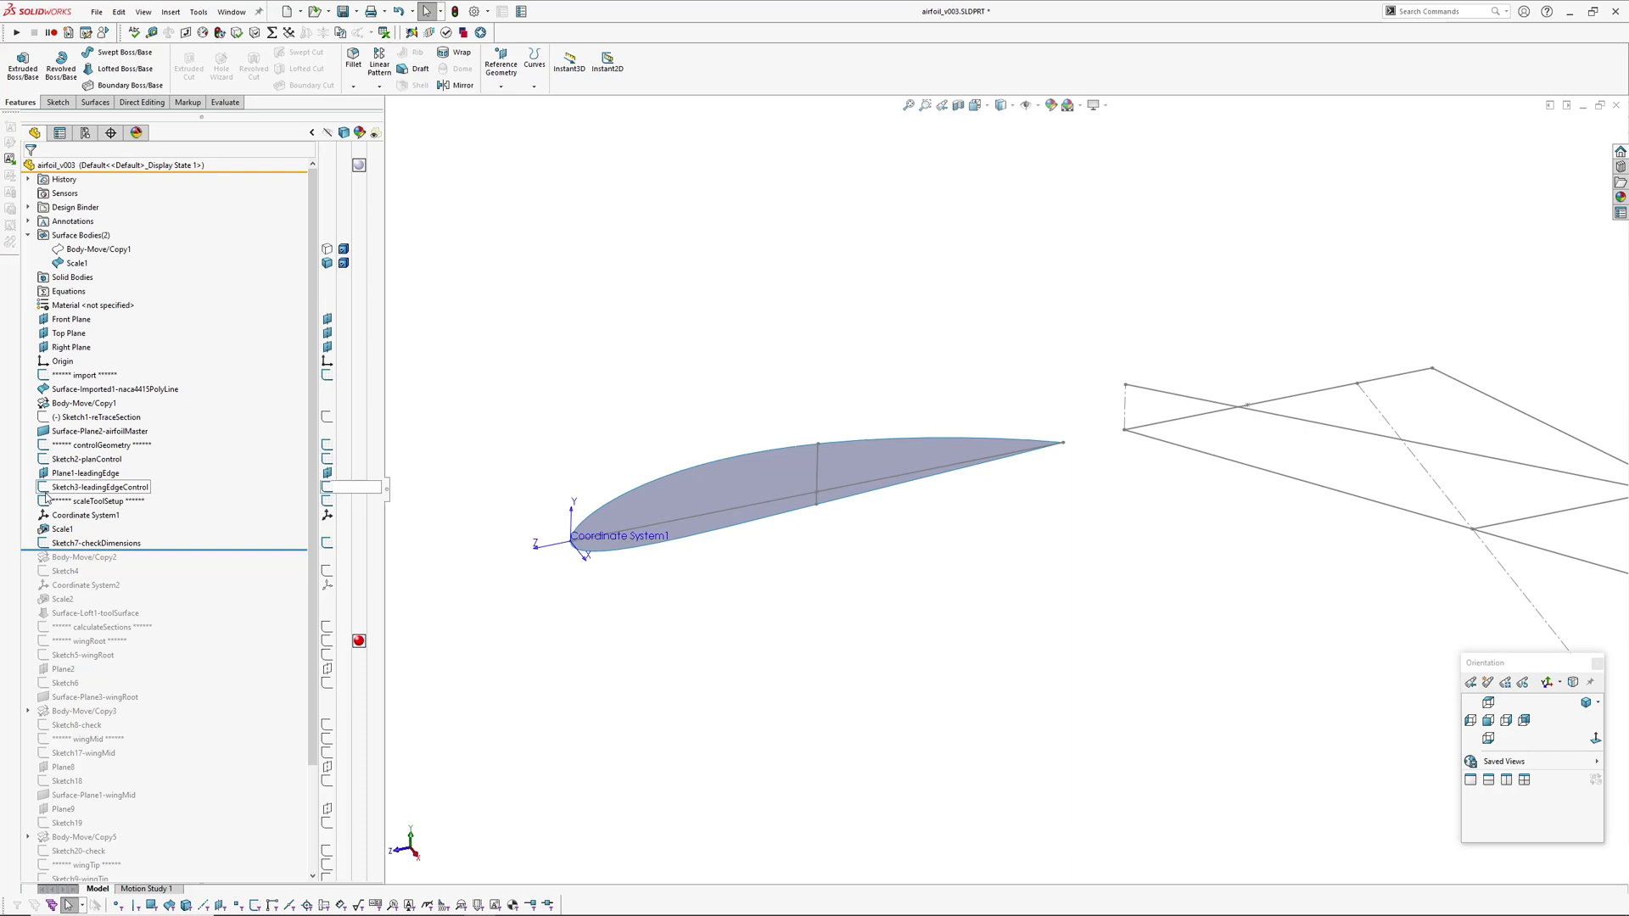
pyautogui.doubleClick(86, 545)
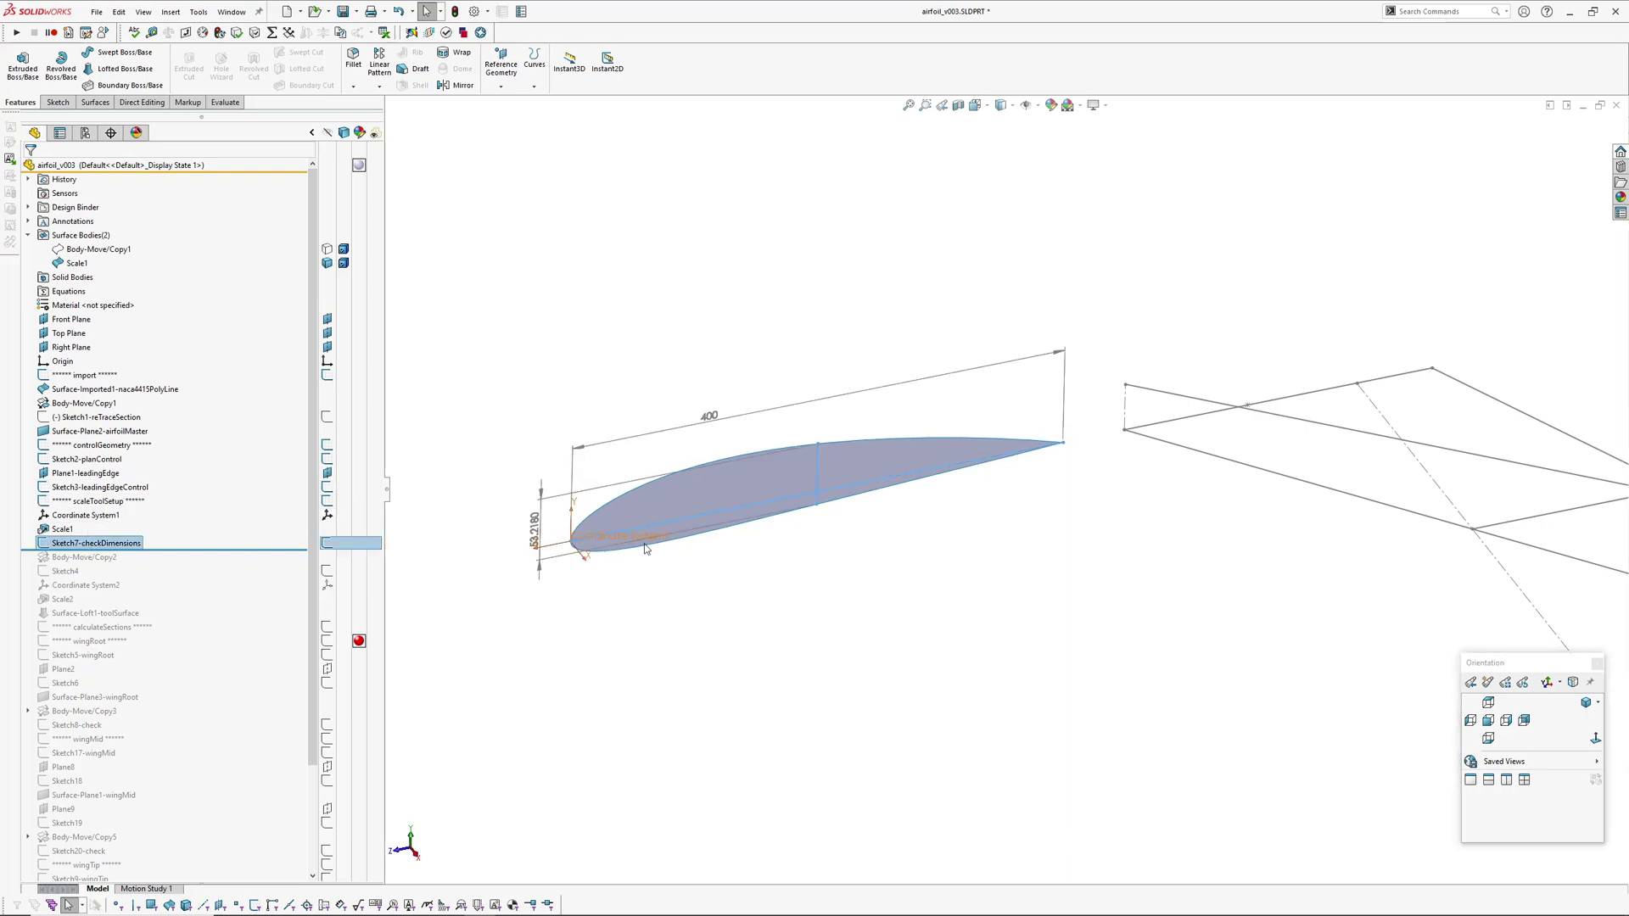
pyautogui.scroll(-3, 573, 551)
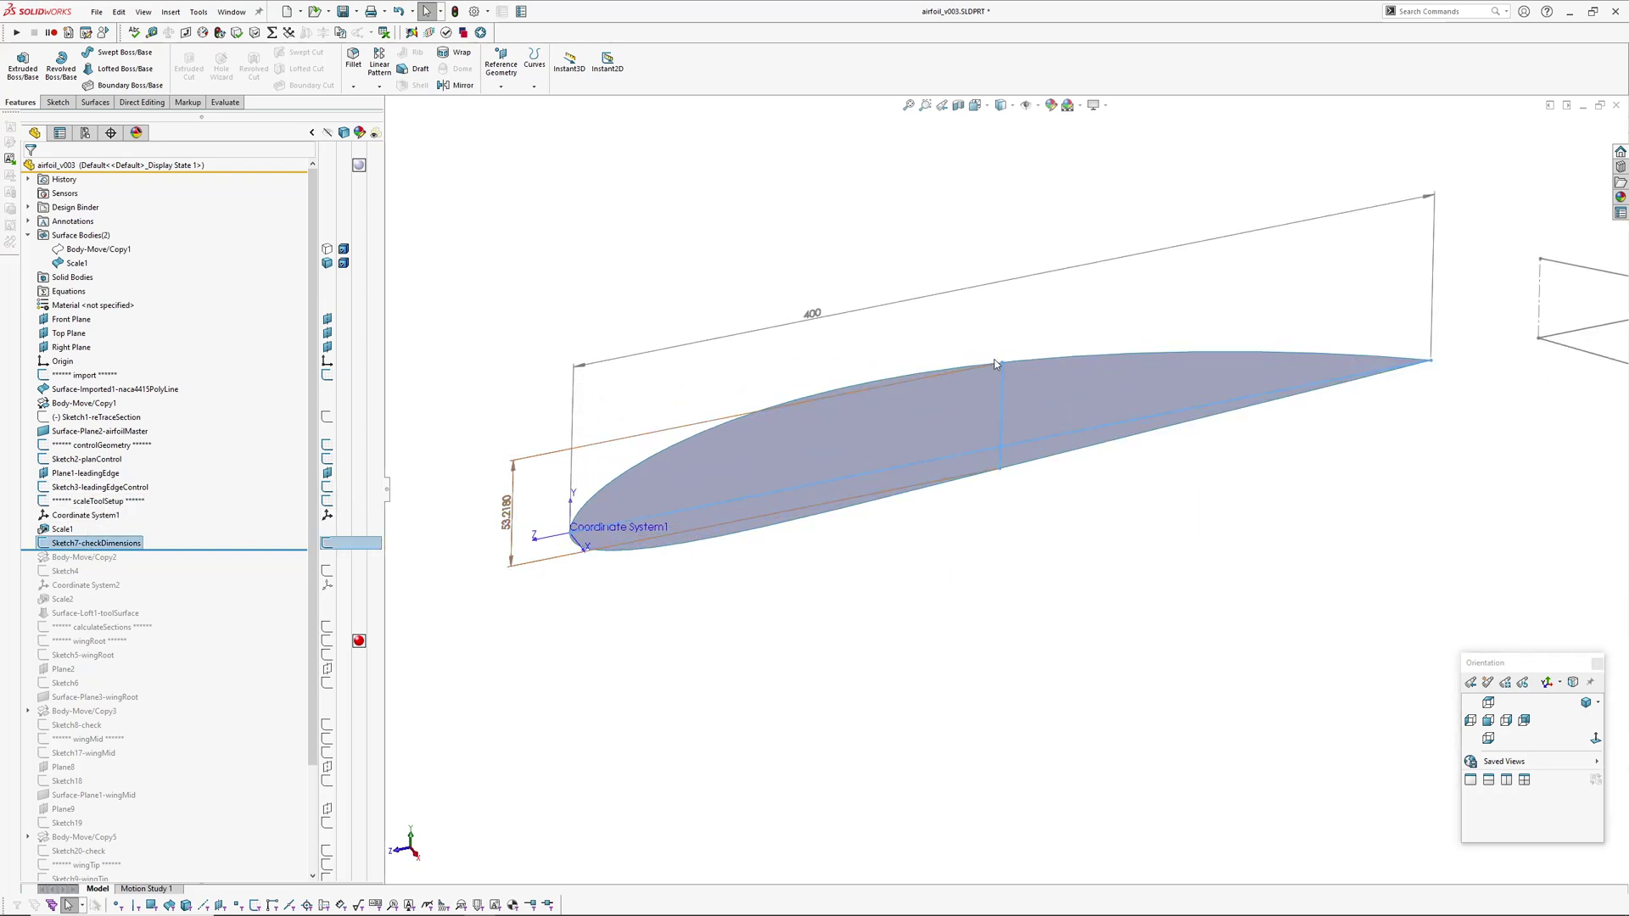
pyautogui.moveTo(996, 363); pyautogui.dragTo(1022, 364, button='middle')
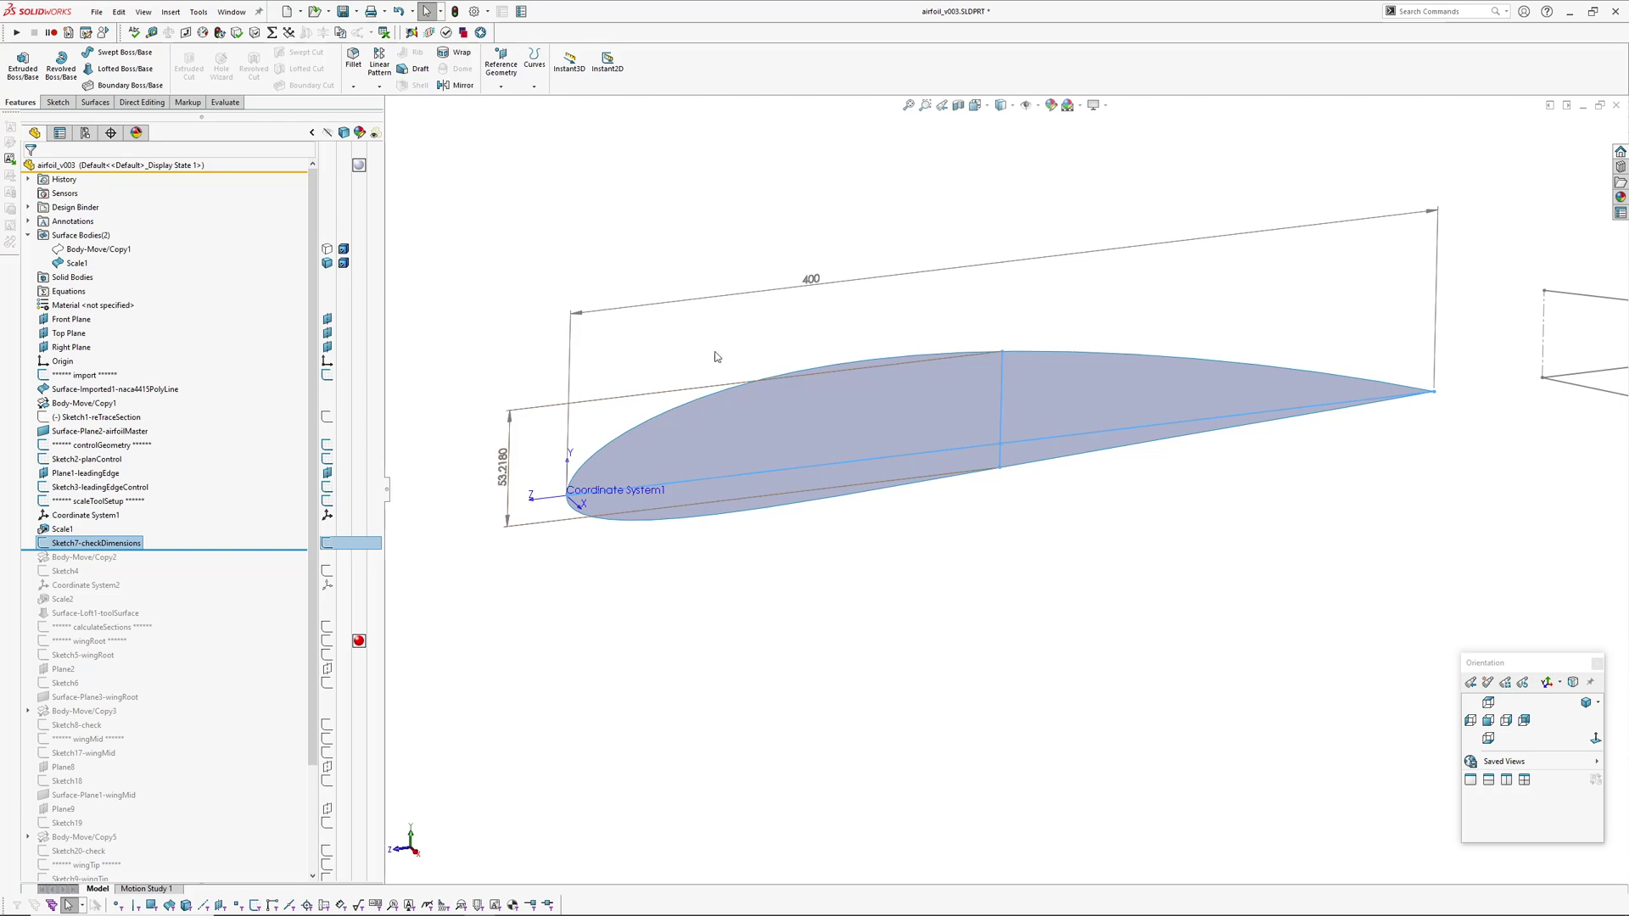
# Open Sketch7-checkDimensions for editing and inspect the relations of its chord line
pyautogui.click(1186, 700)
pyautogui.click(103, 544)
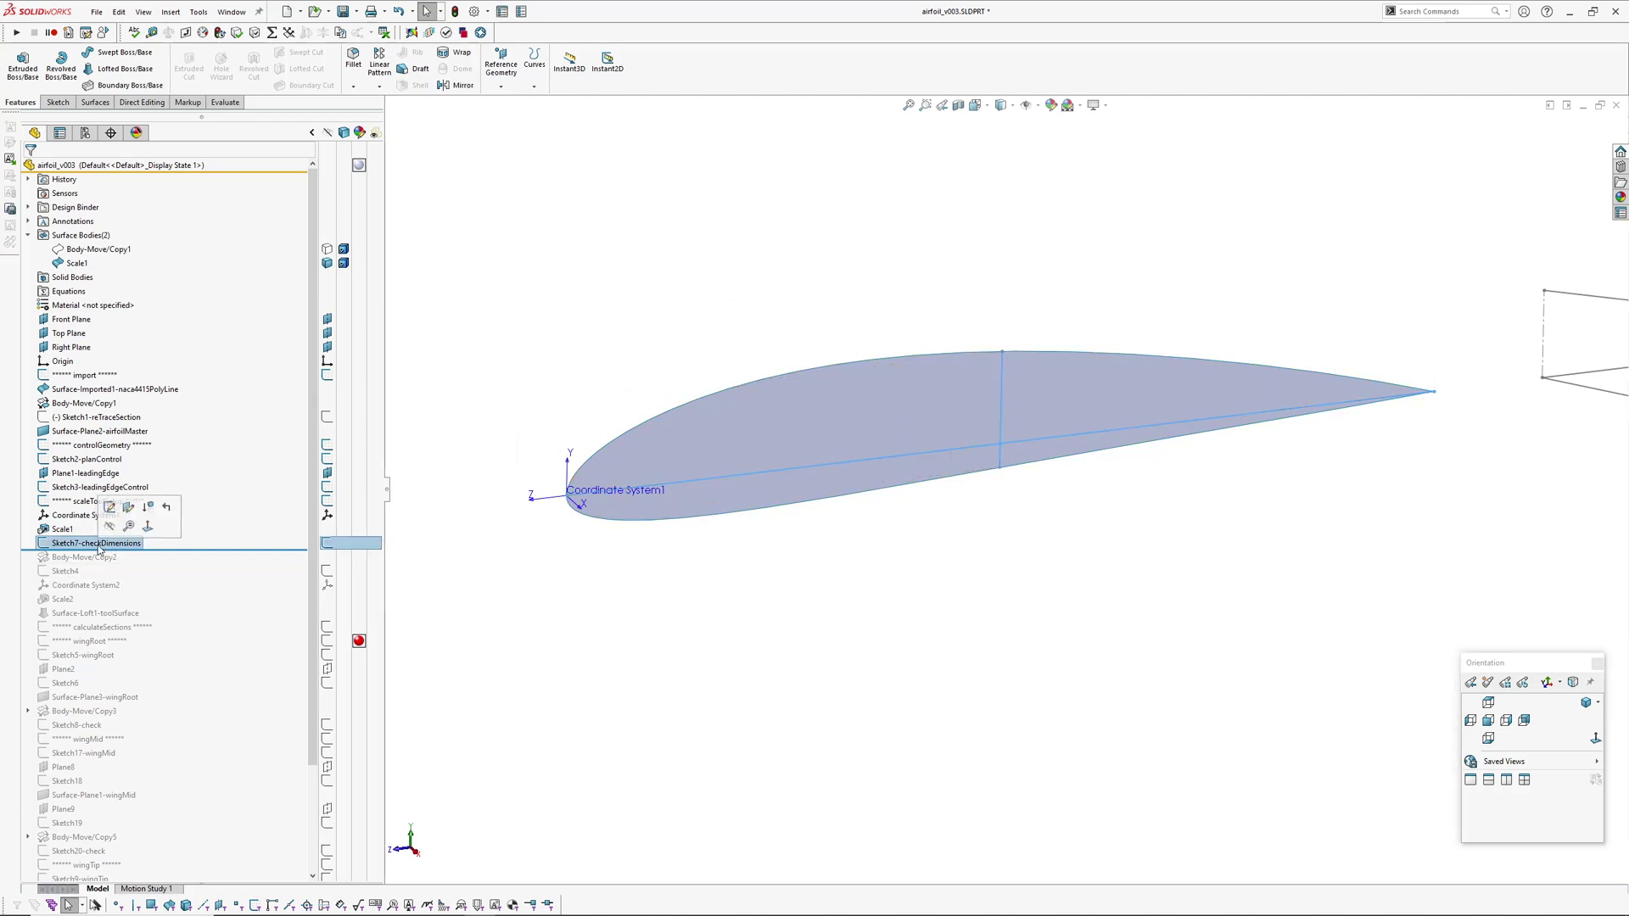
pyautogui.click(110, 508)
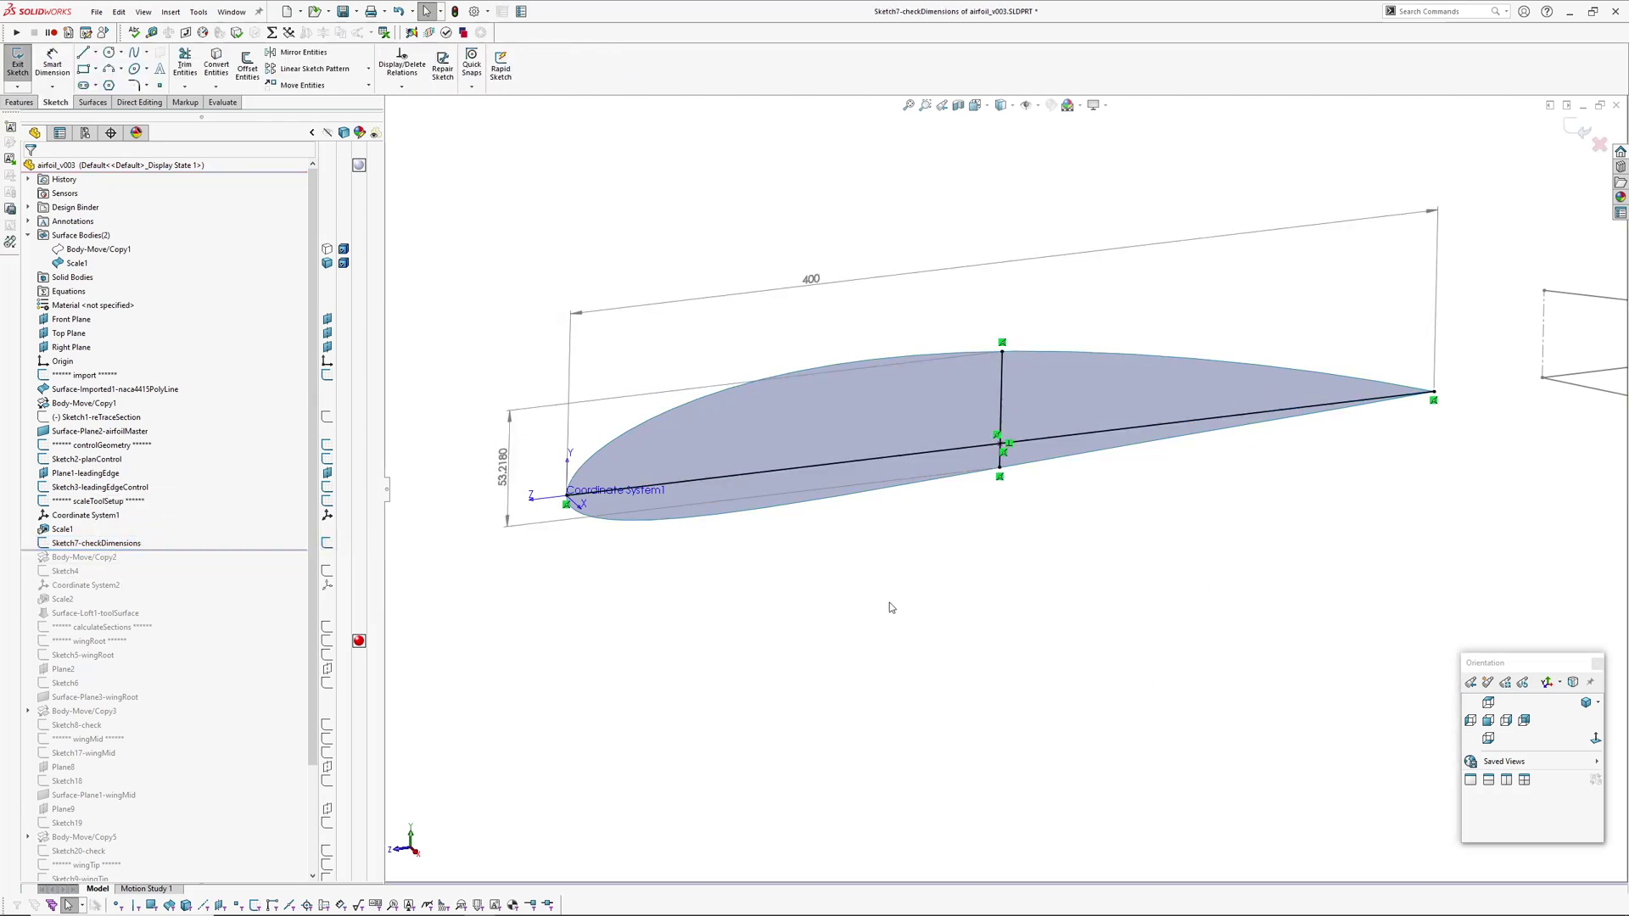
pyautogui.click(885, 456)
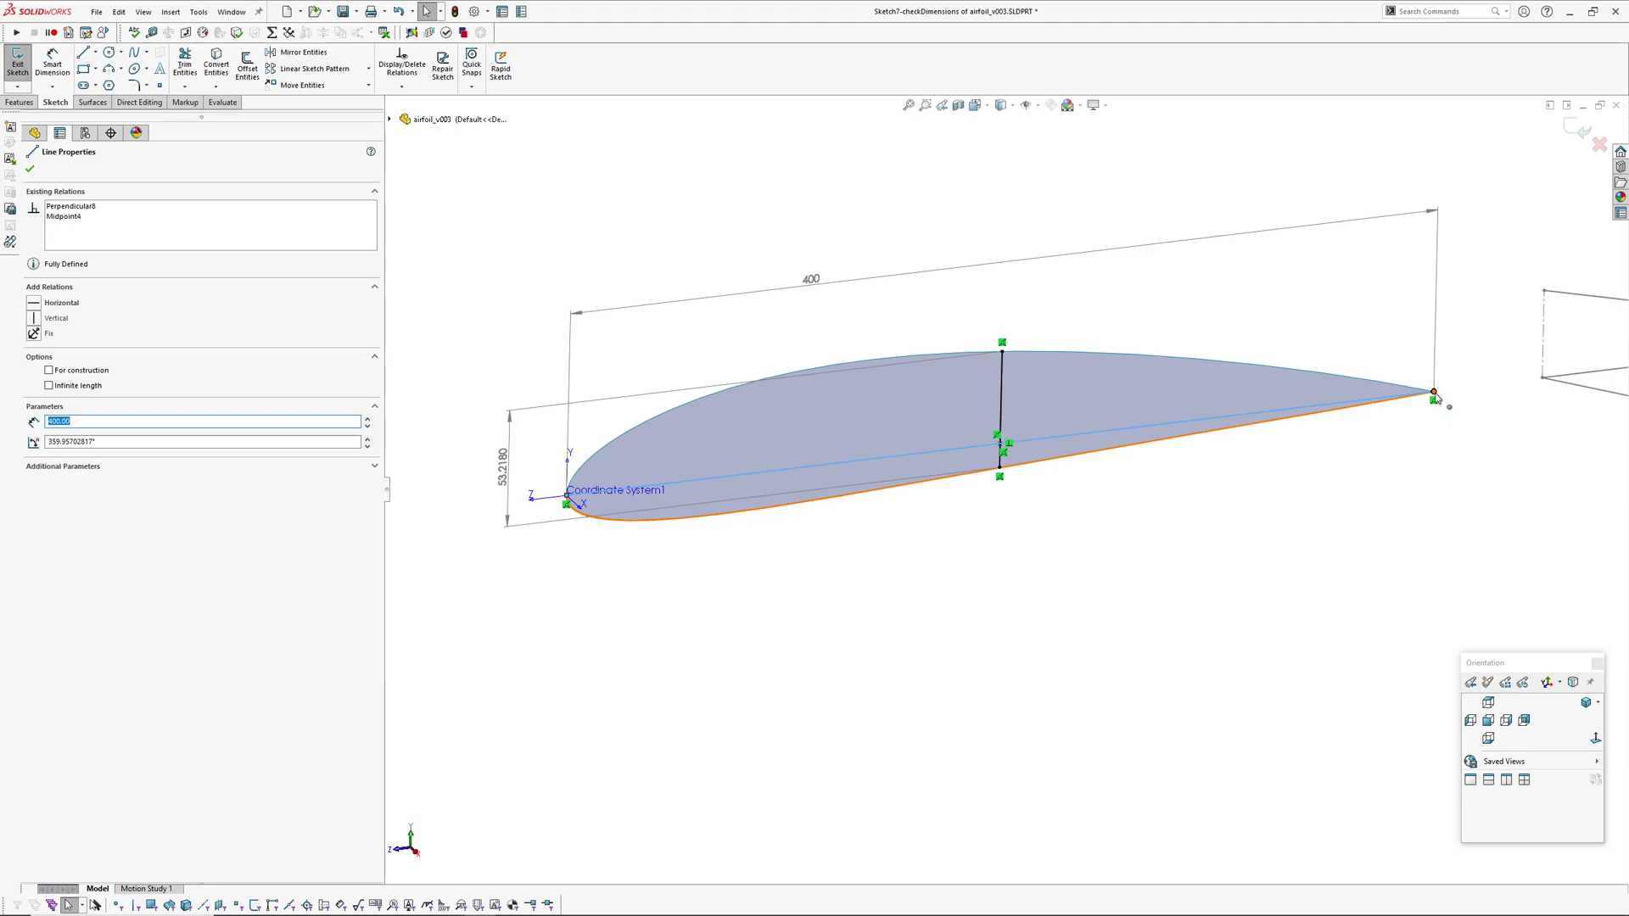
pyautogui.press('Escape')
pyautogui.scroll(-2, 1060, 431)
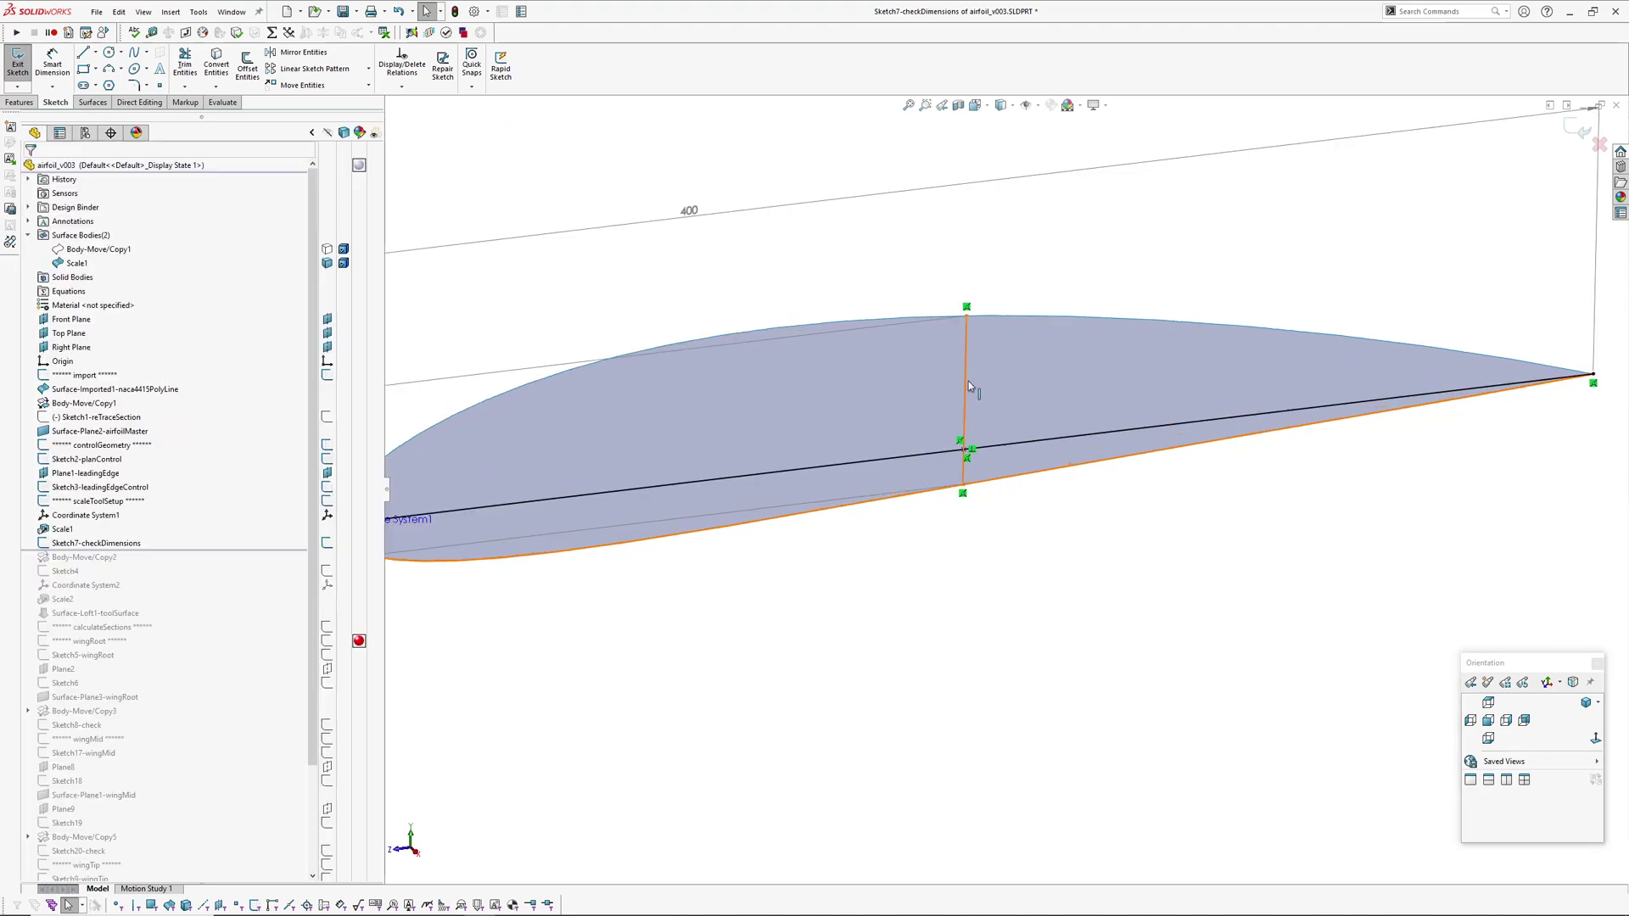
# Examine how the thickness line relates to the chord line in the check-dimensions sketch, and leave the sketch unchanged
pyautogui.click(1007, 447)
pyautogui.scroll(2, 1043, 509)
pyautogui.press('Escape')
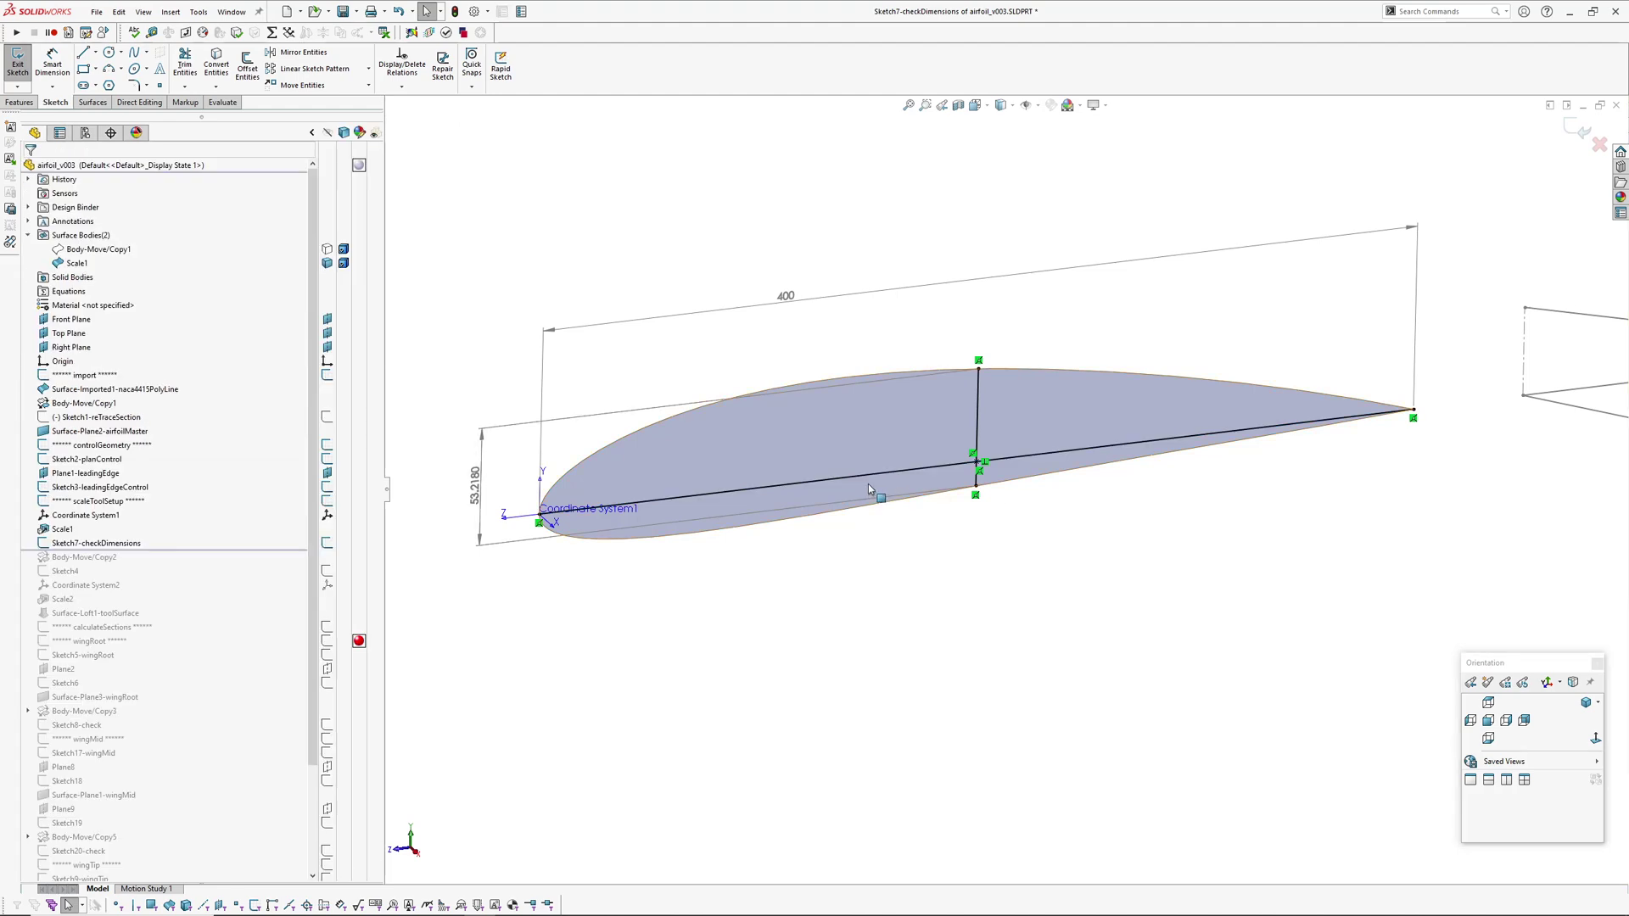
pyautogui.click(871, 480)
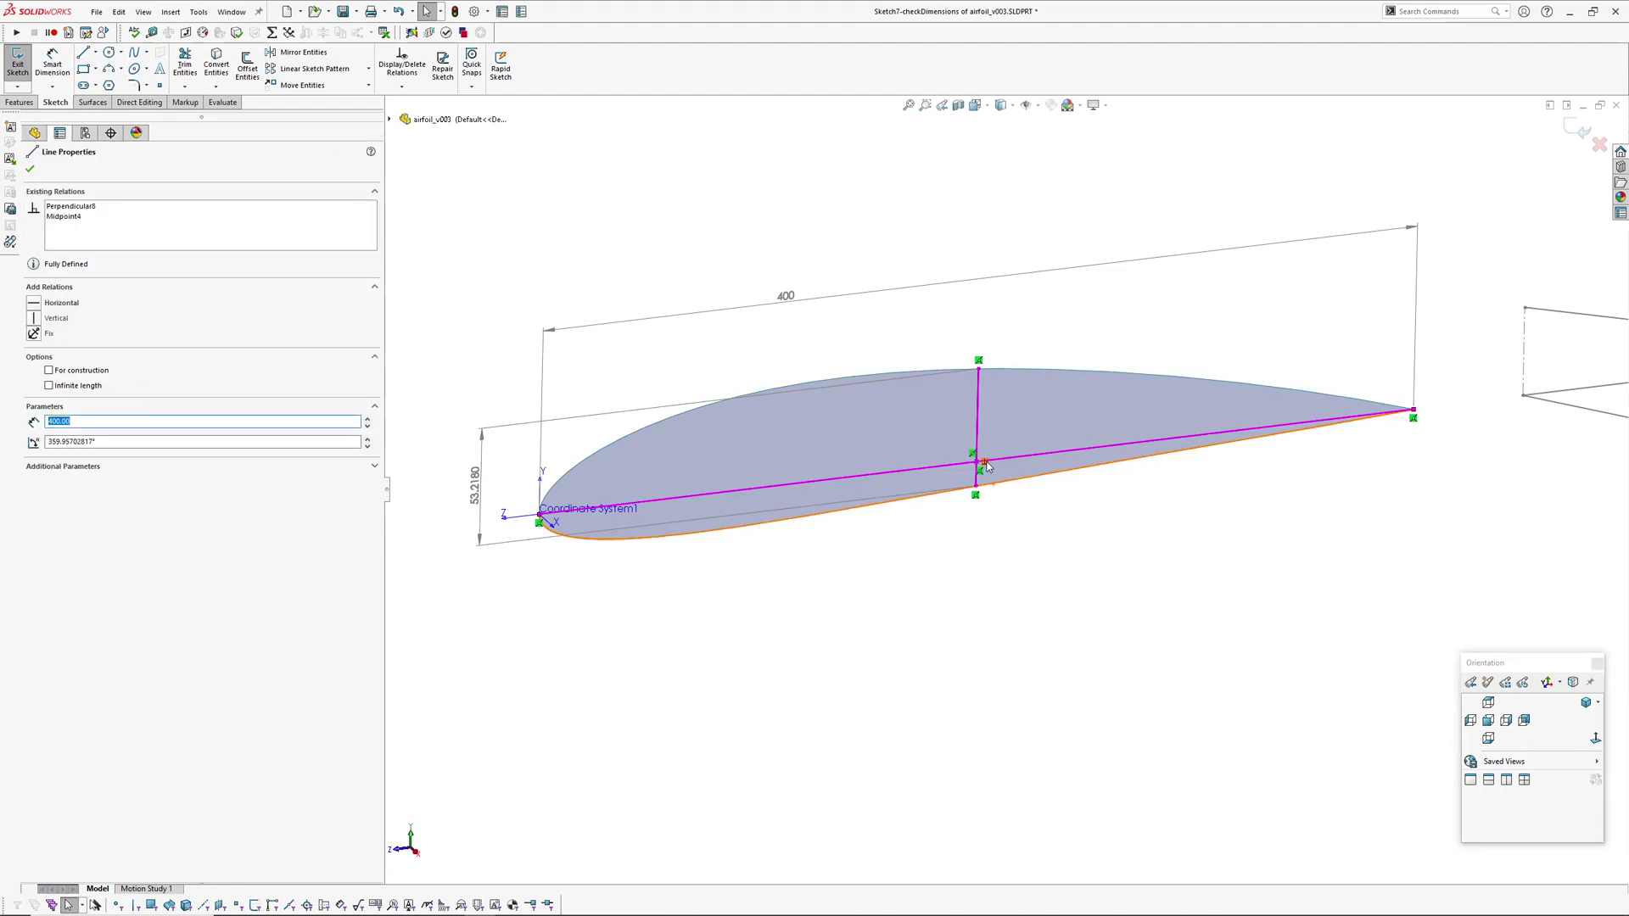
pyautogui.press('Escape')
pyautogui.click(1016, 464)
pyautogui.click(1040, 552)
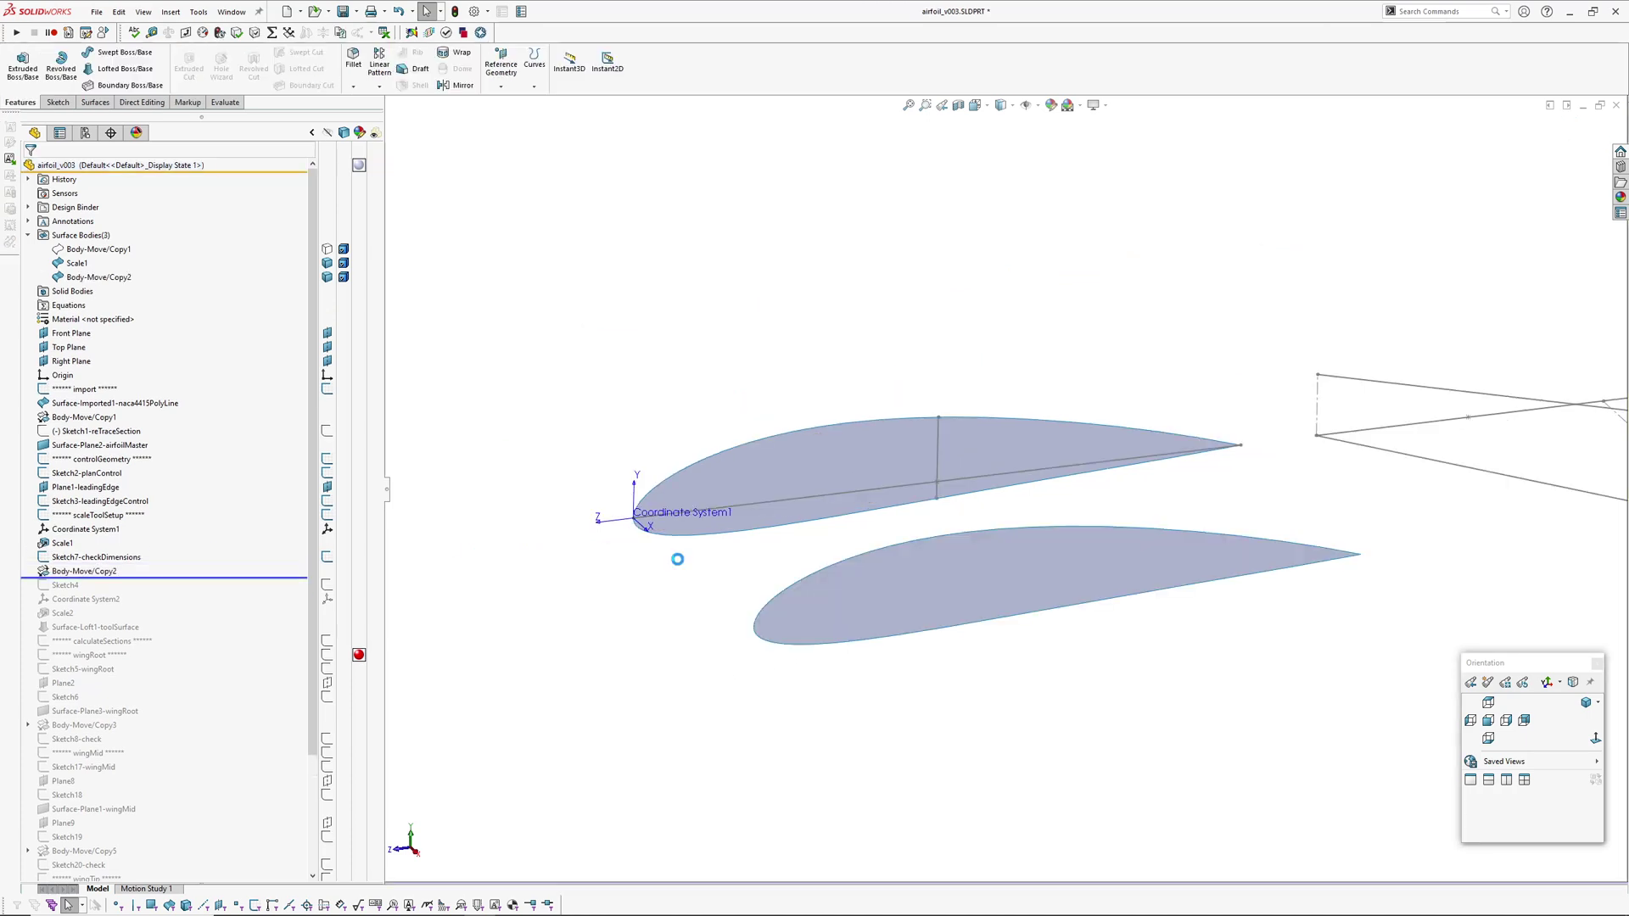
# Roll the history forward to include Body-Move/Copy2, review its copied body and translation settings, and leave the definition without changes
pyautogui.press('z')
pyautogui.press('z')
pyautogui.moveTo(804, 582); pyautogui.dragTo(838, 591, button='middle')
pyautogui.keyDown('ctrl'); pyautogui.moveTo(838, 591); pyautogui.dragTo(788, 596, button='middle'); pyautogui.keyUp('ctrl')
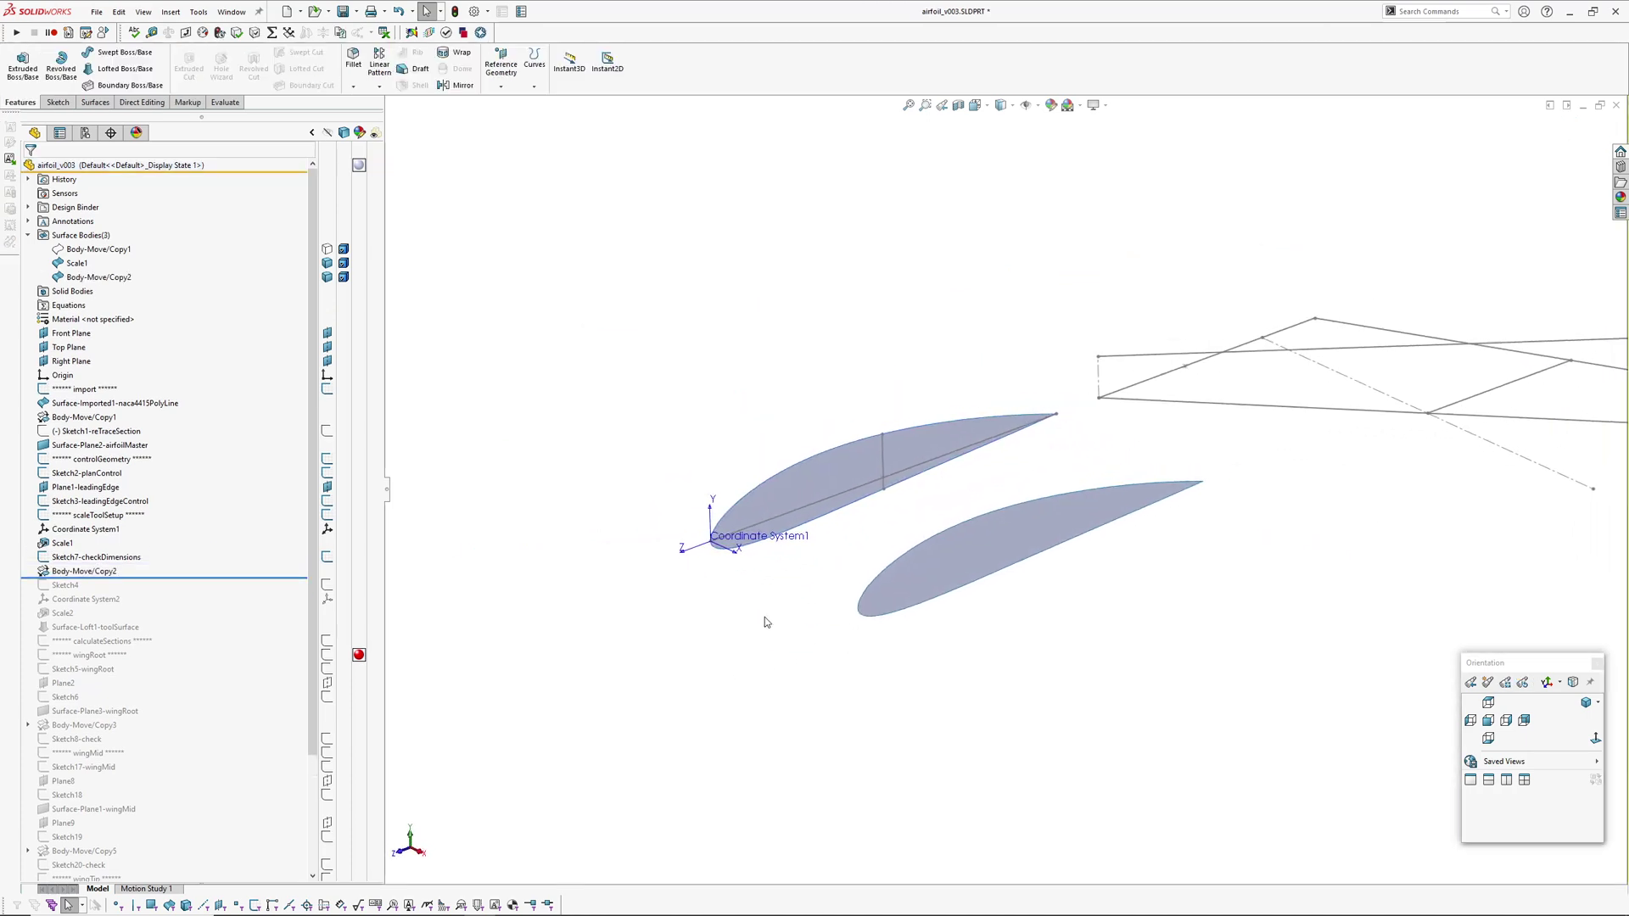
pyautogui.click(84, 571)
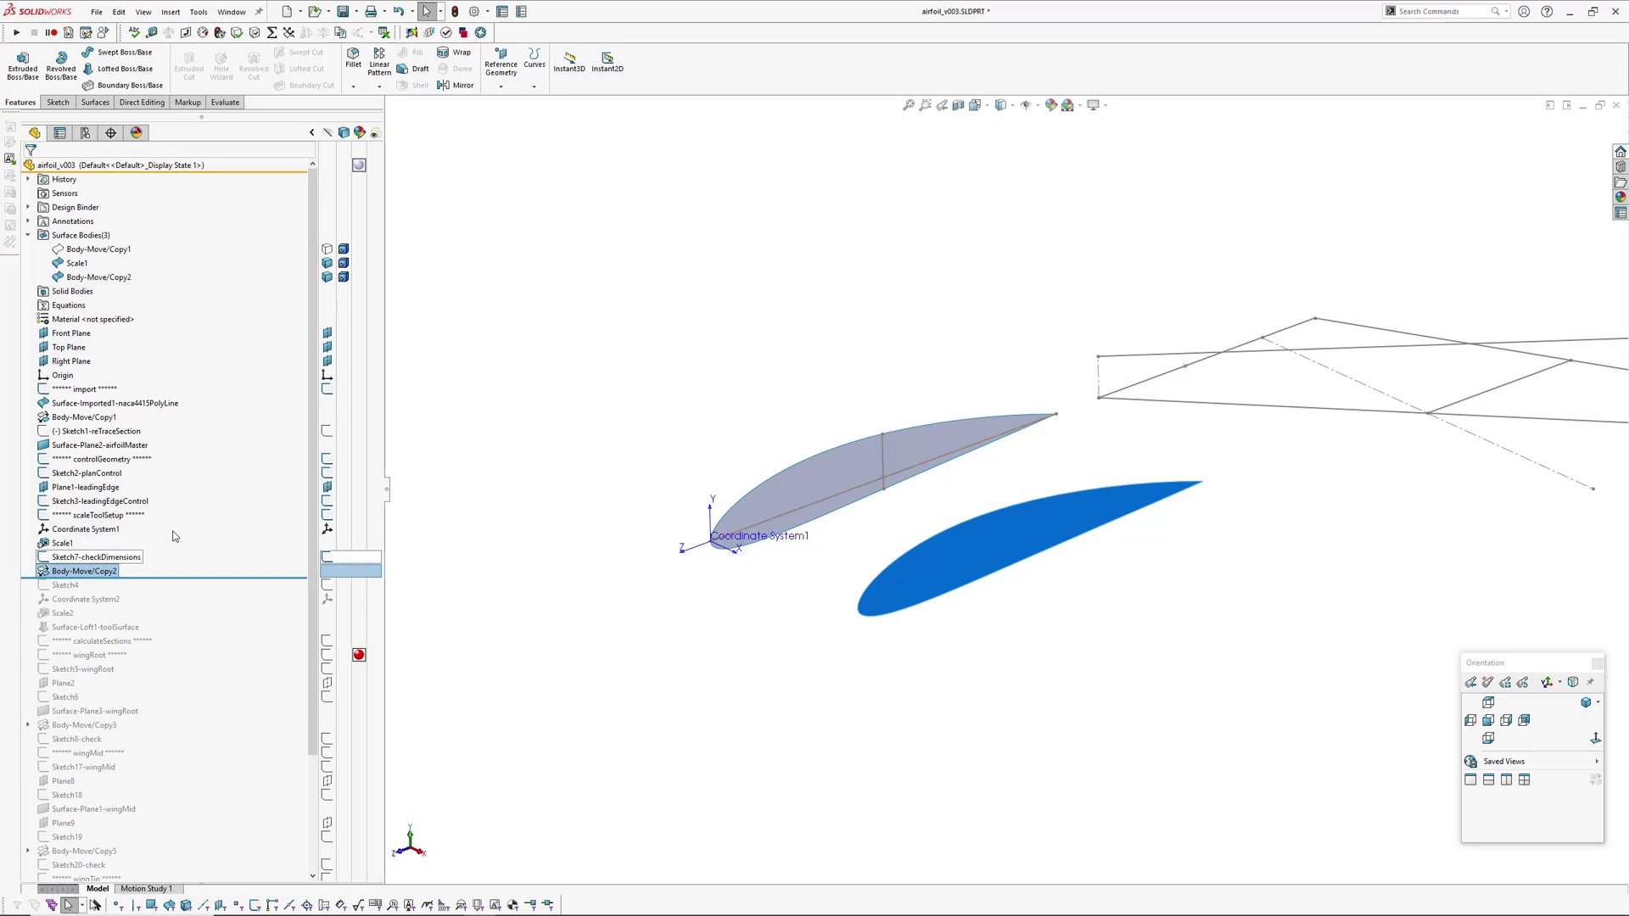
pyautogui.click(174, 536)
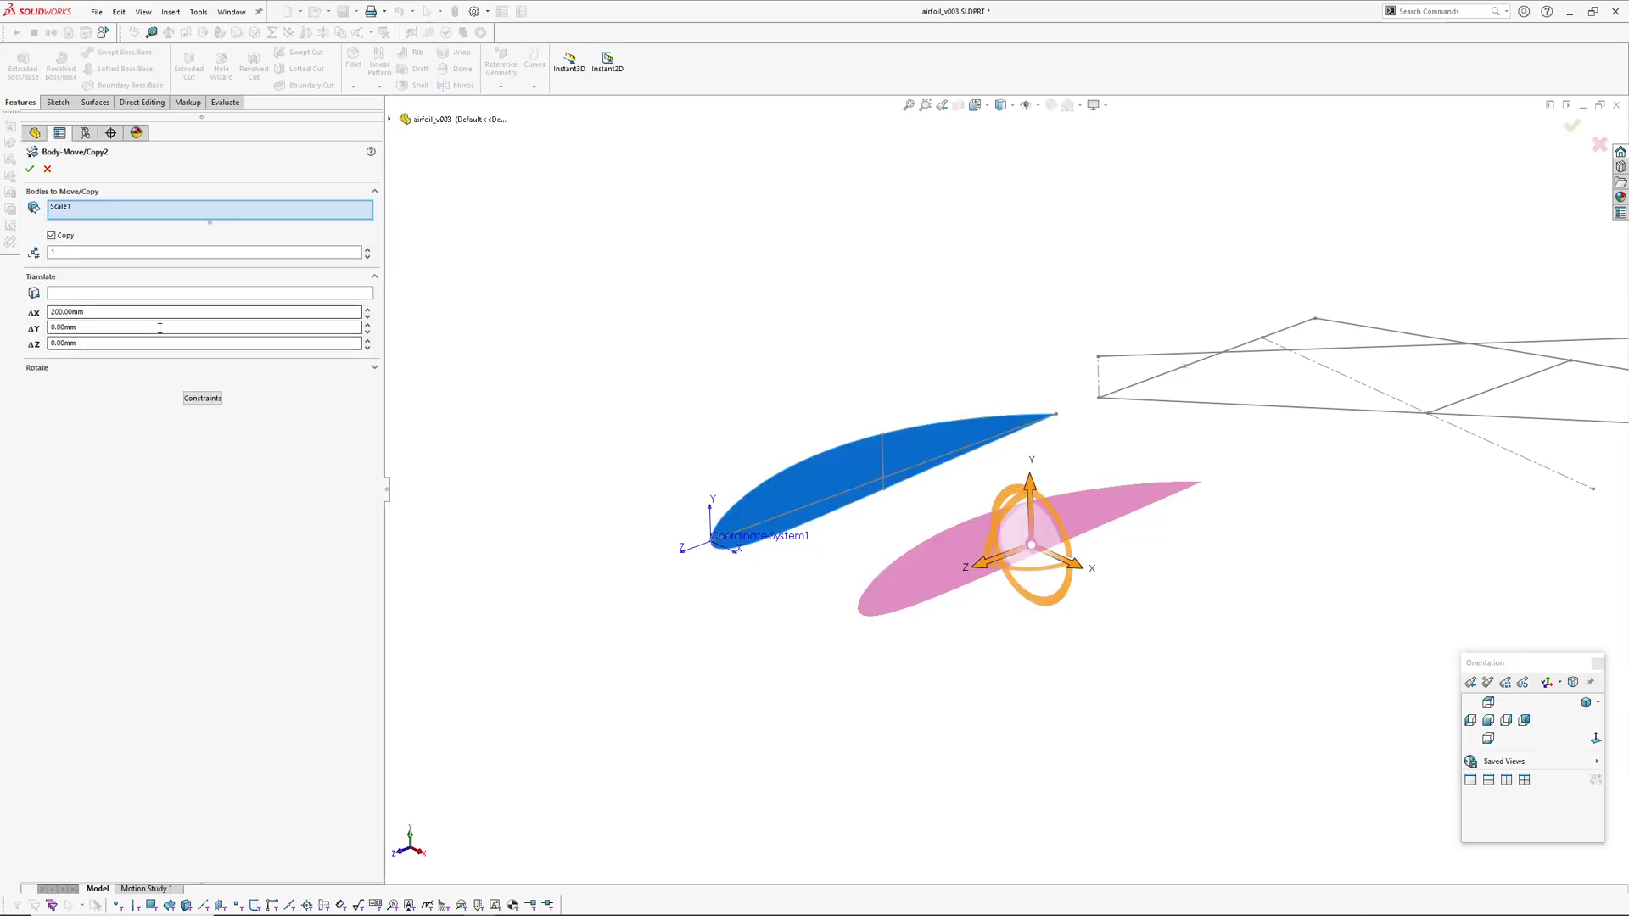
pyautogui.moveTo(664, 563)
pyautogui.mouseDown(button='middle')
pyautogui.moveTo(741, 603)
pyautogui.moveTo(897, 419)
pyautogui.mouseUp(button='middle')
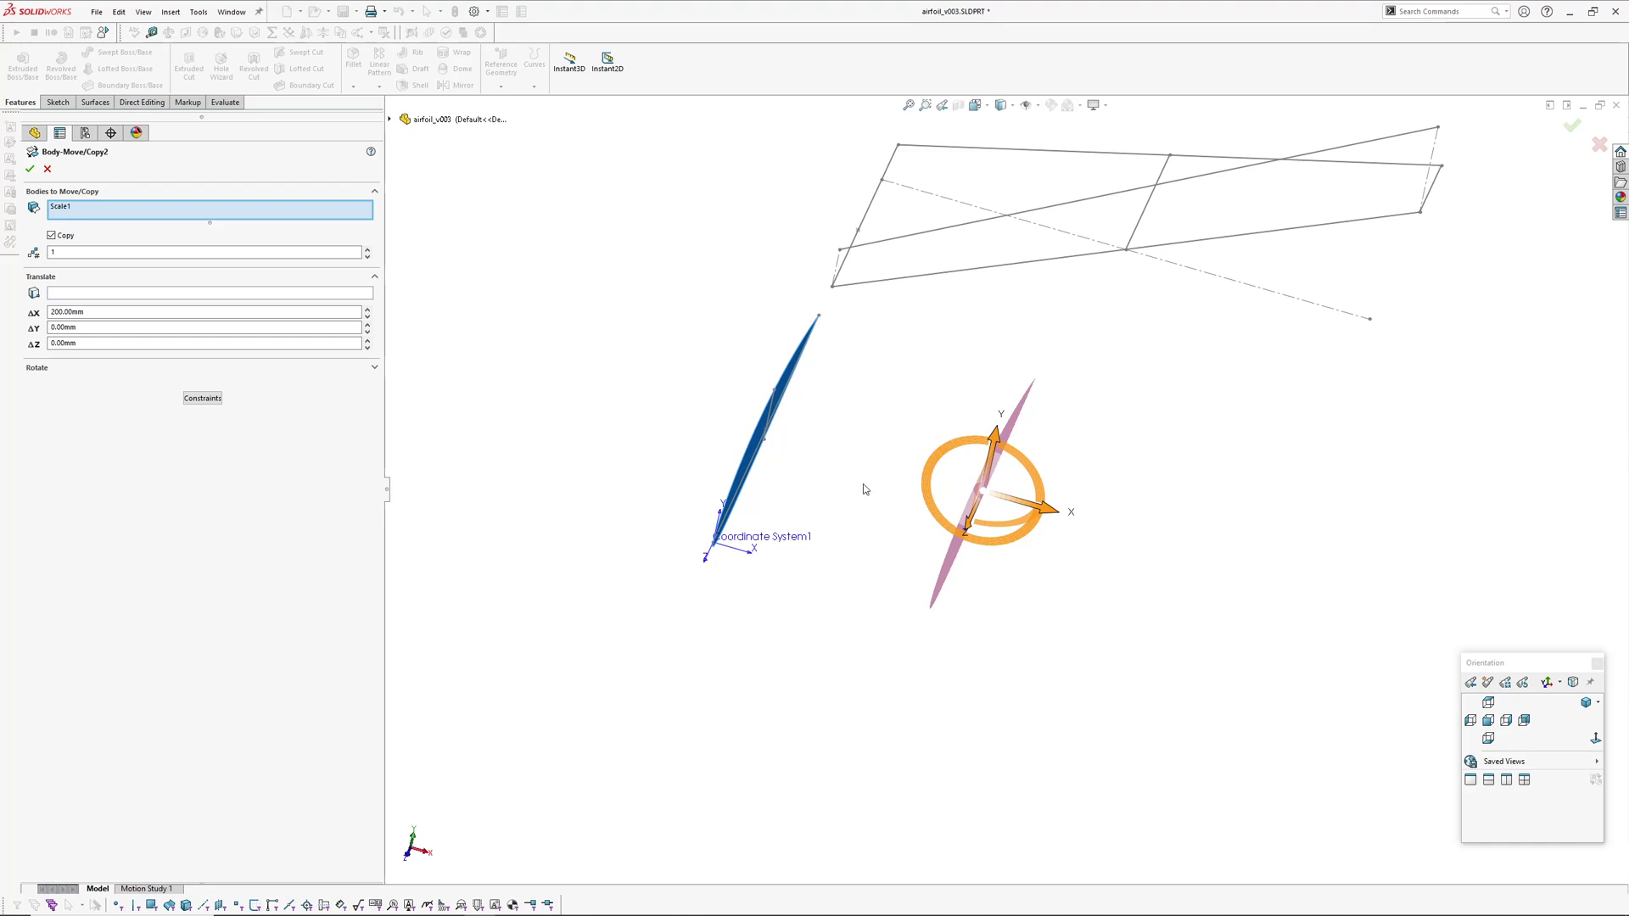
pyautogui.click(47, 169)
pyautogui.moveTo(883, 425); pyautogui.dragTo(826, 399, button='middle')
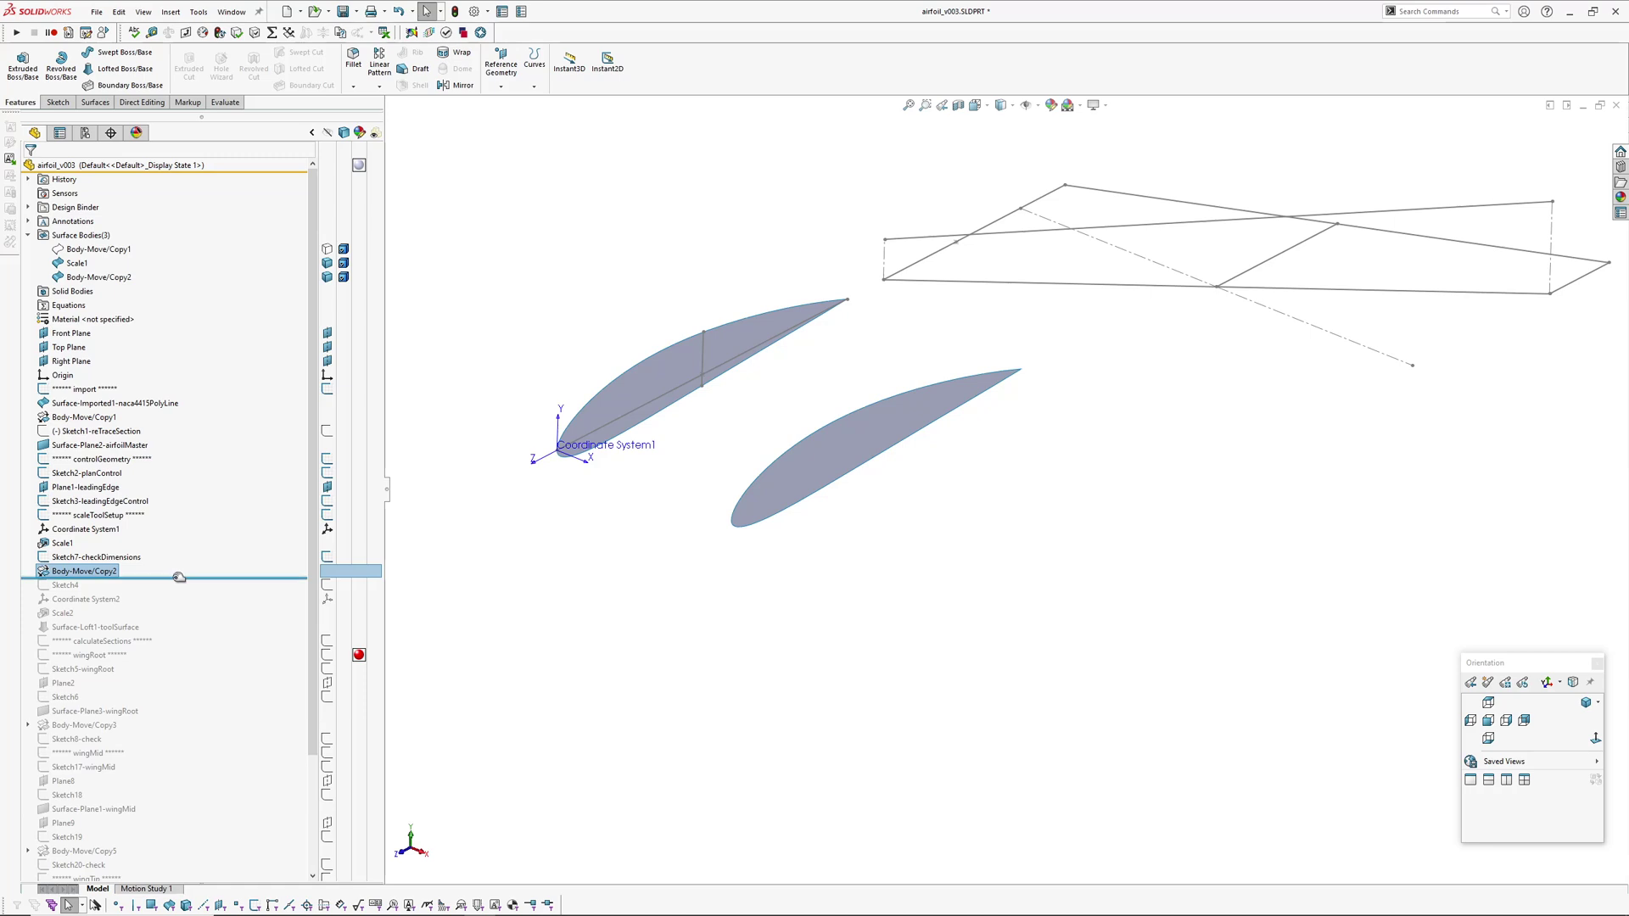
# Roll the history forward to include Sketch4 and highlight its chord line on the copied airfoil
pyautogui.moveTo(179, 577); pyautogui.dragTo(180, 592)
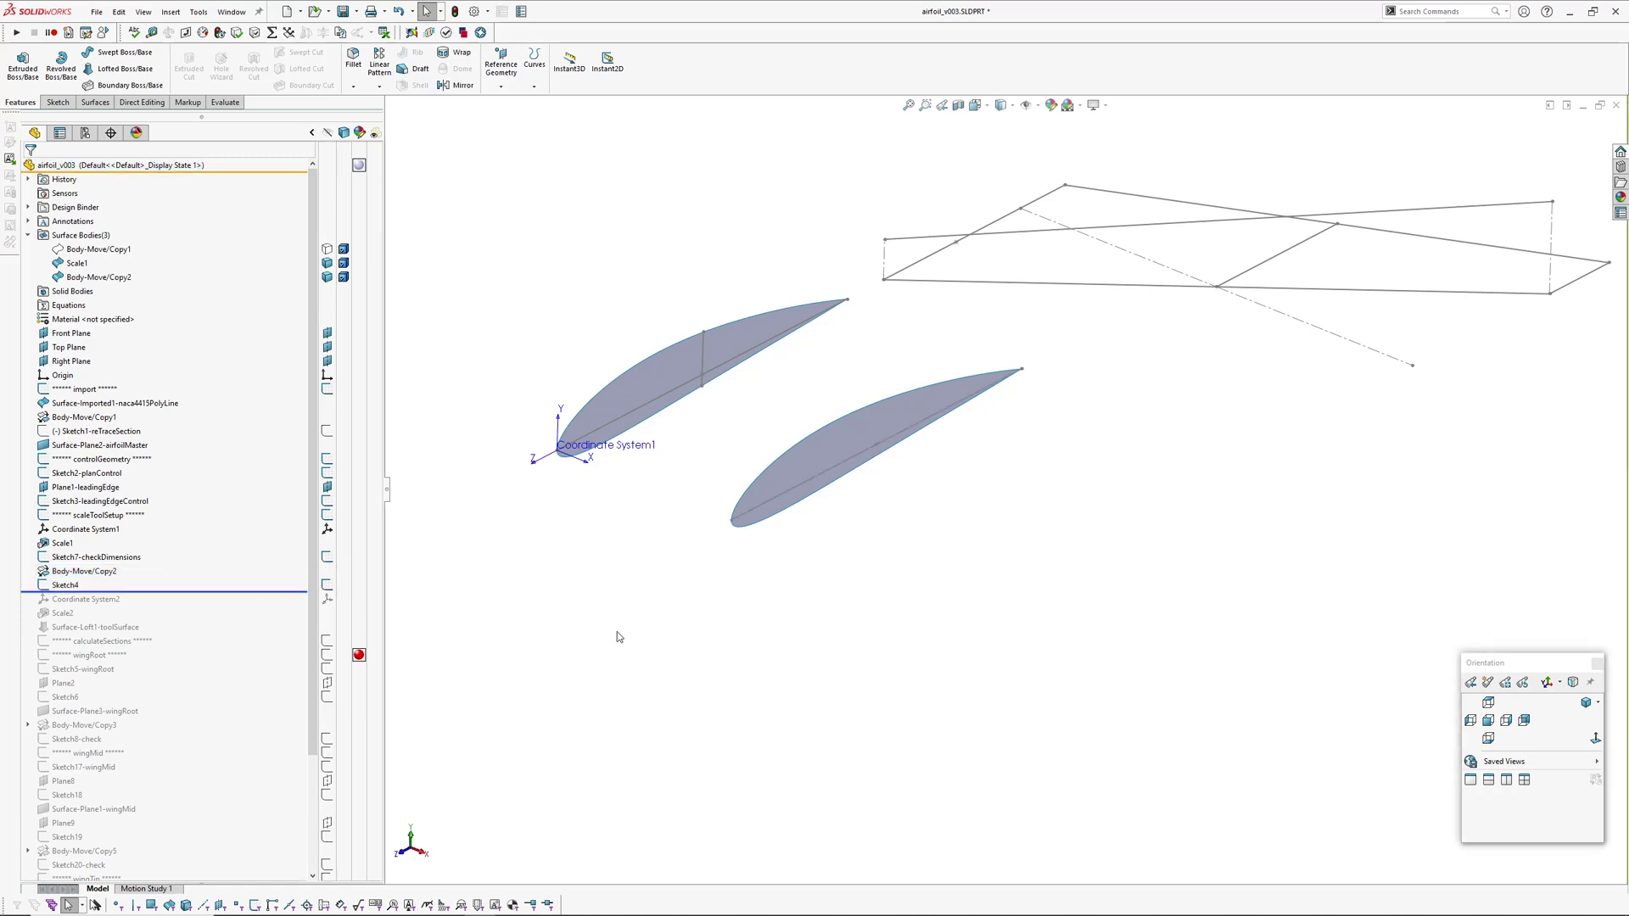
pyautogui.click(66, 584)
pyautogui.moveTo(766, 554); pyautogui.dragTo(741, 585, button='middle')
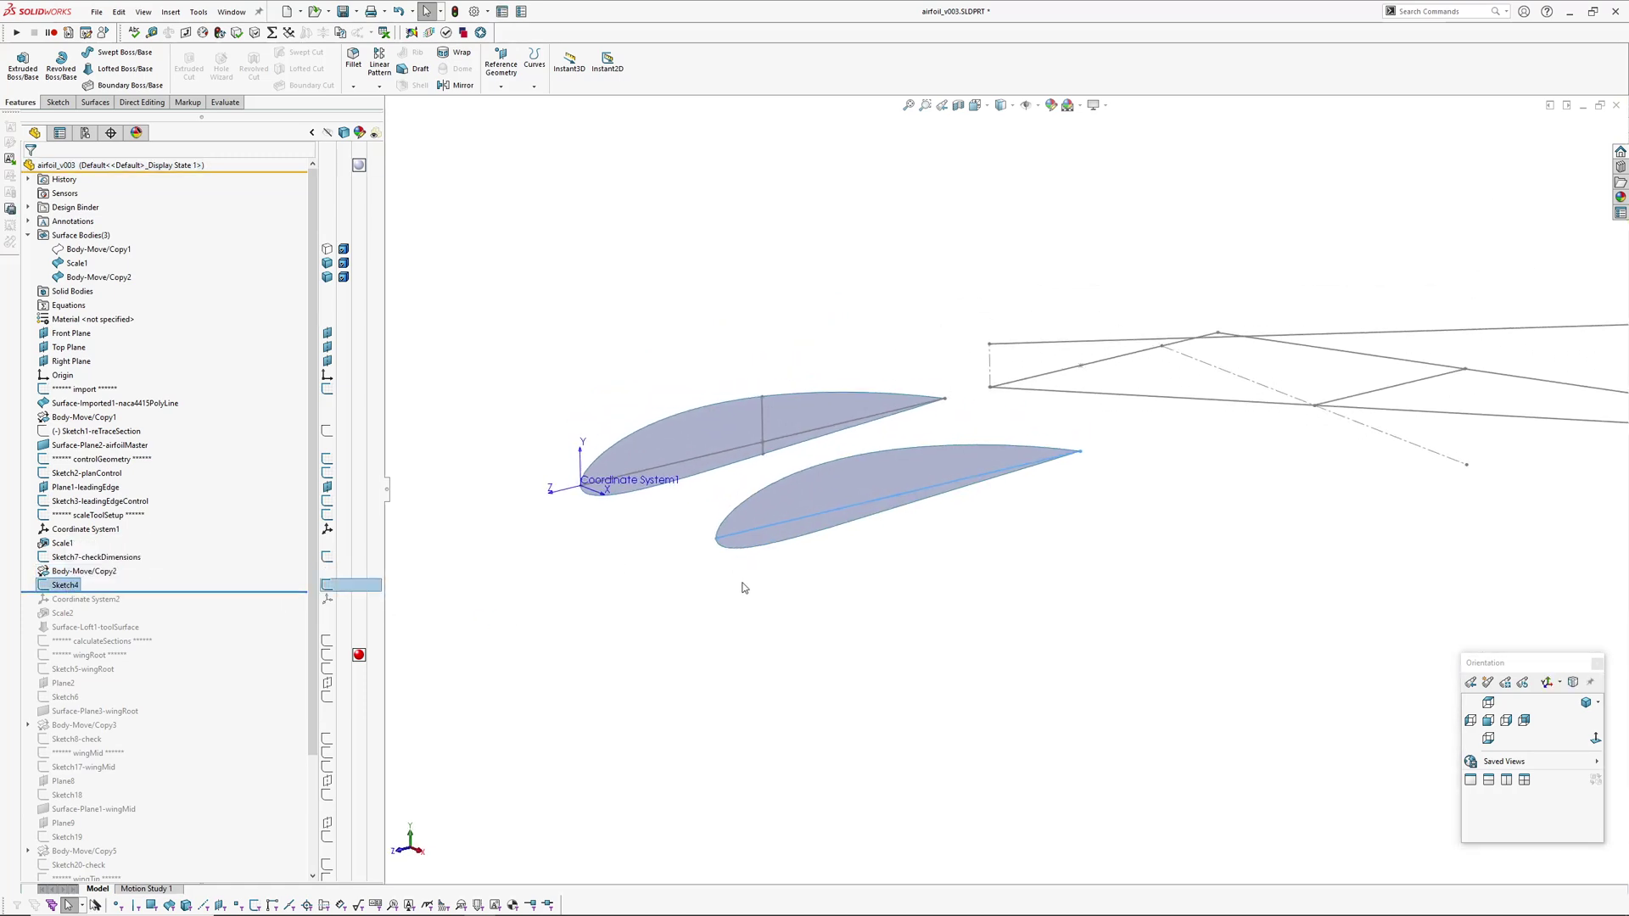
pyautogui.click(843, 473)
pyautogui.click(532, 586)
# Open Sketch4 for editing and inspect the point on the copied airfoil's chord line
pyautogui.click(65, 585)
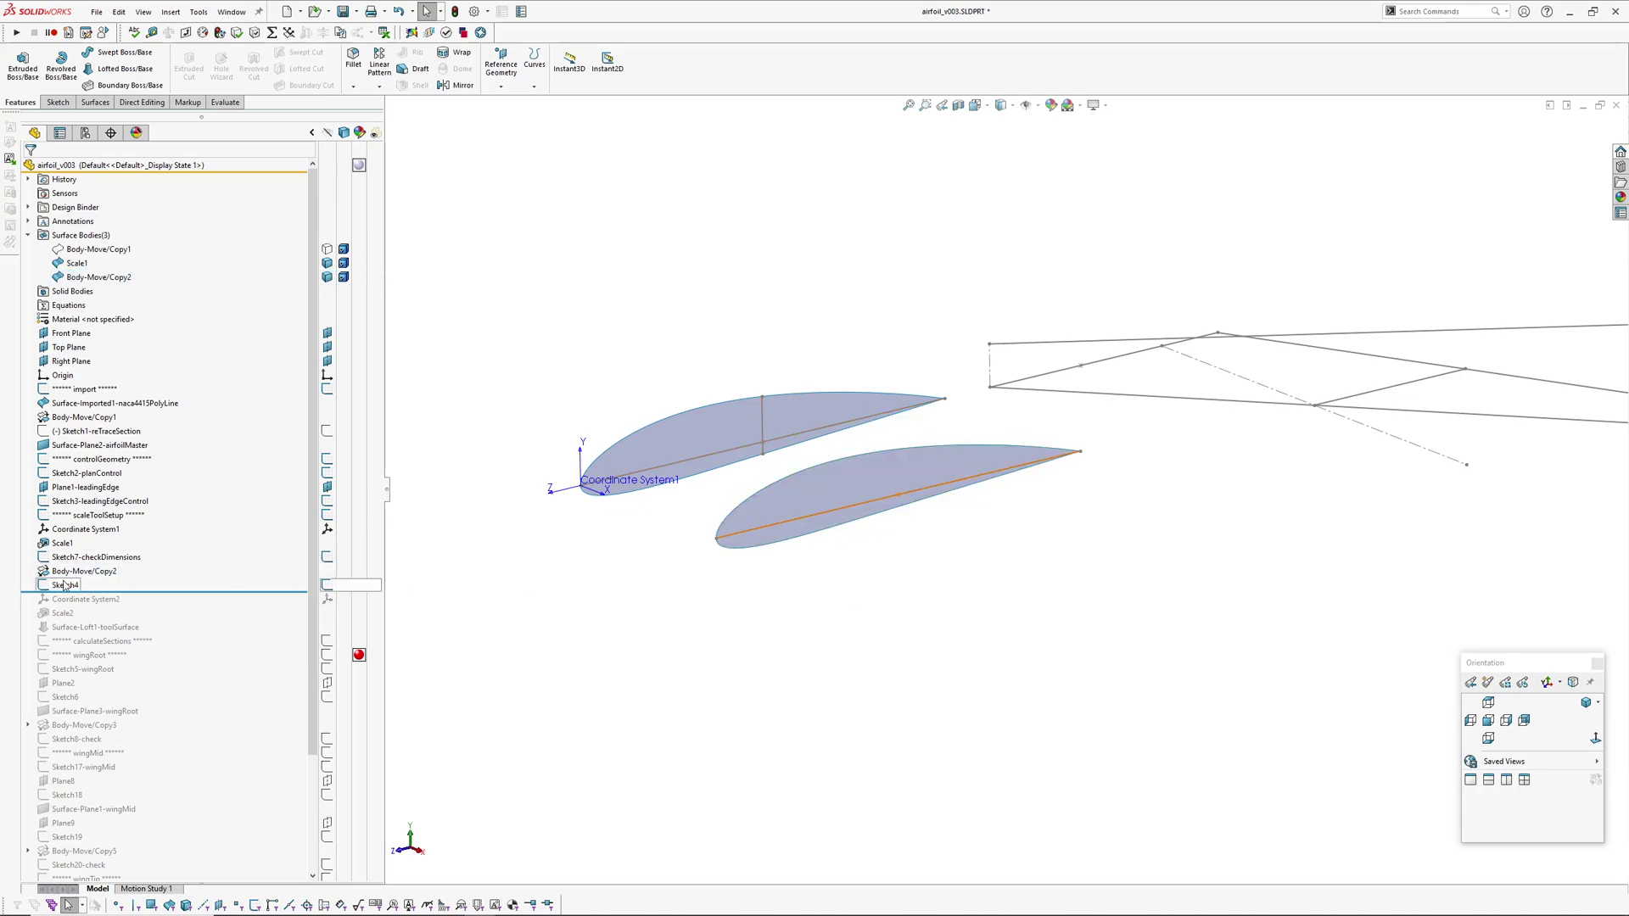
pyautogui.press('e')
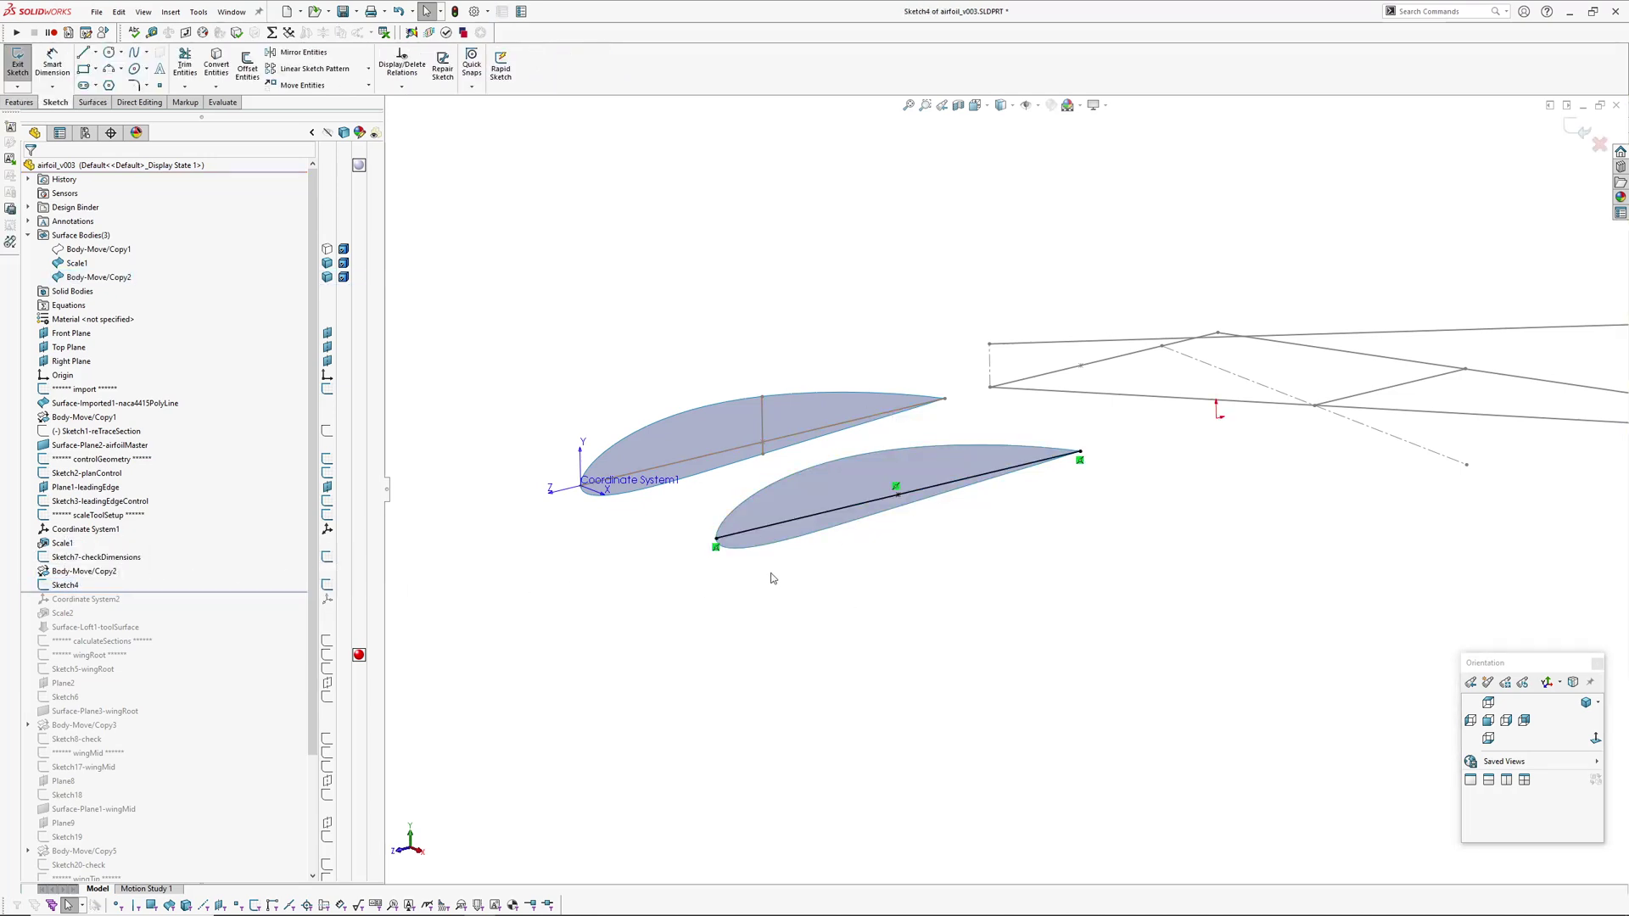
pyautogui.scroll(-5, 953, 522)
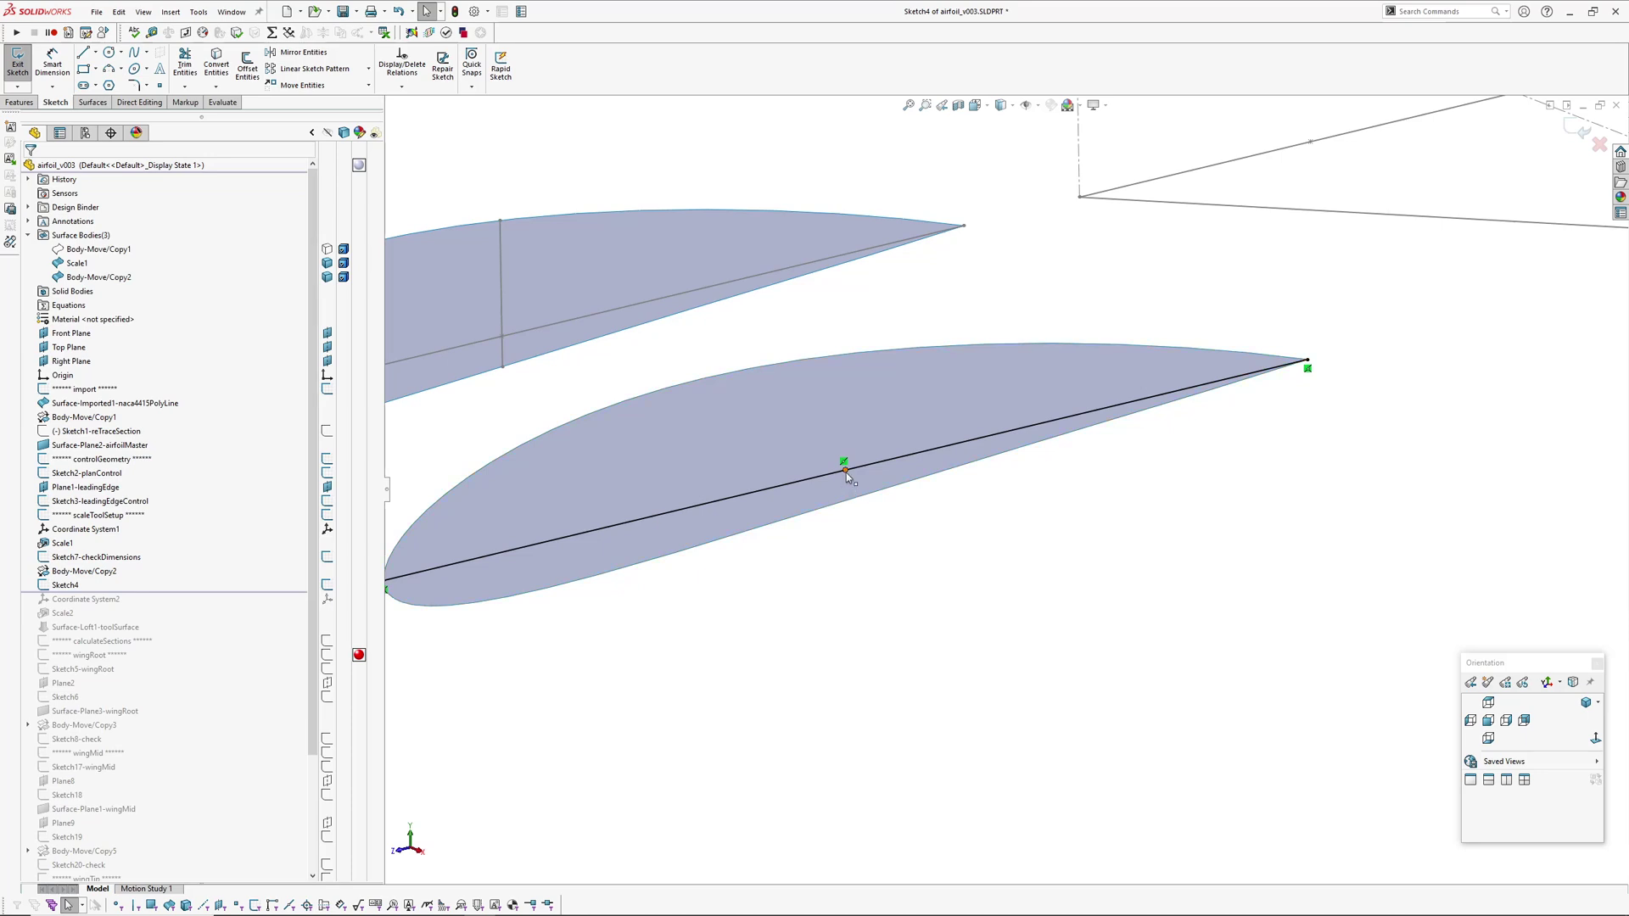
pyautogui.scroll(3, 1008, 556)
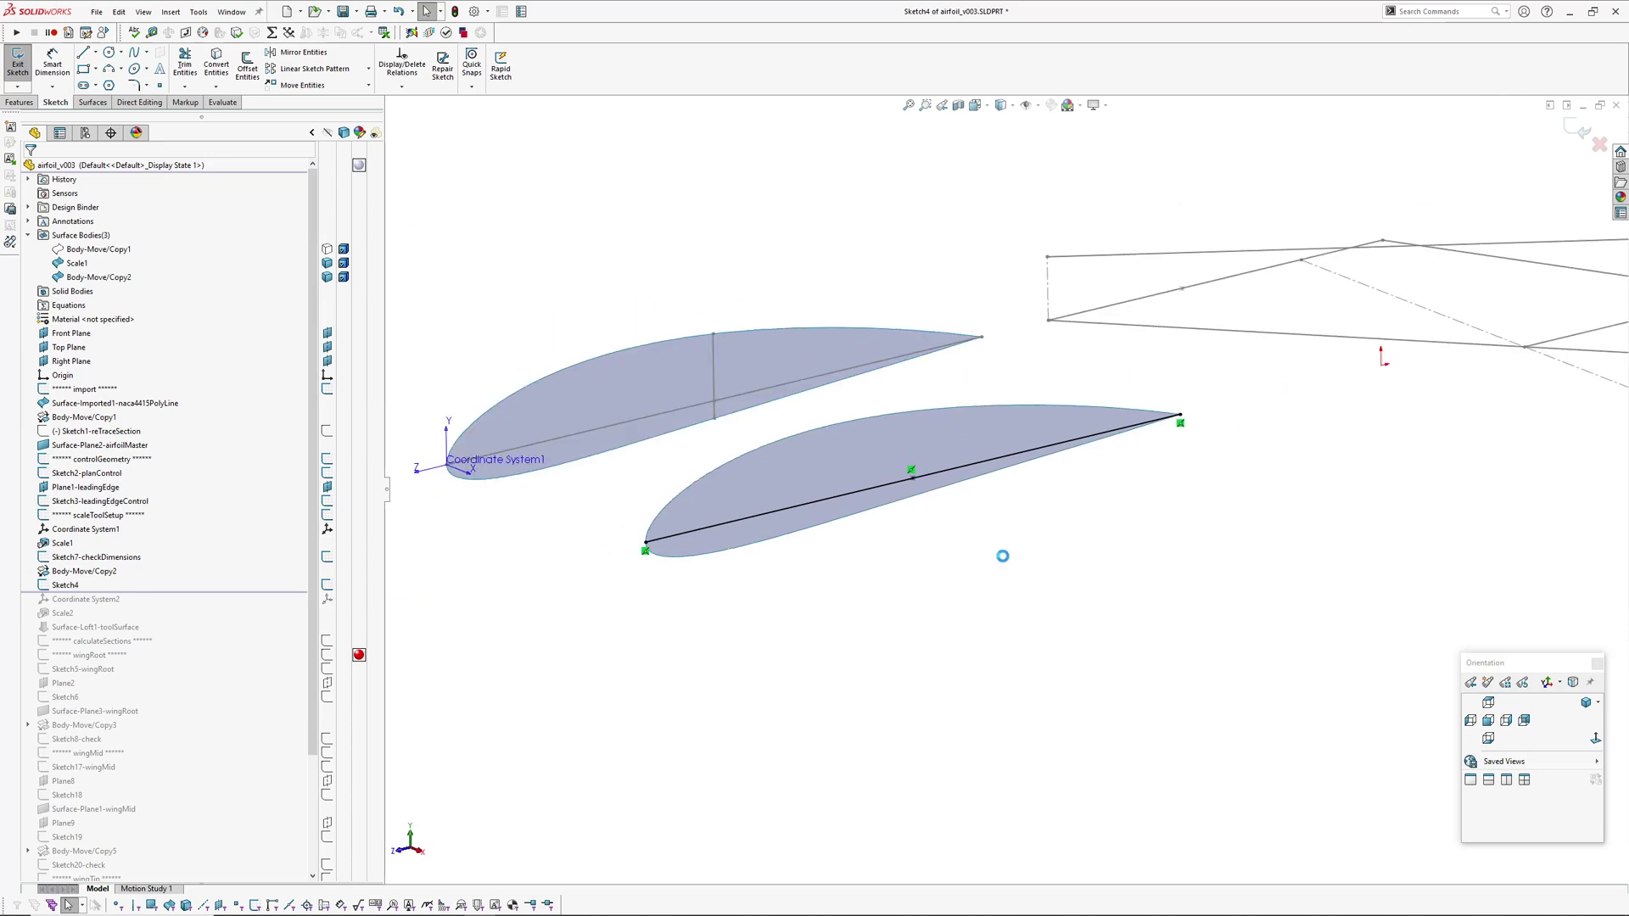
# Reopen Sketch4 to check the chord line's end points and midpoint relation, and exit the sketch
pyautogui.click(55, 585)
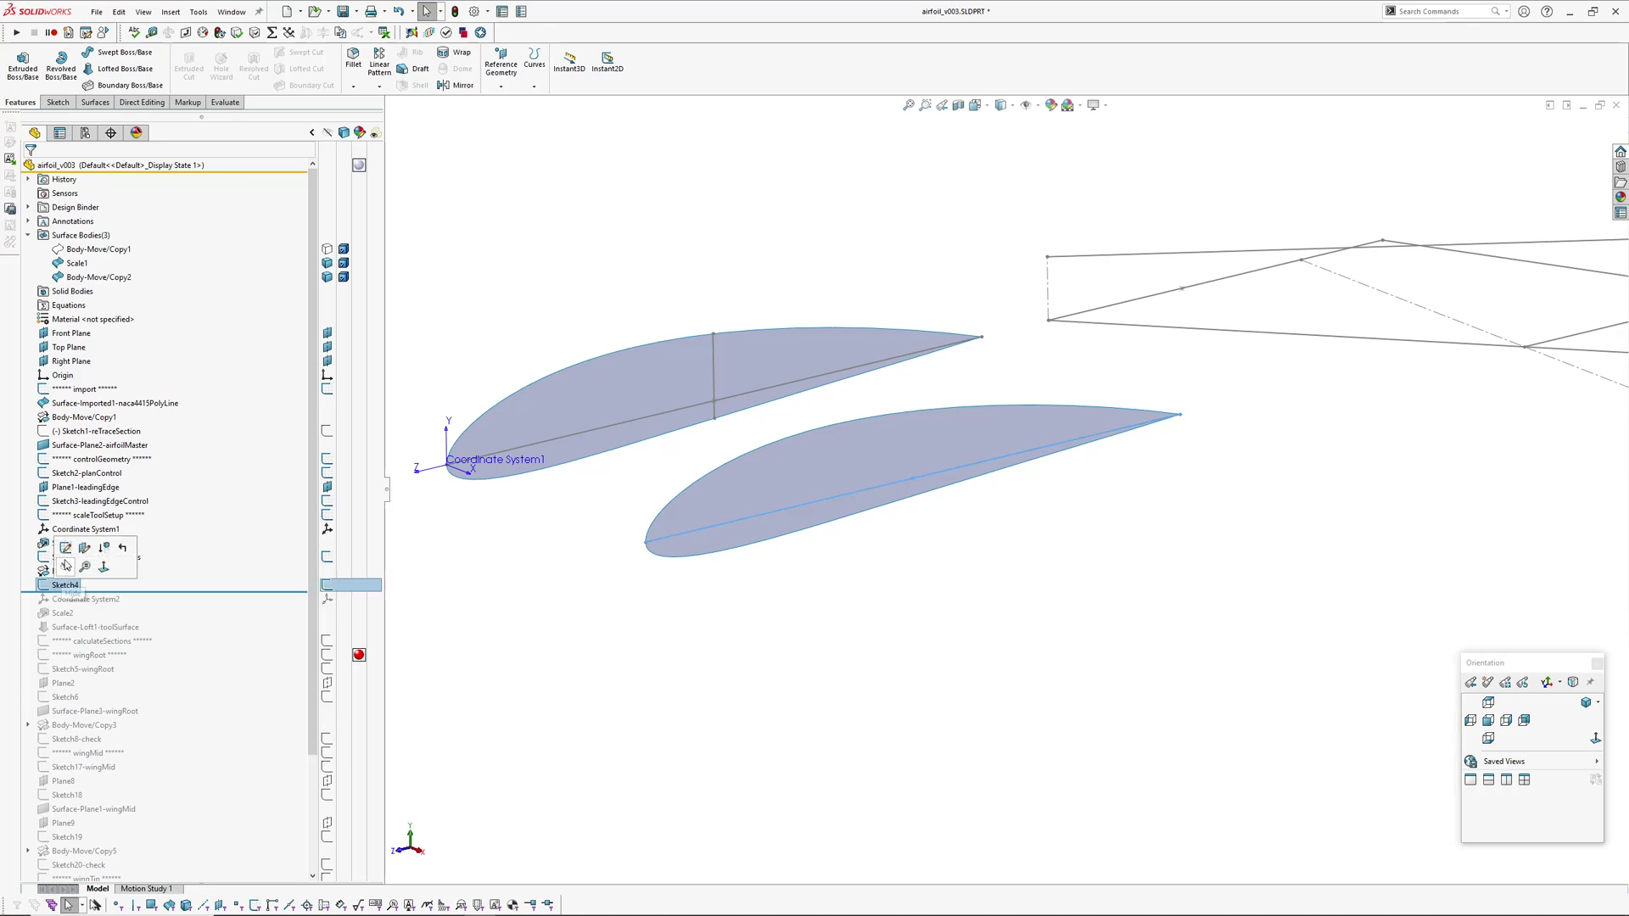
pyautogui.click(62, 561)
pyautogui.scroll(-5, 848, 442)
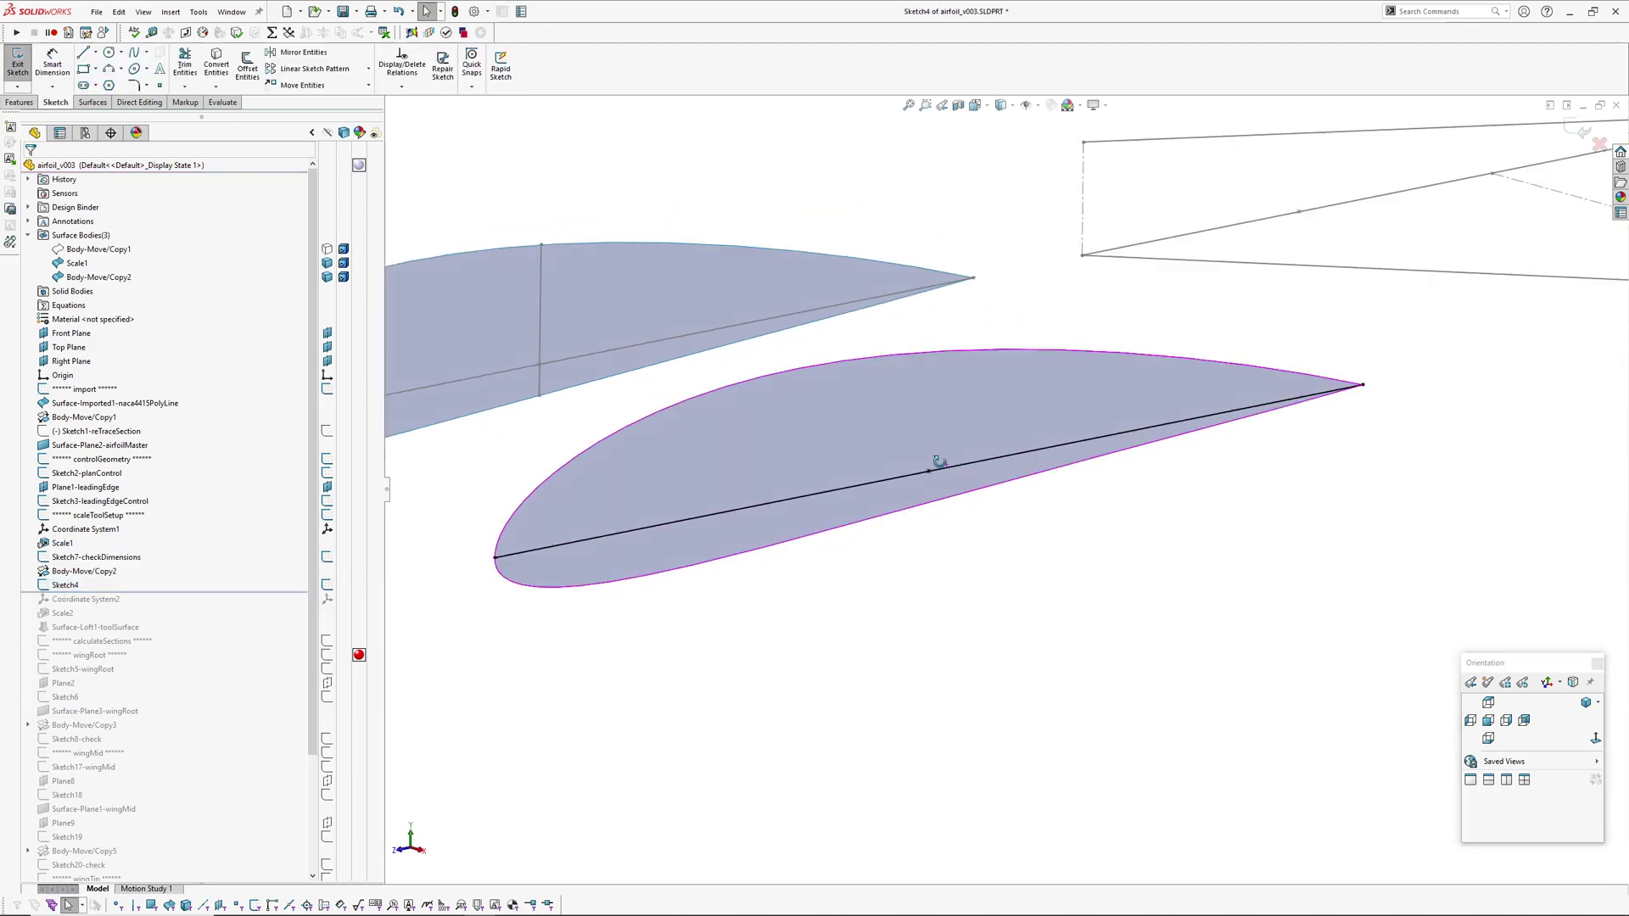
pyautogui.scroll(3, 900, 512)
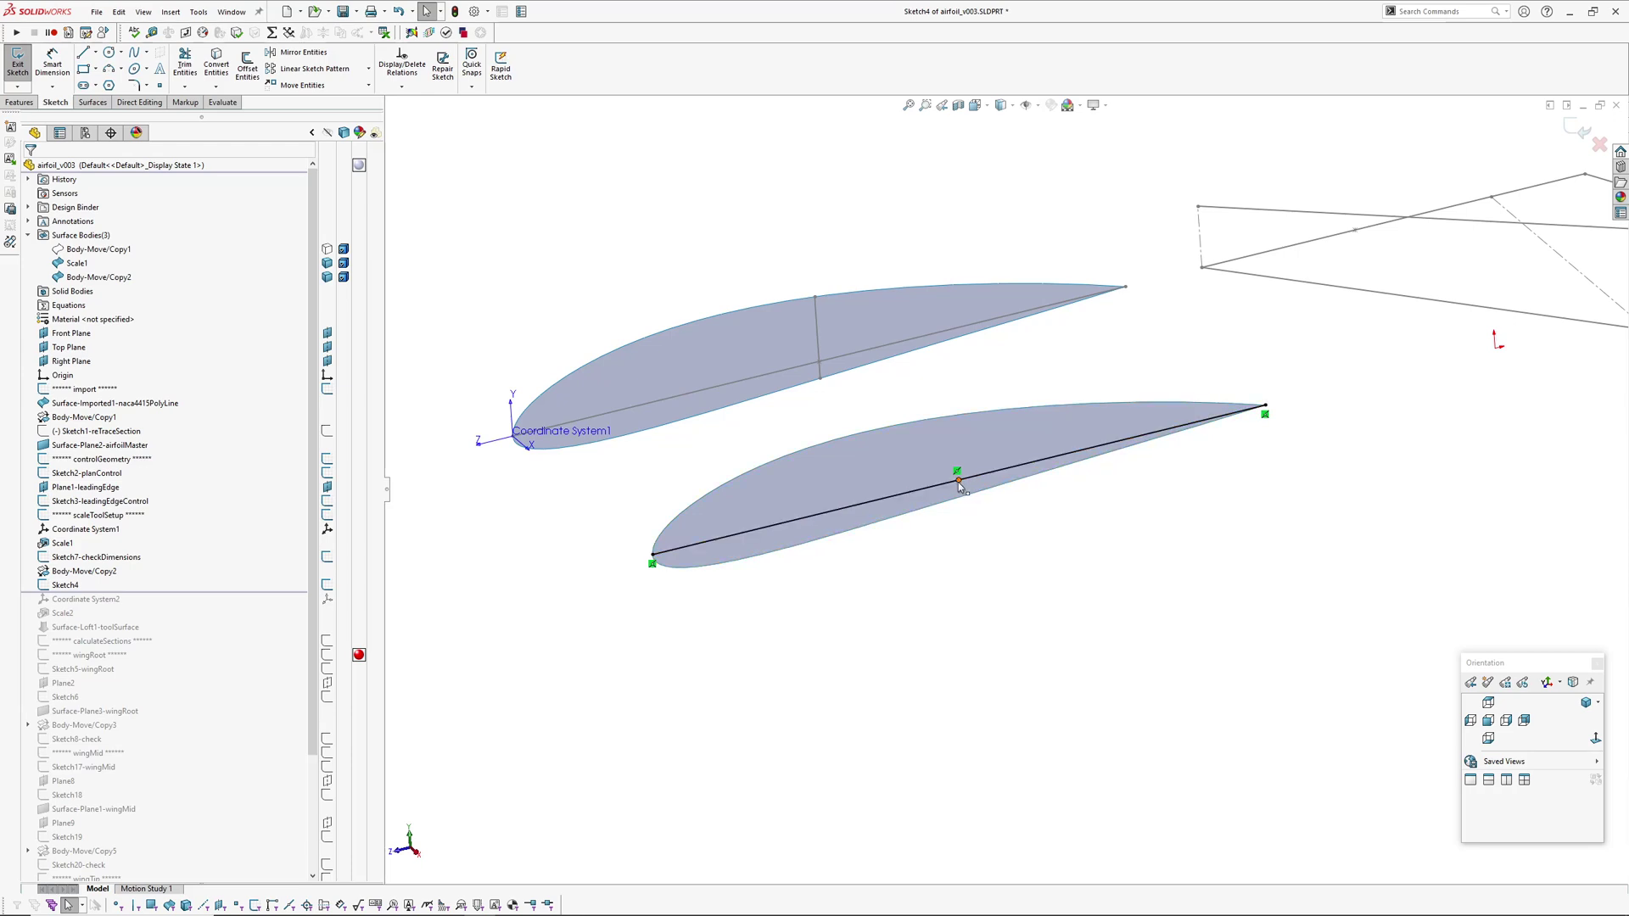
pyautogui.click(1581, 133)
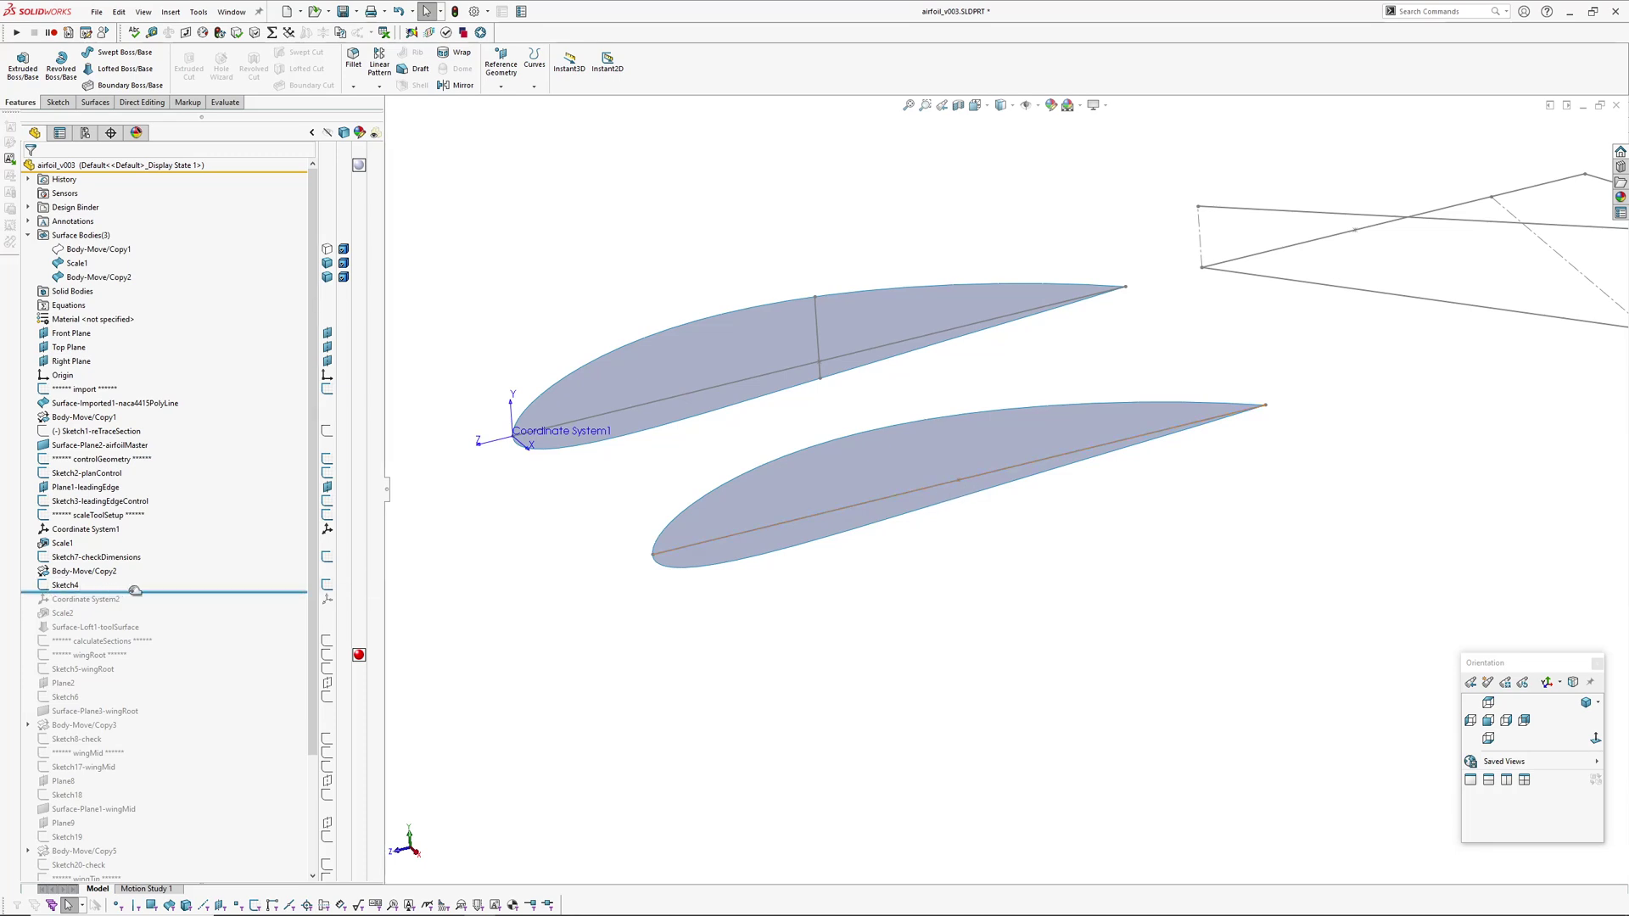
# Roll the history forward to include Coordinate System2 and review the Sketch4 point used as its origin
pyautogui.moveTo(136, 591); pyautogui.dragTo(135, 605)
pyautogui.click(85, 599)
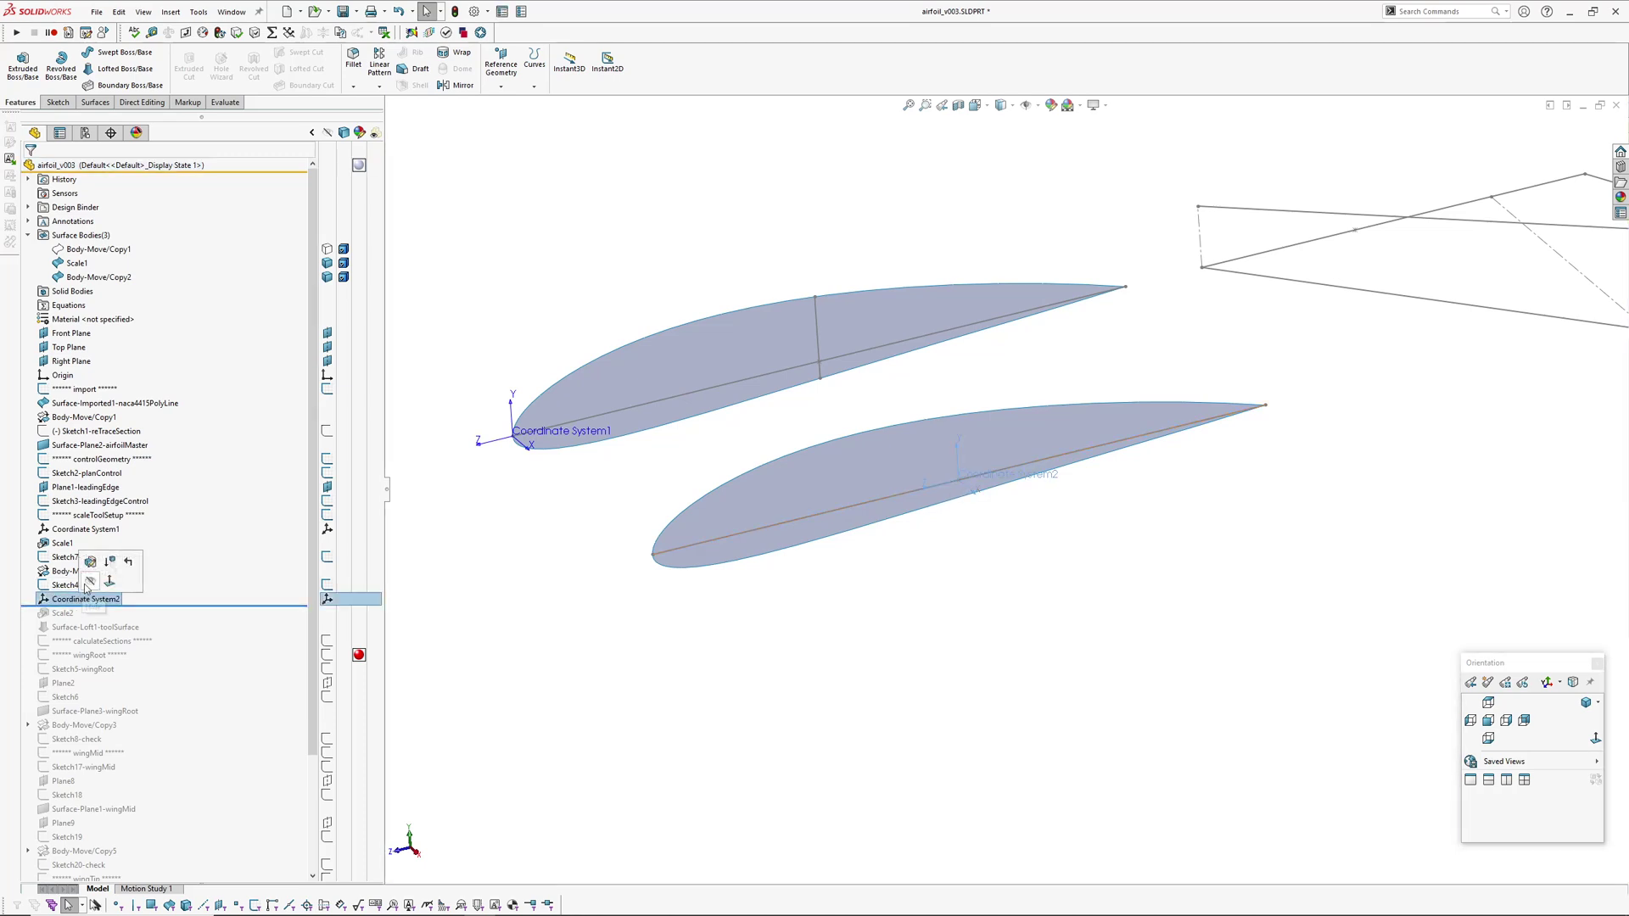
pyautogui.click(88, 584)
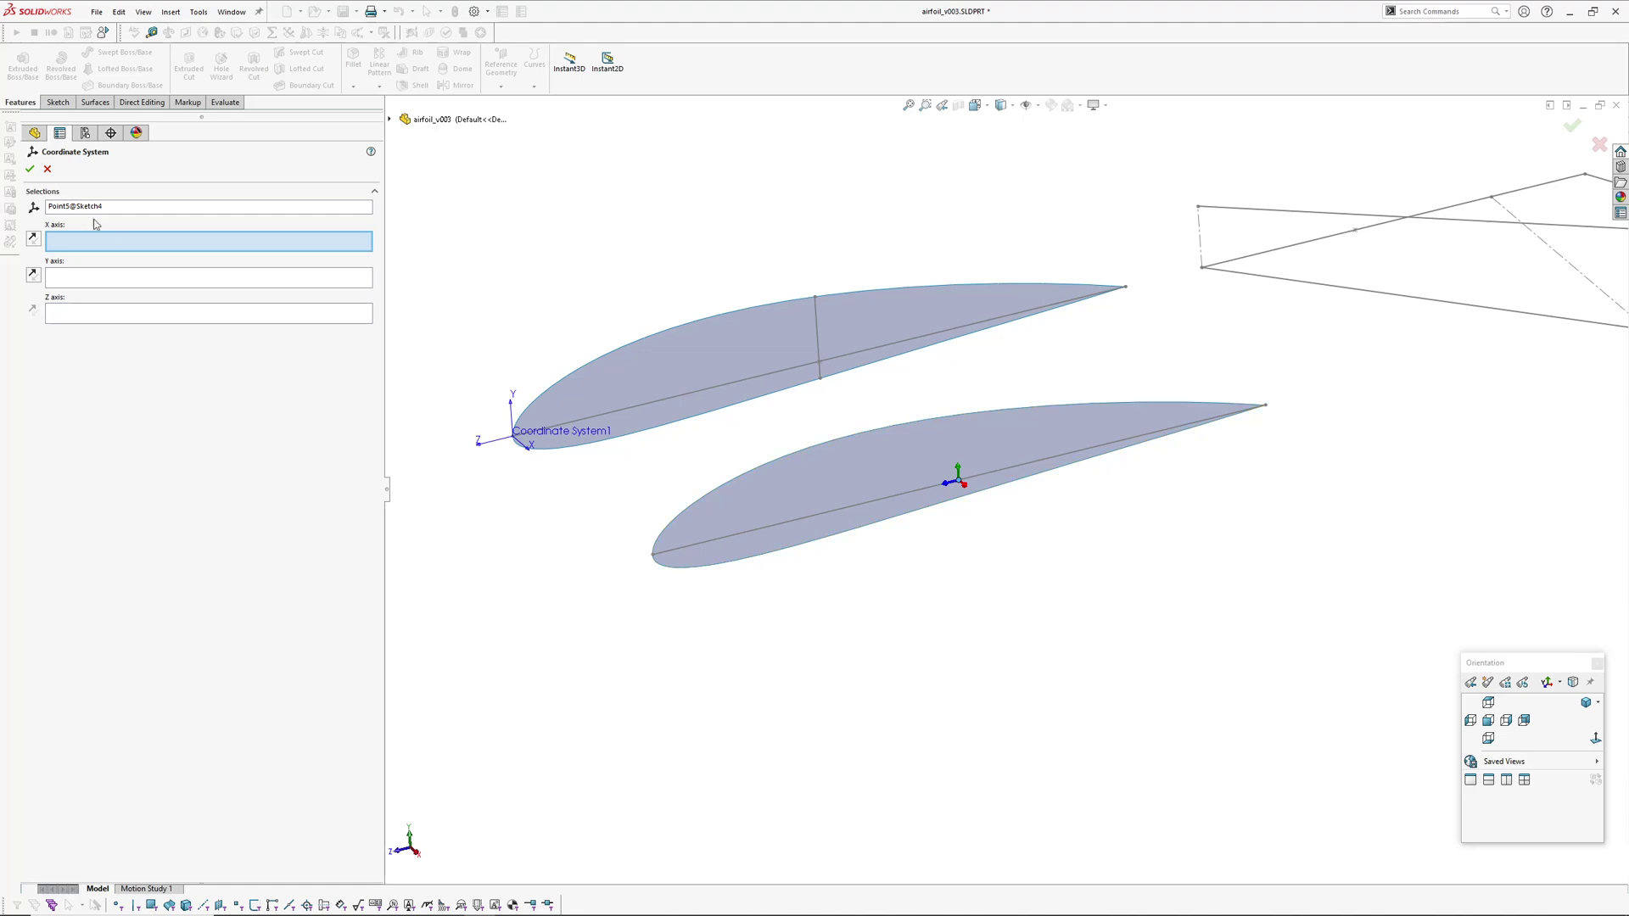
pyautogui.click(78, 207)
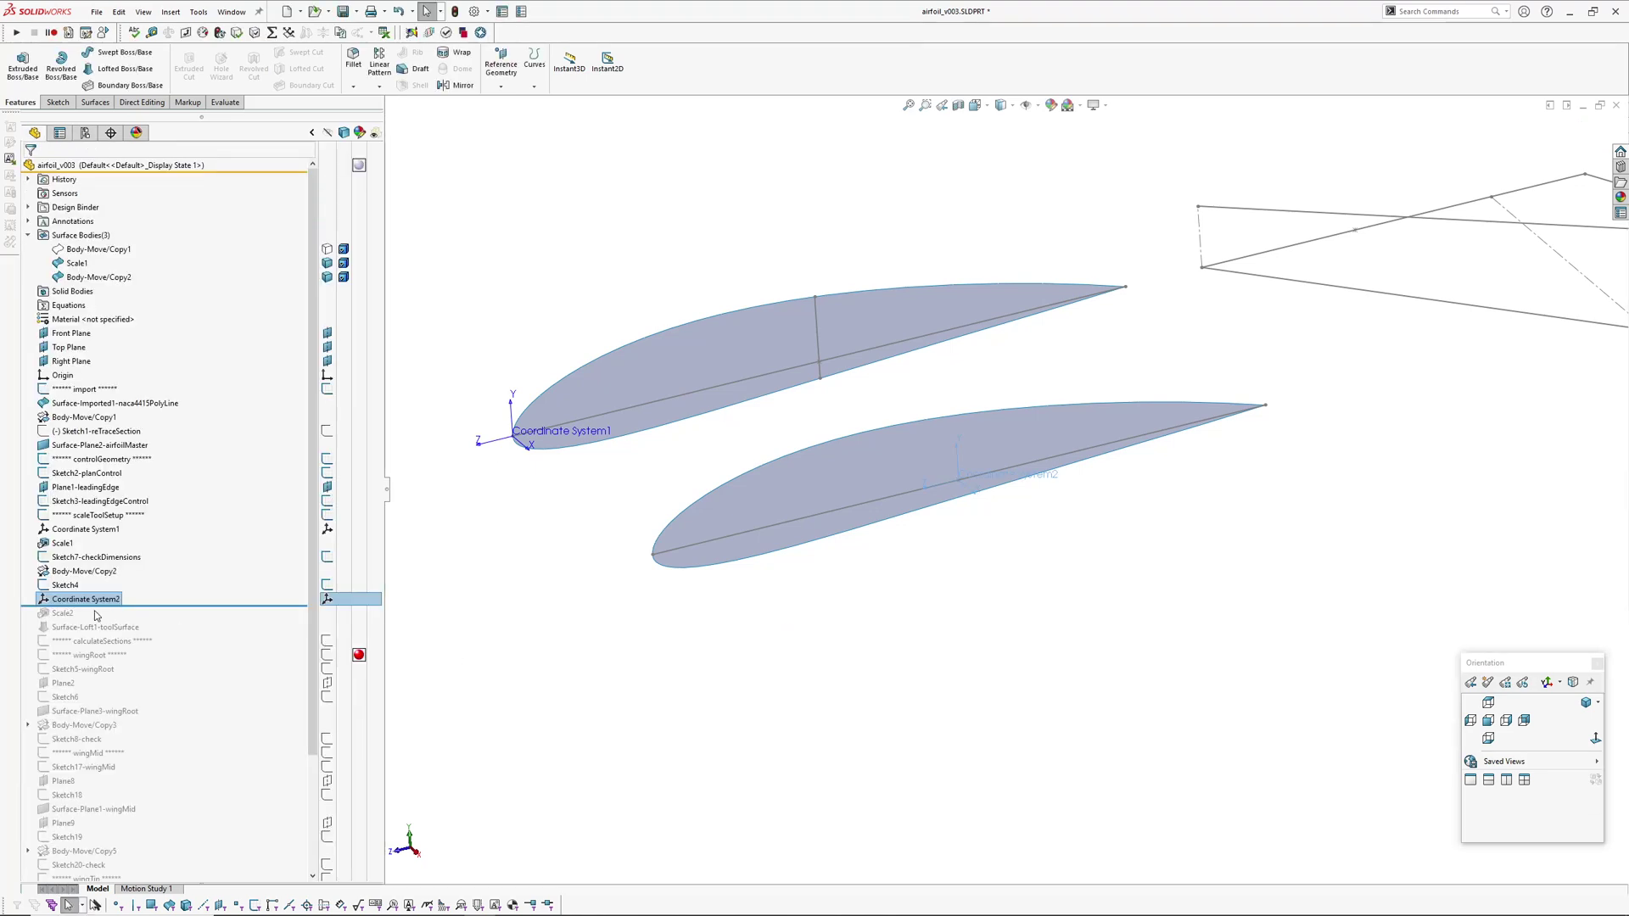
# Roll the history forward to include Scale2, review its body, scaling reference and factor, and leave the definition without changes
pyautogui.moveTo(164, 608); pyautogui.dragTo(166, 616)
pyautogui.scroll(-3, 964, 480)
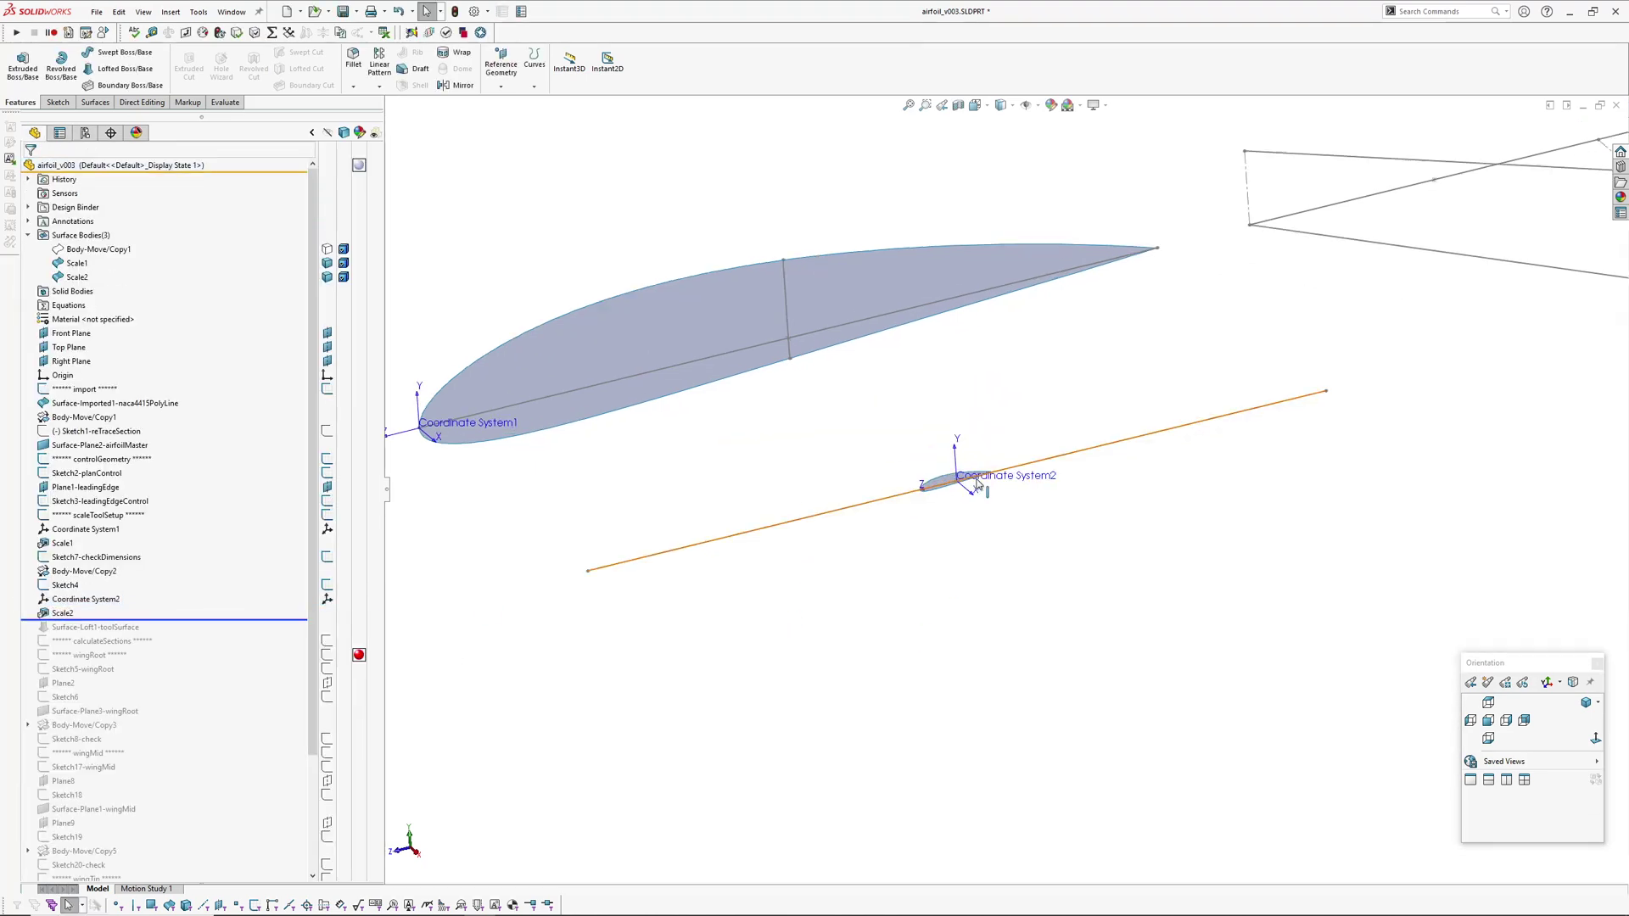
pyautogui.click(53, 613)
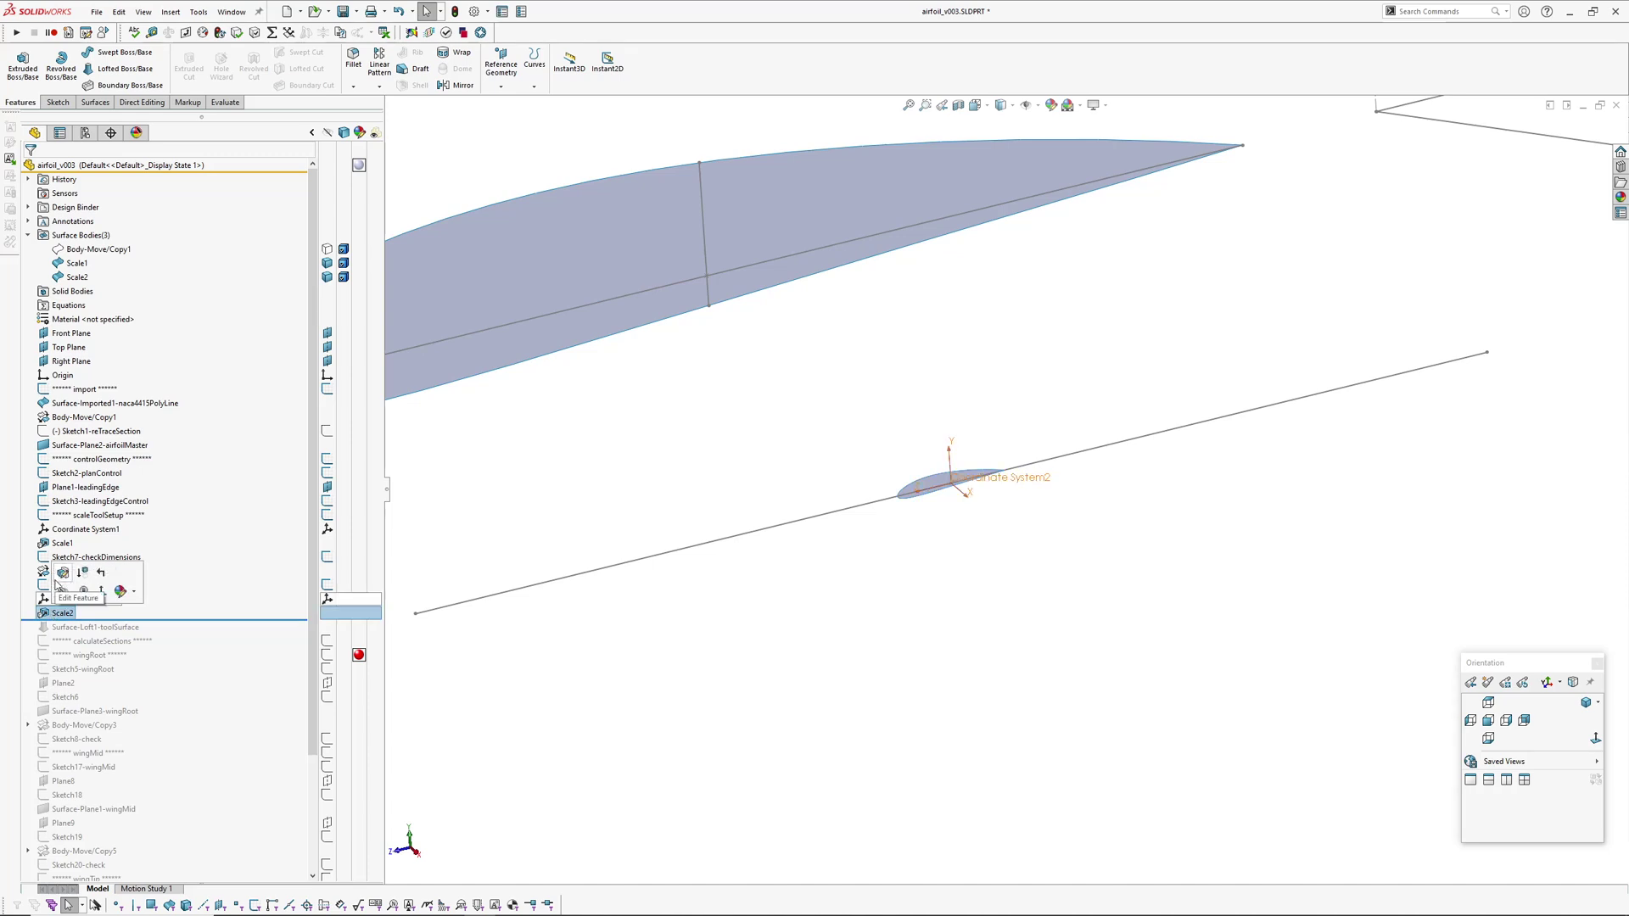
pyautogui.click(50, 585)
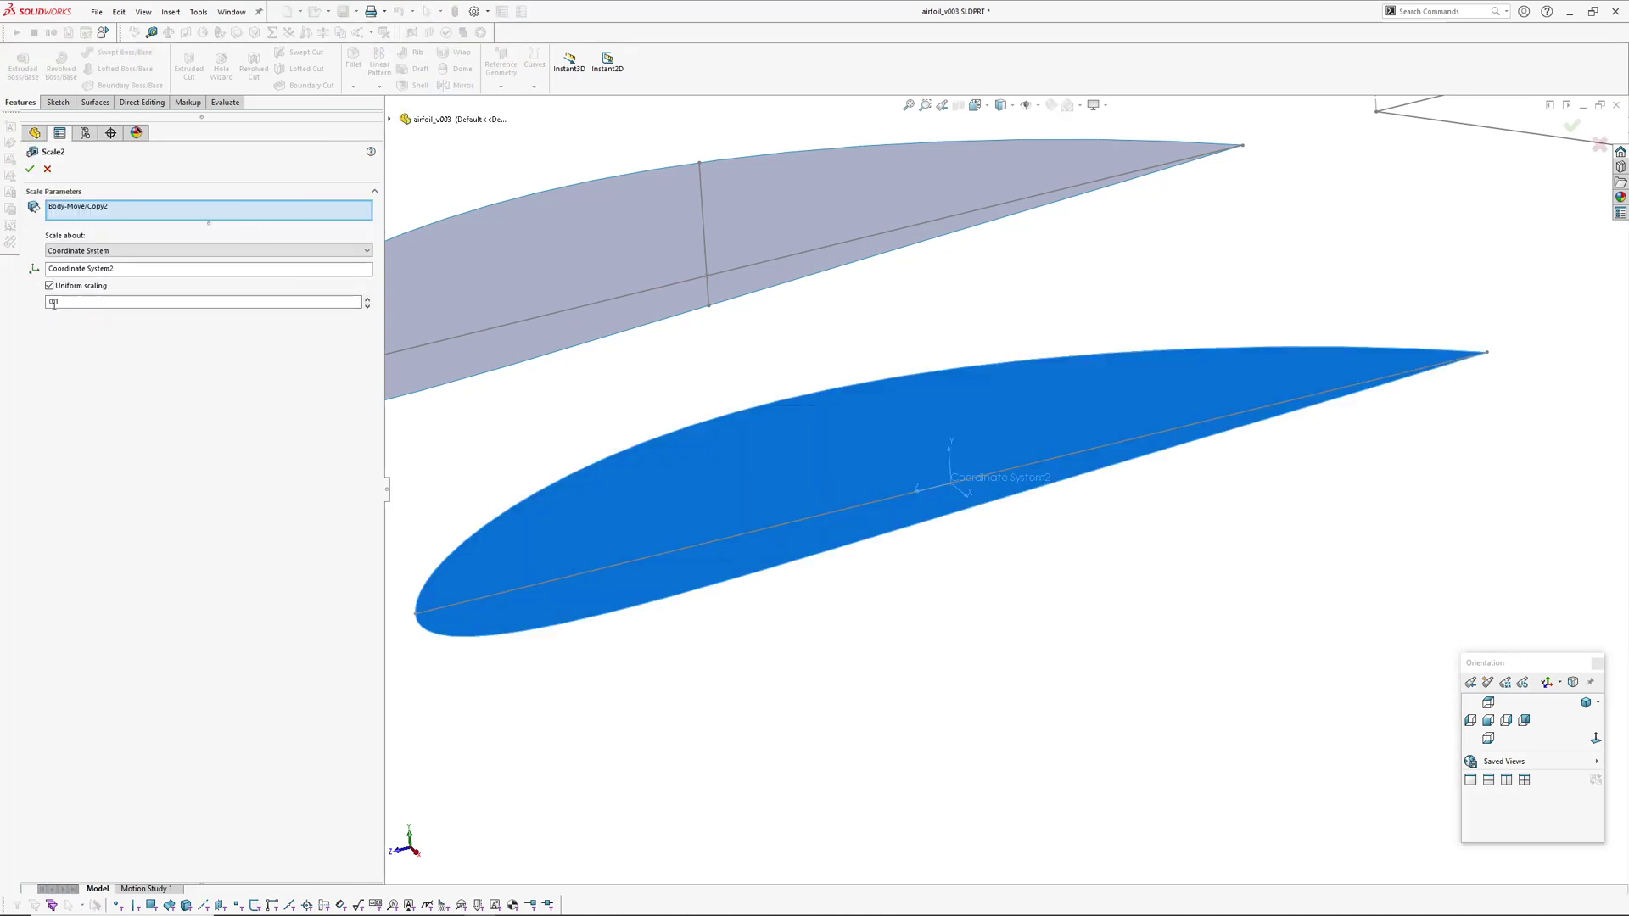
pyautogui.click(48, 170)
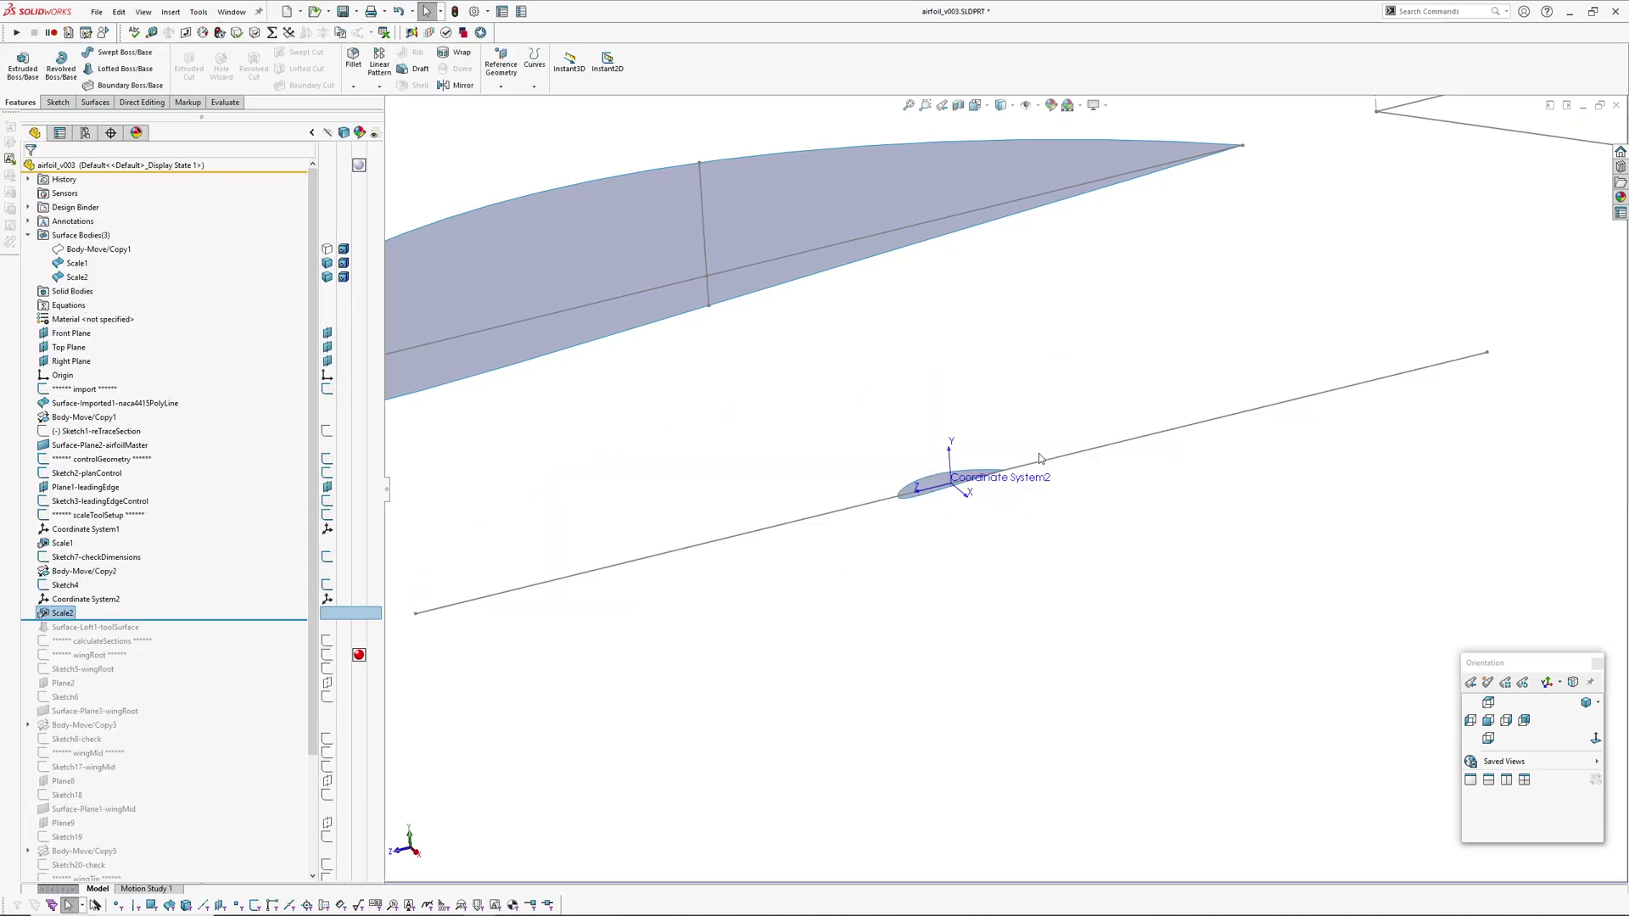
# Compare the scaled-down airfoil copy with the tip chord line of the wing planform
pyautogui.scroll(-5, 1116, 465)
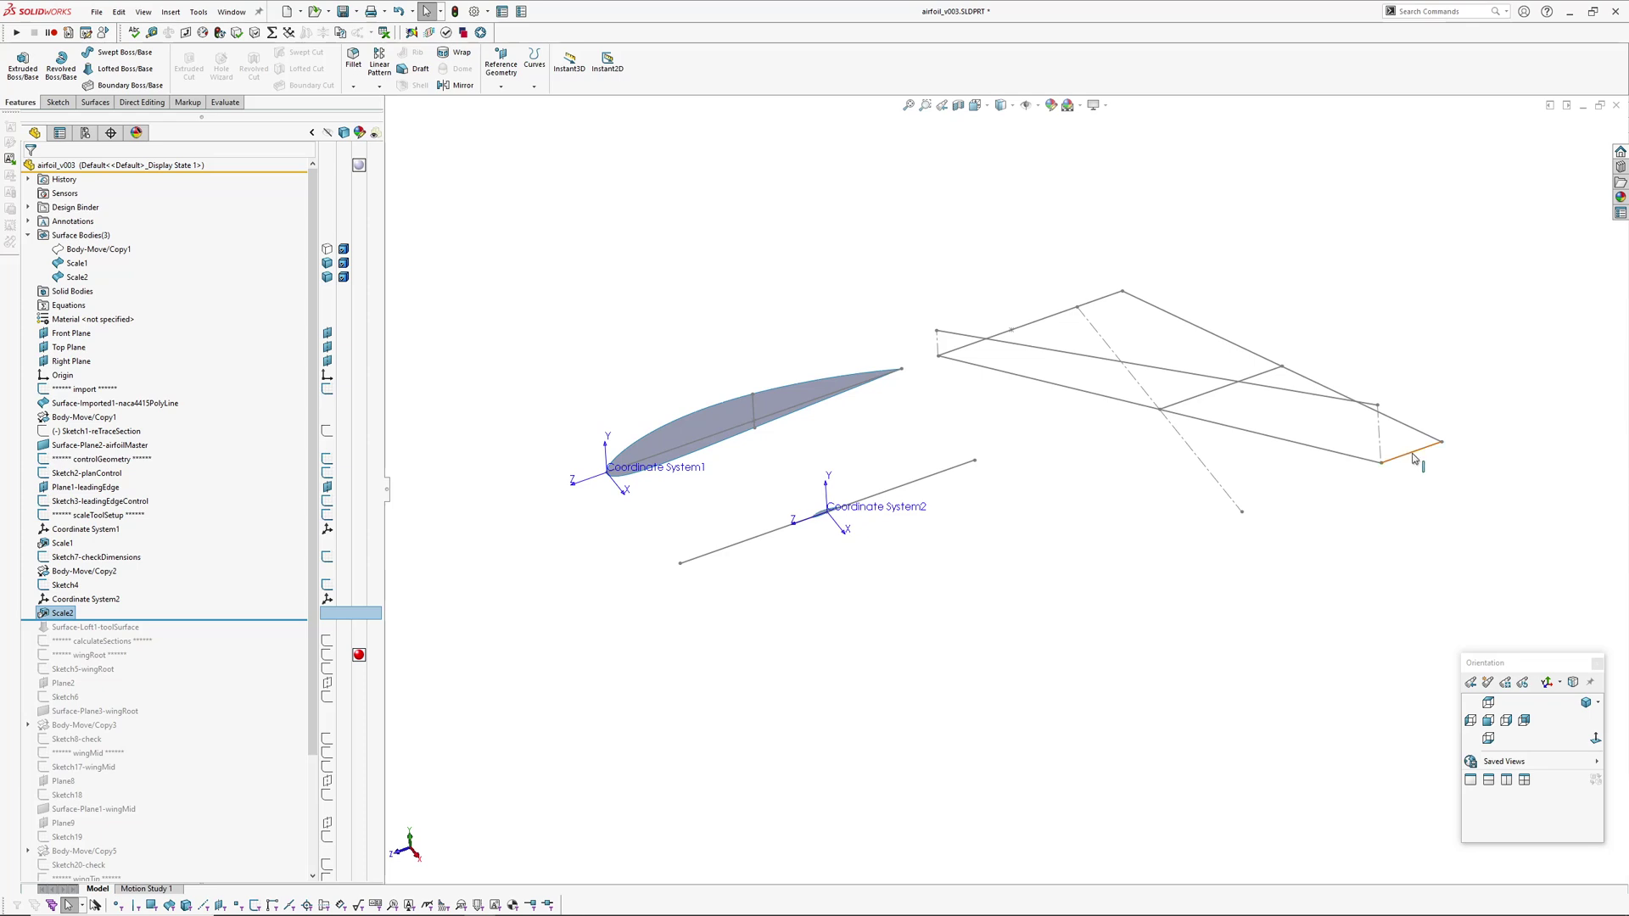
pyautogui.click(1413, 455)
pyautogui.scroll(3, 950, 513)
pyautogui.click(974, 603)
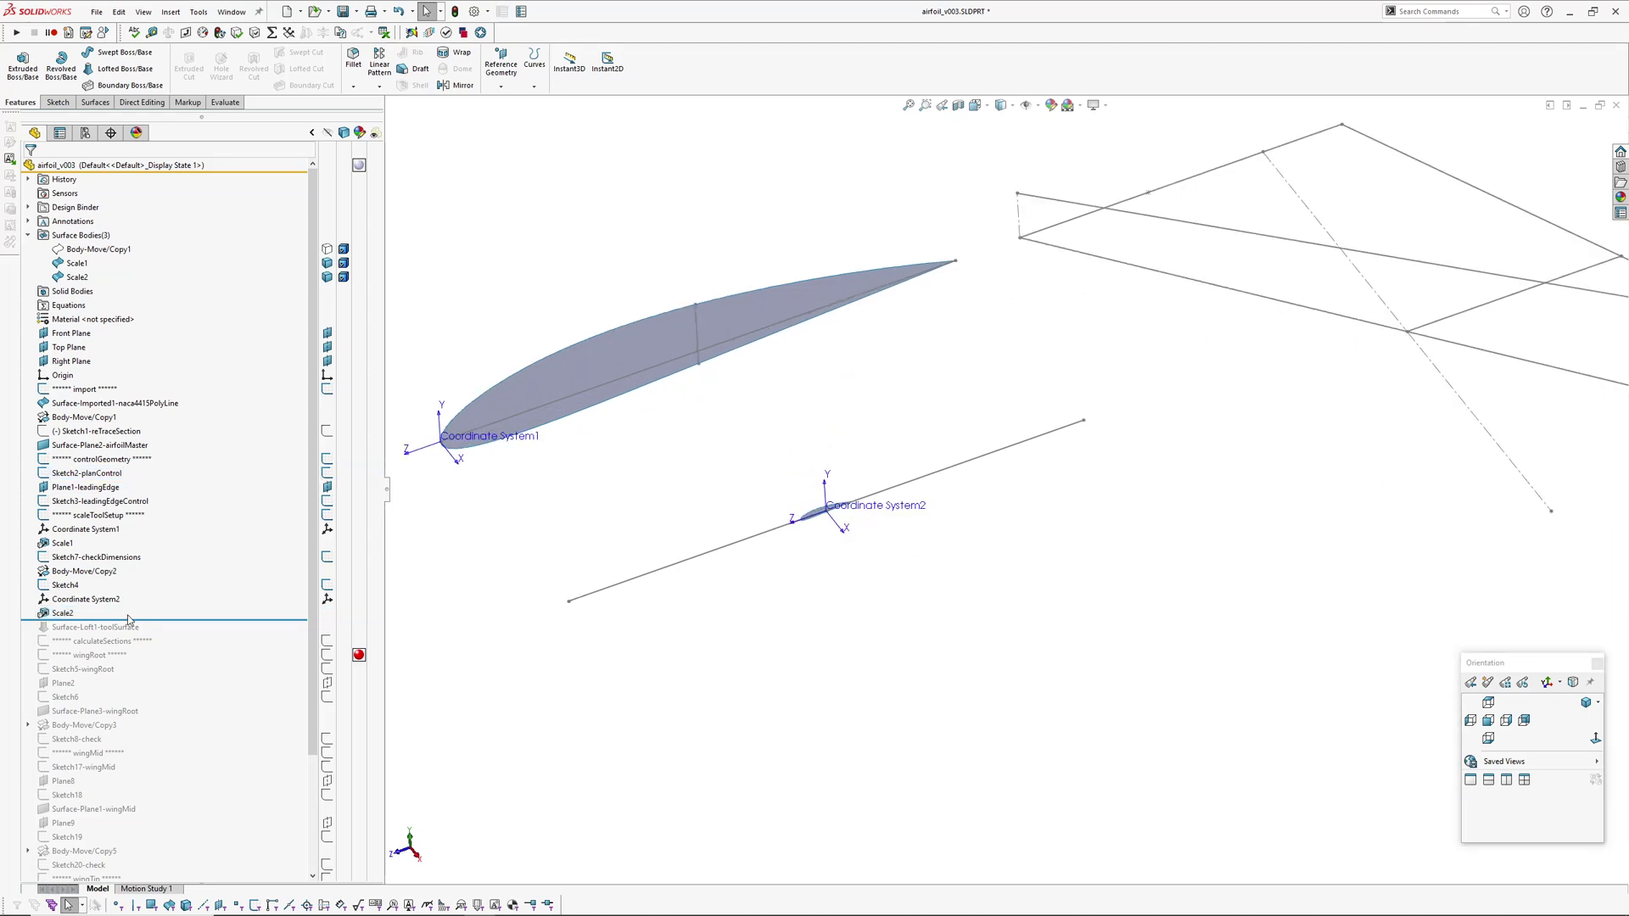
# Roll the history forward to include Surface-Loft1-toolSurface, open its definition and check the two surface bodies used as profiles
pyautogui.moveTo(189, 621); pyautogui.dragTo(113, 646)
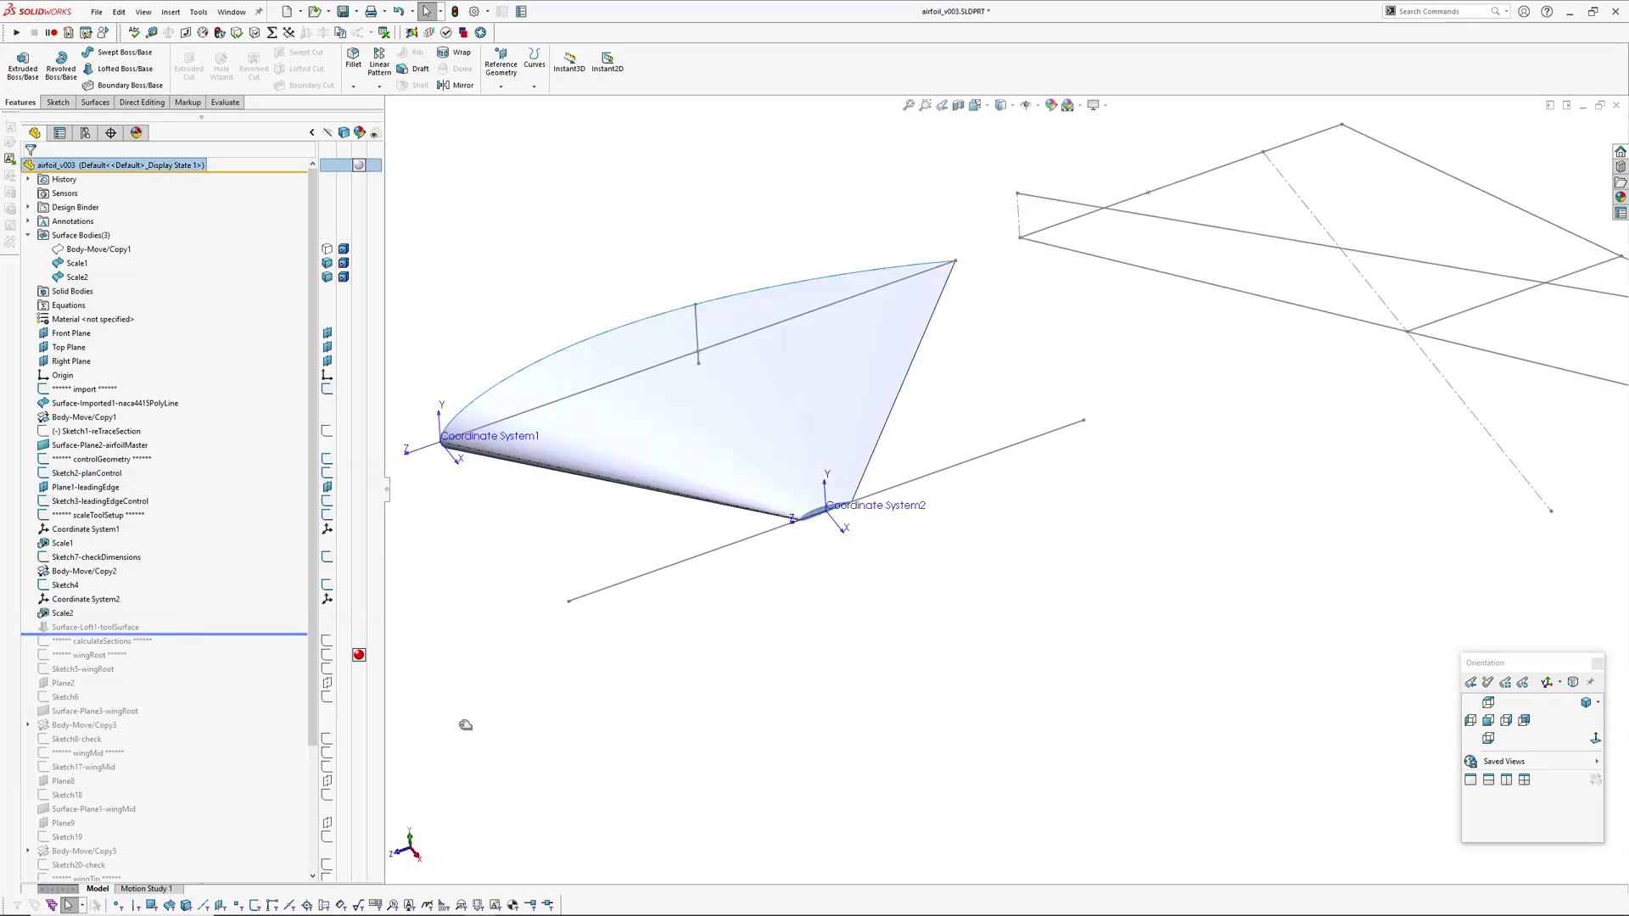
pyautogui.click(111, 642)
pyautogui.click(124, 600)
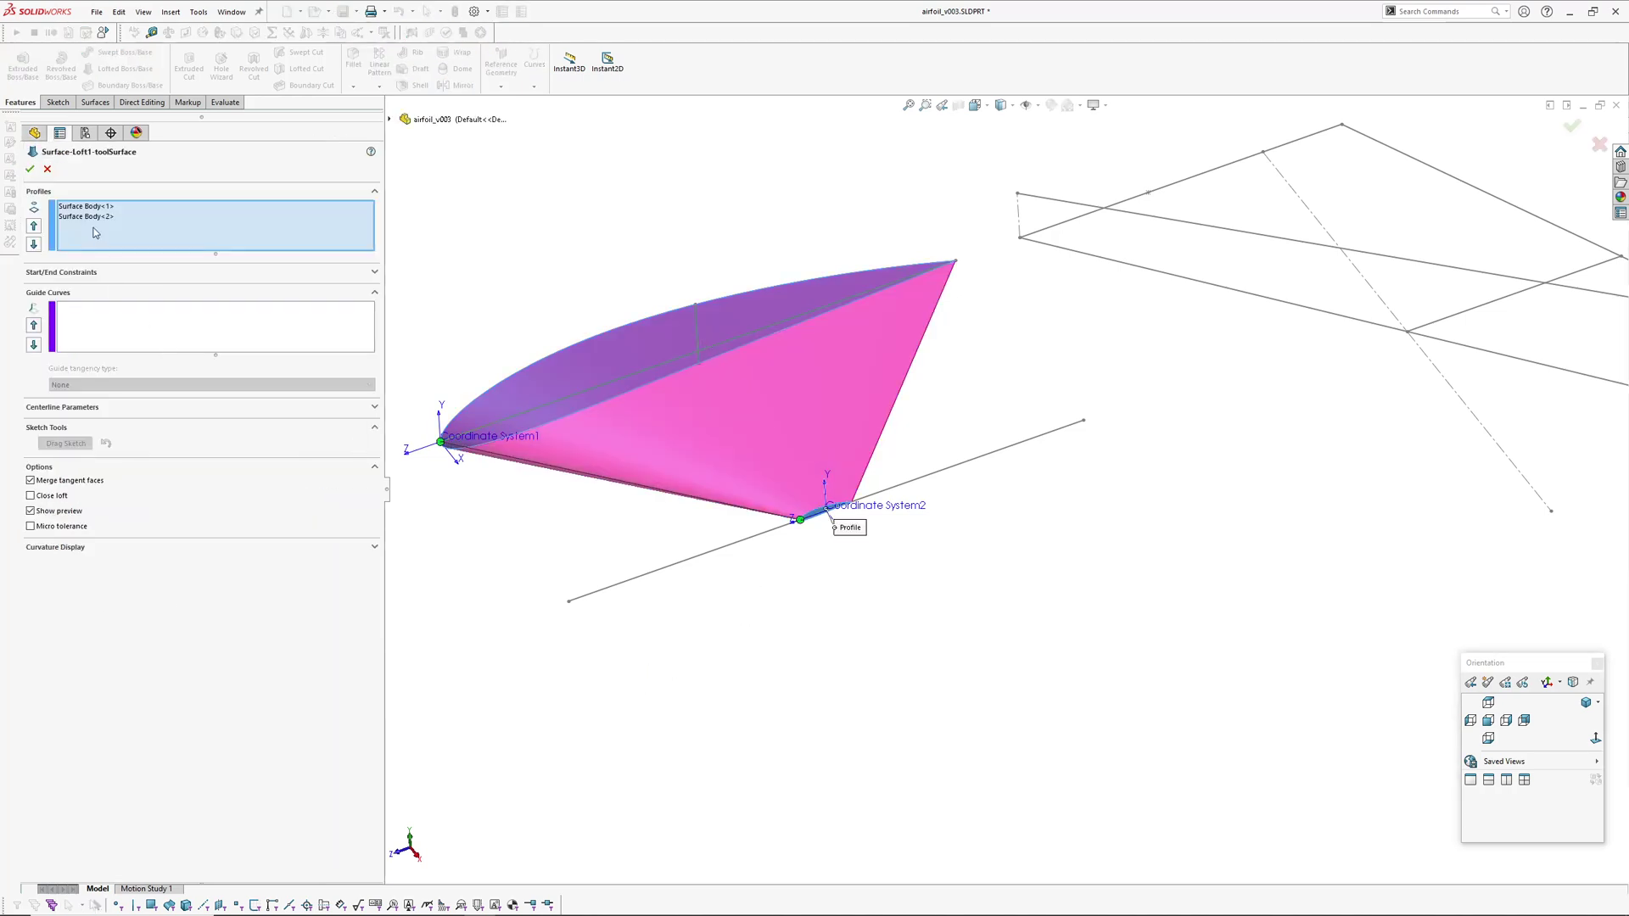
pyautogui.click(87, 217)
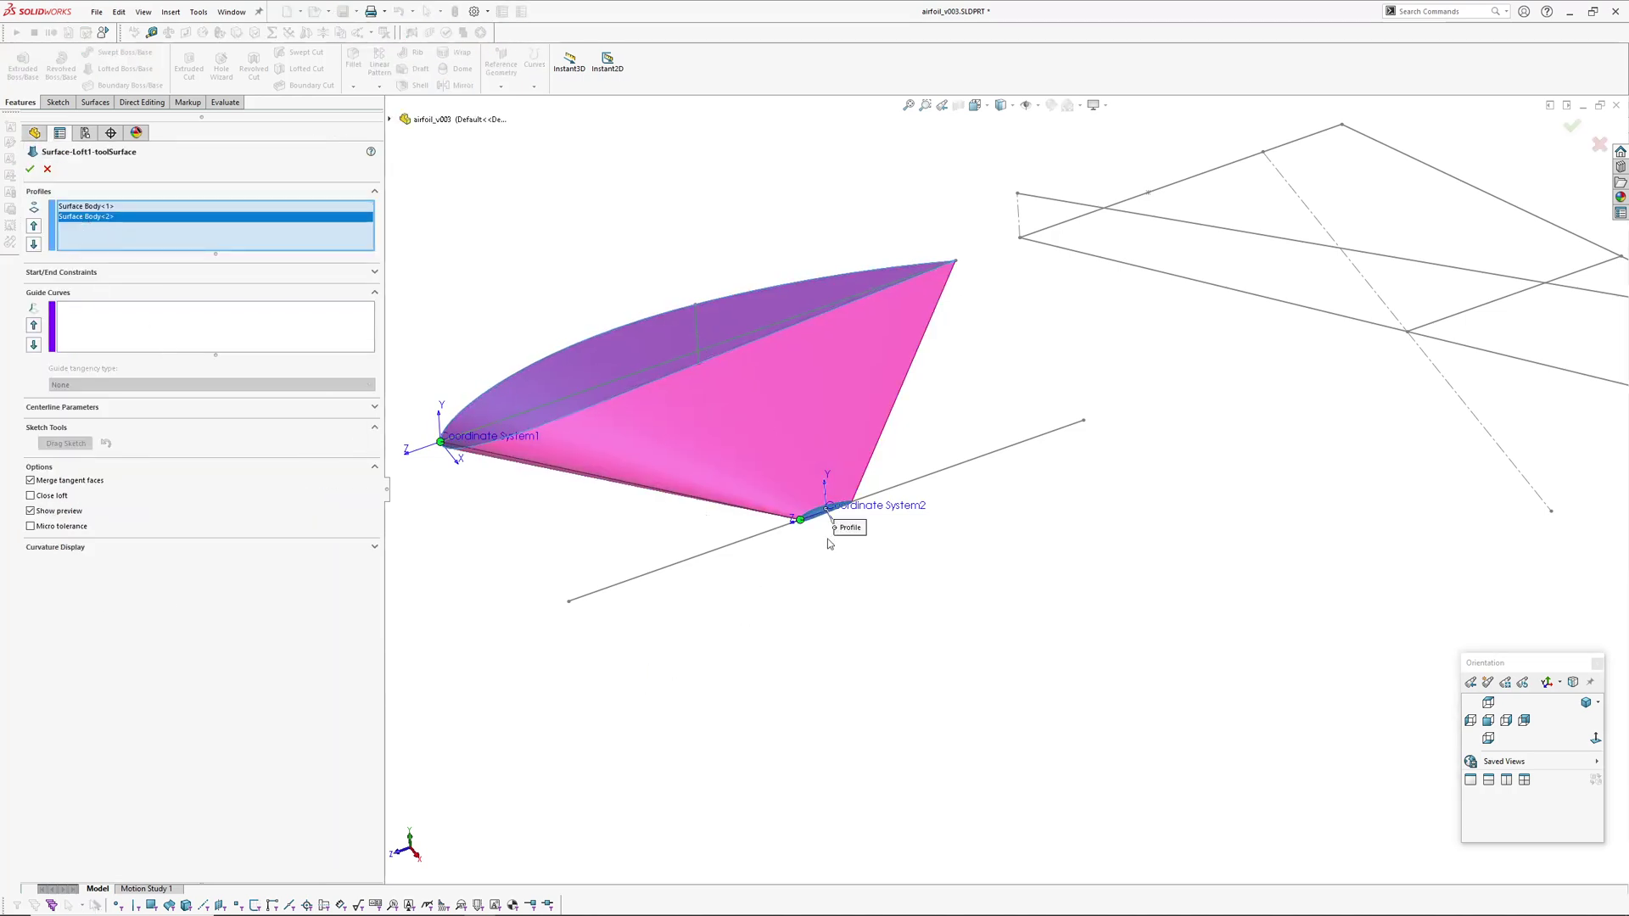
# Try moving the loft connector on the small airfoil profile to its trailing edge and back to the leading edge, and cancel the loft edit
pyautogui.scroll(-4, 832, 509)
pyautogui.moveTo(833, 510); pyautogui.dragTo(876, 400, button='middle')
pyautogui.scroll(-2, 862, 407)
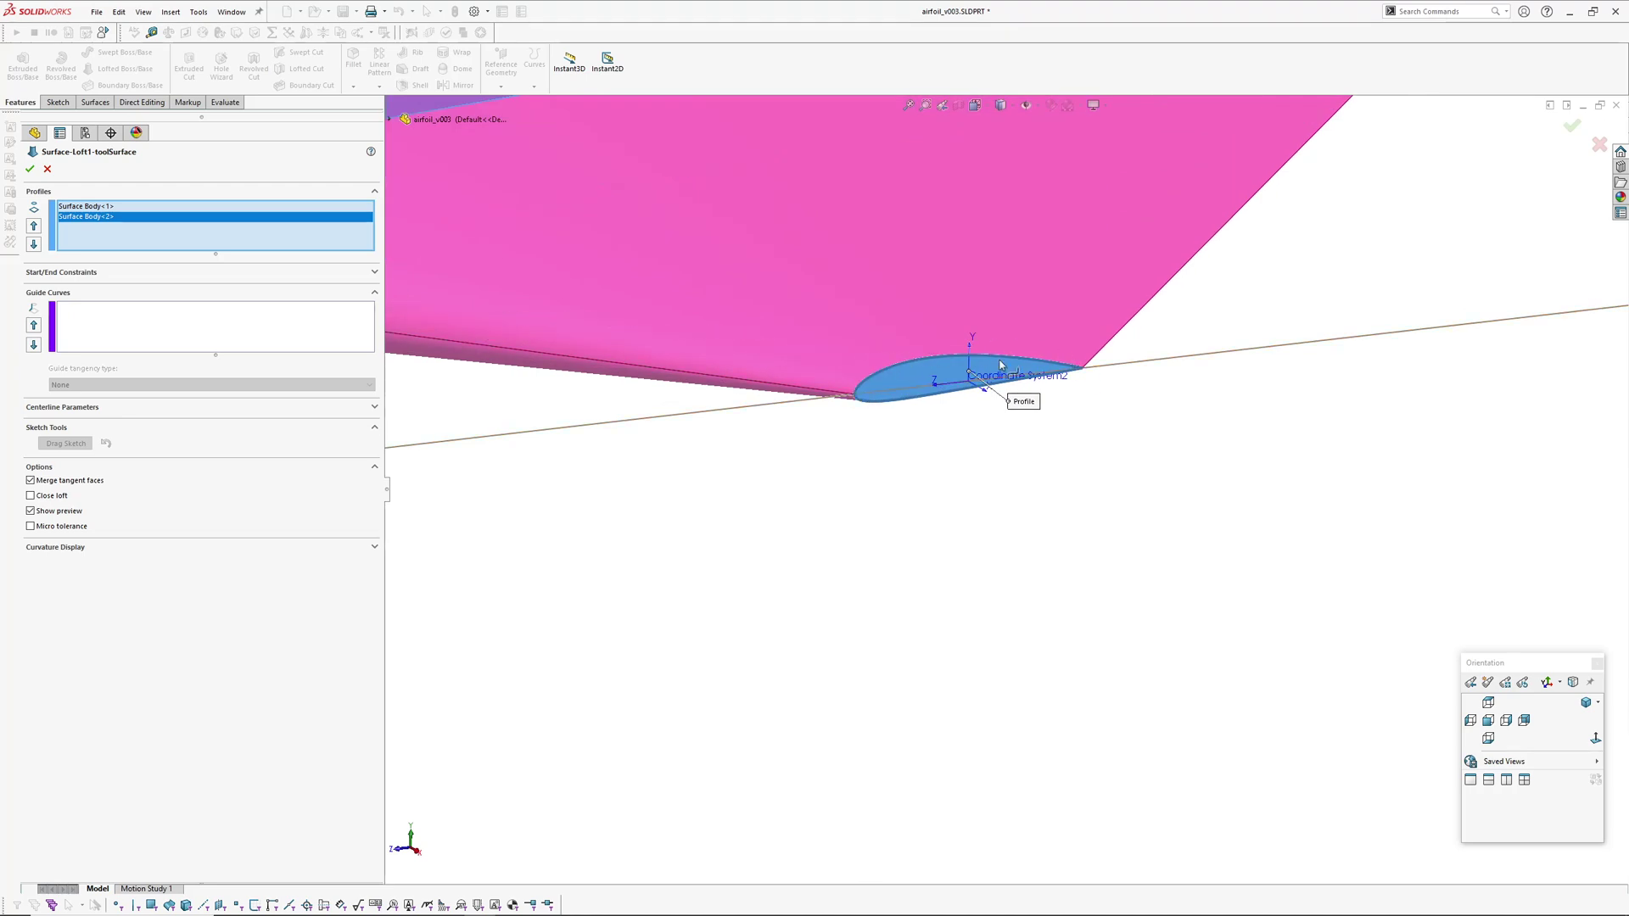
pyautogui.moveTo(999, 364); pyautogui.dragTo(1089, 377)
pyautogui.scroll(4, 1088, 414)
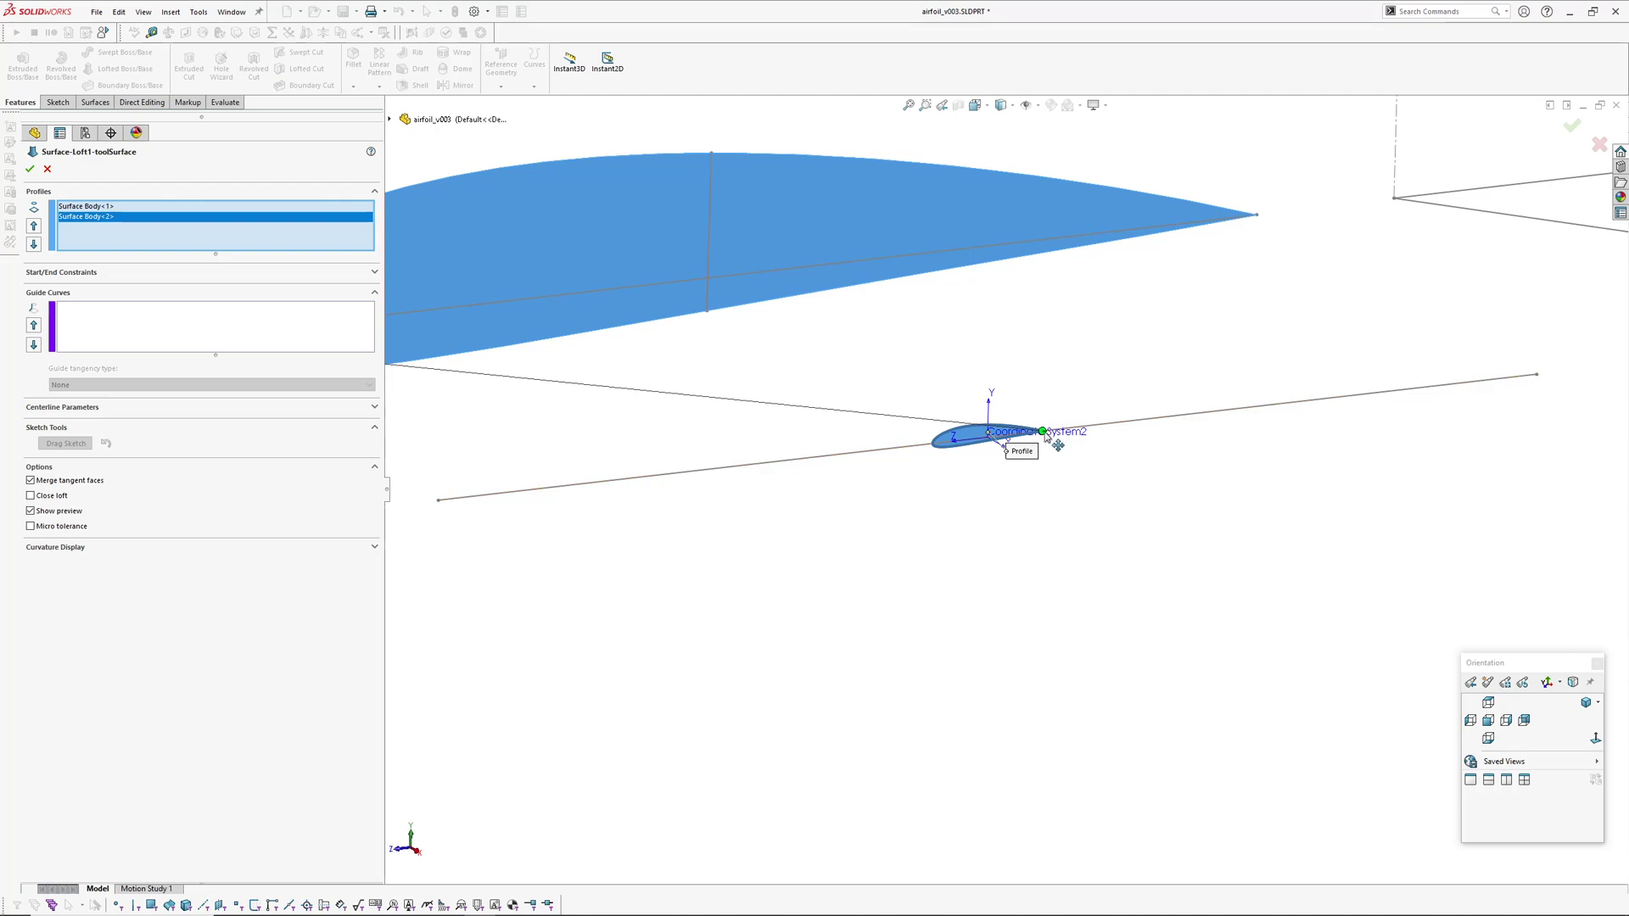
pyautogui.moveTo(1043, 432); pyautogui.dragTo(923, 449)
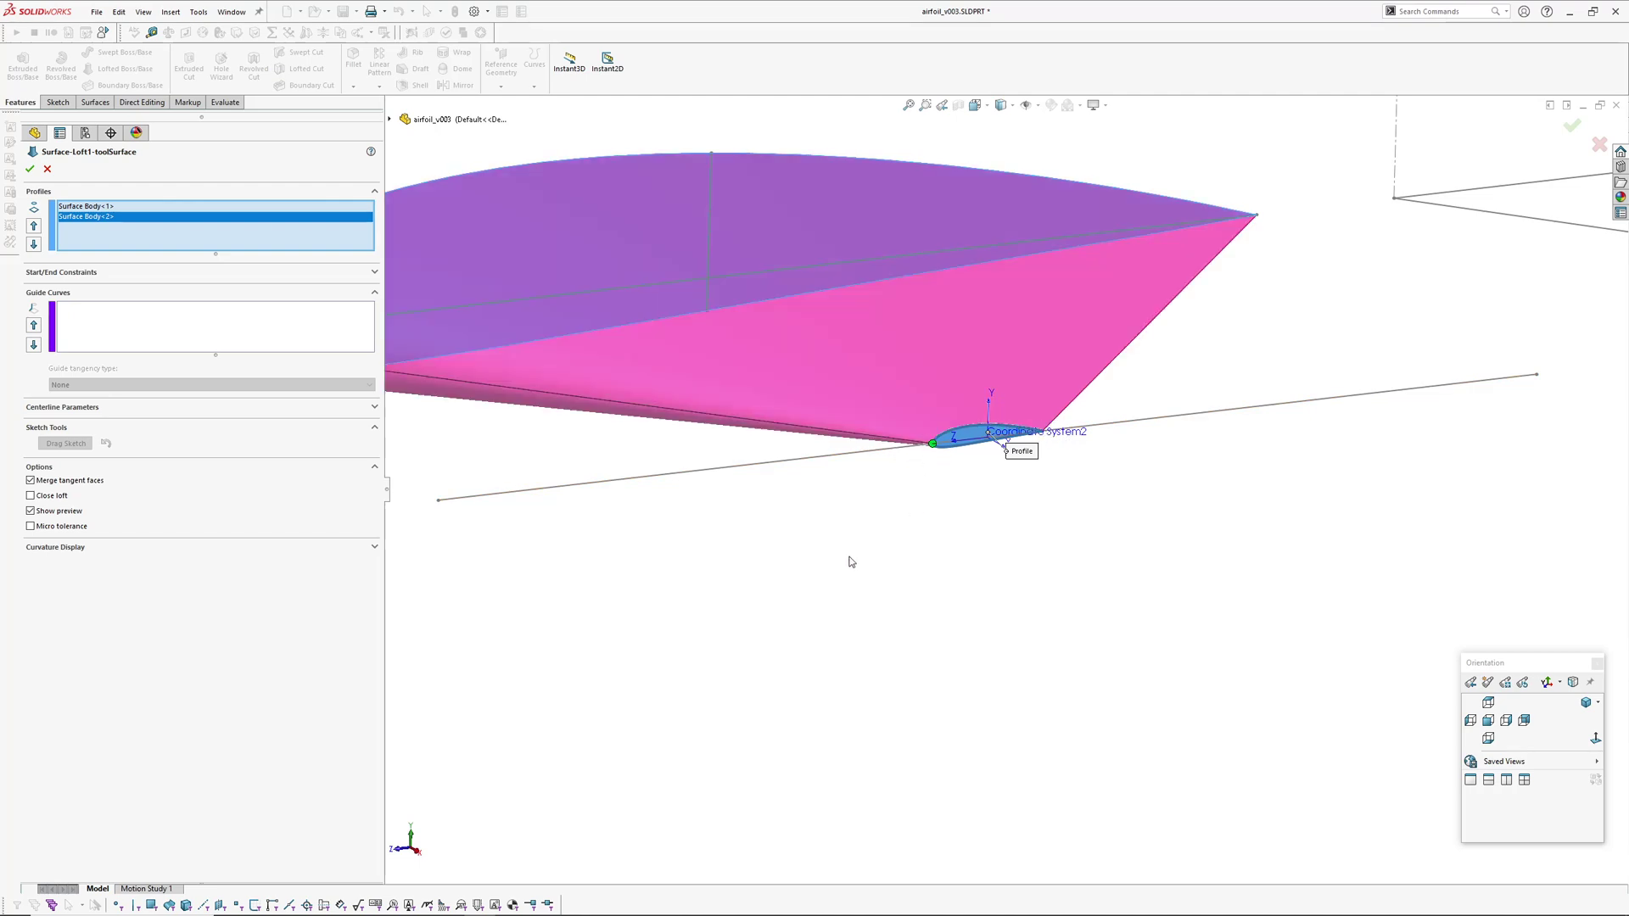
pyautogui.scroll(1, 925, 507)
pyautogui.keyDown('ctrl'); pyautogui.moveTo(923, 507); pyautogui.dragTo(1084, 548, button='middle'); pyautogui.keyUp('ctrl')
pyautogui.scroll(-4, 949, 501)
pyautogui.scroll(4, 981, 523)
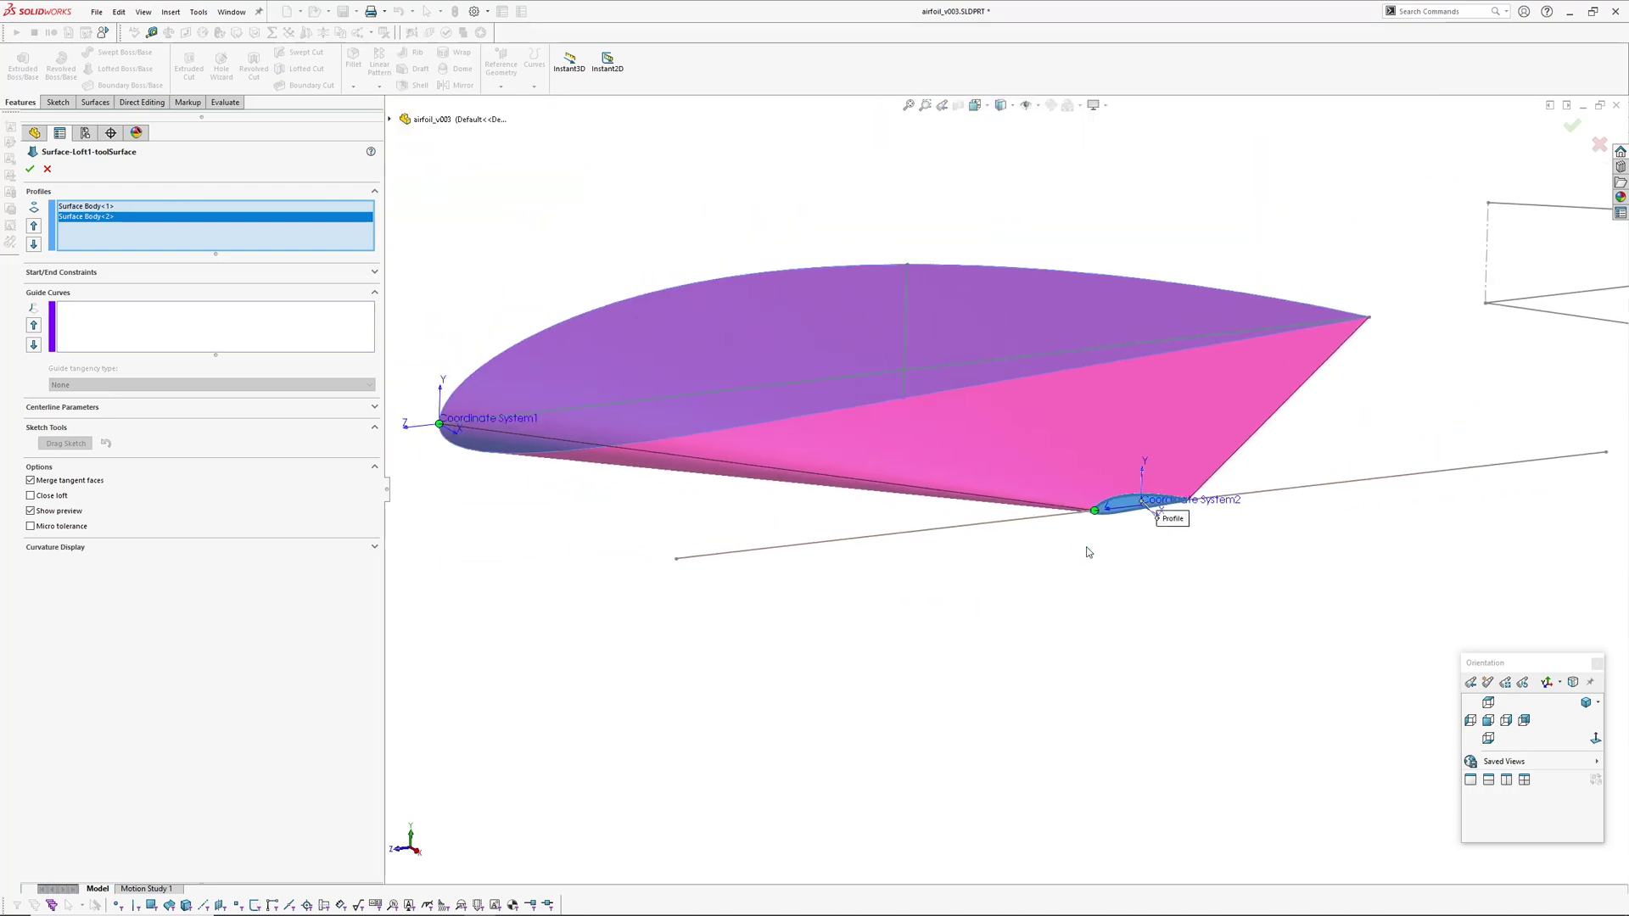
pyautogui.scroll(1, 1085, 548)
pyautogui.click(47, 169)
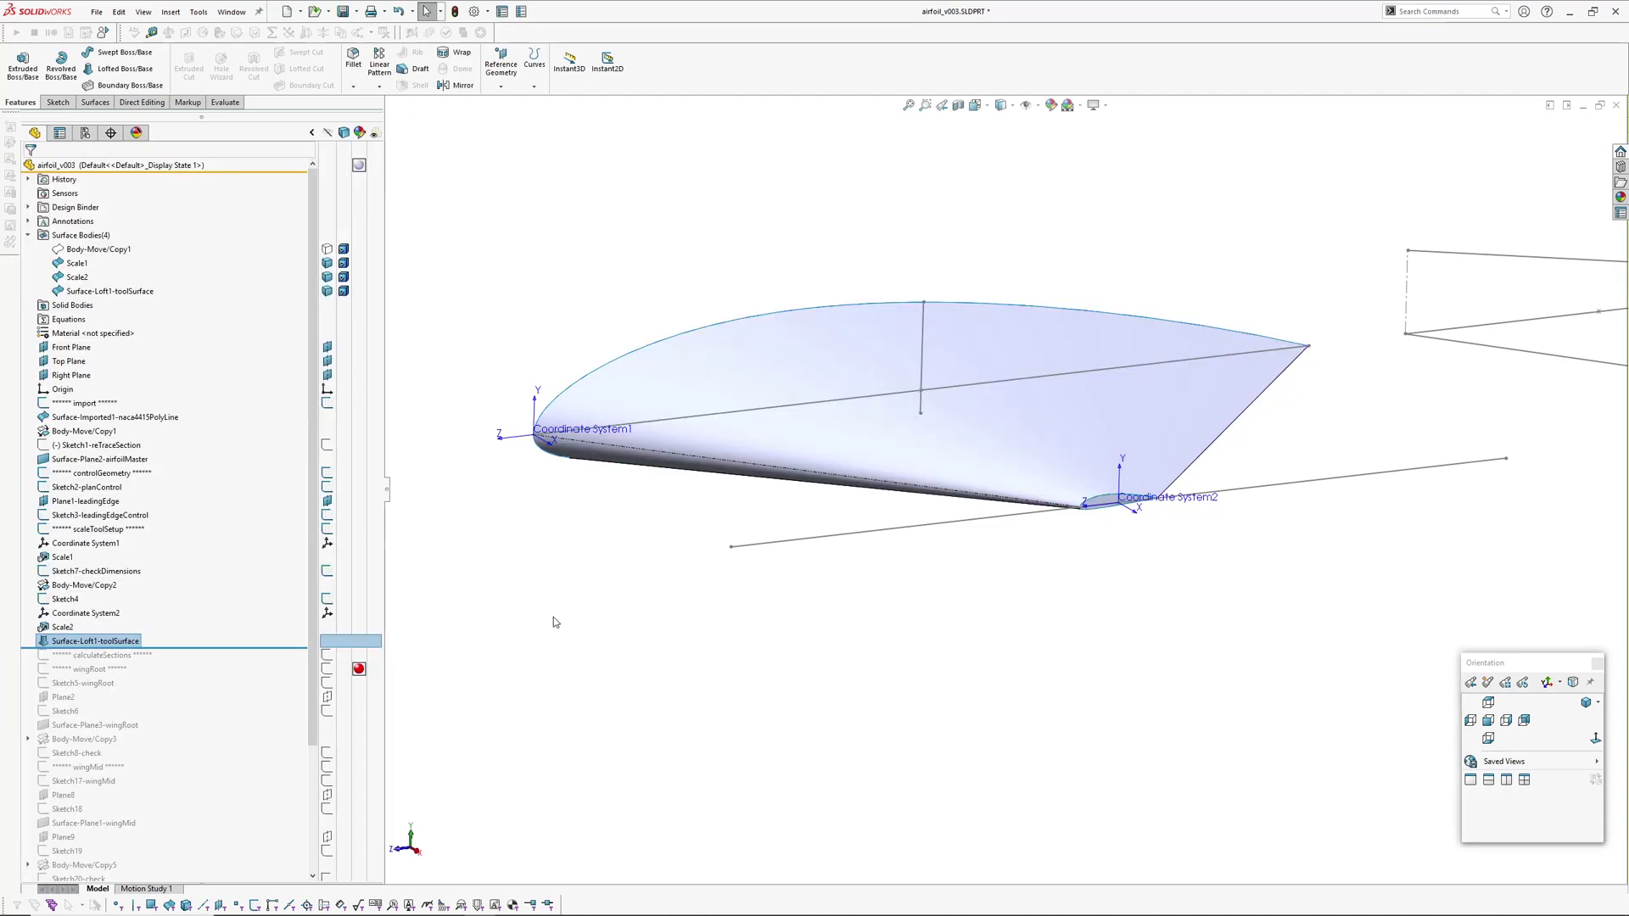
# Roll the history forward to include Sketch5-wingRoot and locate its line on the lofted tool surface
pyautogui.moveTo(553, 617); pyautogui.dragTo(715, 653, button='middle')
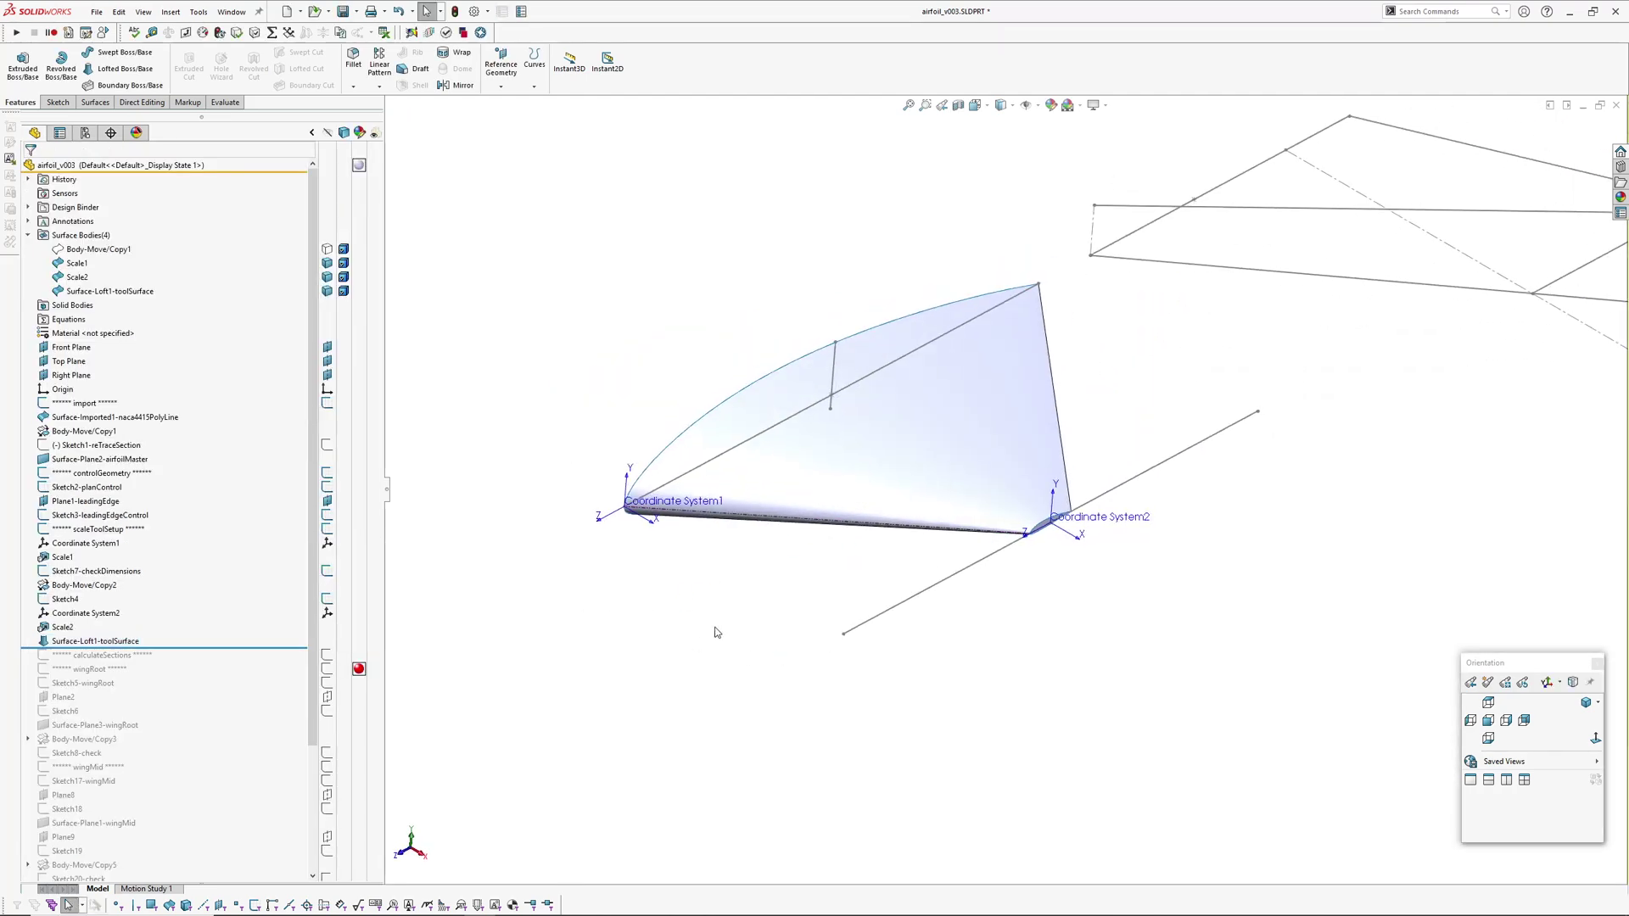
pyautogui.scroll(-4, 161, 629)
pyautogui.moveTo(173, 492); pyautogui.dragTo(170, 537)
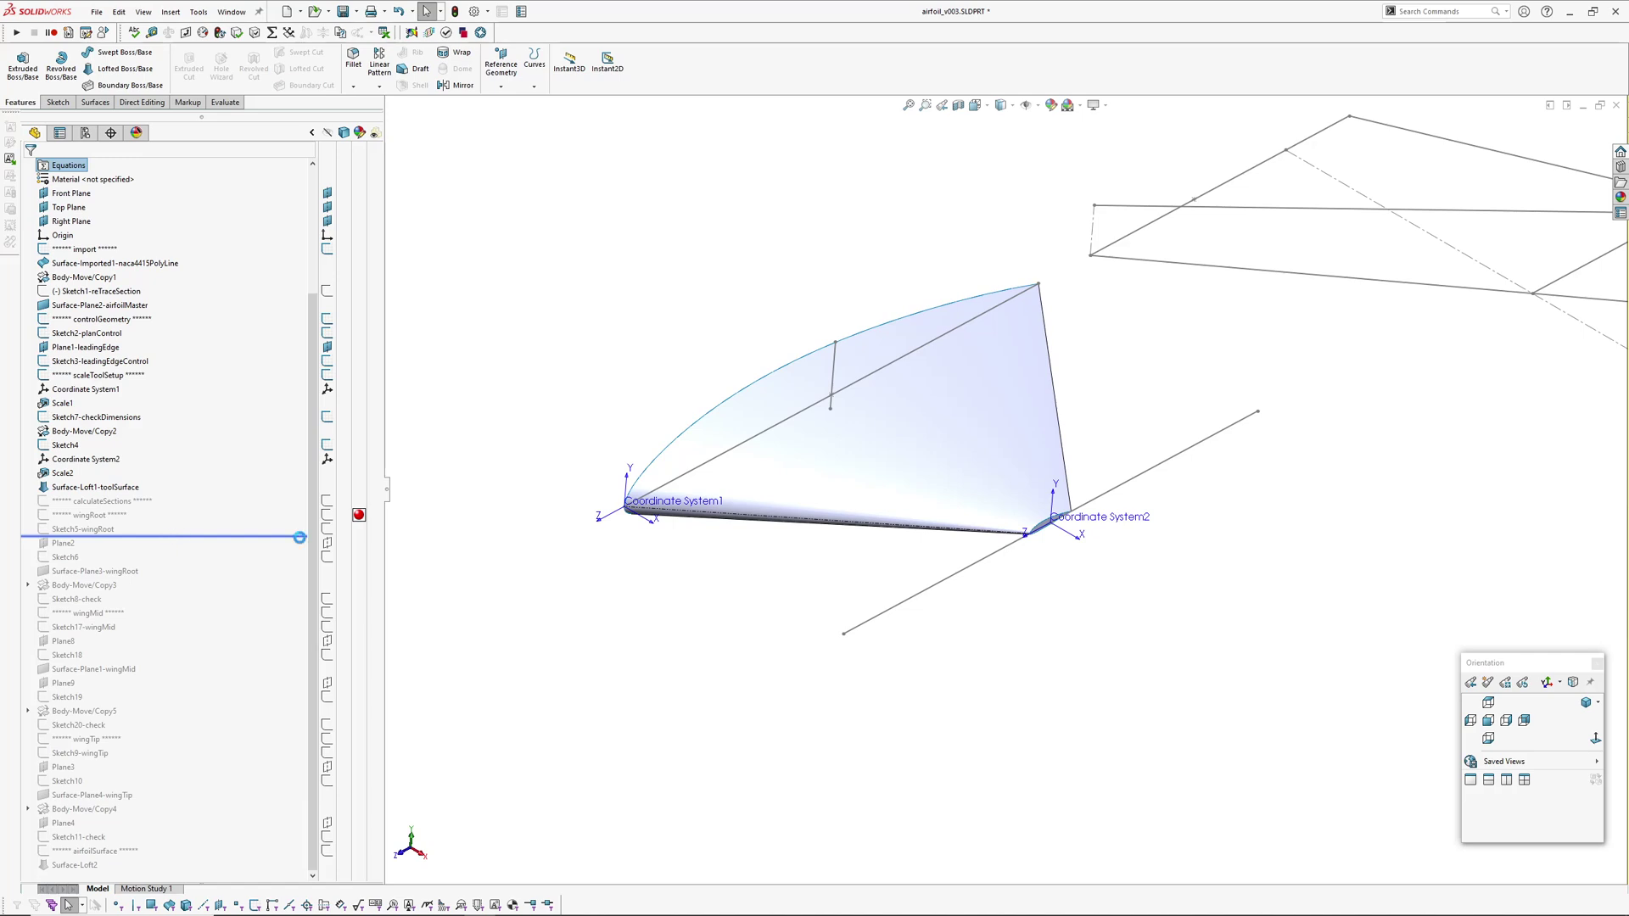
pyautogui.click(93, 530)
pyautogui.scroll(3, 840, 578)
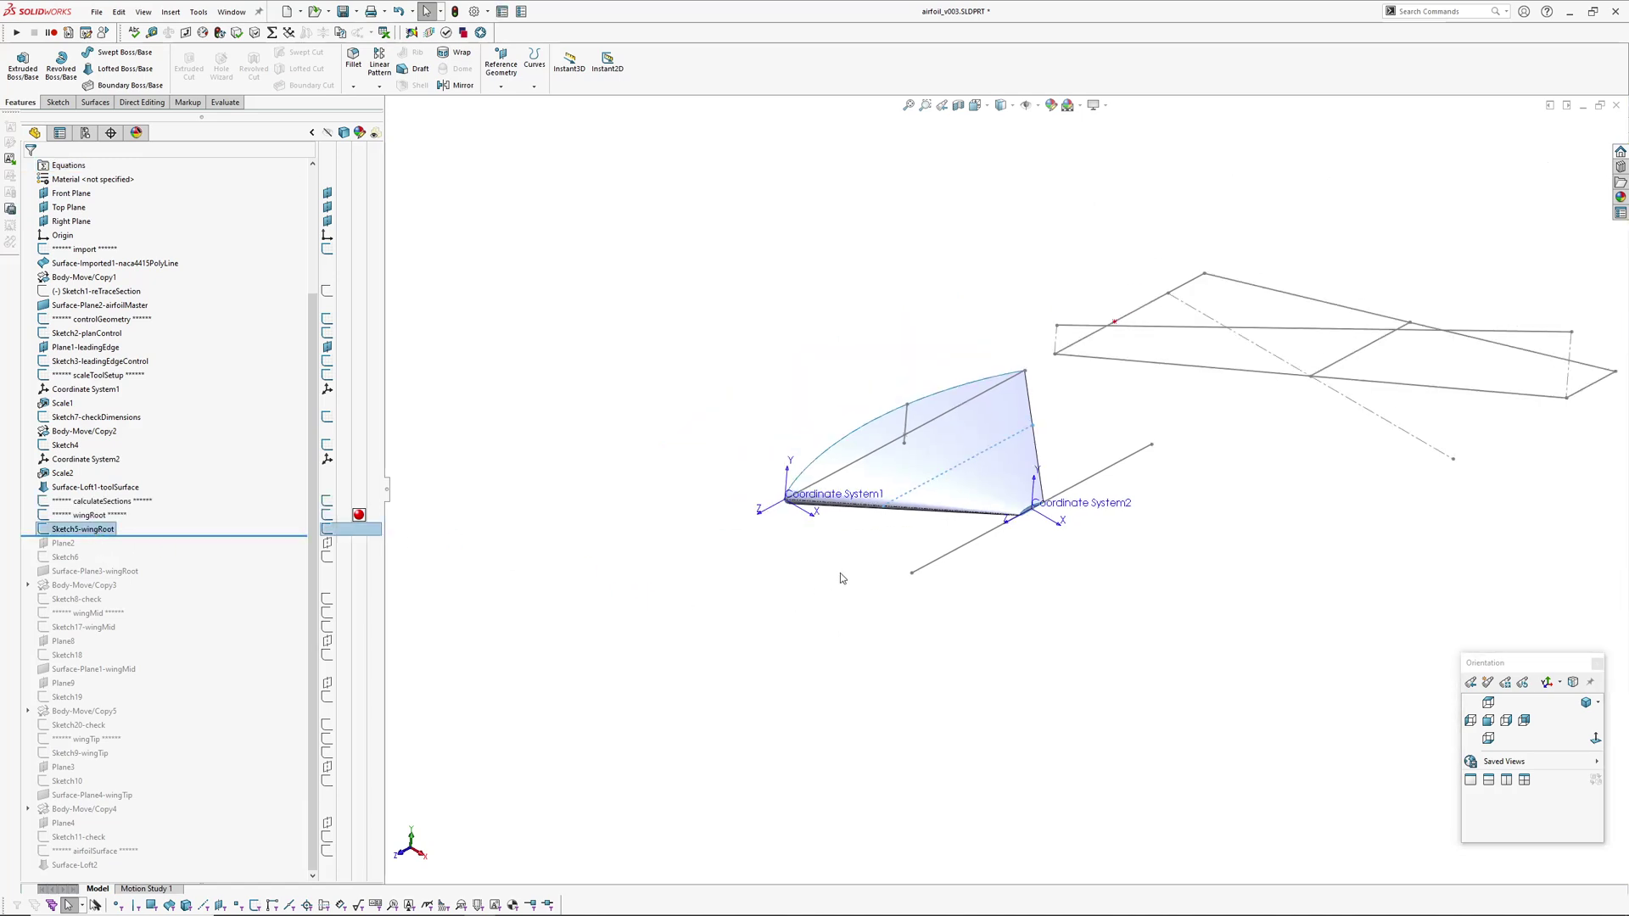
pyautogui.moveTo(840, 577); pyautogui.dragTo(850, 727, button='middle')
pyautogui.keyDown('ctrl'); pyautogui.moveTo(977, 658); pyautogui.dragTo(868, 596, button='middle'); pyautogui.keyUp('ctrl')
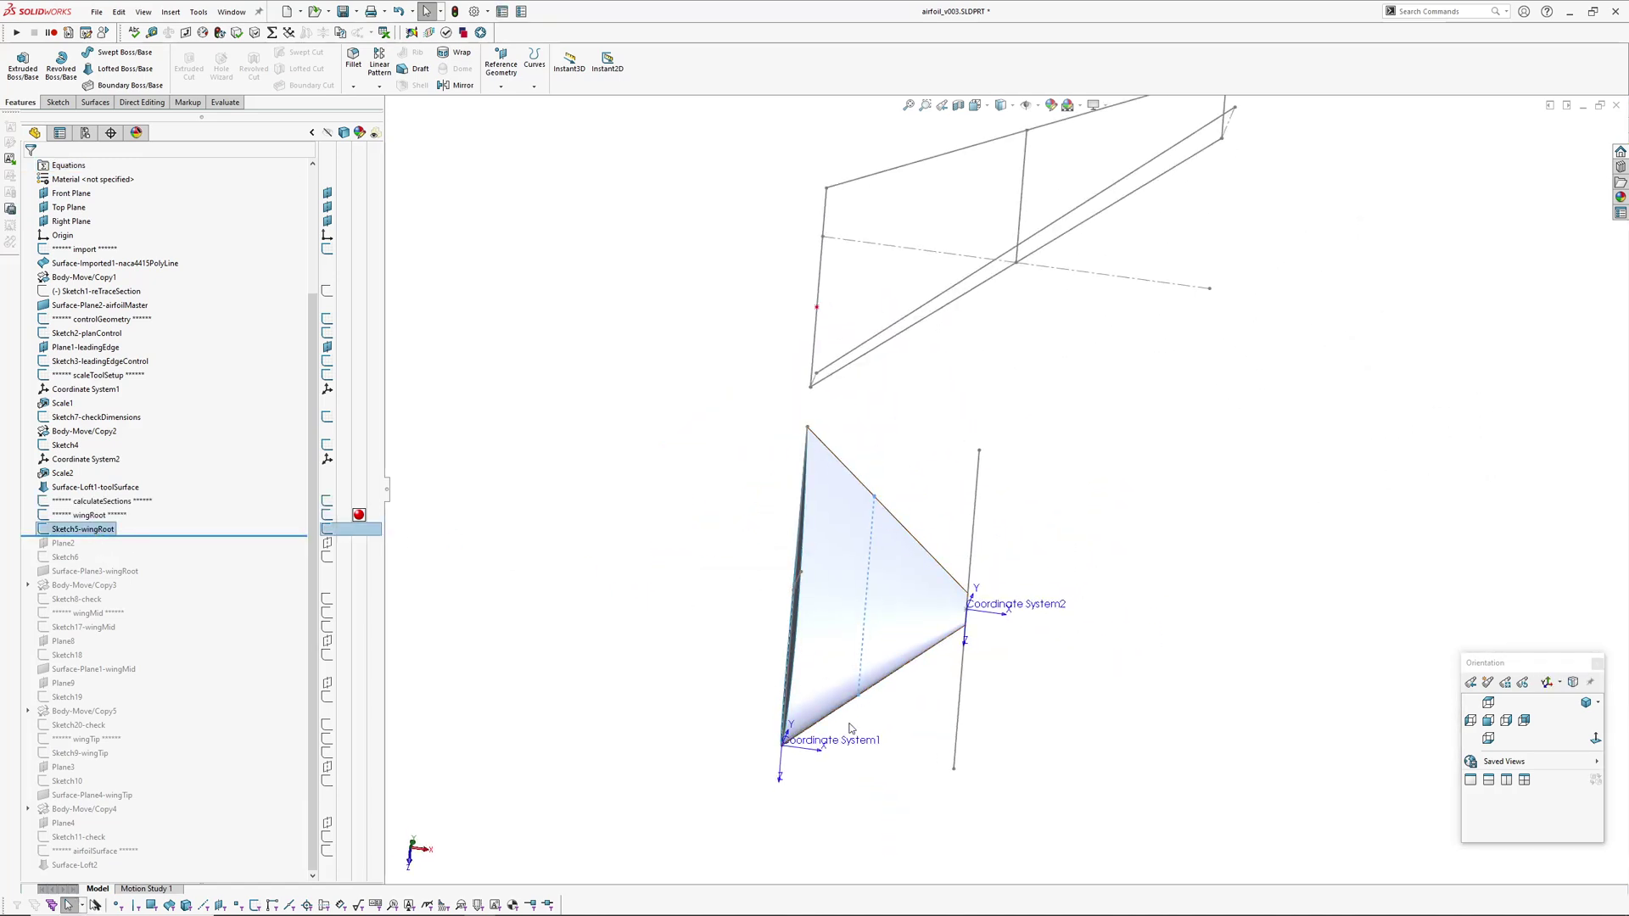
pyautogui.click(670, 527)
pyautogui.scroll(3, 109, 277)
pyautogui.scroll(-3, 59, 302)
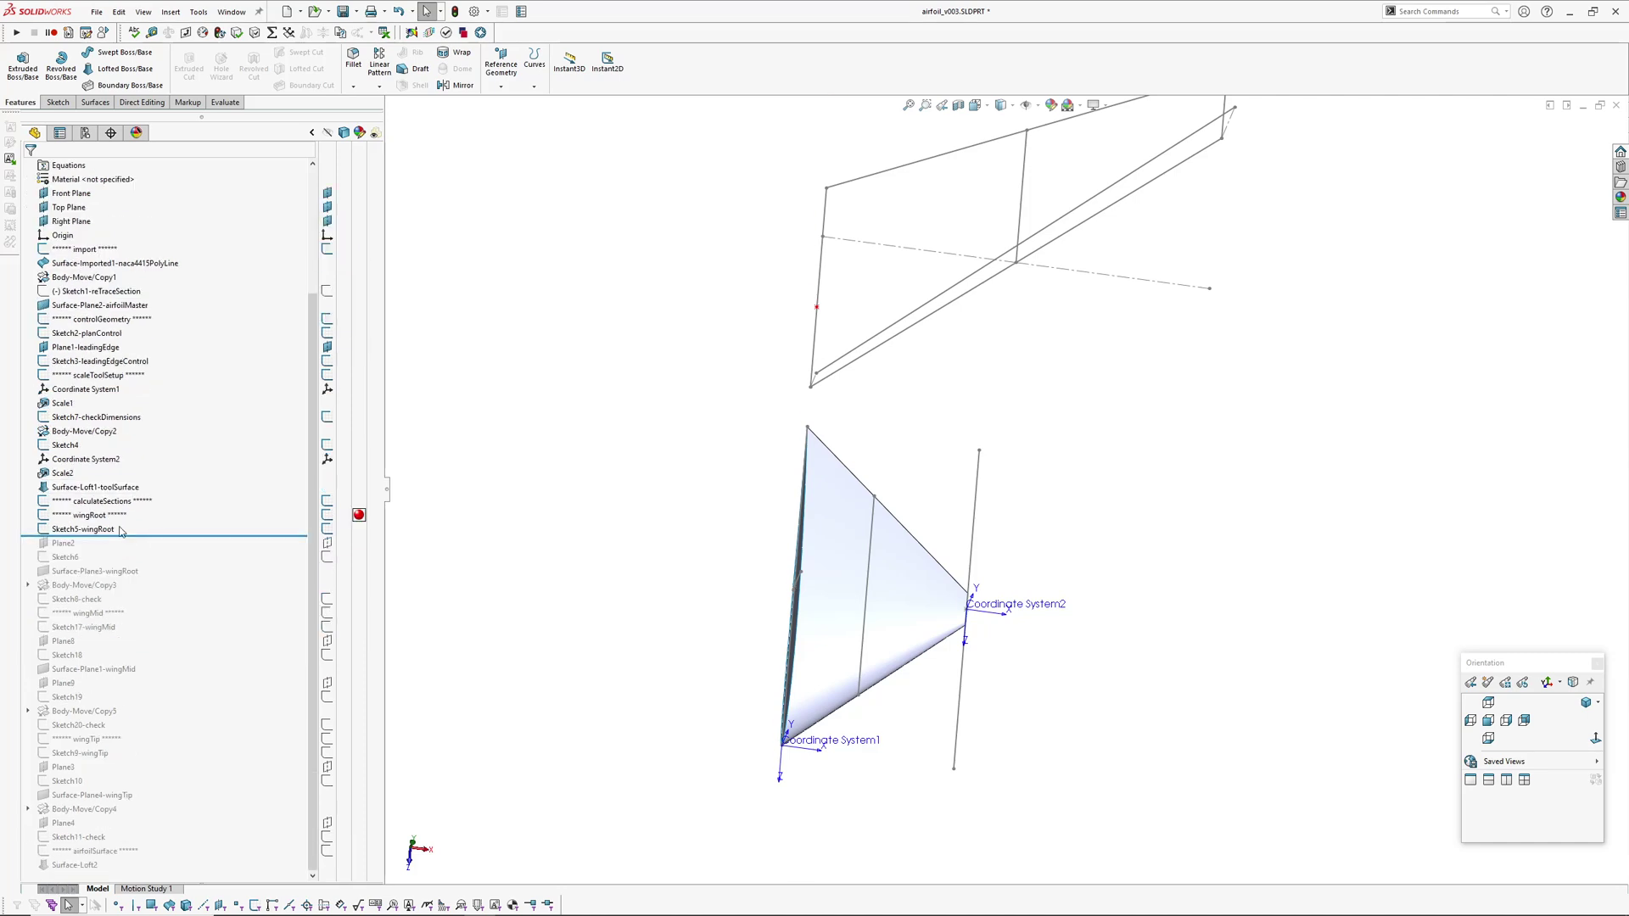
# Open Sketch5-wingRoot for editing, look at it in the Top view and examine the line's end points and relations
pyautogui.click(120, 529)
pyautogui.click(84, 482)
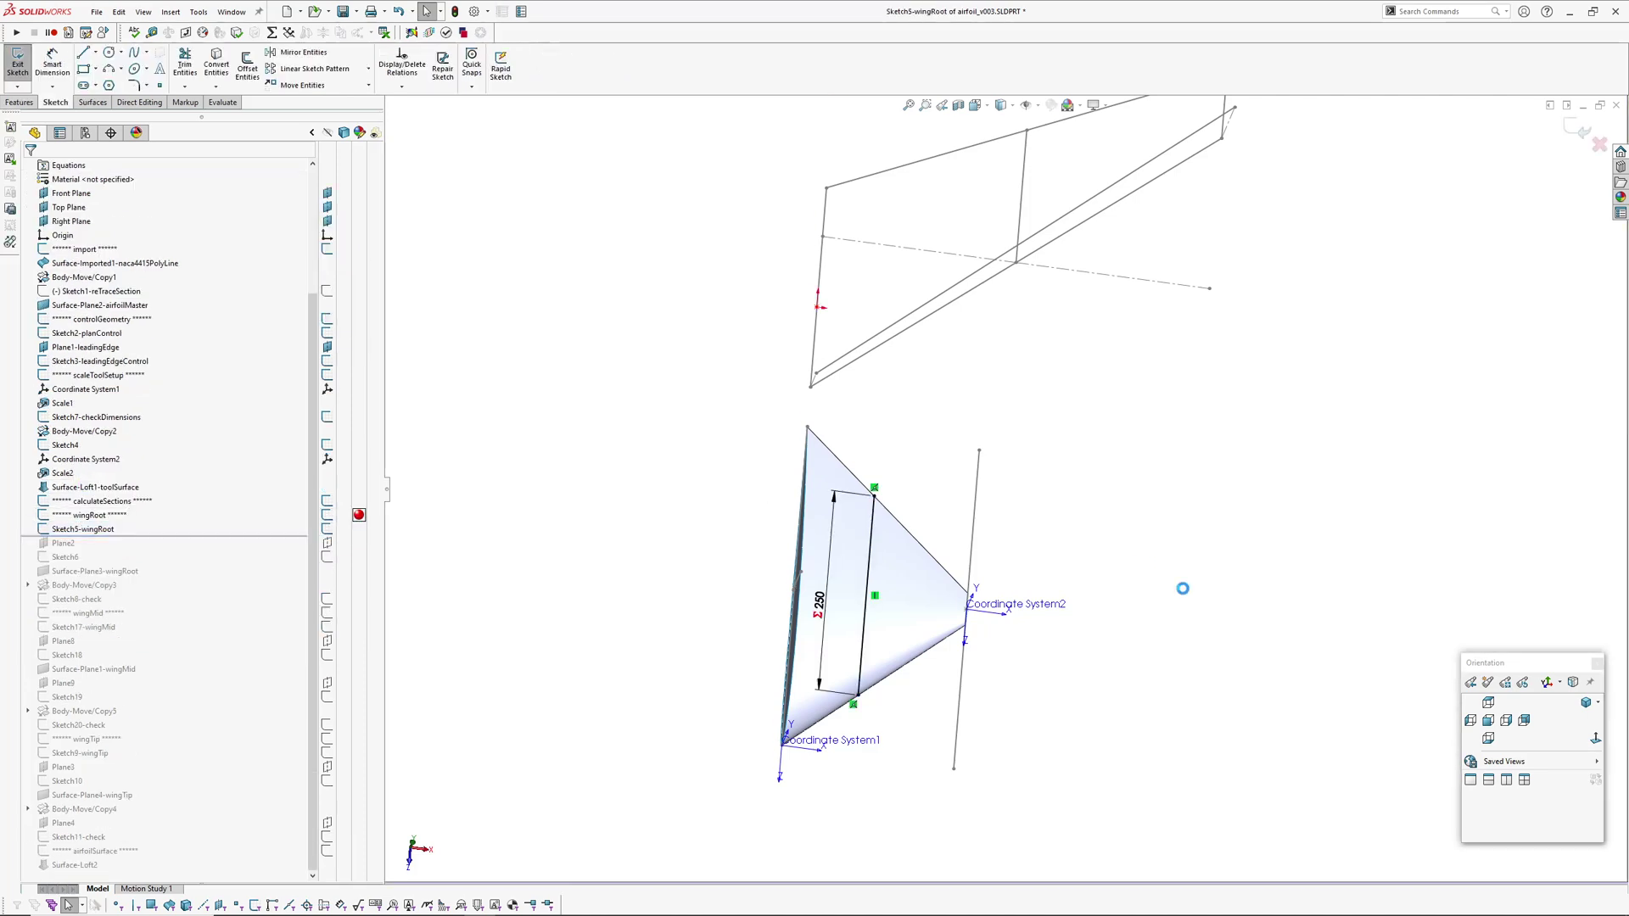
pyautogui.click(1594, 740)
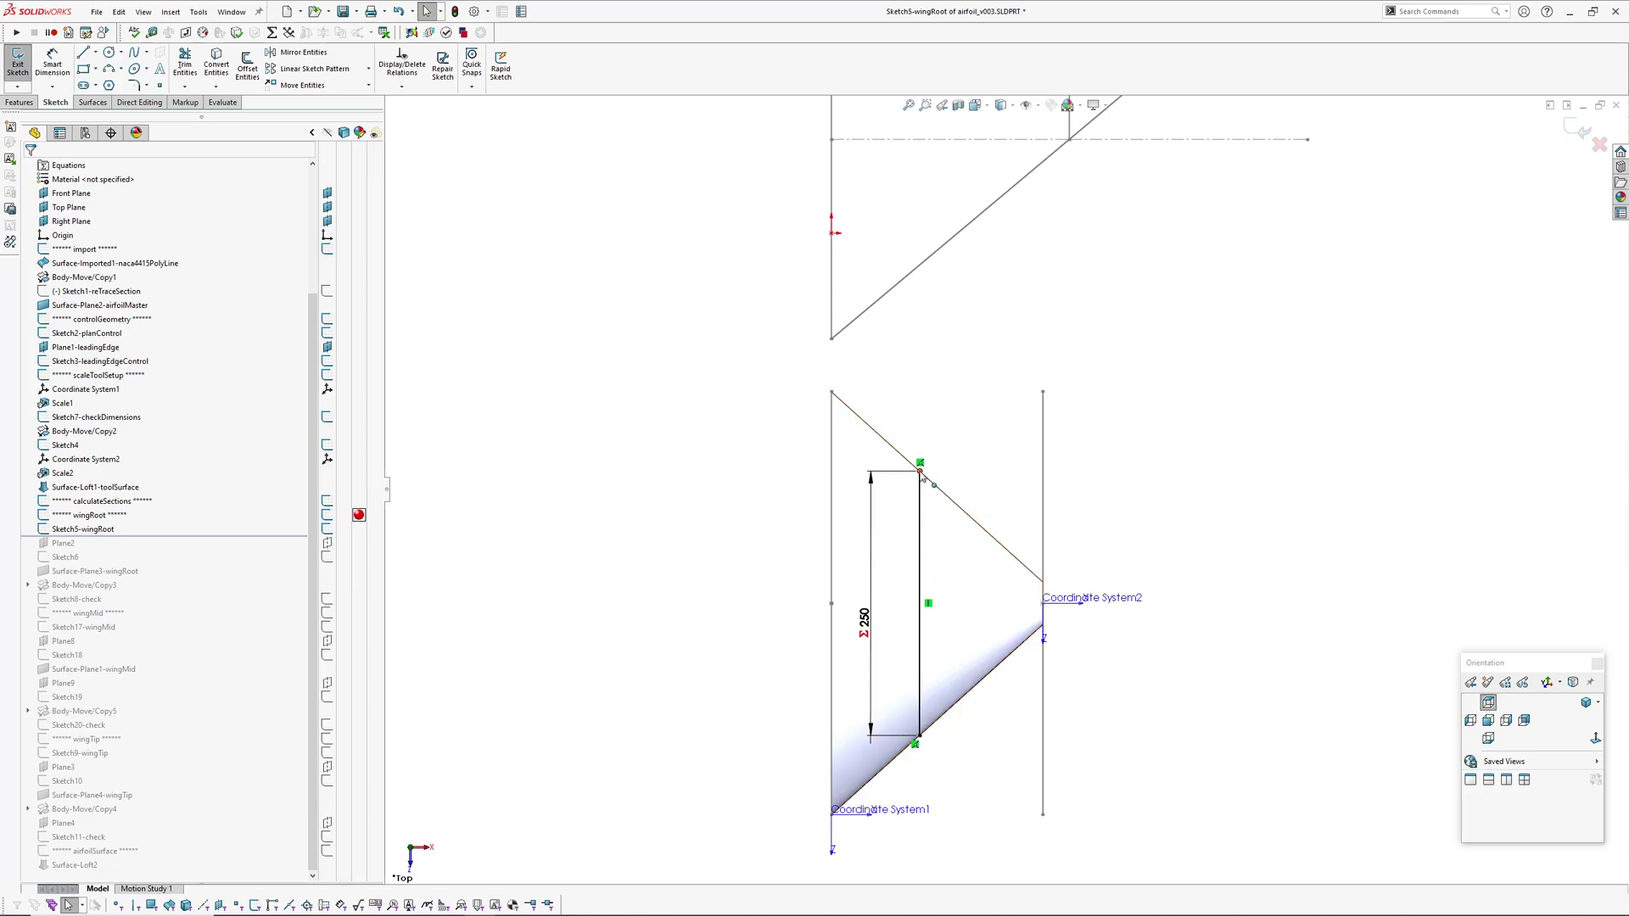
pyautogui.keyDown('ctrl'); pyautogui.moveTo(974, 744); pyautogui.dragTo(939, 752, button='middle'); pyautogui.keyUp('ctrl')
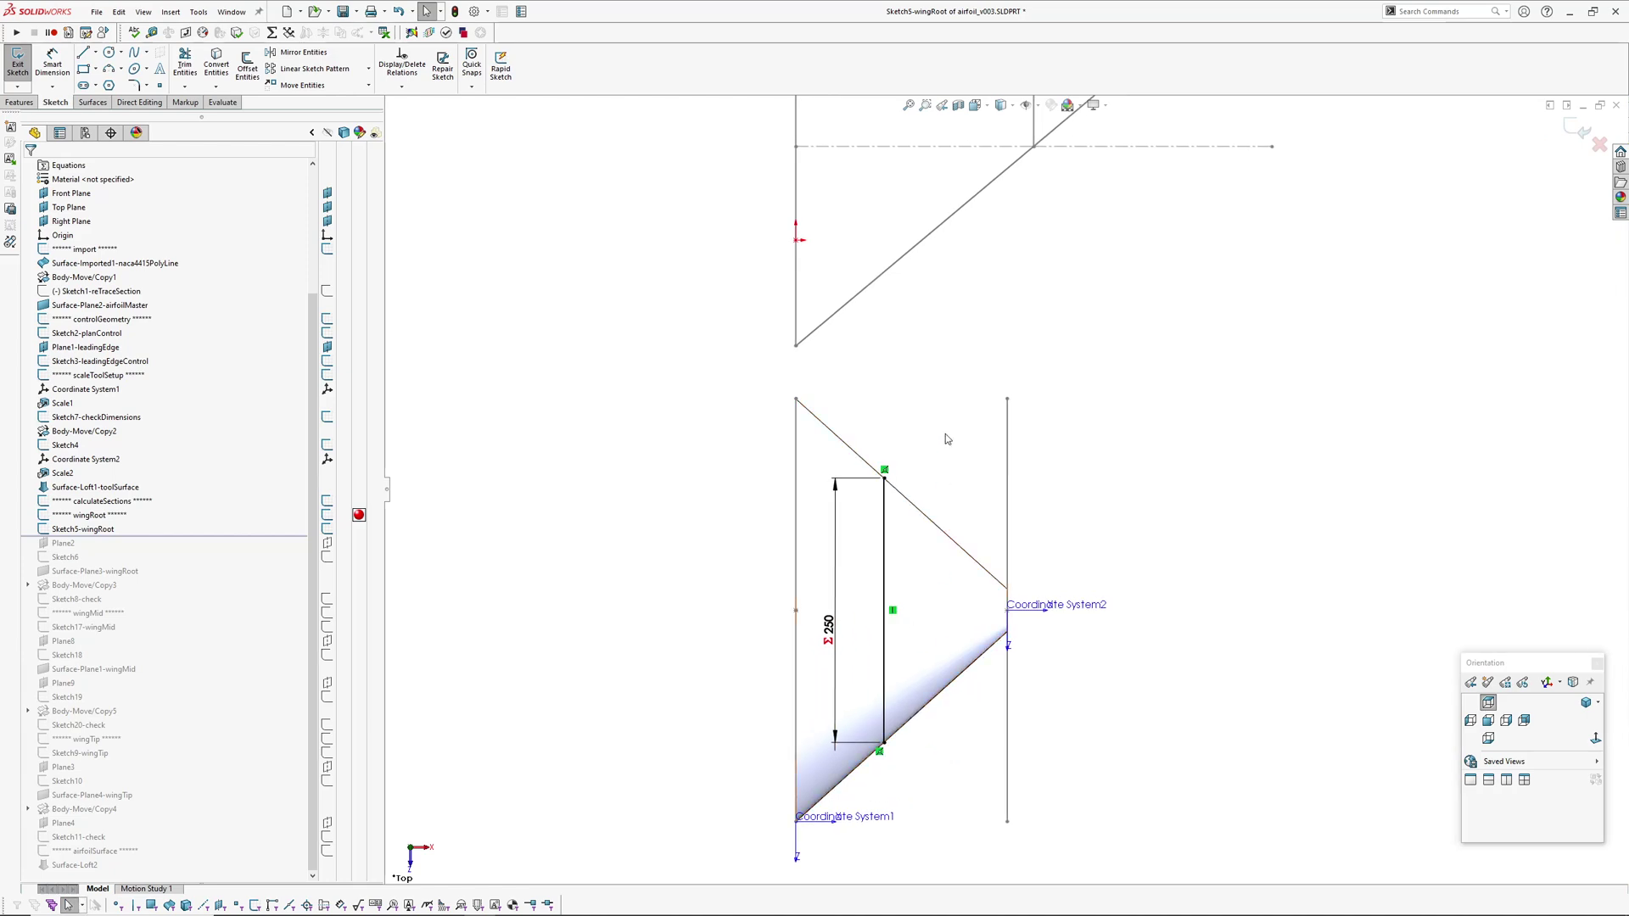
pyautogui.keyDown('ctrl'); pyautogui.moveTo(952, 512); pyautogui.dragTo(903, 509, button='middle'); pyautogui.keyUp('ctrl')
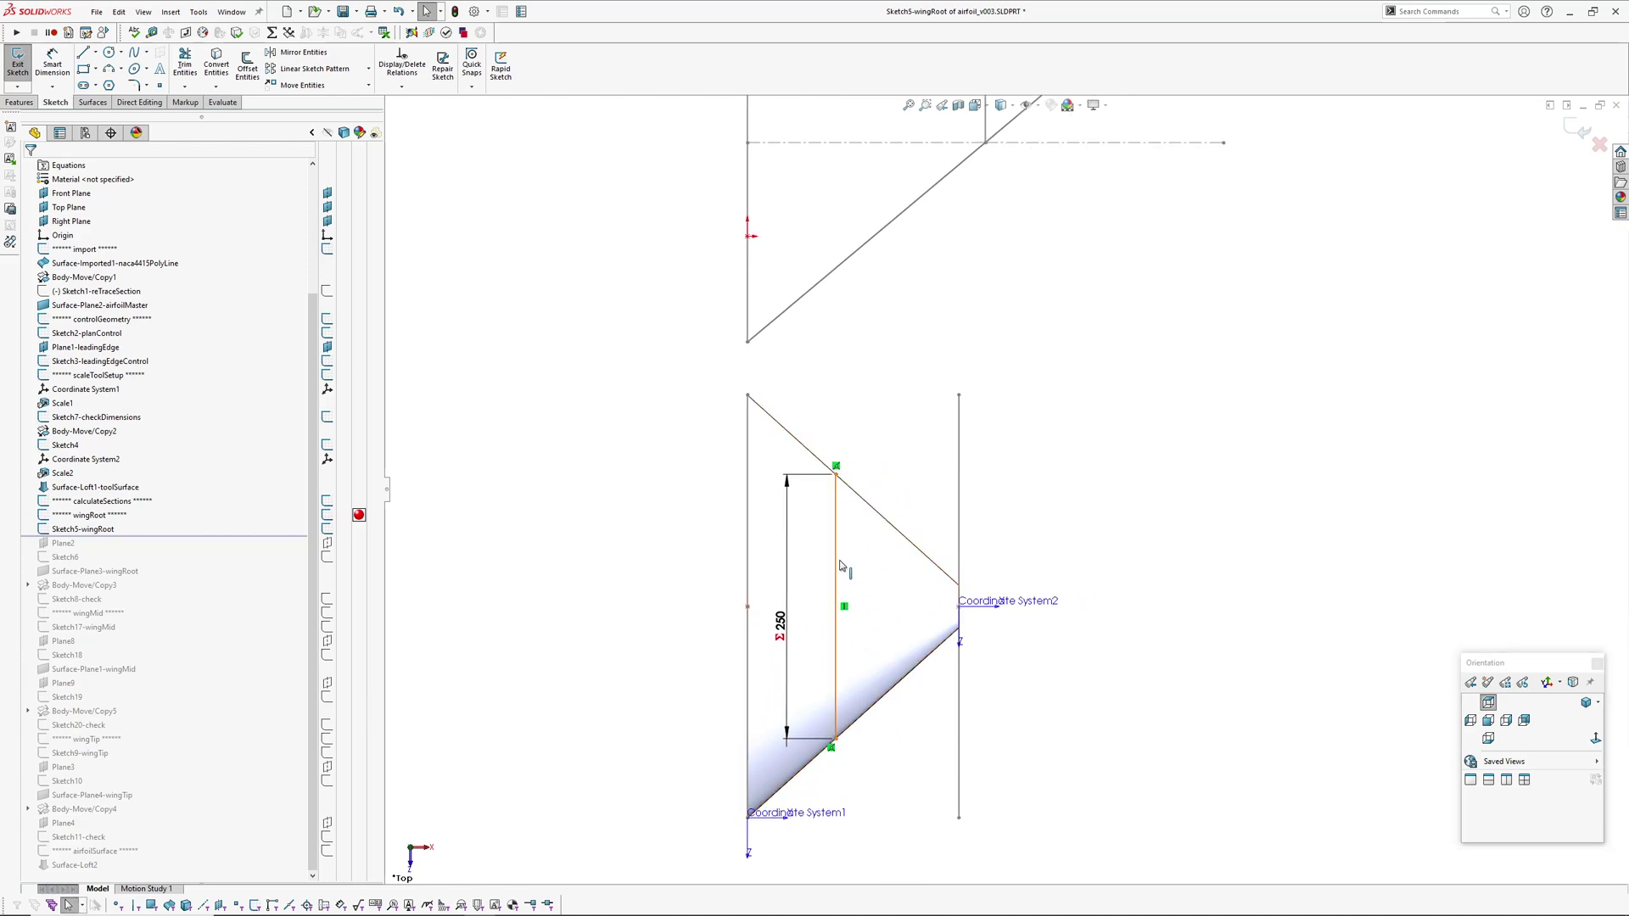
pyautogui.scroll(2, 881, 404)
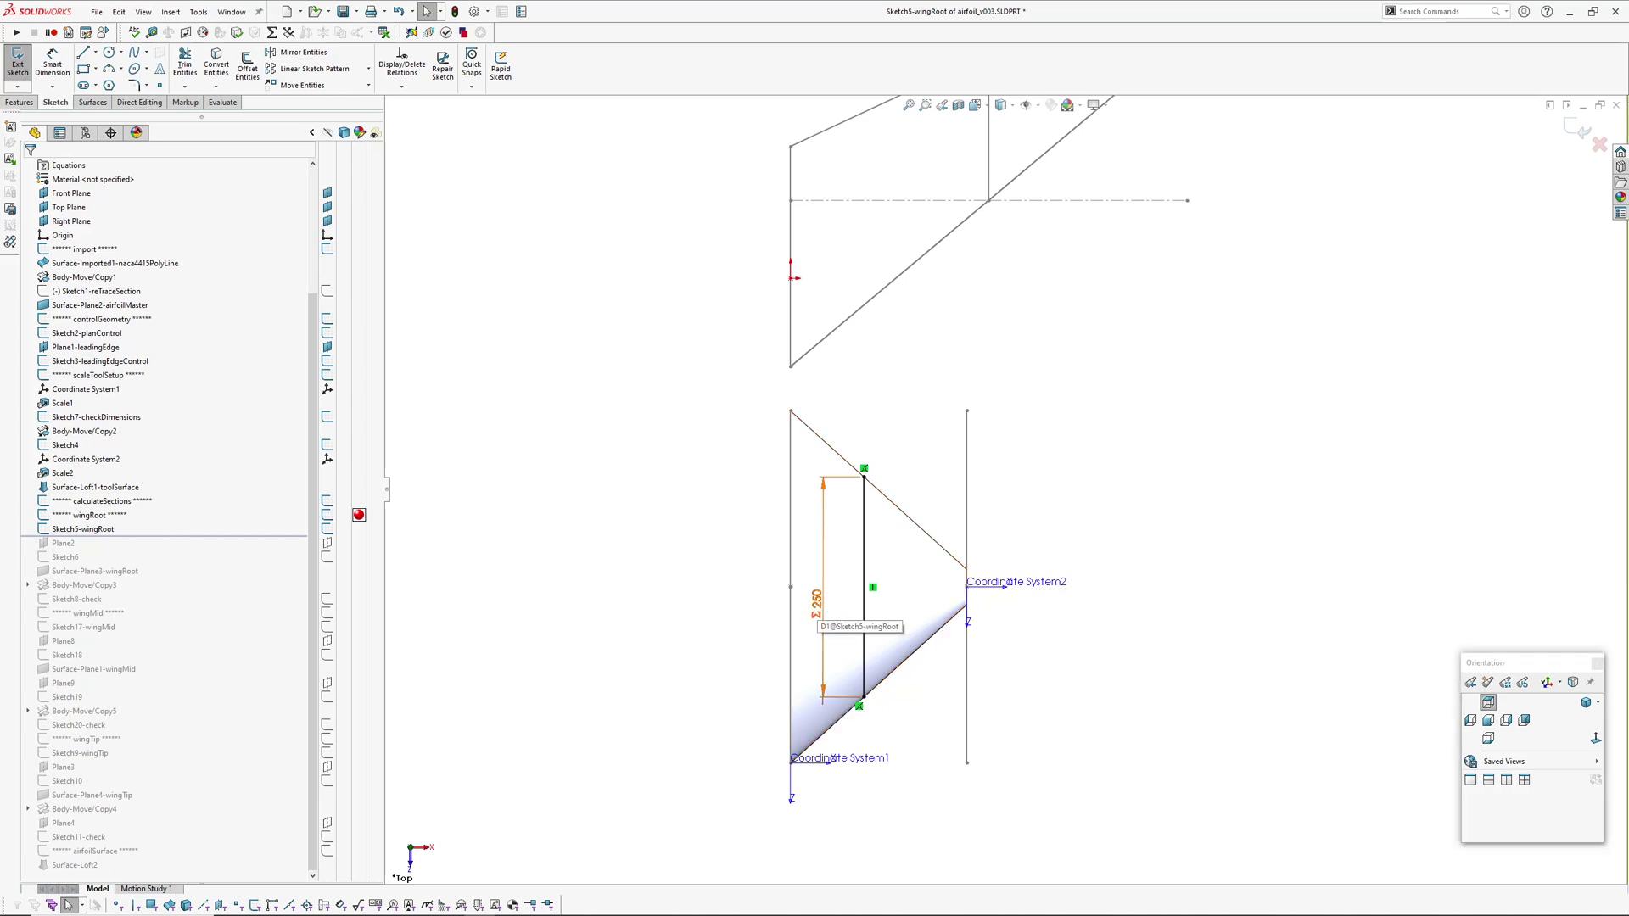
# Compare the wing root line's linked length dimension with the root chord dimension of Sketch2-planControl, and exit the sketch
pyautogui.click(819, 605)
pyautogui.click(727, 500)
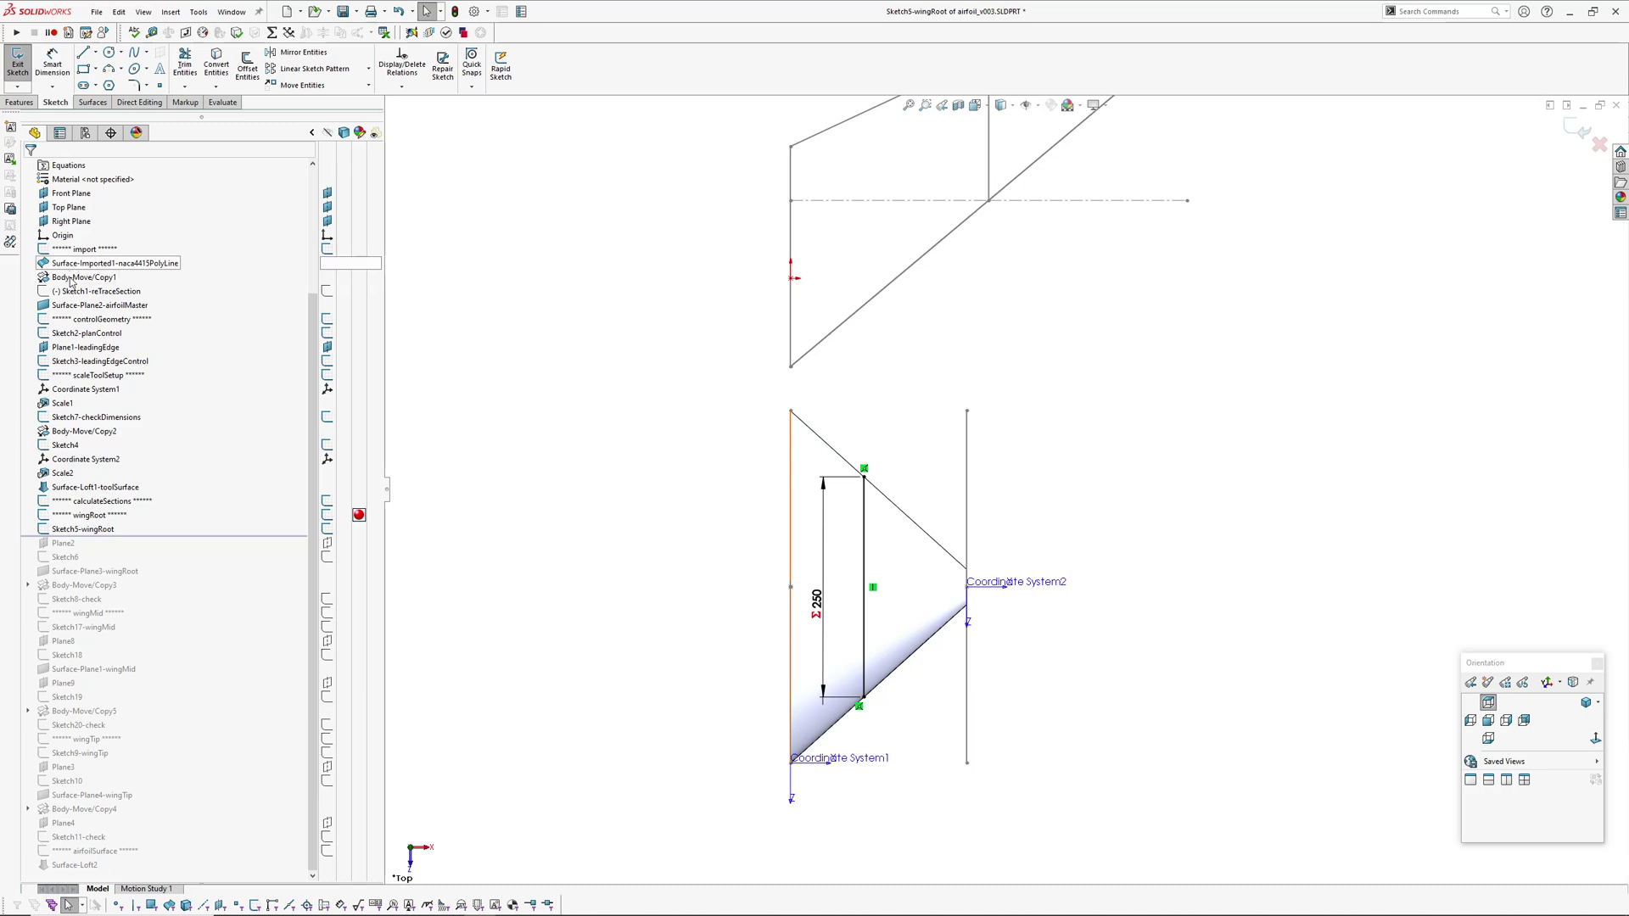
pyautogui.doubleClick(67, 335)
pyautogui.keyDown('ctrl'); pyautogui.moveTo(782, 453); pyautogui.dragTo(749, 549, button='middle'); pyautogui.keyUp('ctrl')
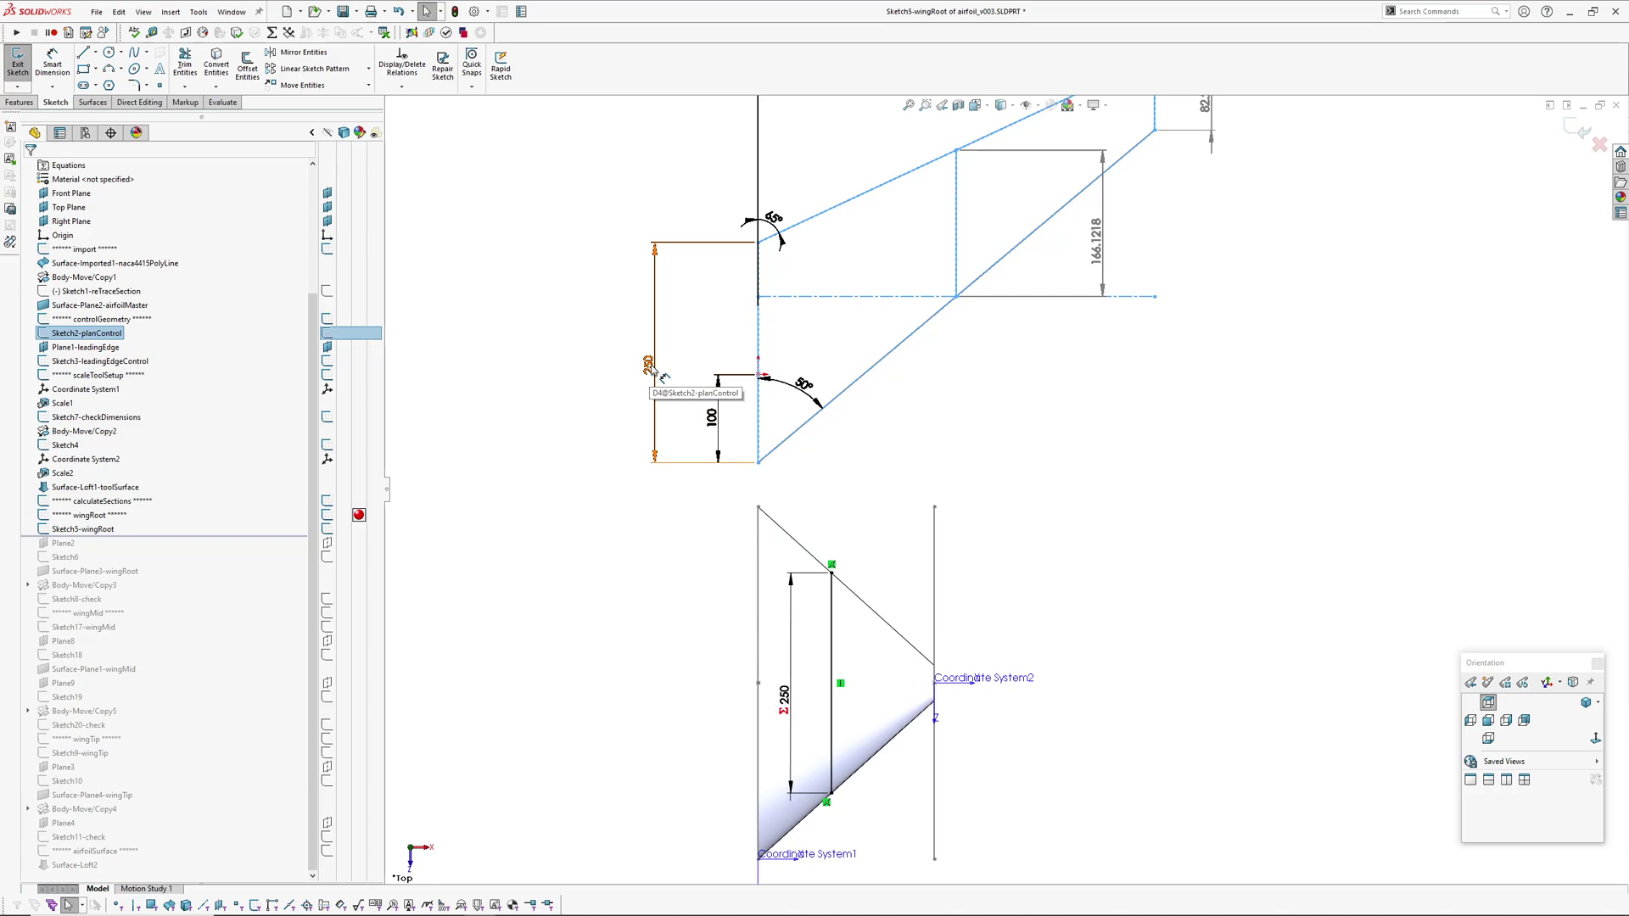
pyautogui.click(1582, 128)
pyautogui.keyDown('ctrl'); pyautogui.moveTo(832, 704); pyautogui.dragTo(816, 594, button='middle'); pyautogui.keyUp('ctrl')
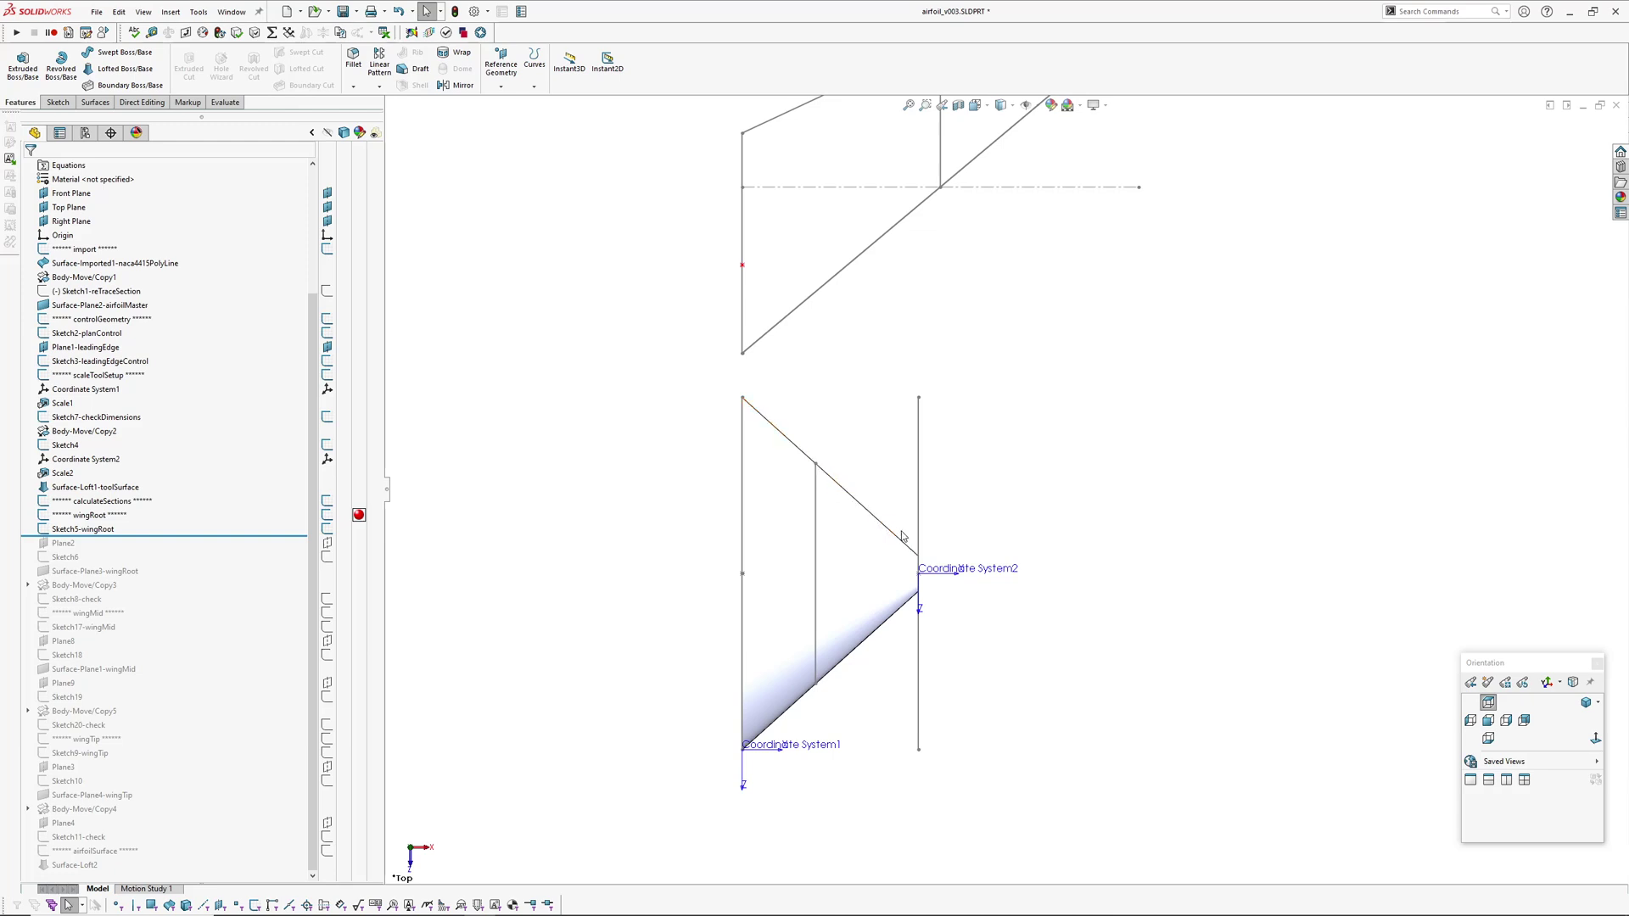
# Roll the history forward to include Plane2 and review its position through the wing root line
pyautogui.moveTo(750, 582)
pyautogui.mouseDown(button='middle')
pyautogui.moveTo(833, 484)
pyautogui.moveTo(746, 534)
pyautogui.mouseUp(button='middle')
pyautogui.moveTo(151, 536); pyautogui.dragTo(160, 555)
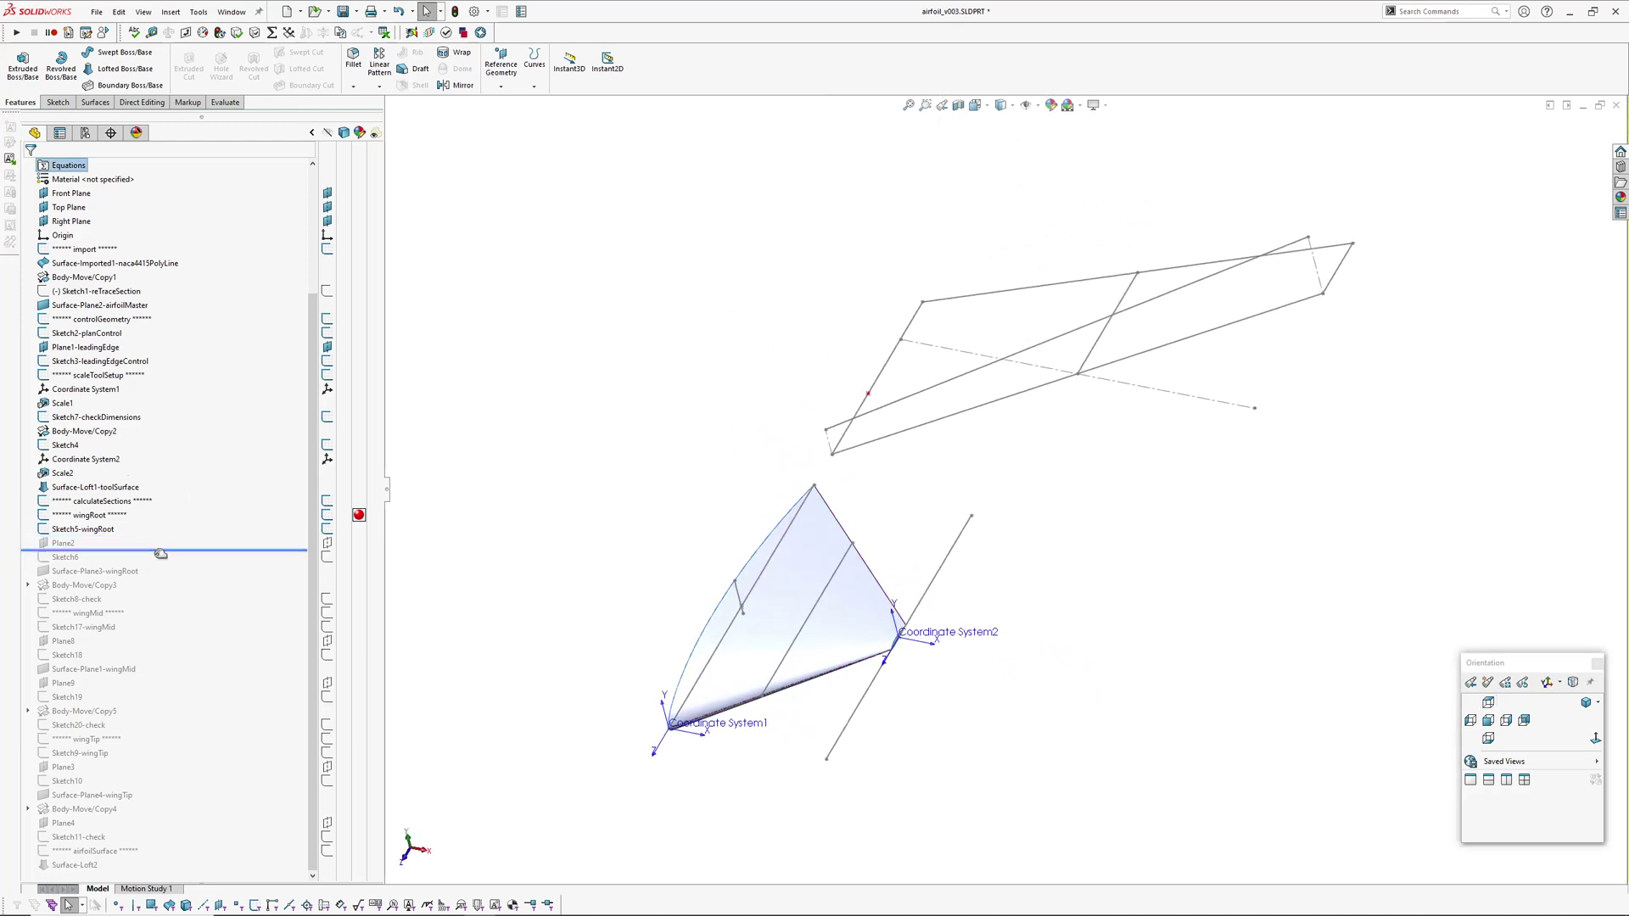
pyautogui.click(63, 542)
pyautogui.moveTo(801, 651)
pyautogui.mouseDown(button='middle')
pyautogui.moveTo(867, 635)
pyautogui.moveTo(543, 390)
pyautogui.moveTo(546, 410)
pyautogui.mouseUp(button='middle')
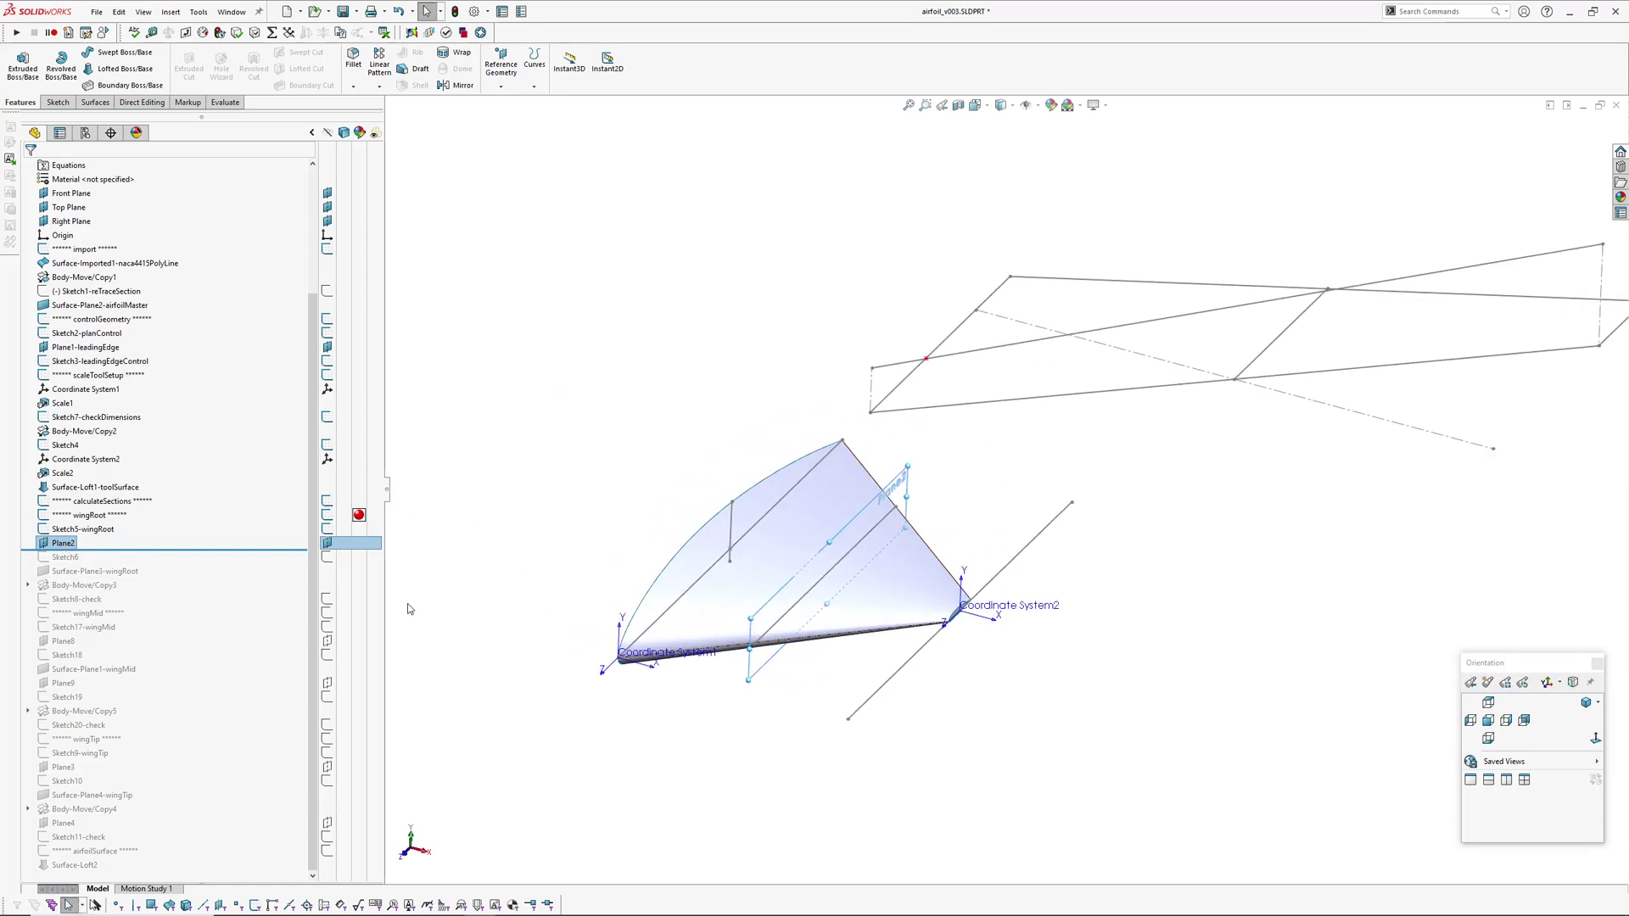
# Roll the history forward to include Sketch6, open it for editing and check the relations of its lower airfoil spline
pyautogui.moveTo(163, 550); pyautogui.dragTo(169, 563)
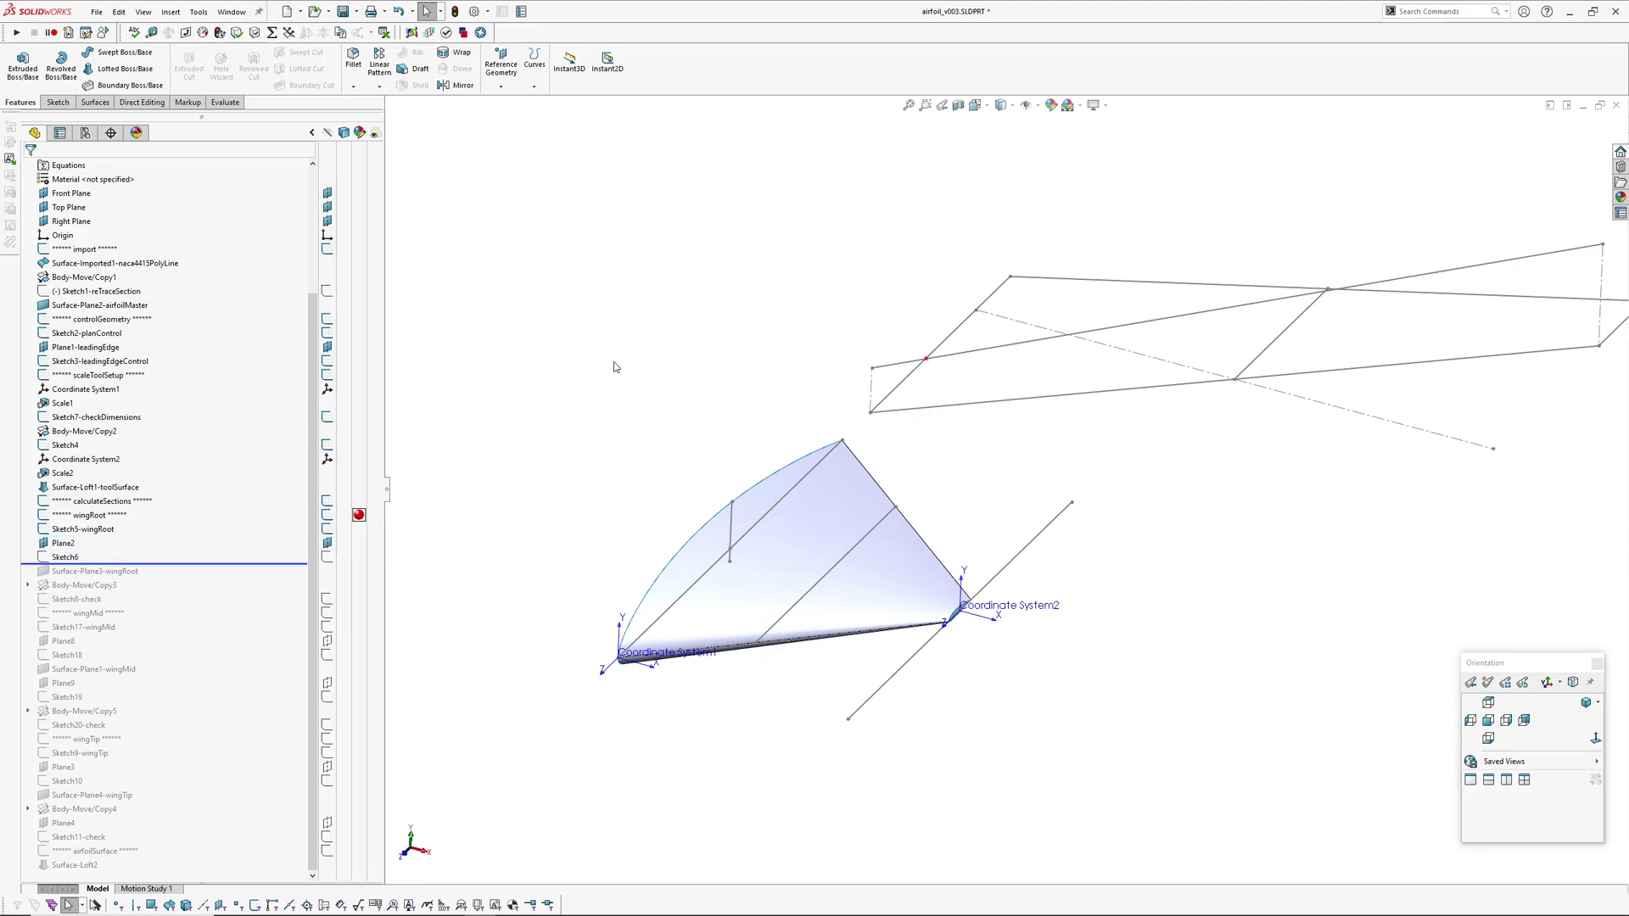
pyautogui.click(59, 559)
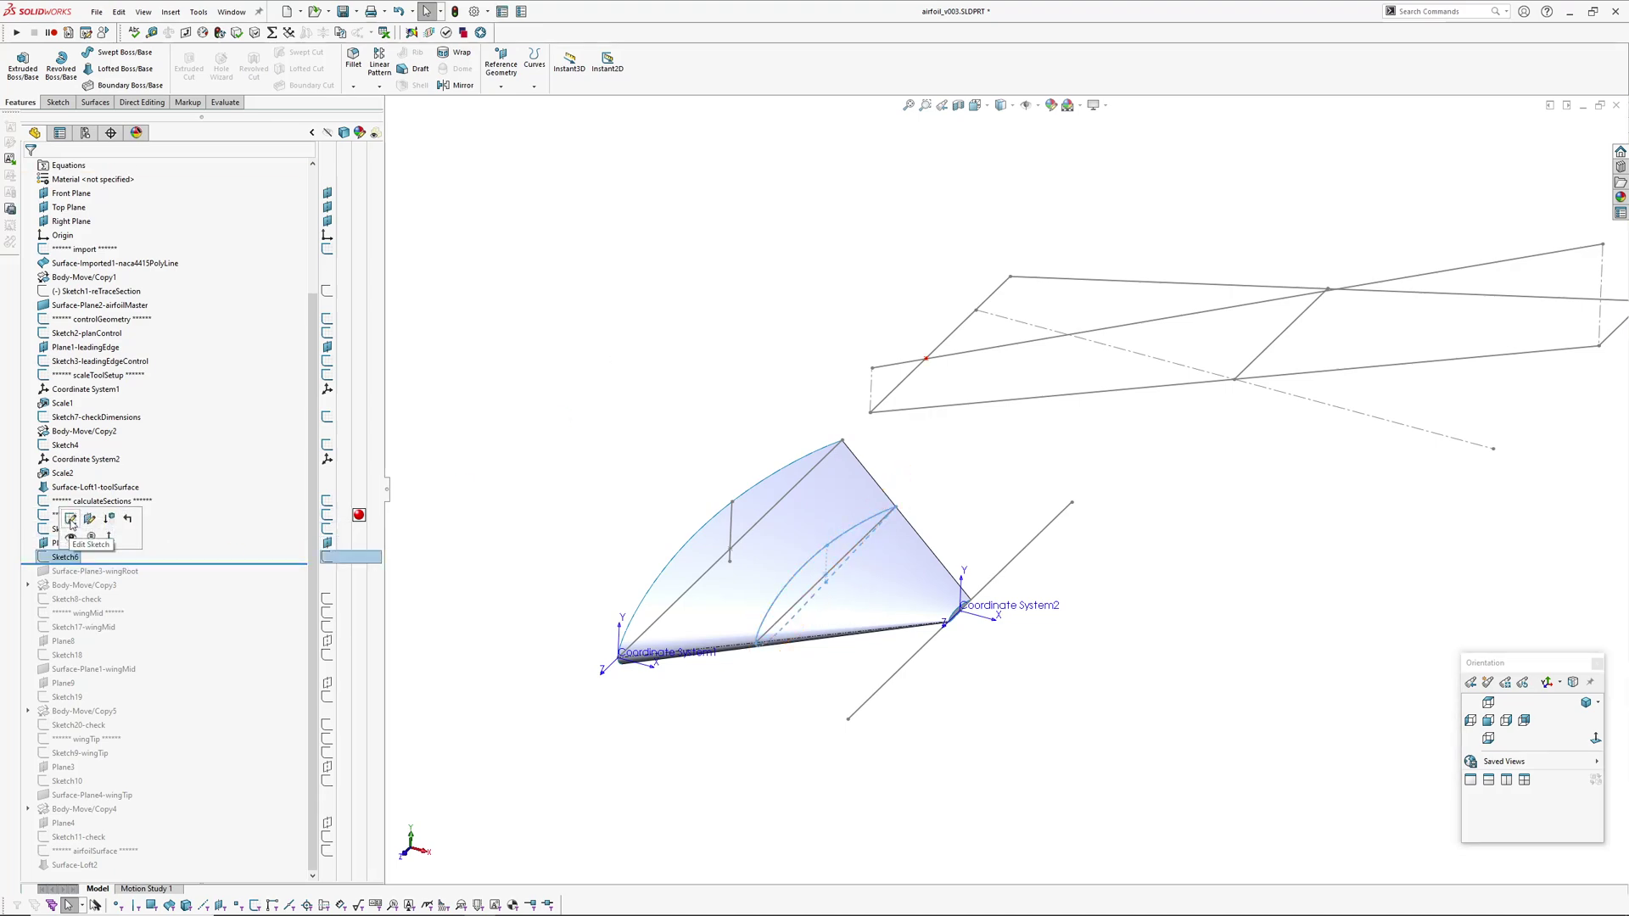
pyautogui.click(71, 519)
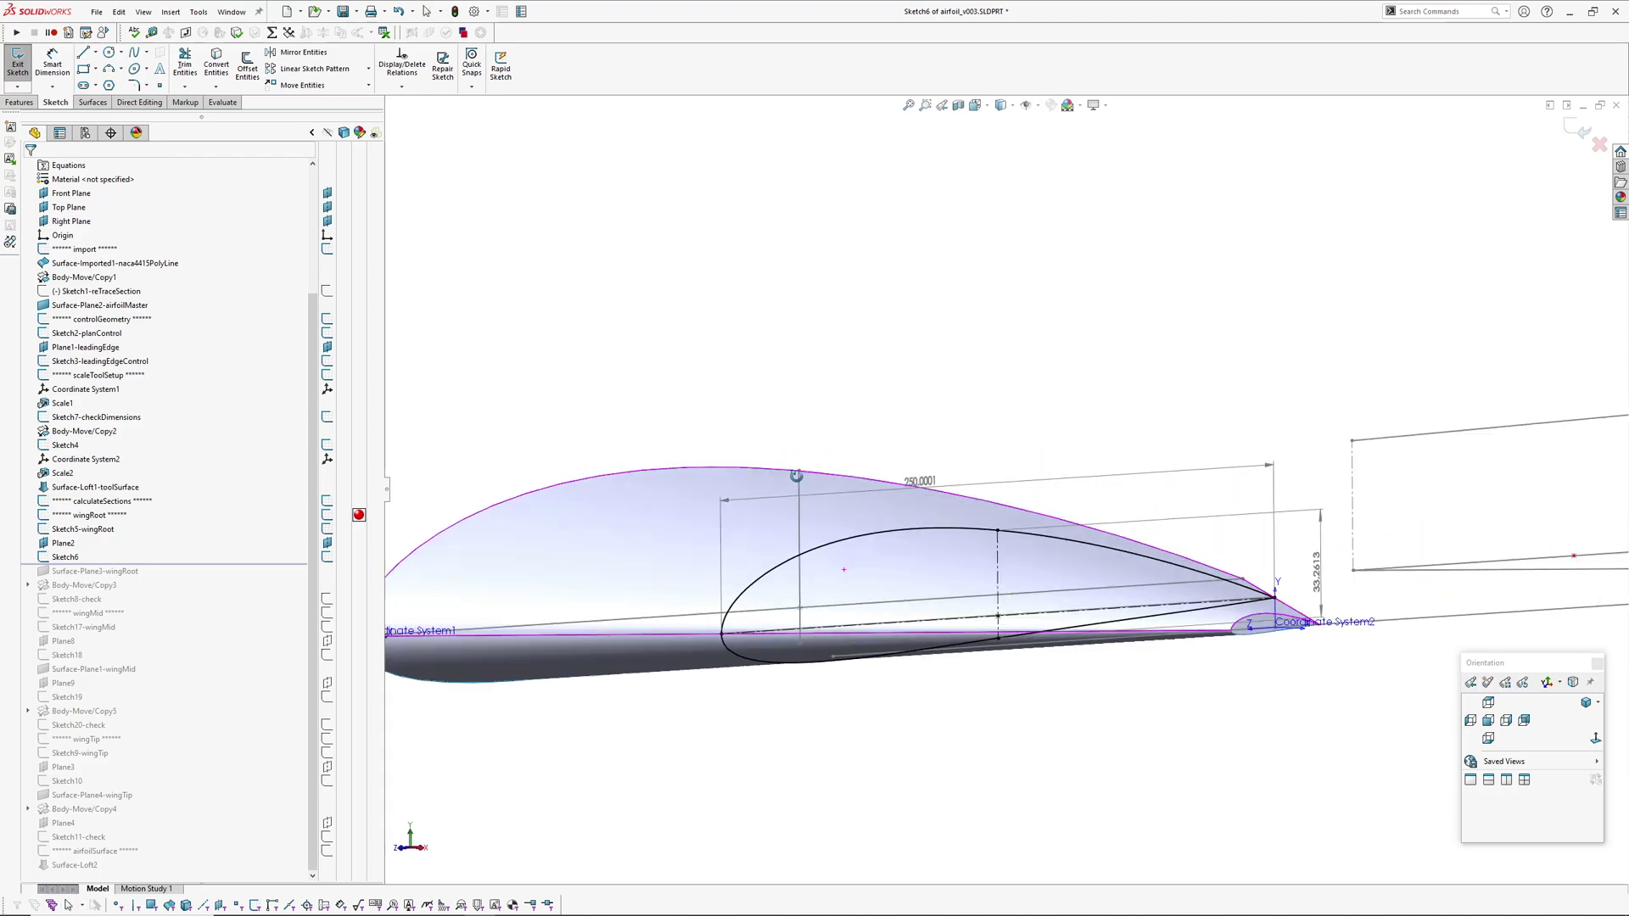
pyautogui.moveTo(796, 476); pyautogui.dragTo(796, 559, button='middle')
pyautogui.click(792, 556)
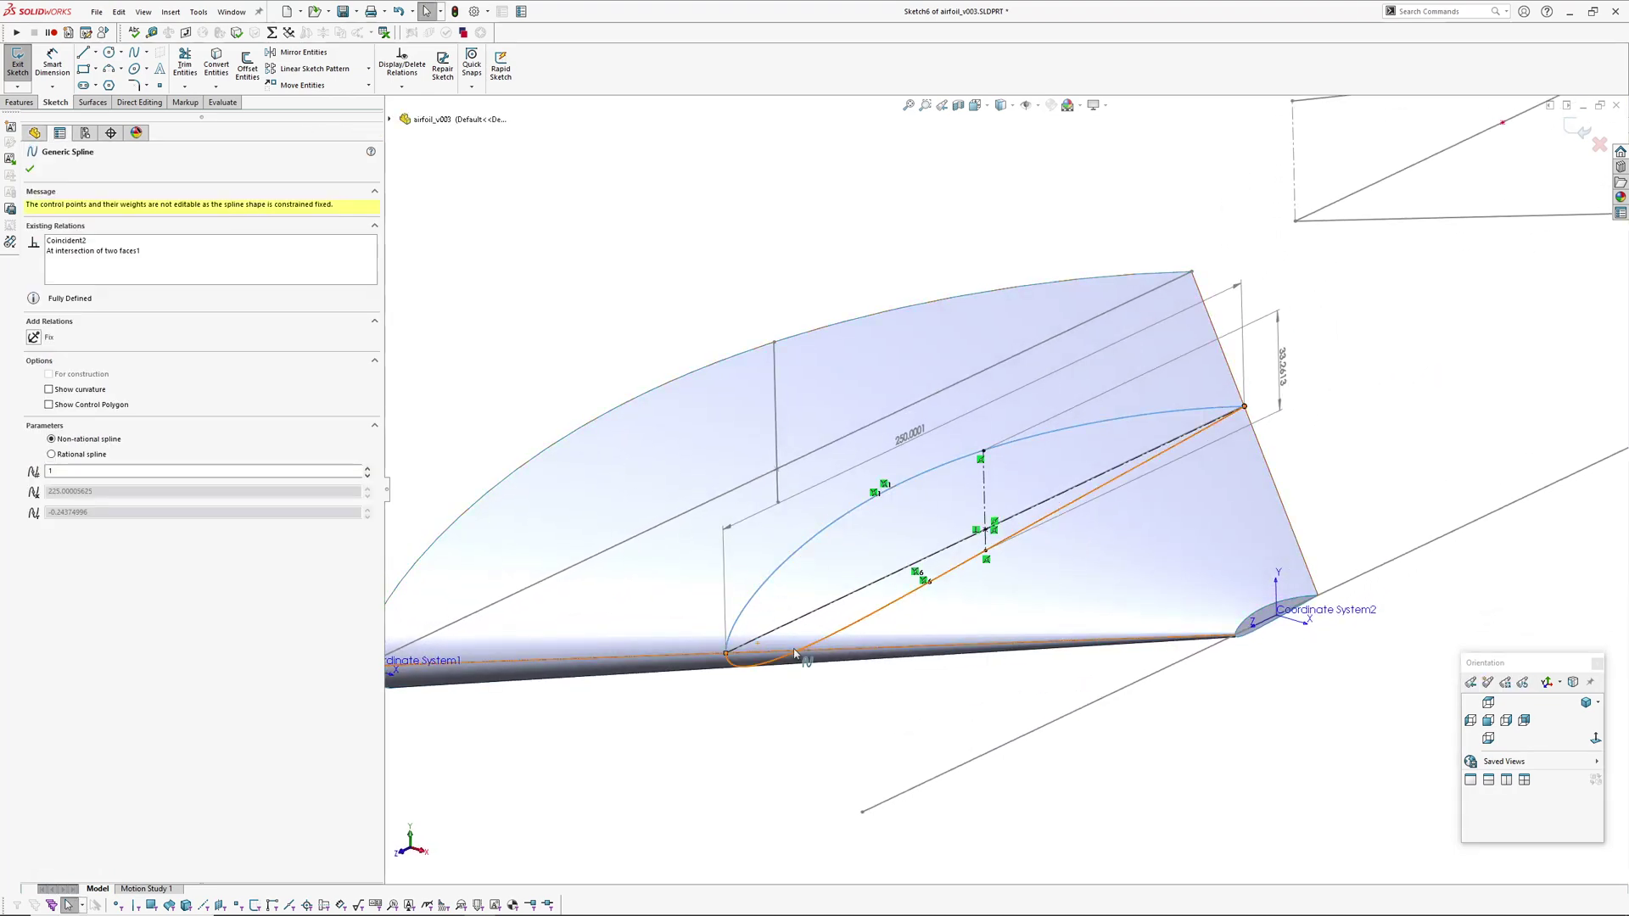
pyautogui.press('Escape')
# Select the lofted tool surface and locate the Intersection Curve sketch tool used for the airfoil section
pyautogui.click(679, 605)
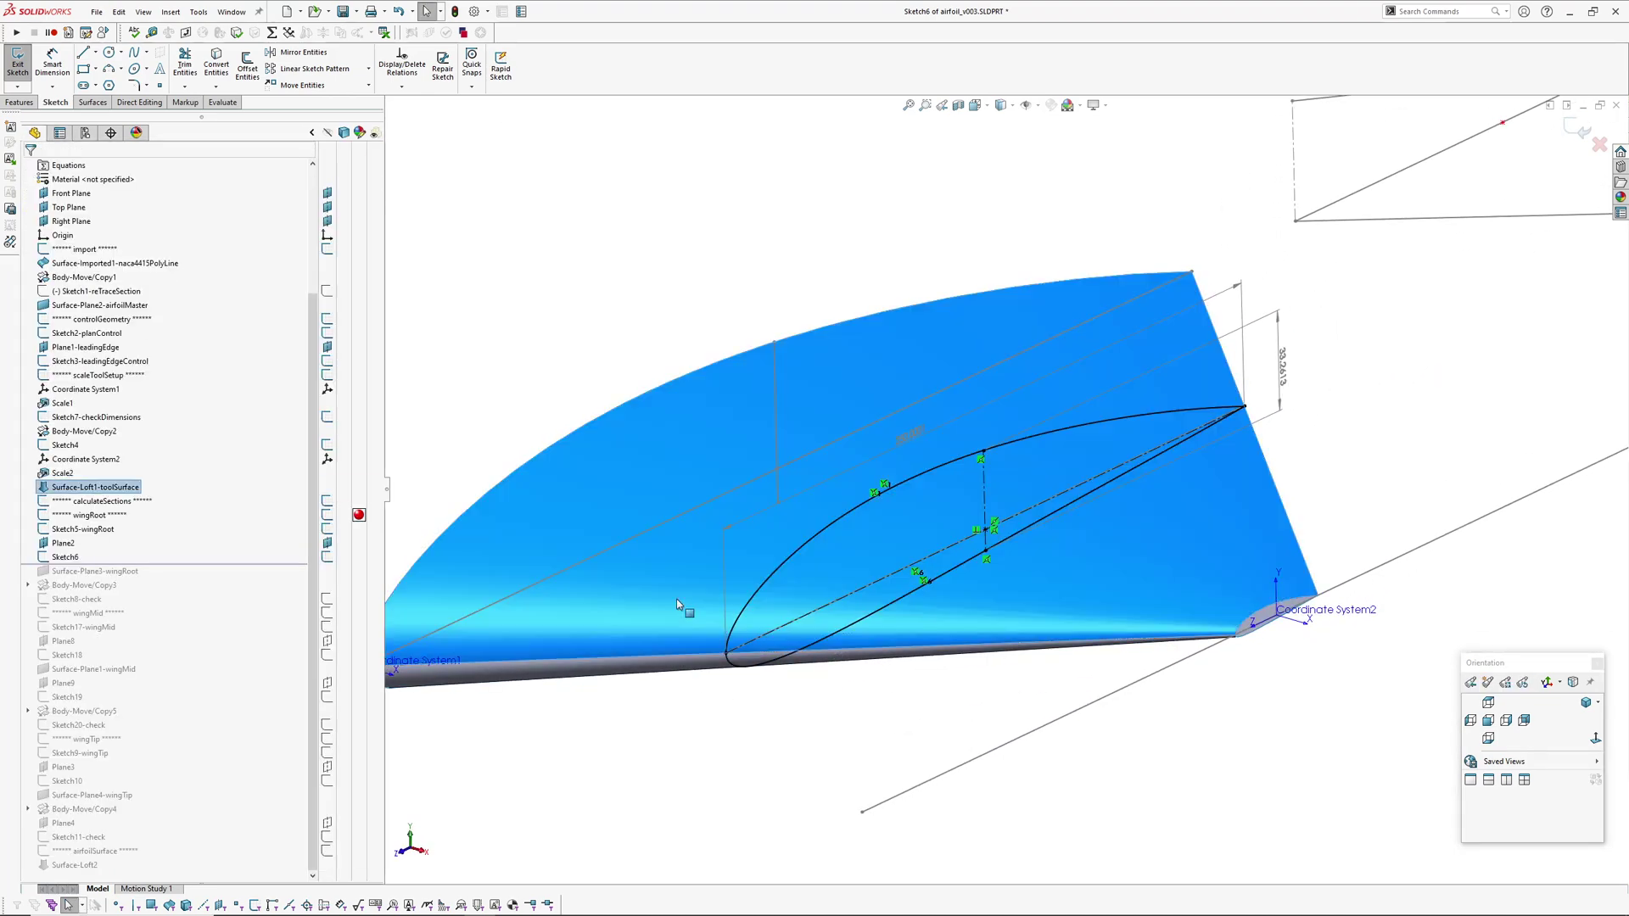
pyautogui.press('s')
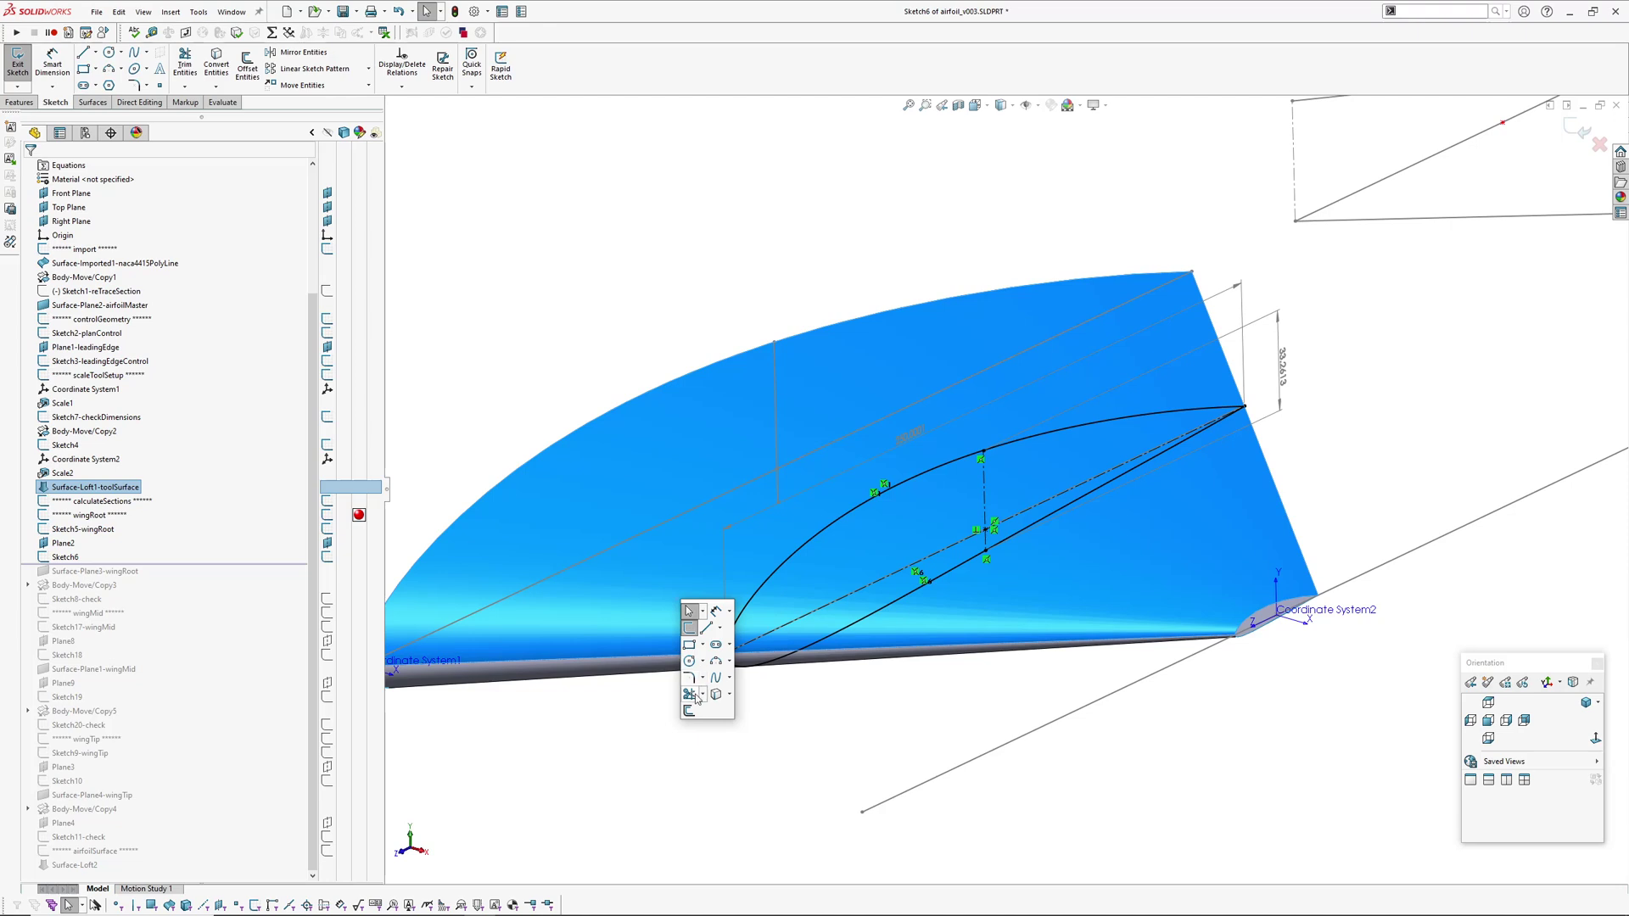
pyautogui.click(729, 695)
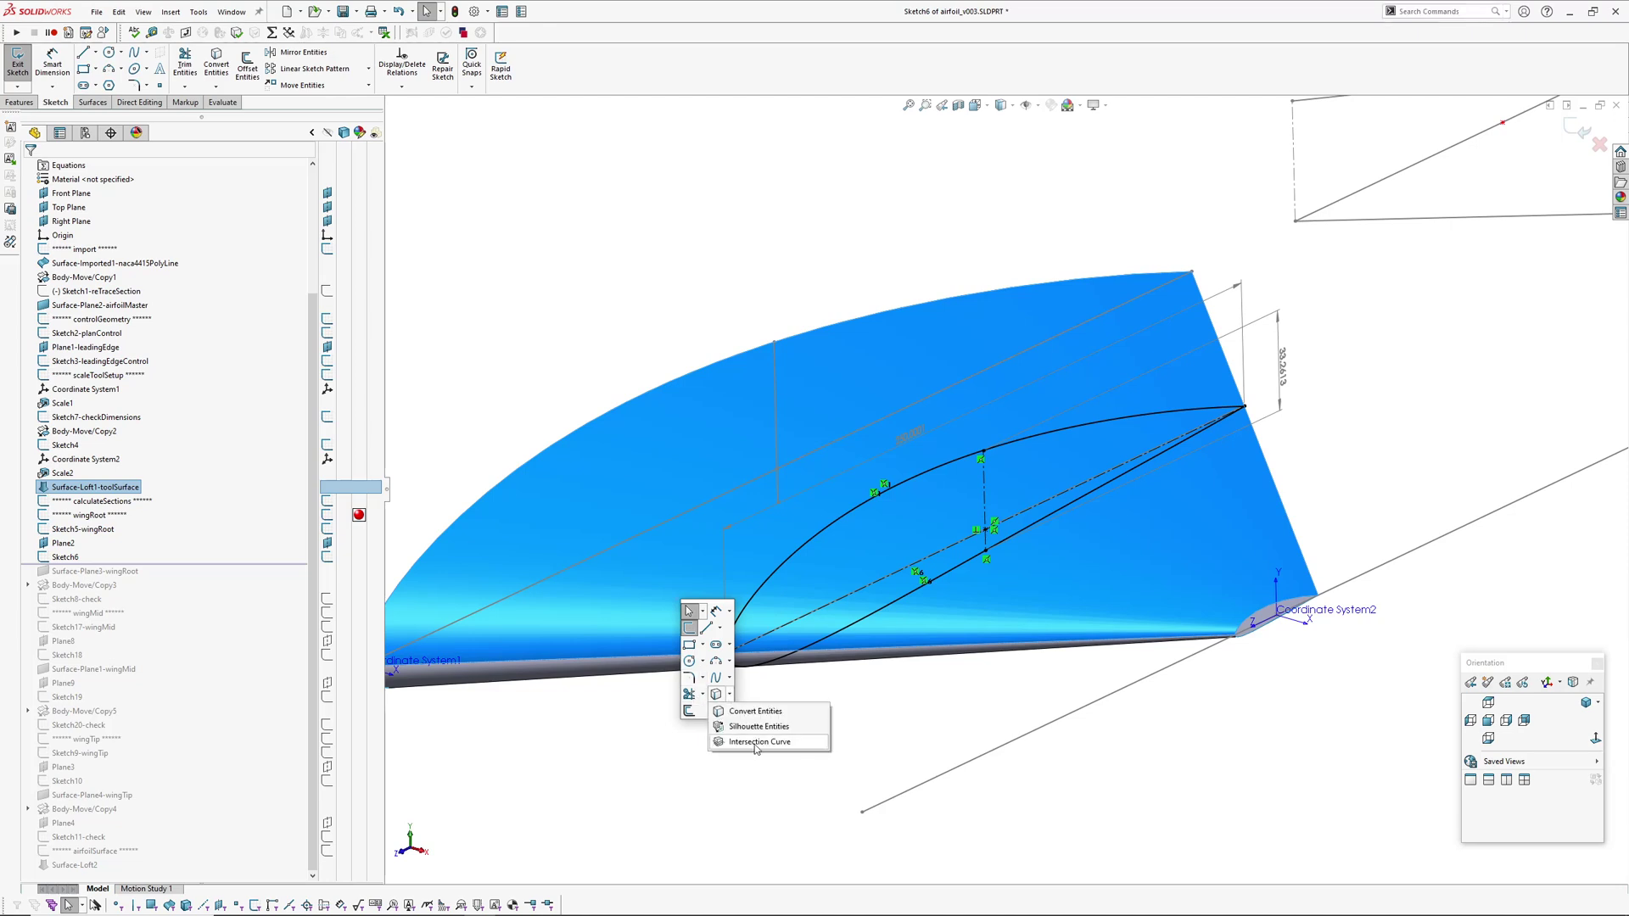
pyautogui.click(755, 742)
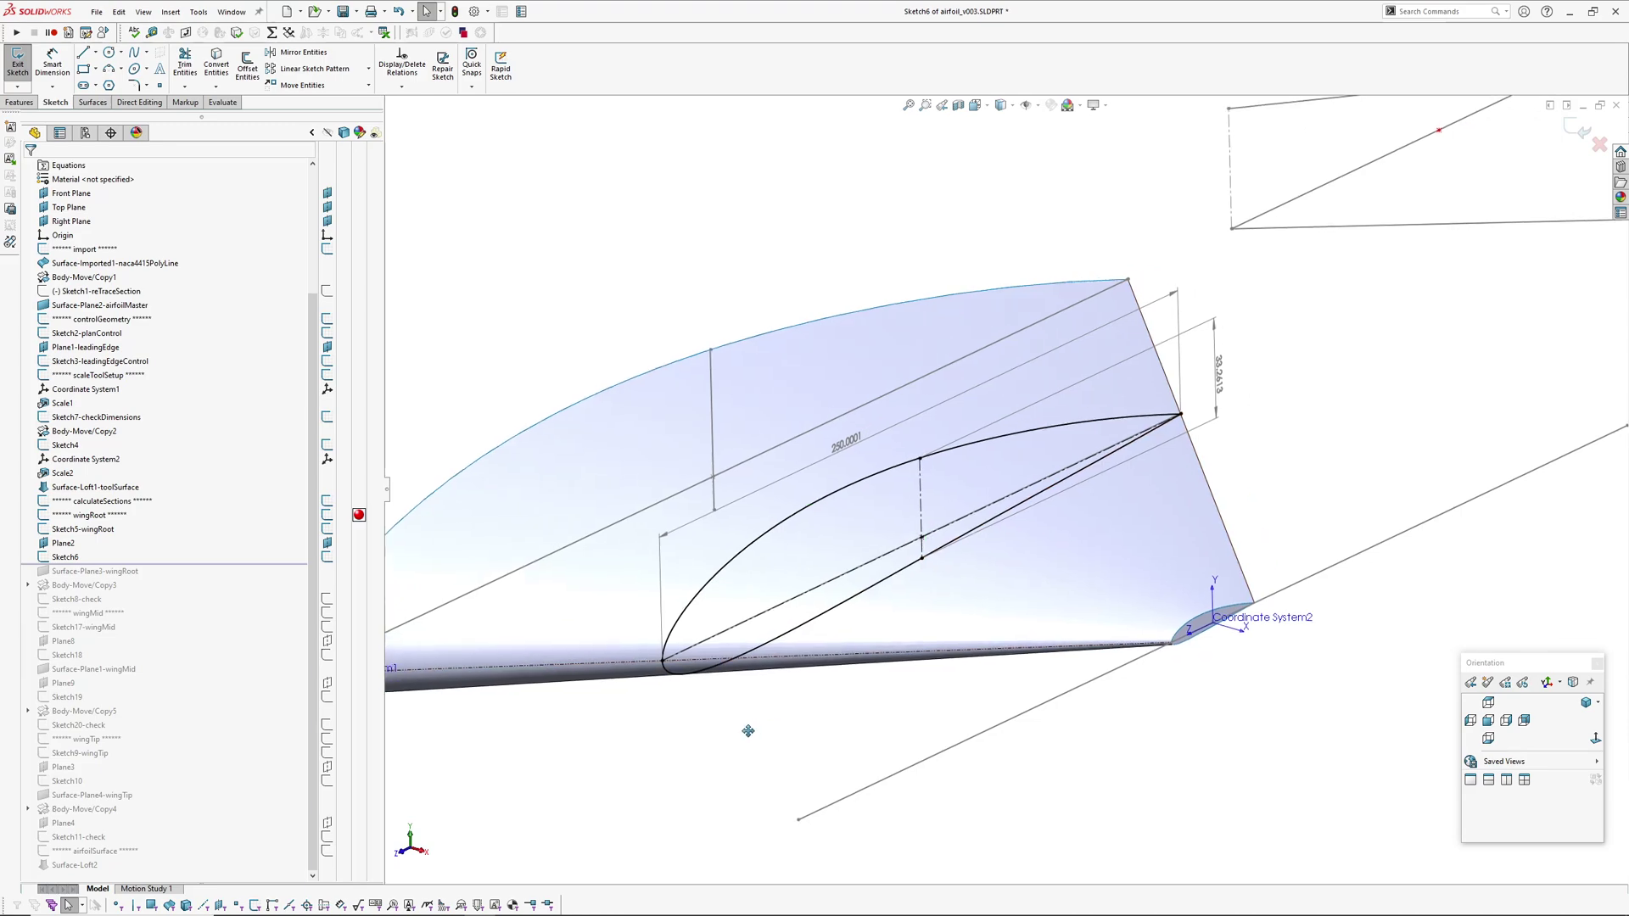
# Examine the relations of the chord and thickness construction lines inside the Sketch6 airfoil section
pyautogui.moveTo(749, 731); pyautogui.dragTo(833, 626, button='middle')
pyautogui.moveTo(951, 552)
pyautogui.mouseDown(button='middle')
pyautogui.moveTo(963, 603)
pyautogui.moveTo(1045, 570)
pyautogui.moveTo(1004, 563)
pyautogui.moveTo(967, 586)
pyautogui.mouseUp(button='middle')
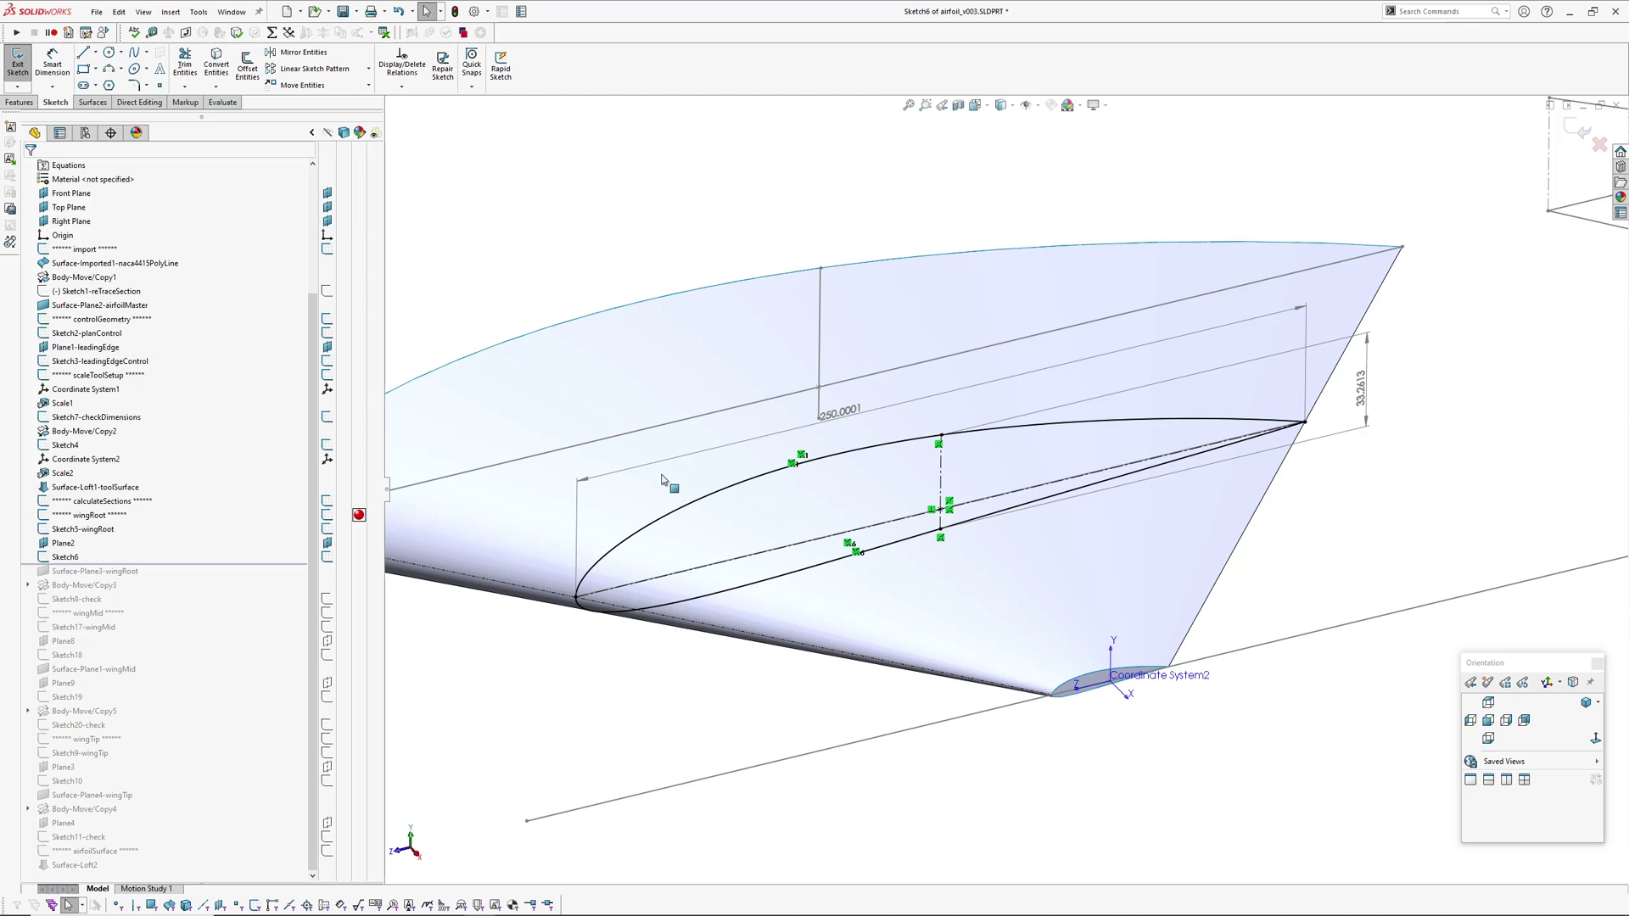
pyautogui.moveTo(662, 479); pyautogui.dragTo(803, 499, button='middle')
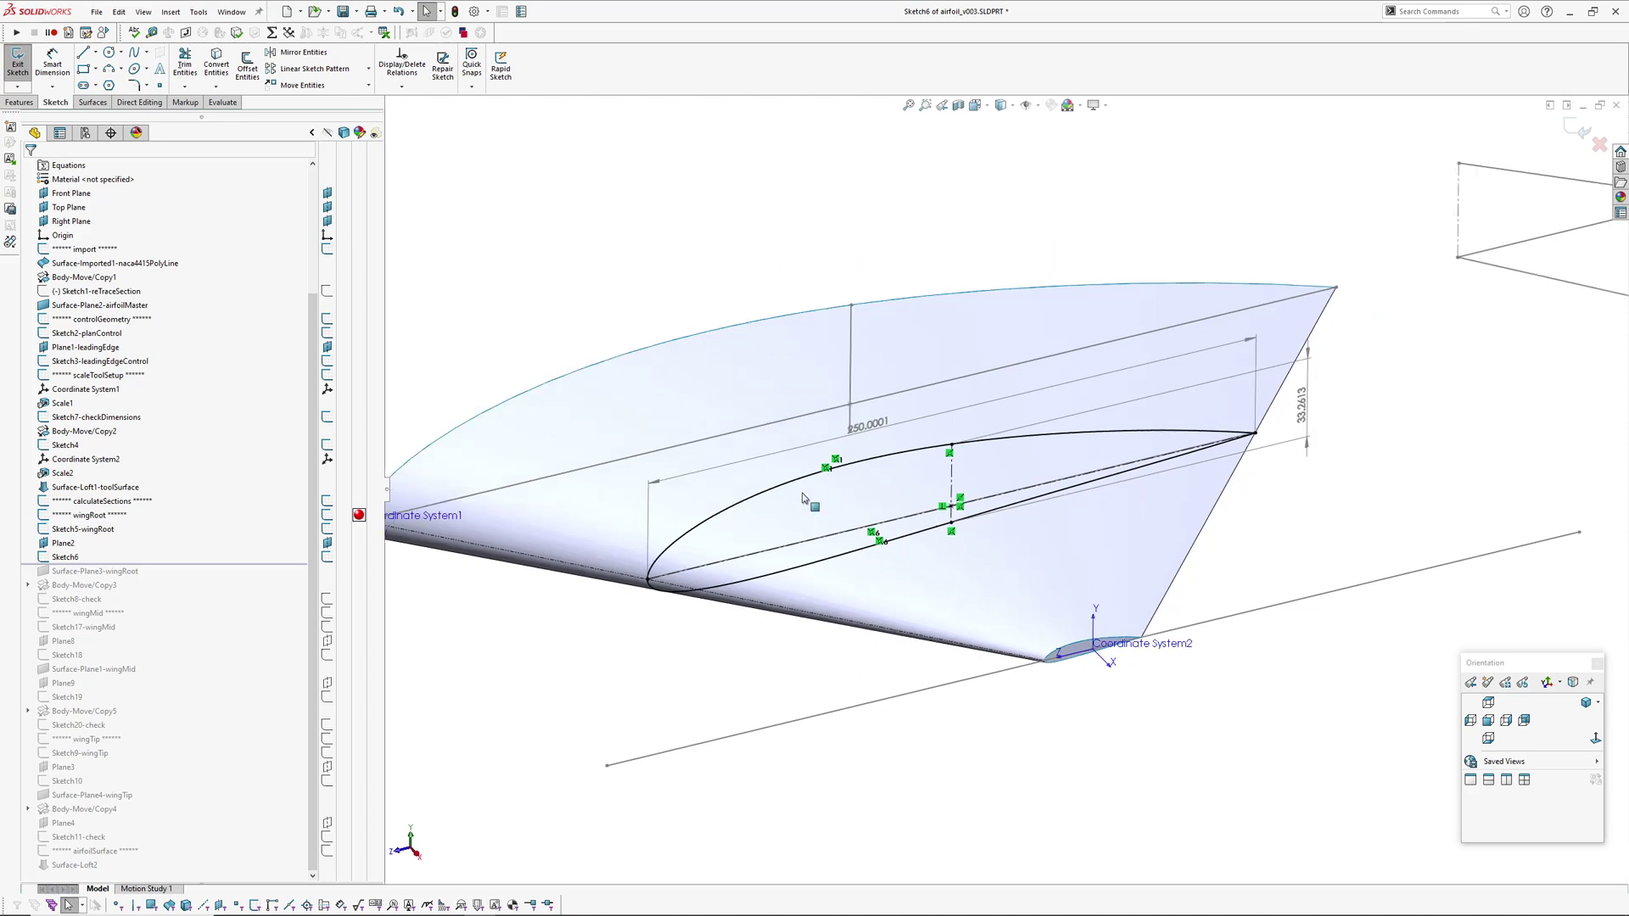
pyautogui.click(810, 545)
pyautogui.scroll(-3, 980, 571)
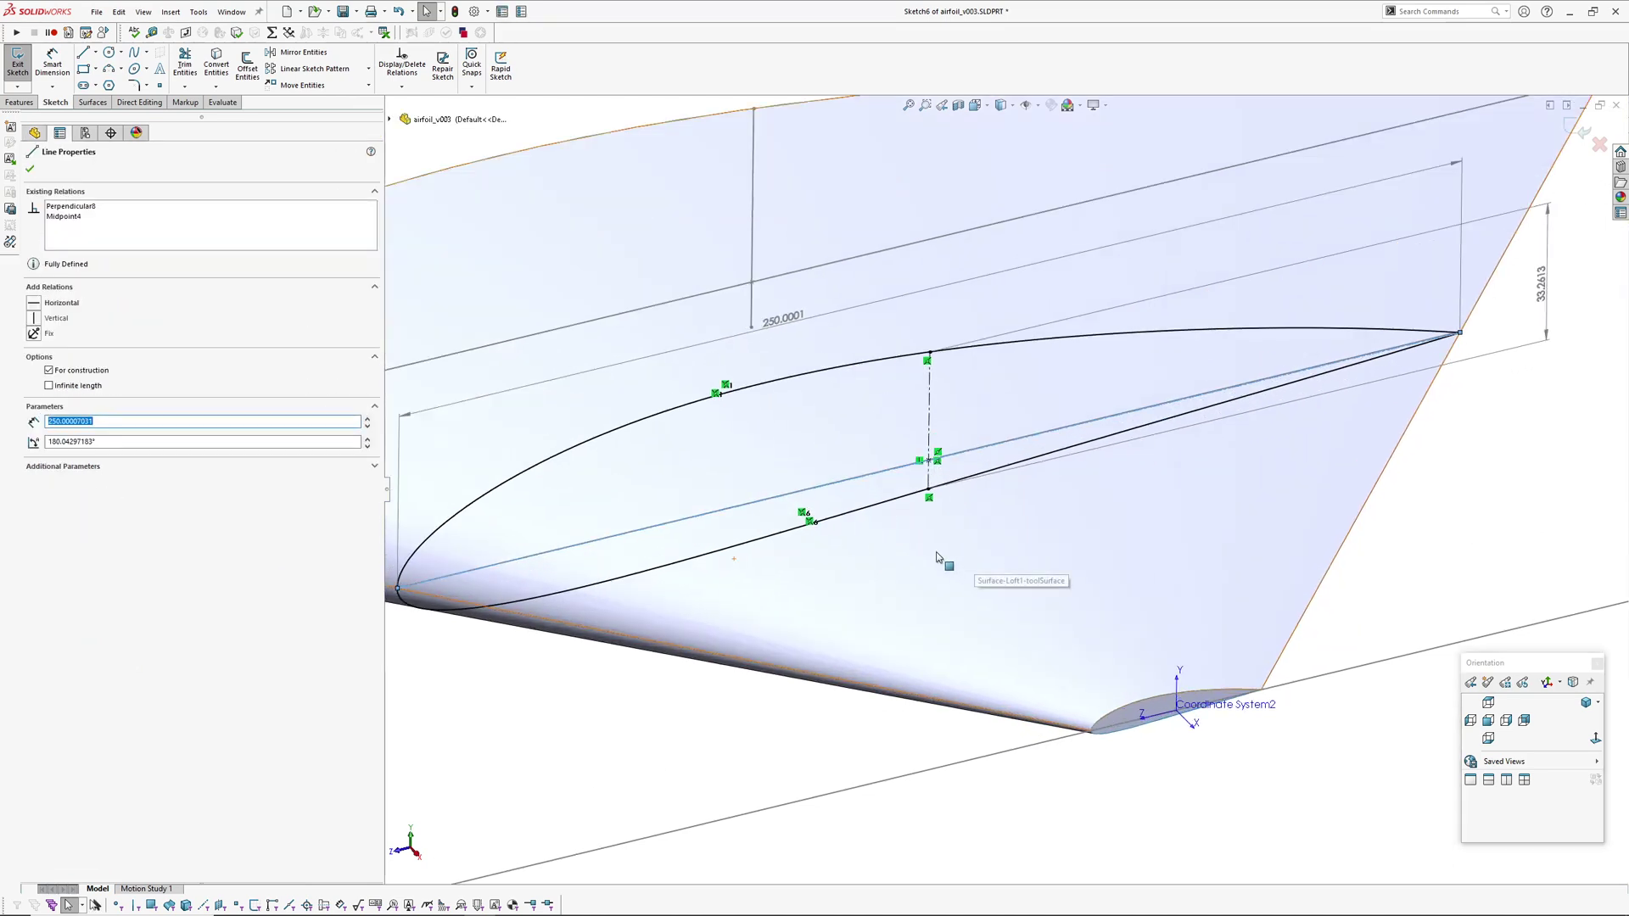
pyautogui.press('Escape')
pyautogui.click(930, 418)
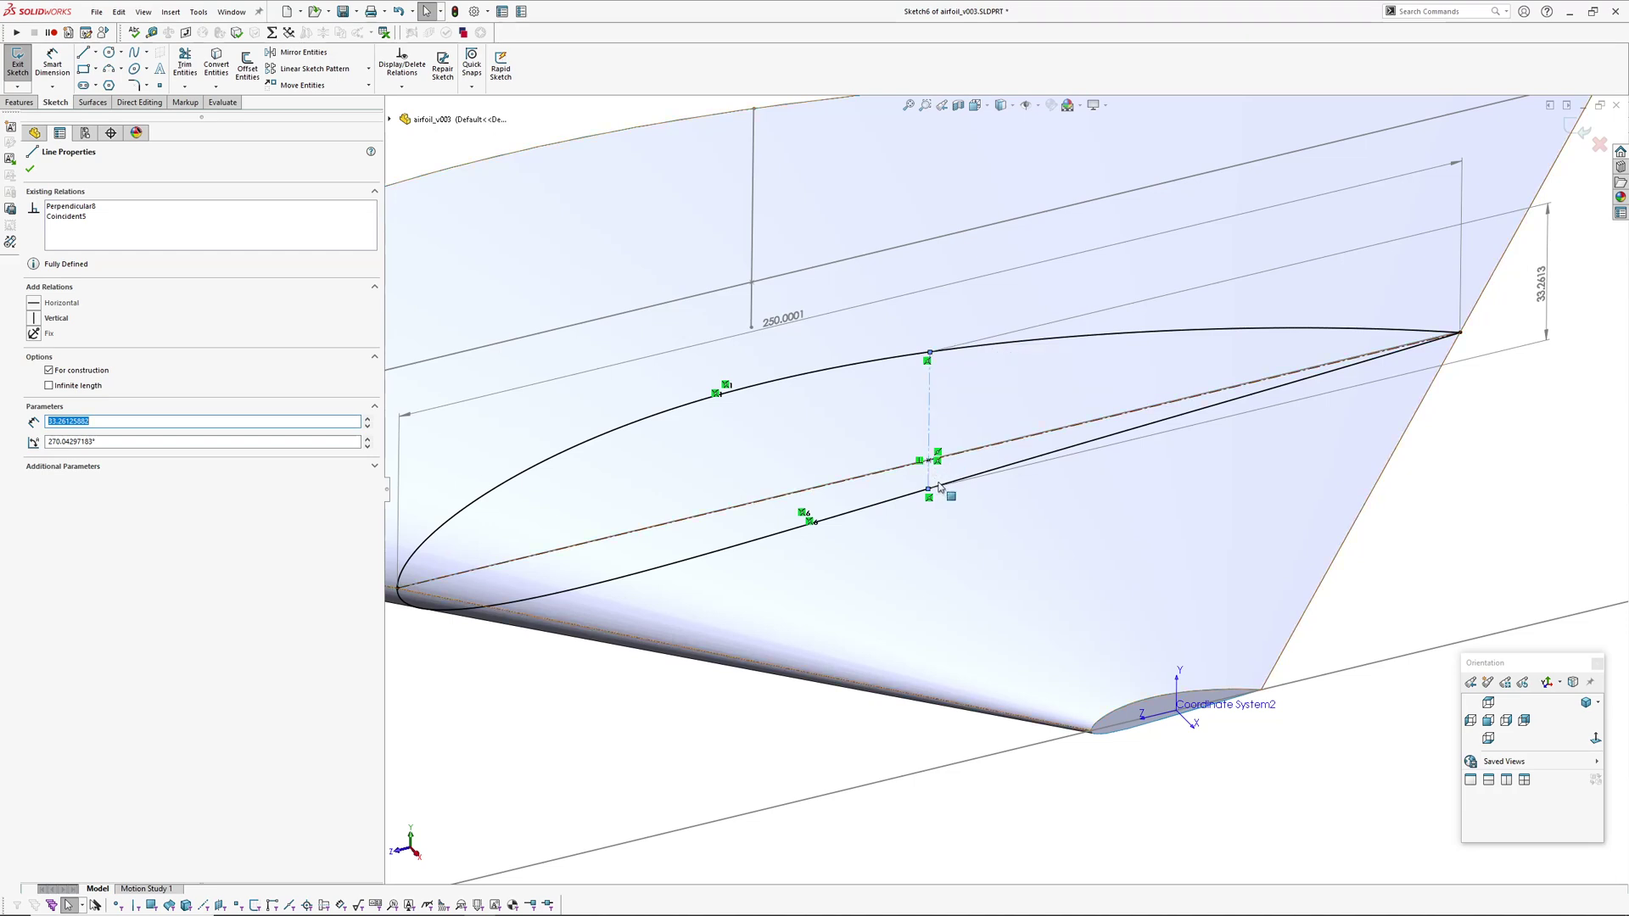
# Check the driven chord-length dimension along the Sketch6 airfoil section
pyautogui.scroll(3, 1003, 492)
pyautogui.moveTo(1326, 376); pyautogui.dragTo(1345, 384)
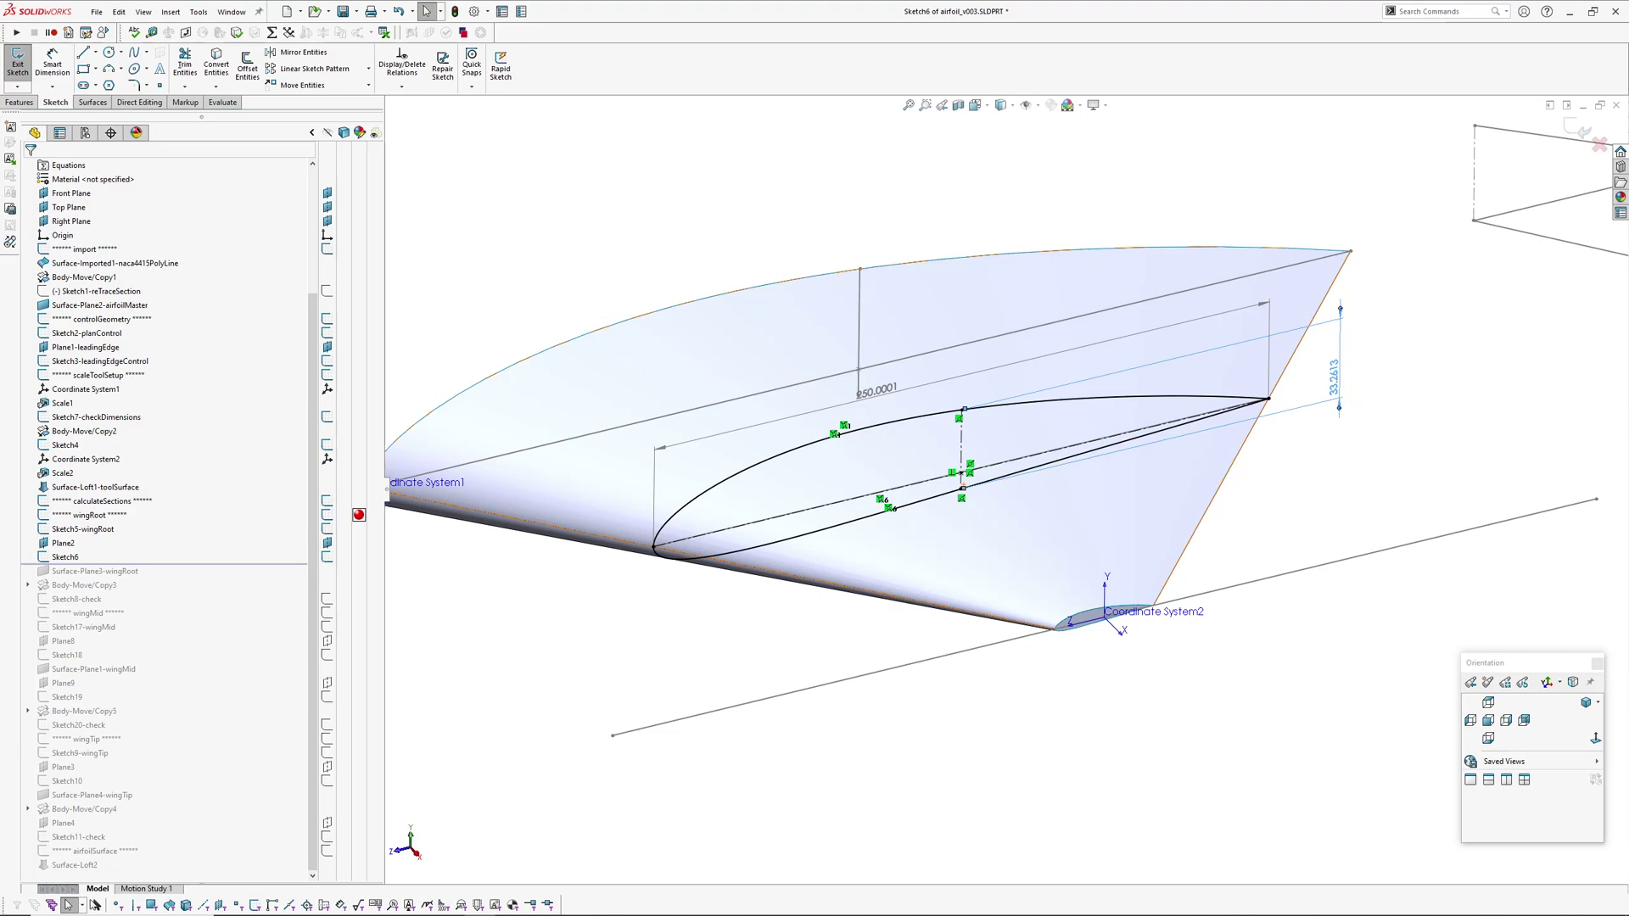
pyautogui.click(890, 381)
pyautogui.click(878, 396)
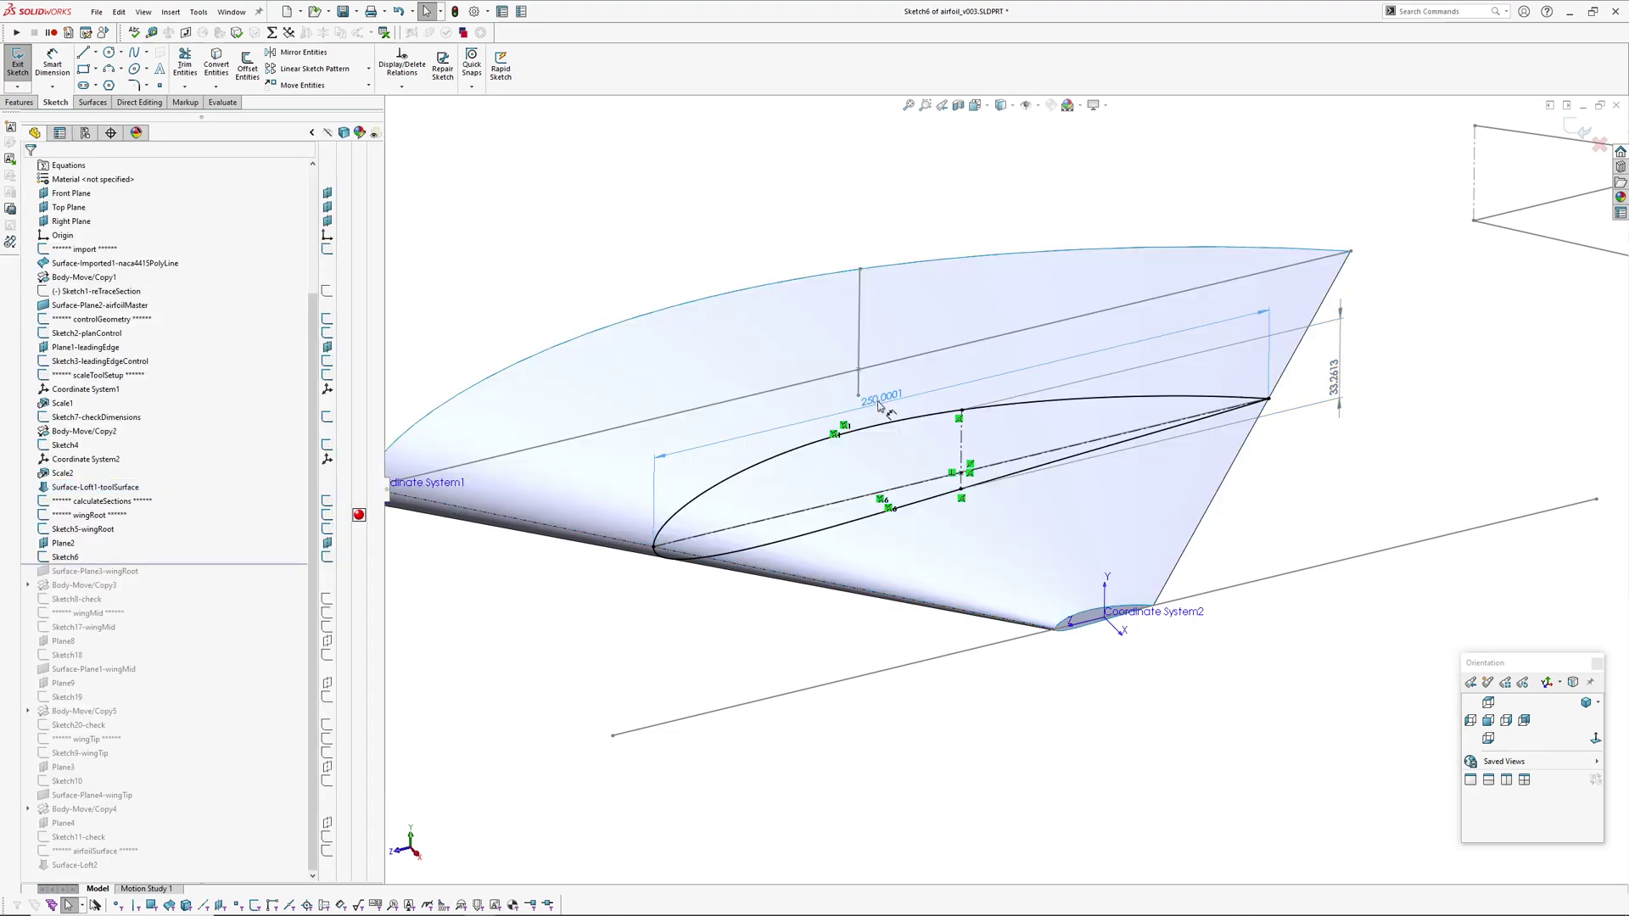
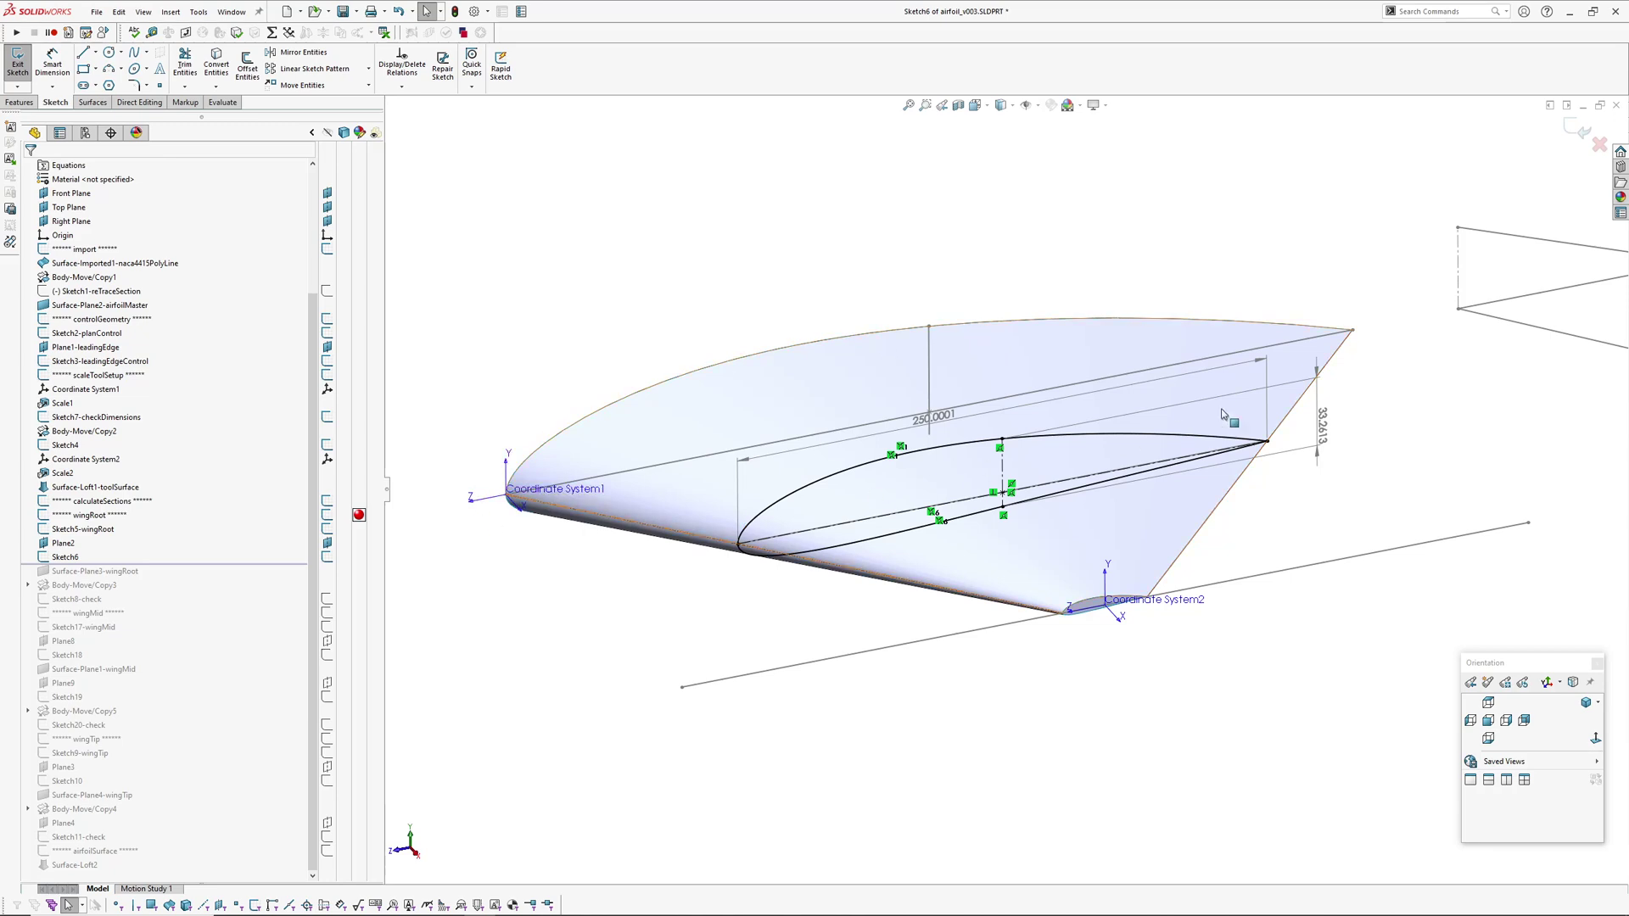
pyautogui.scroll(-2, 886, 424)
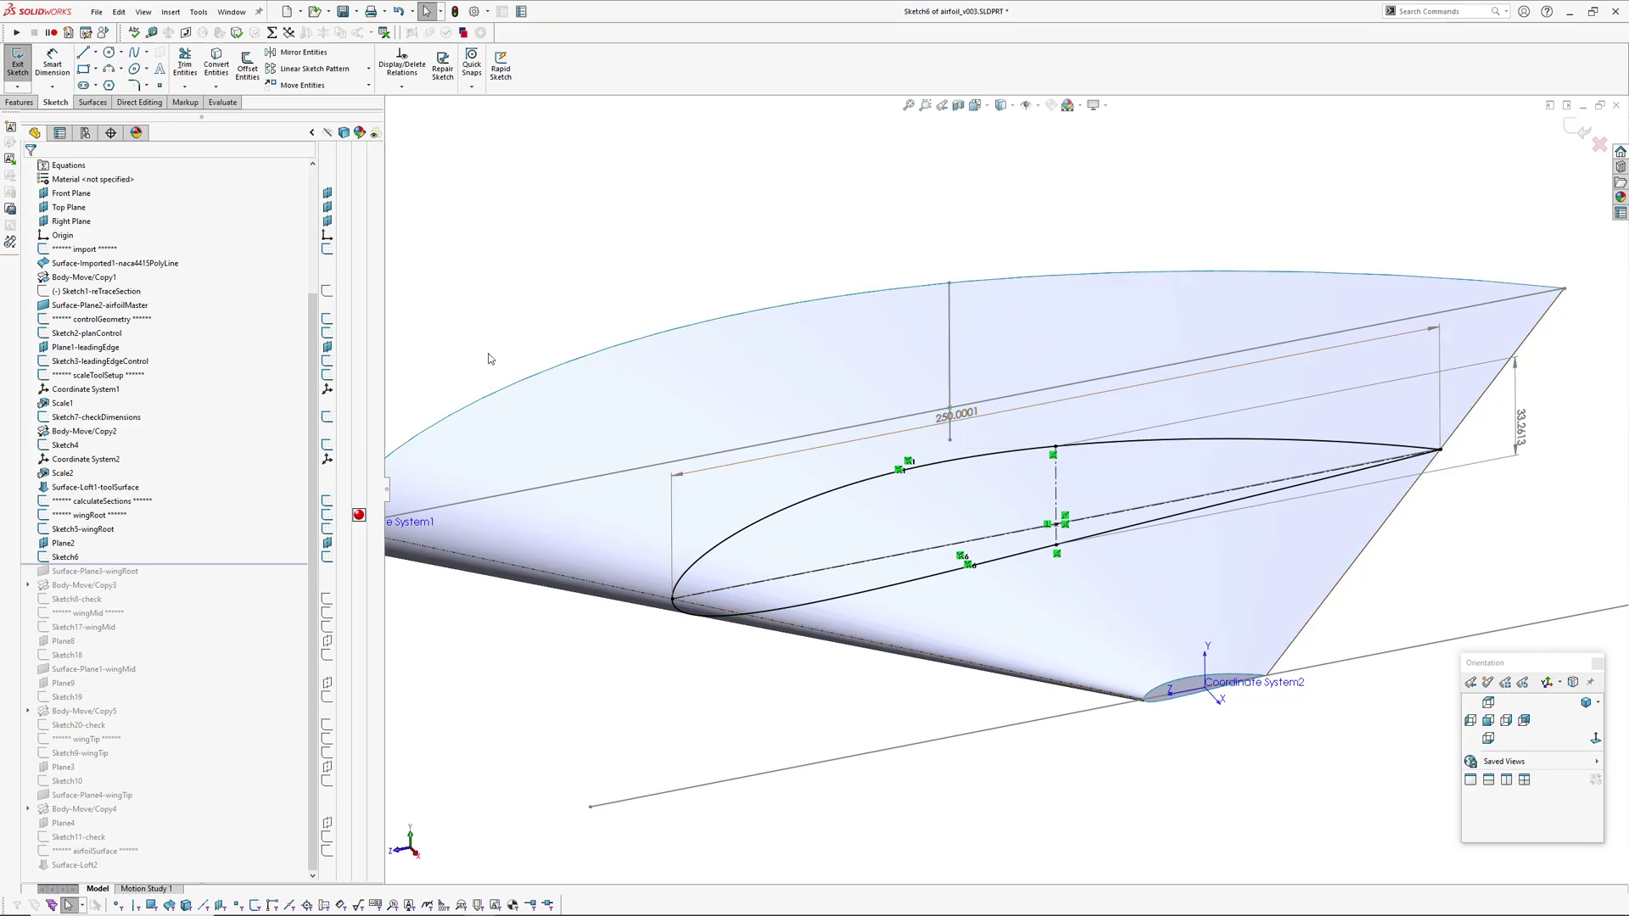
pyautogui.scroll(2, 905, 280)
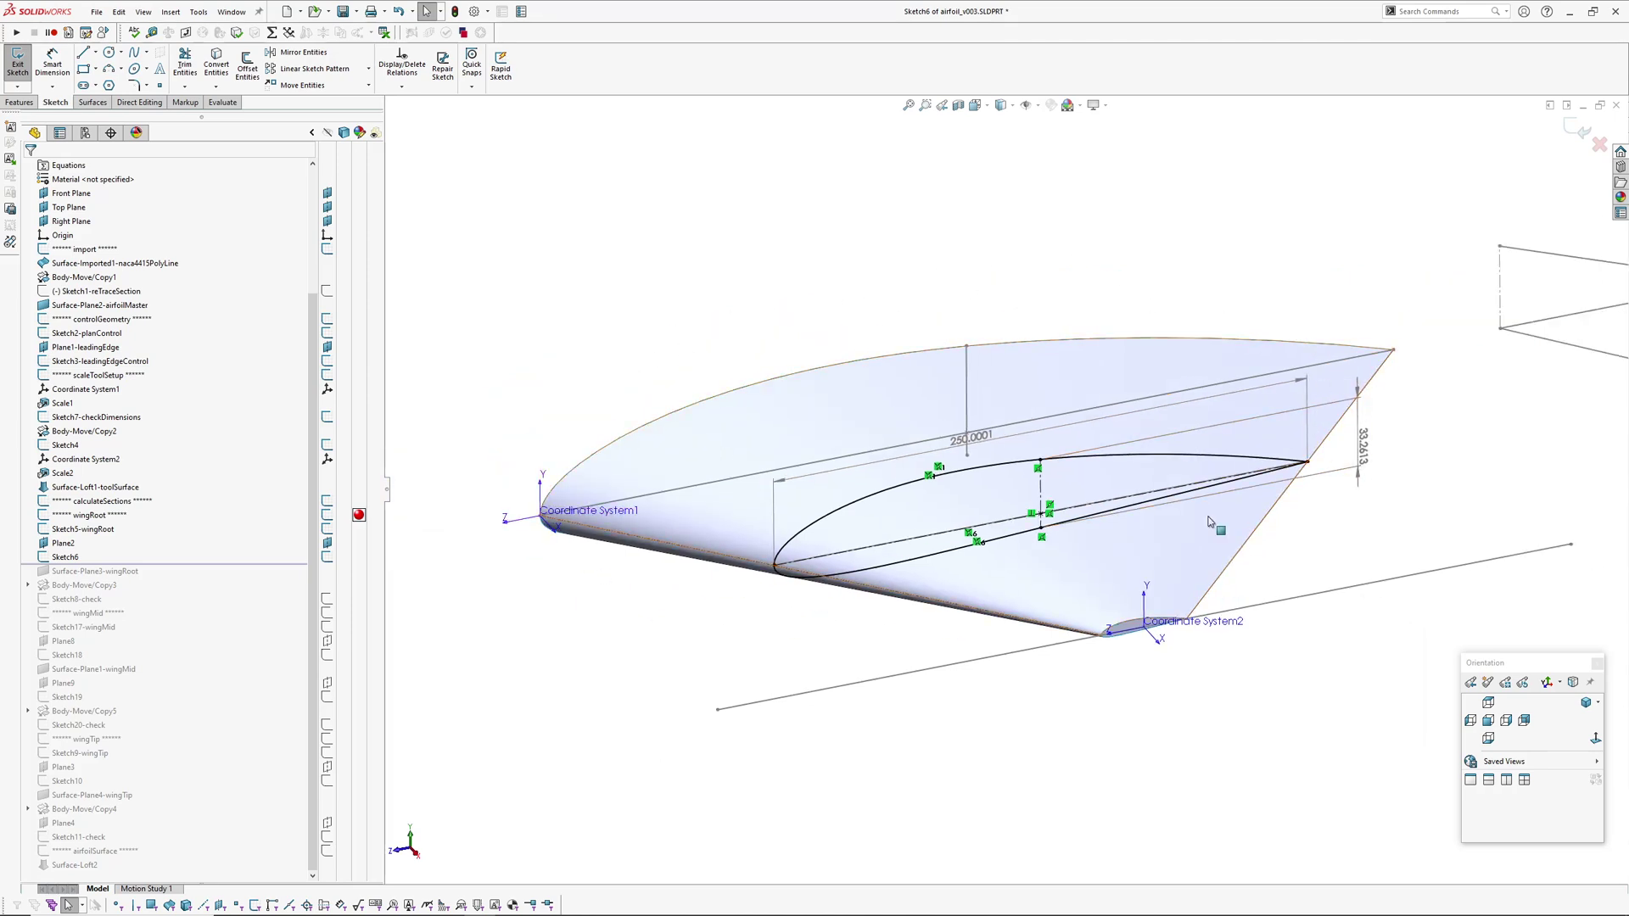
pyautogui.scroll(-3, 1365, 480)
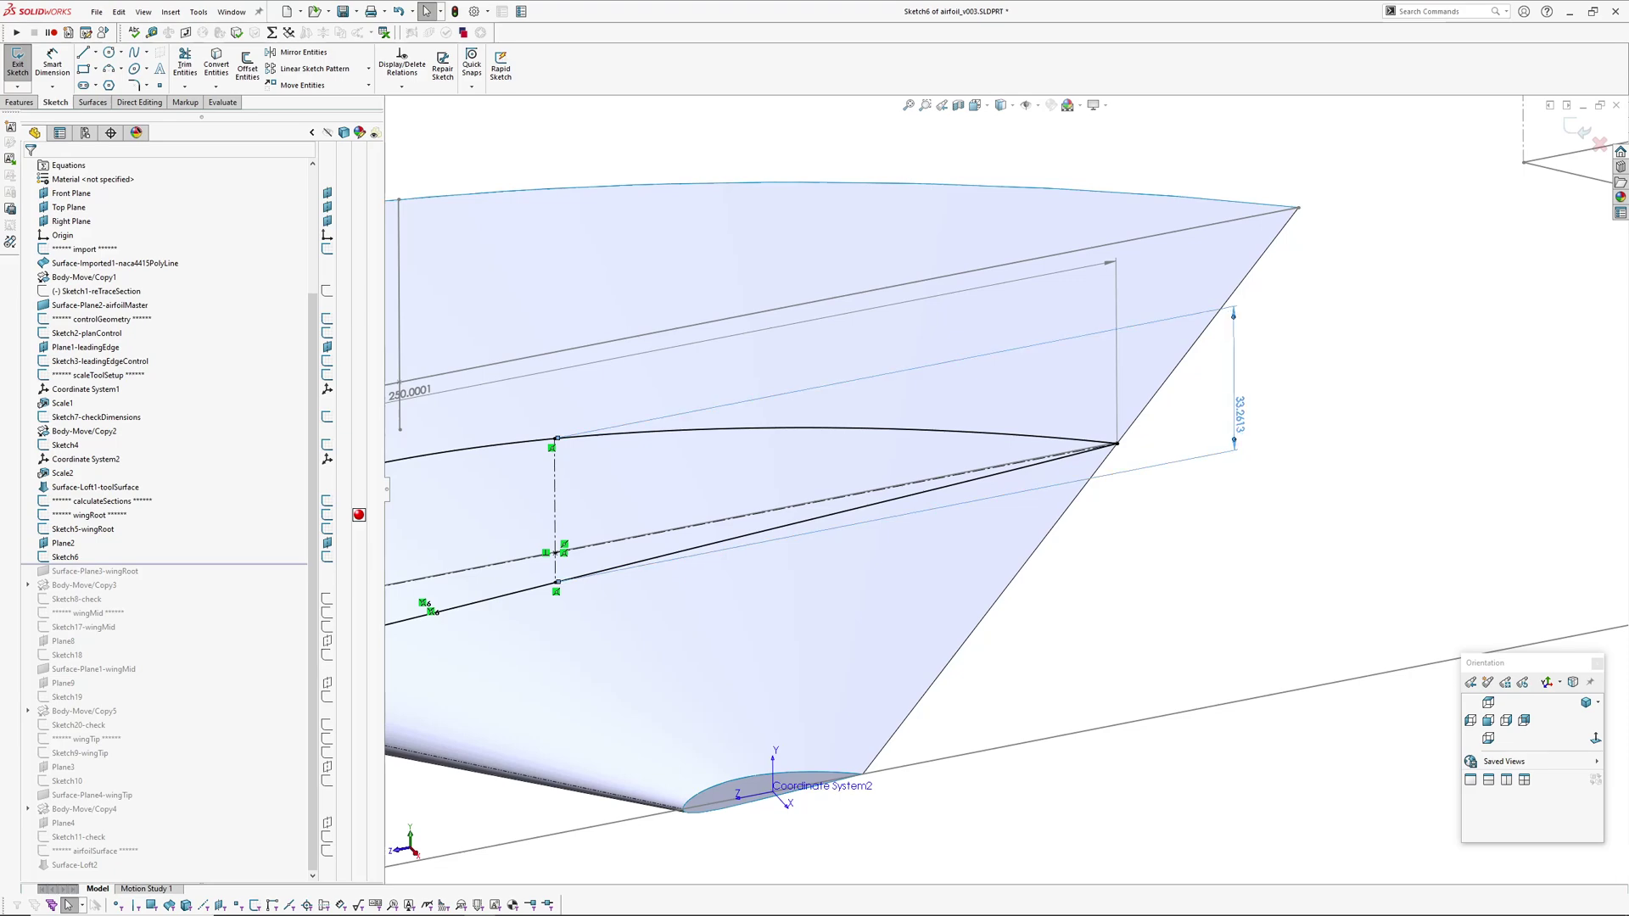
# Check the driven thickness dimension of the airfoil section and exit Sketch6
pyautogui.click(1234, 427)
pyautogui.scroll(2, 1098, 520)
pyautogui.scroll(1, 1133, 526)
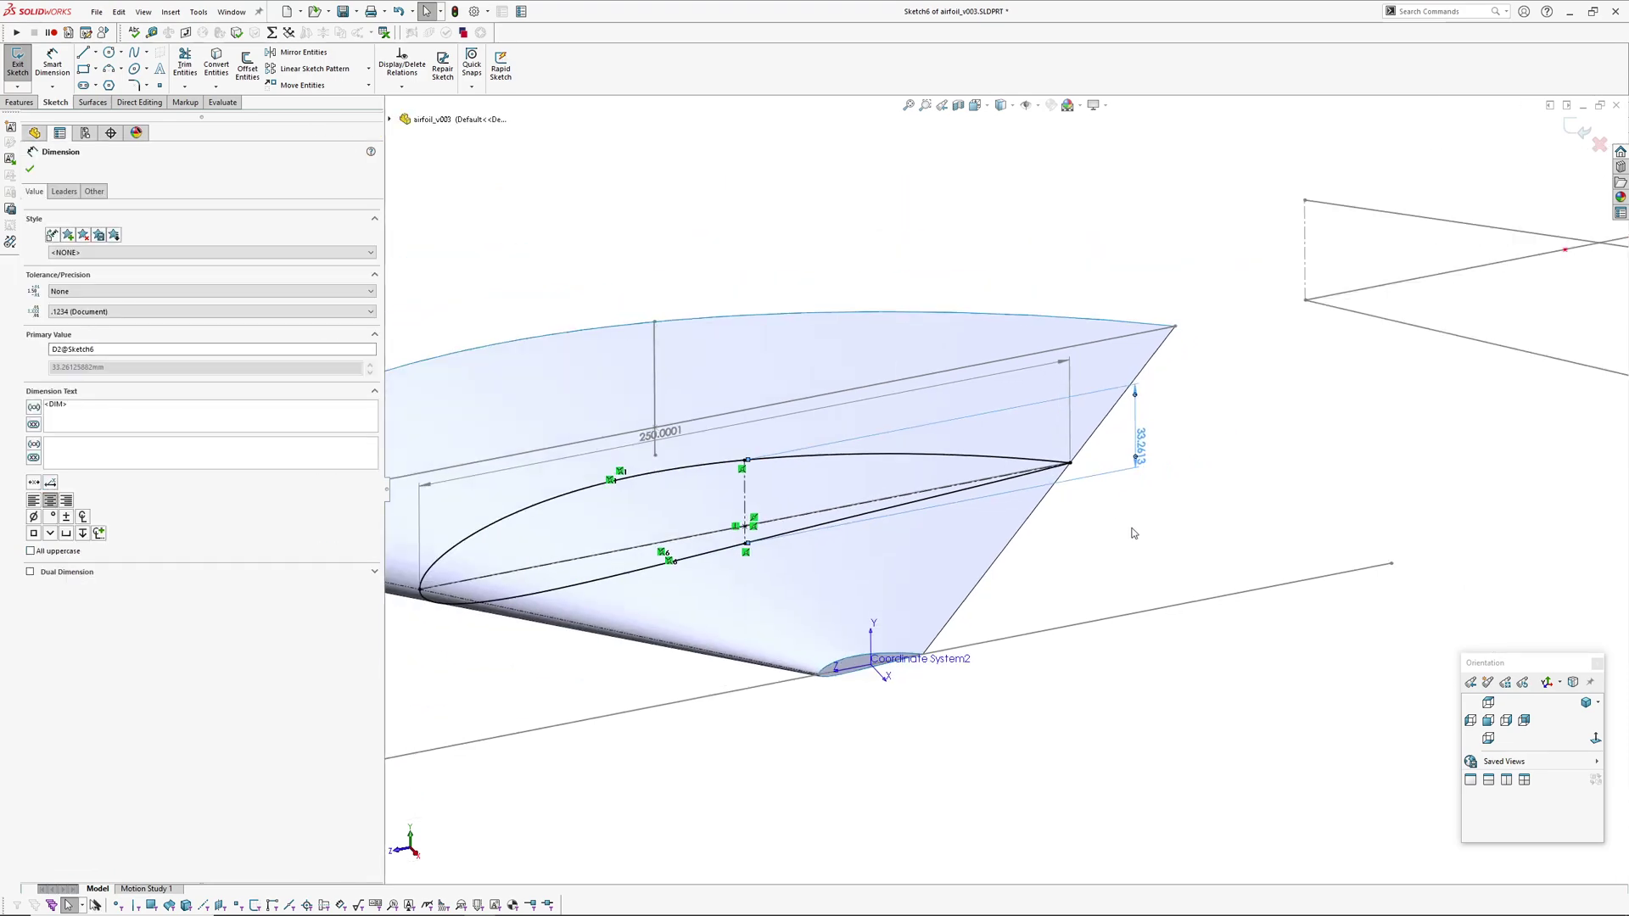
pyautogui.scroll(-3, 1147, 479)
pyautogui.click(1121, 525)
pyautogui.scroll(2, 1102, 513)
pyautogui.keyDown('ctrl'); pyautogui.moveTo(1039, 547); pyautogui.dragTo(1191, 513, button='middle'); pyautogui.keyUp('ctrl')
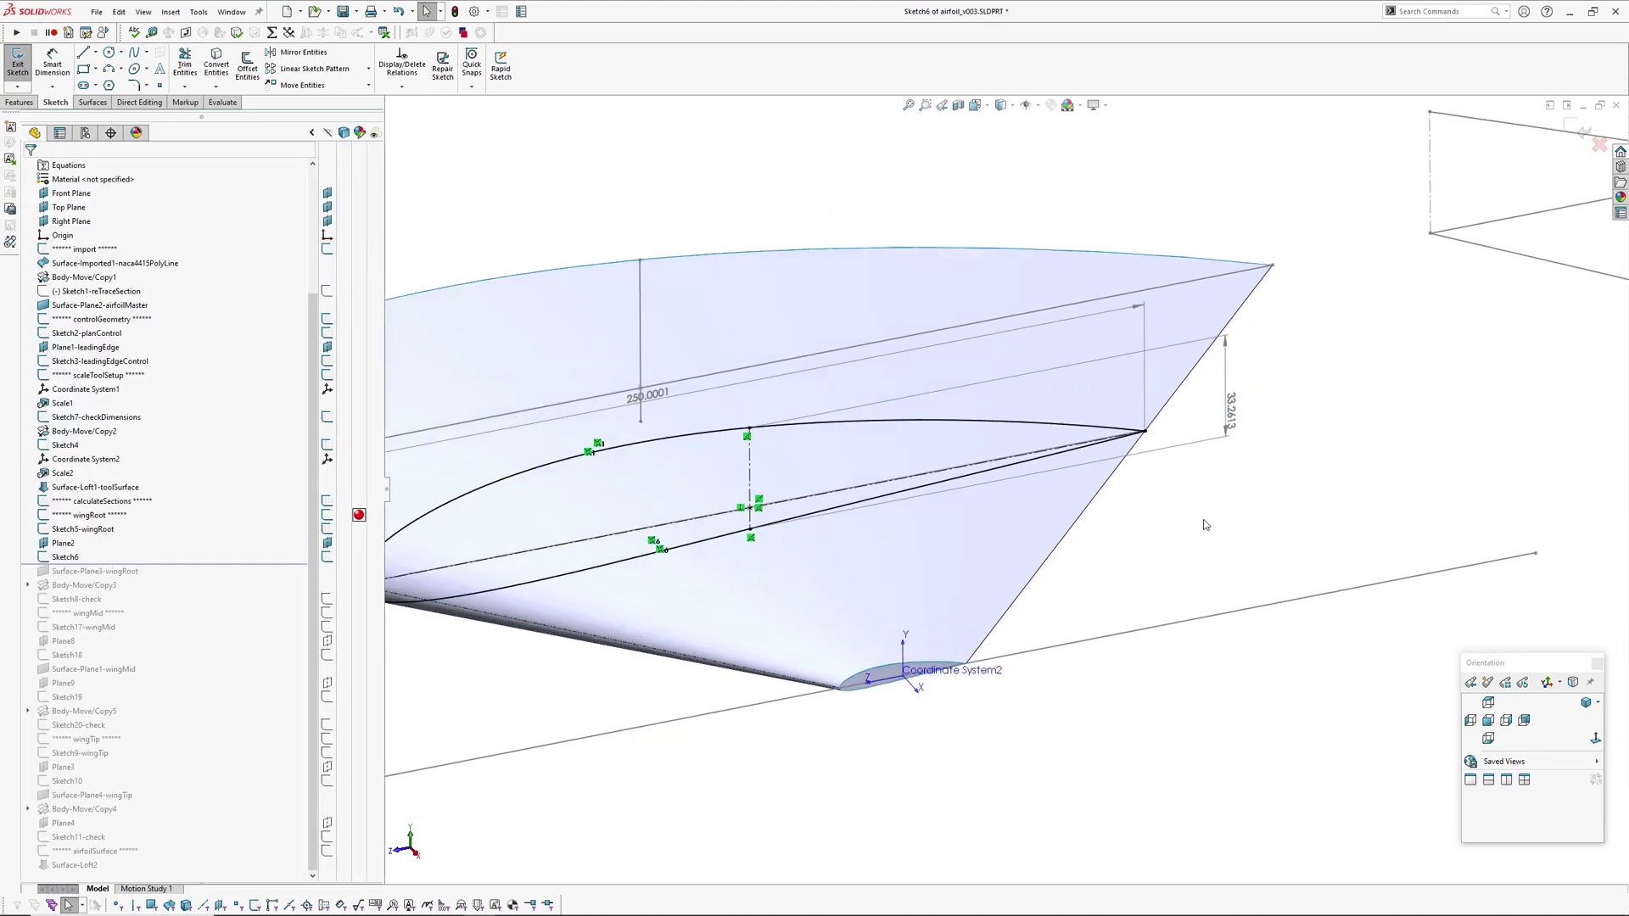
pyautogui.scroll(1, 1203, 521)
pyautogui.hotkey('ctrl', 'q')
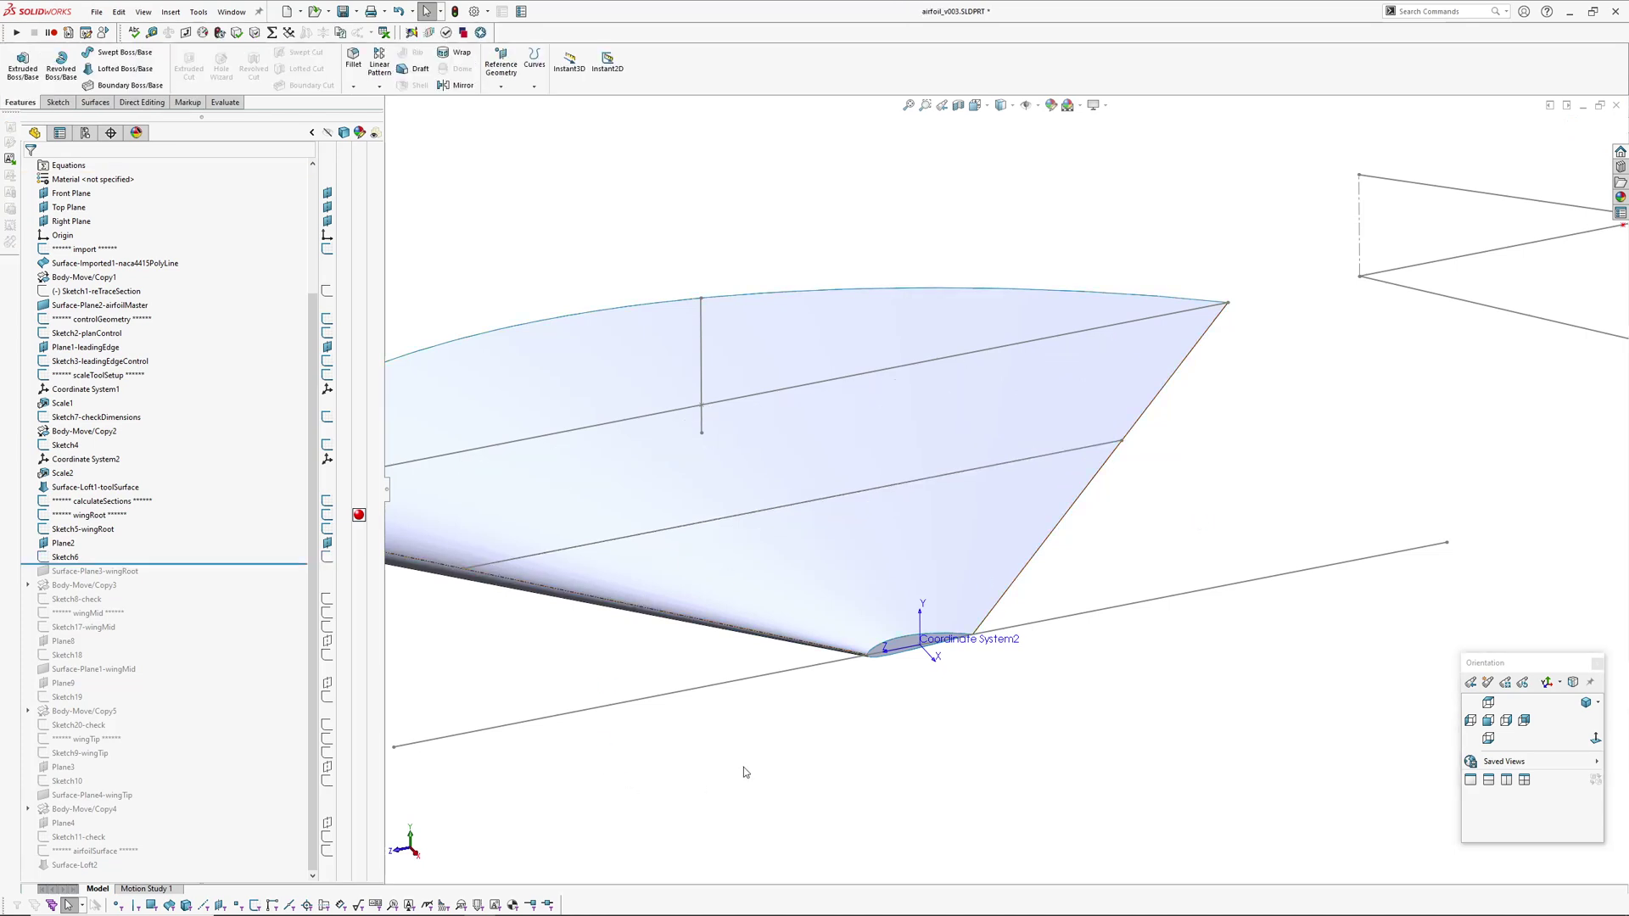
# Roll the history forward to include Surface-Plane3-wingRoot and hide the lofted tool surface
pyautogui.moveTo(179, 563); pyautogui.dragTo(179, 580)
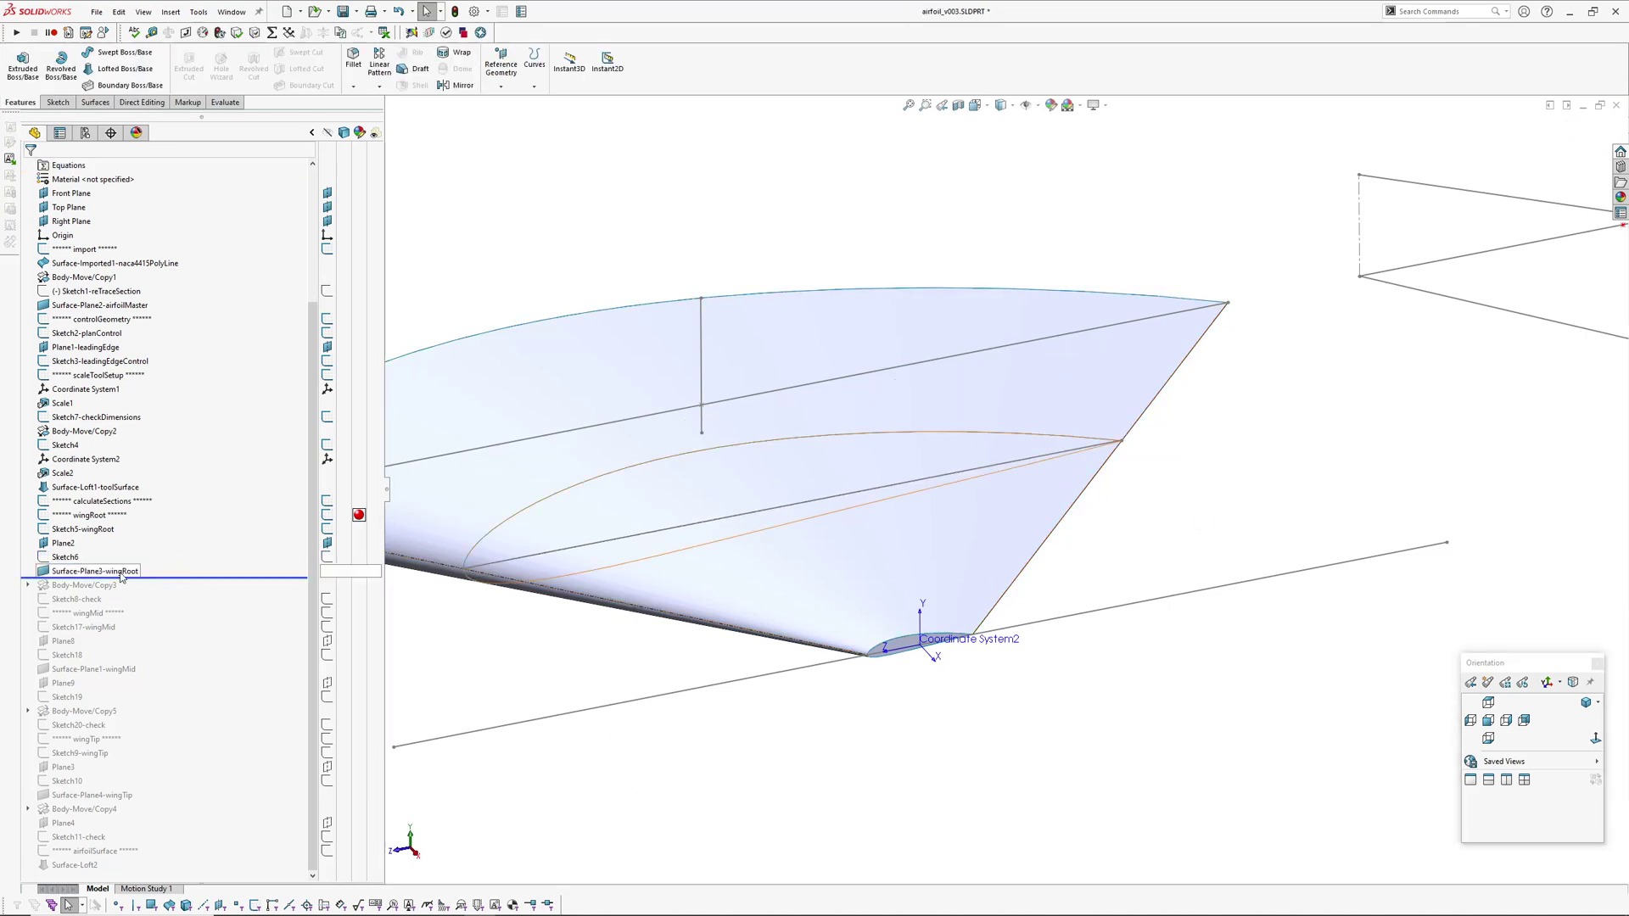
pyautogui.keyDown('ctrl'); pyautogui.moveTo(609, 599); pyautogui.dragTo(744, 662, button='middle'); pyautogui.keyUp('ctrl')
pyautogui.scroll(2, 576, 616)
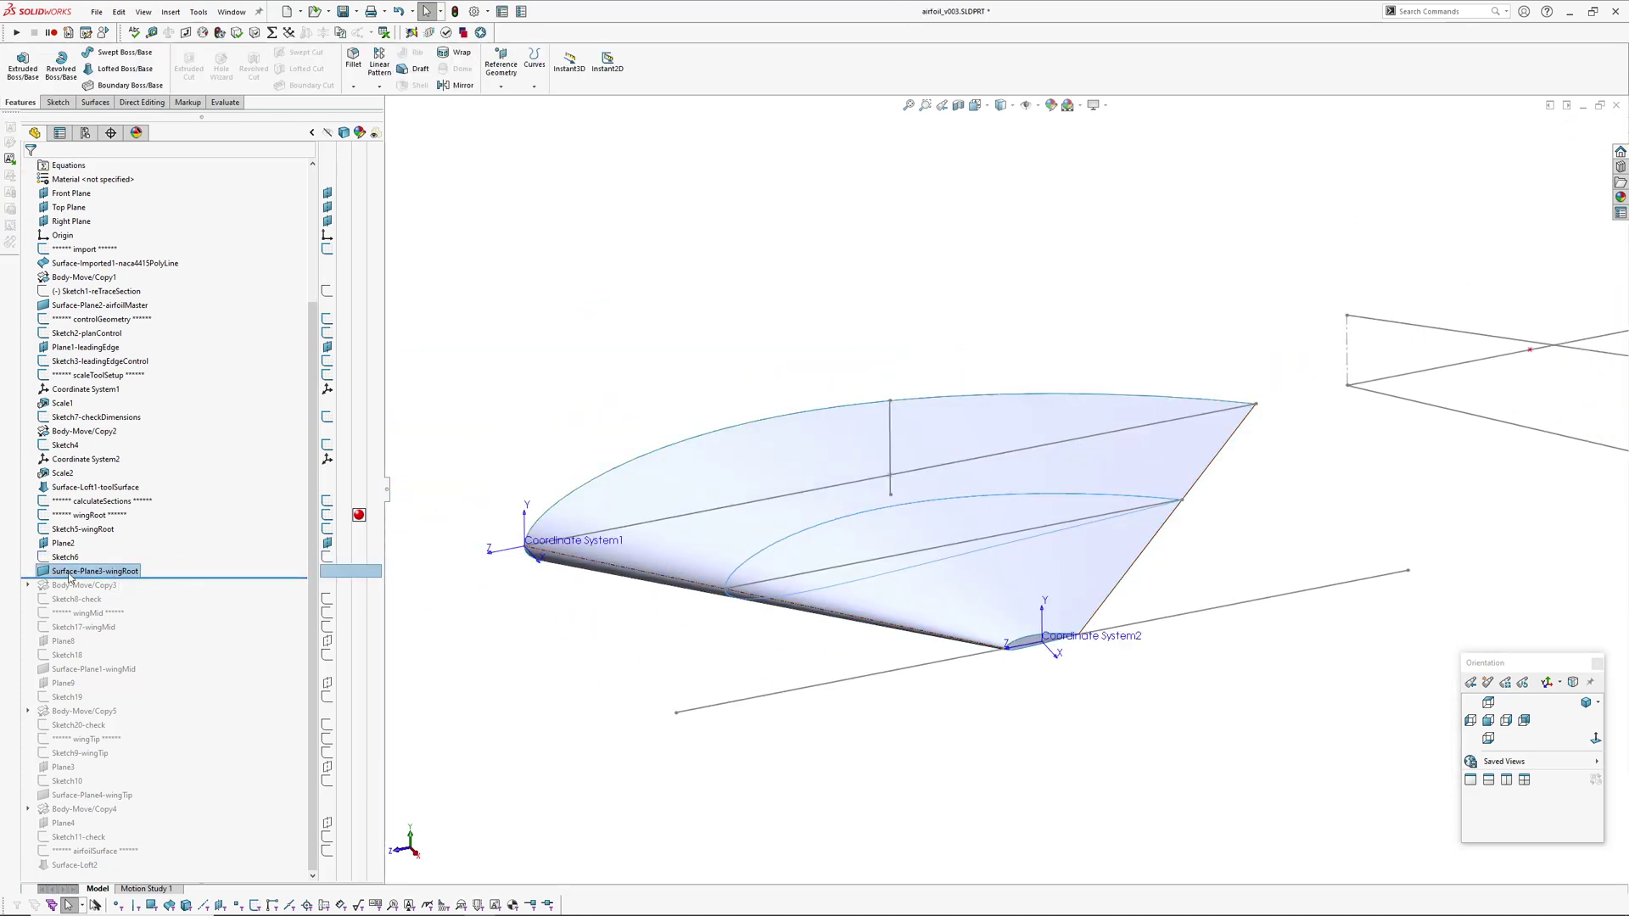
pyautogui.press('Tab')
pyautogui.moveTo(816, 590); pyautogui.dragTo(847, 570, button='middle')
pyautogui.click(847, 570)
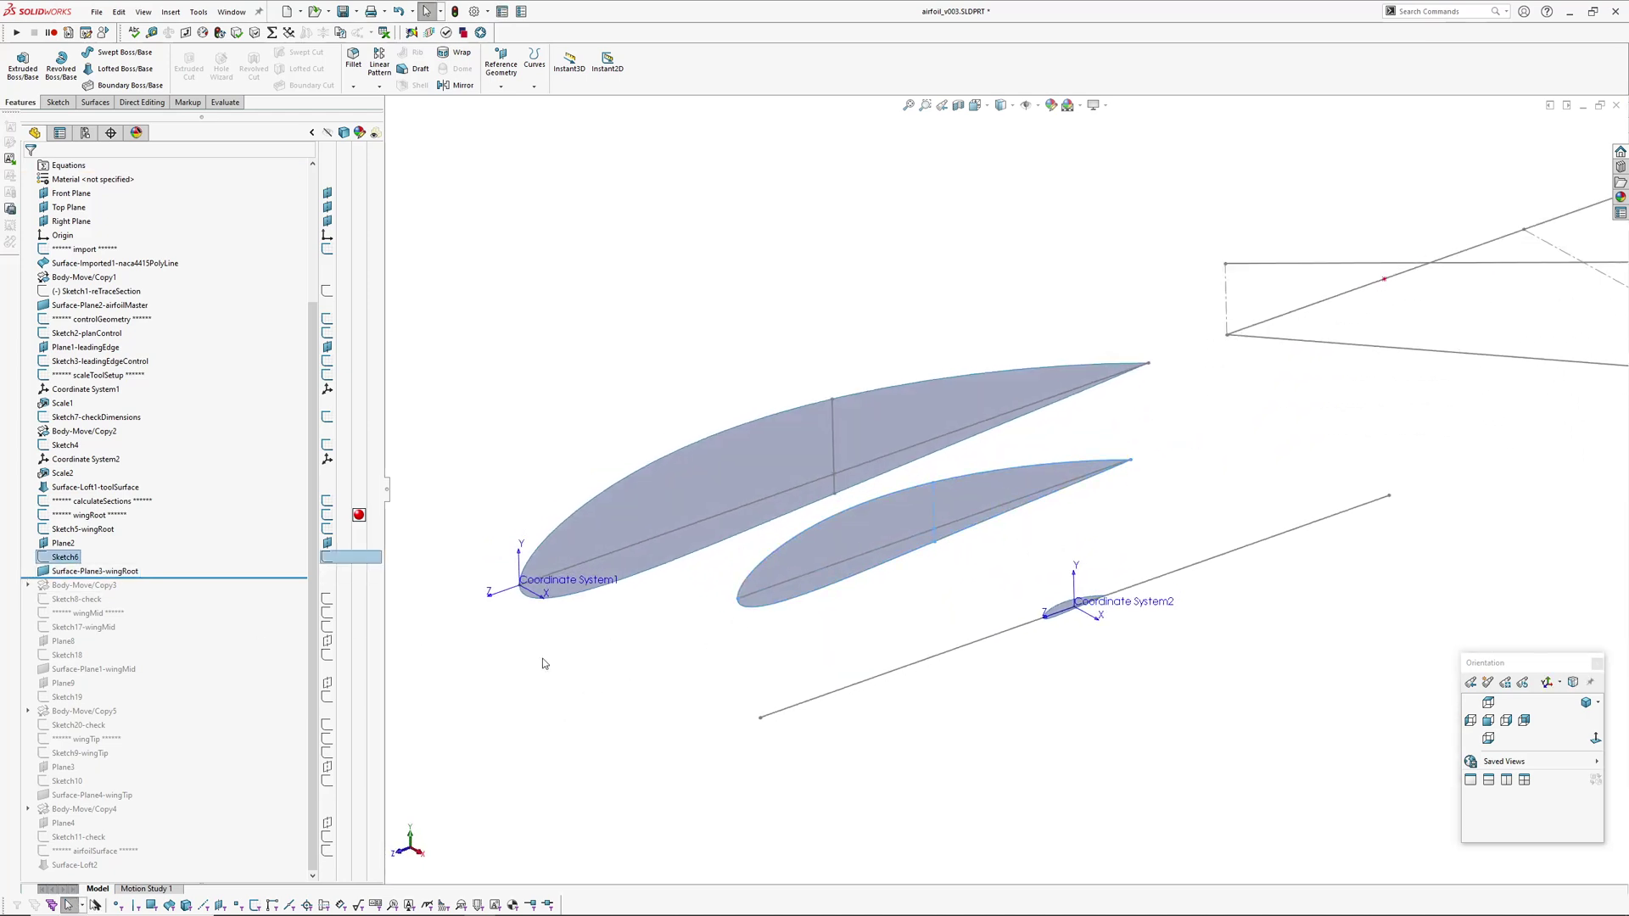
# Compare the master airfoil surface with the planar wing root surface, selecting each one in turn
pyautogui.scroll(3, 952, 507)
pyautogui.keyDown('ctrl'); pyautogui.moveTo(952, 506); pyautogui.dragTo(744, 595, button='middle'); pyautogui.keyUp('ctrl')
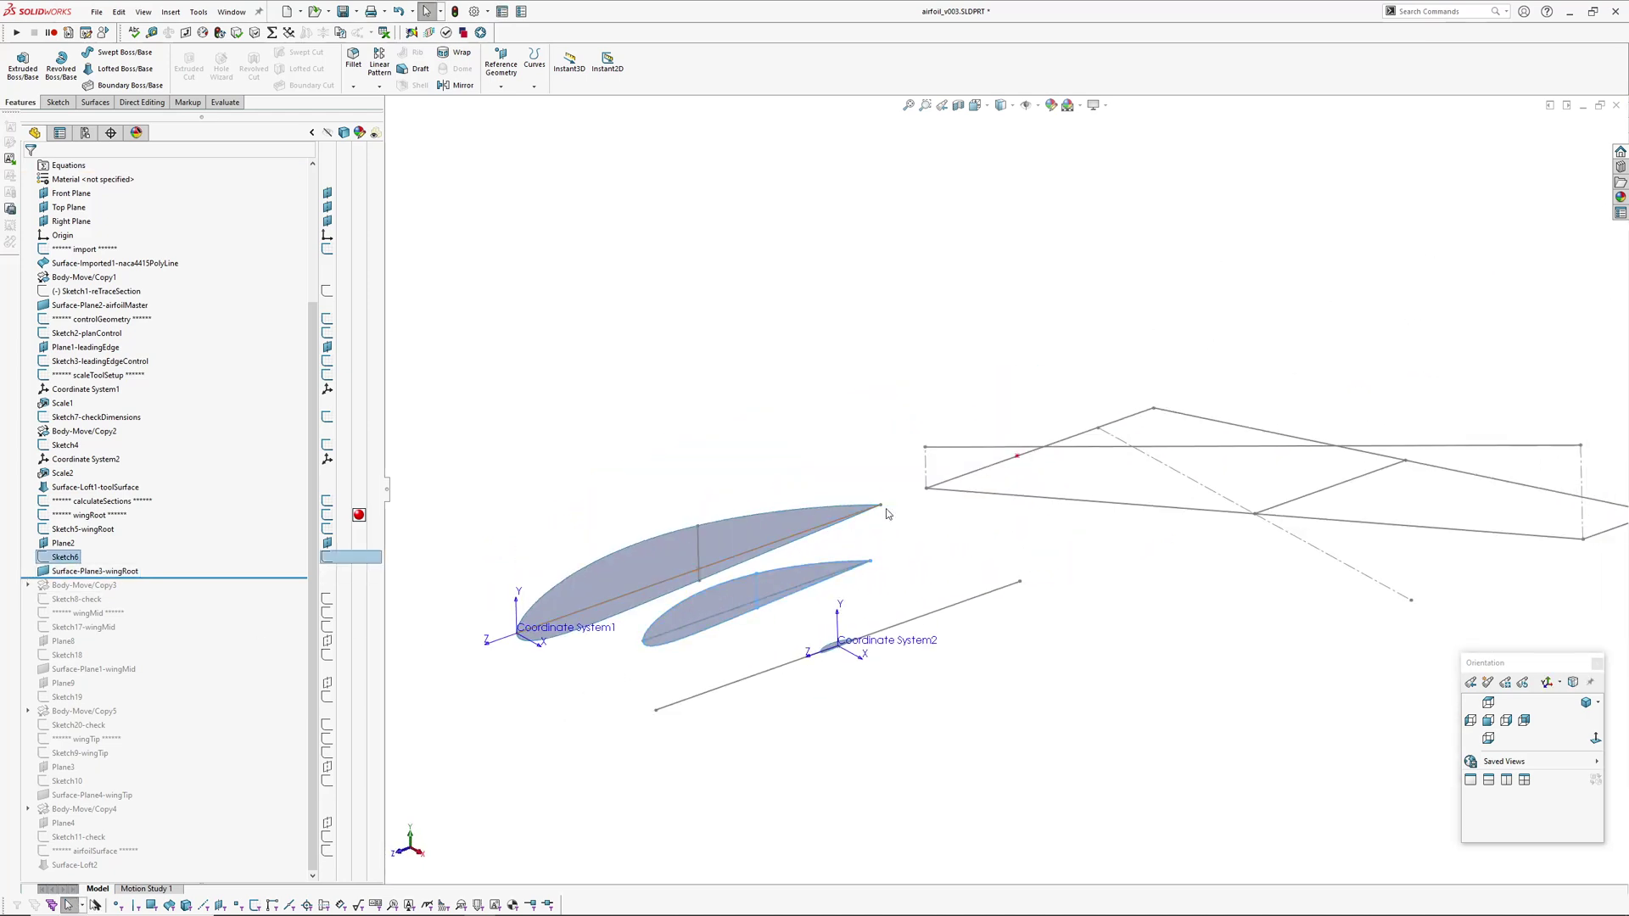
pyautogui.click(745, 531)
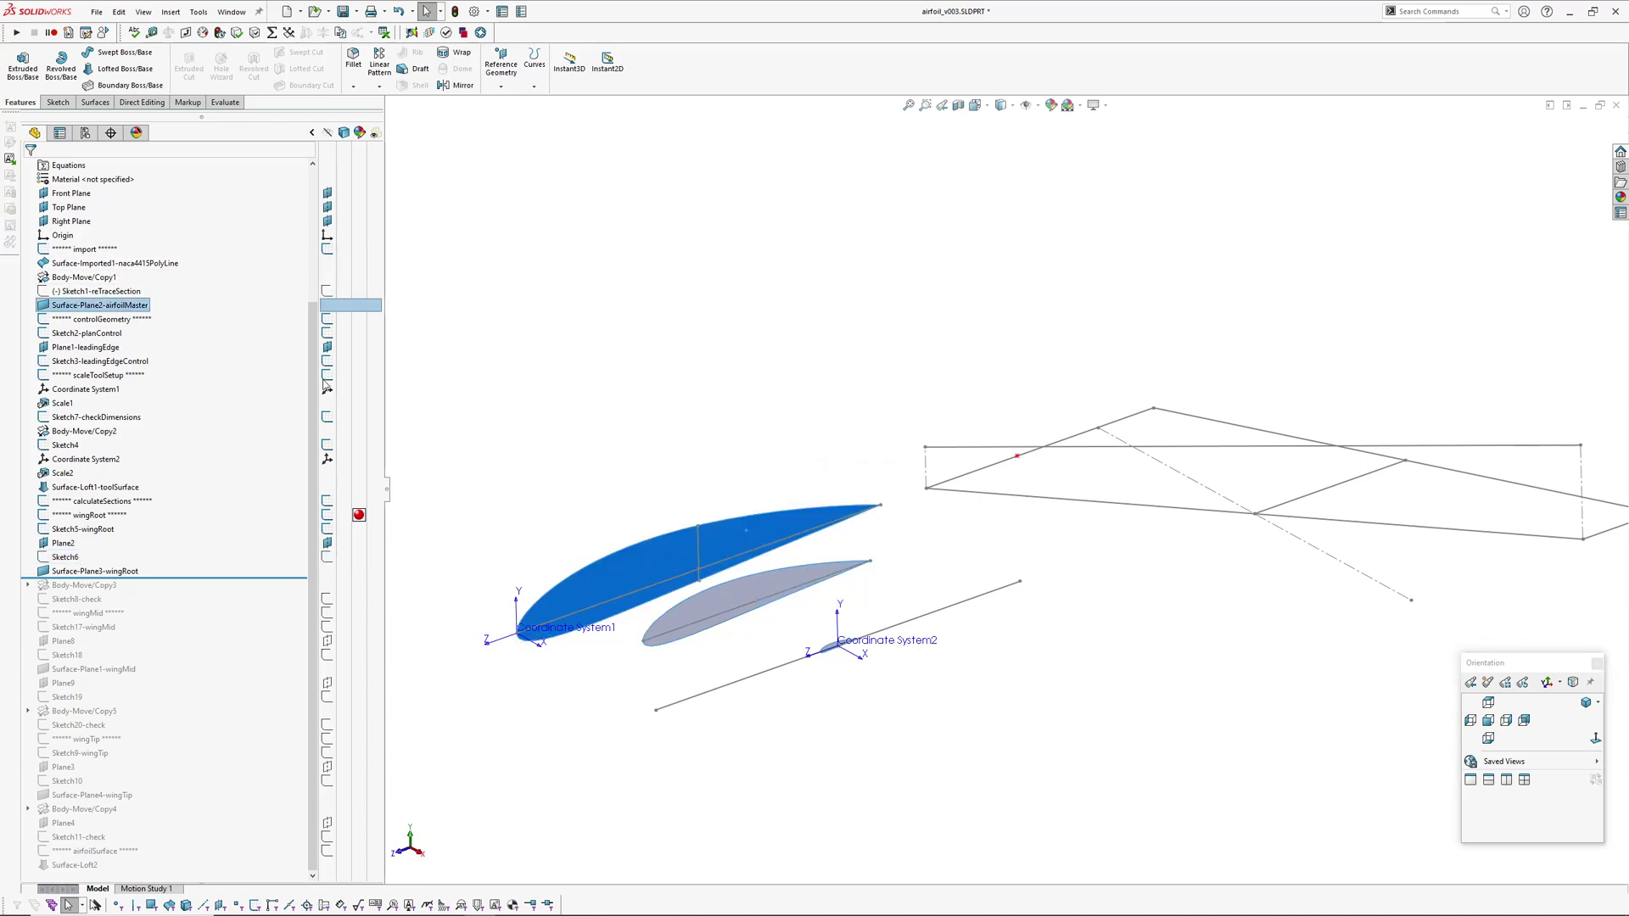
pyautogui.click(736, 598)
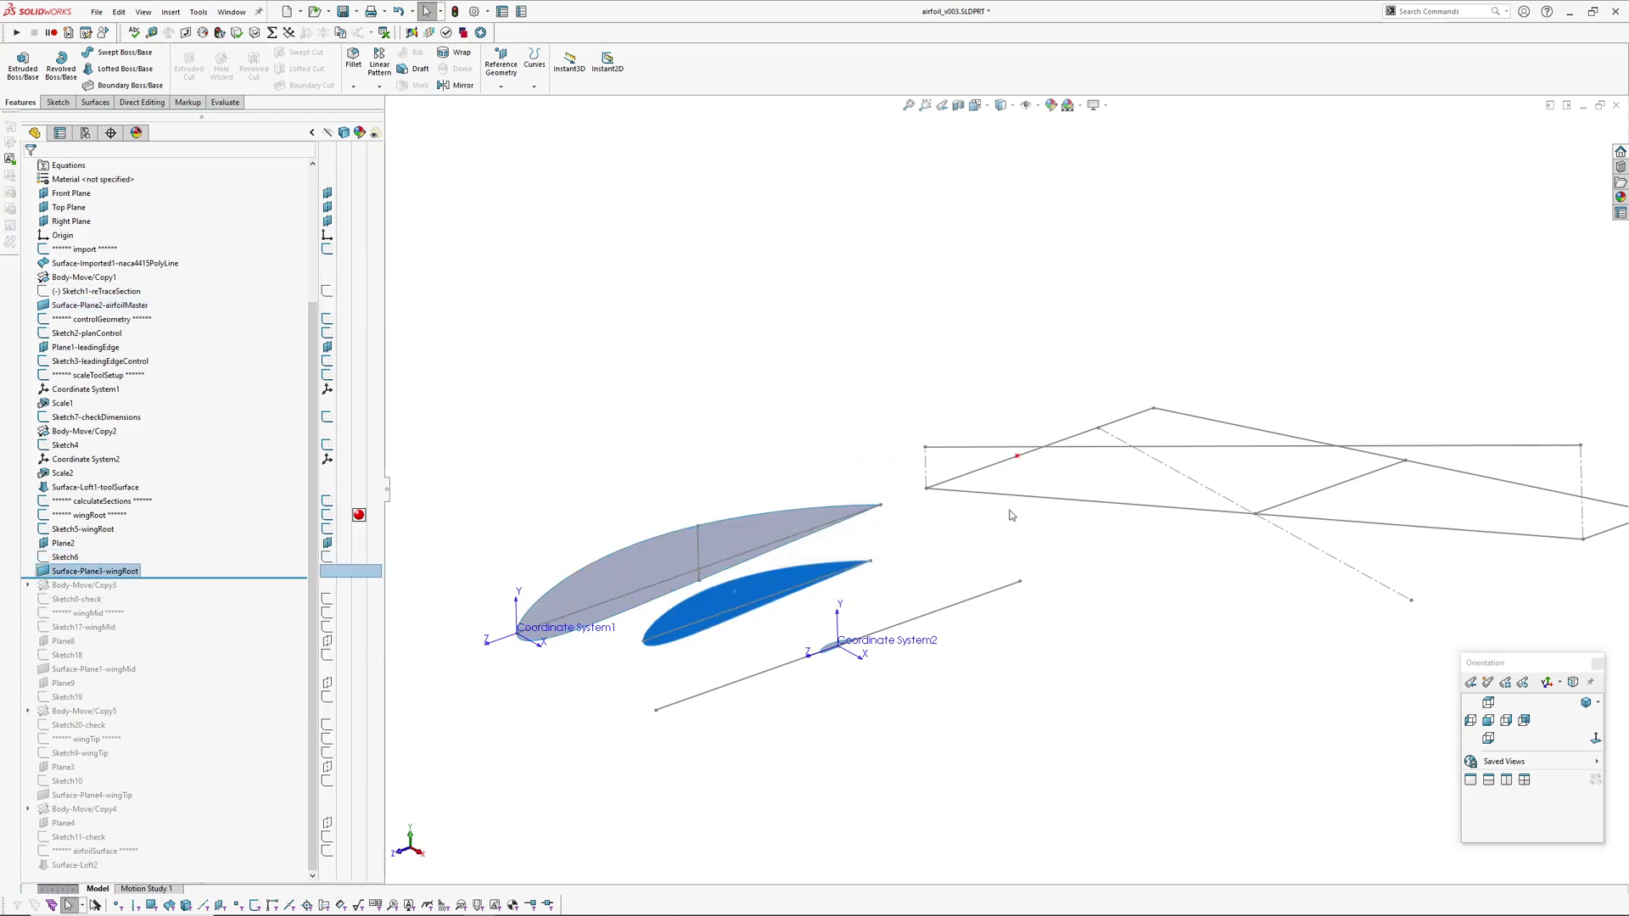
pyautogui.click(634, 410)
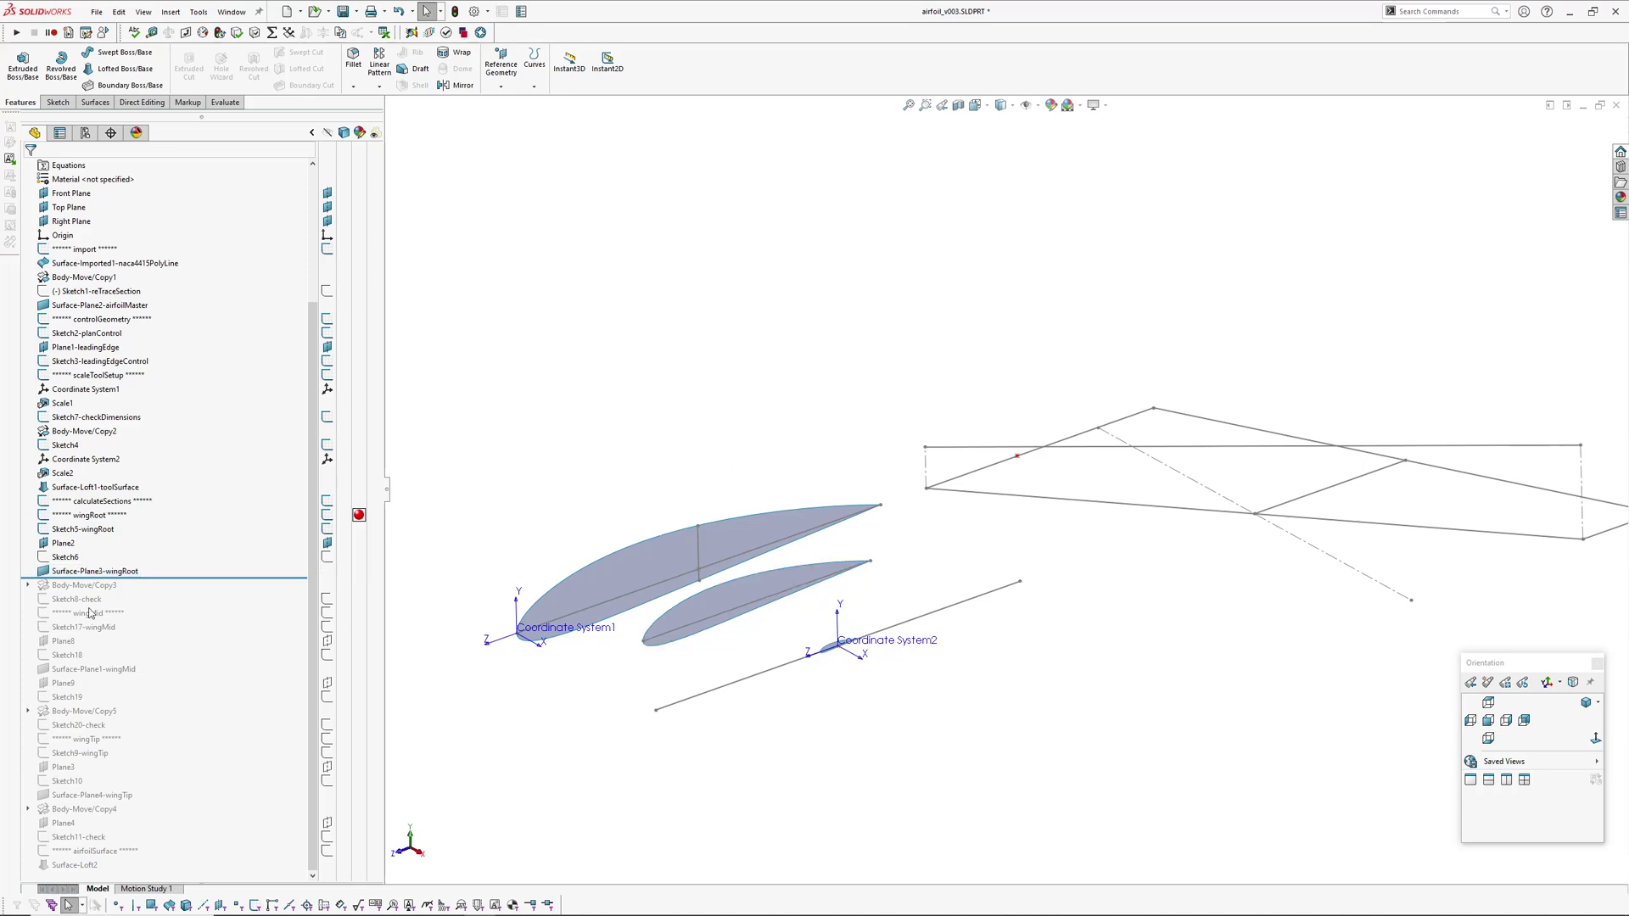
# Roll the history forward to include Body-Move/Copy3, open it for editing and inspect the entities of its coincident mate
pyautogui.moveTo(157, 578); pyautogui.dragTo(140, 591)
pyautogui.click(28, 585)
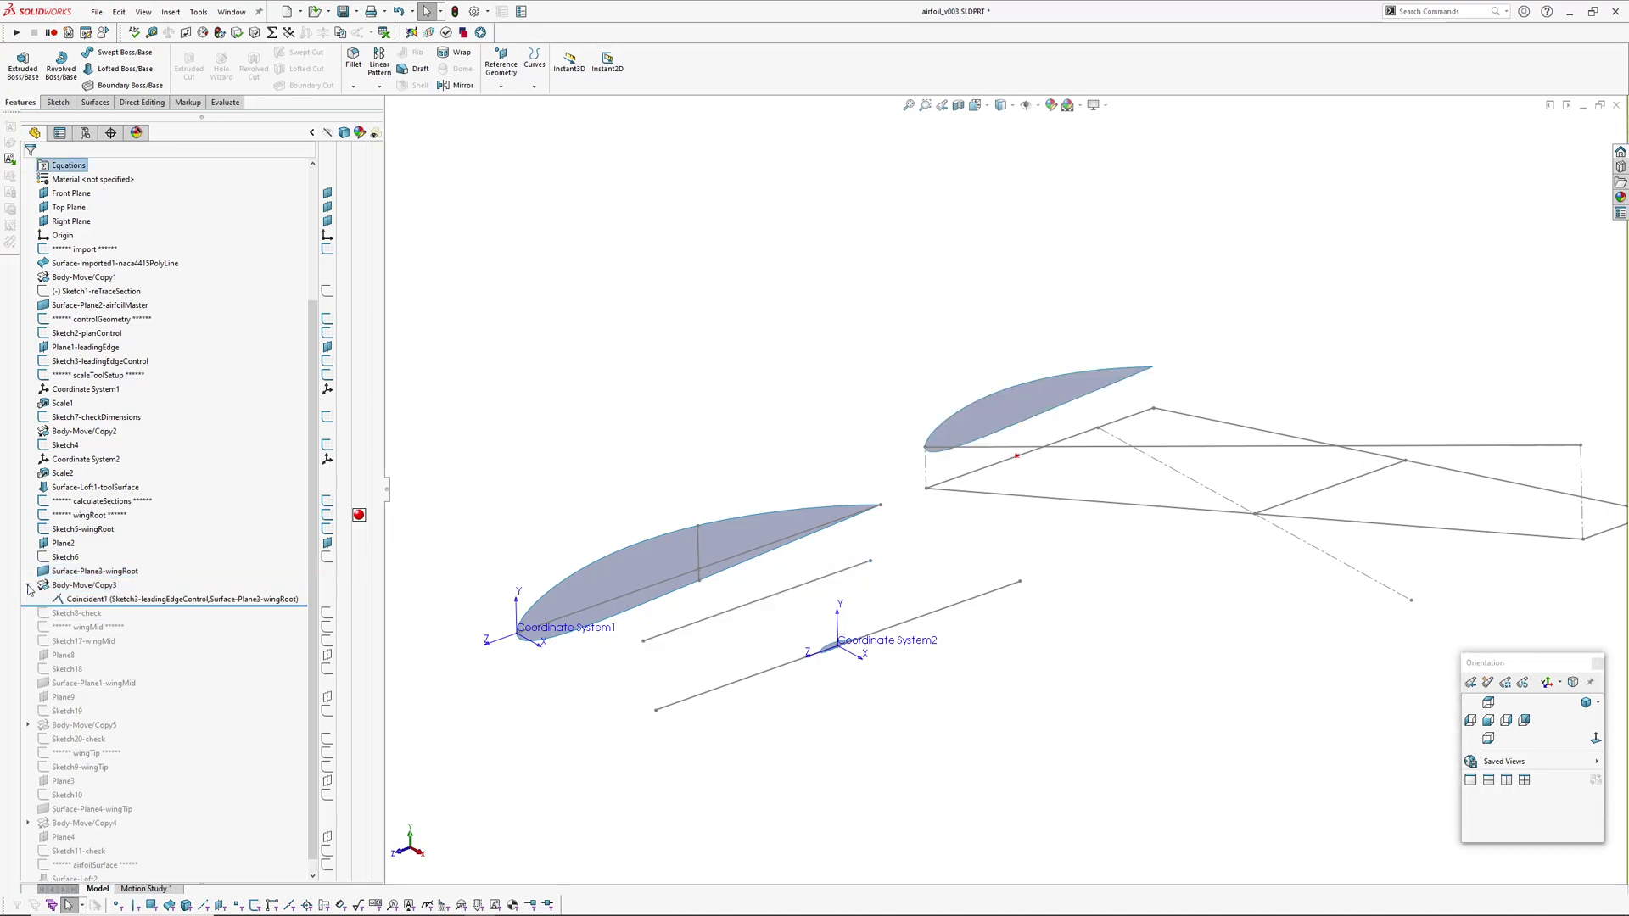
pyautogui.click(94, 571)
pyautogui.doubleClick(84, 585)
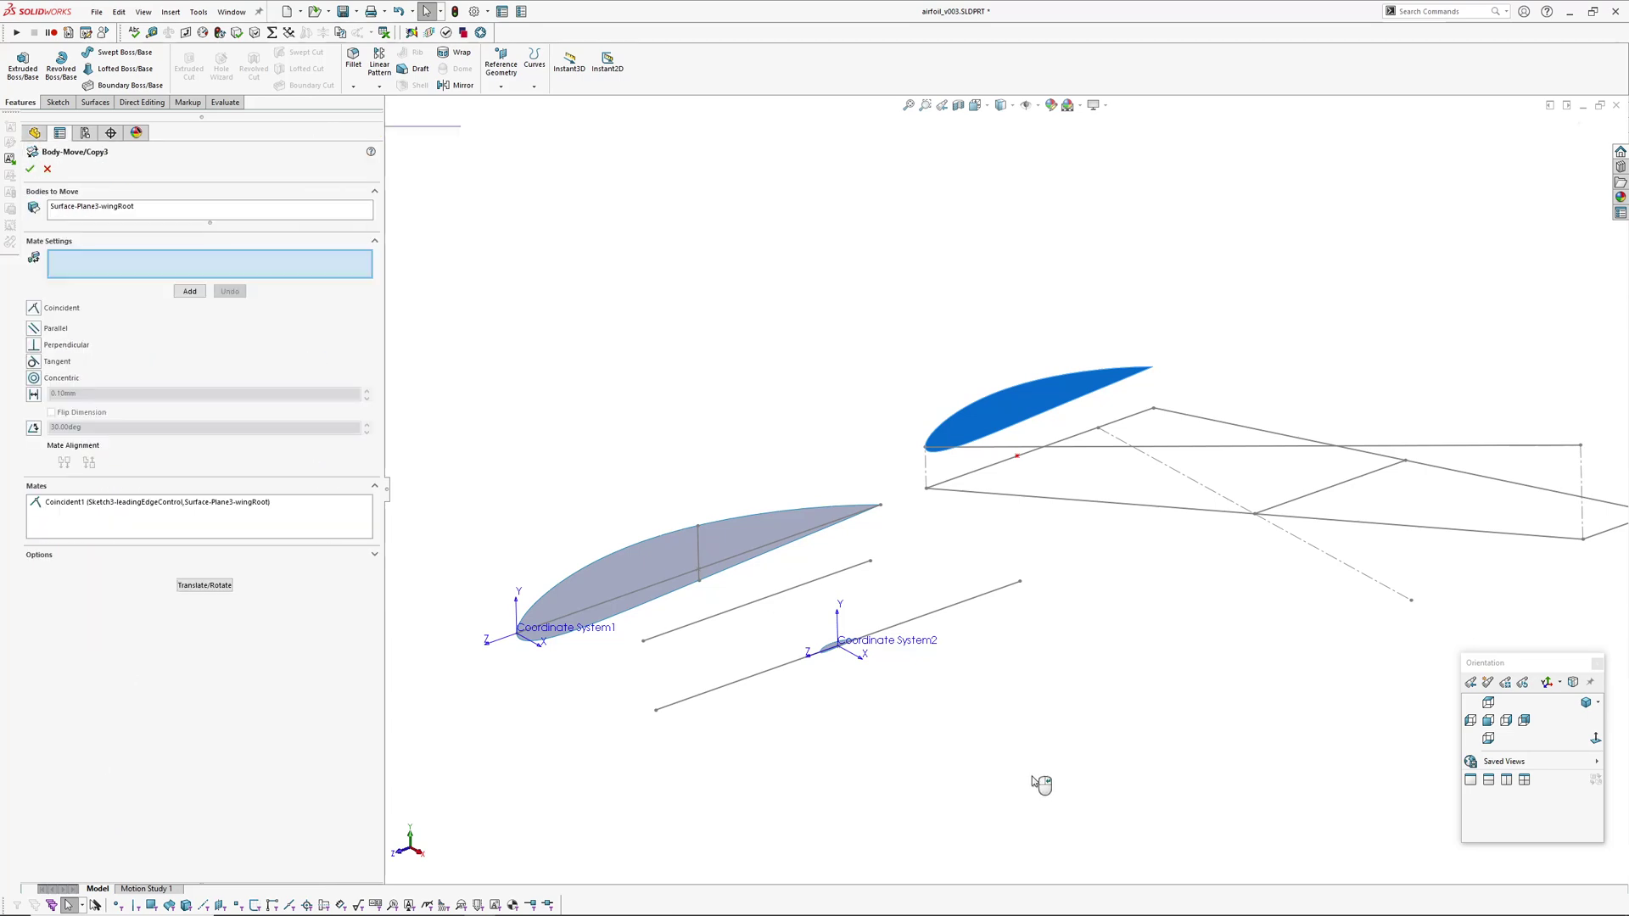
pyautogui.click(94, 503)
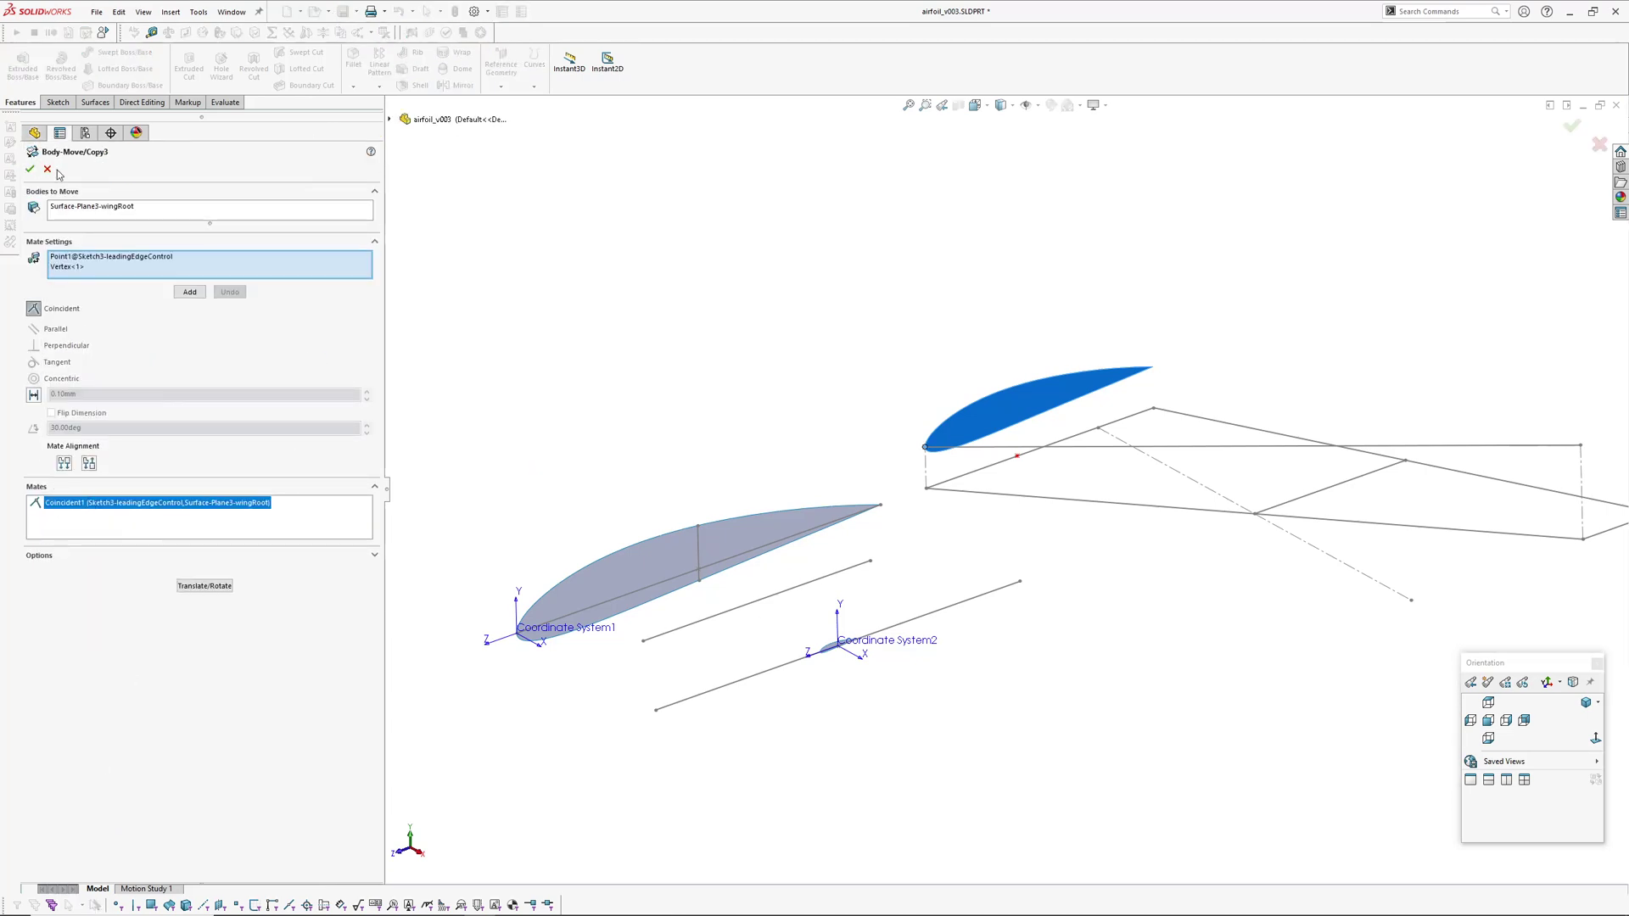
# Delete the coincident mate from Body-Move/Copy3 and switch it to the translate/rotate settings
pyautogui.rightClick(107, 516)
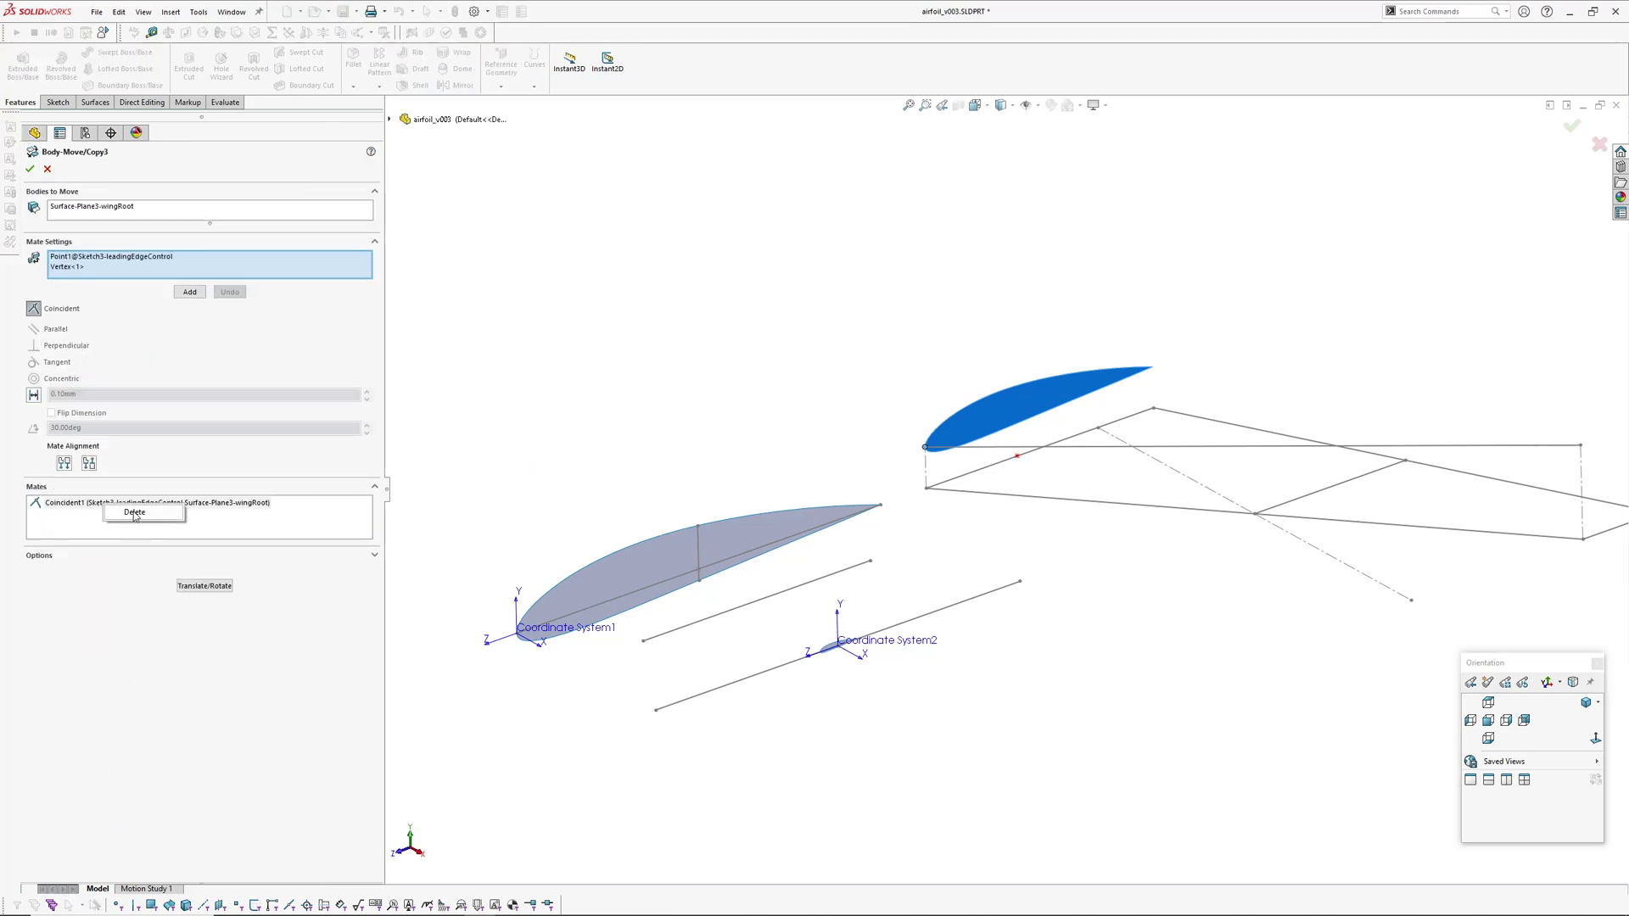
pyautogui.click(138, 519)
pyautogui.click(201, 587)
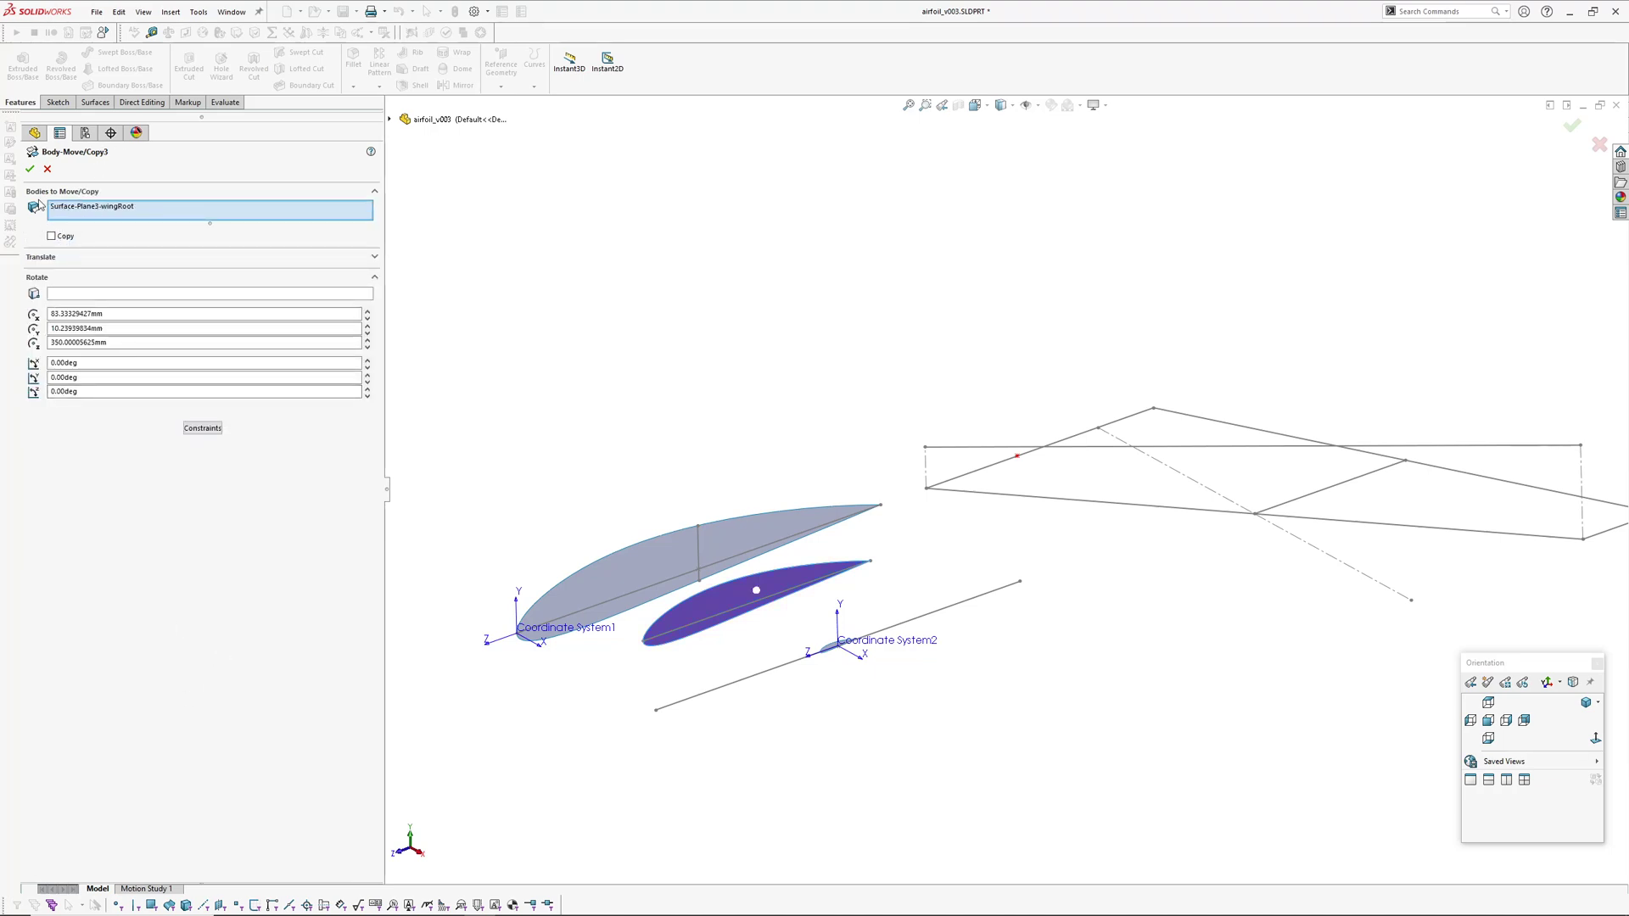
# Try clearing and reselecting the wing root body to move, and return to the mate constraint settings
pyautogui.rightClick(133, 225)
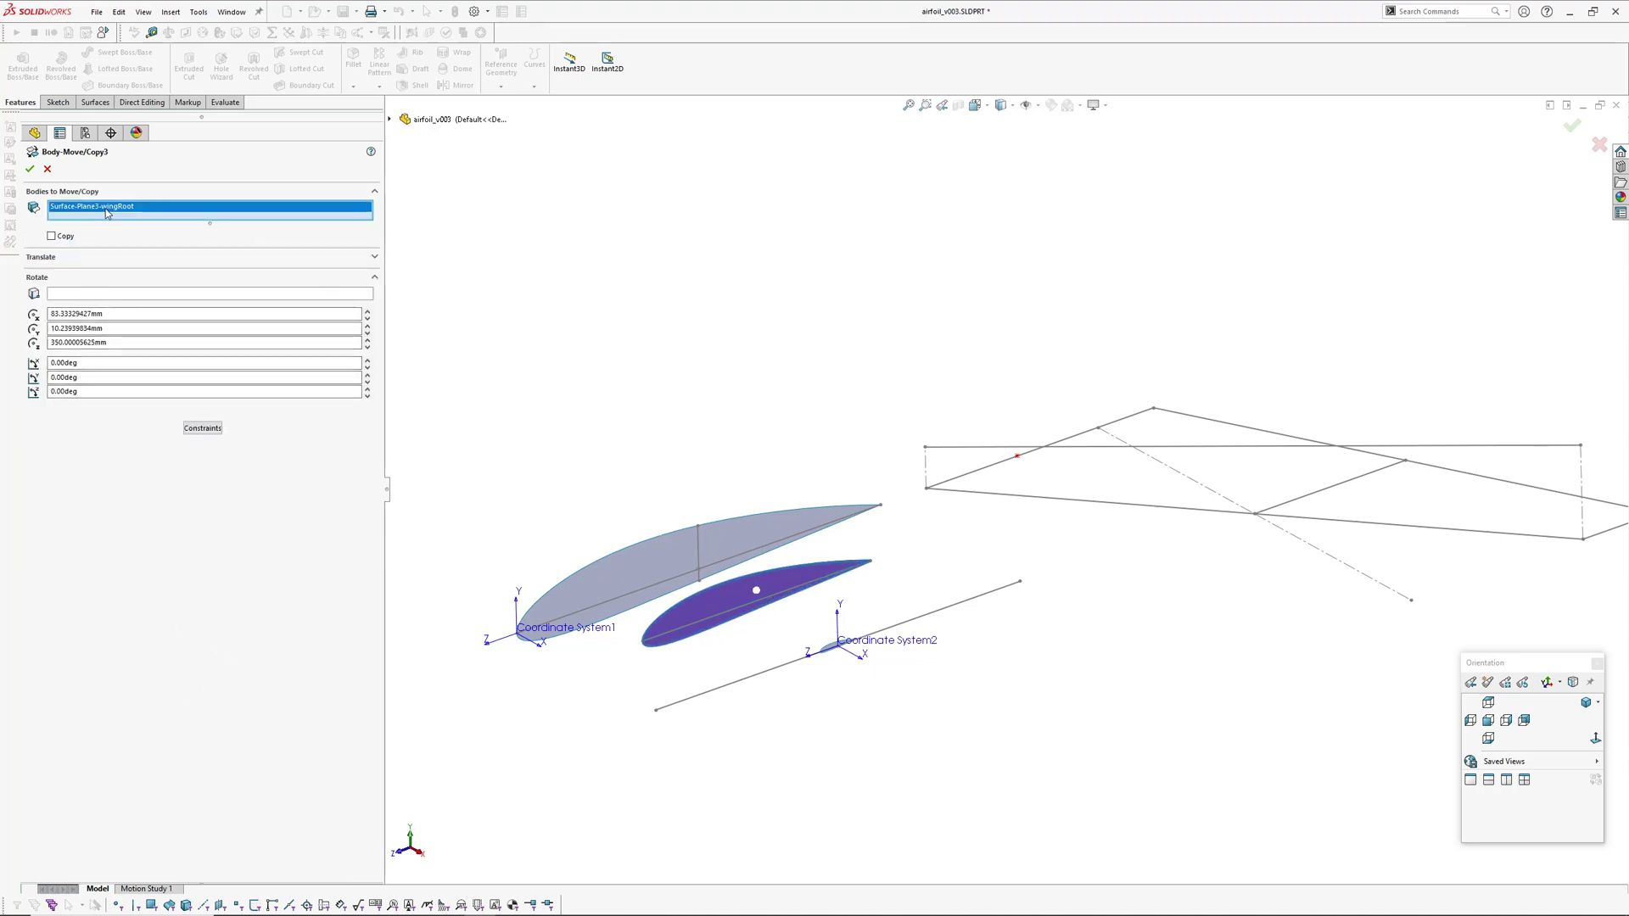
pyautogui.click(136, 221)
pyautogui.rightClick(85, 208)
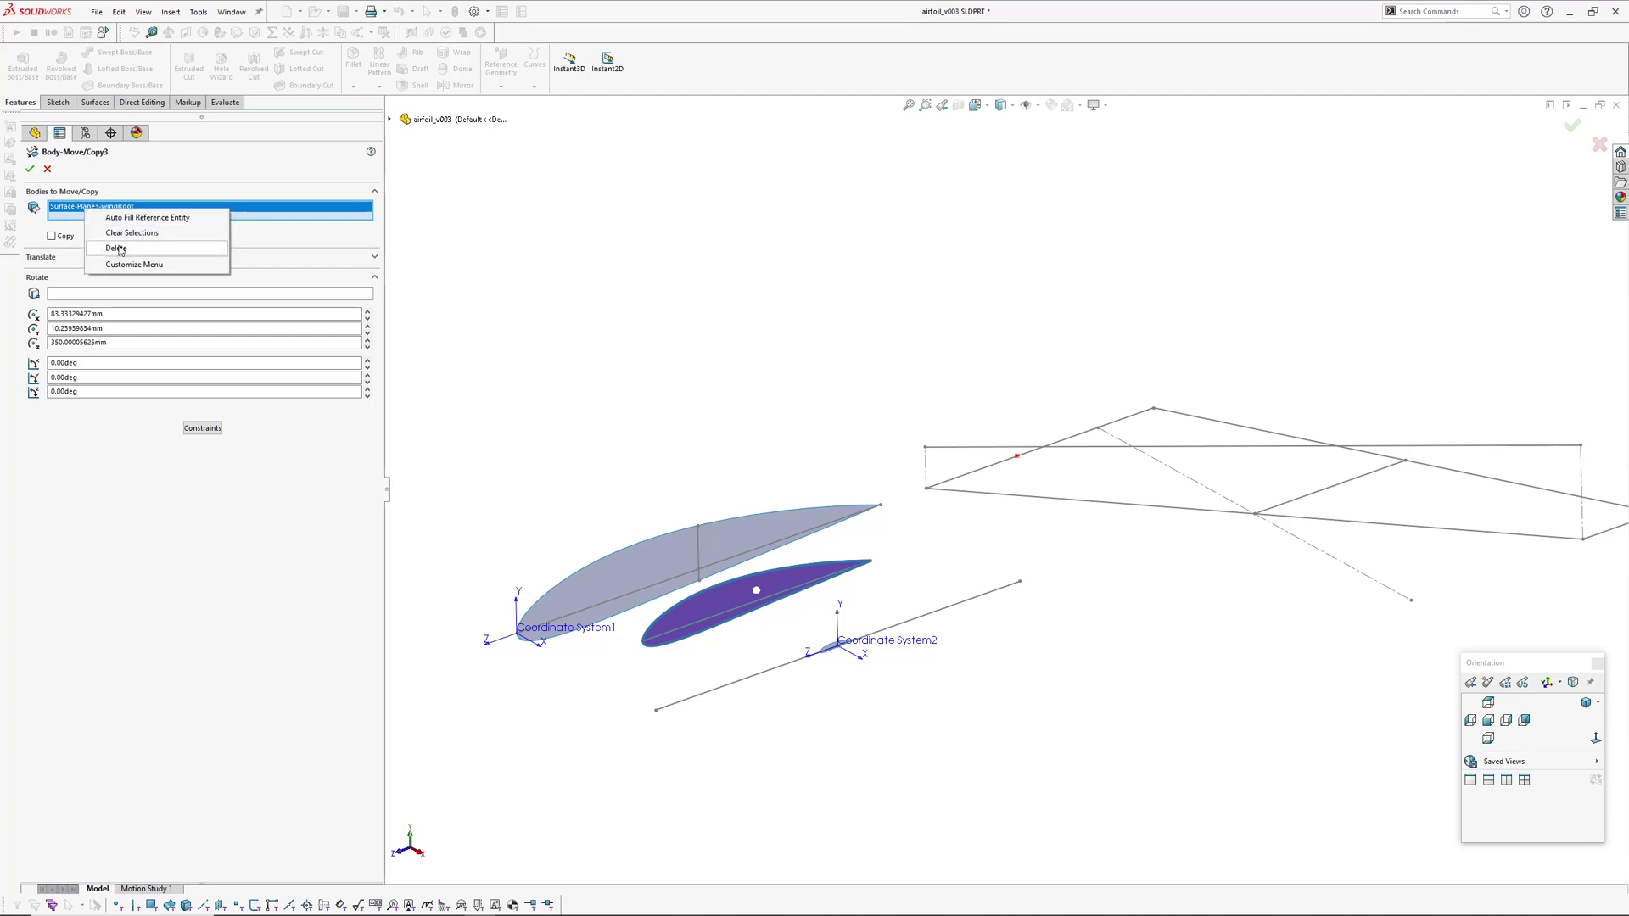
pyautogui.click(113, 233)
pyautogui.click(718, 621)
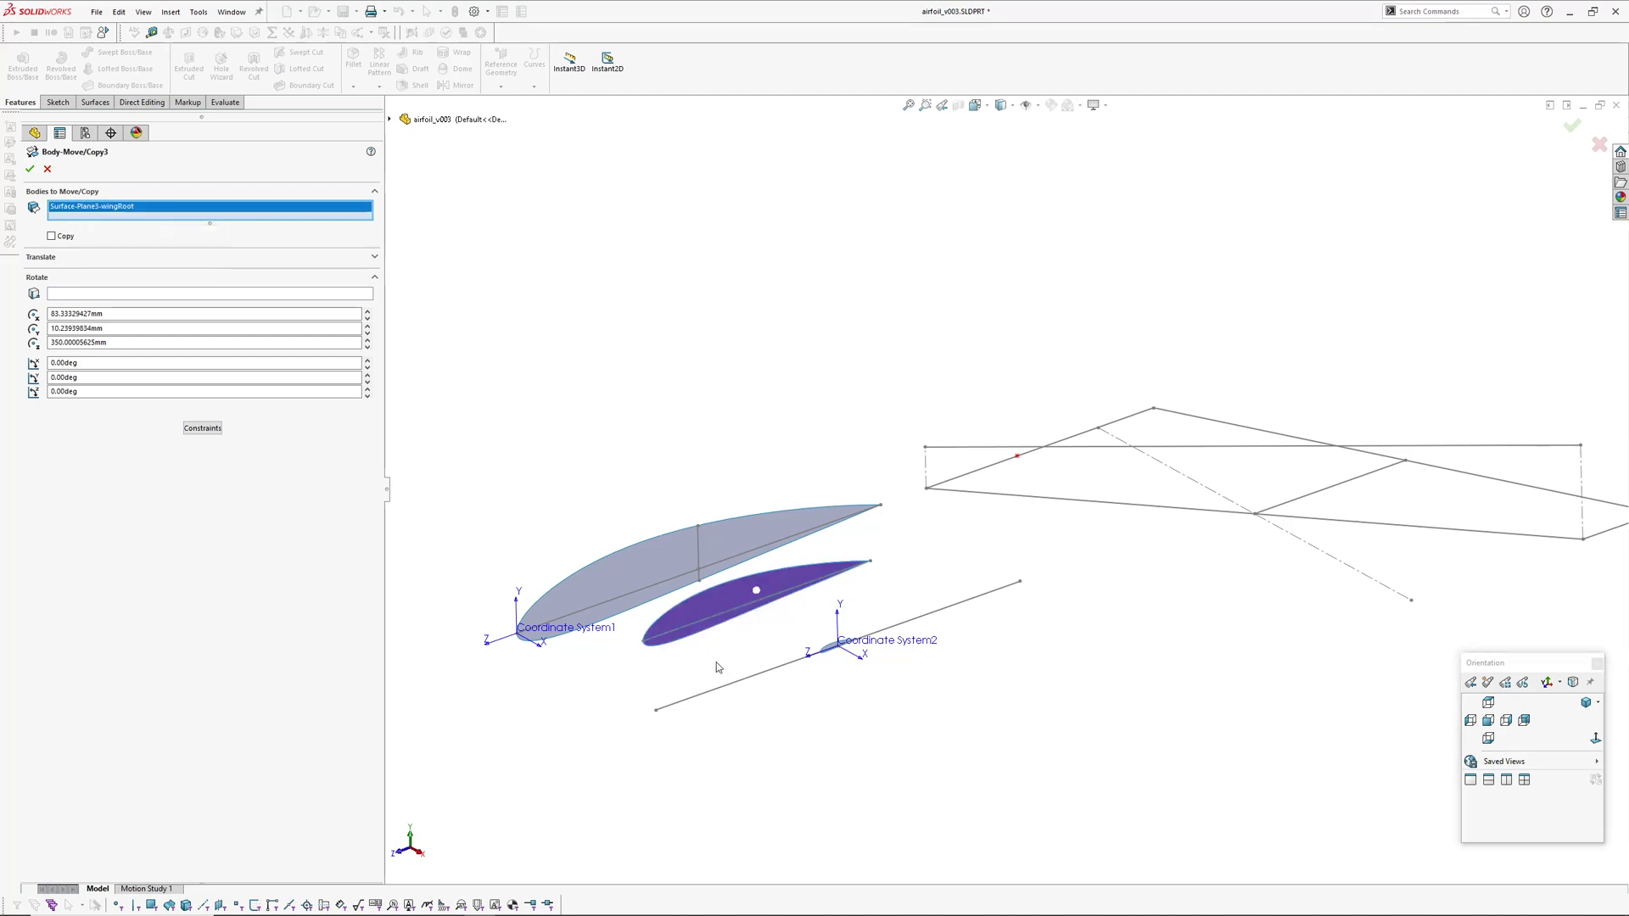
pyautogui.keyDown('ctrl'); pyautogui.moveTo(716, 662); pyautogui.dragTo(790, 668, button='middle'); pyautogui.keyUp('ctrl')
pyautogui.click(203, 428)
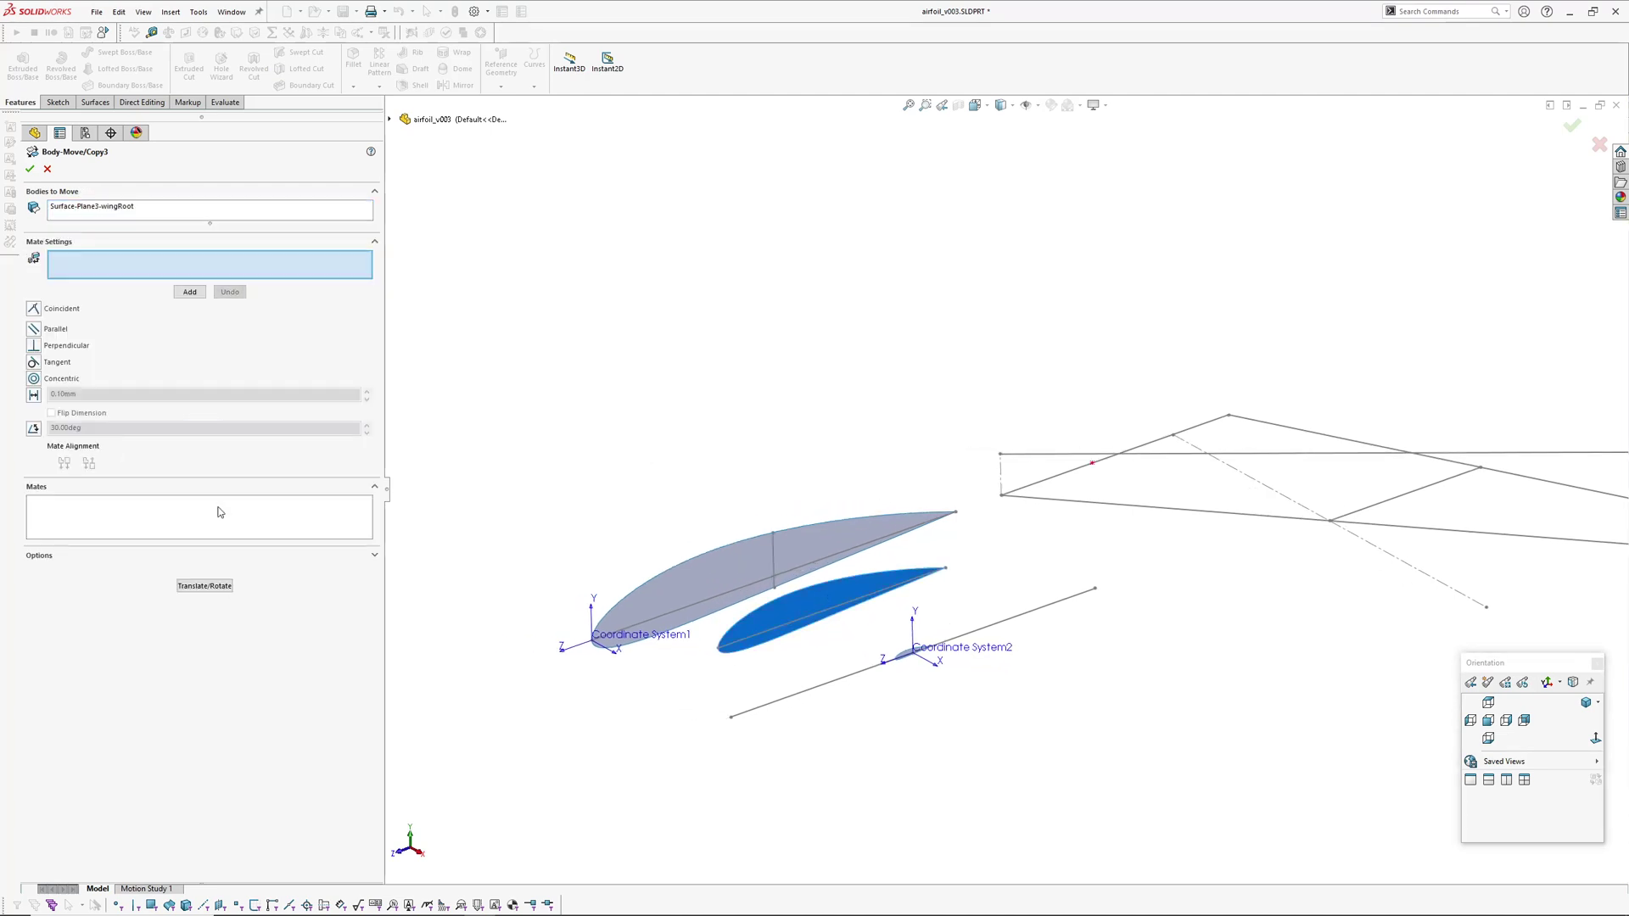
# Try a coincident mate between the wing root's leading-edge vertex and the Sketch3-leadingEdgeControl end point, and cancel the Body-Move/Copy3 edit
pyautogui.scroll(-3, 738, 682)
pyautogui.click(35, 312)
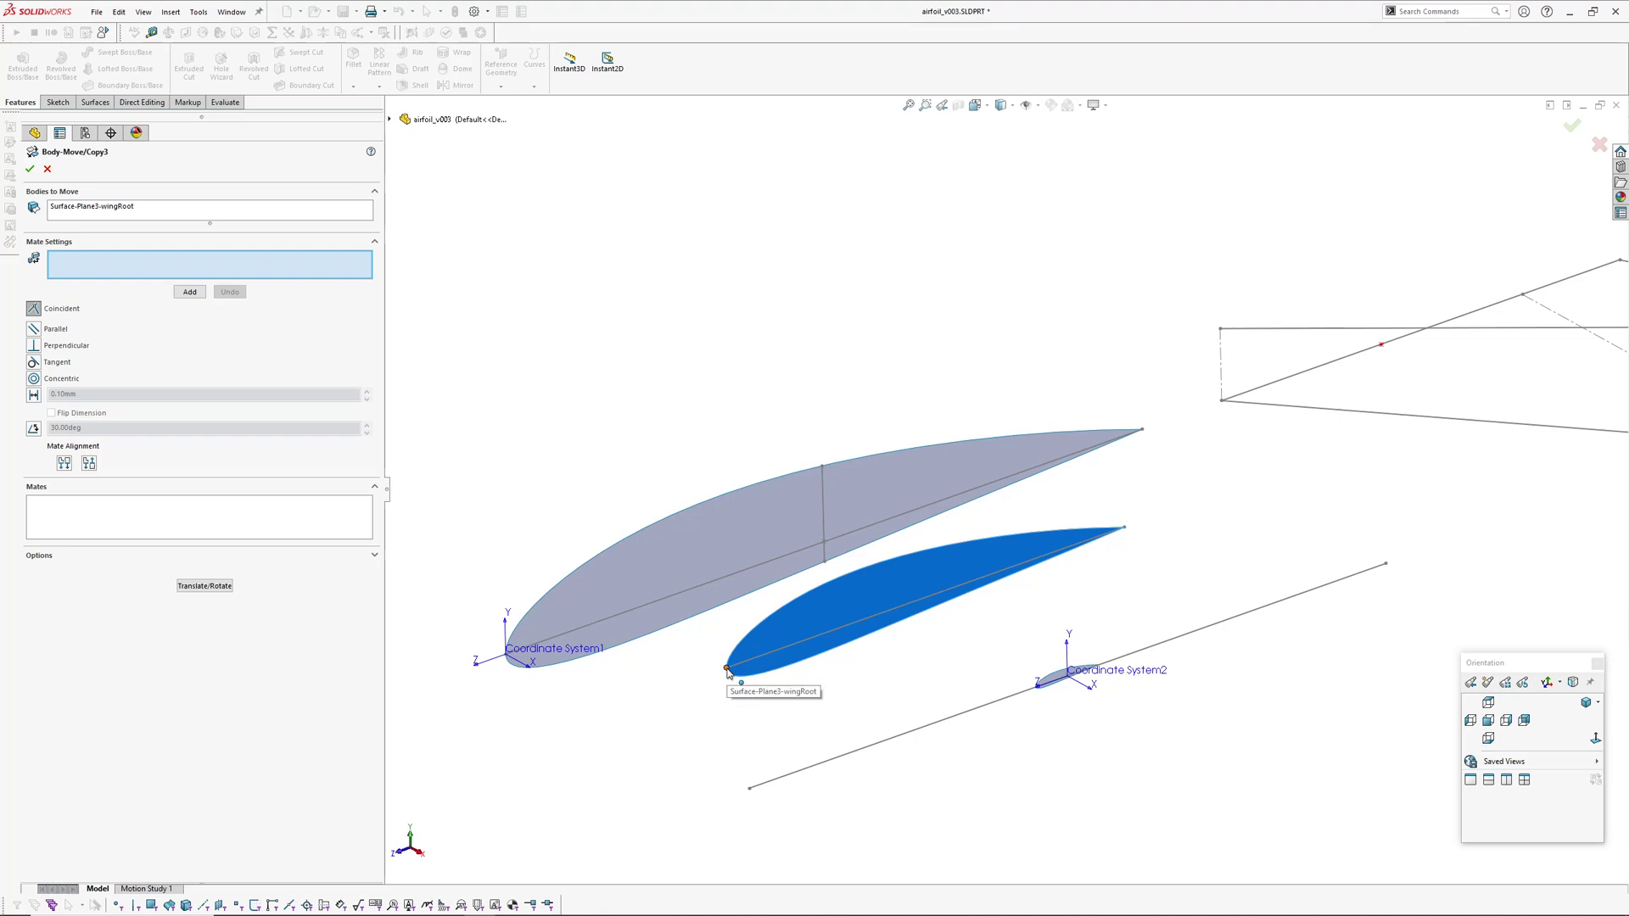
pyautogui.hotkey('ctrl', 'h')
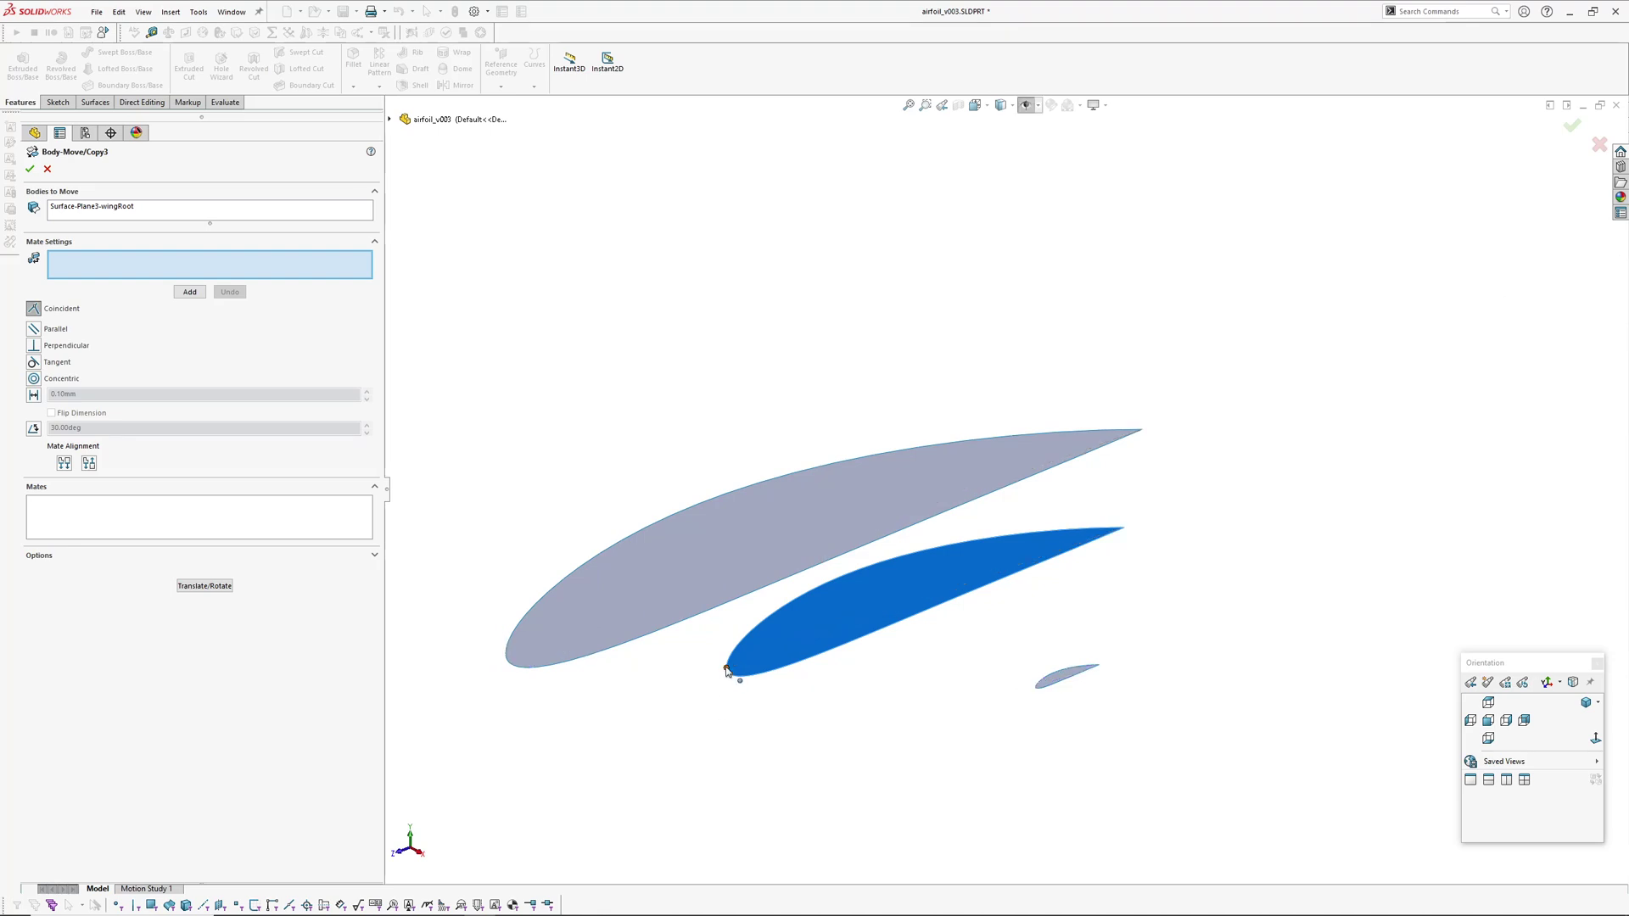
pyautogui.click(727, 671)
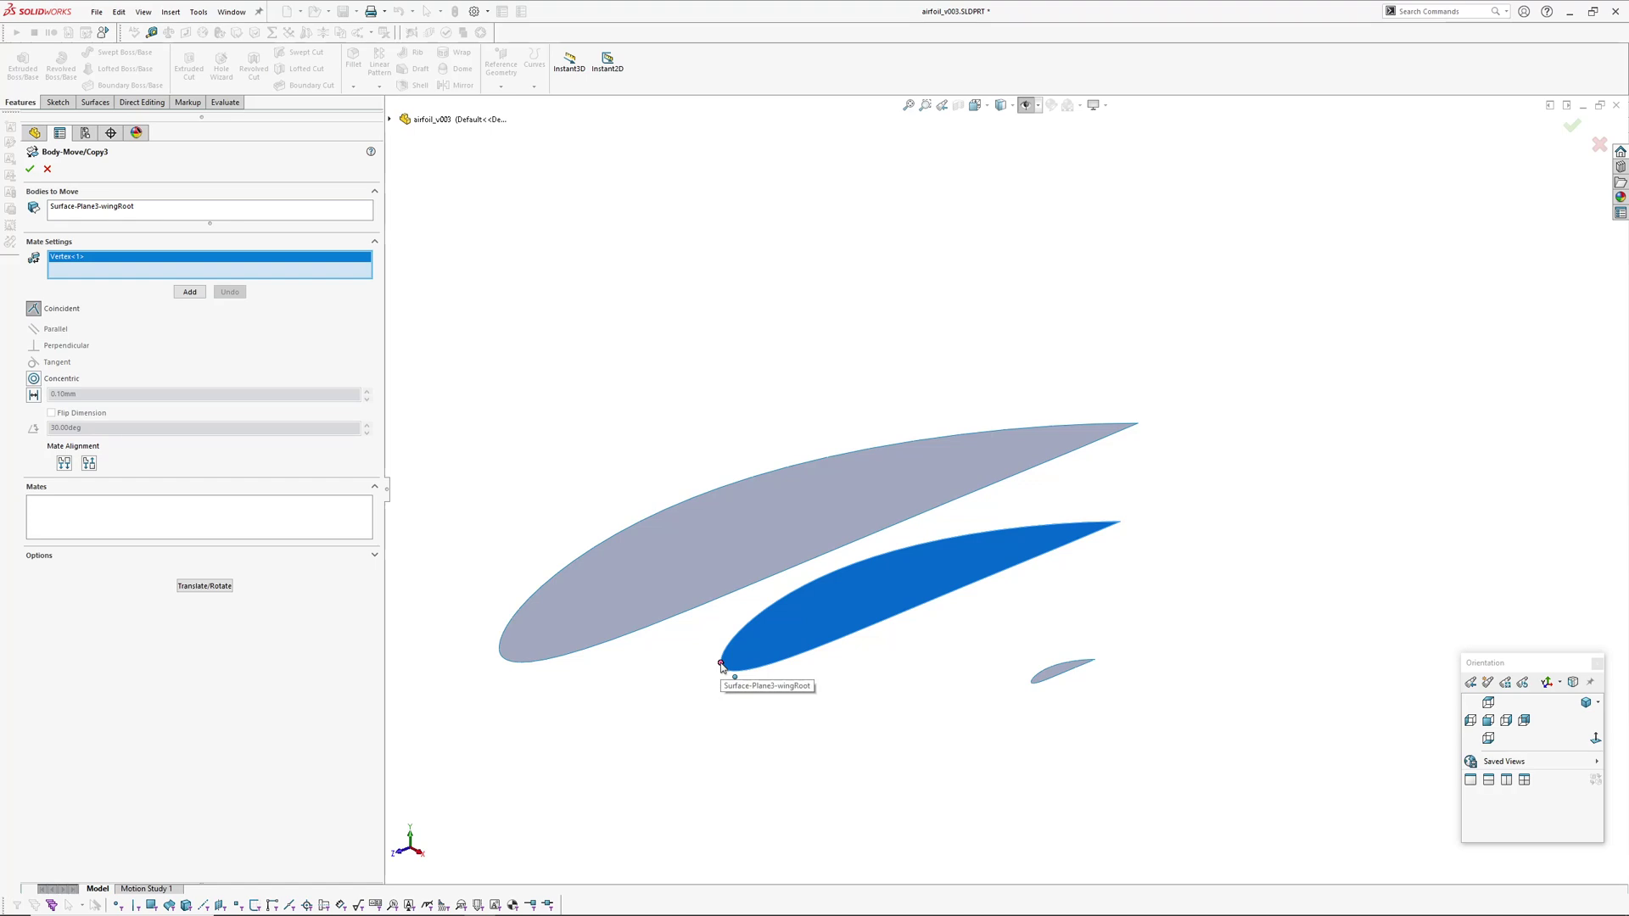
pyautogui.hotkey('ctrl', 'h')
pyautogui.scroll(1, 1010, 440)
pyautogui.moveTo(1130, 403)
pyautogui.keyDown('ctrl'); pyautogui.mouseDown(button='middle')
pyautogui.moveTo(1026, 437)
pyautogui.moveTo(887, 437)
pyautogui.mouseUp(button='middle'); pyautogui.keyUp('ctrl')
pyautogui.scroll(-2, 1030, 381)
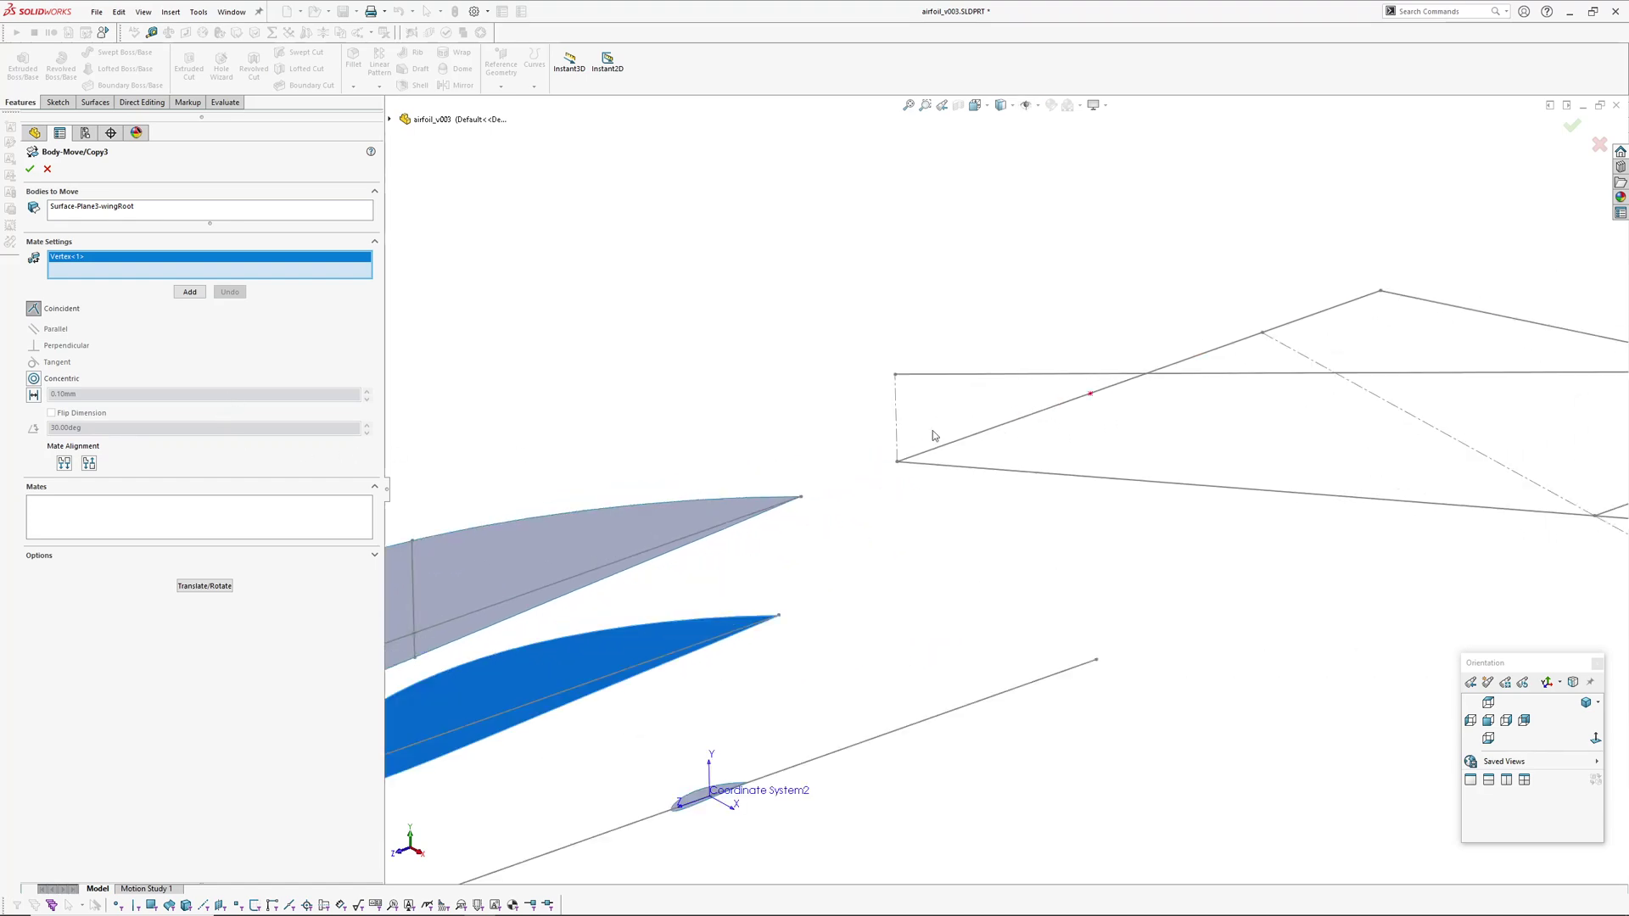
pyautogui.click(895, 376)
pyautogui.scroll(3, 980, 529)
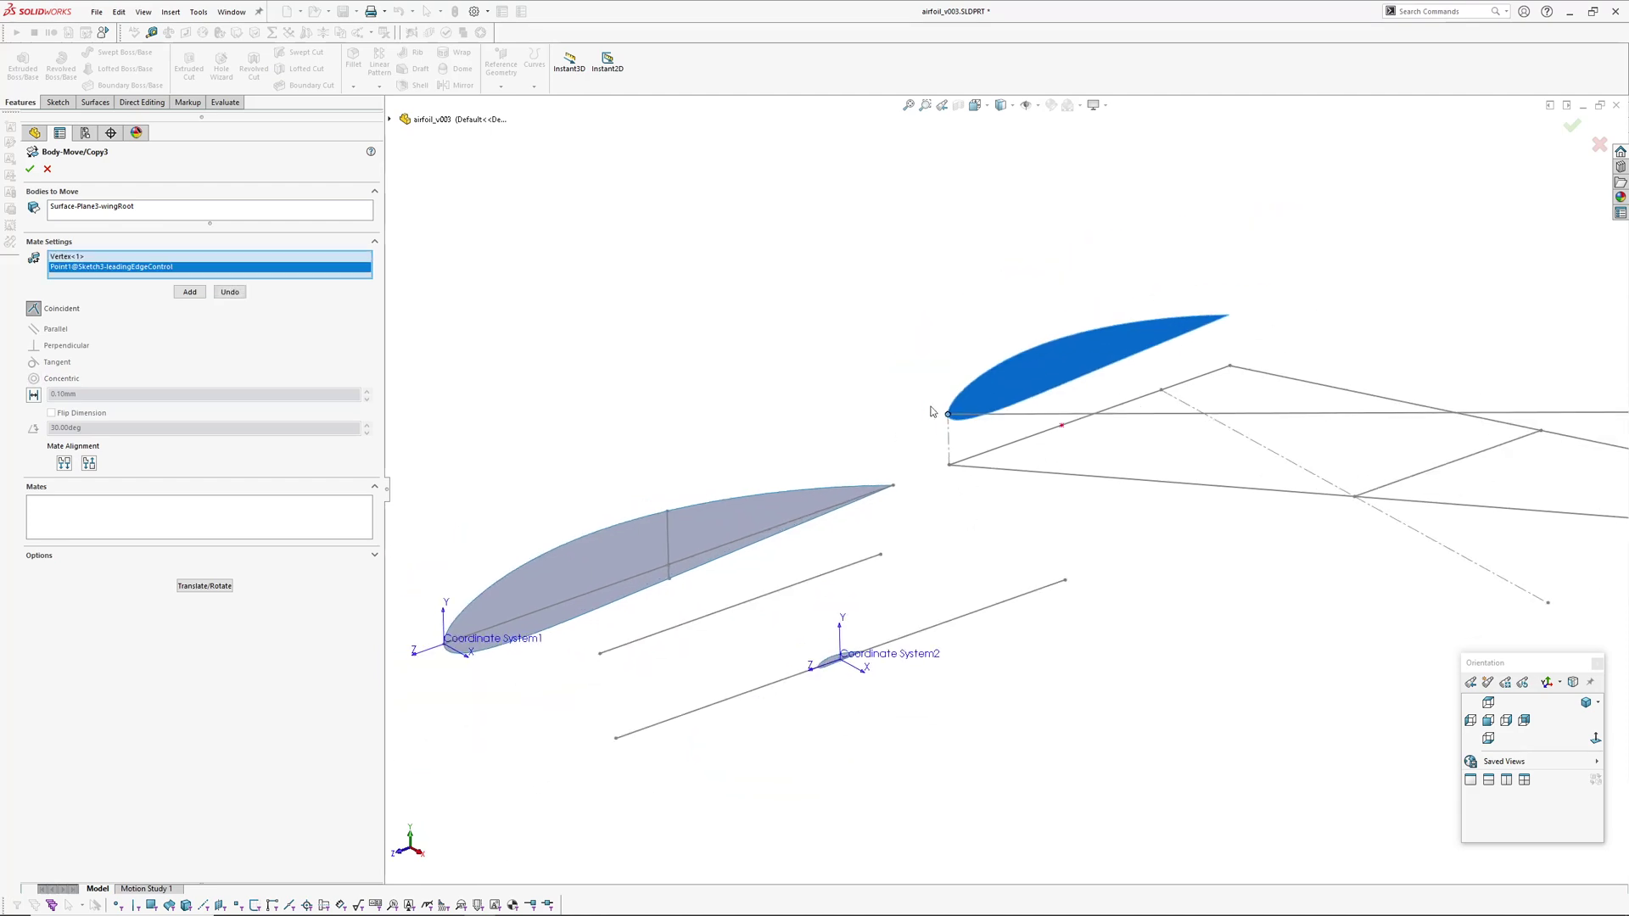
pyautogui.scroll(3, 1121, 484)
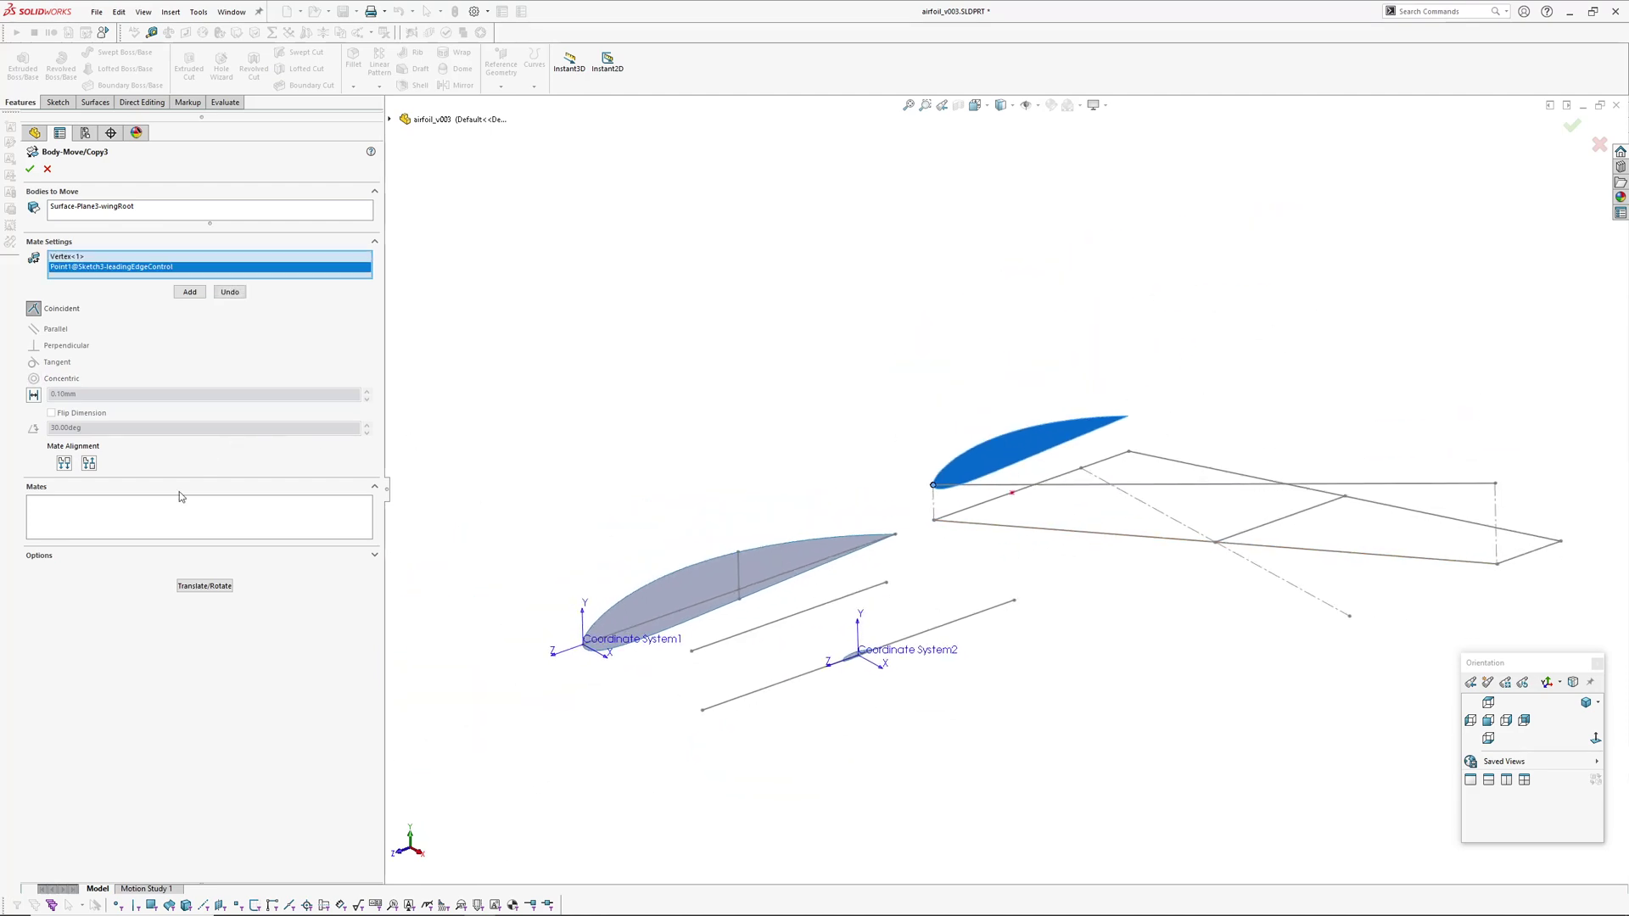
pyautogui.click(47, 169)
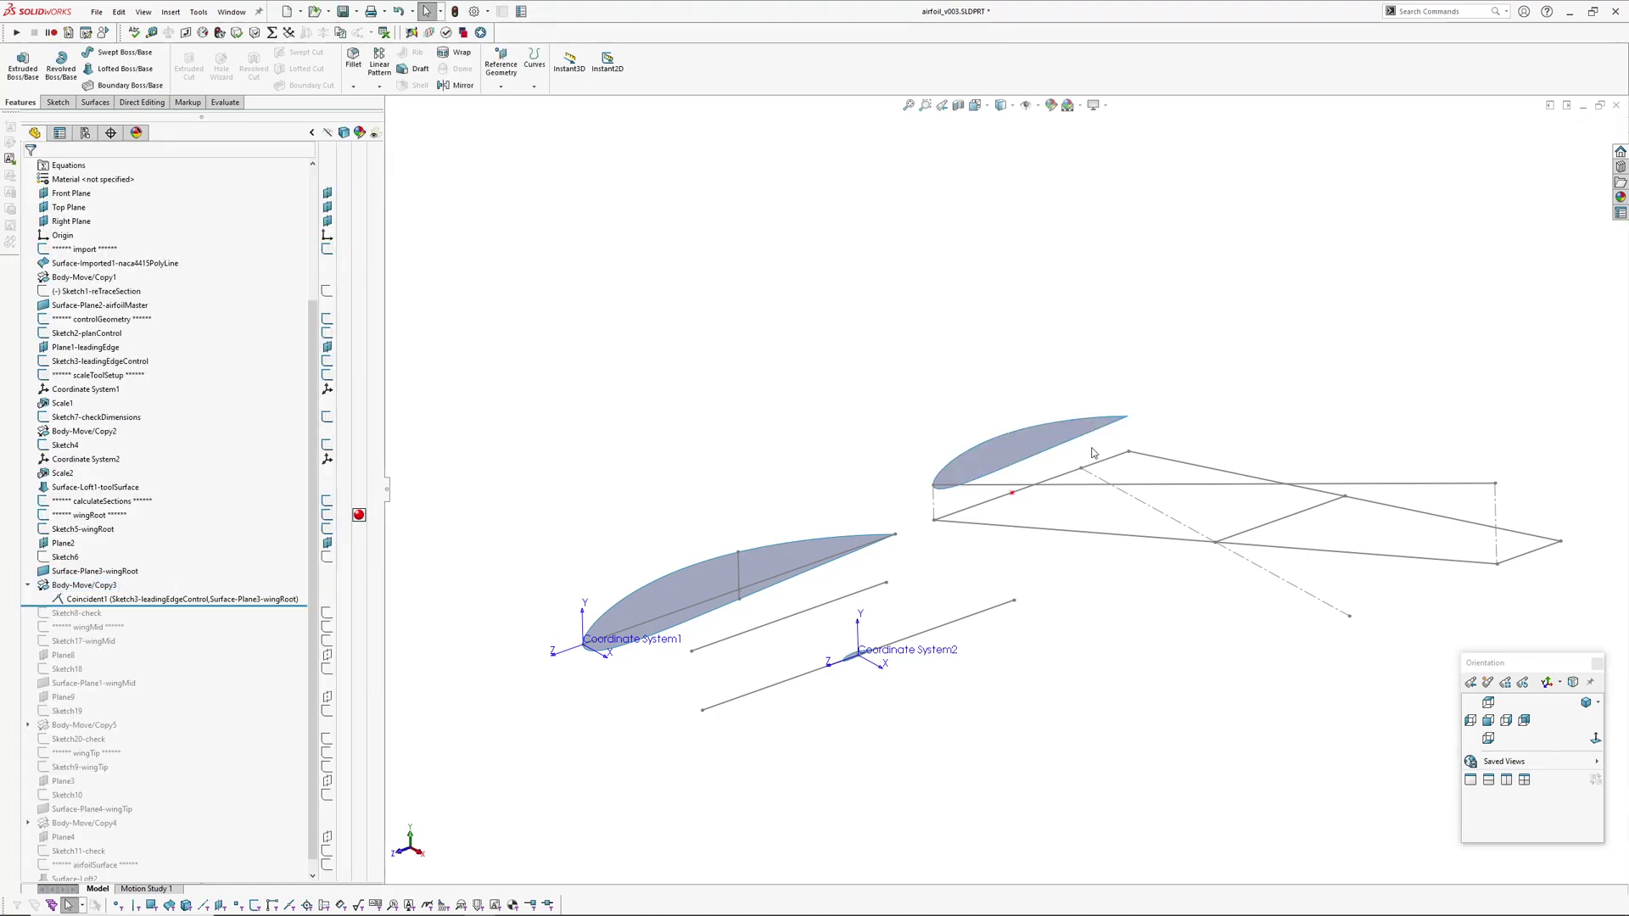
# Roll the history forward to include Sketch8-check and review it against the moved wing root surface
pyautogui.scroll(-3, 986, 450)
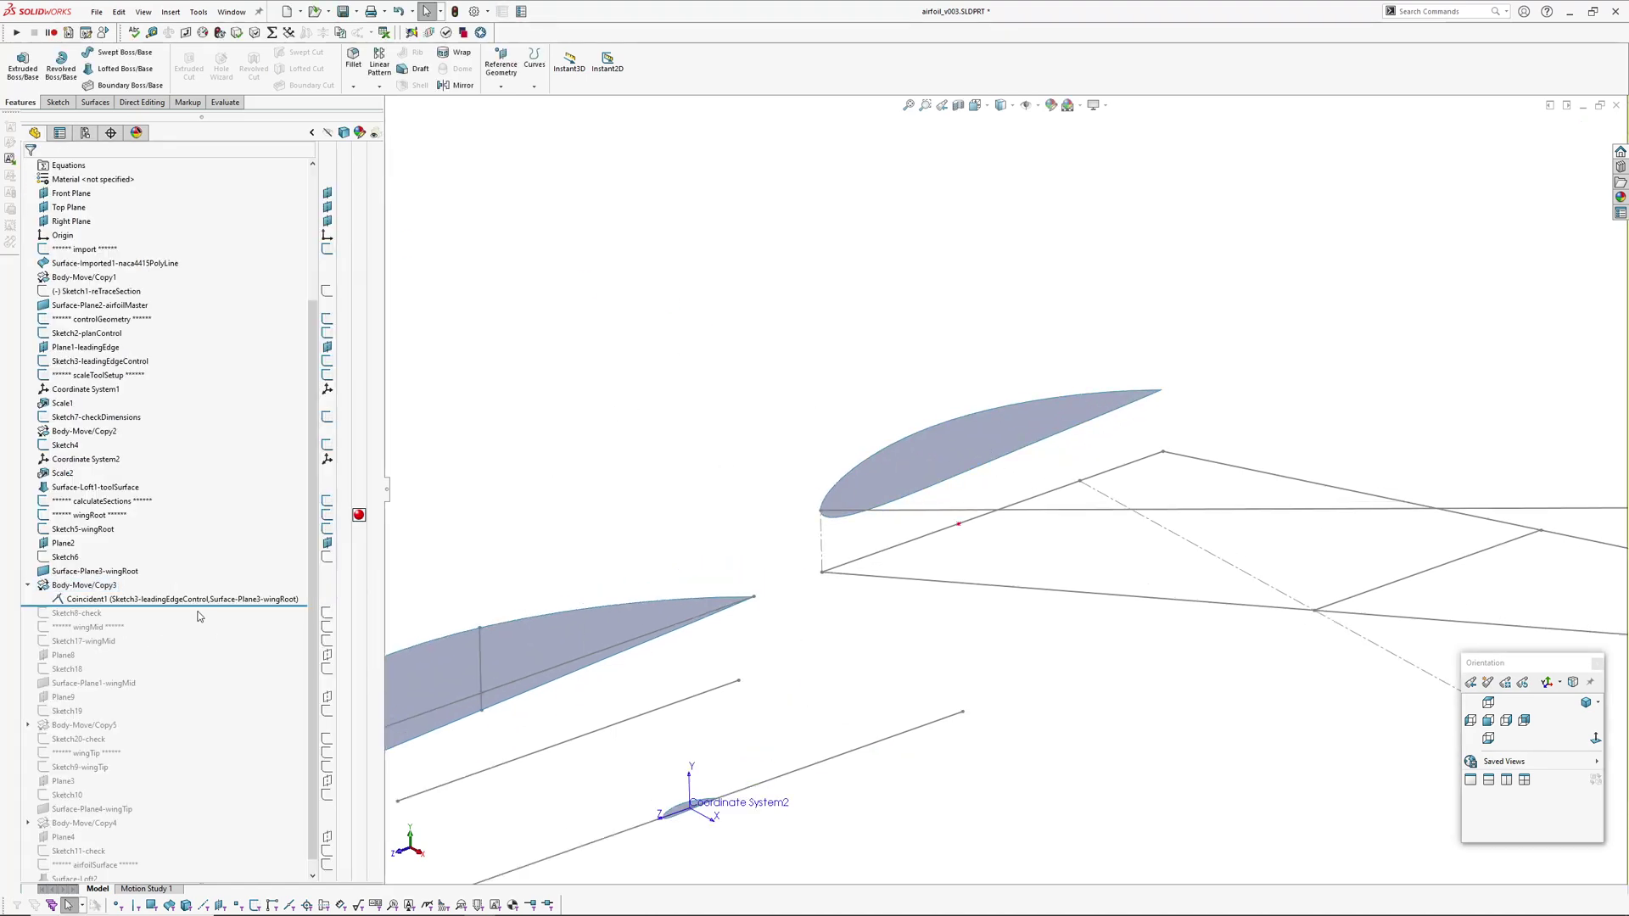
pyautogui.moveTo(200, 605); pyautogui.dragTo(200, 620)
pyautogui.click(76, 612)
pyautogui.moveTo(1068, 475)
pyautogui.mouseDown(button='middle')
pyautogui.moveTo(997, 454)
pyautogui.moveTo(932, 486)
pyautogui.mouseUp(button='middle')
pyautogui.click(865, 473)
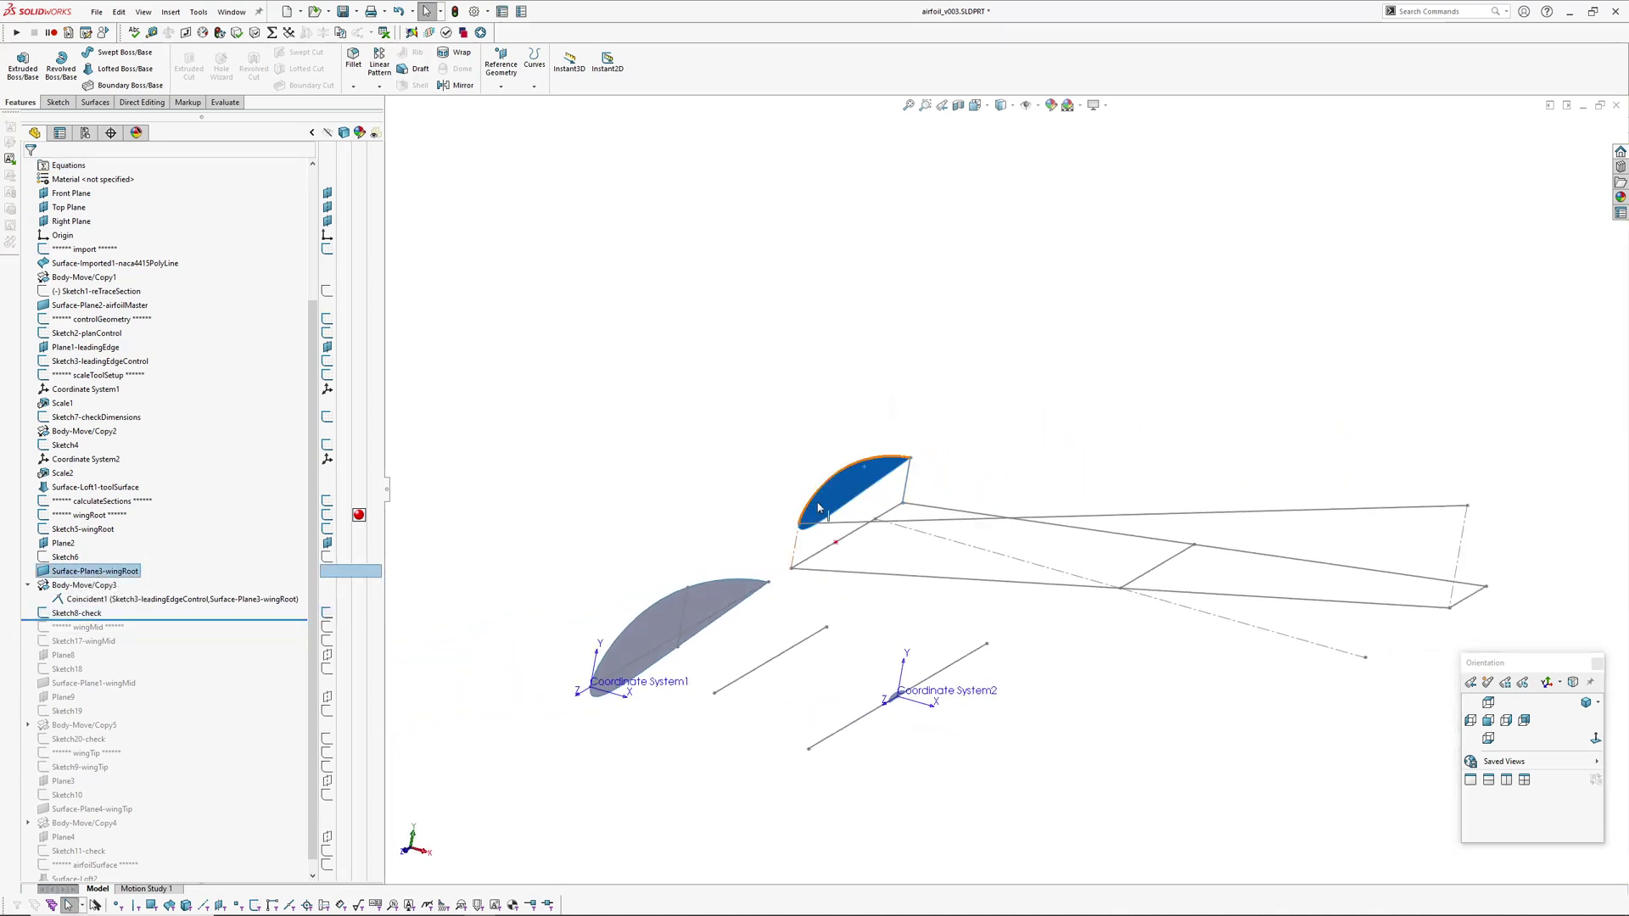
# Open Sketch8-check for editing to view its line at the wing root's trailing edge
pyautogui.scroll(-2, 886, 505)
pyautogui.scroll(3, 887, 505)
pyautogui.moveTo(887, 505); pyautogui.dragTo(808, 465, button='middle')
pyautogui.click(85, 612)
pyautogui.click(91, 583)
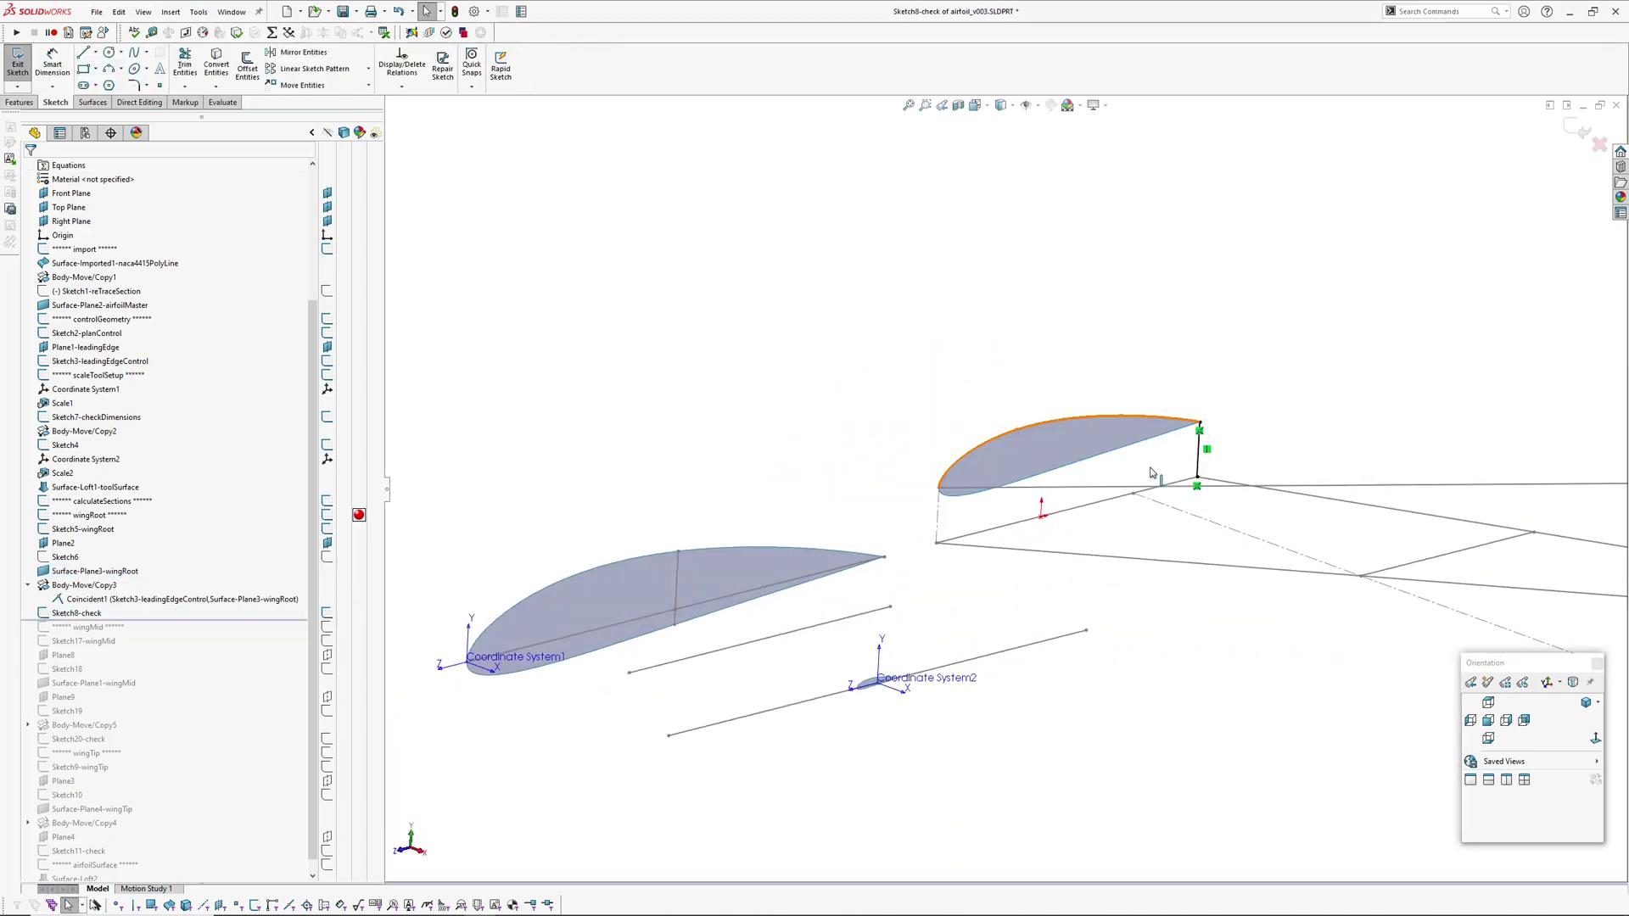
# Inspect the check line between the wing root's trailing edge and the plan outline, including its sketch relation, in Sketch8-check
pyautogui.scroll(-5, 1211, 502)
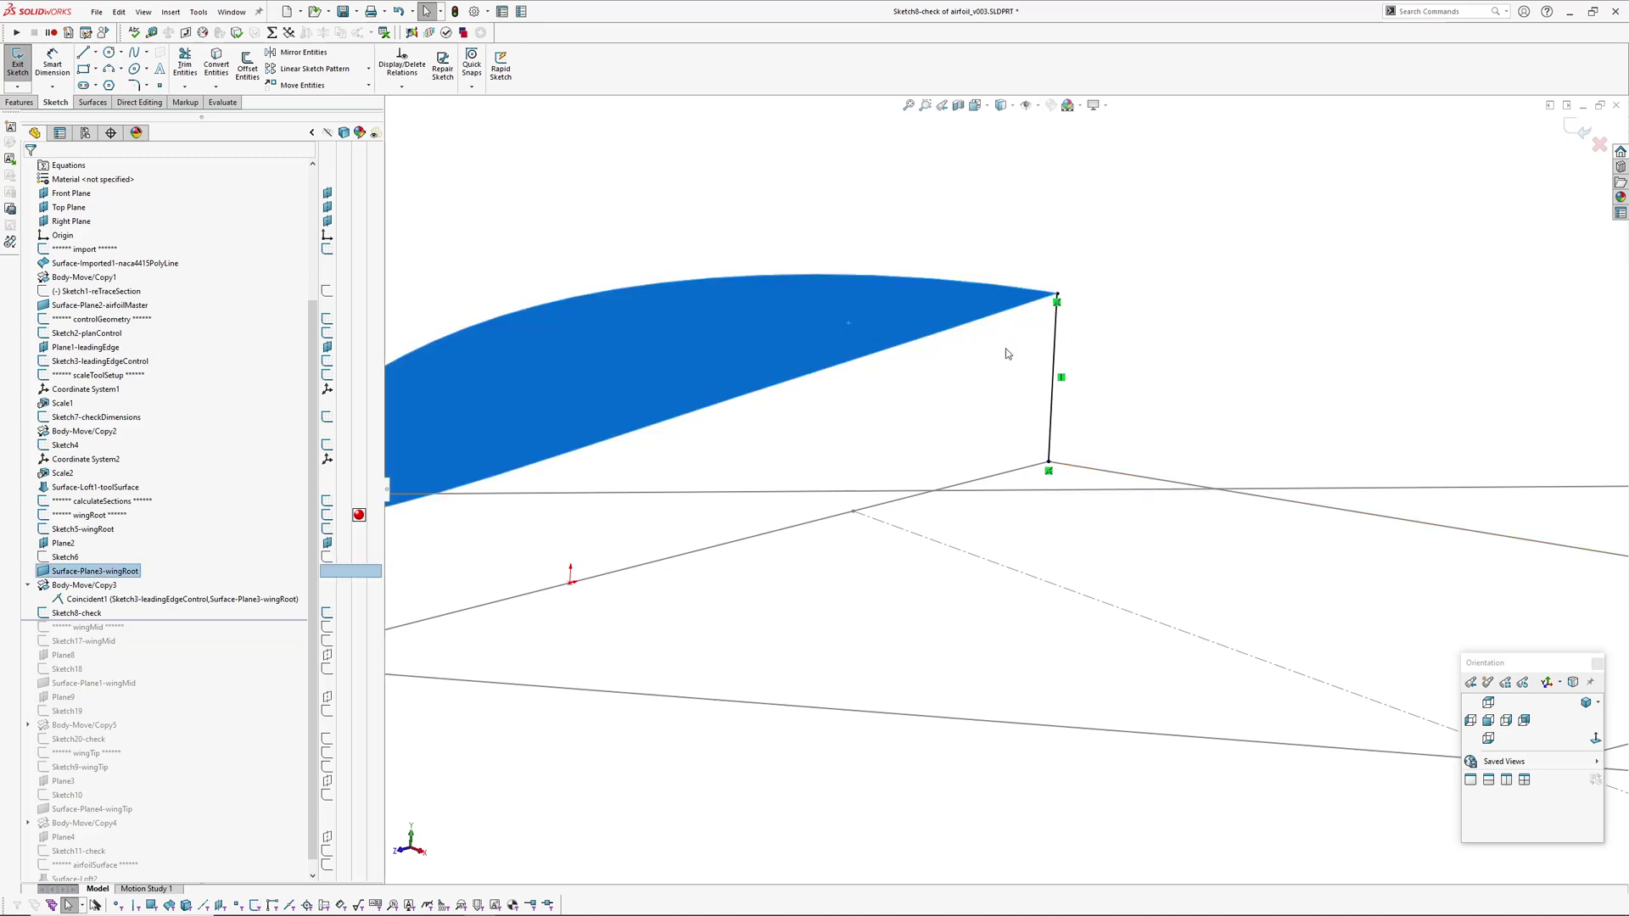
pyautogui.click(1053, 380)
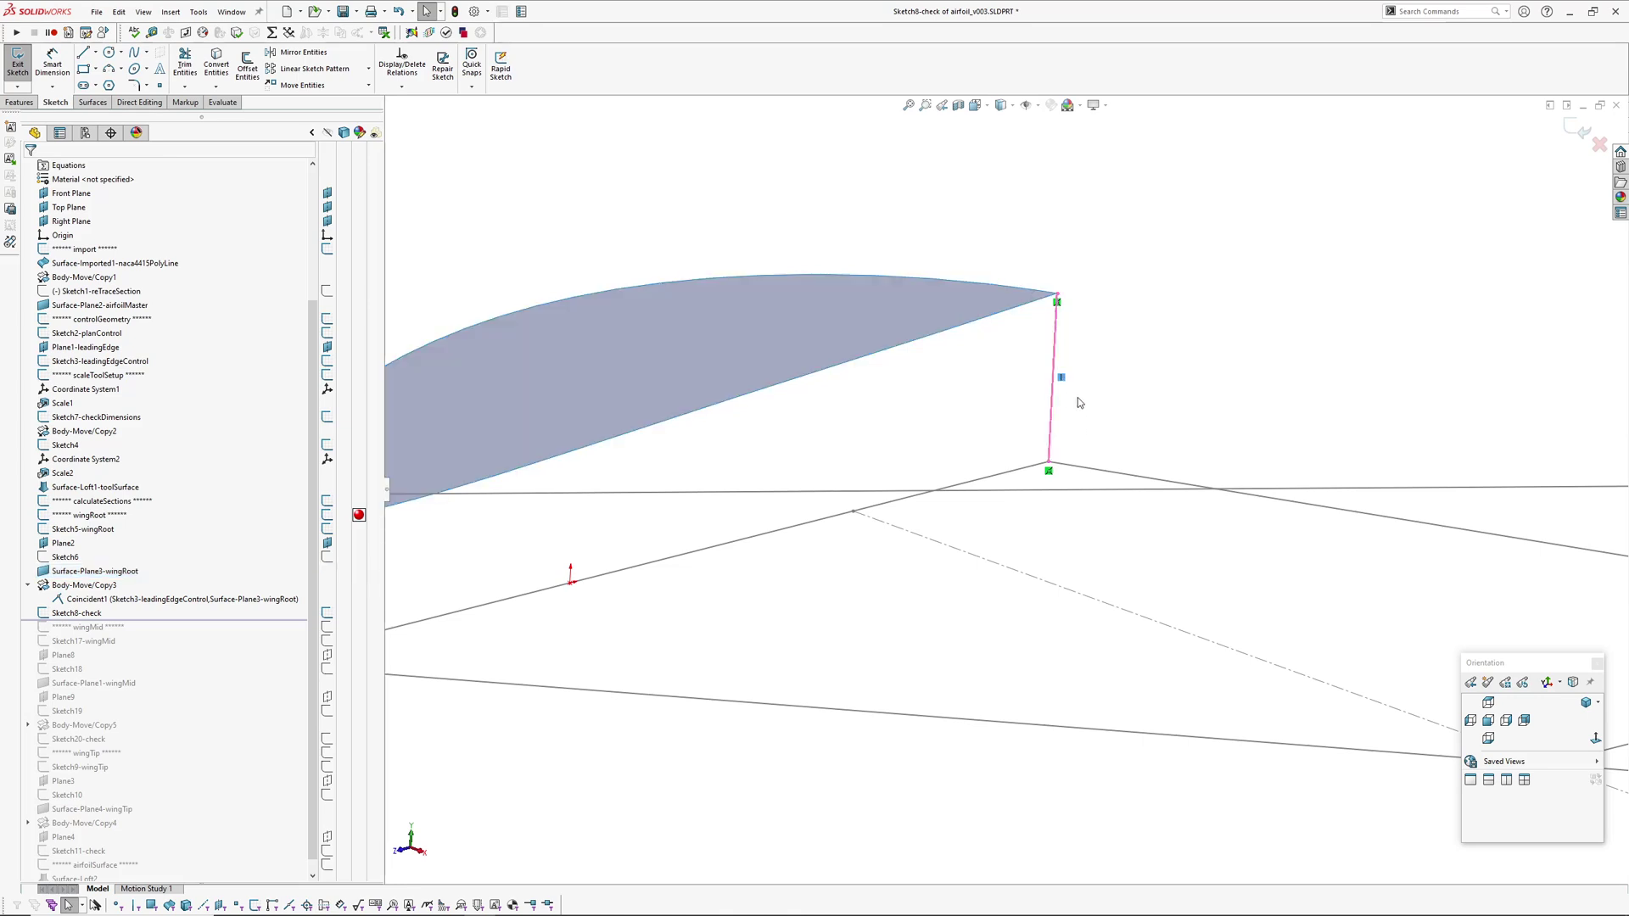
pyautogui.scroll(-3, 1077, 406)
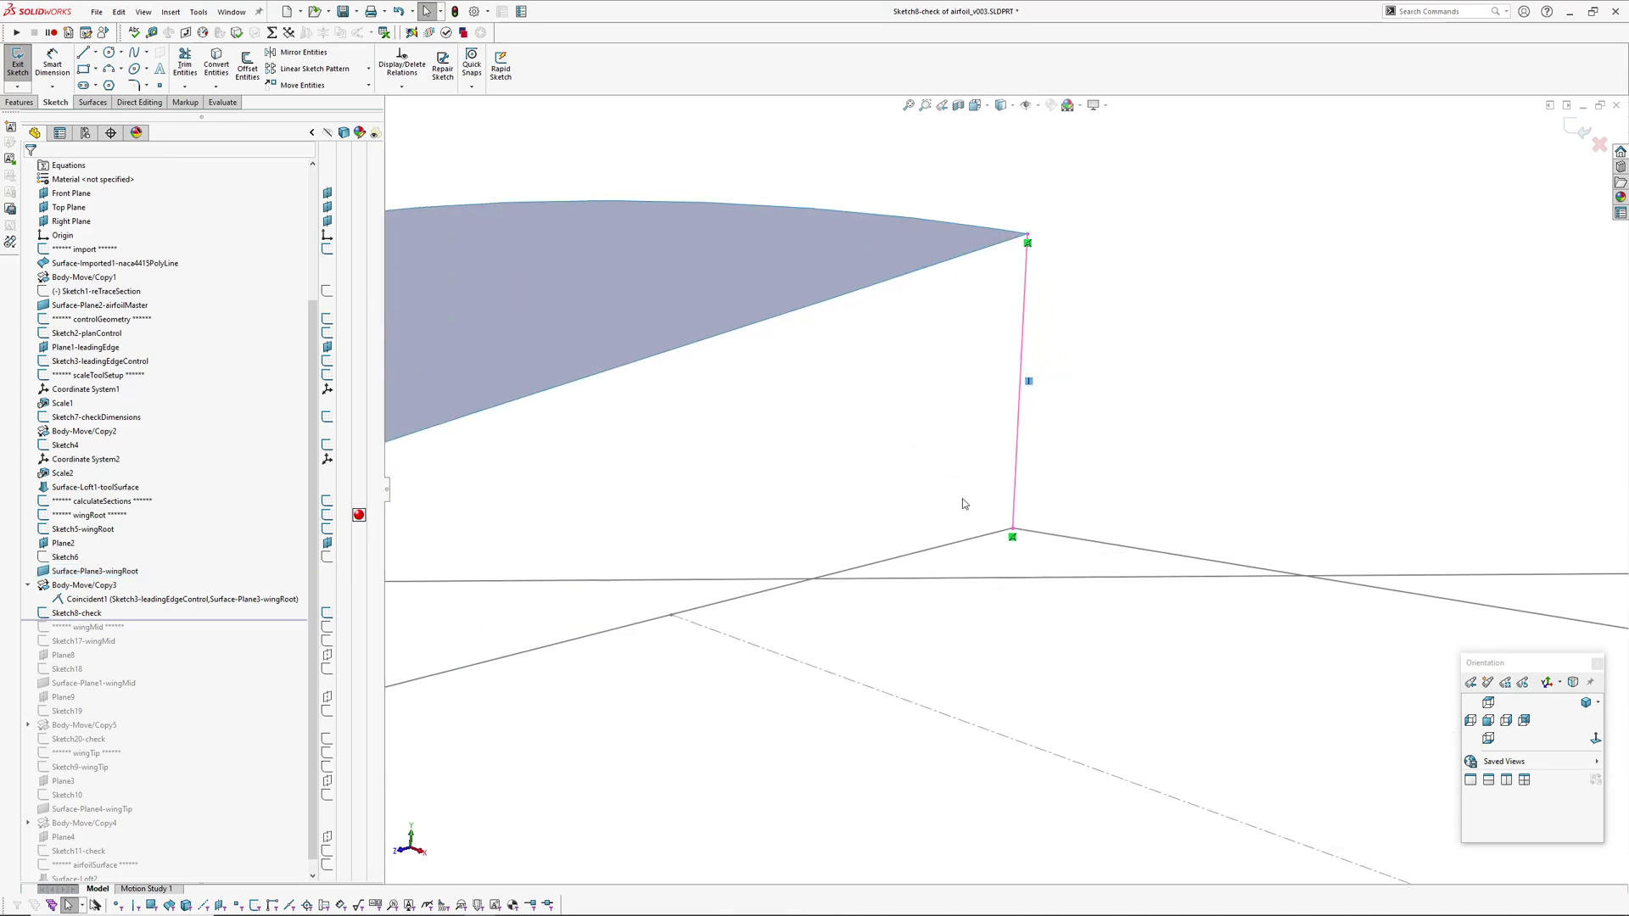
pyautogui.click(1065, 453)
pyautogui.click(1022, 407)
pyautogui.click(1081, 447)
# Measure the Sketch8-check line against the root chord line of Sketch2-planControl, and leave the sketch without changes
pyautogui.click(984, 537)
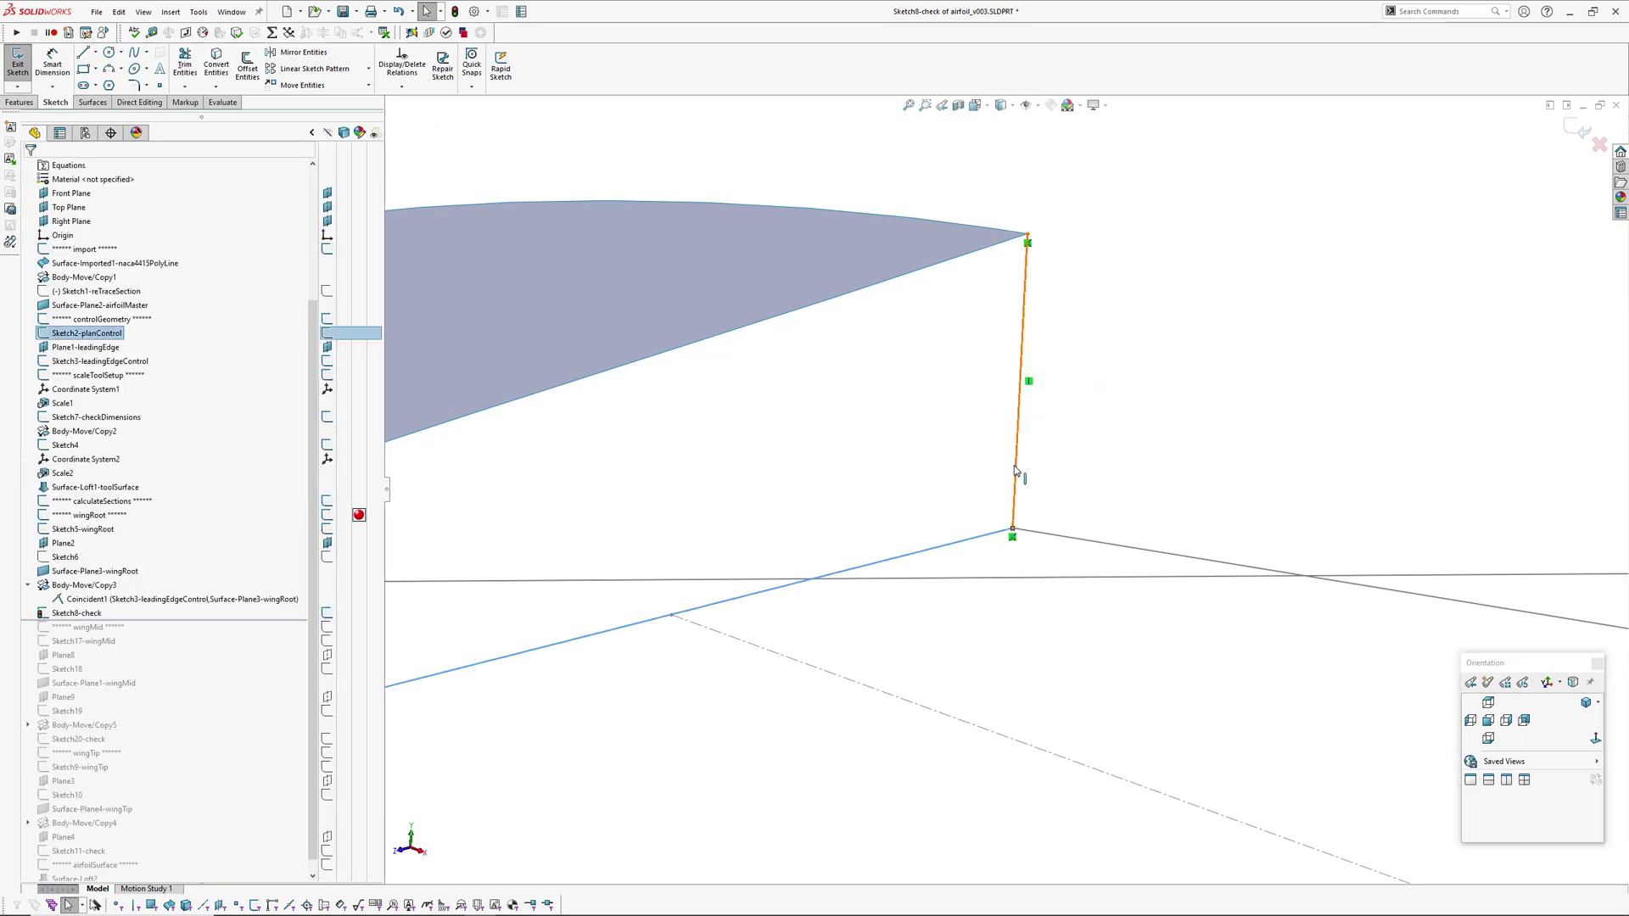
pyautogui.keyDown('ctrl'); pyautogui.click(1015, 467); pyautogui.keyUp('ctrl')
pyautogui.press('m')
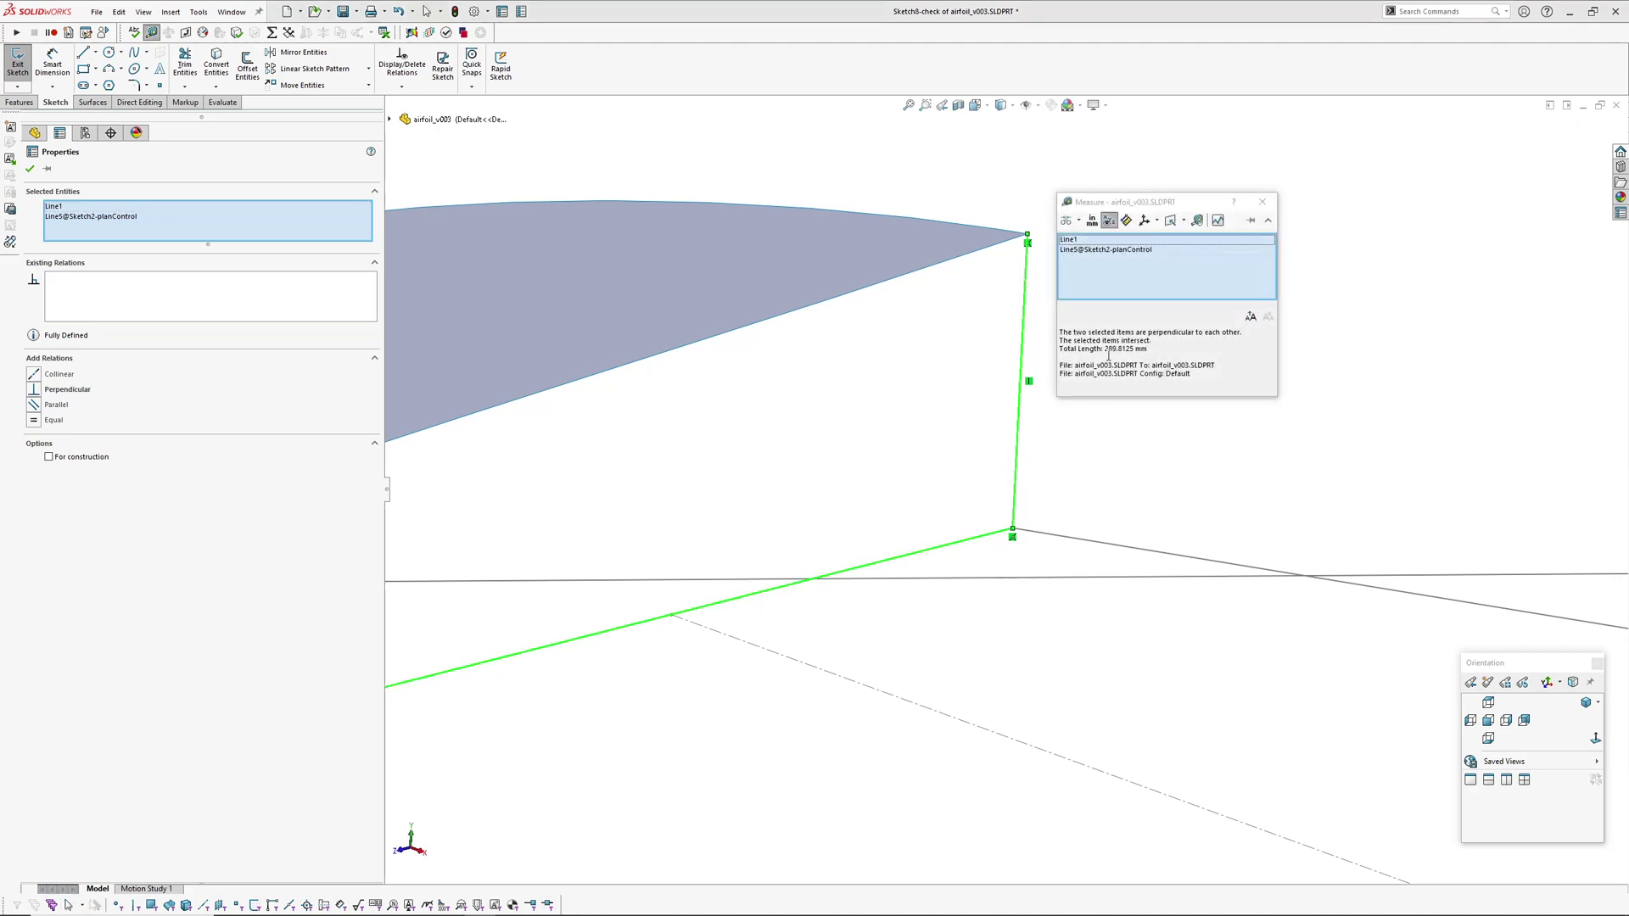
pyautogui.moveTo(1147, 331); pyautogui.dragTo(1220, 332)
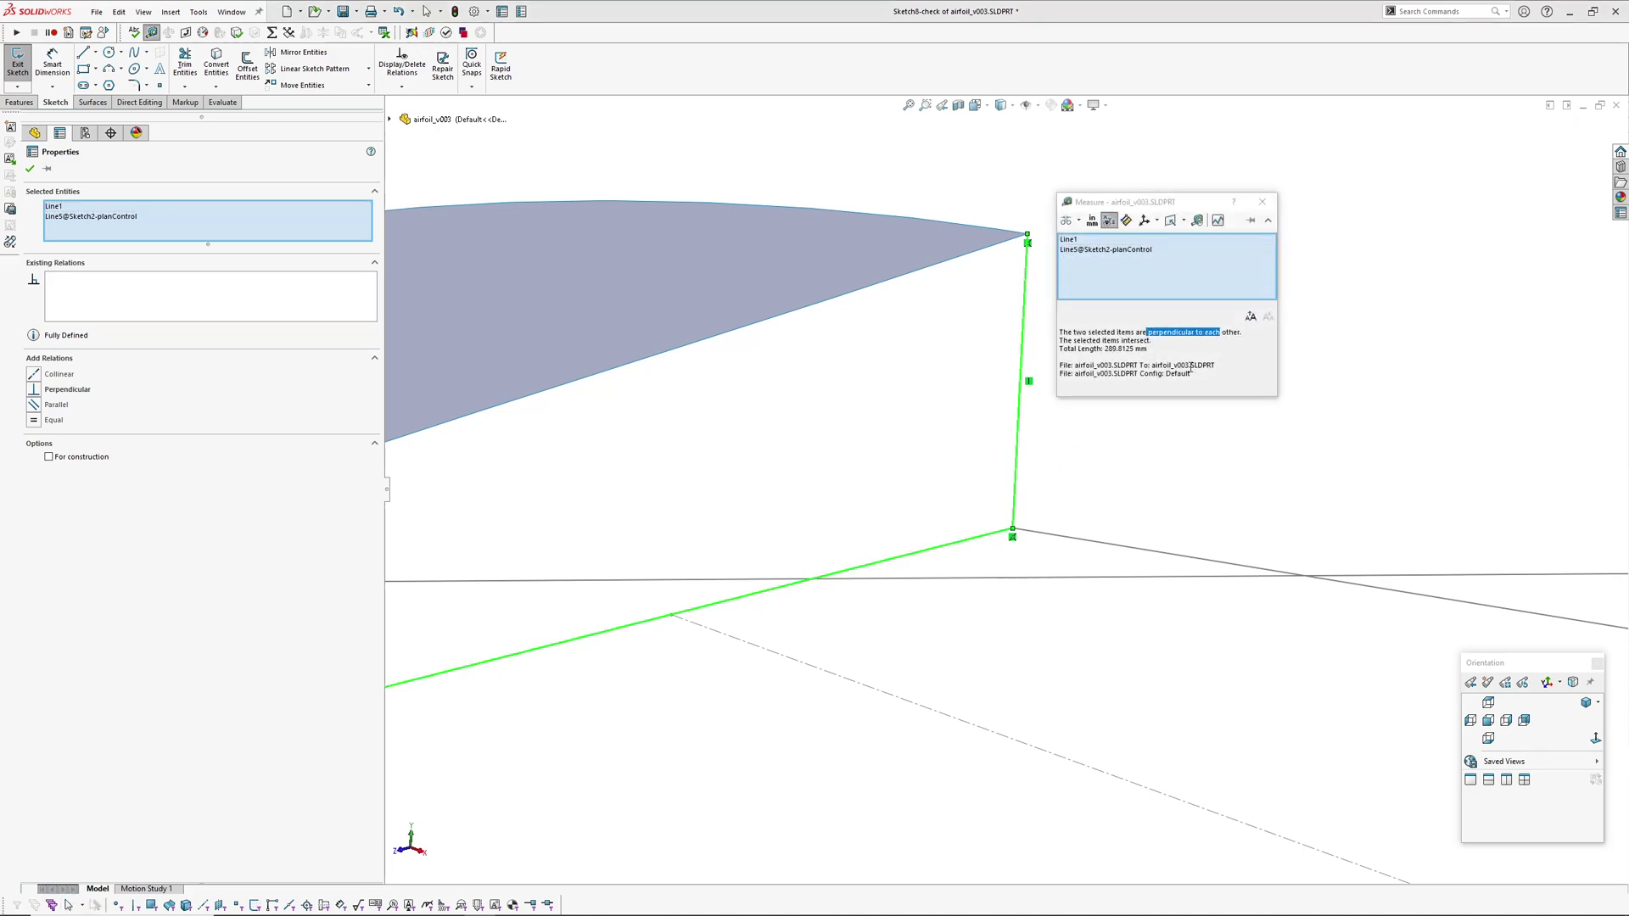
pyautogui.click(1262, 201)
pyautogui.scroll(5, 1006, 489)
pyautogui.click(1194, 325)
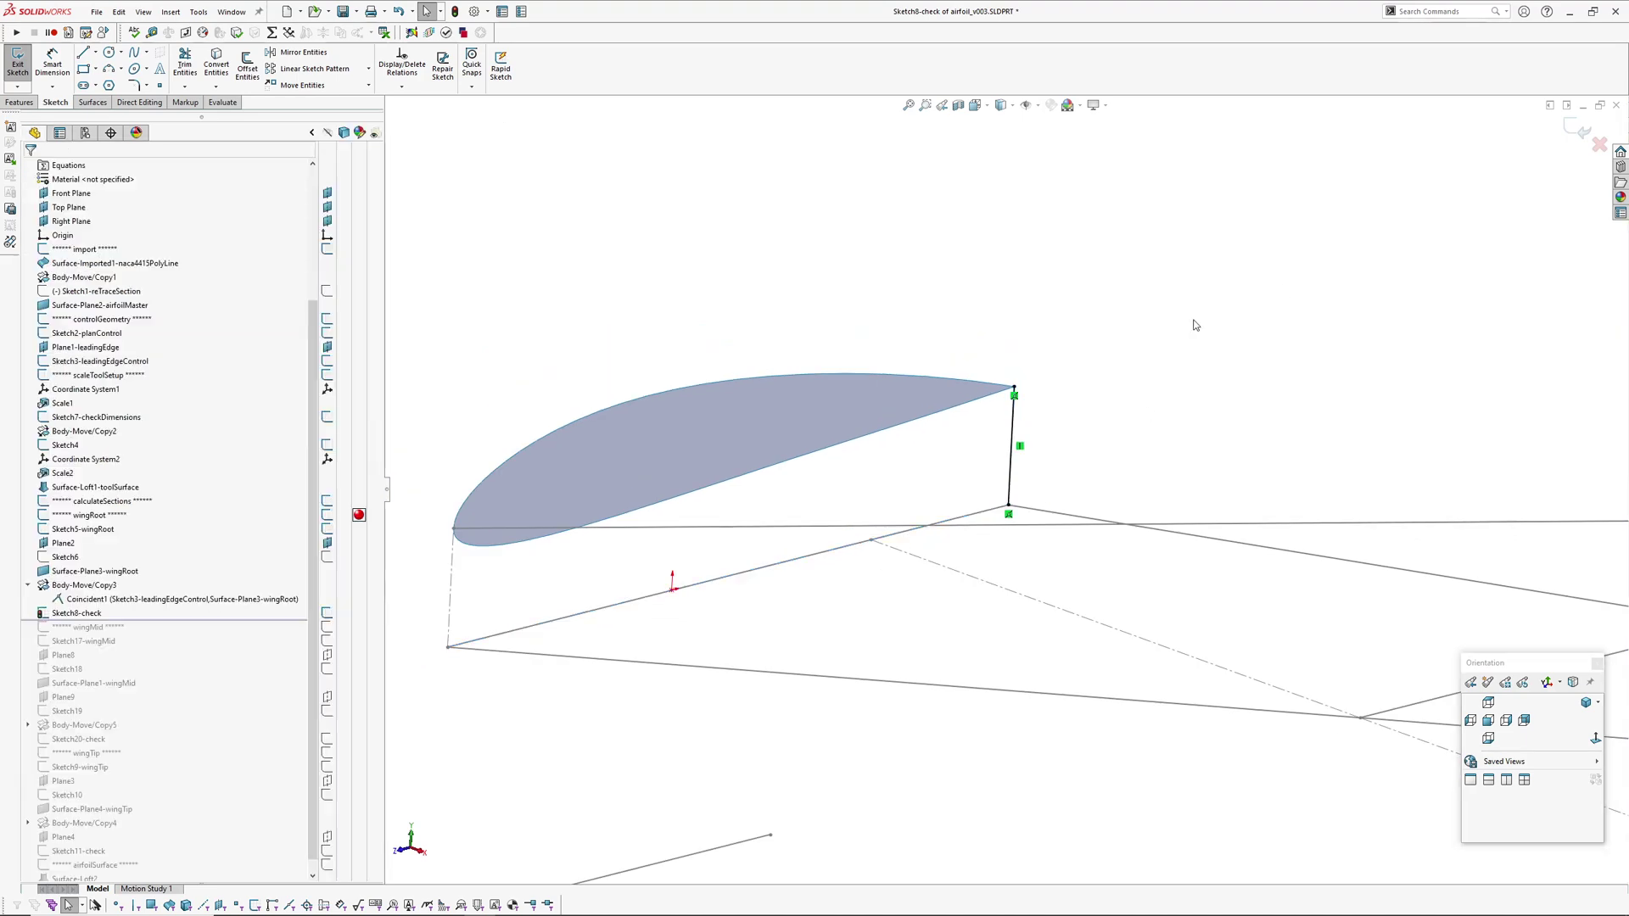
pyautogui.click(1598, 145)
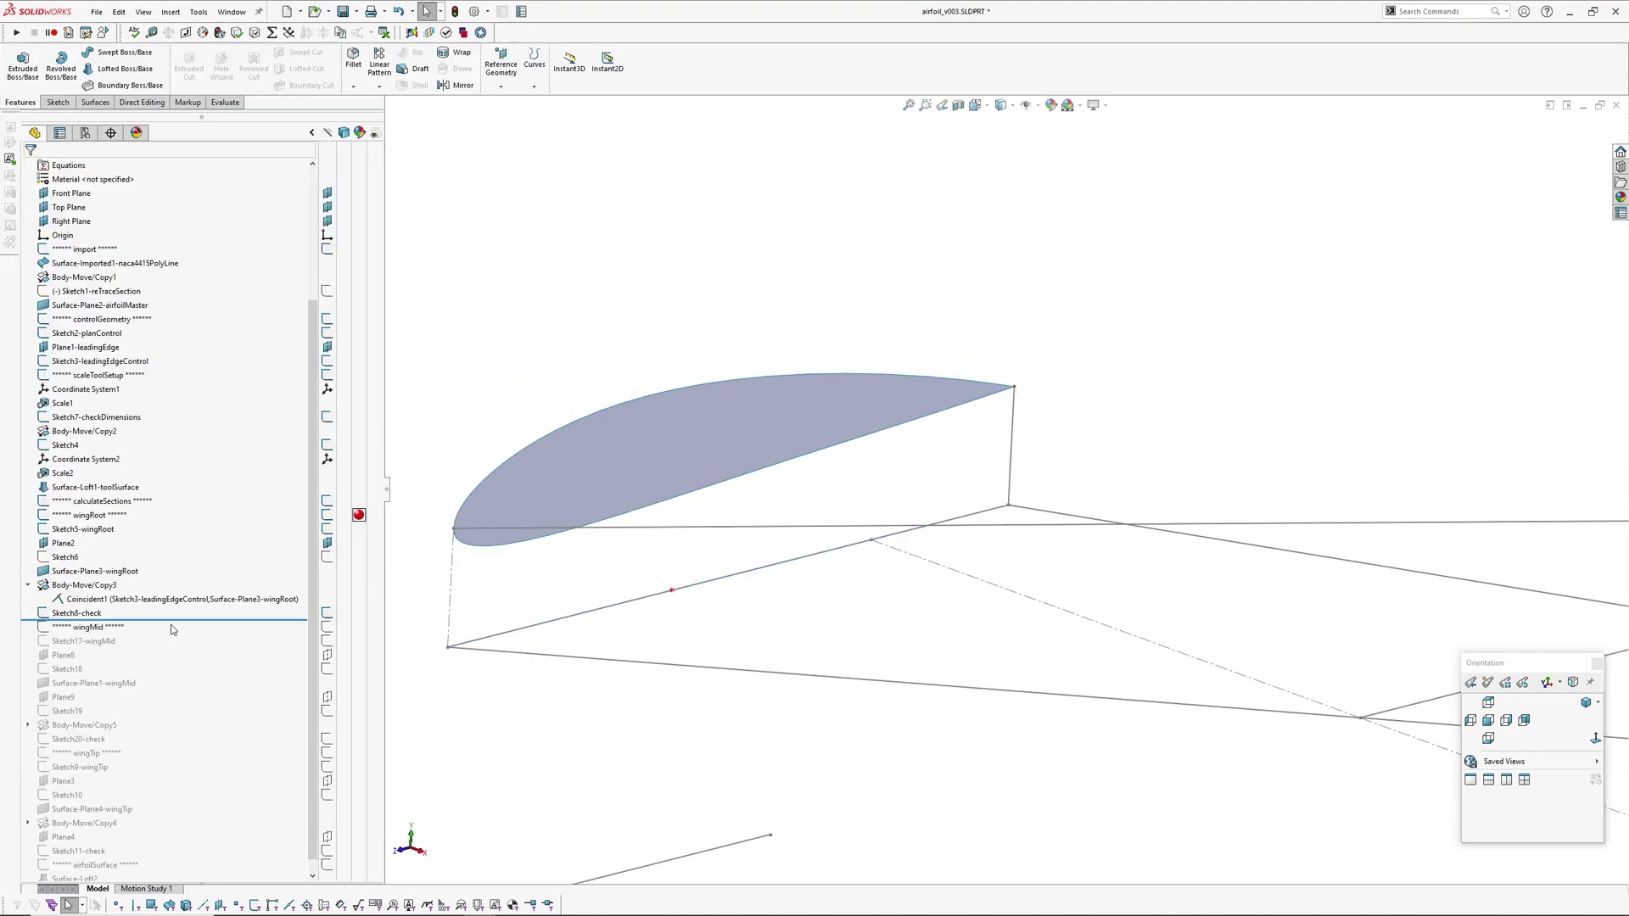
# Roll the history forward to include Sketch17-wingMid and show the lofted tool surface
pyautogui.moveTo(181, 620); pyautogui.dragTo(182, 654)
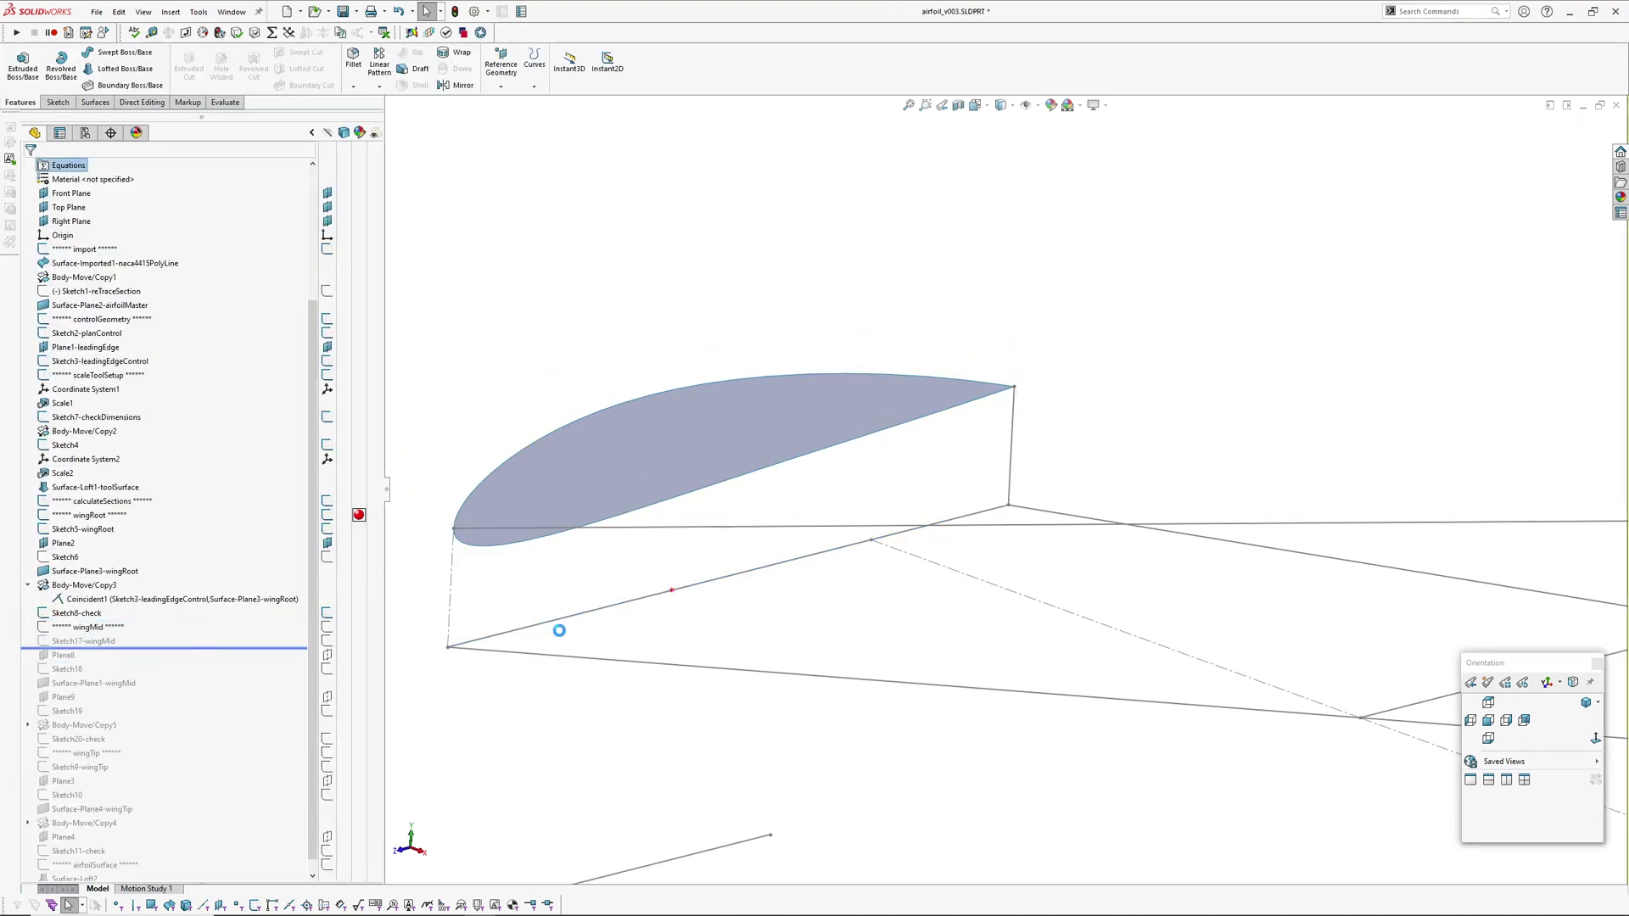
pyautogui.scroll(5, 1004, 507)
pyautogui.moveTo(843, 599)
pyautogui.mouseDown(button='middle')
pyautogui.moveTo(797, 489)
pyautogui.moveTo(827, 624)
pyautogui.mouseUp(button='middle')
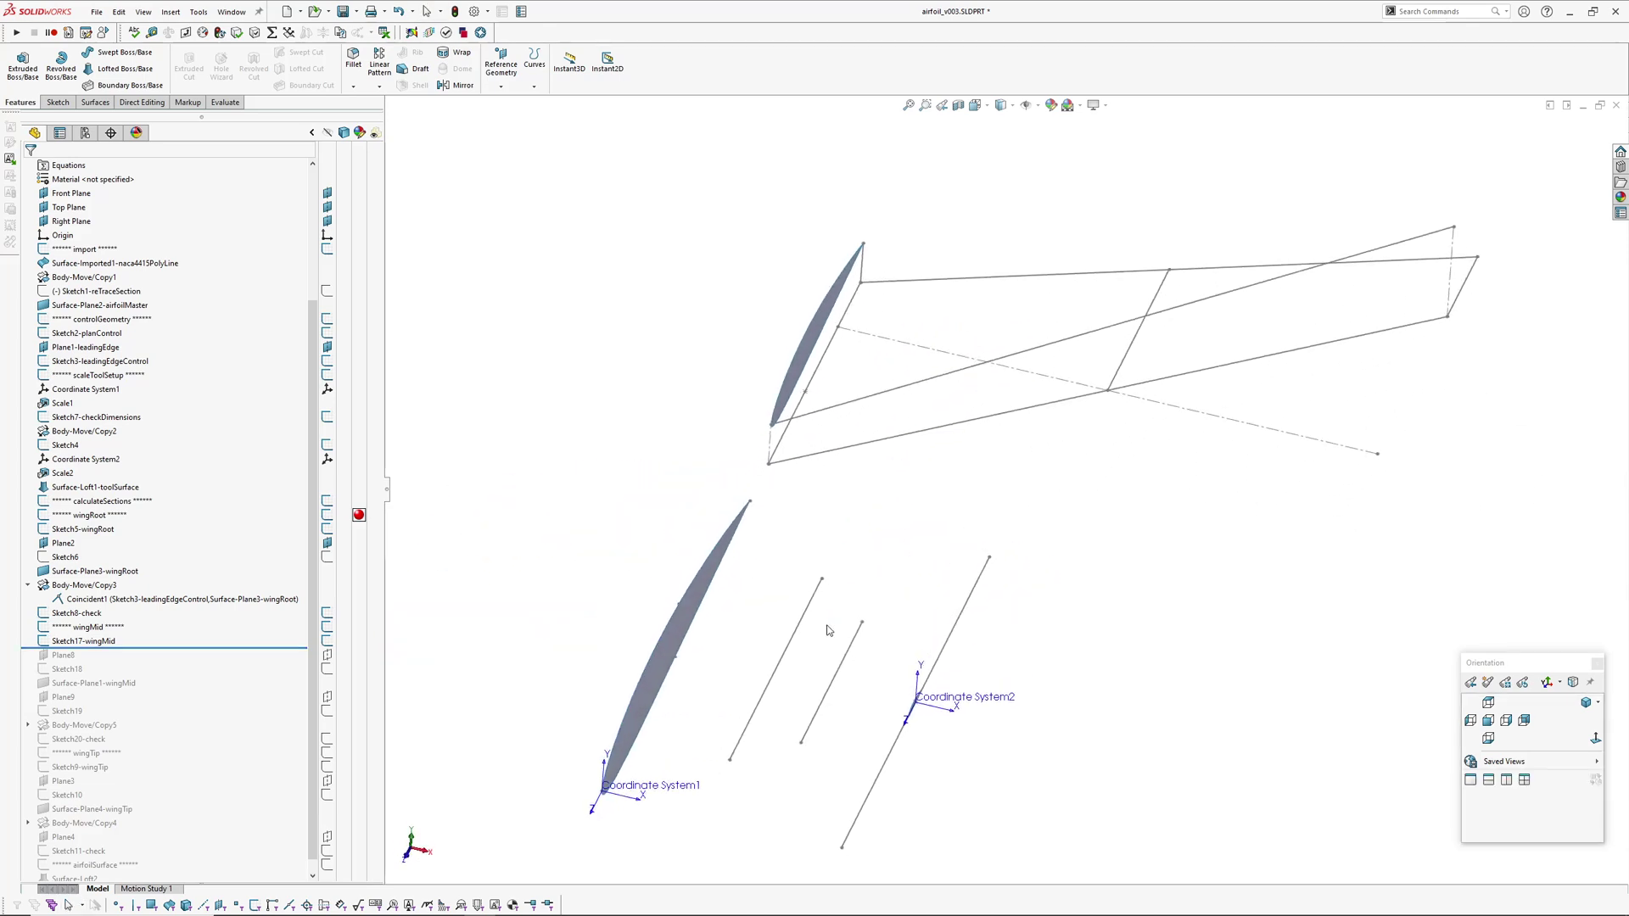
pyautogui.scroll(4, 78, 294)
pyautogui.click(78, 294)
pyautogui.click(85, 271)
pyautogui.scroll(-3, 181, 610)
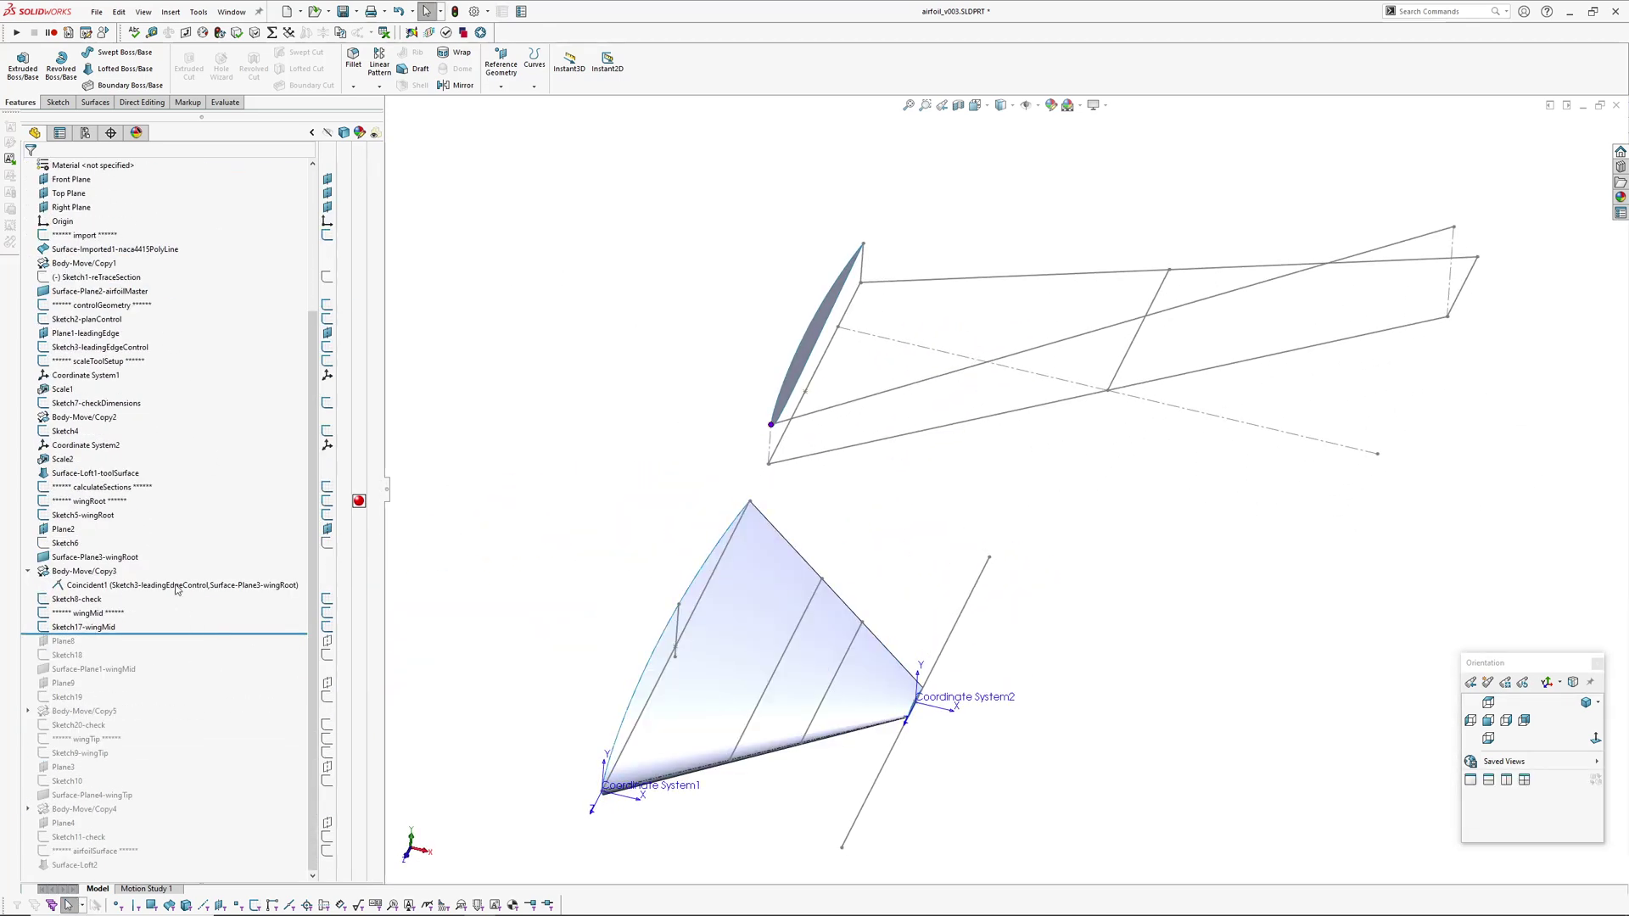
# Open Sketch17-wingMid for editing, view it normal to its plane, and inspect the equation-driven chord dimension
pyautogui.click(89, 627)
pyautogui.click(97, 592)
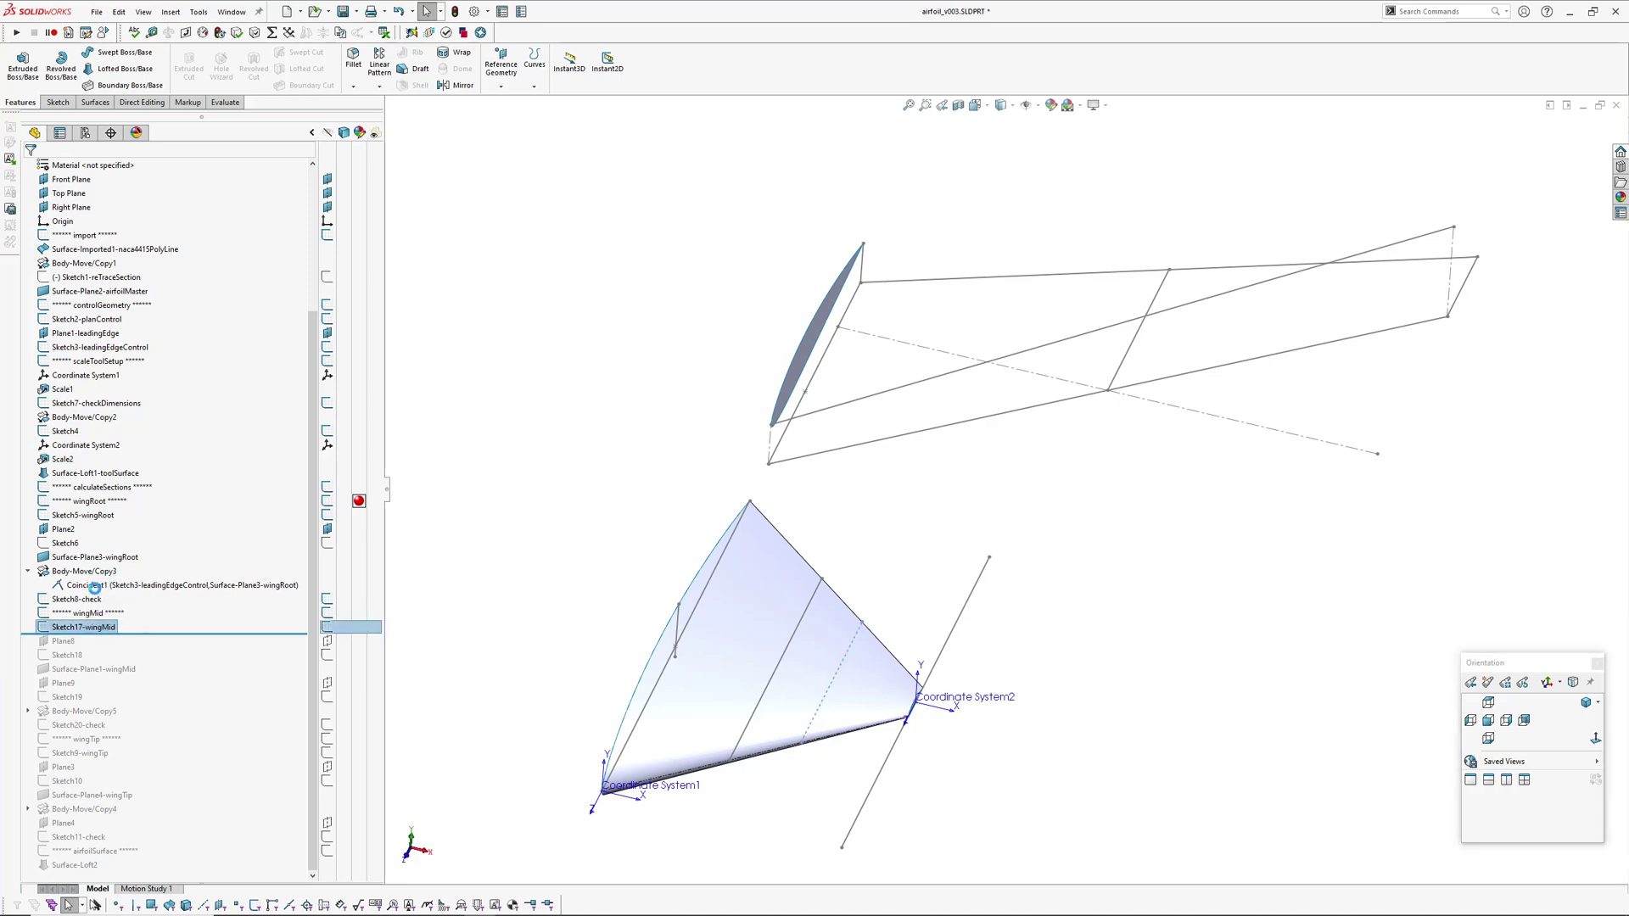
pyautogui.click(1593, 739)
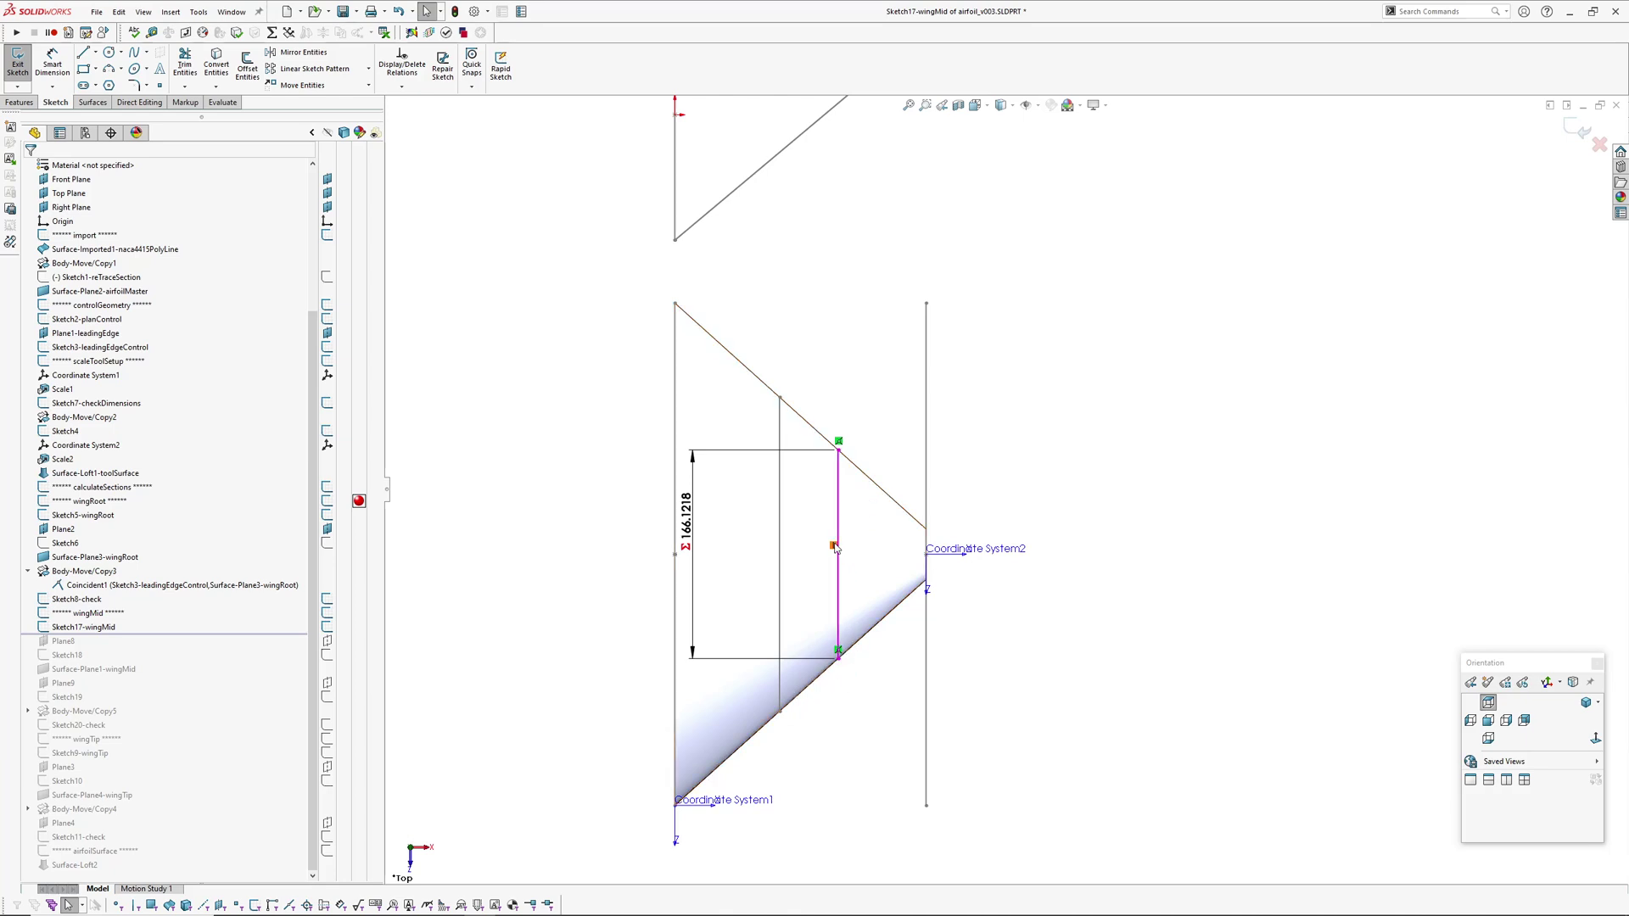
pyautogui.click(697, 551)
# Compare the wing mid chord dimension with the matching dimension in Sketch2-planControl, and exit Sketch17-wingMid
pyautogui.keyDown('ctrl'); pyautogui.moveTo(1104, 470); pyautogui.dragTo(1083, 685, button='middle'); pyautogui.keyUp('ctrl')
pyautogui.scroll(3, 1101, 628)
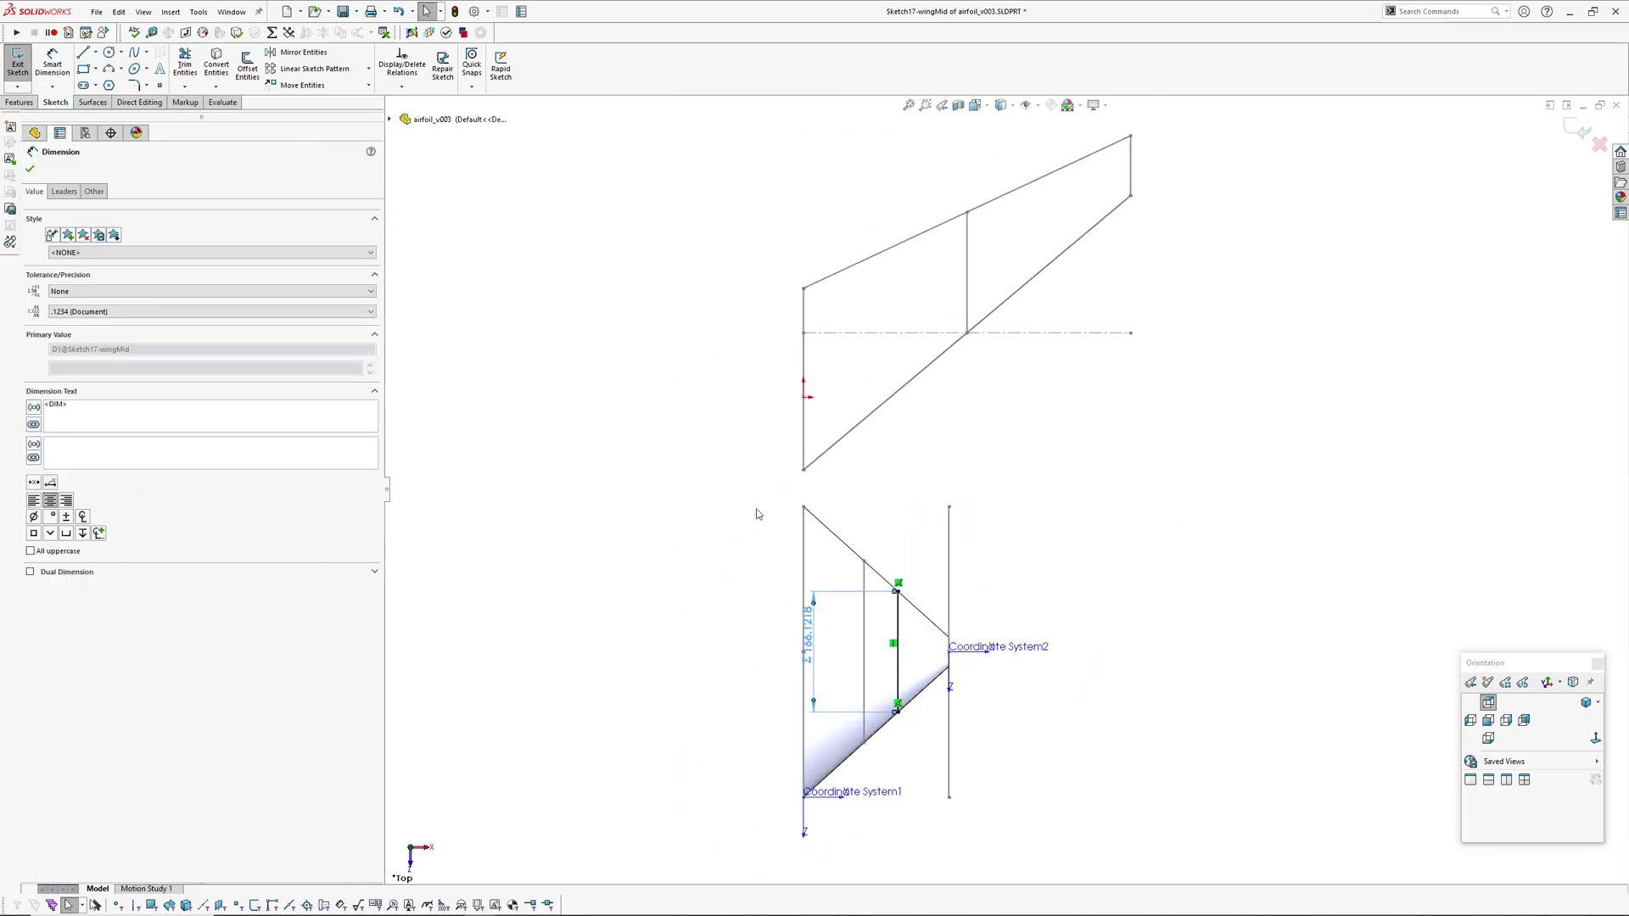
pyautogui.click(634, 472)
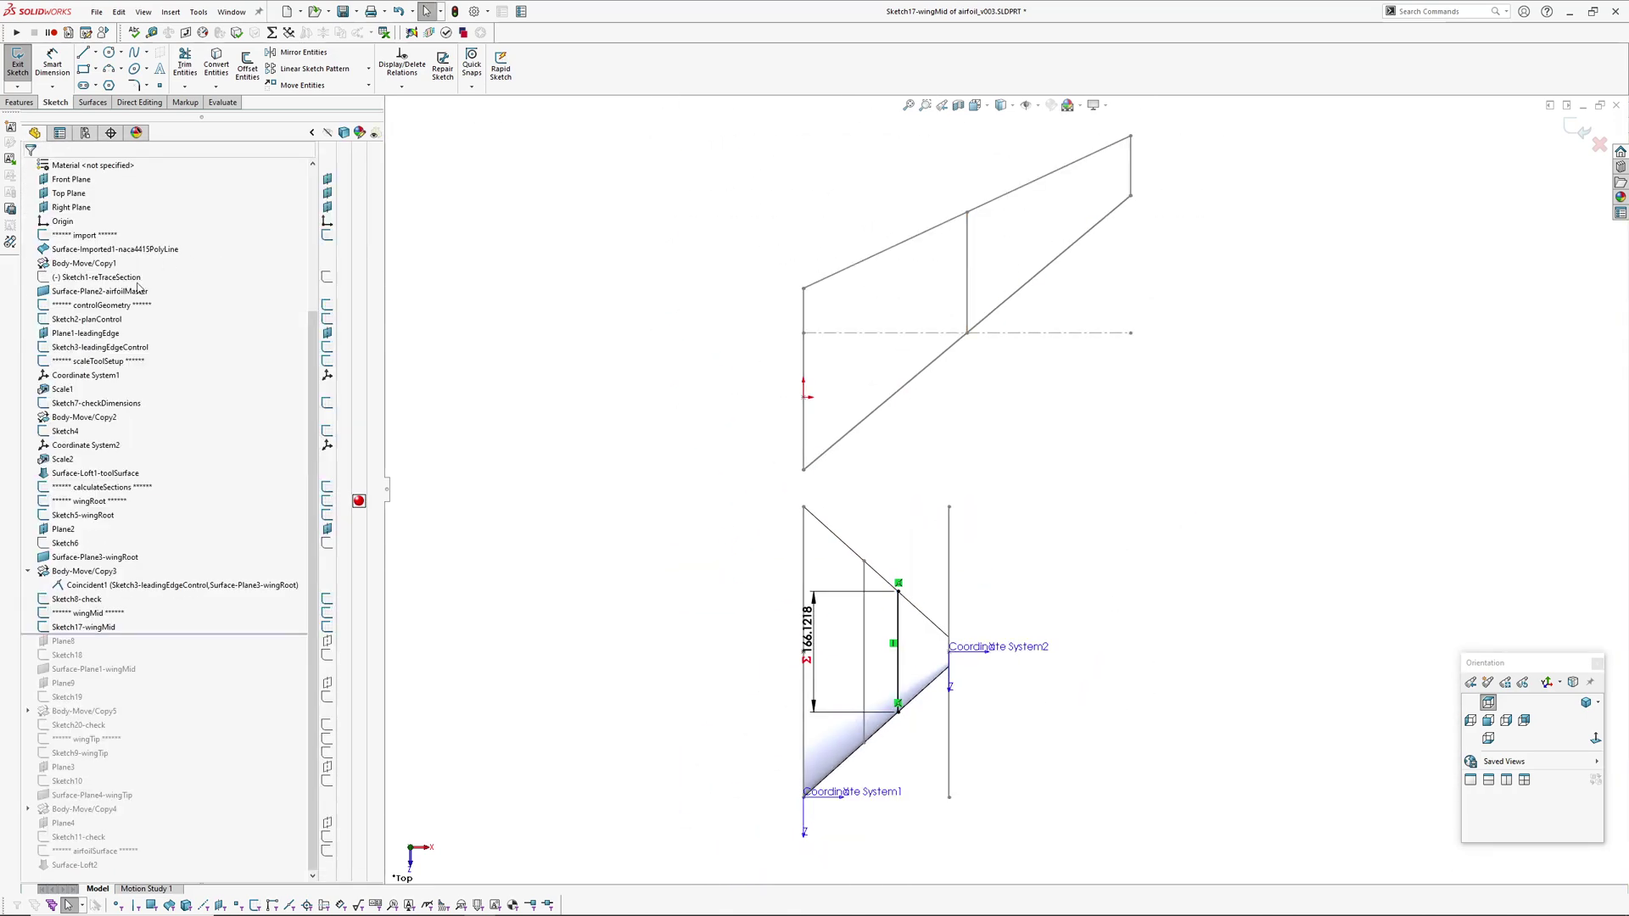
pyautogui.click(88, 320)
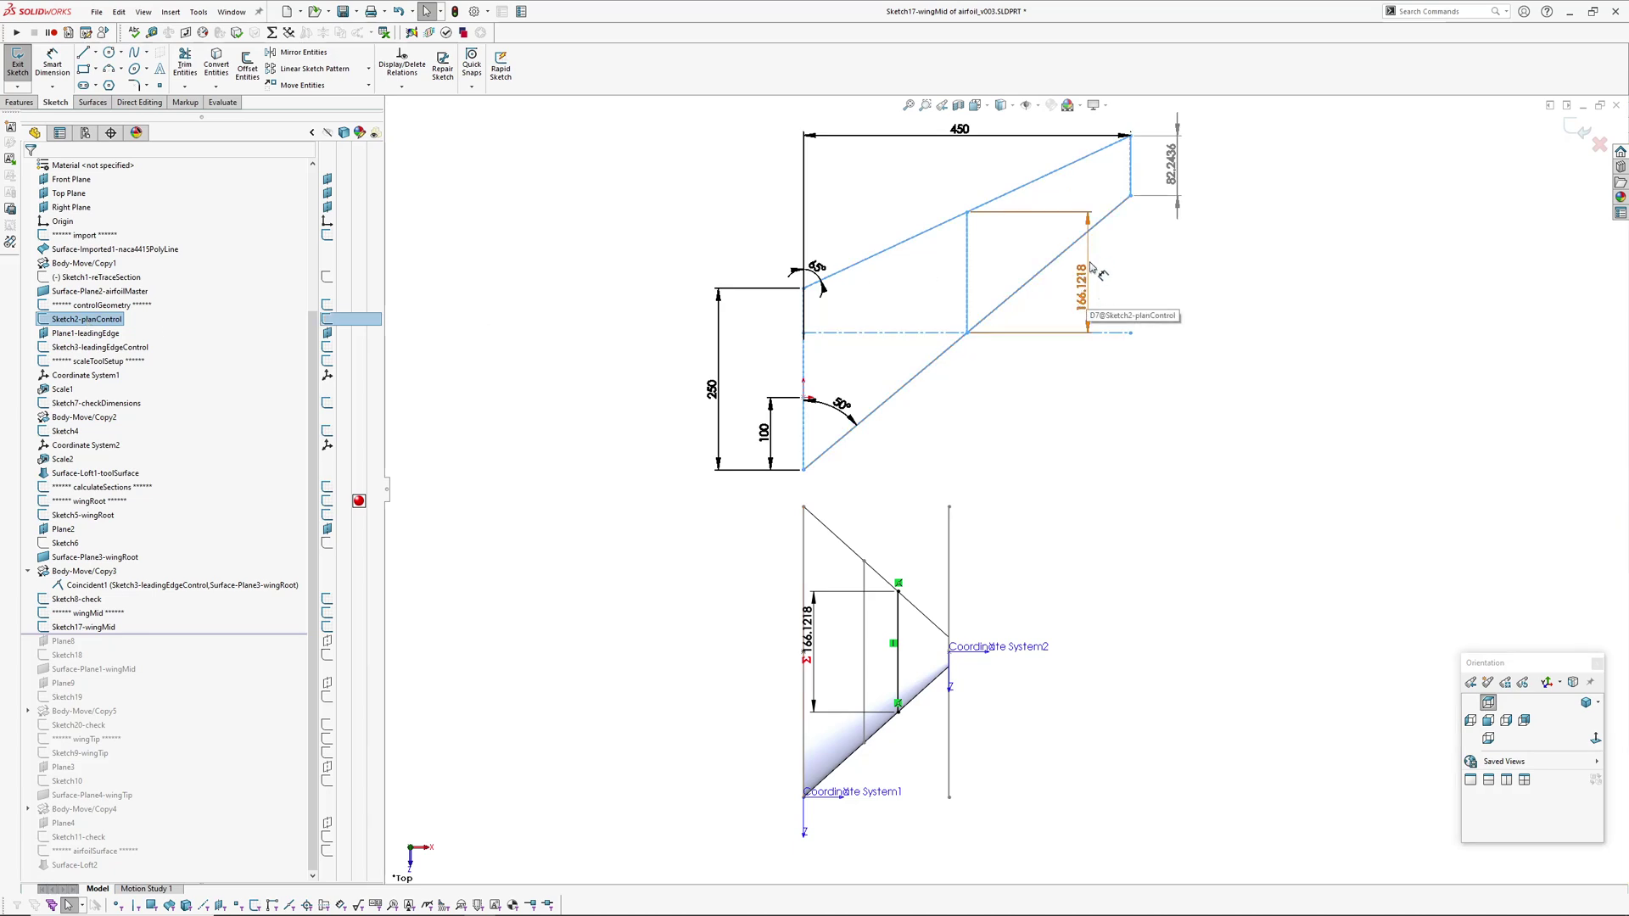
pyautogui.click(1576, 127)
# Roll the history forward to include Plane8 and review its position across the tool surface
pyautogui.moveTo(1070, 687); pyautogui.dragTo(888, 529, button='middle')
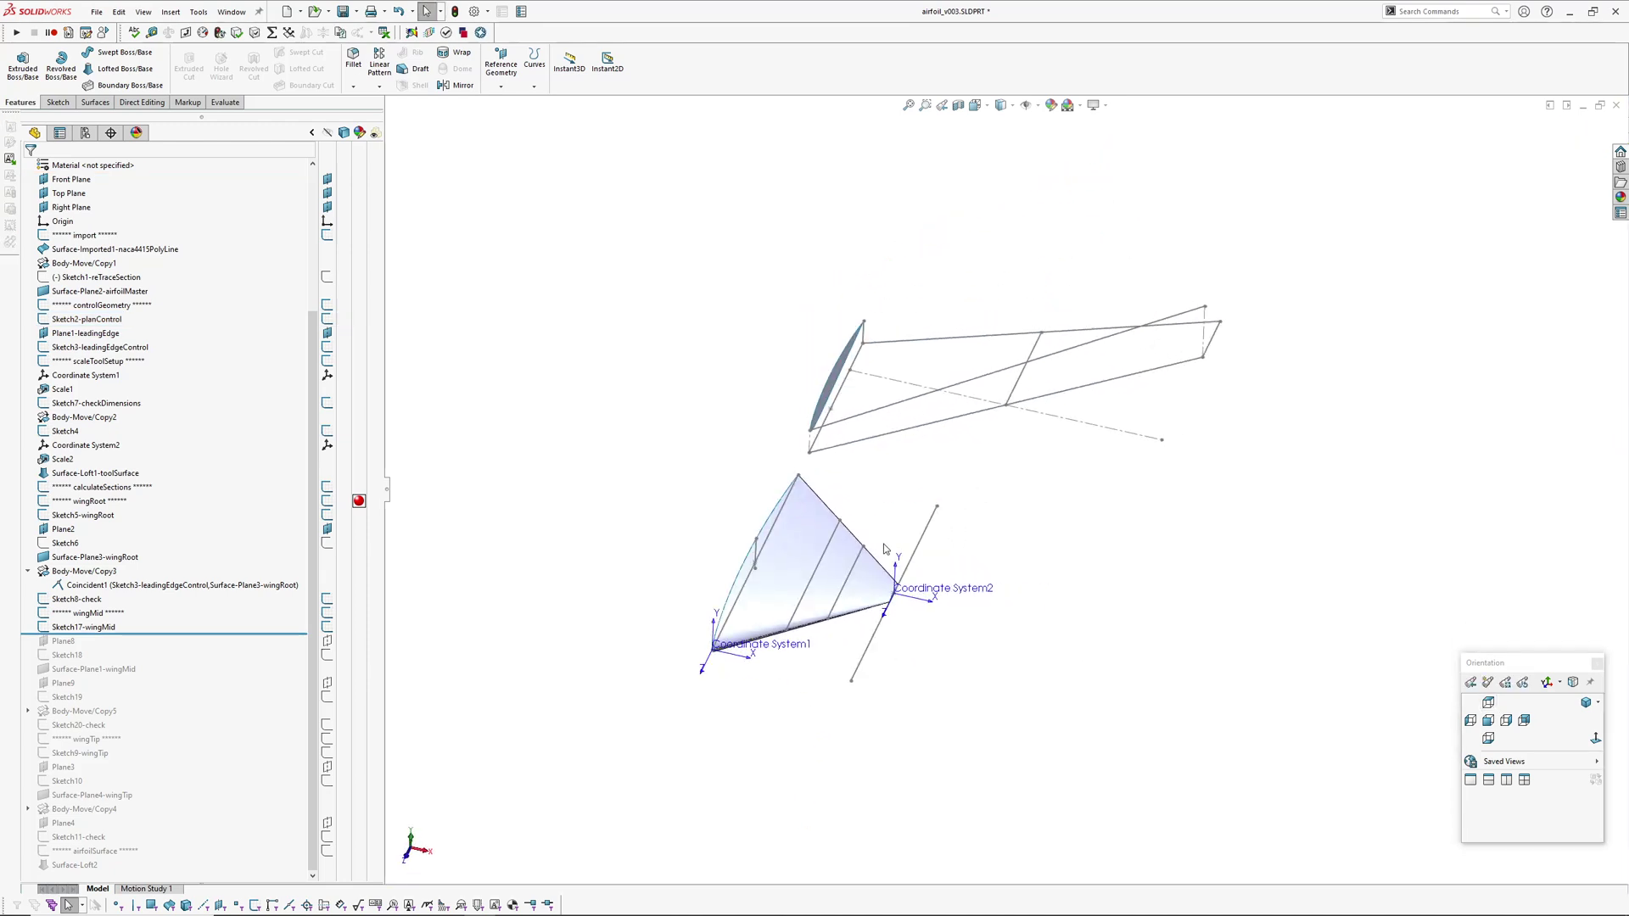
pyautogui.scroll(-2, 850, 570)
pyautogui.moveTo(151, 634)
pyautogui.mouseDown()
pyautogui.moveTo(148, 650)
pyautogui.moveTo(212, 653)
pyautogui.mouseUp()
pyautogui.click(61, 642)
pyautogui.moveTo(836, 632); pyautogui.dragTo(879, 531, button='middle')
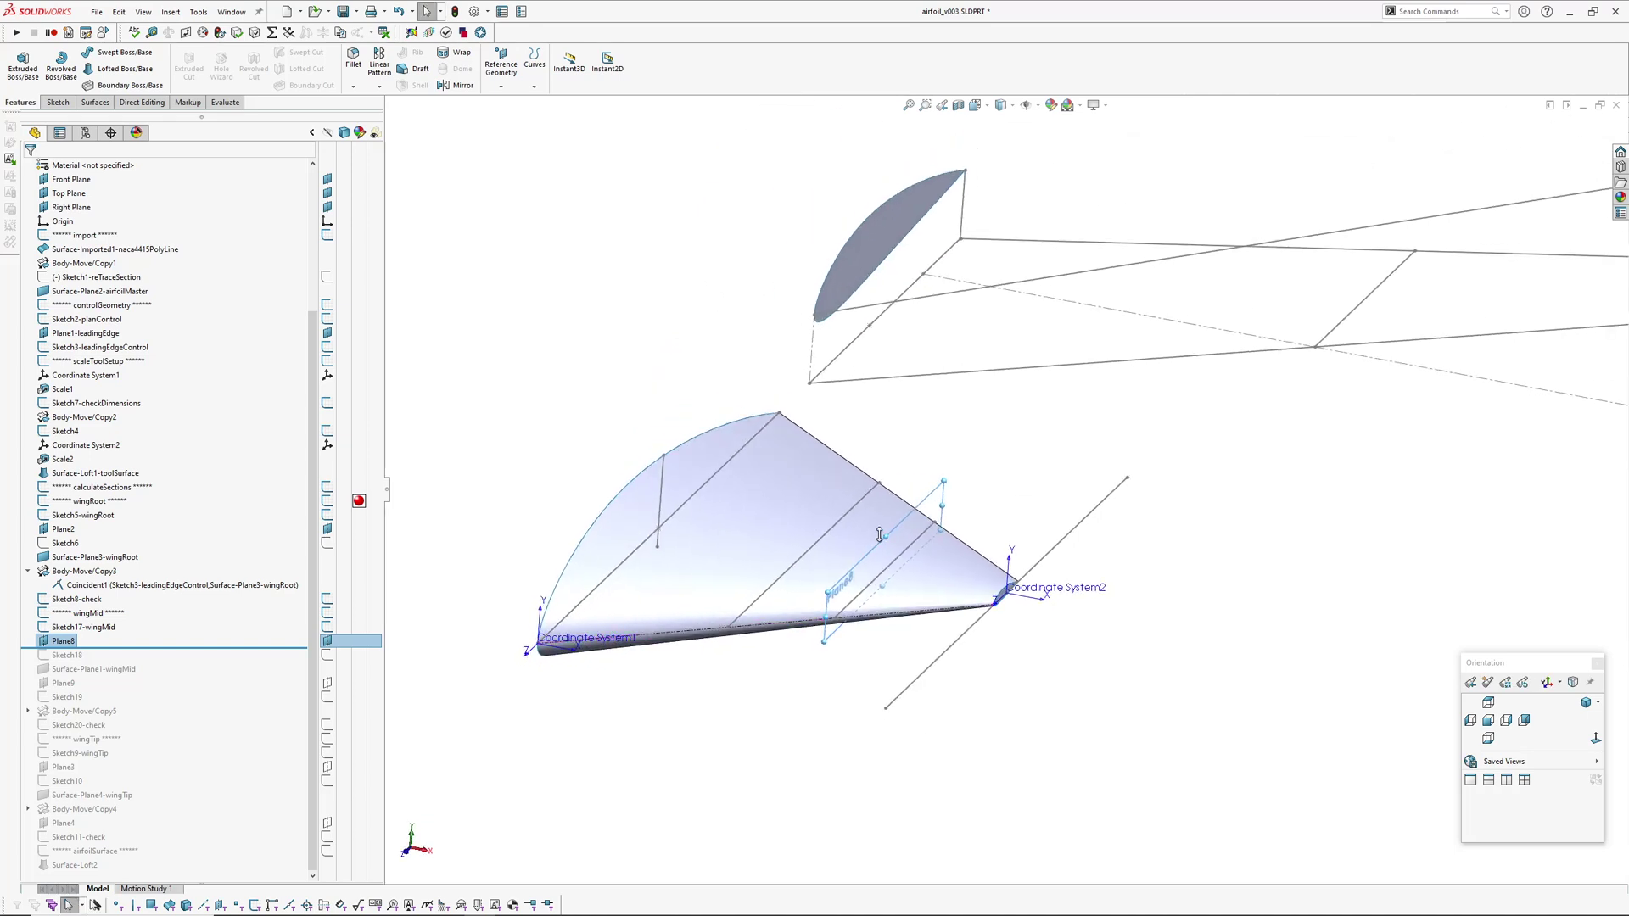
# Roll the history forward to include Sketch18 and review its airfoil section within the tool surface
pyautogui.moveTo(167, 647); pyautogui.dragTo(167, 662)
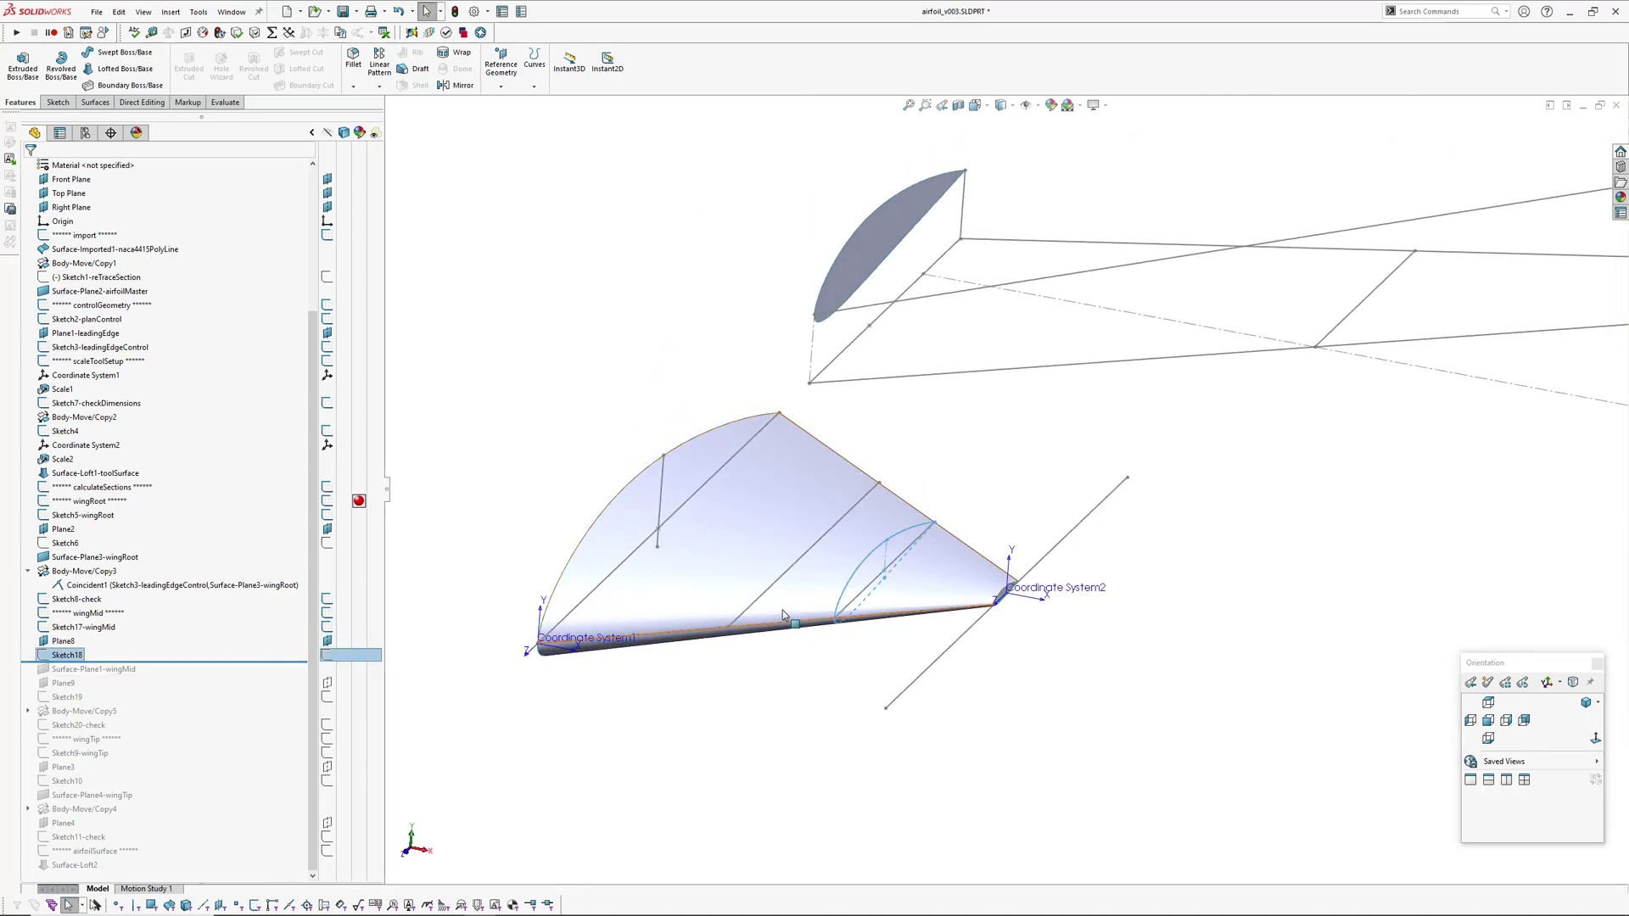
pyautogui.scroll(-3, 882, 604)
pyautogui.scroll(3, 882, 604)
pyautogui.click(839, 558)
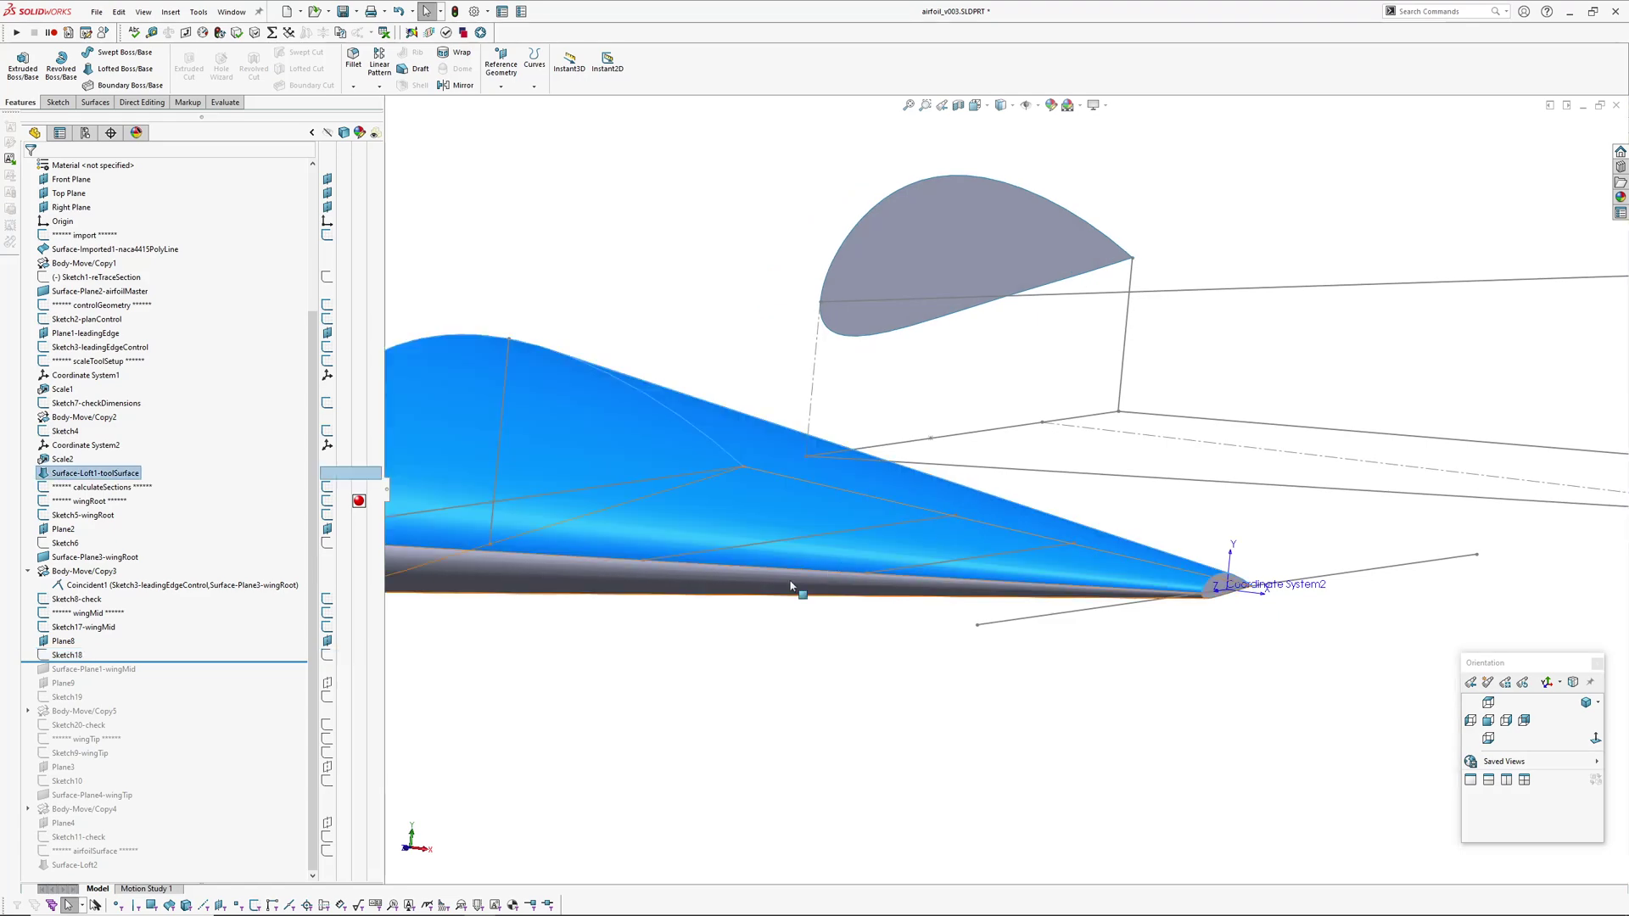
pyautogui.click(548, 654)
# Display the dimensions of Sketch18 and examine the height dimension of the wing mid section
pyautogui.doubleClick(67, 655)
pyautogui.scroll(-3, 1010, 511)
pyautogui.moveTo(1009, 512)
pyautogui.mouseDown(button='middle')
pyautogui.moveTo(938, 509)
pyautogui.moveTo(883, 600)
pyautogui.moveTo(919, 574)
pyautogui.mouseUp(button='middle')
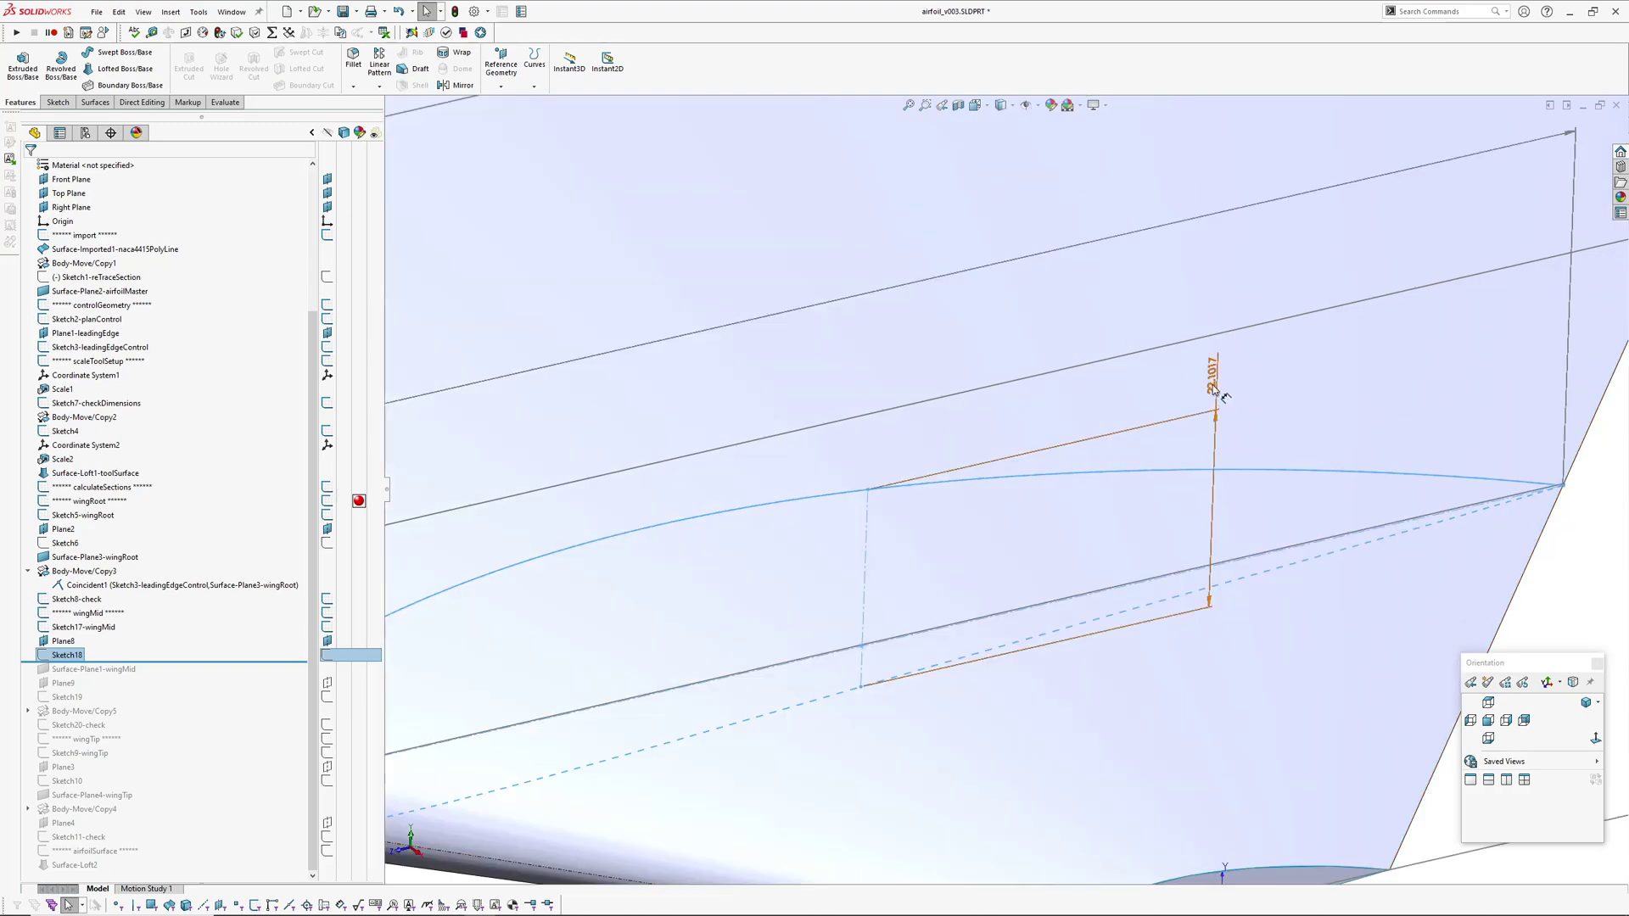
pyautogui.press('z')
pyautogui.press('z')
pyautogui.press('z')
pyautogui.moveTo(1206, 558)
pyautogui.mouseDown(button='middle')
pyautogui.moveTo(1036, 571)
pyautogui.moveTo(1069, 455)
pyautogui.moveTo(1026, 497)
pyautogui.moveTo(975, 473)
pyautogui.moveTo(950, 492)
pyautogui.mouseUp(button='middle')
# Roll the history forward to include Surface-Plane1-wingMid and hide the tool surface
pyautogui.moveTo(171, 662); pyautogui.dragTo(61, 676)
pyautogui.click(61, 670)
pyautogui.moveTo(733, 519); pyautogui.dragTo(554, 654, button='middle')
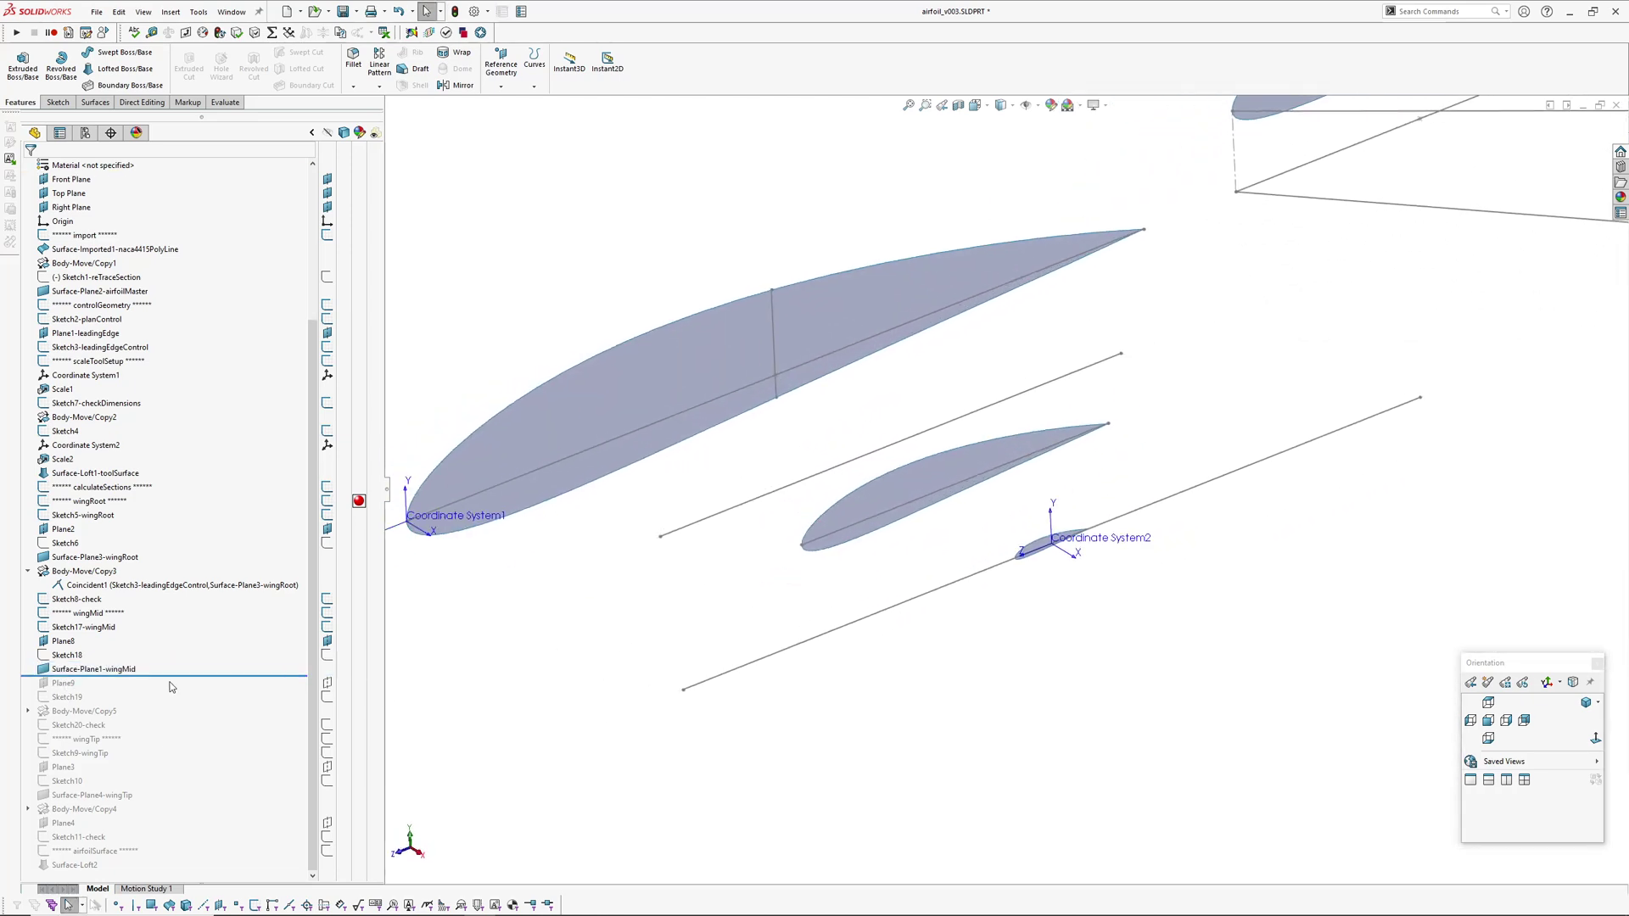
# Roll the history forward to include Plane9 and Sketch19, and review Plane9 at the wing's mid chord
pyautogui.moveTo(179, 675); pyautogui.dragTo(176, 705)
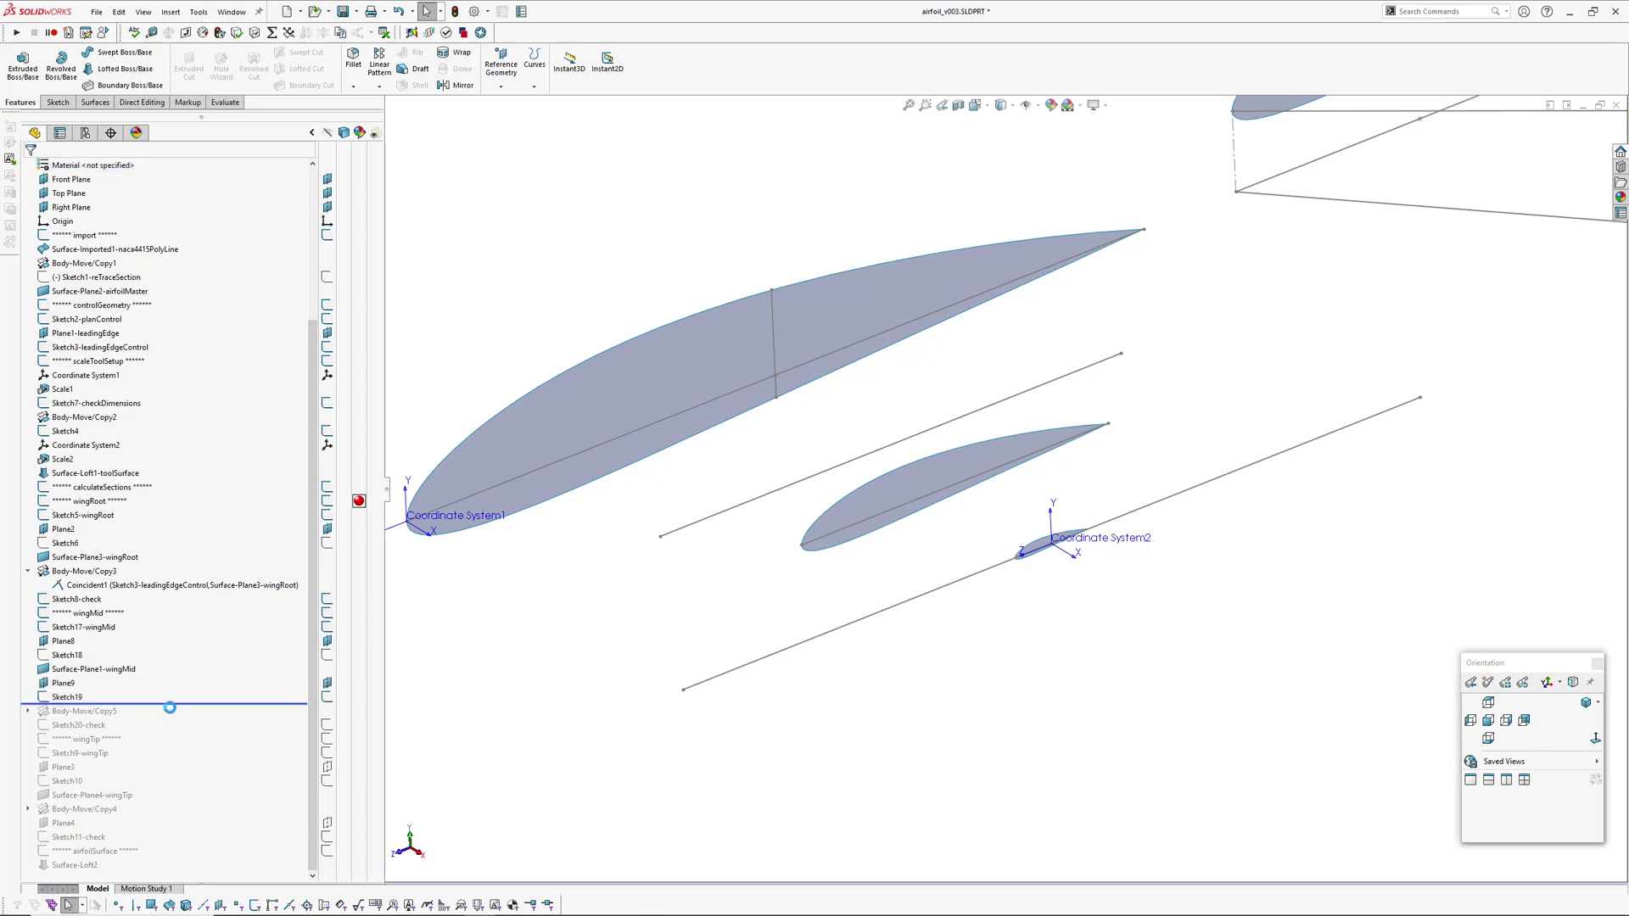
pyautogui.click(61, 685)
pyautogui.scroll(3, 1012, 482)
pyautogui.keyDown('ctrl'); pyautogui.moveTo(1010, 436); pyautogui.dragTo(856, 551, button='middle'); pyautogui.keyUp('ctrl')
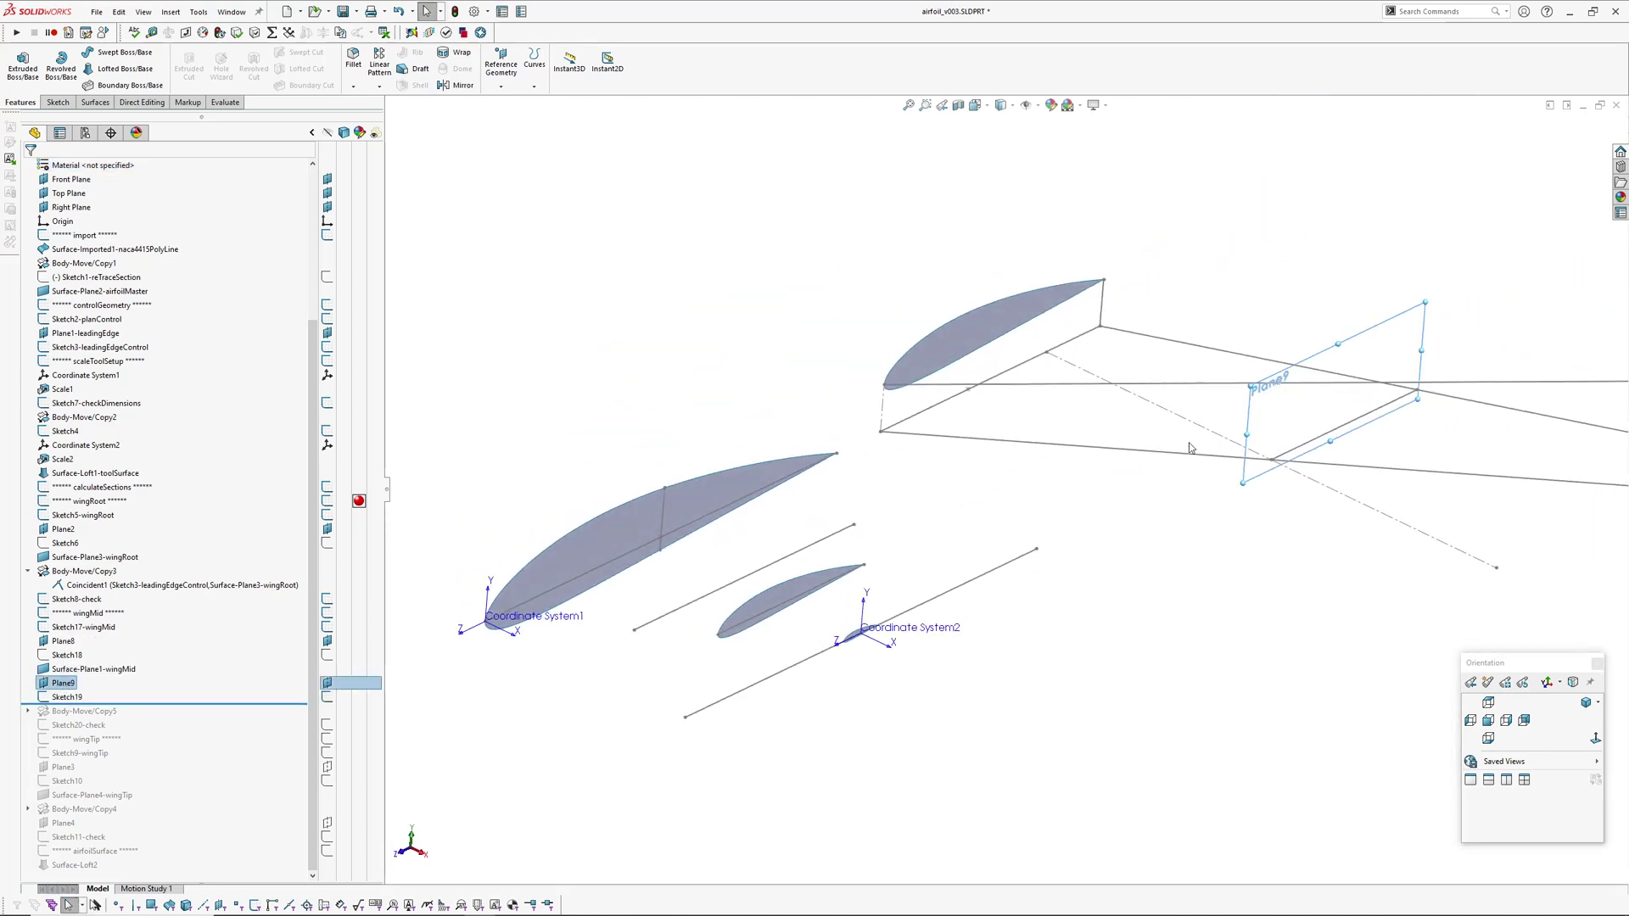
pyautogui.moveTo(1275, 431); pyautogui.dragTo(1176, 439, button='middle')
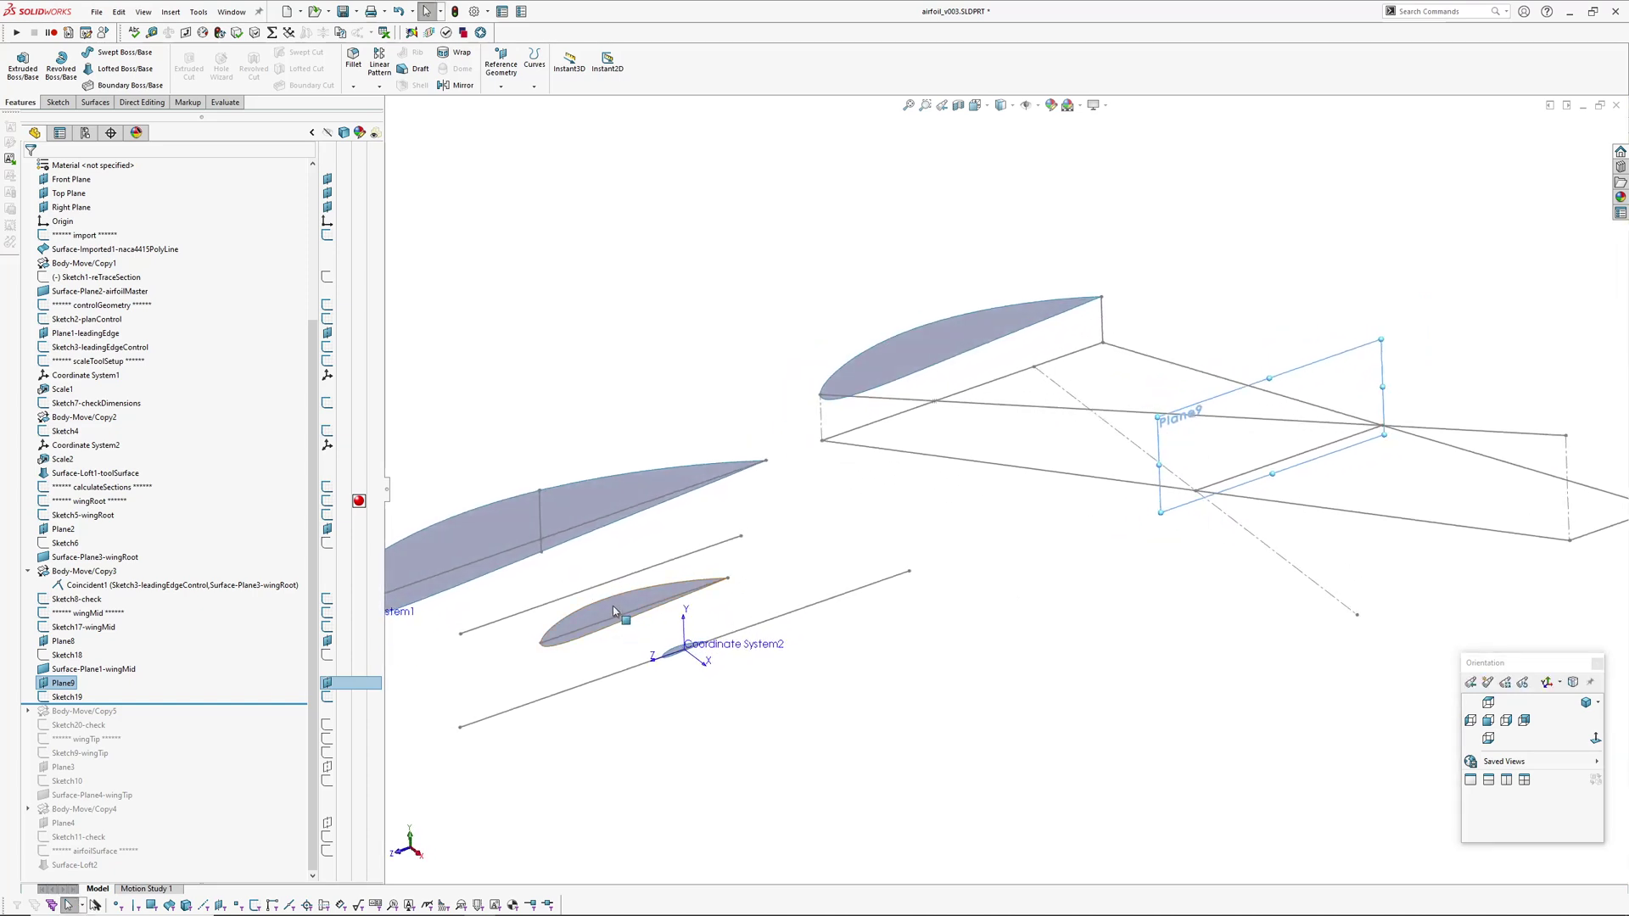
# Examine how Plane9 is positioned on the mid chord line of Sketch2-planControl
pyautogui.click(1224, 422)
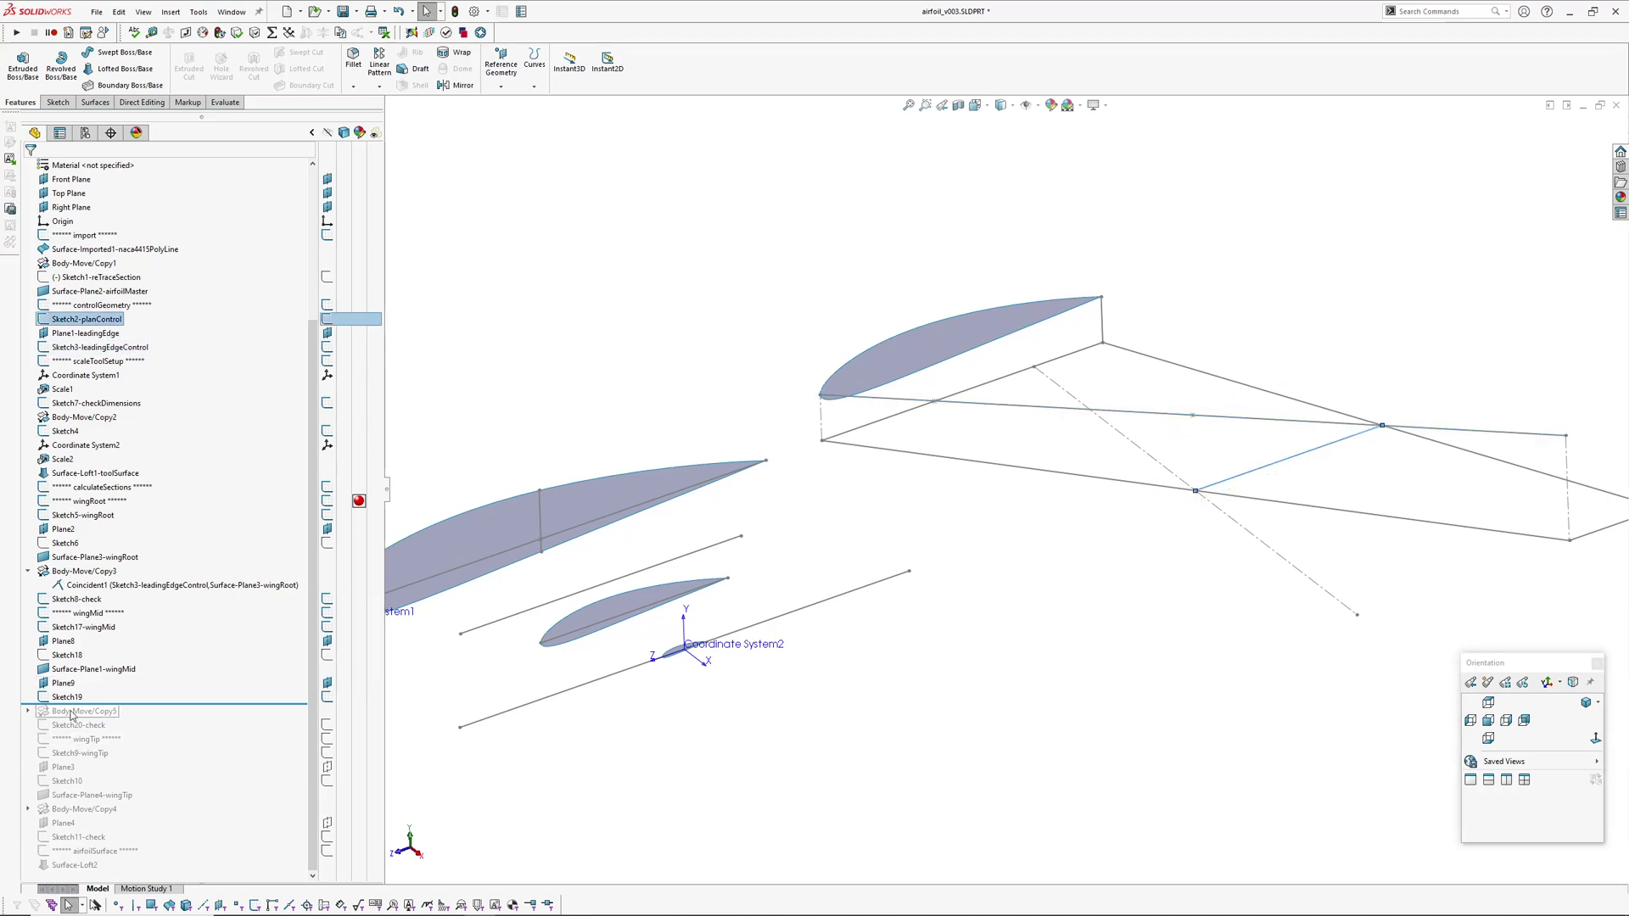
pyautogui.click(1219, 425)
pyautogui.moveTo(1199, 502); pyautogui.dragTo(1089, 508, button='middle')
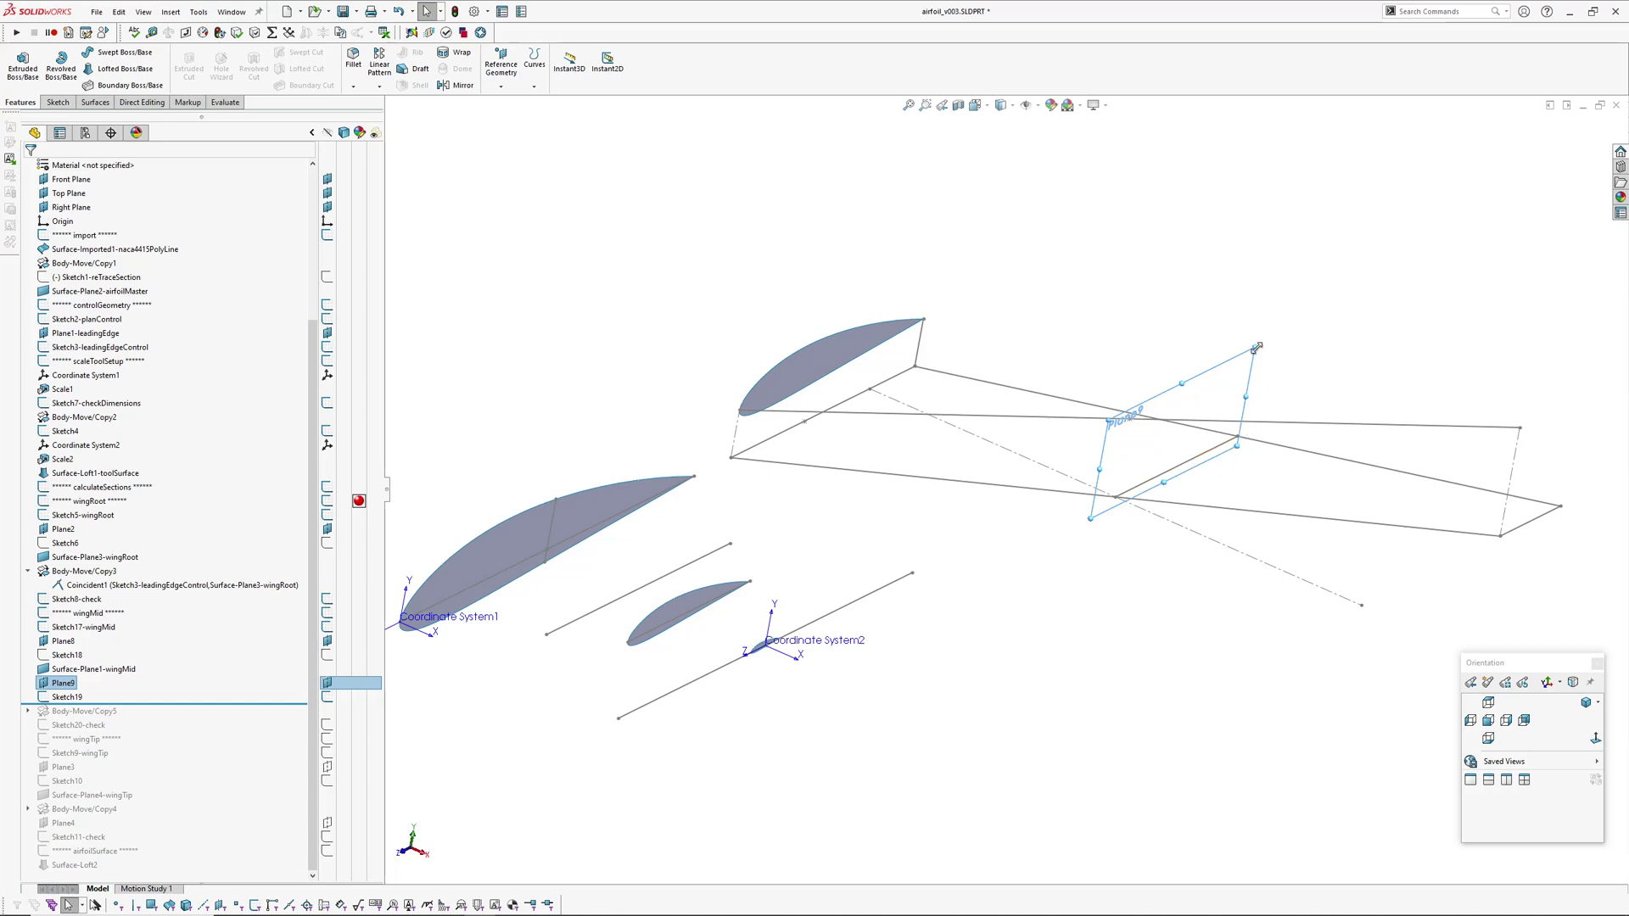
# Open Sketch19 for editing, inspect its point on the leading edge control line, and exit the sketch
pyautogui.click(64, 696)
pyautogui.click(70, 659)
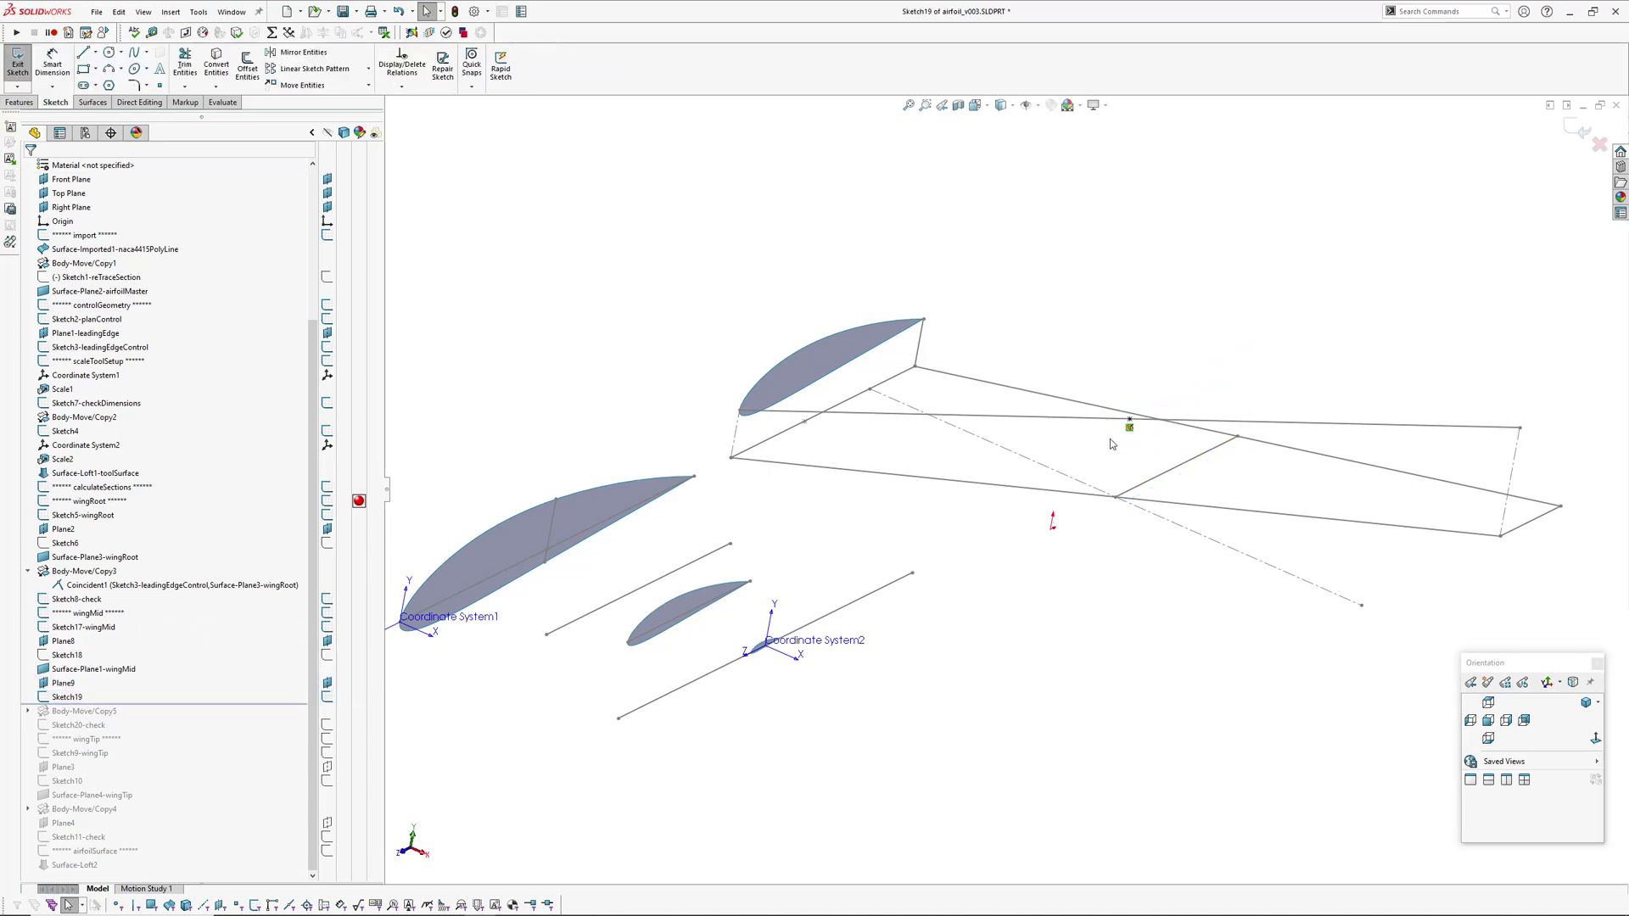
pyautogui.scroll(-3, 1120, 434)
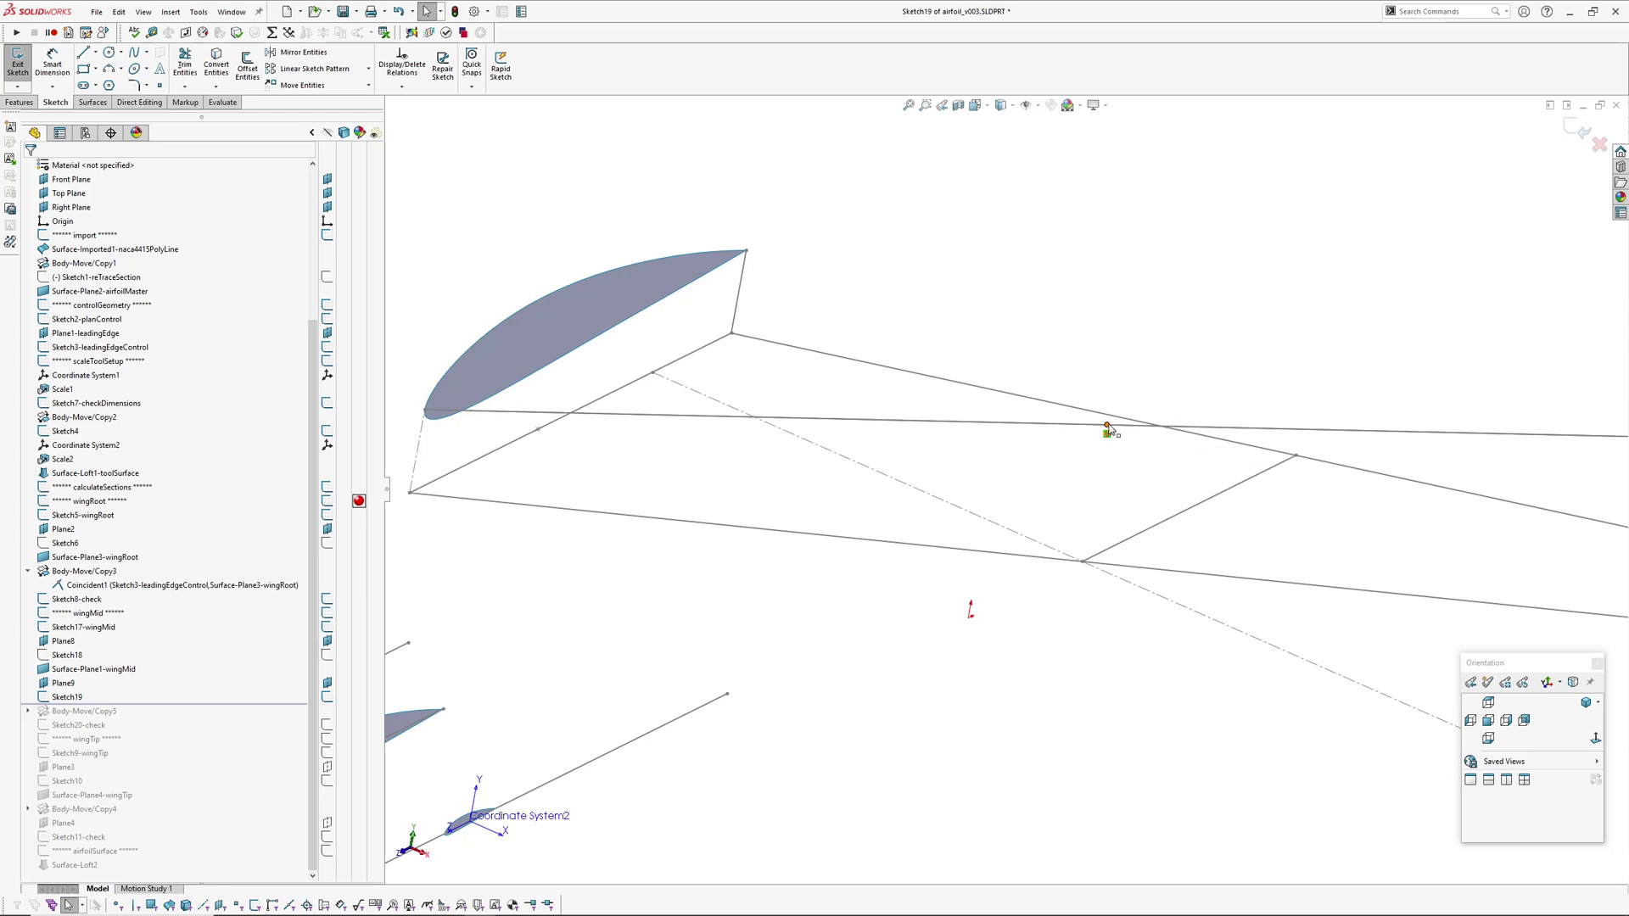
pyautogui.scroll(3, 1142, 433)
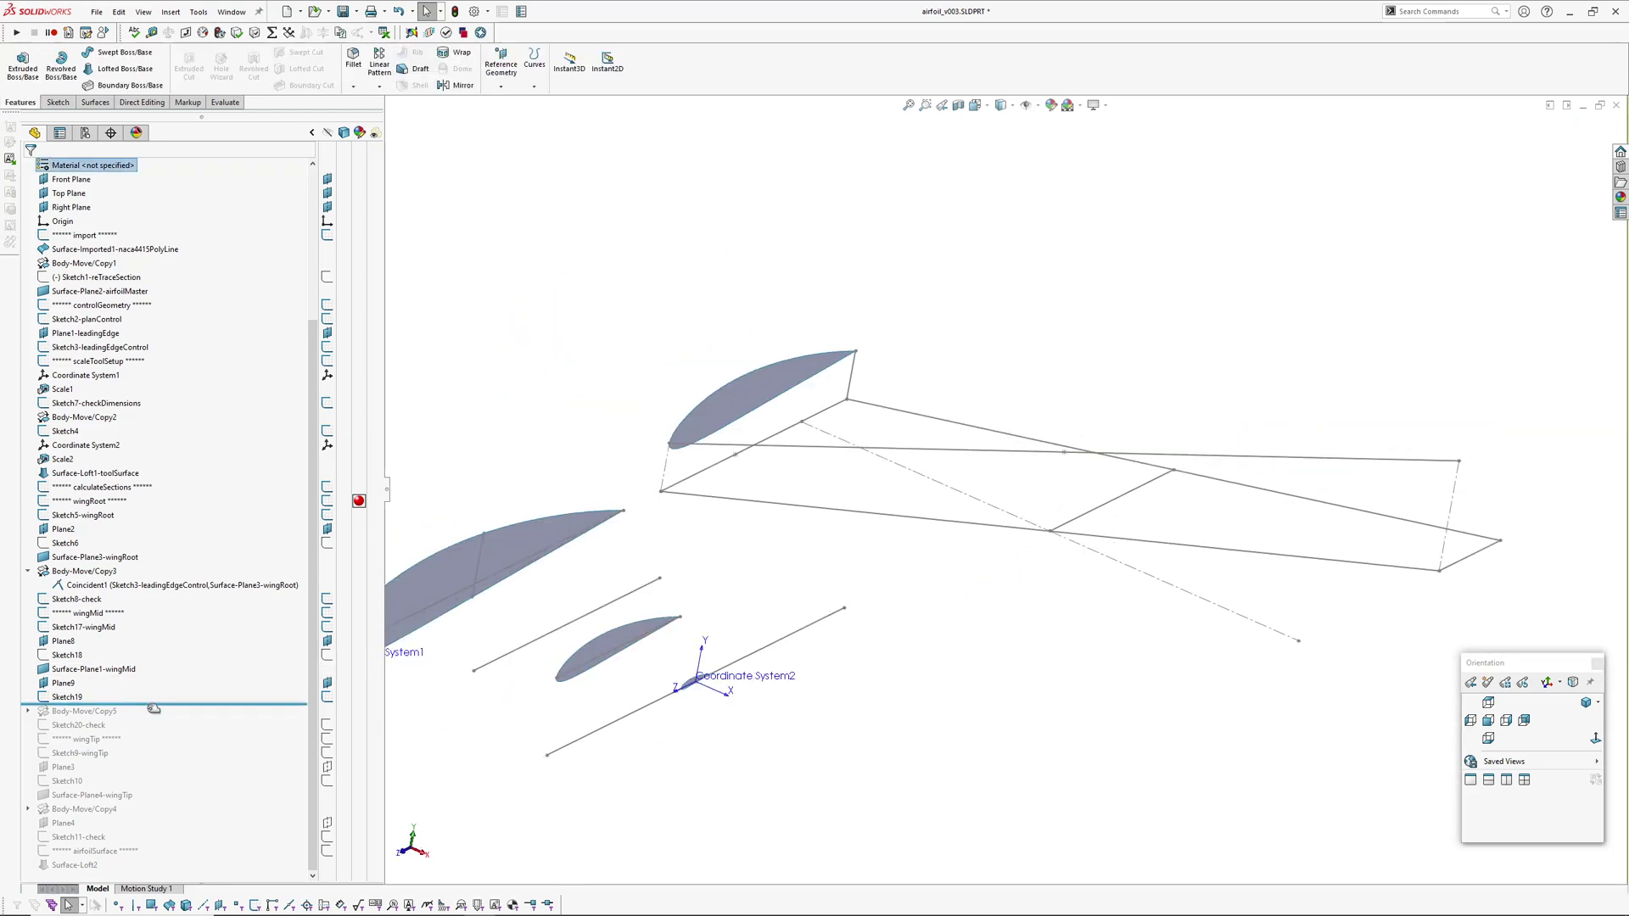
# Roll the history forward to include Body-Move/Copy5 and Sketch20-check, and inspect the check line at the wing mid trailing edge
pyautogui.moveTo(1018, 461)
pyautogui.mouseDown(button='middle')
pyautogui.moveTo(894, 407)
pyautogui.moveTo(931, 429)
pyautogui.moveTo(955, 485)
pyautogui.mouseUp(button='middle')
pyautogui.moveTo(159, 718); pyautogui.dragTo(153, 731)
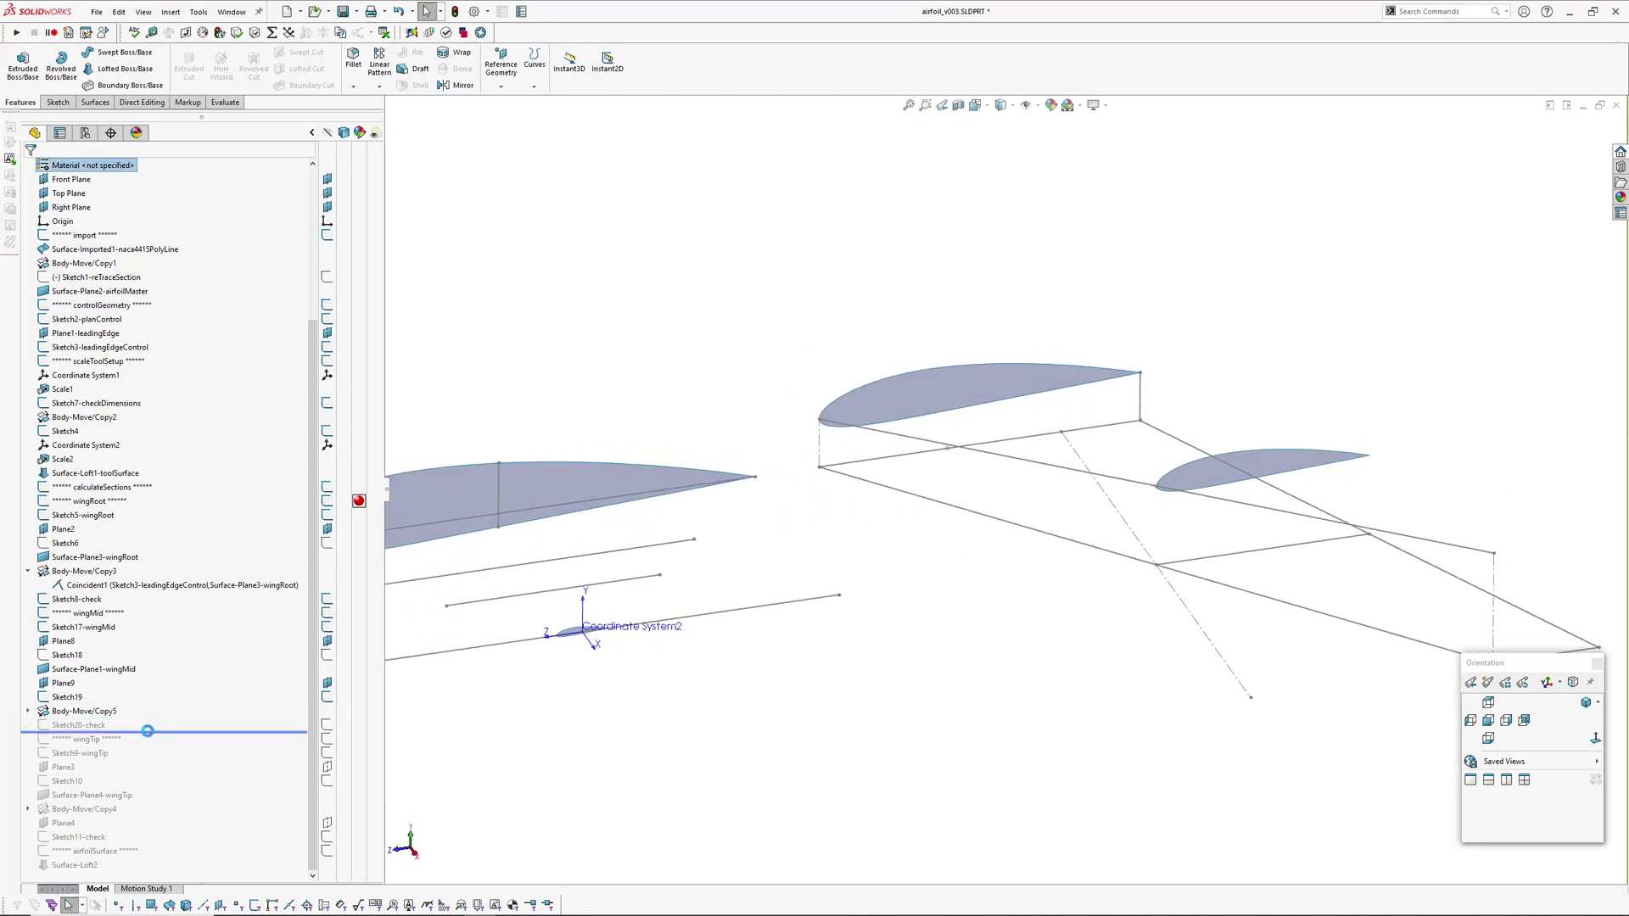
pyautogui.click(80, 725)
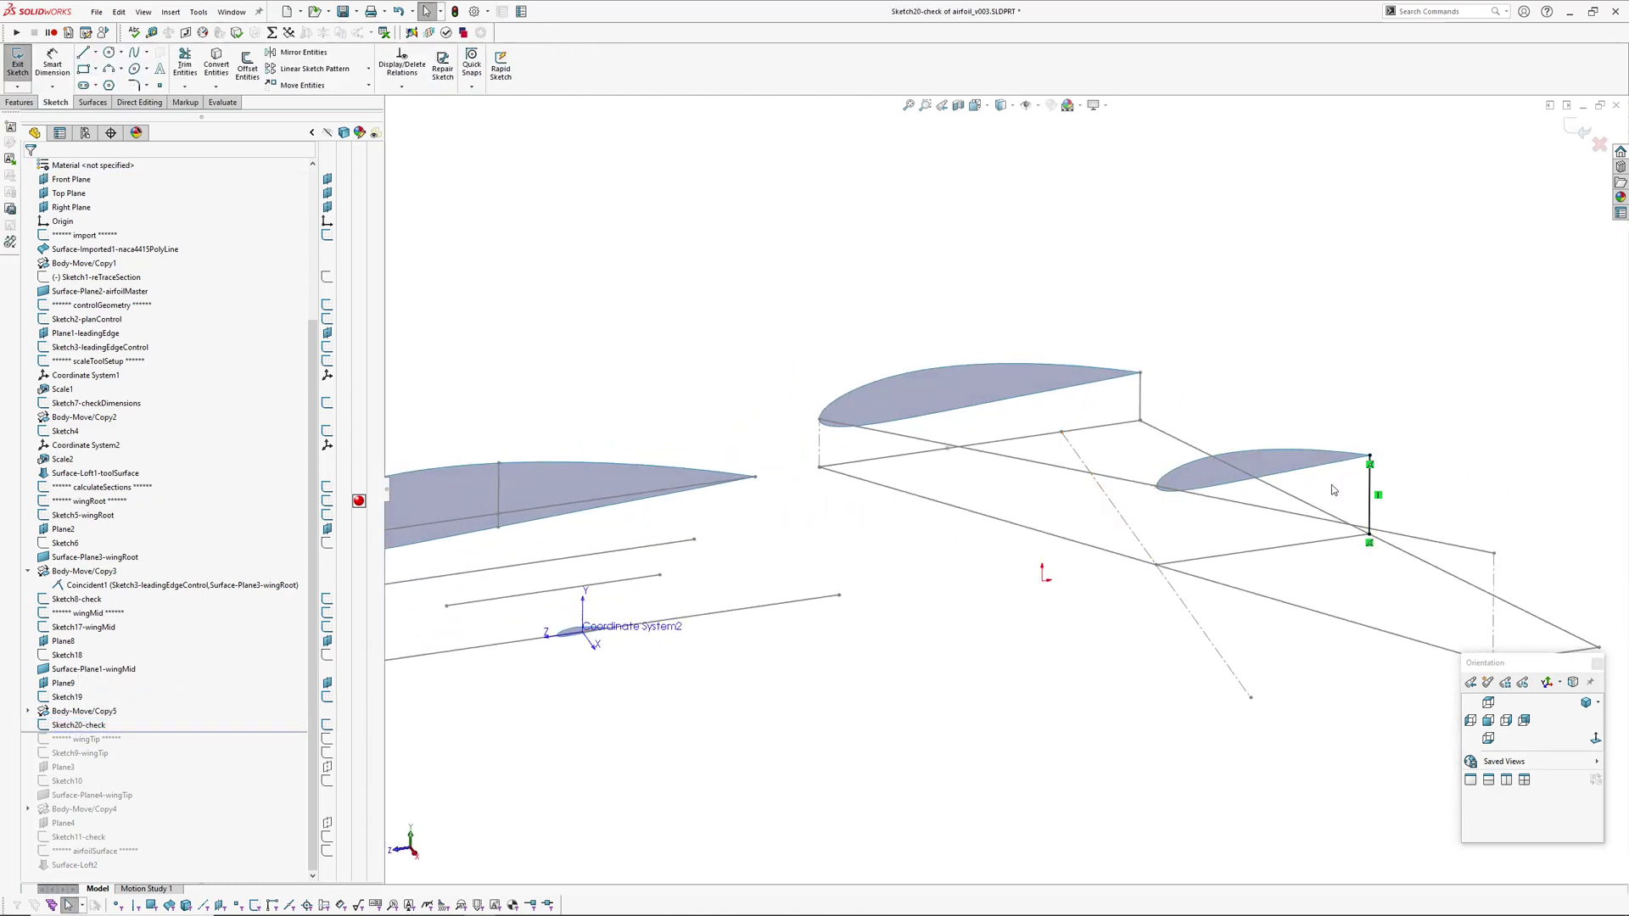
pyautogui.scroll(-4, 1330, 491)
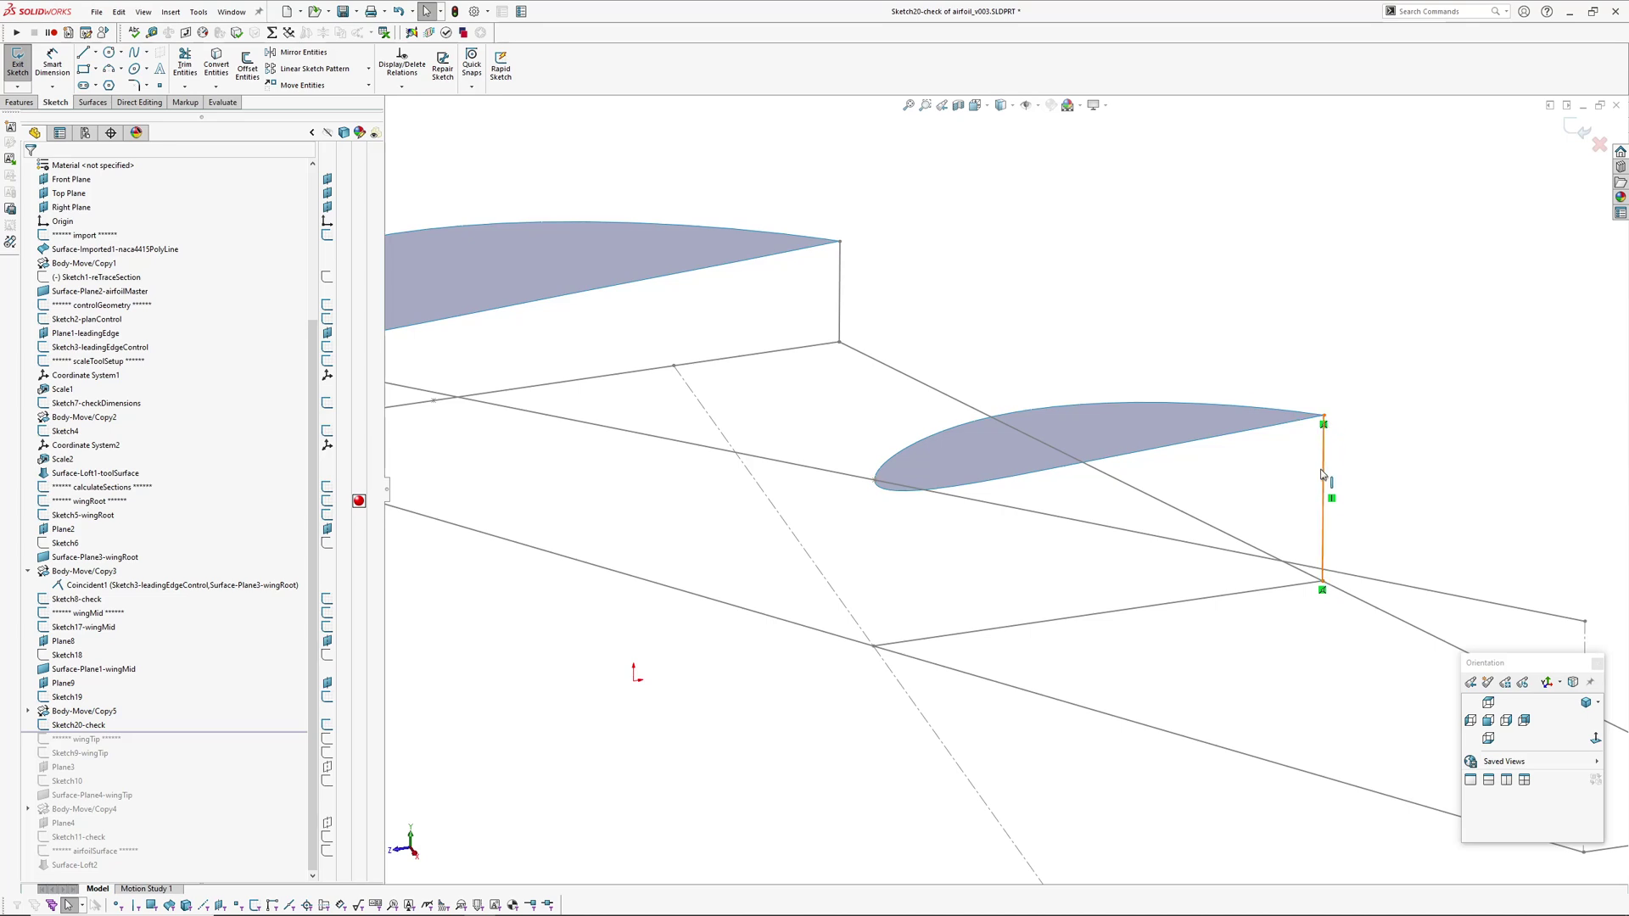
pyautogui.press('z')
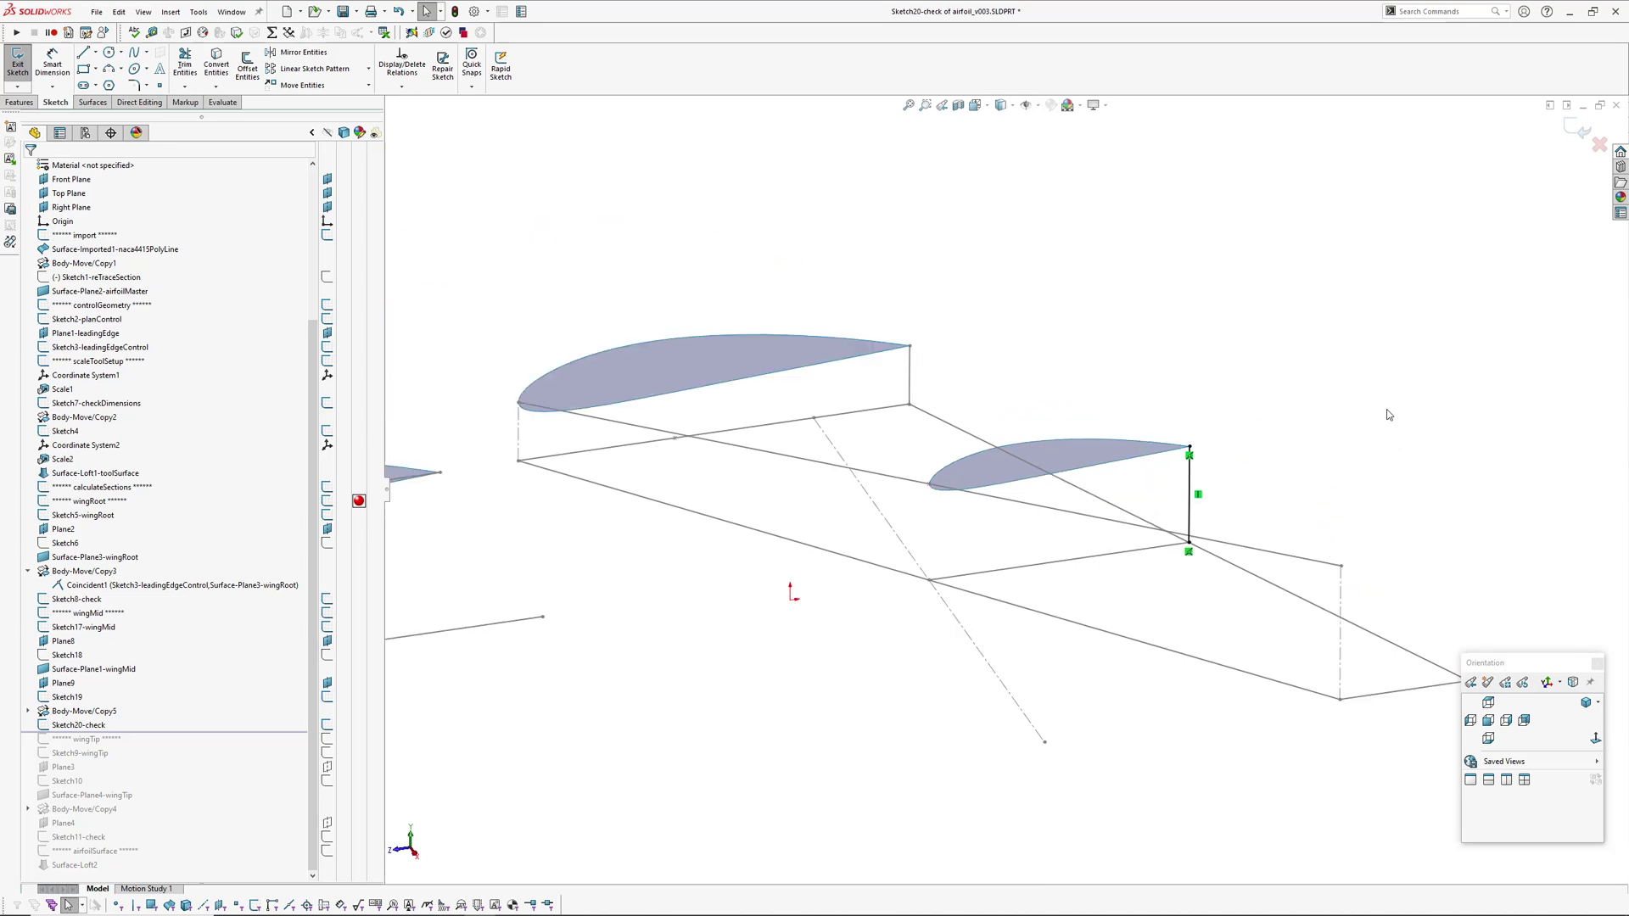
pyautogui.click(1574, 130)
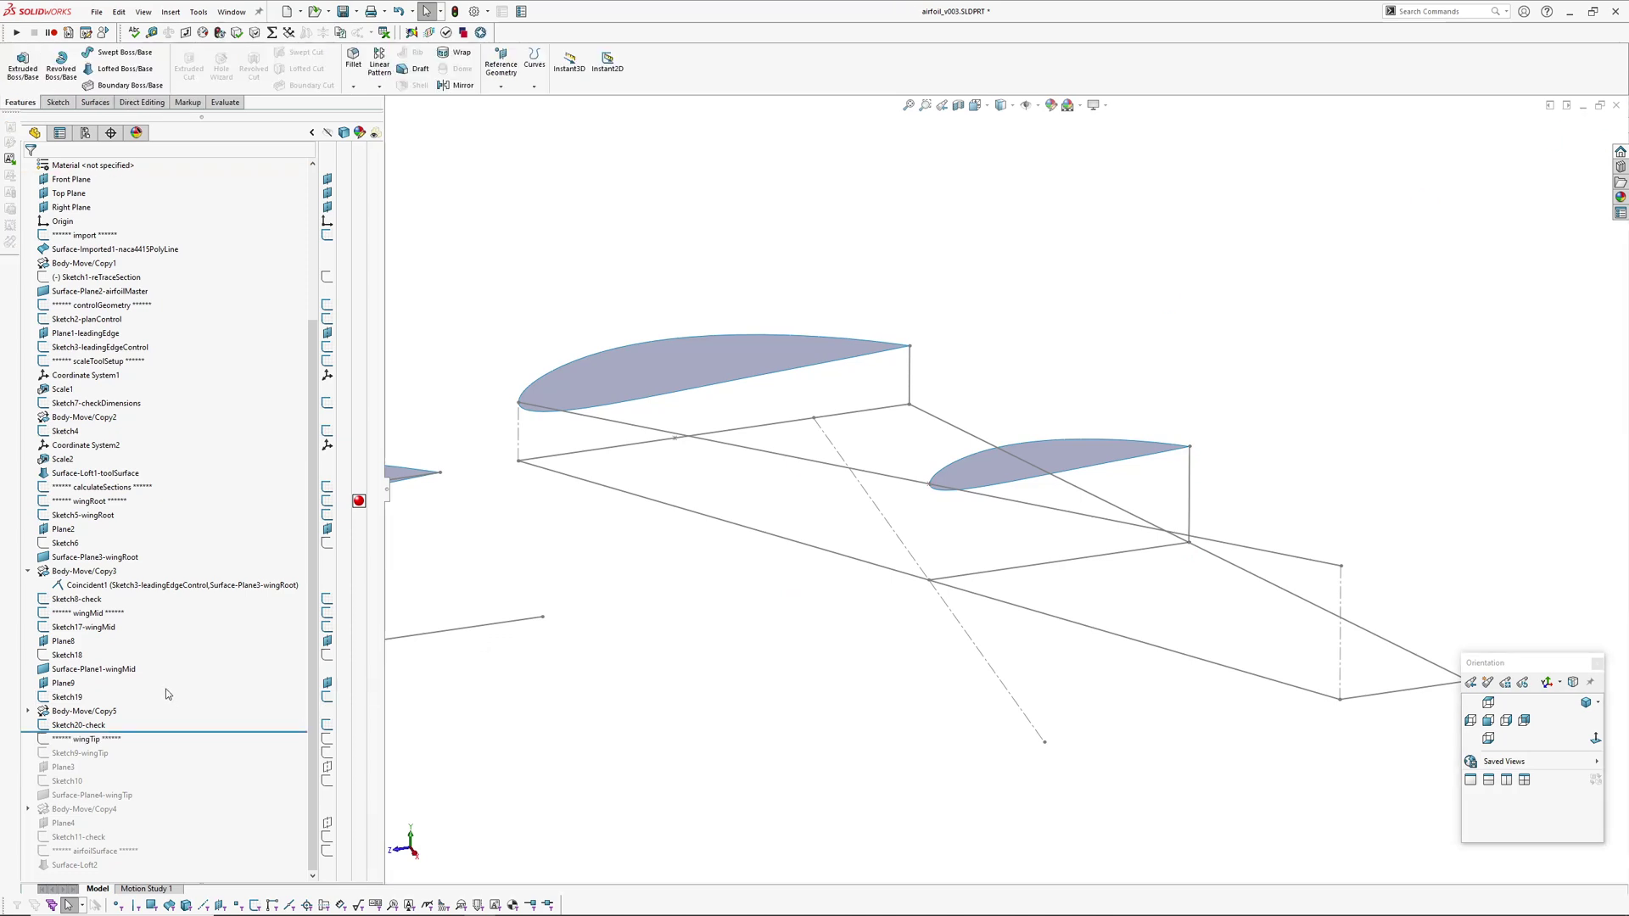
# Roll the history forward to include Sketch9-wingTip and show the Surface-Loft1-toolSurface body
pyautogui.moveTo(157, 731); pyautogui.dragTo(156, 760)
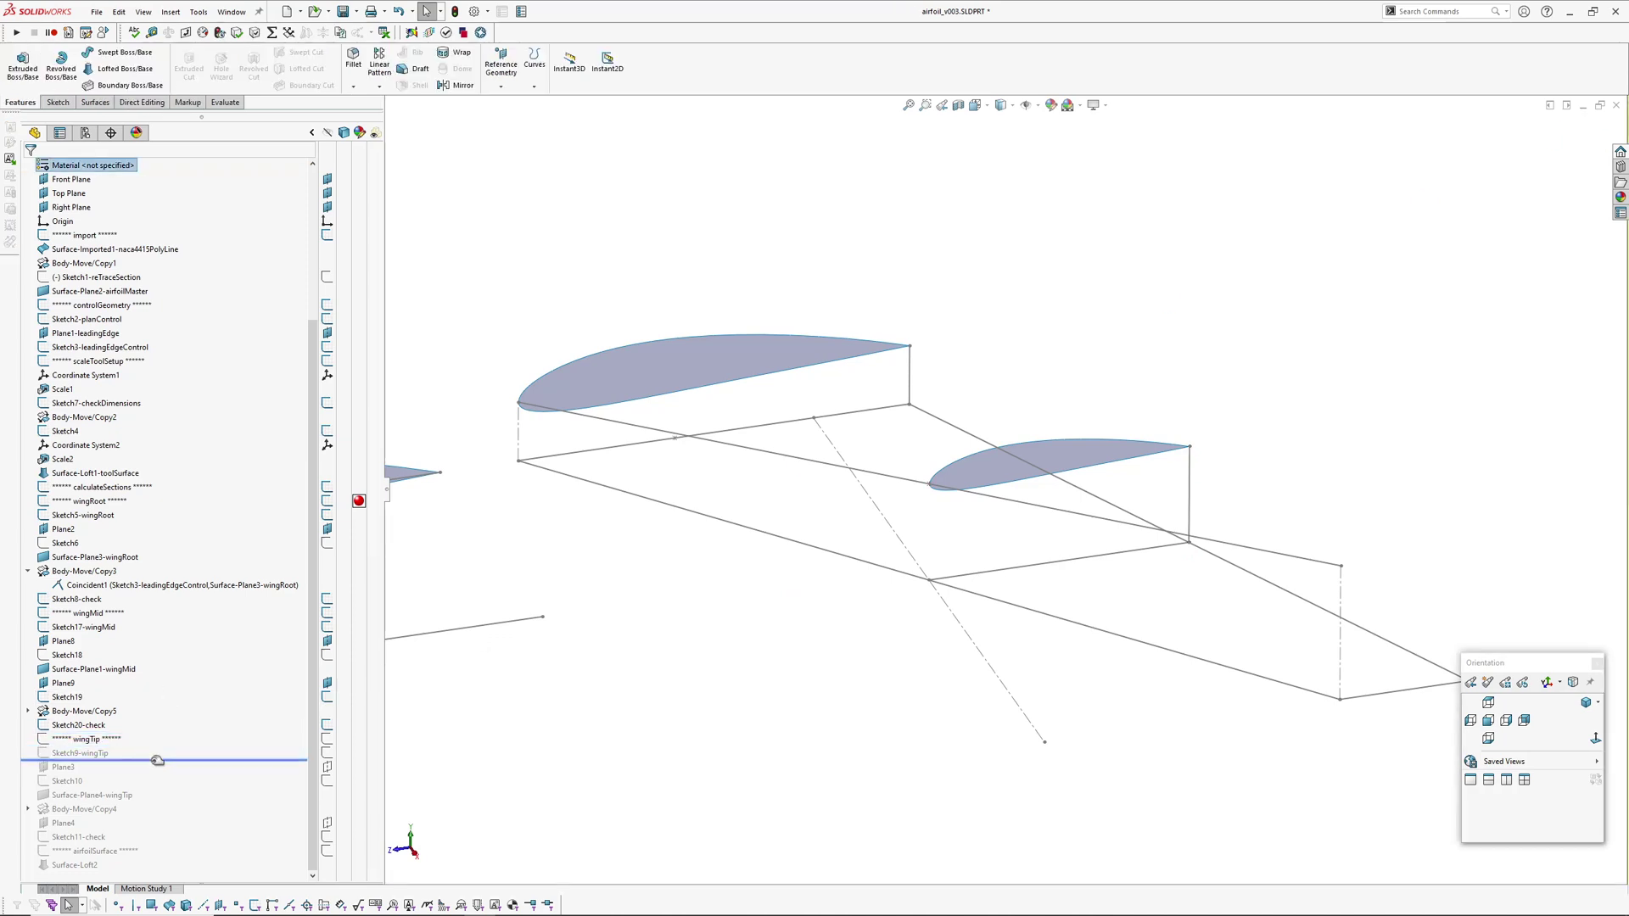
pyautogui.scroll(1, 793, 601)
pyautogui.scroll(3, 792, 597)
pyautogui.moveTo(738, 552); pyautogui.dragTo(575, 594, button='middle')
pyautogui.scroll(4, 267, 420)
pyautogui.scroll(1, 268, 421)
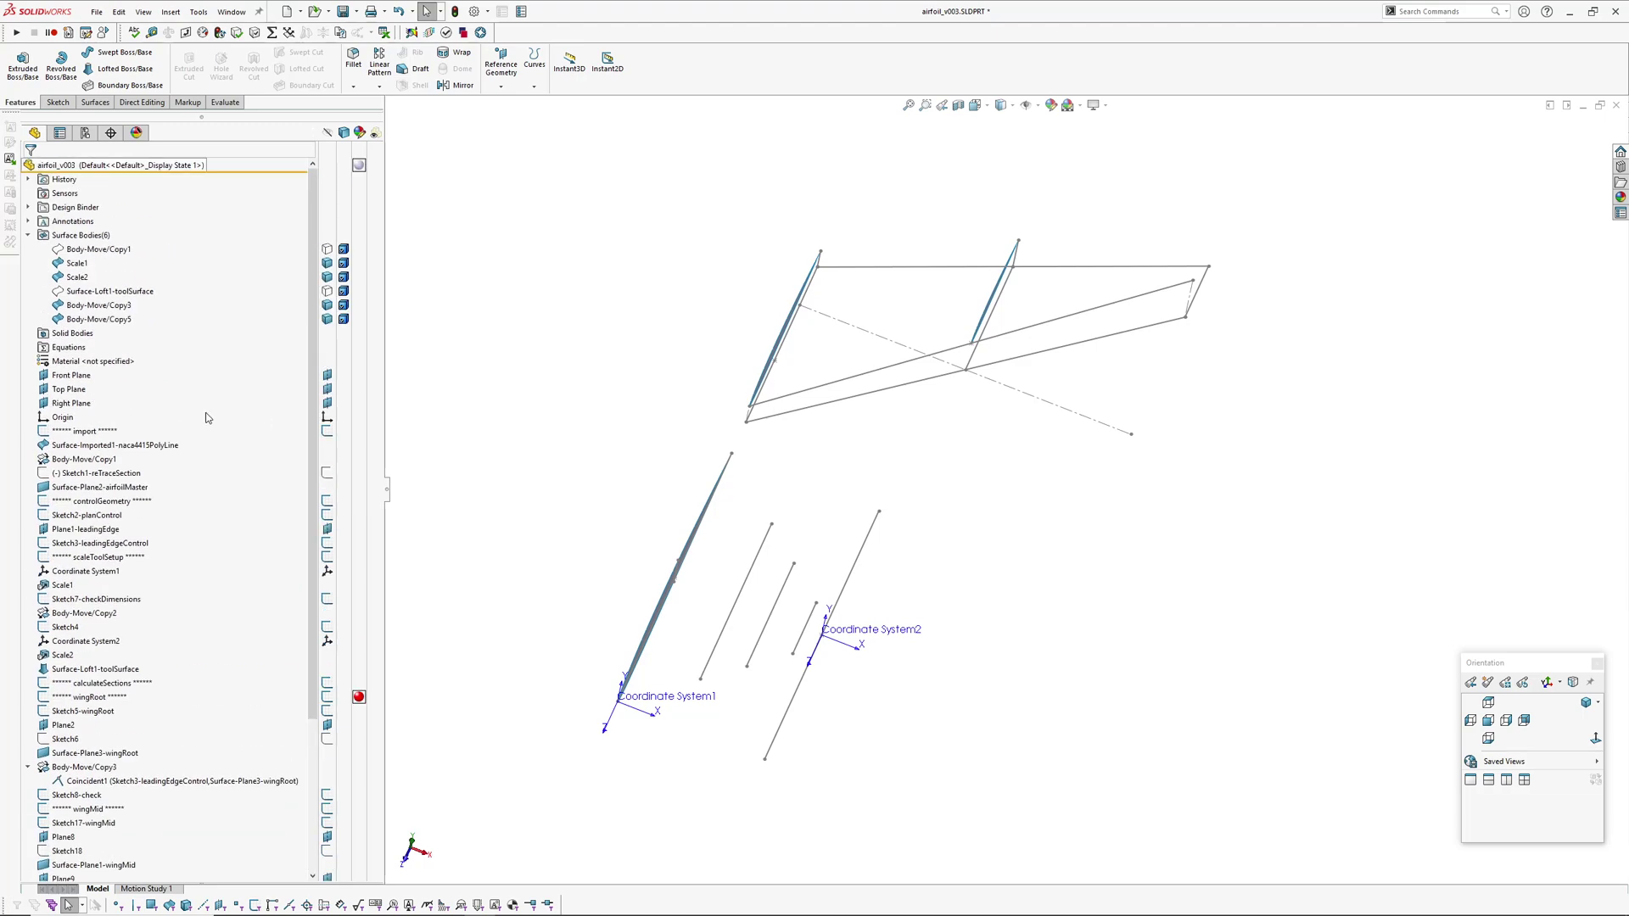
pyautogui.click(86, 291)
pyautogui.click(96, 269)
pyautogui.scroll(-4, 848, 549)
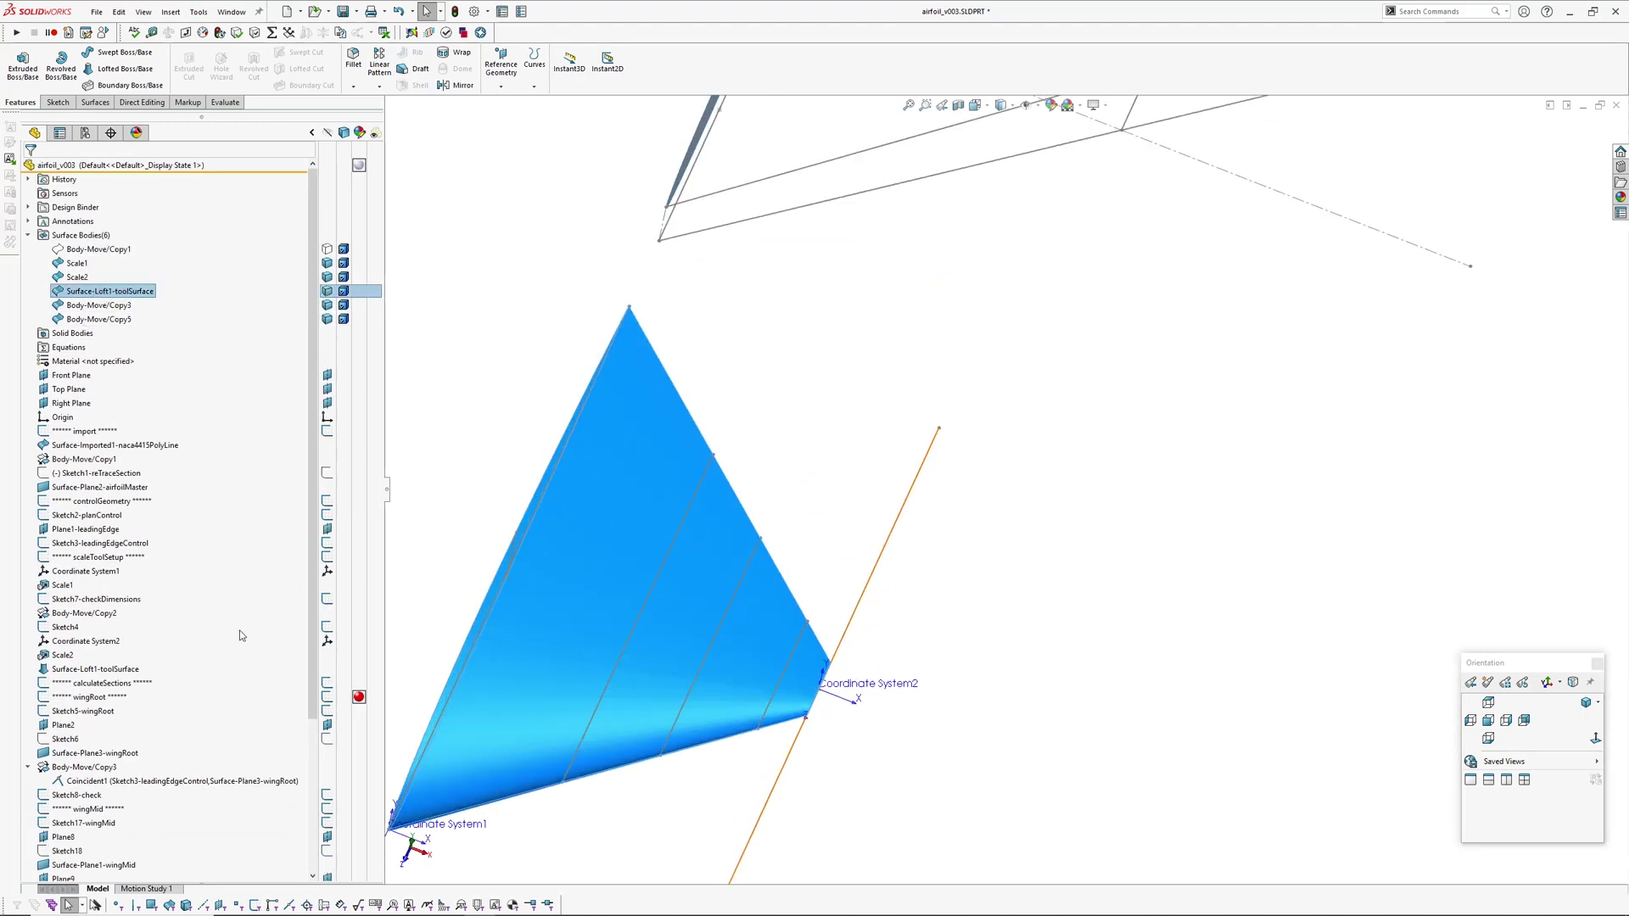
pyautogui.scroll(-5, 169, 644)
# Open Sketch9-wingTip for editing, compare its driving dimension with the tip chord in Sketch2-planControl, and exit the sketch
pyautogui.click(80, 752)
pyautogui.moveTo(829, 638)
pyautogui.mouseDown(button='middle')
pyautogui.moveTo(809, 557)
pyautogui.moveTo(730, 542)
pyautogui.moveTo(796, 725)
pyautogui.moveTo(815, 679)
pyautogui.mouseUp(button='middle')
pyautogui.click(61, 739)
pyautogui.click(65, 752)
pyautogui.click(73, 713)
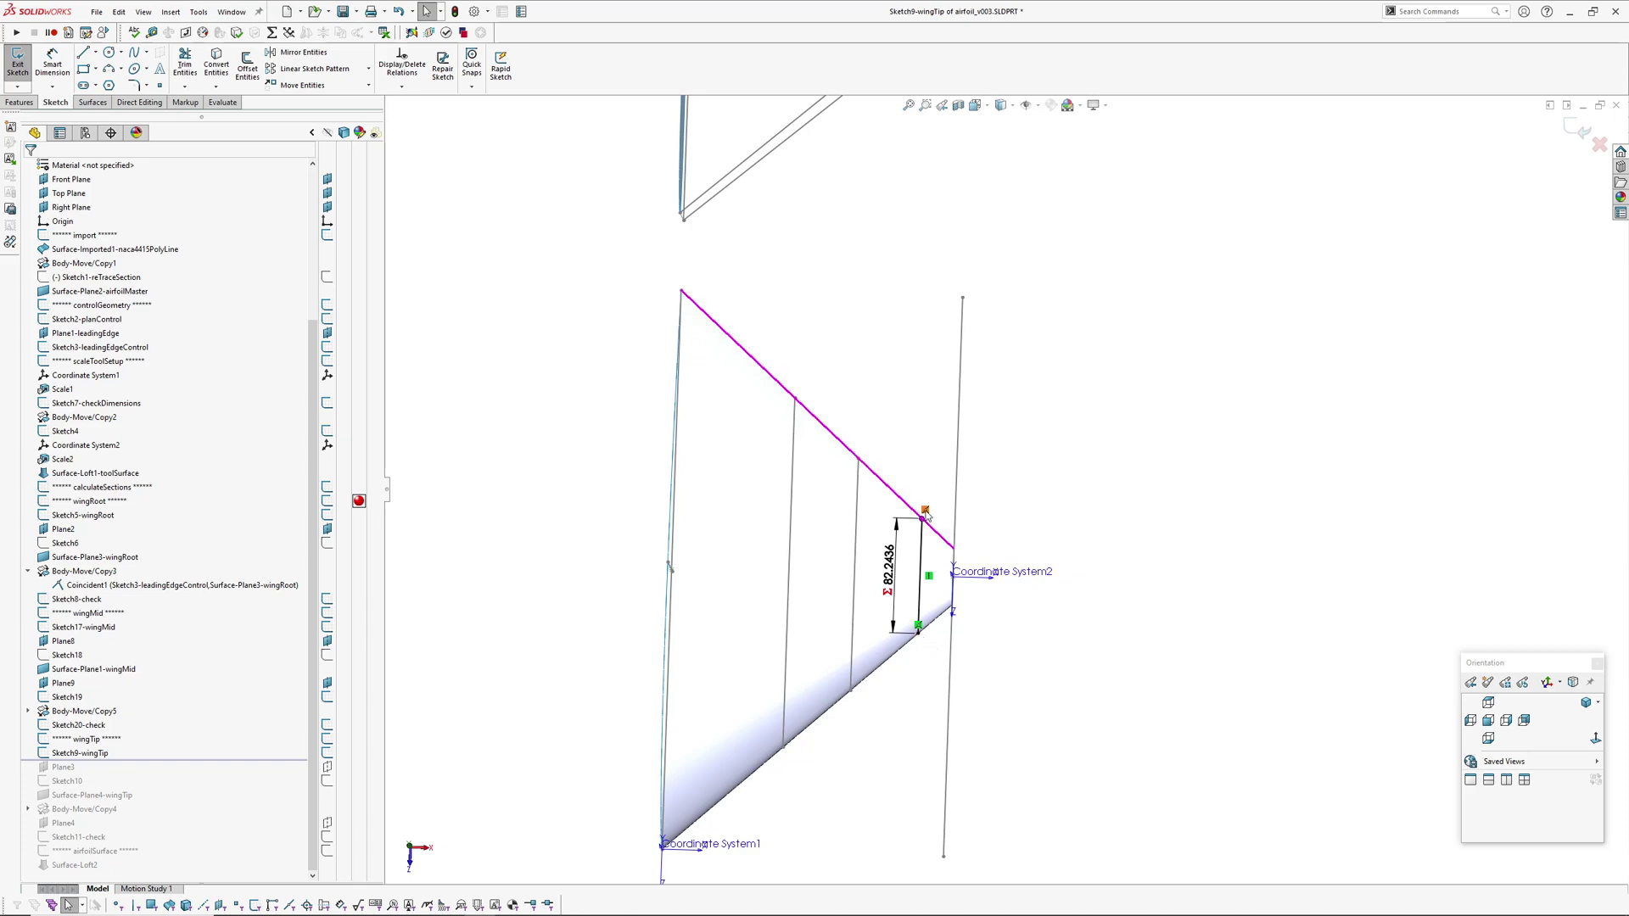
pyautogui.moveTo(921, 638)
pyautogui.mouseDown(button='middle')
pyautogui.moveTo(897, 611)
pyautogui.moveTo(904, 626)
pyautogui.moveTo(1047, 411)
pyautogui.moveTo(993, 352)
pyautogui.moveTo(944, 363)
pyautogui.mouseUp(button='middle')
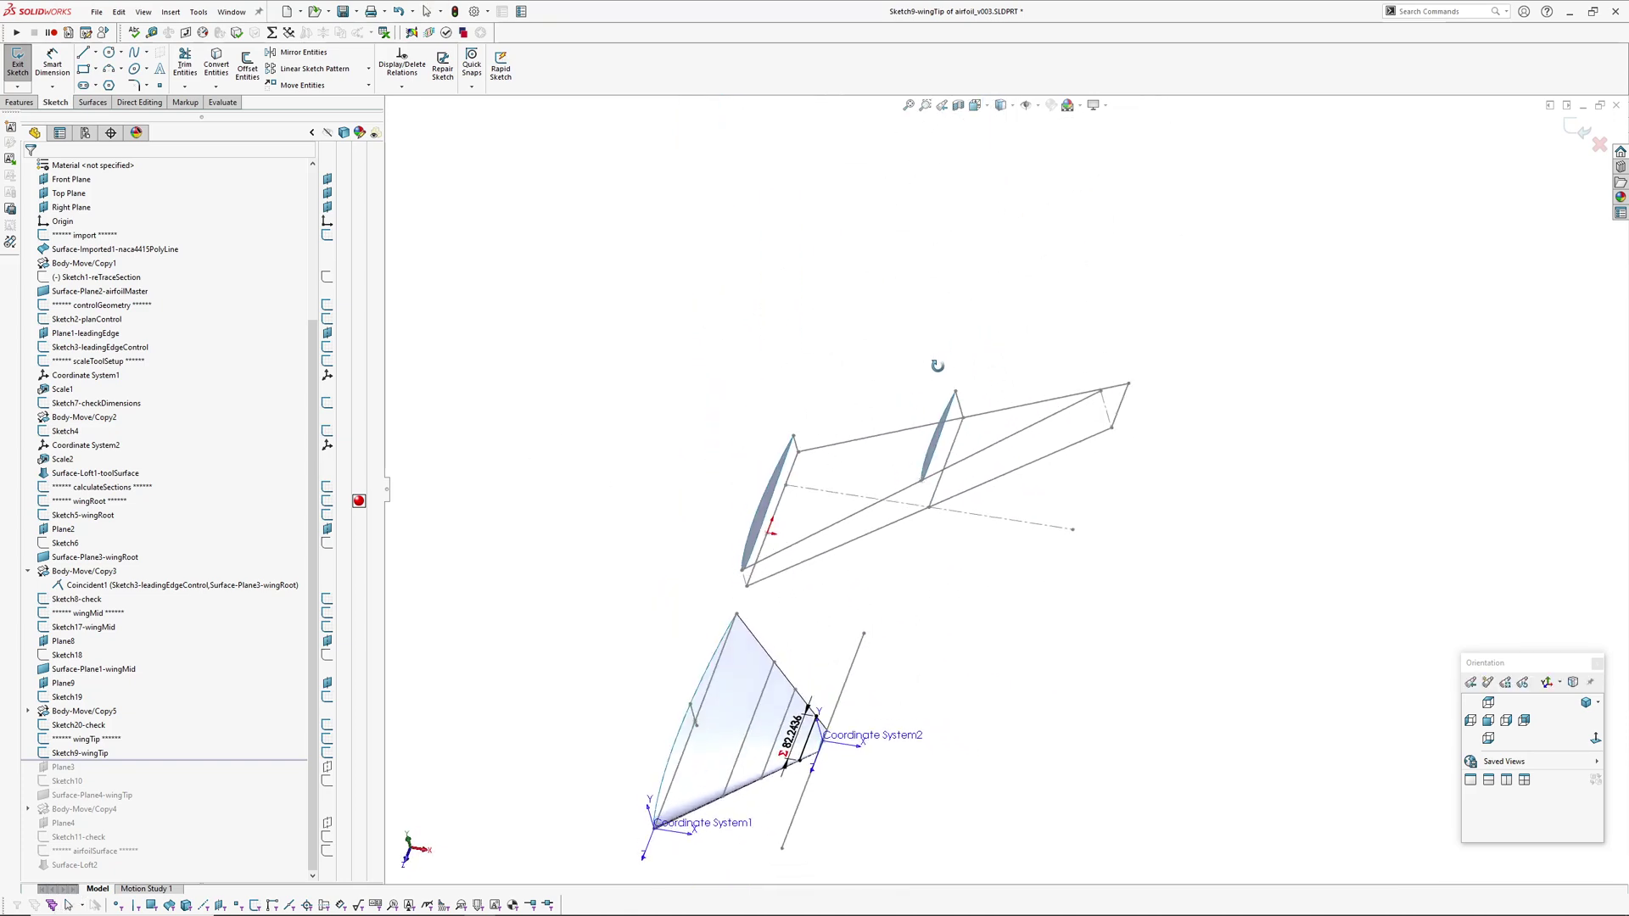
pyautogui.scroll(3, 94, 441)
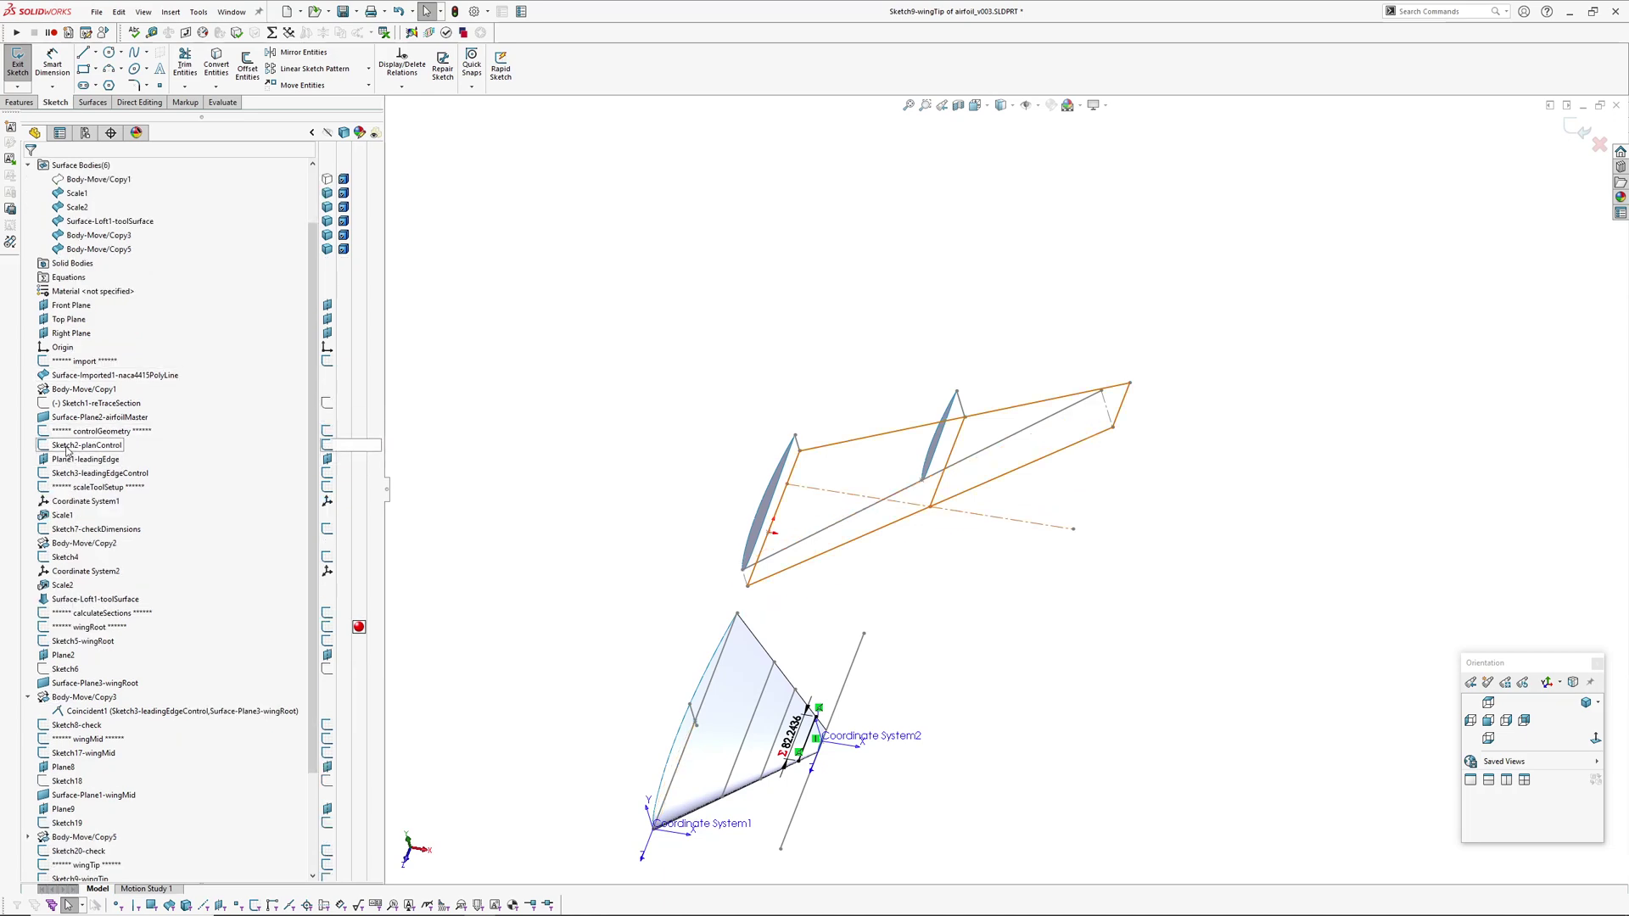
pyautogui.click(66, 445)
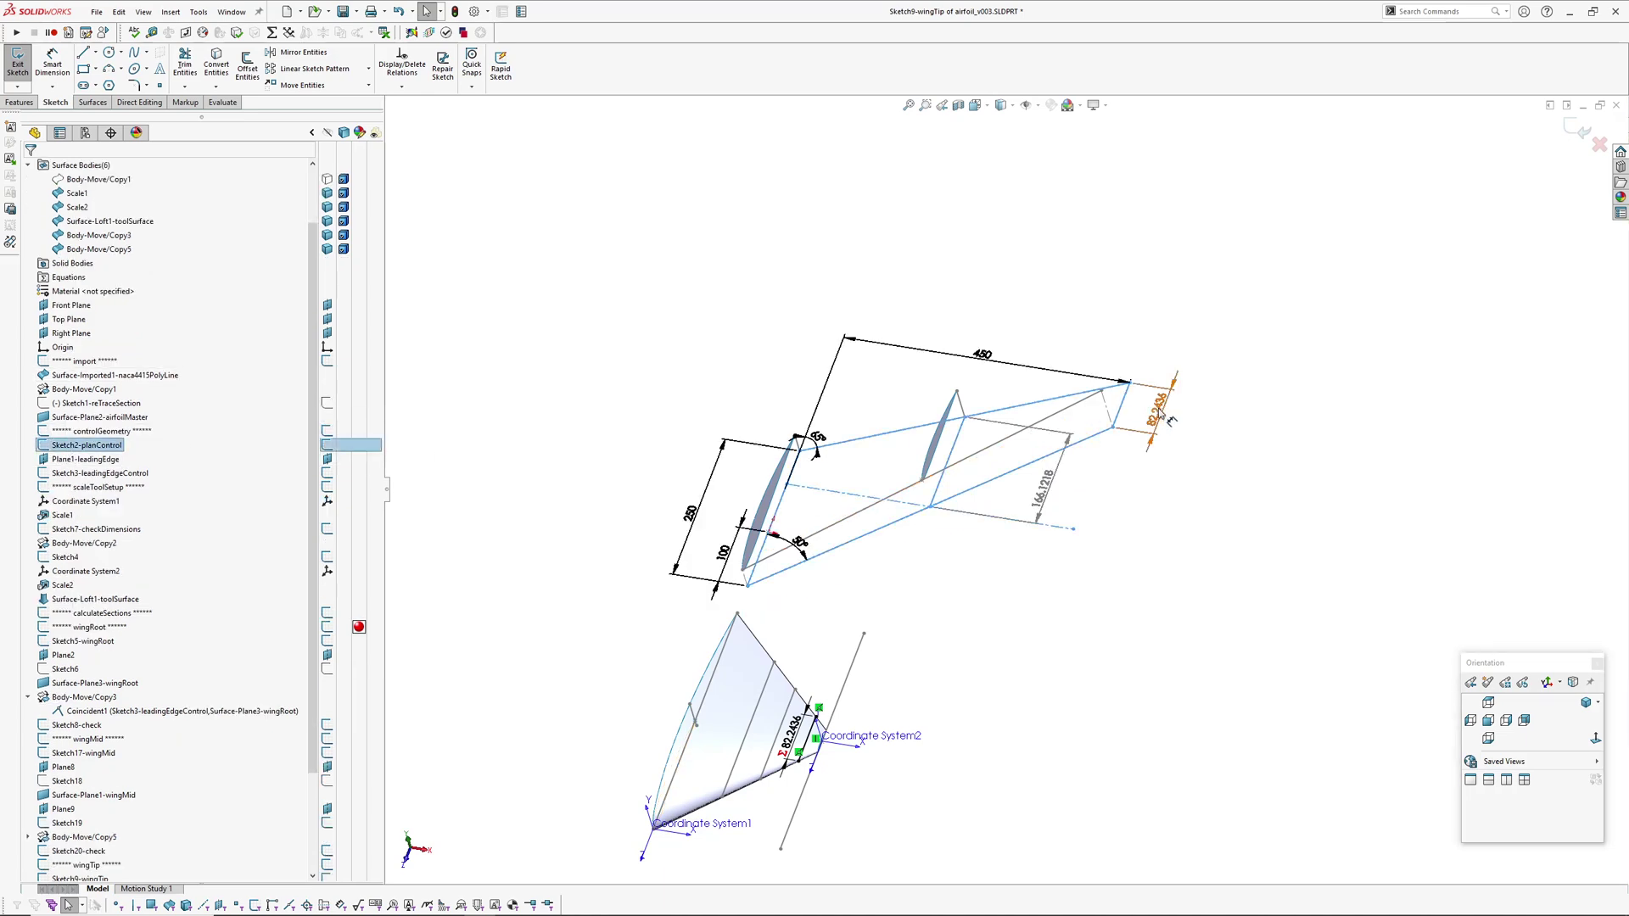
pyautogui.click(1579, 134)
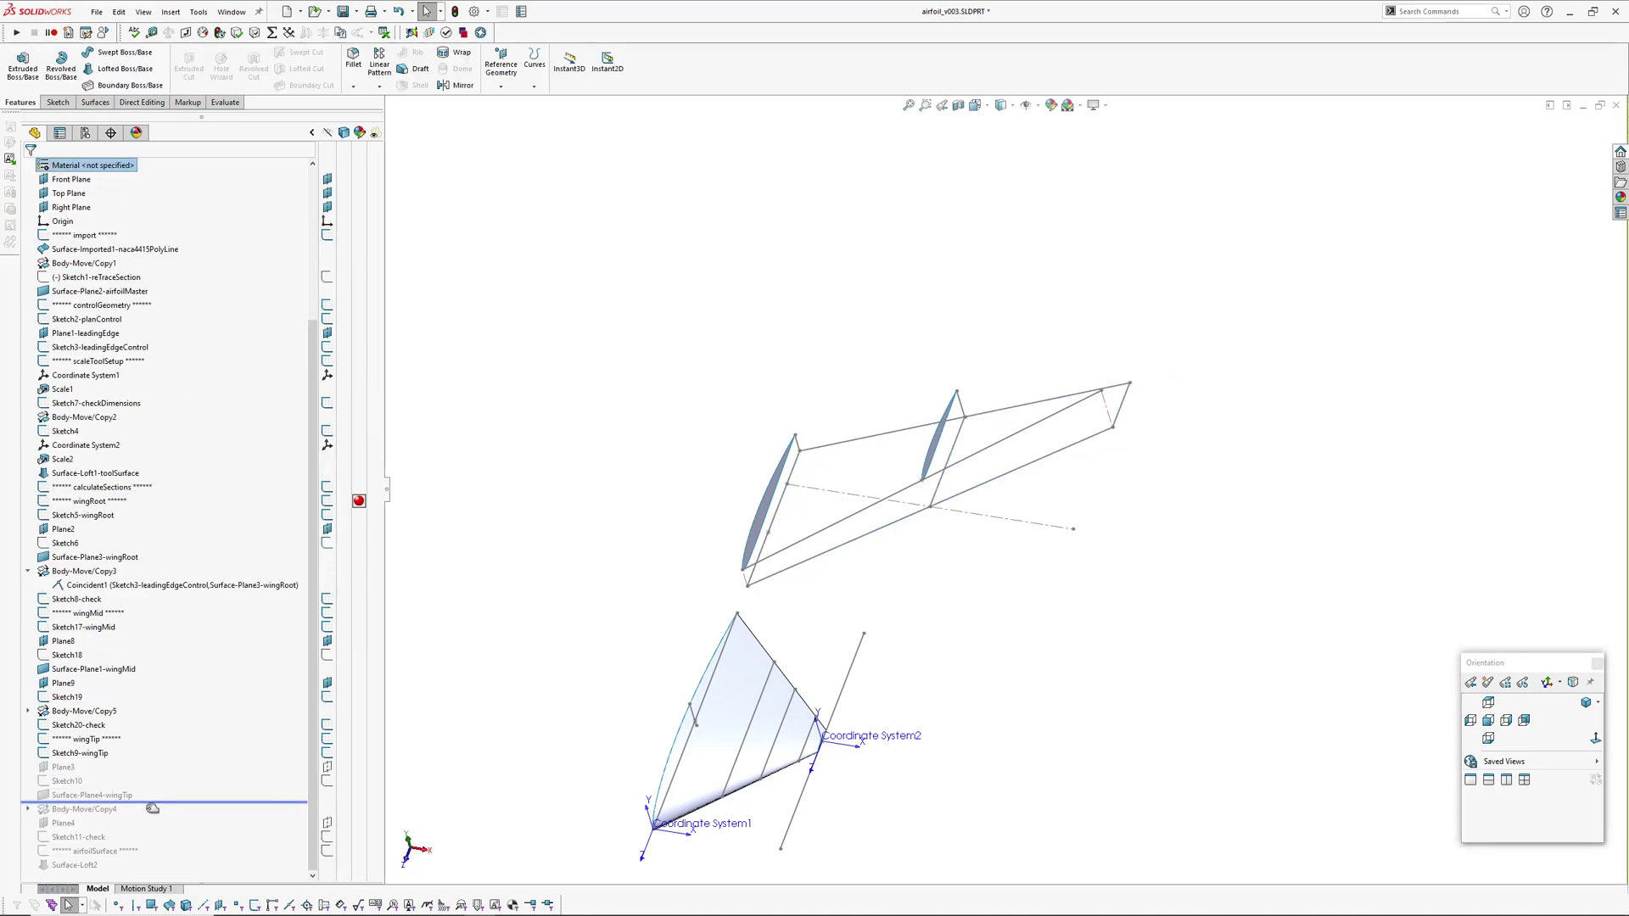
# Roll the history forward through Sketch11-check and inspect the positioned wing tip section
pyautogui.moveTo(152, 805); pyautogui.dragTo(152, 816)
pyautogui.scroll(-3, 1187, 399)
pyautogui.moveTo(1078, 433)
pyautogui.mouseDown(button='middle')
pyautogui.moveTo(1047, 435)
pyautogui.moveTo(970, 342)
pyautogui.moveTo(1146, 363)
pyautogui.moveTo(1075, 461)
pyautogui.mouseUp(button='middle')
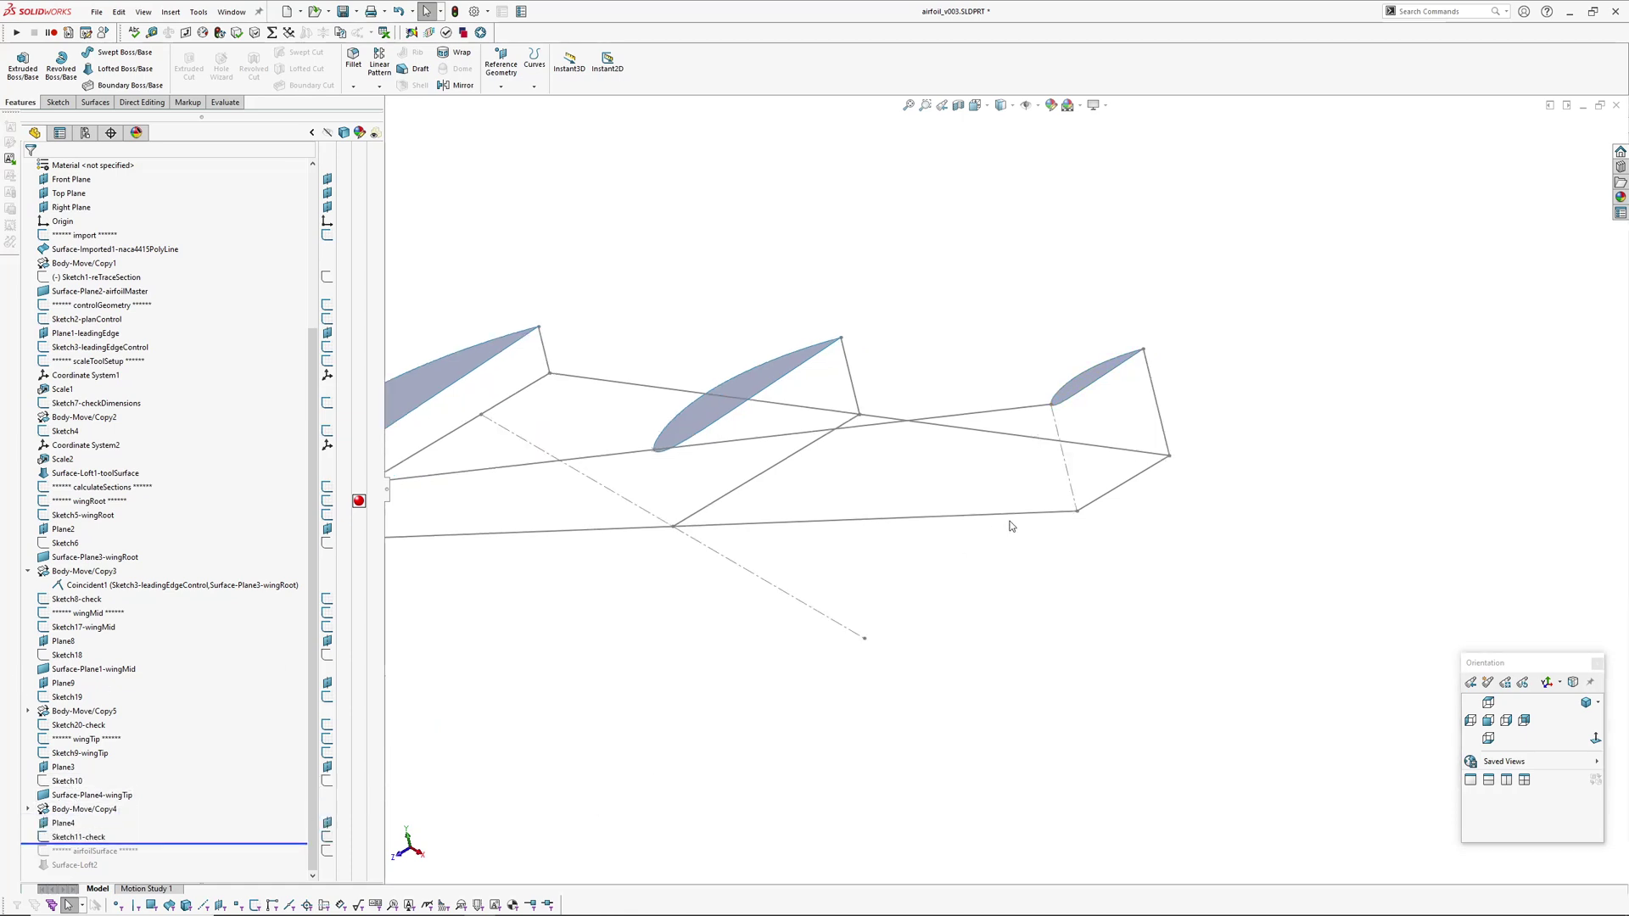
pyautogui.moveTo(1010, 526); pyautogui.dragTo(996, 475, button='middle')
pyautogui.scroll(1, 996, 476)
pyautogui.scroll(1, 485, 721)
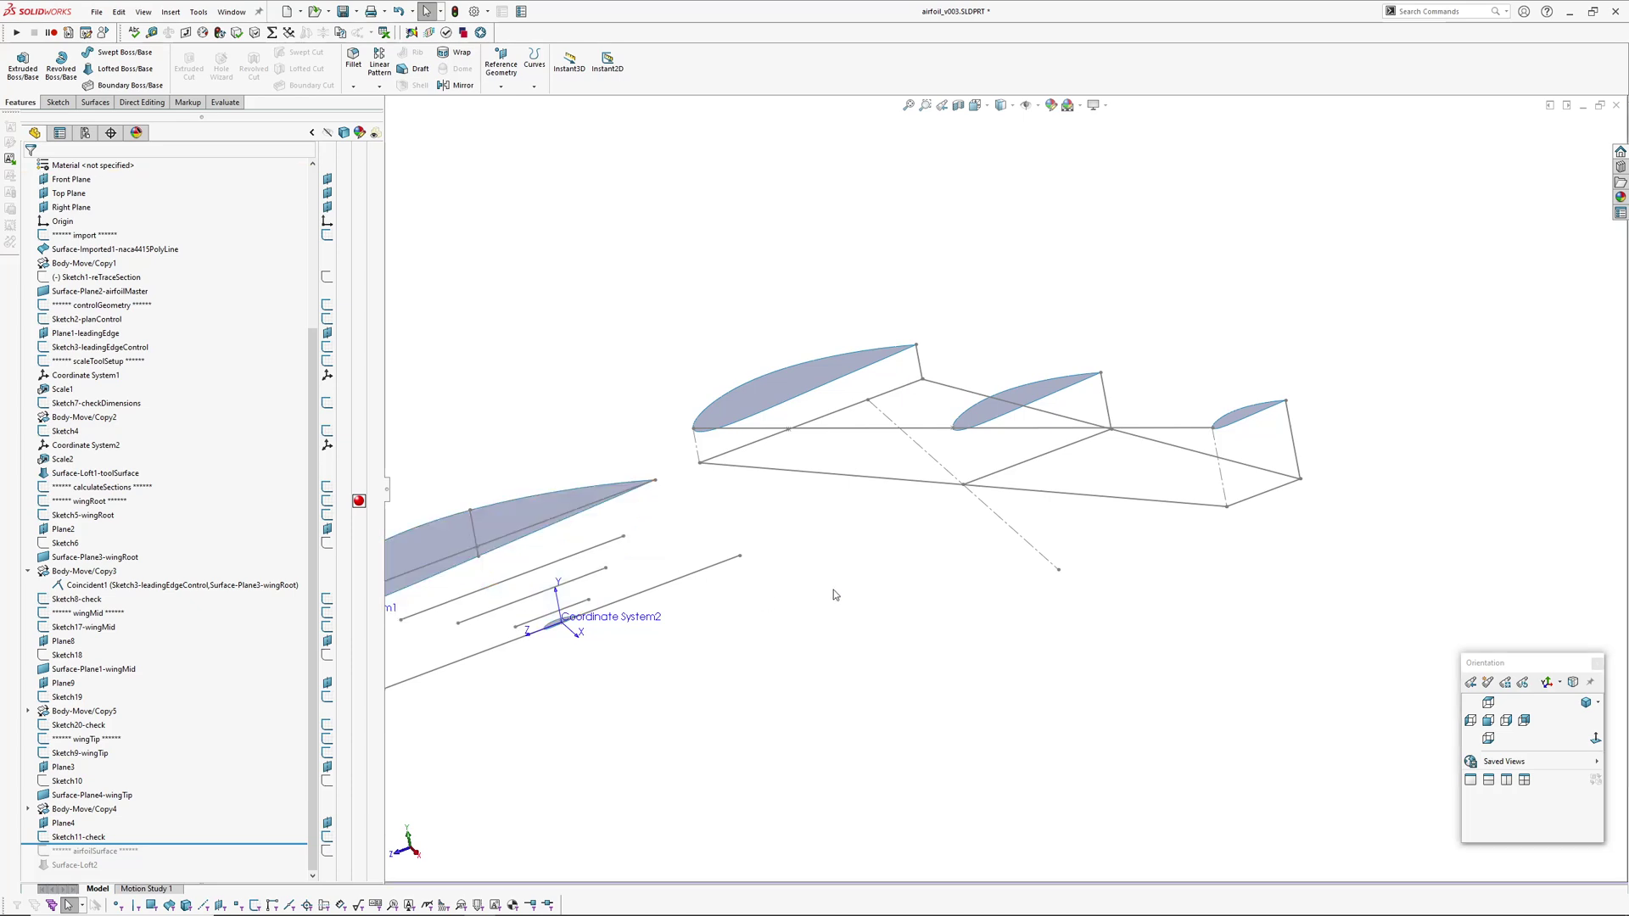
# Hide the large tool airfoil section and roll the history forward to include Surface-Loft2
pyautogui.press('Tab')
pyautogui.scroll(1, 516, 517)
pyautogui.keyDown('ctrl'); pyautogui.moveTo(516, 517); pyautogui.dragTo(569, 451, button='middle'); pyautogui.keyUp('ctrl')
pyautogui.moveTo(155, 844); pyautogui.dragTo(155, 871)
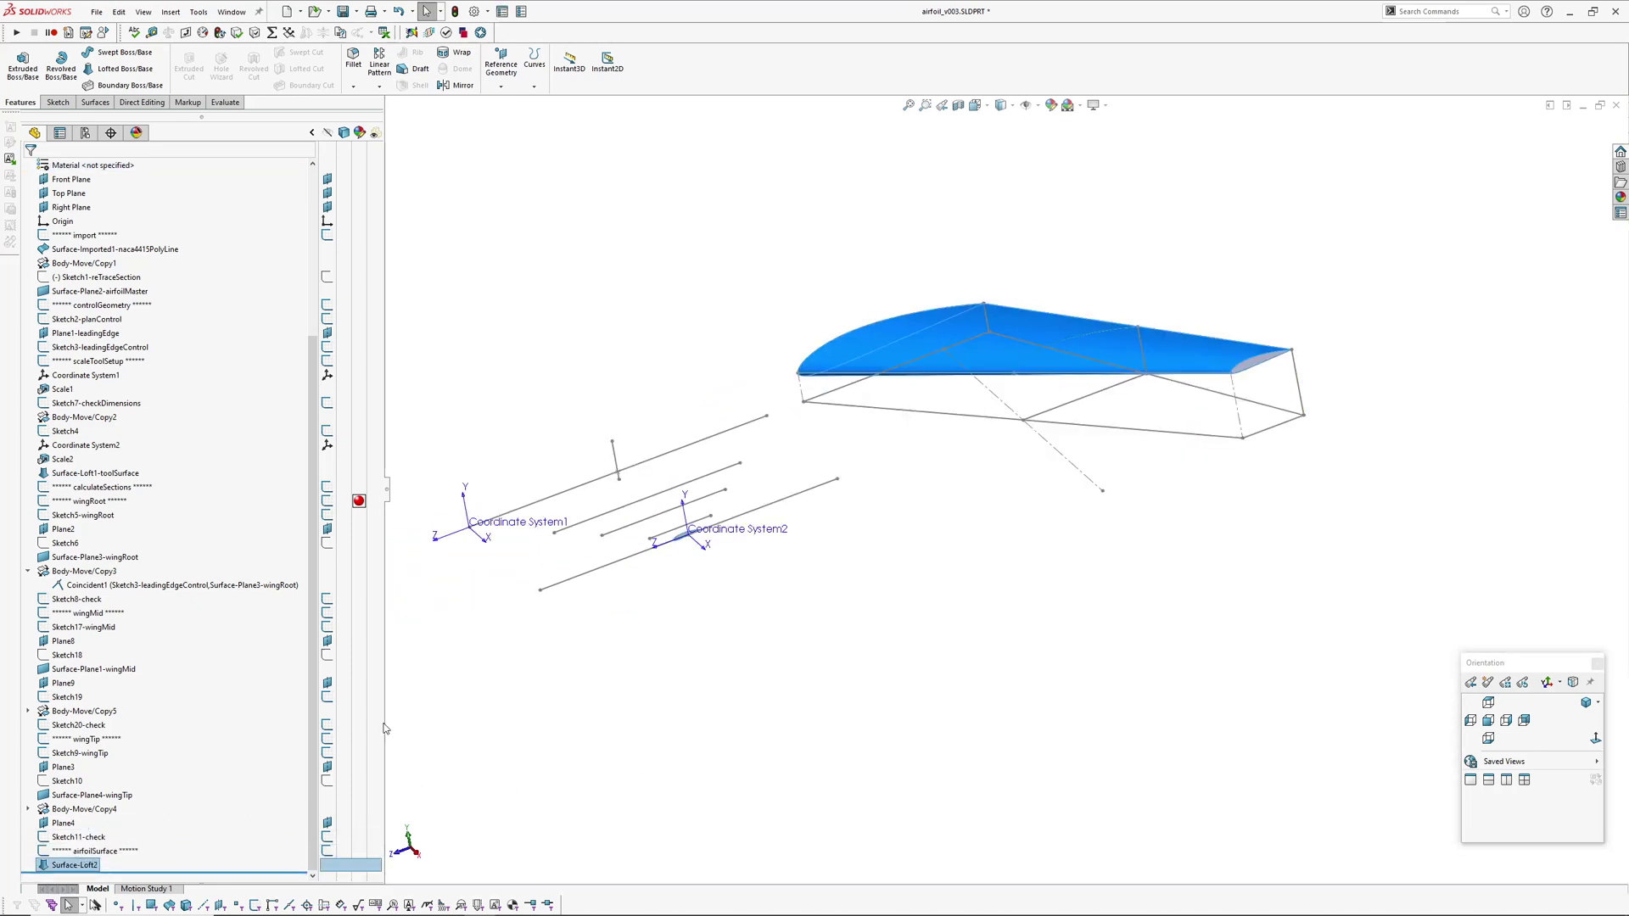
# Open the Surface-Loft2 definition, examine its three surface body profiles and their connector points, and close it
pyautogui.click(188, 802)
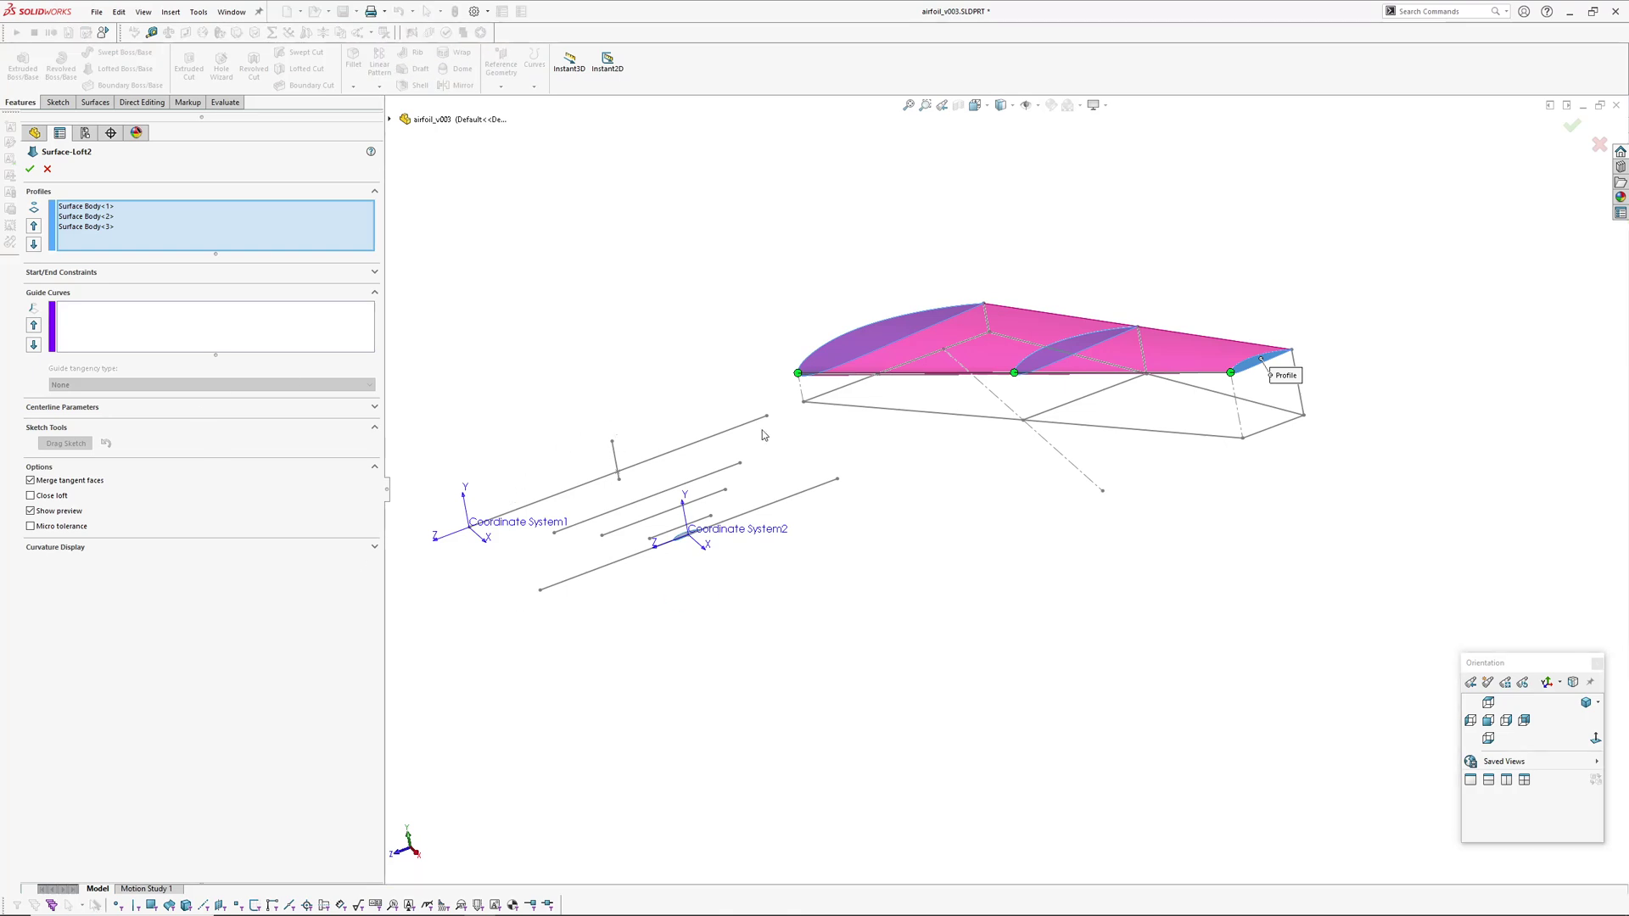
pyautogui.click(89, 207)
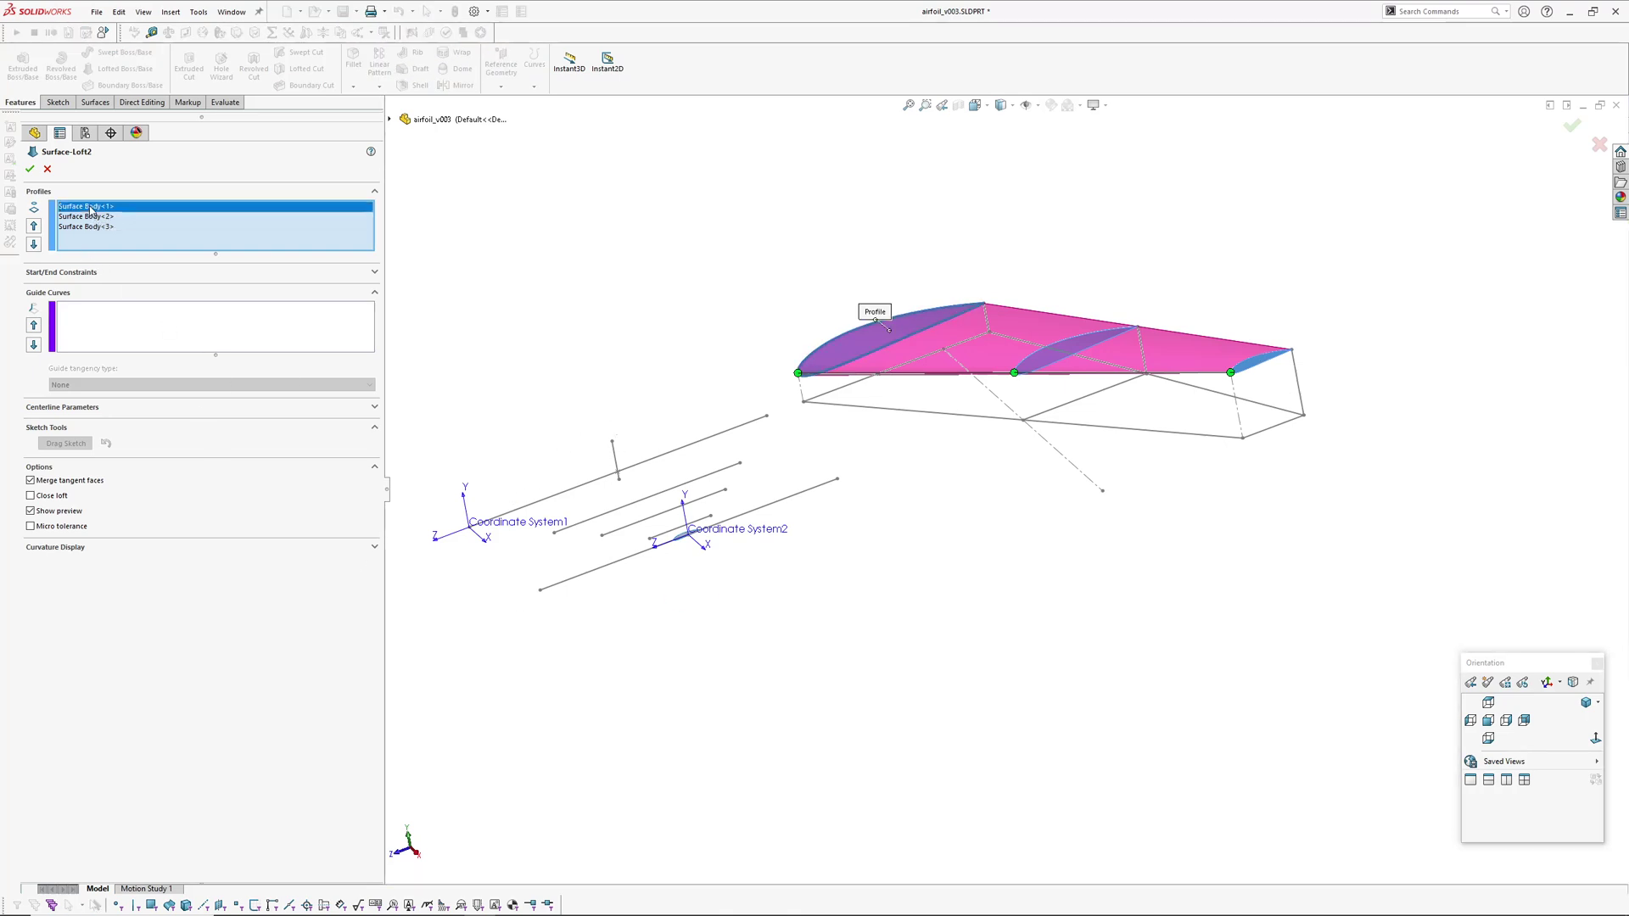
pyautogui.click(88, 217)
pyautogui.click(89, 226)
pyautogui.scroll(-2, 1076, 317)
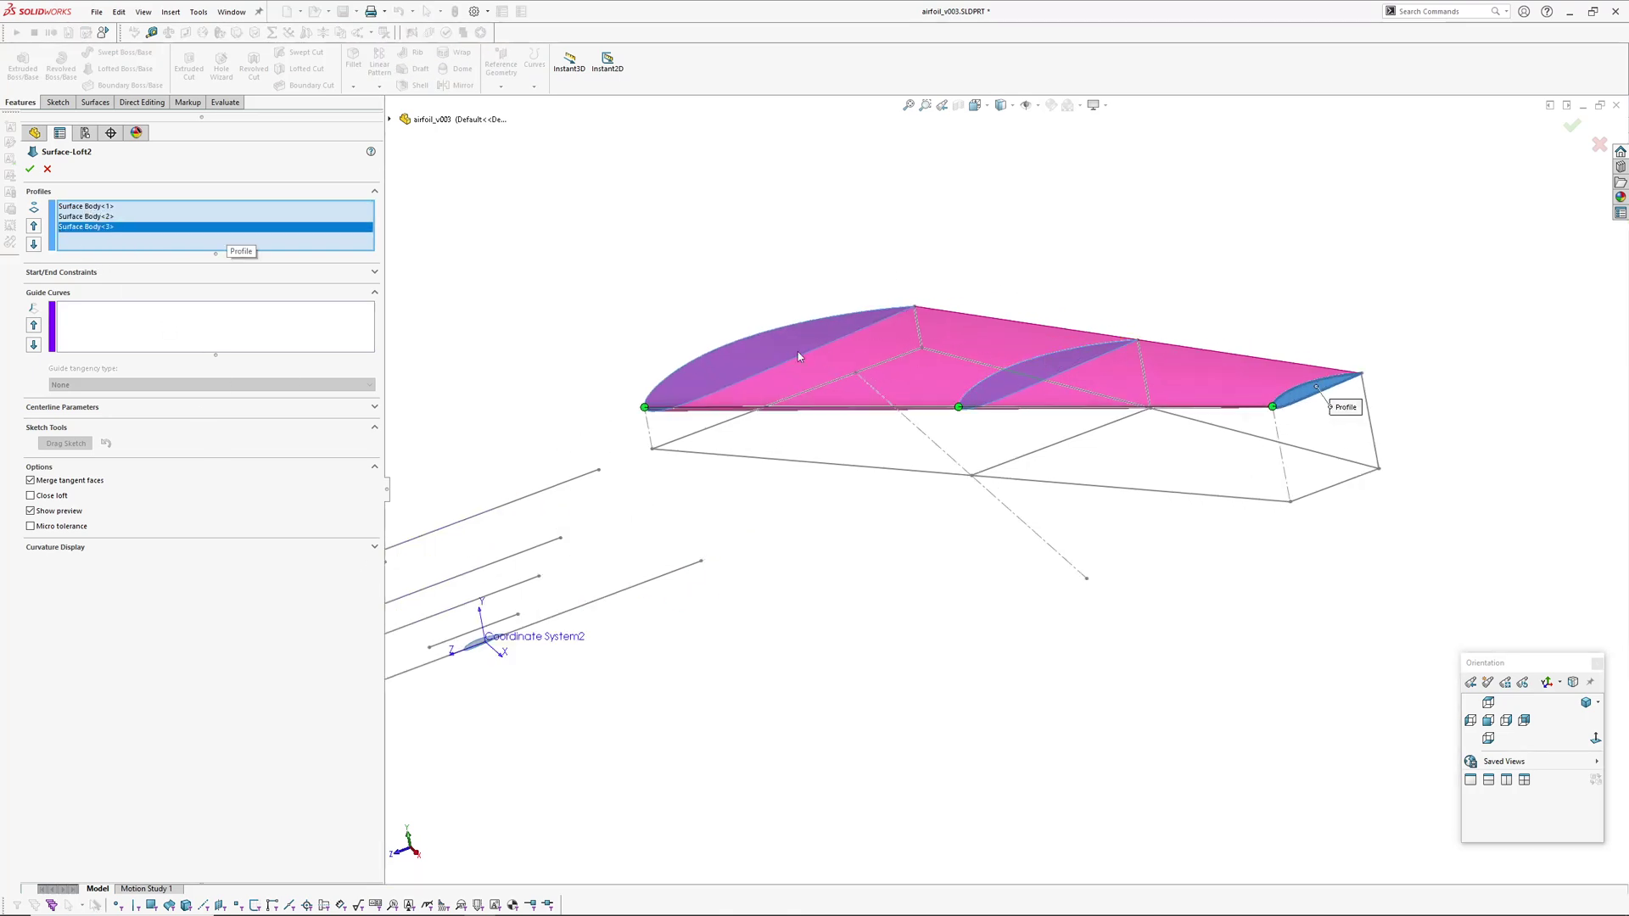
pyautogui.scroll(-3, 560, 428)
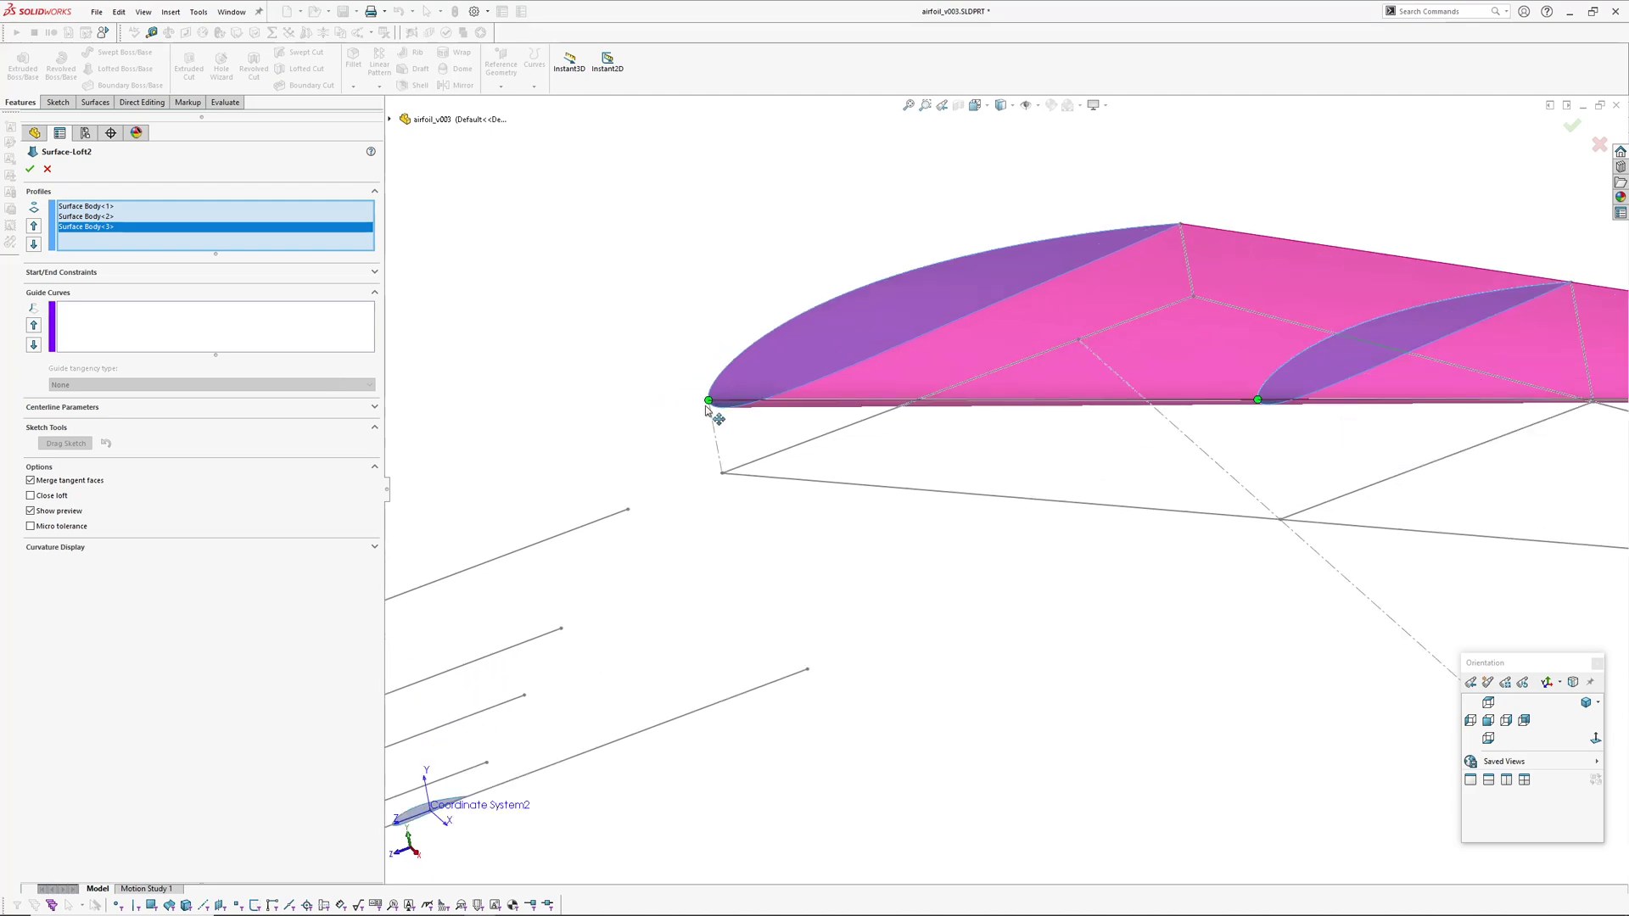
pyautogui.moveTo(708, 401)
pyautogui.mouseDown()
pyautogui.moveTo(734, 362)
pyautogui.moveTo(709, 400)
pyautogui.mouseUp()
pyautogui.scroll(4, 648, 437)
pyautogui.scroll(-6, 1447, 449)
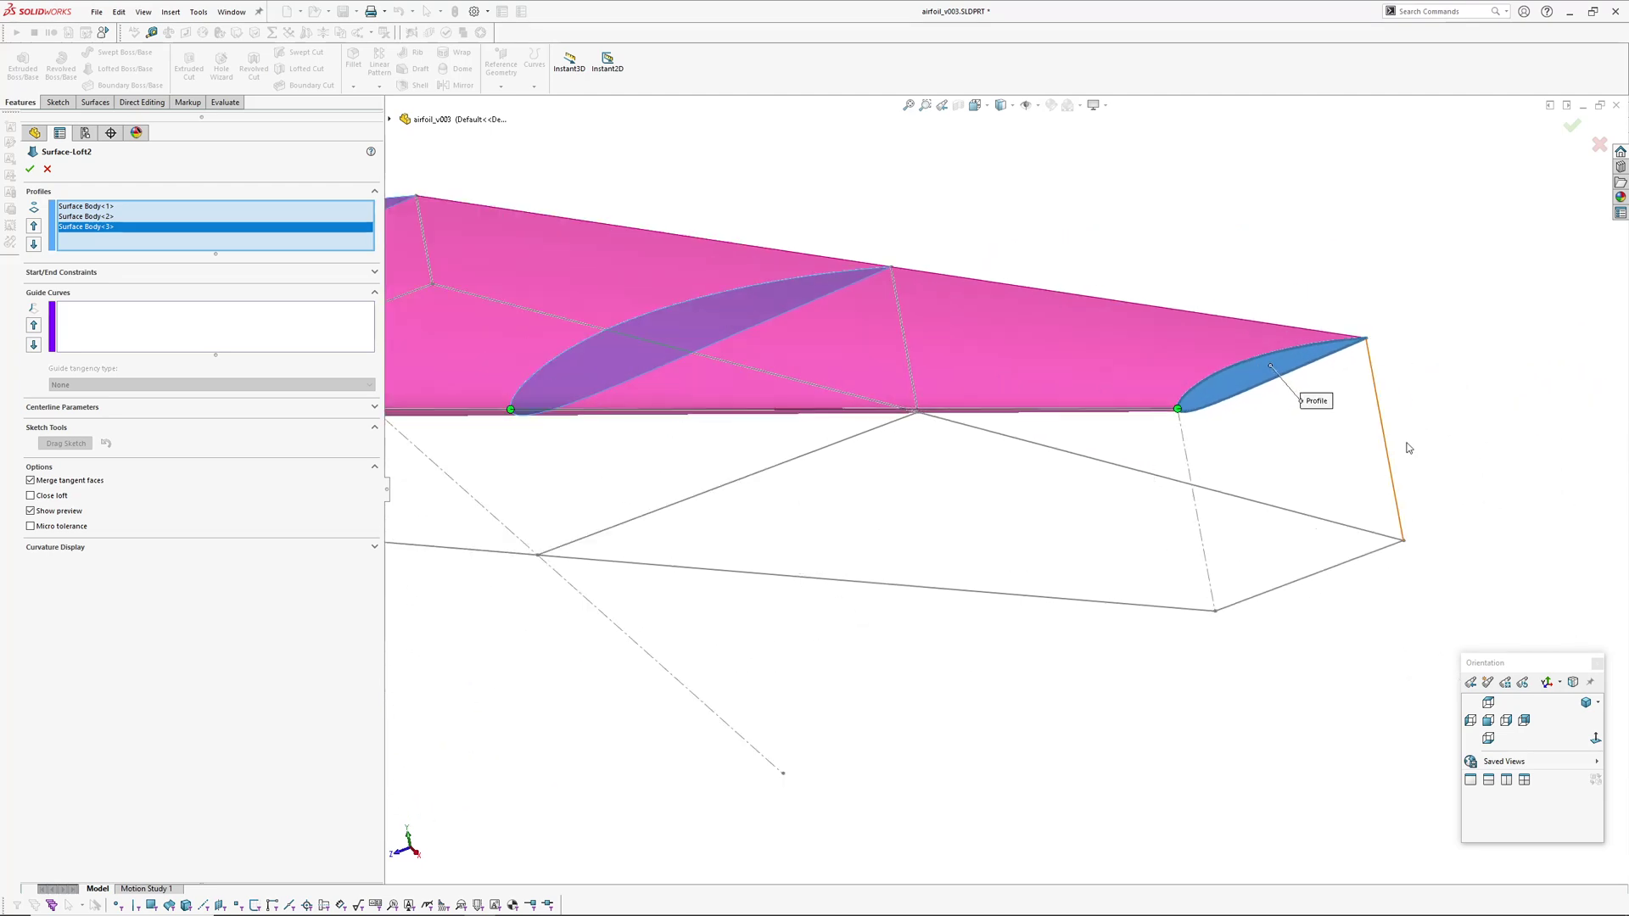
pyautogui.click(1571, 126)
# Hide the sketches and reference geometry, run a Deviation Analysis on the wing's leading edge, and close the analysis
pyautogui.moveTo(981, 509)
pyautogui.mouseDown(button='middle')
pyautogui.moveTo(1000, 476)
pyautogui.moveTo(963, 532)
pyautogui.mouseUp(button='middle')
pyautogui.hotkey('ctrl', 'h')
pyautogui.scroll(2, 963, 528)
pyautogui.moveTo(771, 523)
pyautogui.mouseDown(button='middle')
pyautogui.moveTo(857, 431)
pyautogui.moveTo(1098, 450)
pyautogui.mouseUp(button='middle')
pyautogui.scroll(-3, 845, 458)
pyautogui.click(877, 436)
pyautogui.scroll(2, 876, 473)
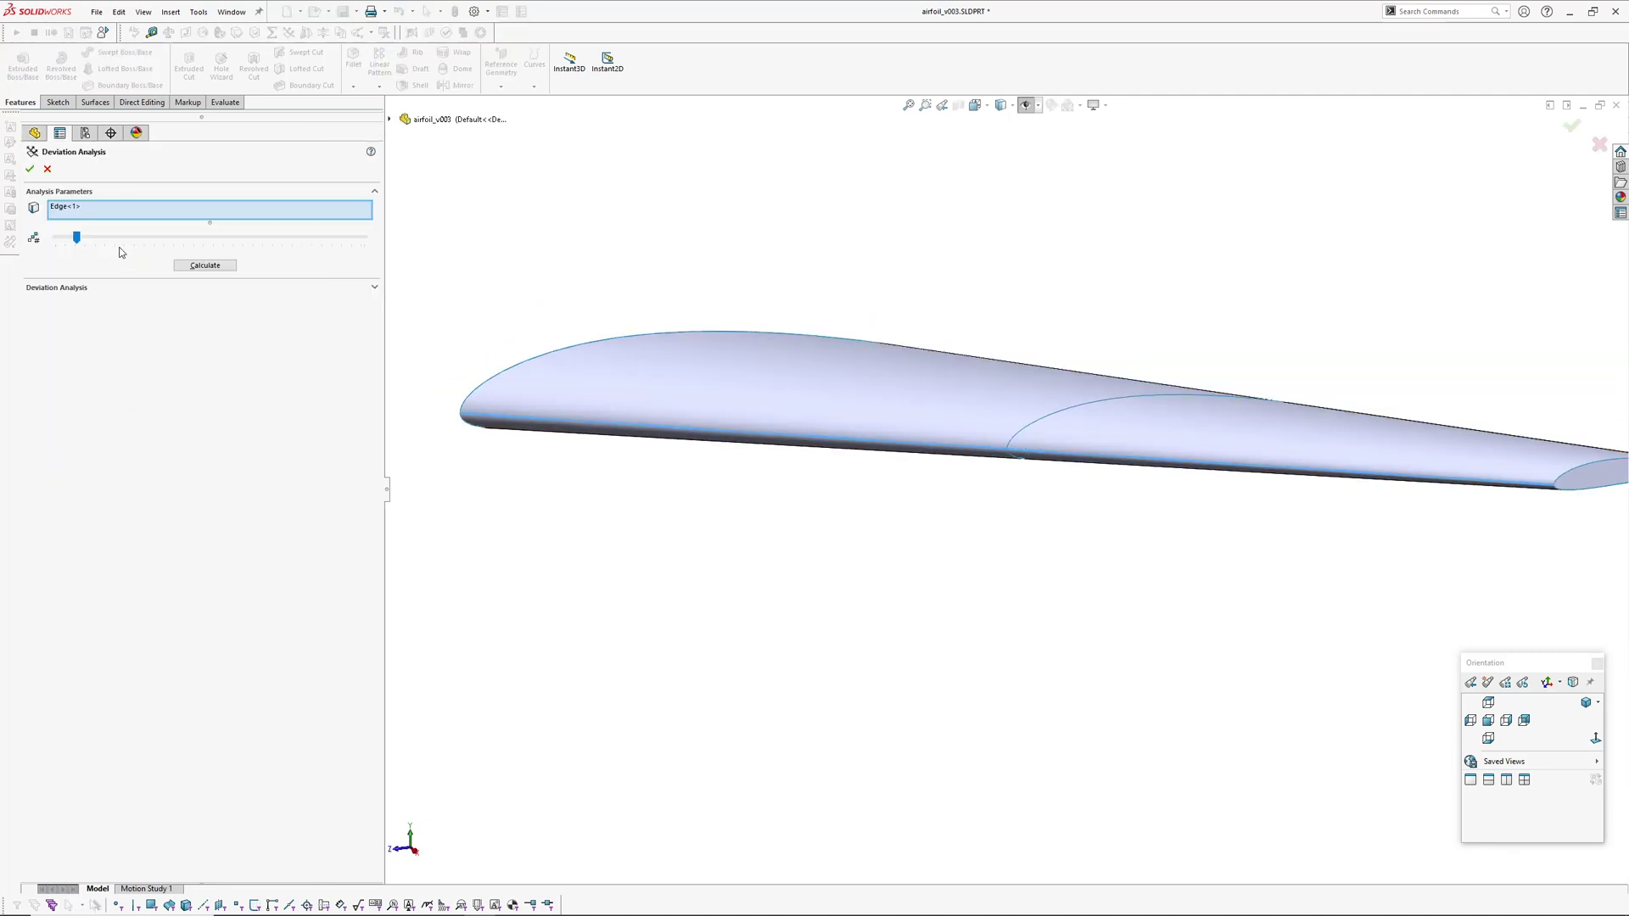
pyautogui.click(192, 267)
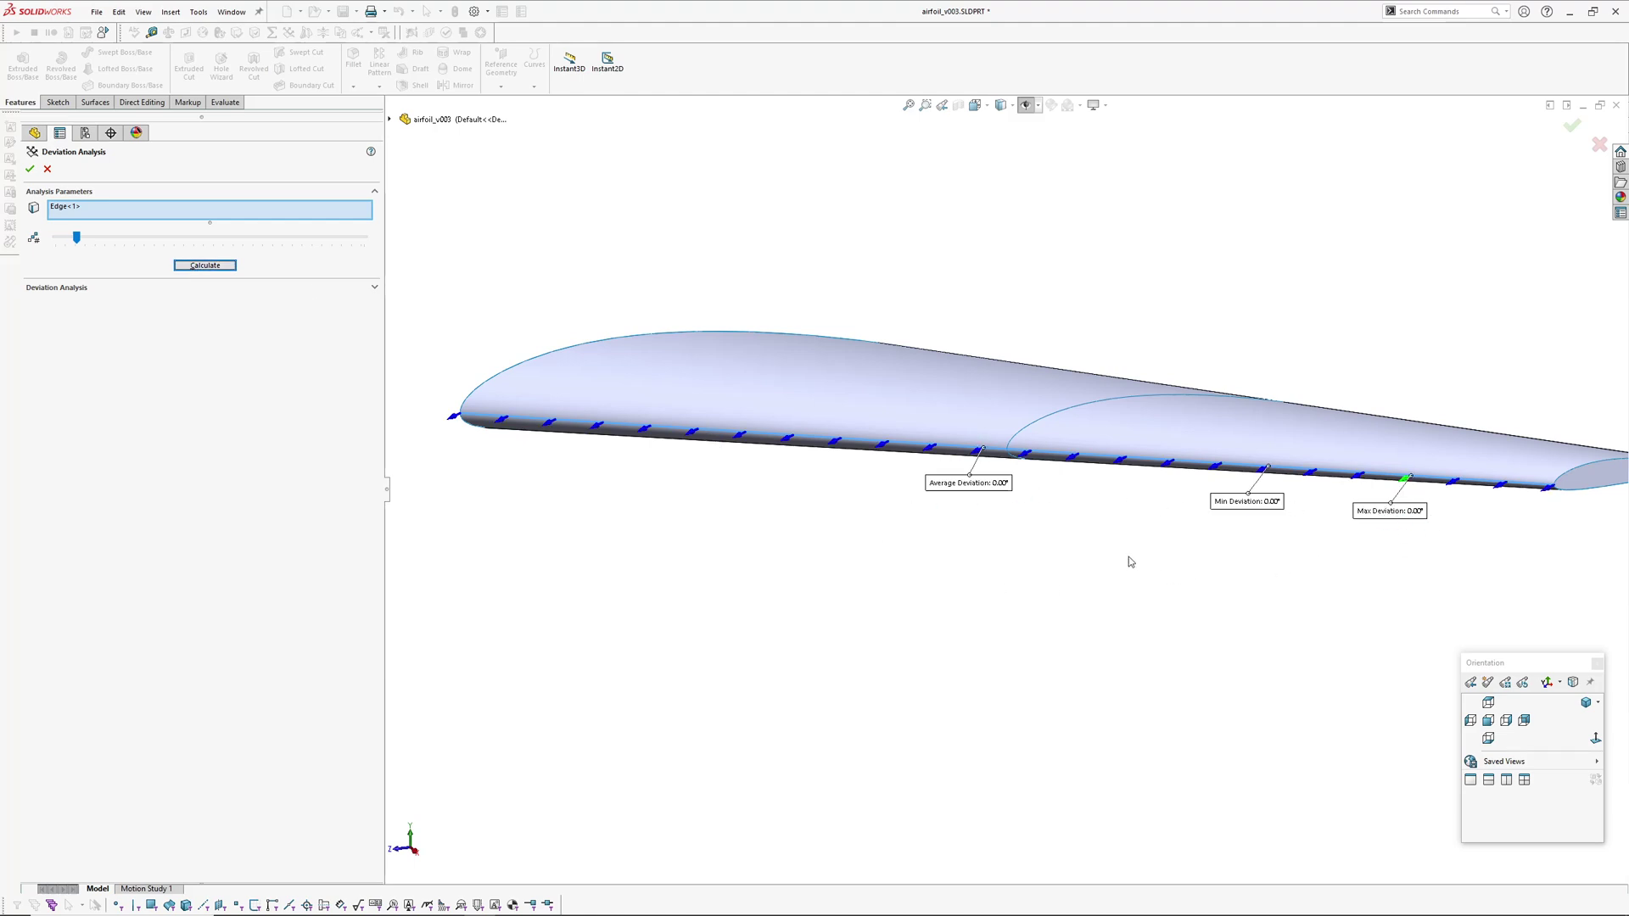
pyautogui.press('Escape')
# Run a Deviation Analysis on the wing's trailing edge and close the analysis
pyautogui.moveTo(1040, 542); pyautogui.dragTo(874, 574, button='middle')
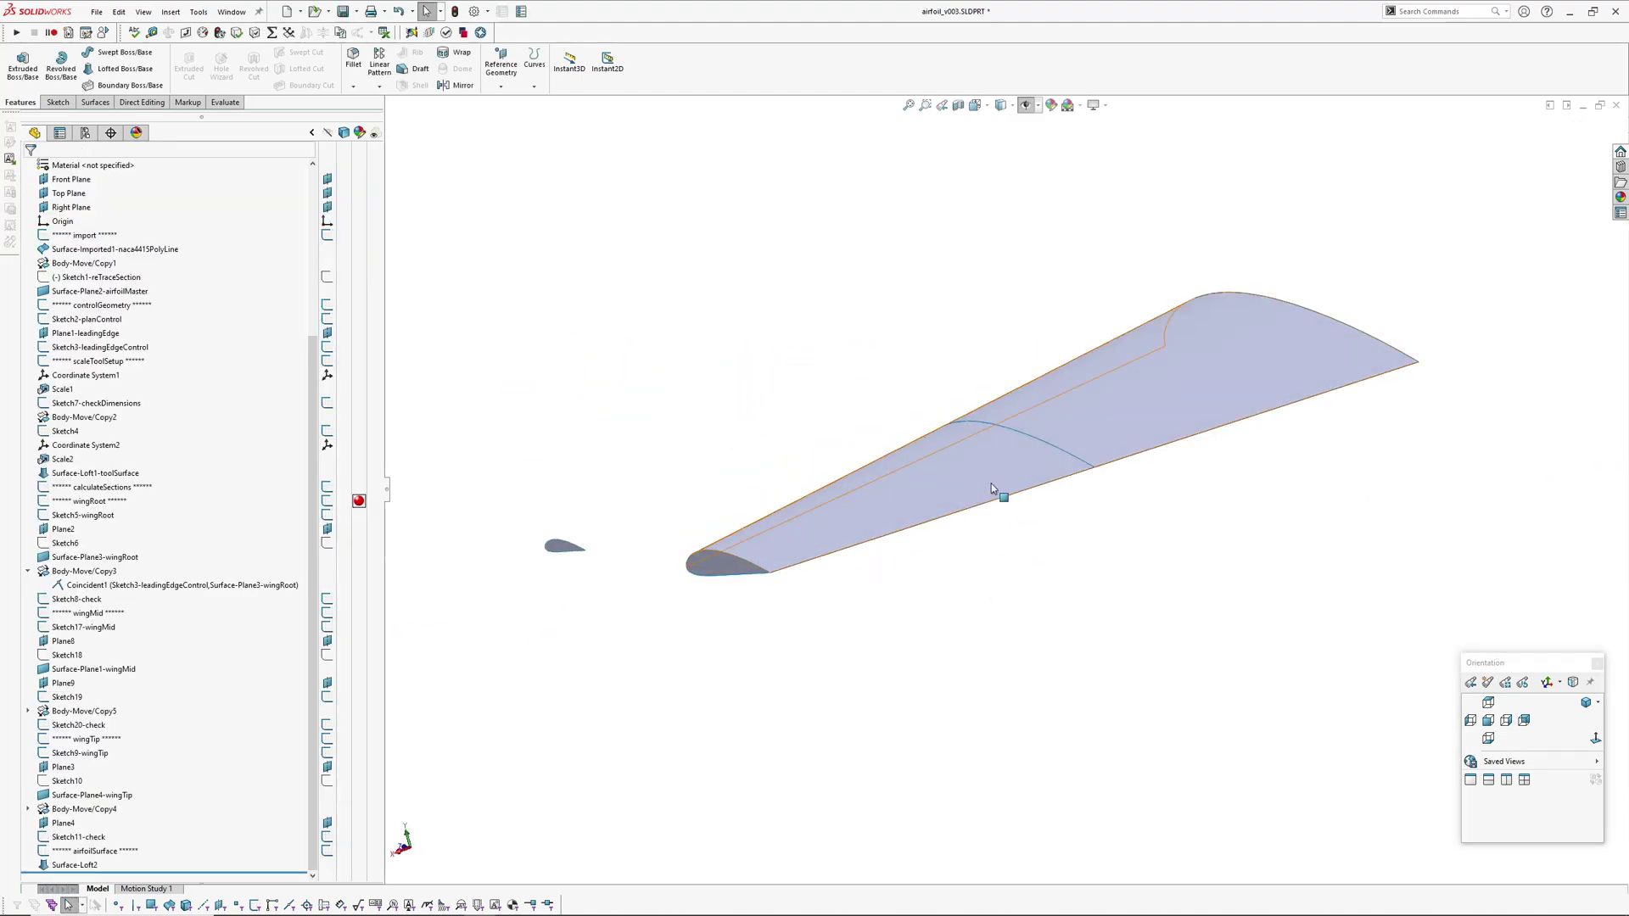
pyautogui.scroll(-1, 990, 483)
pyautogui.click(1007, 501)
pyautogui.moveTo(1007, 511); pyautogui.dragTo(1068, 557, button='right')
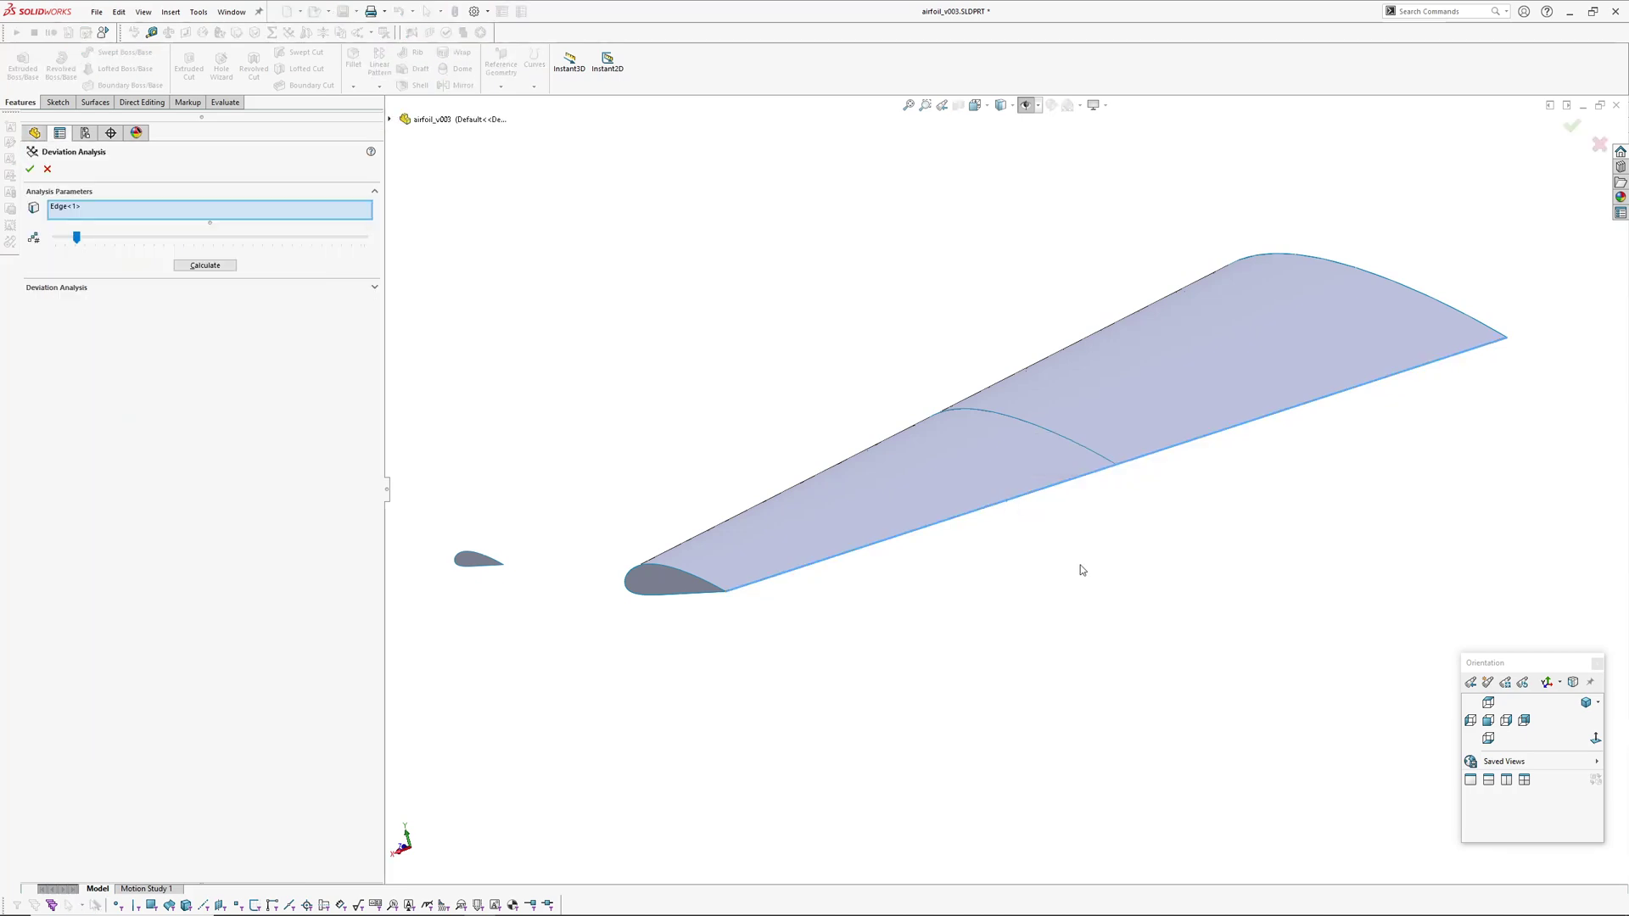
pyautogui.click(193, 267)
pyautogui.moveTo(995, 535); pyautogui.dragTo(969, 600, button='middle')
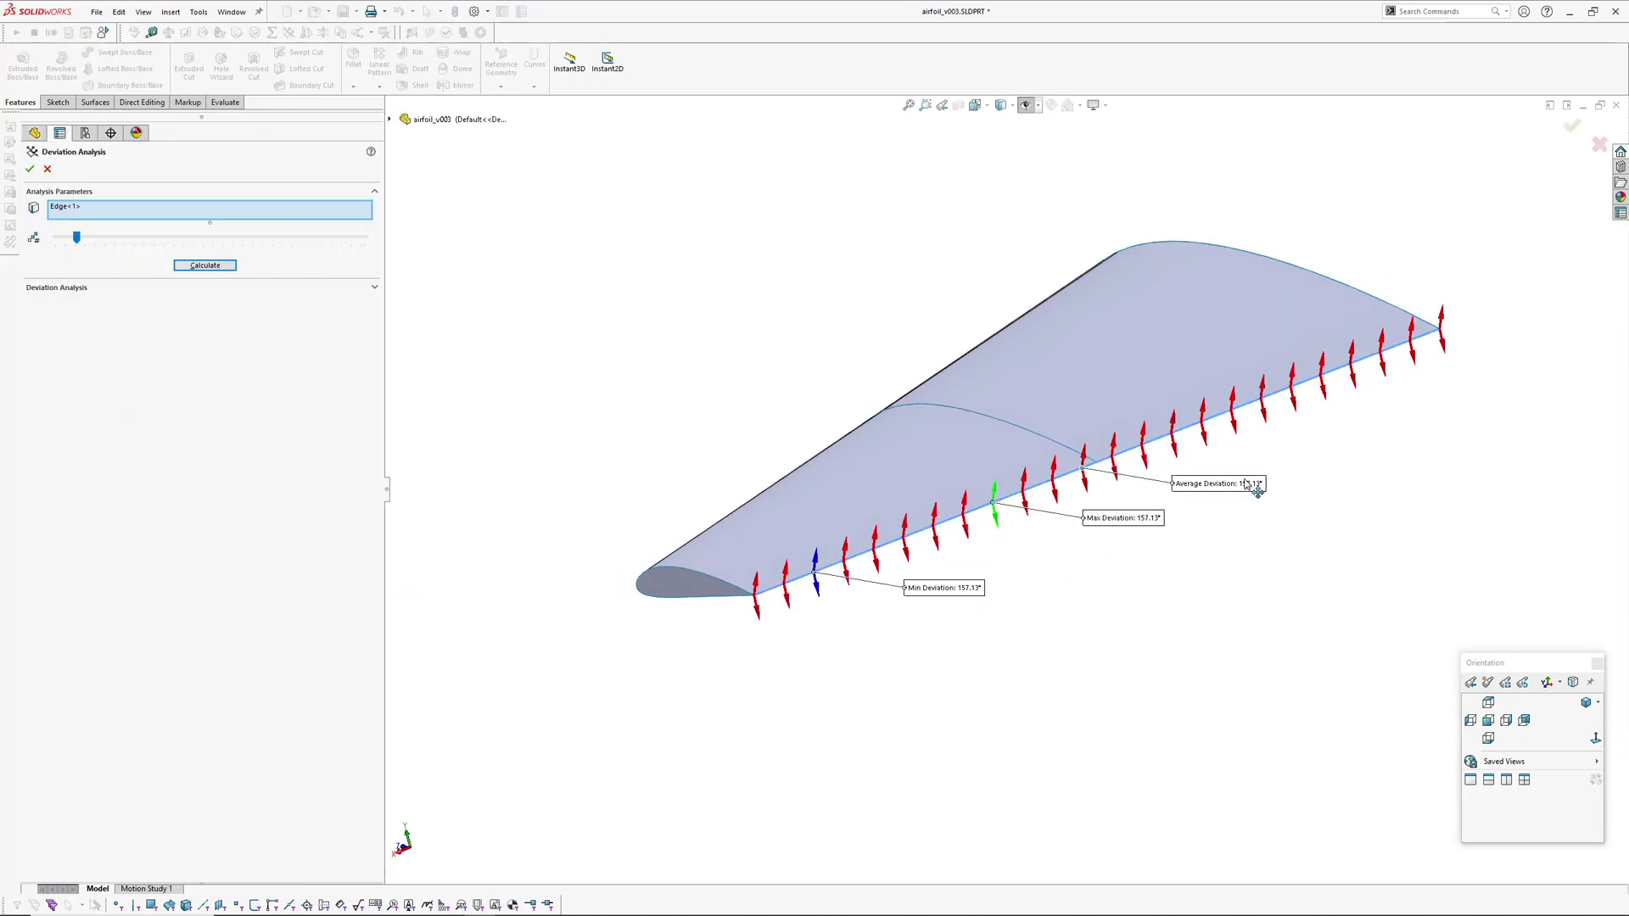
pyautogui.press('Escape')
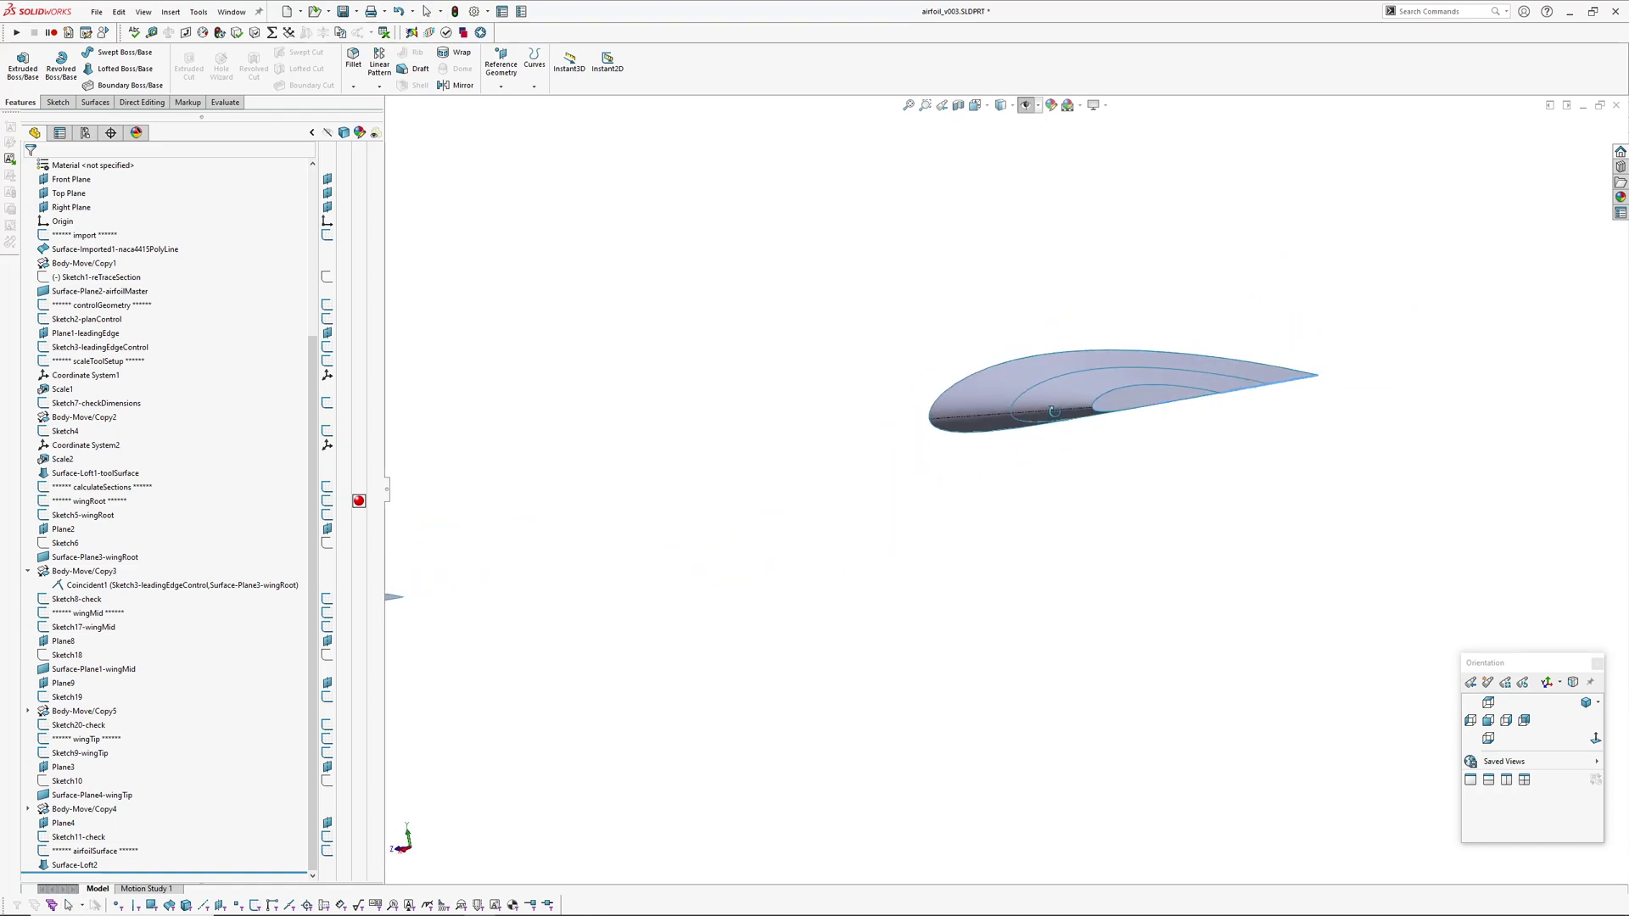
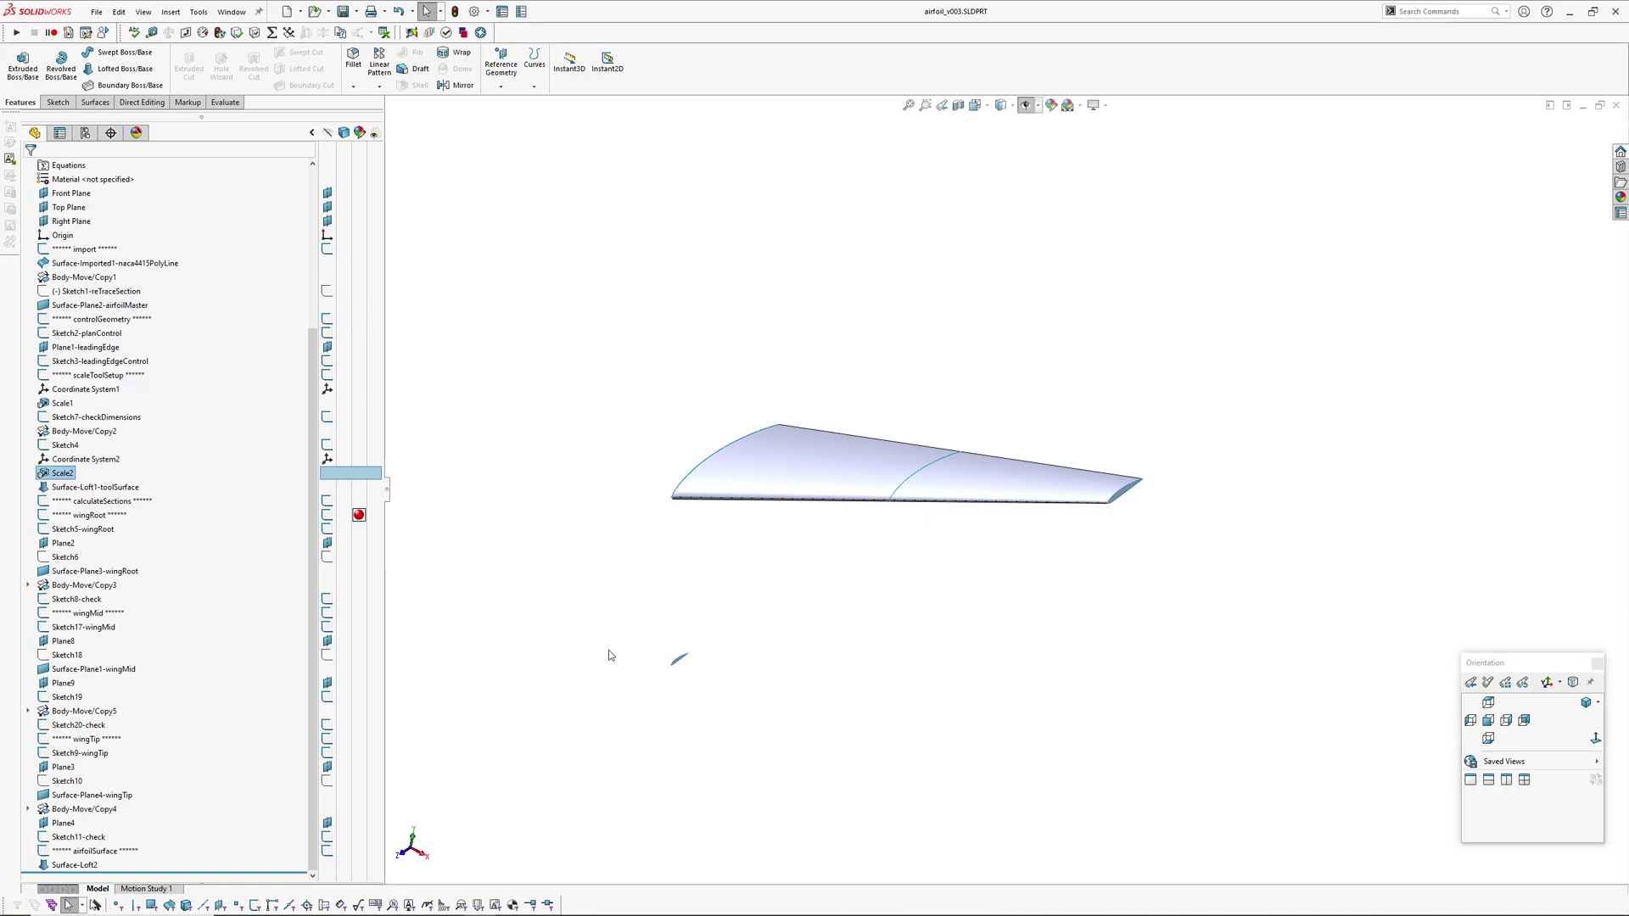
# Show the hidden sketches and coordinate systems again and enable Instant3D
pyautogui.click(608, 649)
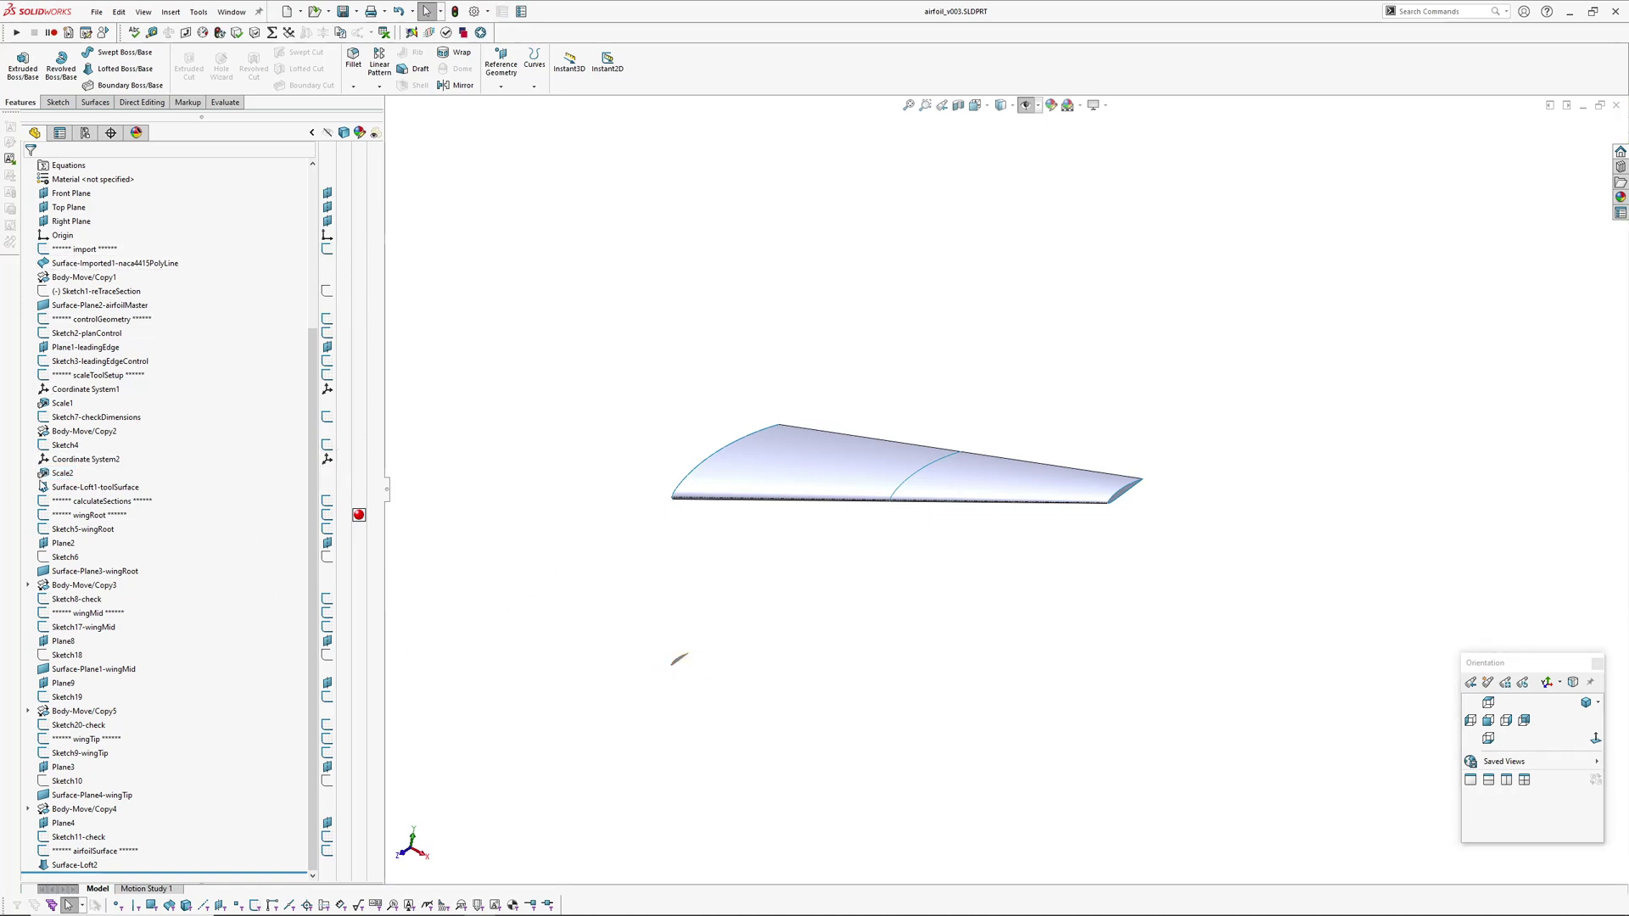
pyautogui.moveTo(818, 476); pyautogui.dragTo(879, 542, button='middle')
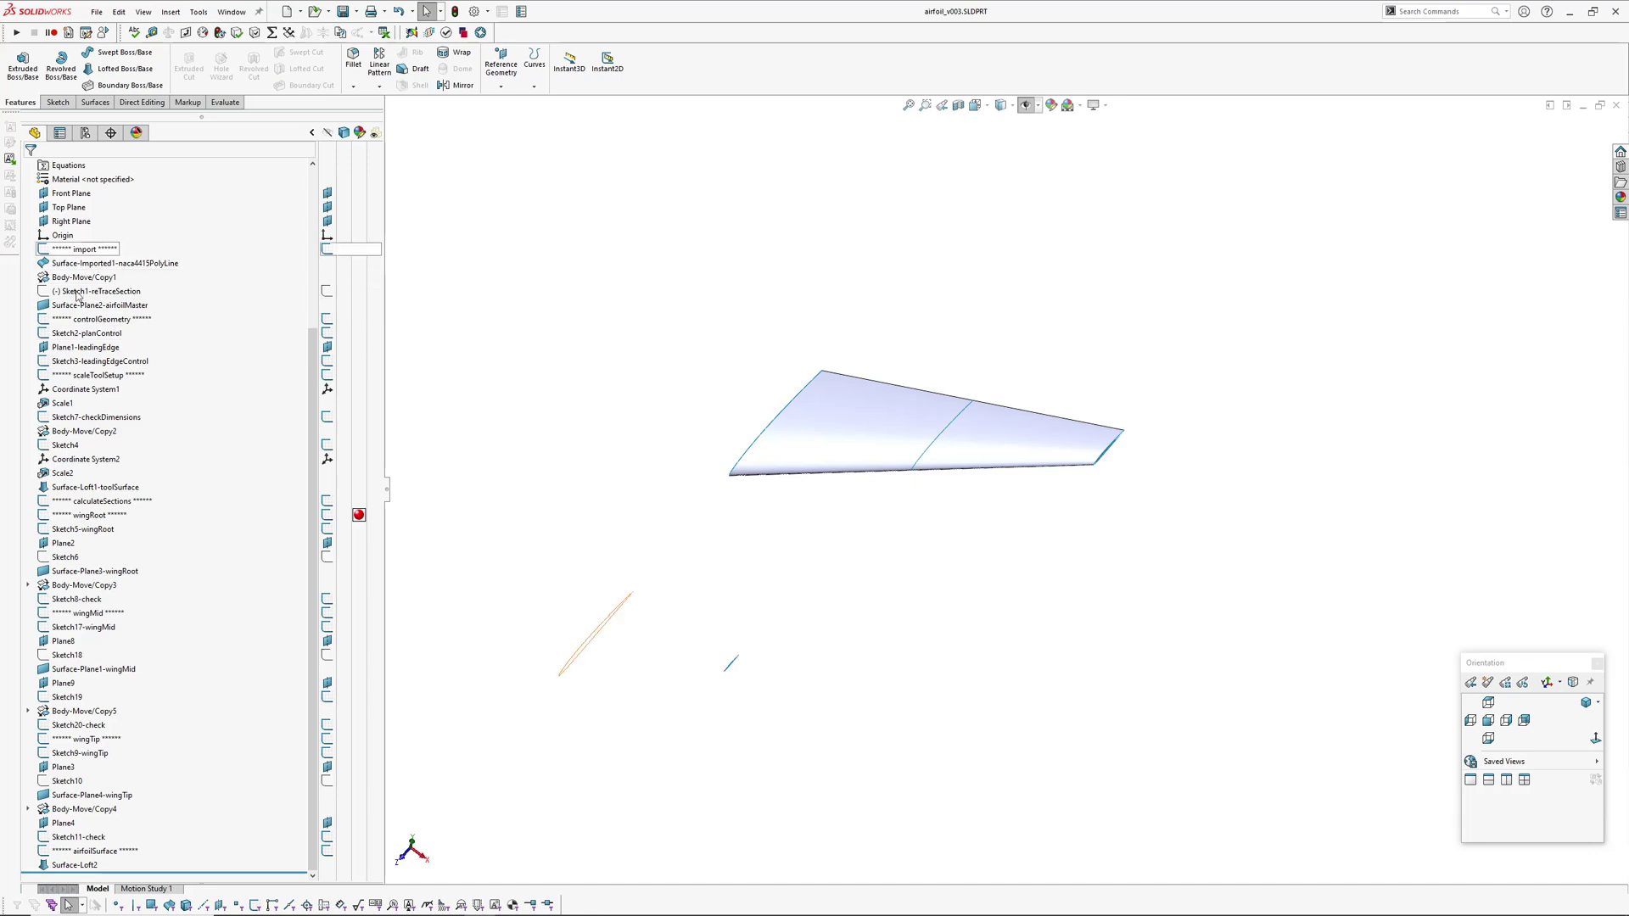
pyautogui.scroll(1, 83, 346)
pyautogui.keyDown('ctrl'); pyautogui.moveTo(833, 496); pyautogui.dragTo(812, 533, button='middle'); pyautogui.keyUp('ctrl')
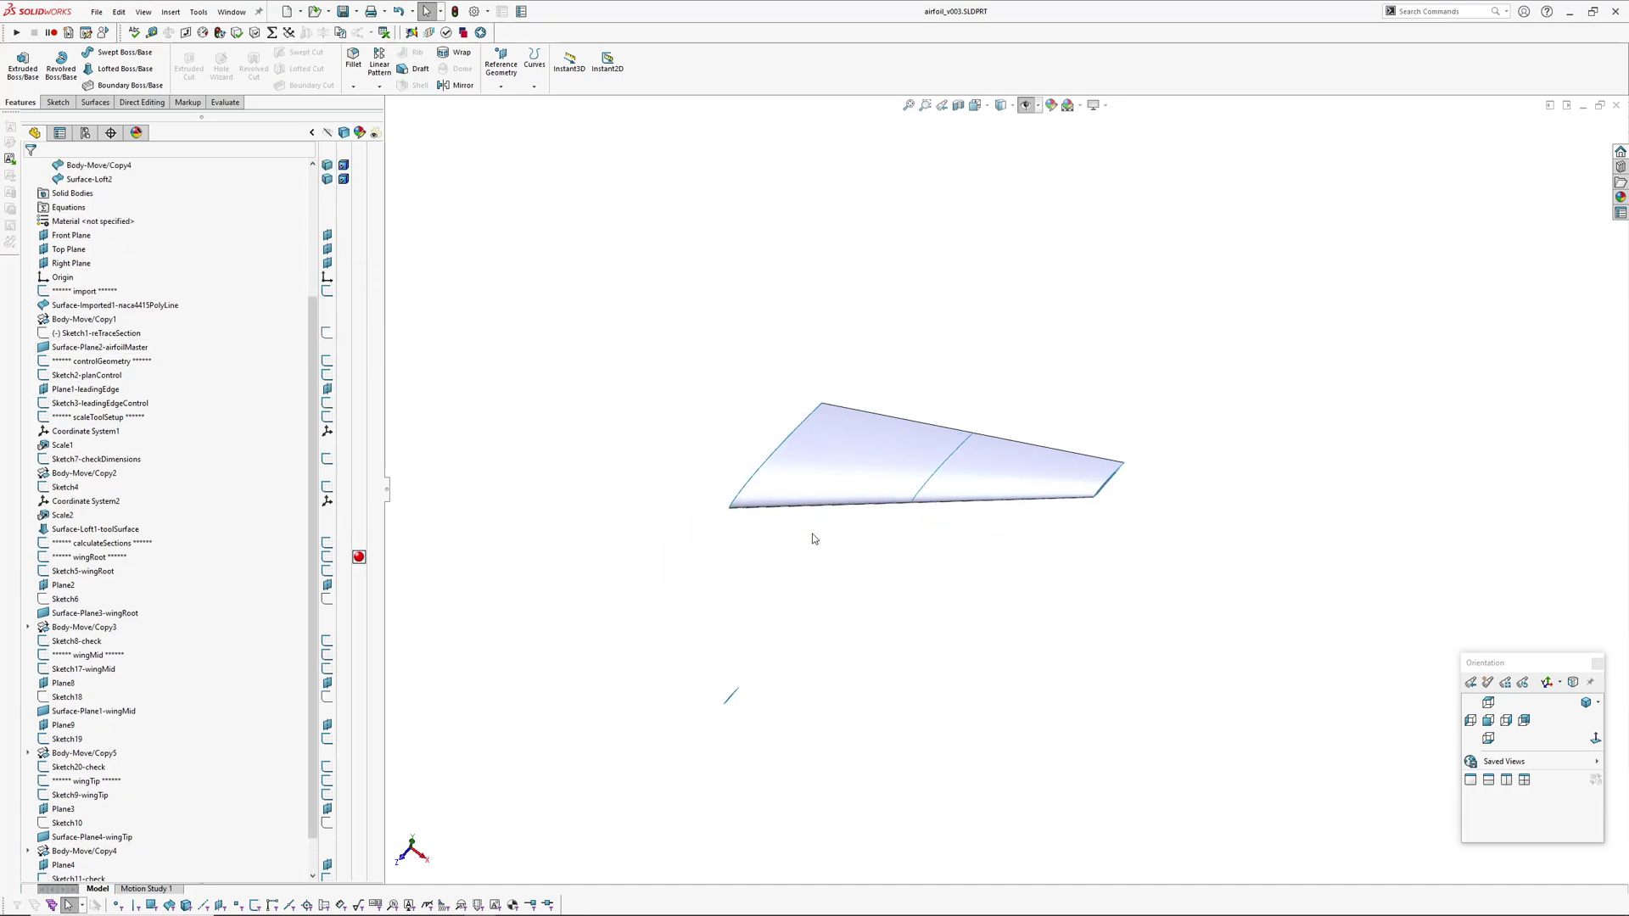
pyautogui.click(576, 76)
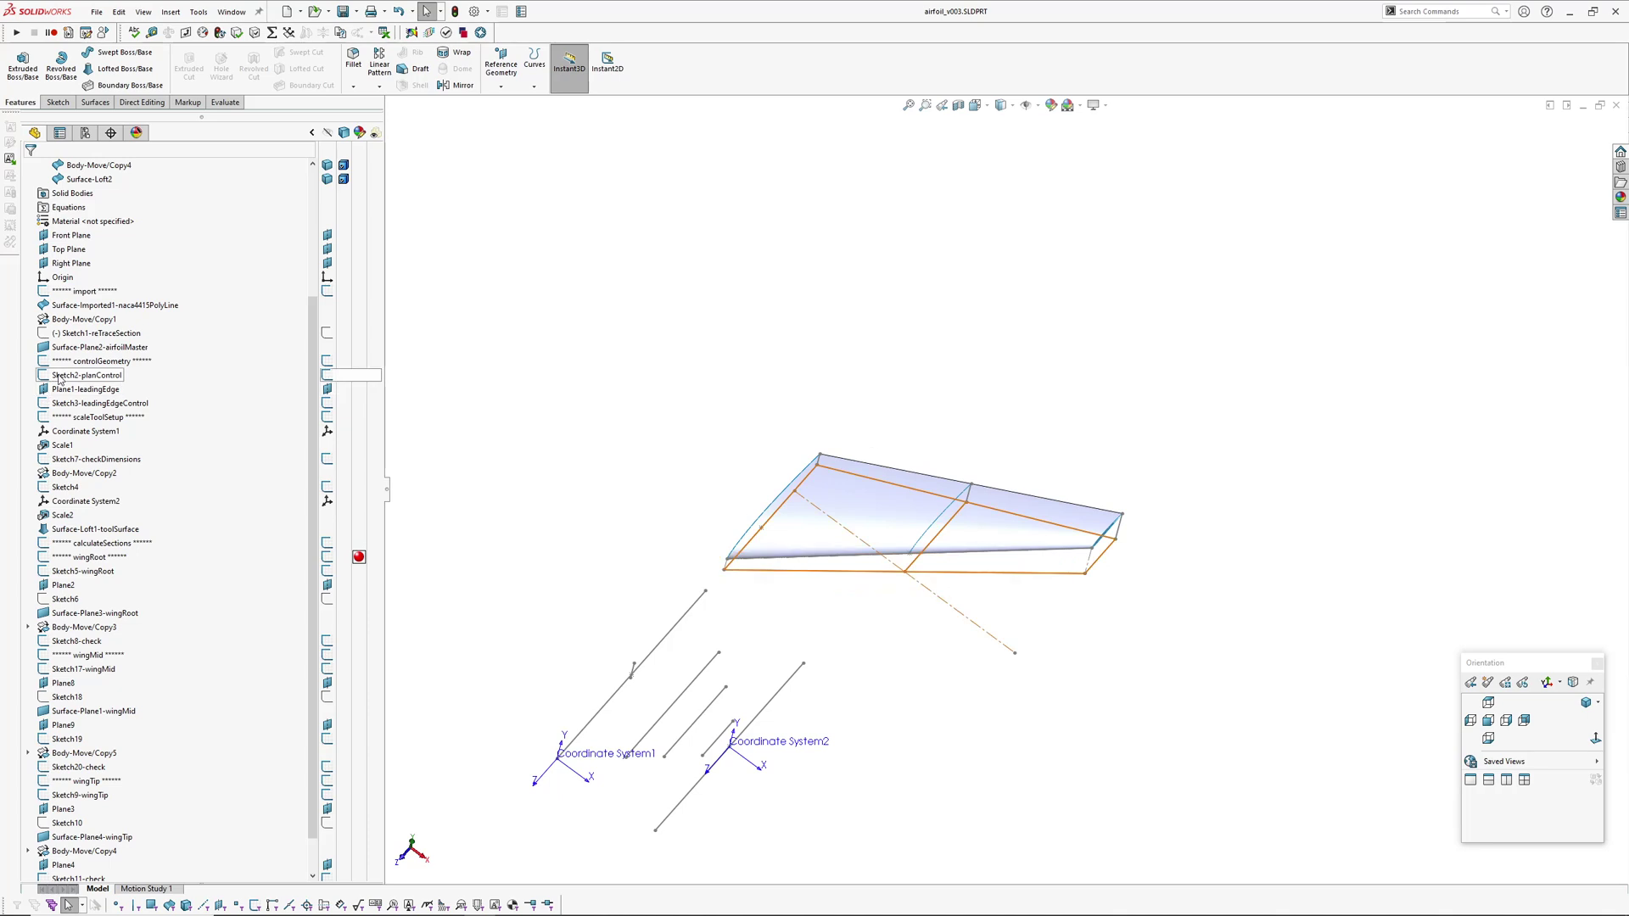
# Stretch the root chord dimension of Sketch2-planControl to about 268 with Instant3D
pyautogui.click(821, 571)
pyautogui.moveTo(821, 571)
pyautogui.mouseDown(button='middle')
pyautogui.moveTo(863, 550)
pyautogui.moveTo(827, 454)
pyautogui.mouseUp(button='middle')
pyautogui.moveTo(778, 373); pyautogui.dragTo(787, 363)
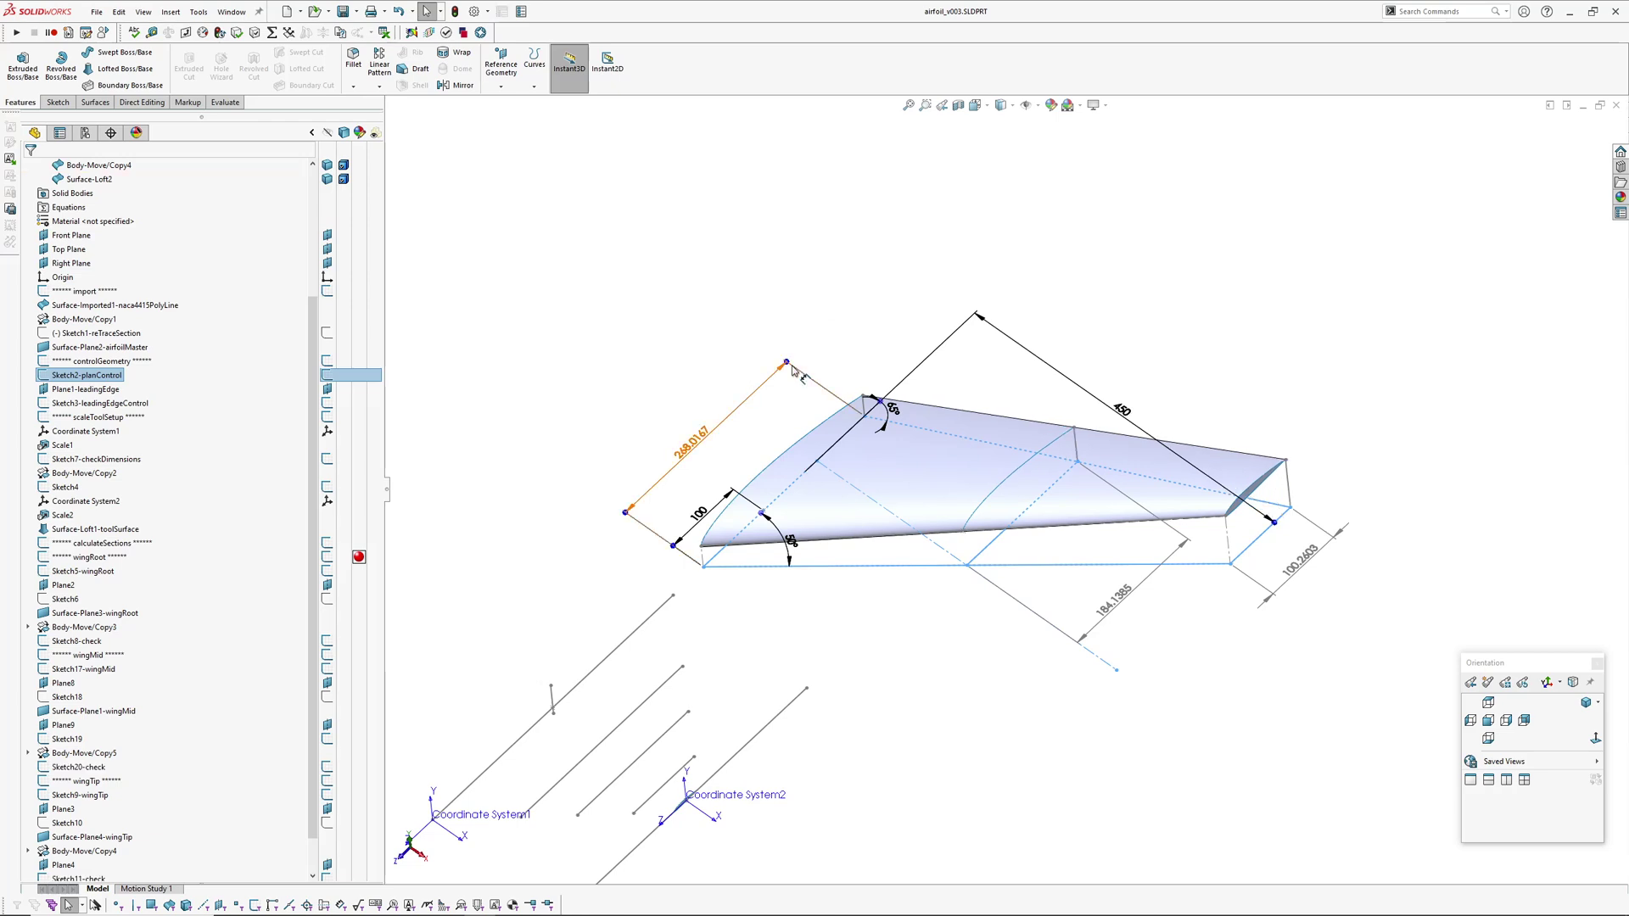
pyautogui.scroll(-1, 242, 645)
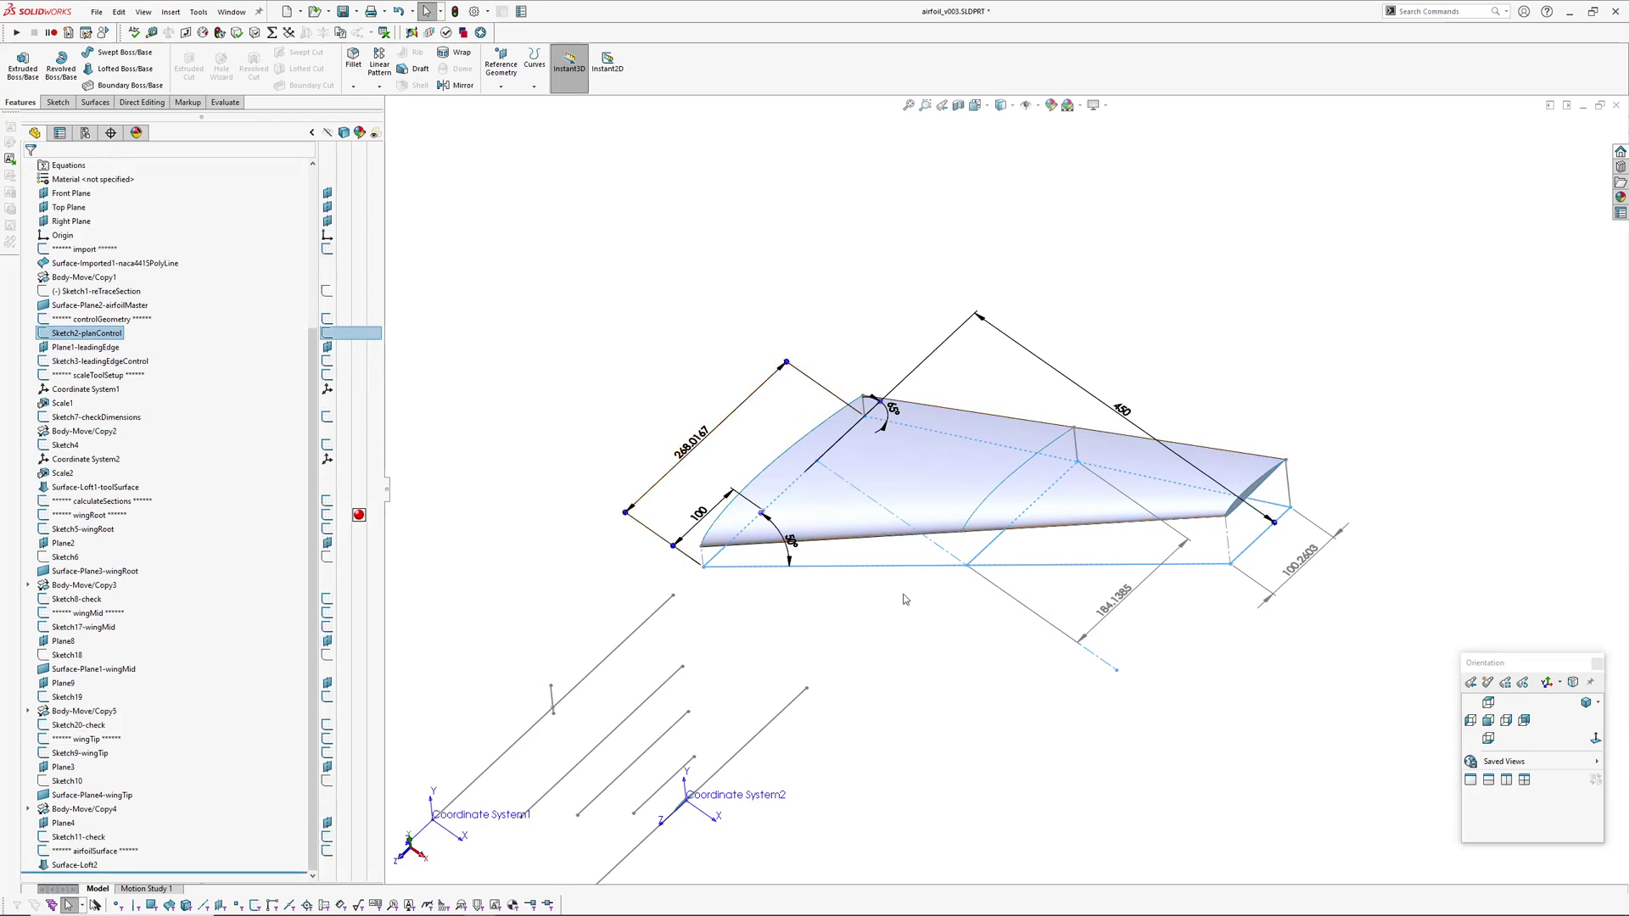
pyautogui.click(934, 720)
pyautogui.scroll(2, 934, 720)
pyautogui.moveTo(934, 720); pyautogui.dragTo(894, 641, button='middle')
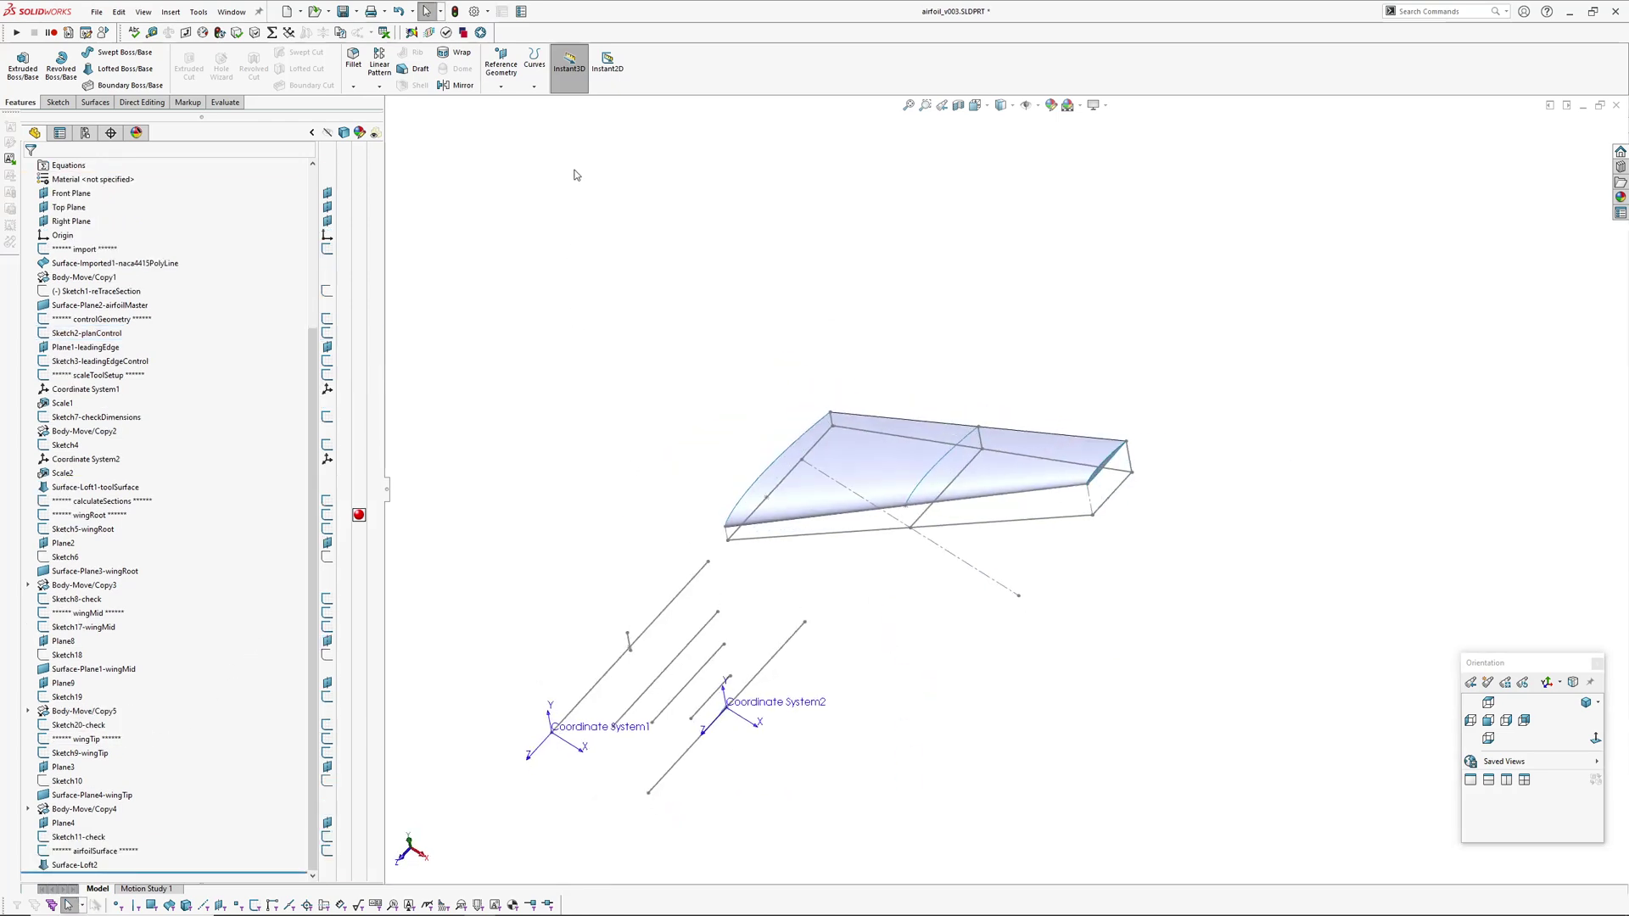
# Adjust the trailing edge angle of Sketch2-planControl to about 69.7° with Instant3D
pyautogui.click(81, 333)
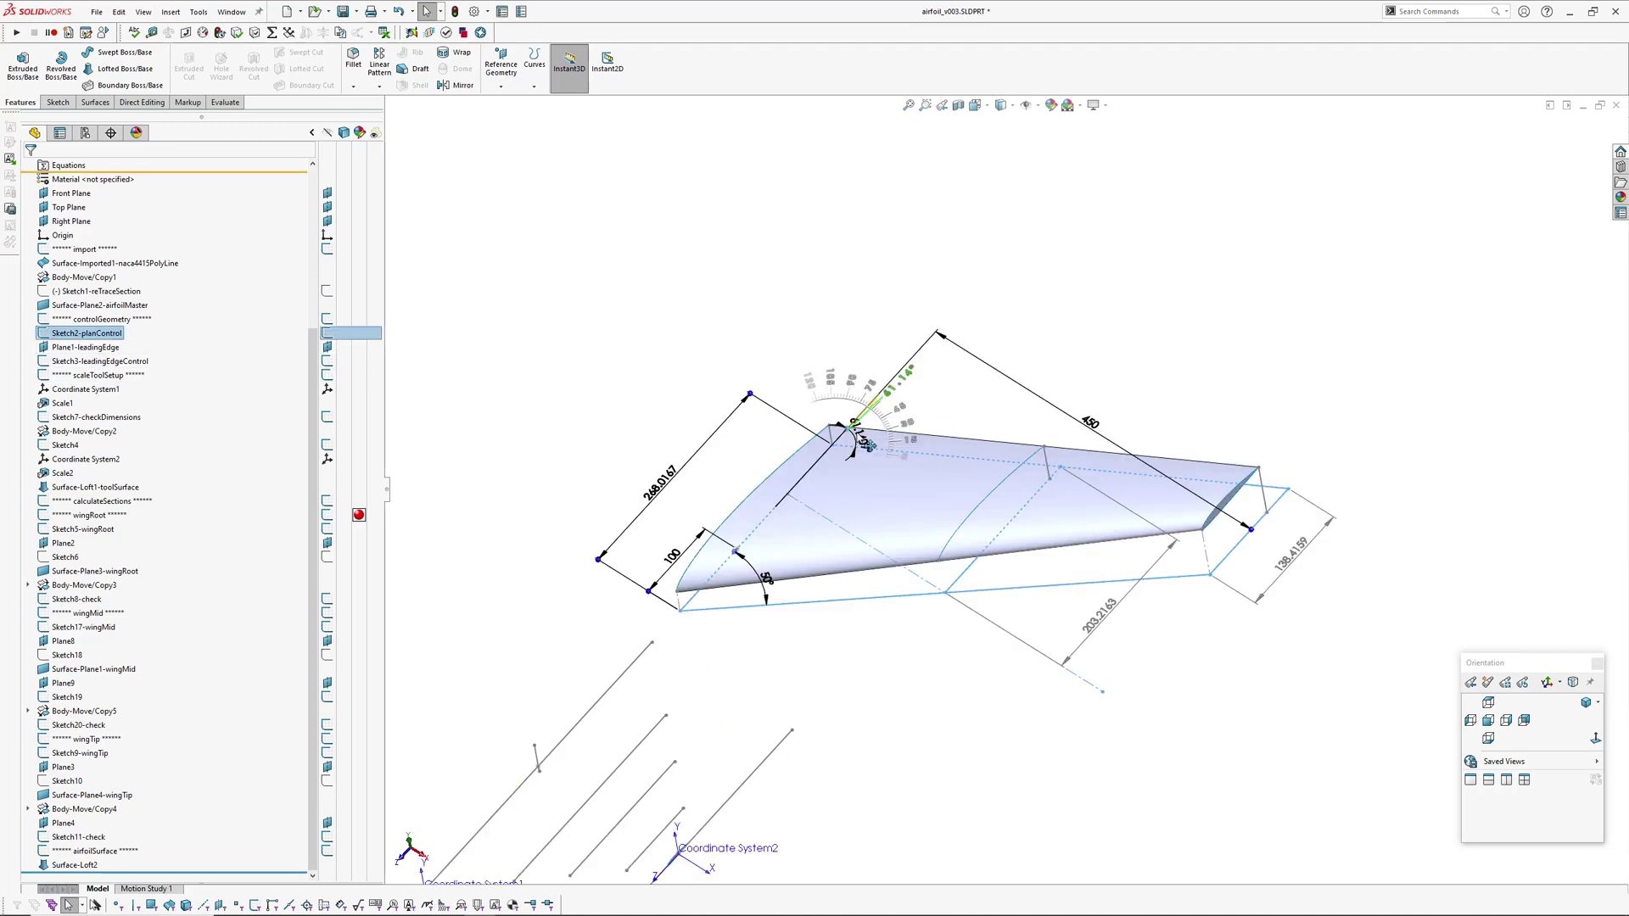
pyautogui.moveTo(862, 402)
pyautogui.mouseDown()
pyautogui.moveTo(883, 419)
pyautogui.moveTo(864, 411)
pyautogui.mouseUp()
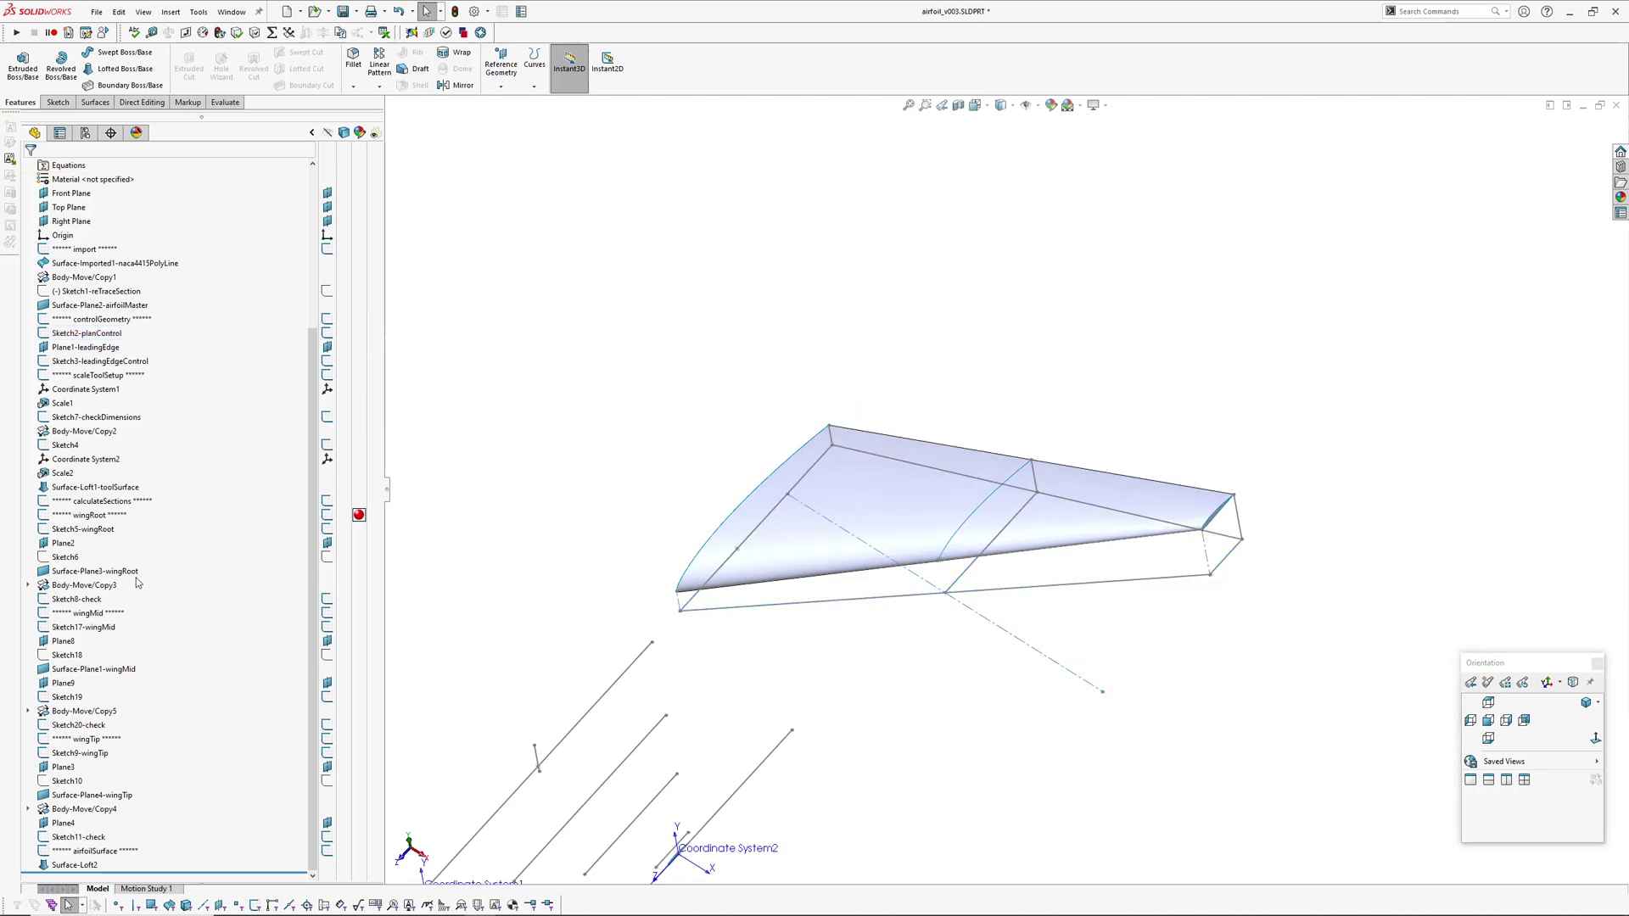
pyautogui.moveTo(1002, 455)
pyautogui.mouseDown(button='middle')
pyautogui.moveTo(1068, 520)
pyautogui.moveTo(1054, 695)
pyautogui.moveTo(1013, 462)
pyautogui.mouseUp(button='middle')
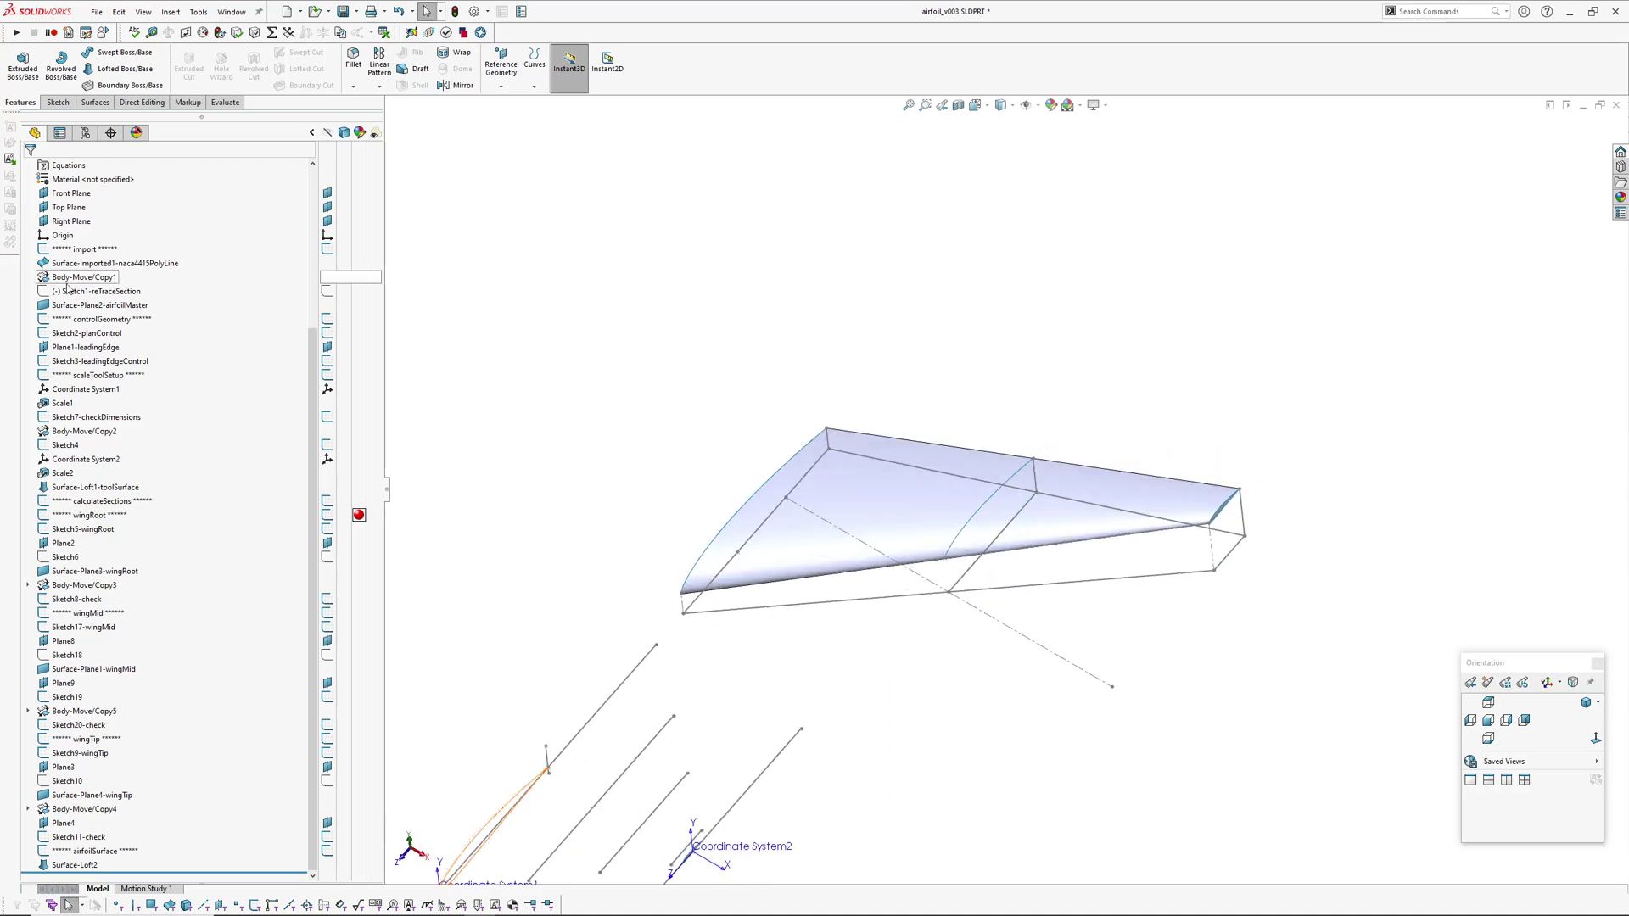
# Set the leading edge angle of Sketch2-planControl to 60°
pyautogui.click(85, 333)
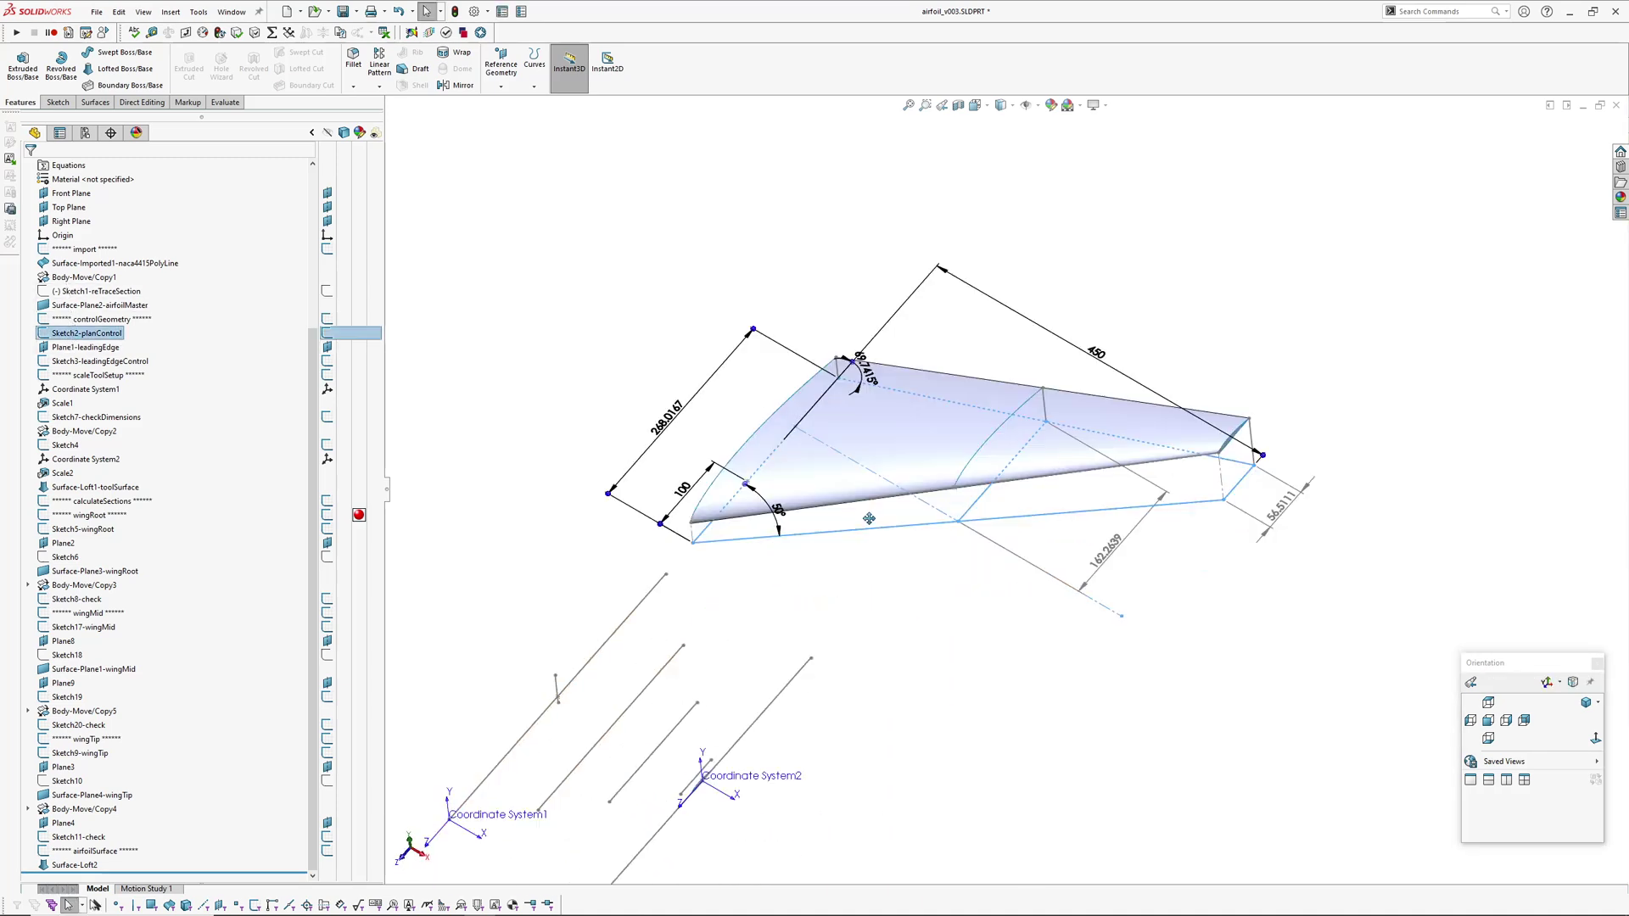
pyautogui.doubleClick(778, 509)
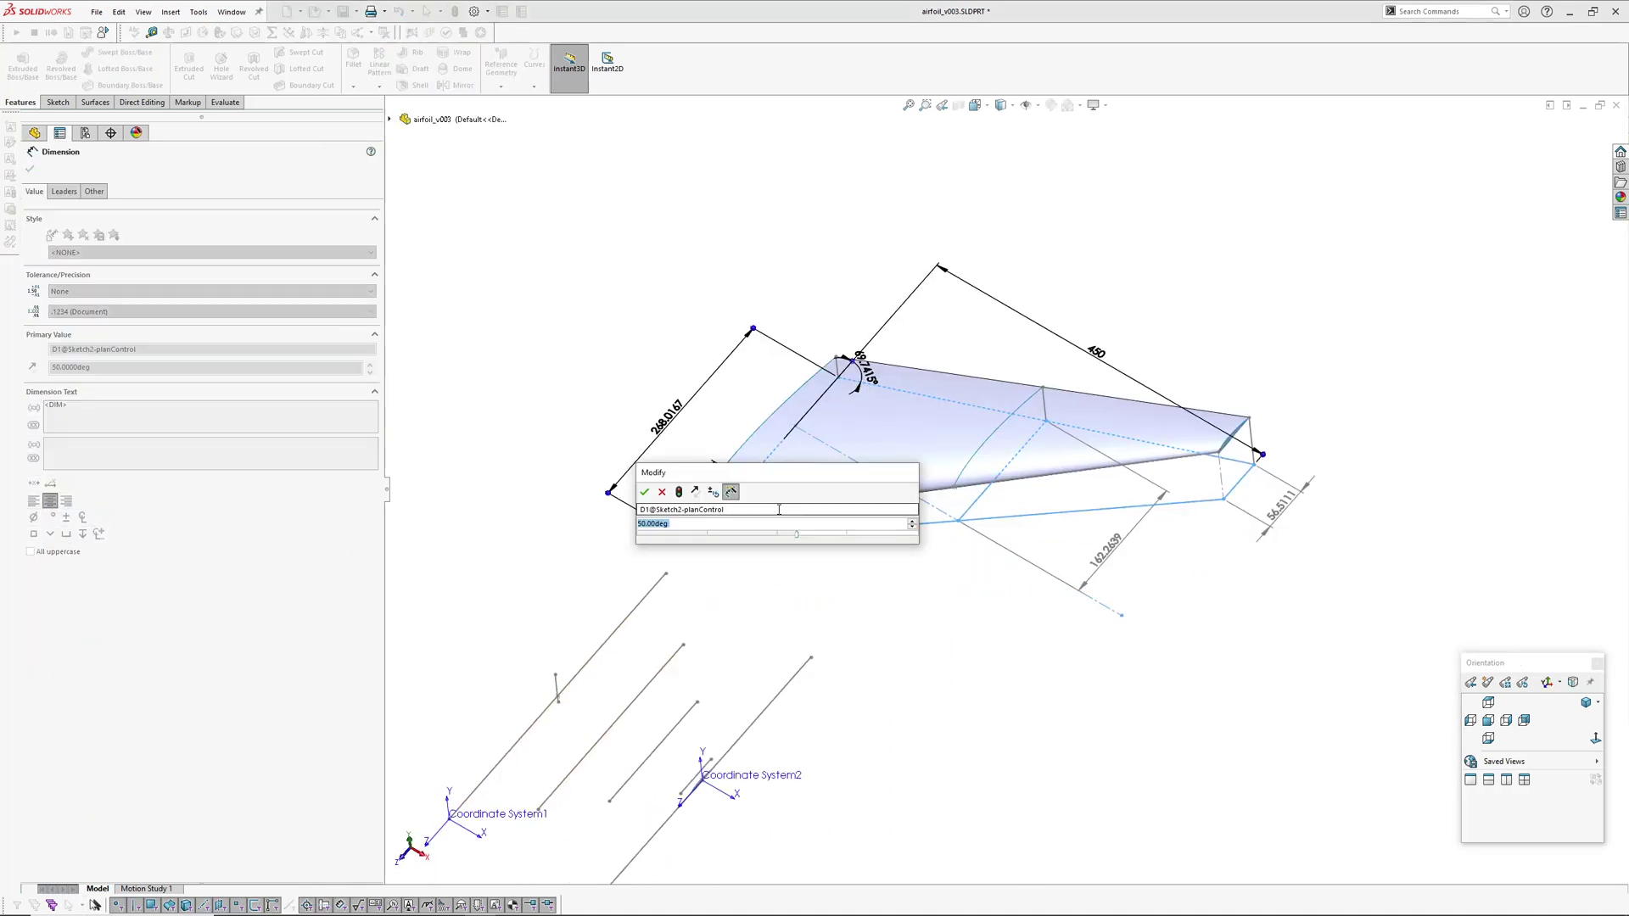
pyautogui.write('55')
pyautogui.press('Return')
pyautogui.click(1075, 662)
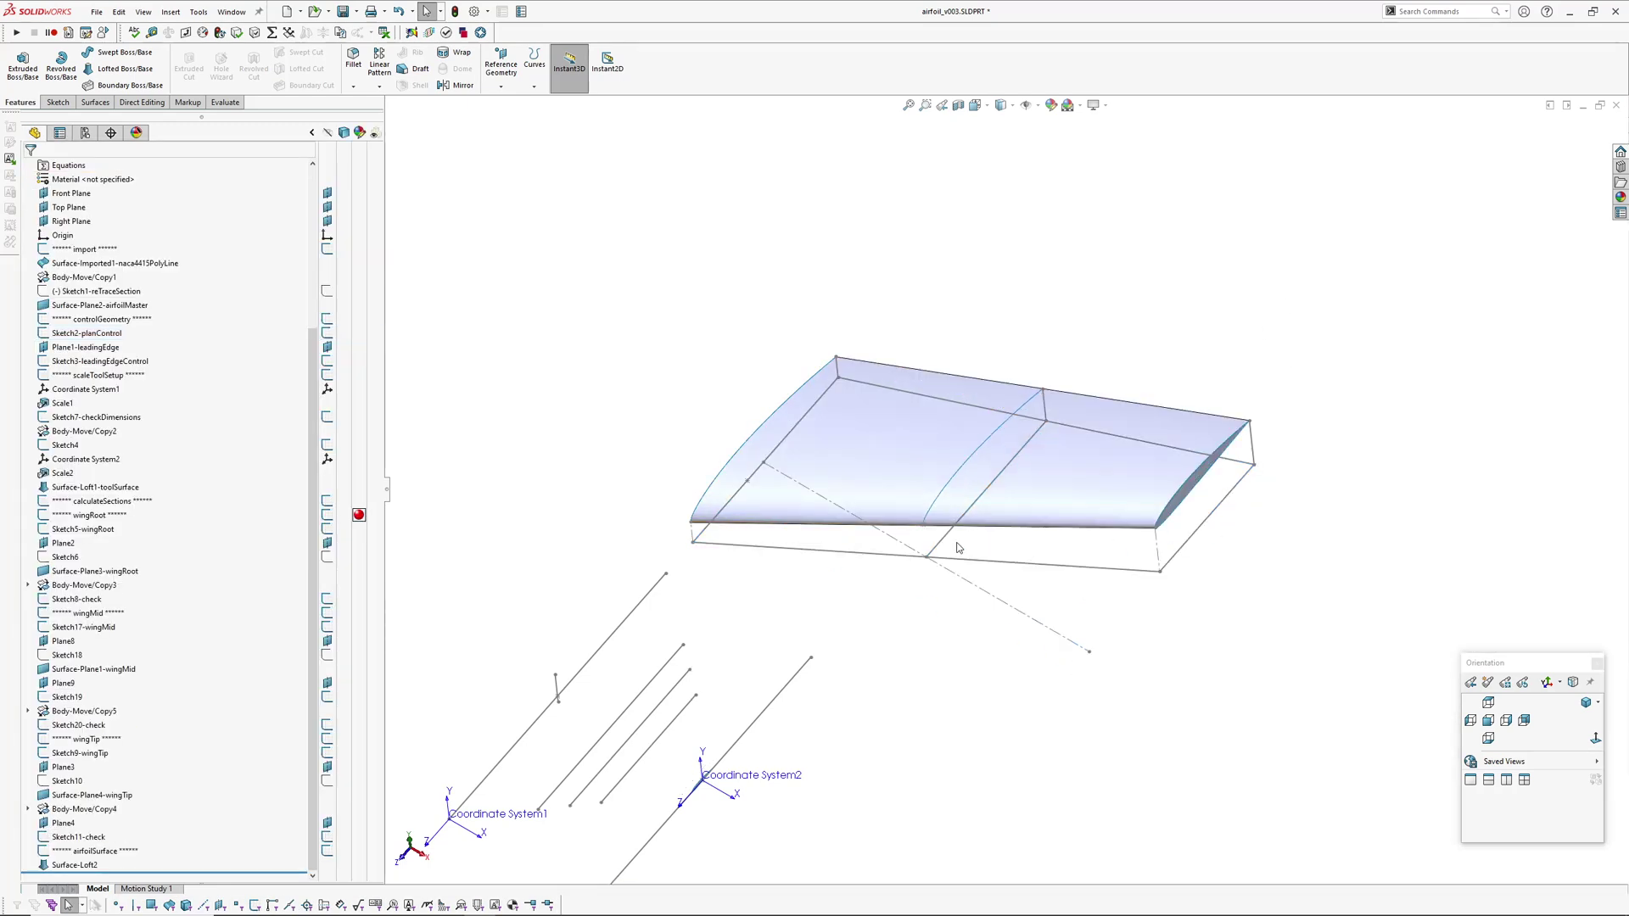
# Increase the angle dimension of Sketch3-leadingEdgeControl to raise the wing tip relative to the root
pyautogui.moveTo(957, 547); pyautogui.dragTo(848, 365, button='middle')
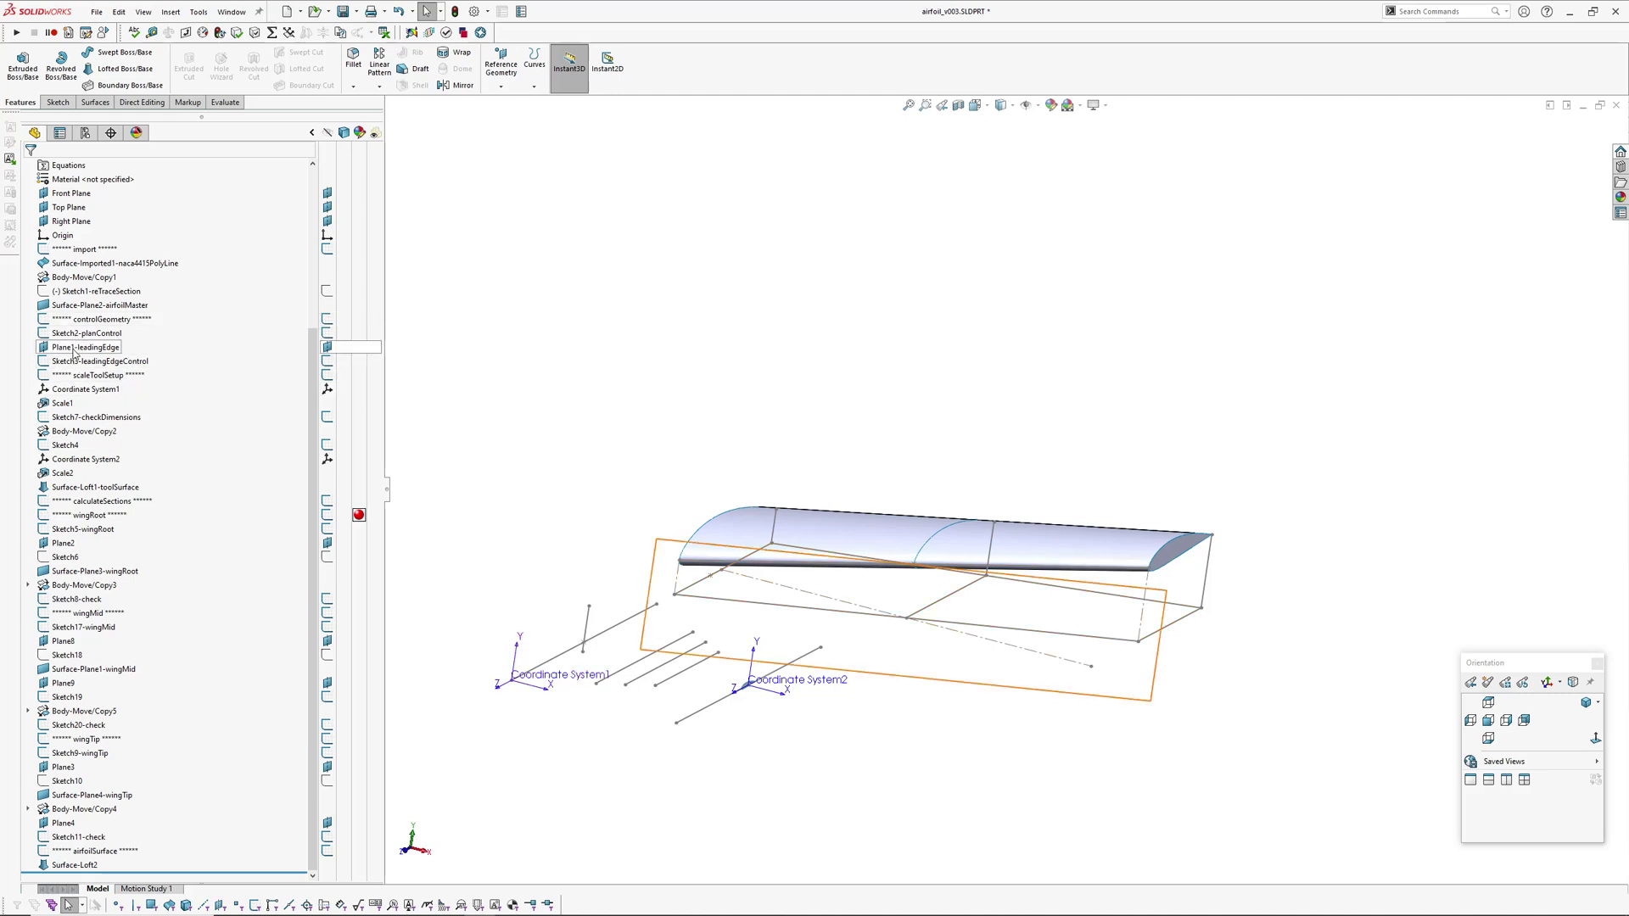
pyautogui.click(76, 362)
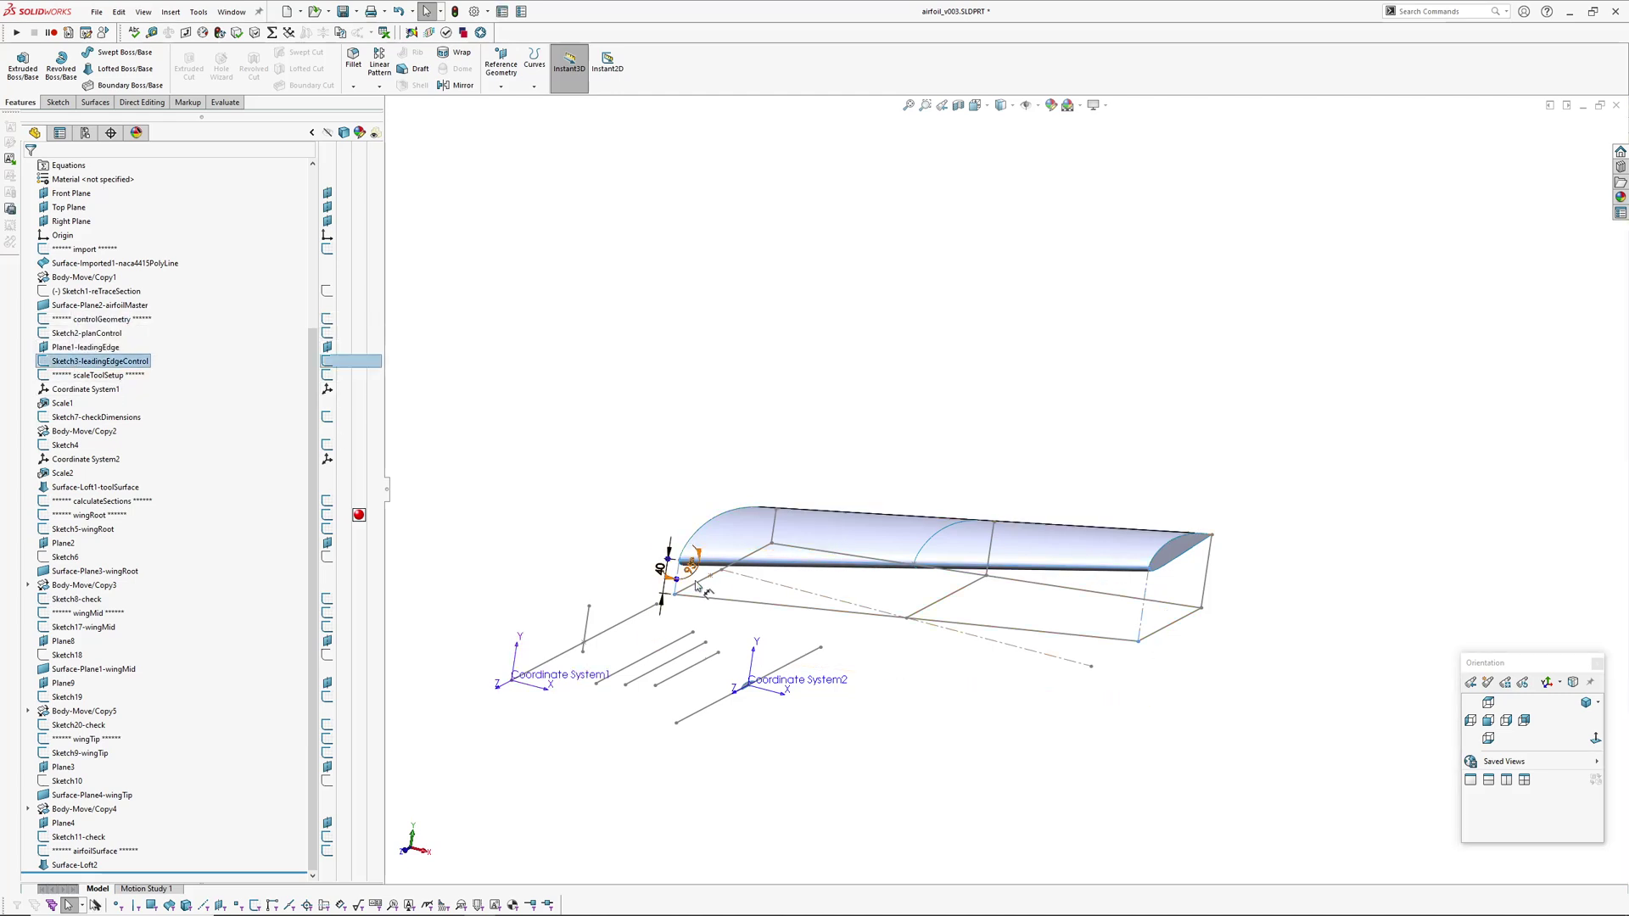
pyautogui.doubleClick(660, 569)
pyautogui.write('60')
pyautogui.press('Return')
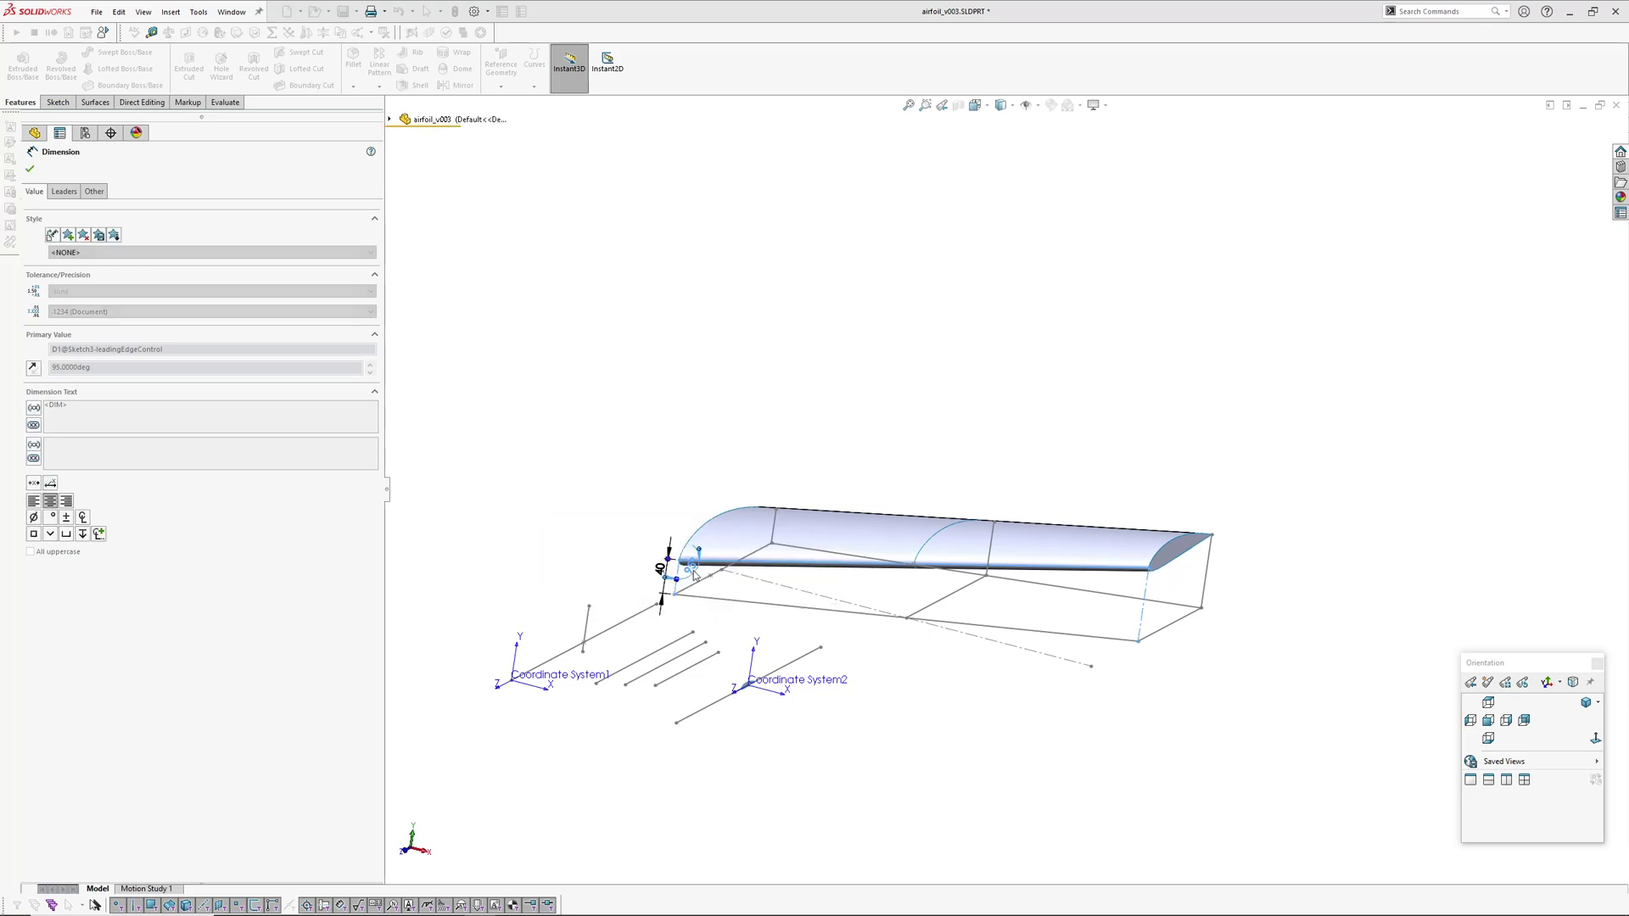
pyautogui.click(784, 392)
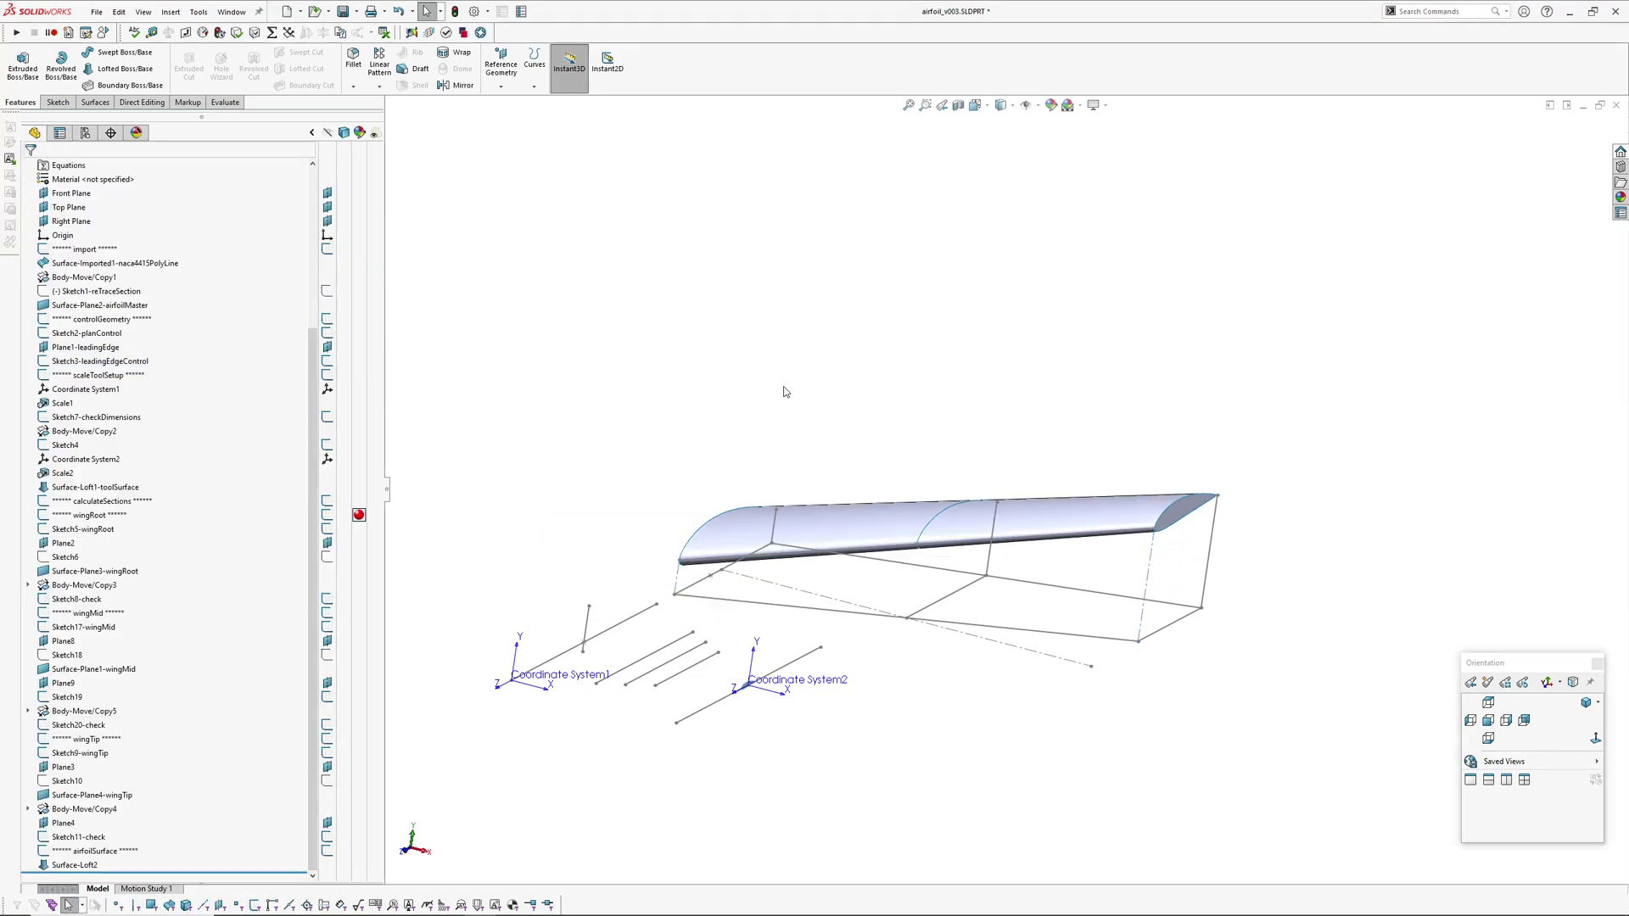
# Examine the reshaped wing from the tip and leading edge sides, checking the lofted surface against its control lines
pyautogui.moveTo(989, 491); pyautogui.dragTo(937, 492, button='middle')
pyautogui.keyDown('ctrl'); pyautogui.moveTo(974, 592); pyautogui.dragTo(1057, 543, button='middle'); pyautogui.keyUp('ctrl')
pyautogui.scroll(-2, 1187, 553)
pyautogui.moveTo(1188, 553); pyautogui.dragTo(1060, 593, button='middle')
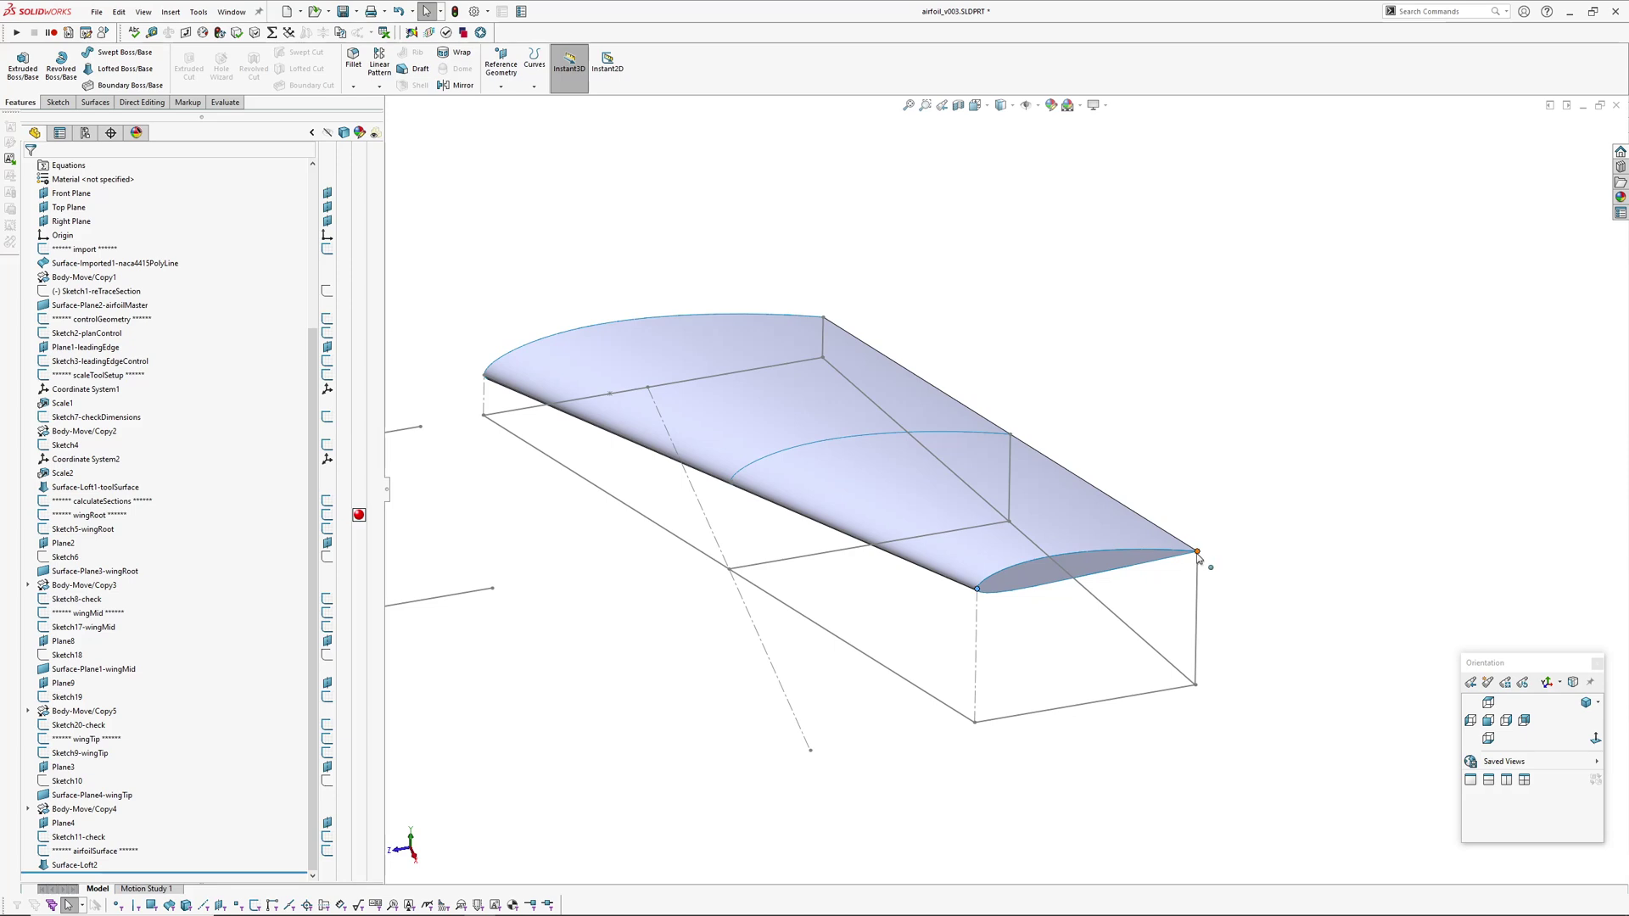
pyautogui.moveTo(1198, 556); pyautogui.dragTo(696, 497, button='middle')
pyautogui.keyDown('ctrl'); pyautogui.moveTo(599, 587); pyautogui.dragTo(938, 640, button='middle'); pyautogui.keyUp('ctrl')
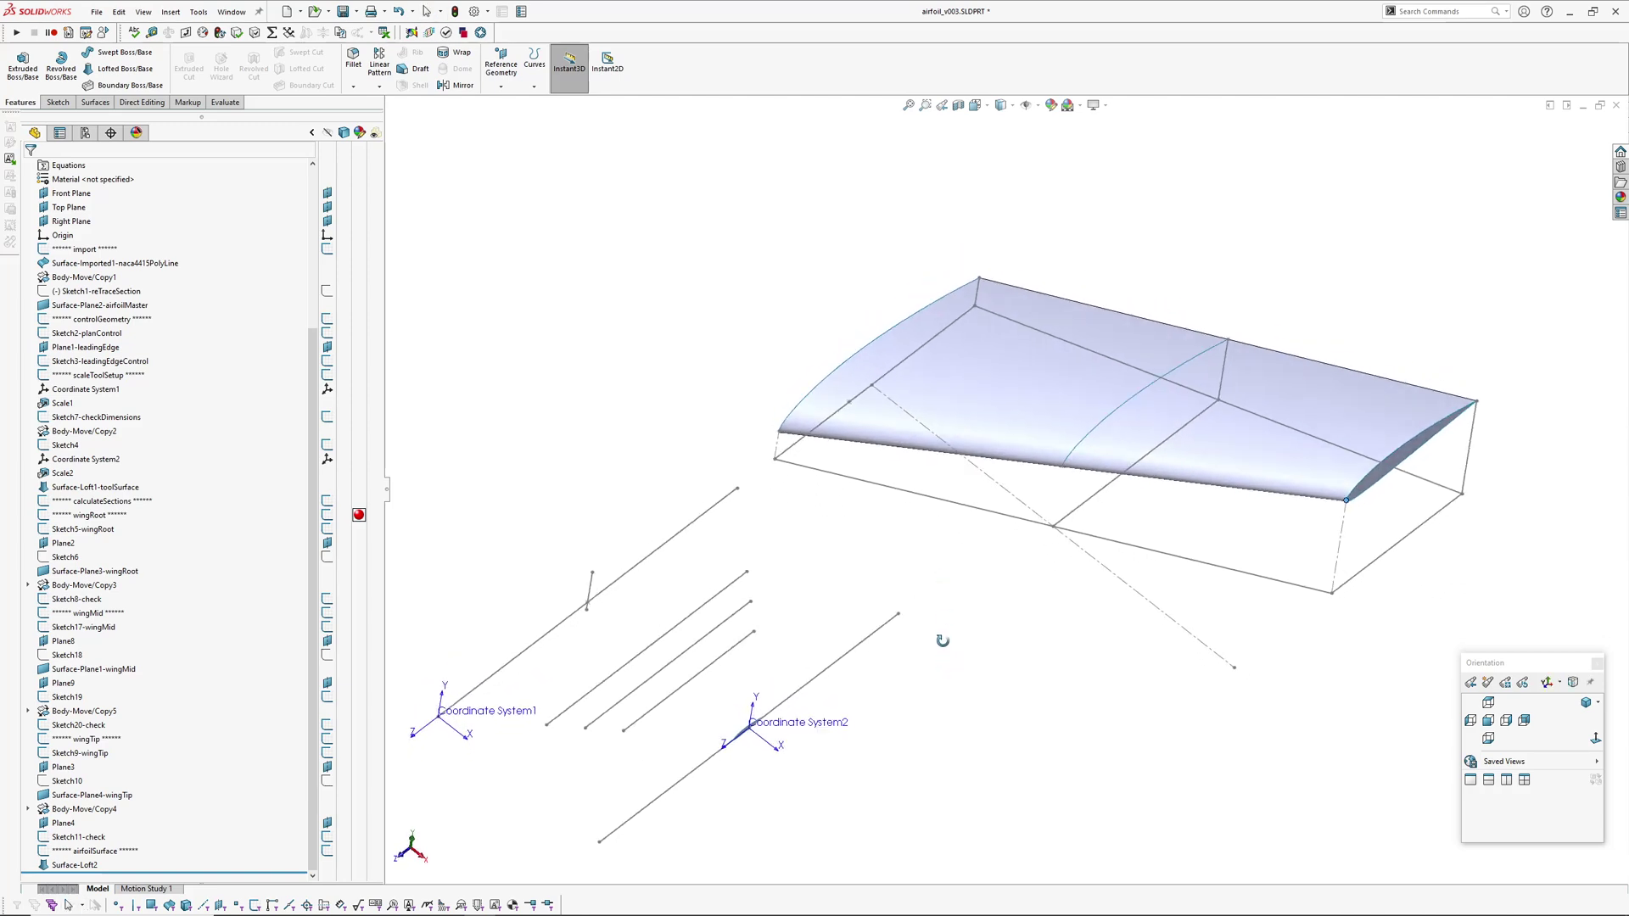
# Review the Sketch2-planControl dimensions, then inspect the leading edge and the root, mid and tip sections
pyautogui.click(1130, 547)
pyautogui.moveTo(978, 586)
pyautogui.mouseDown(button='middle')
pyautogui.moveTo(961, 568)
pyautogui.moveTo(963, 609)
pyautogui.mouseUp(button='middle')
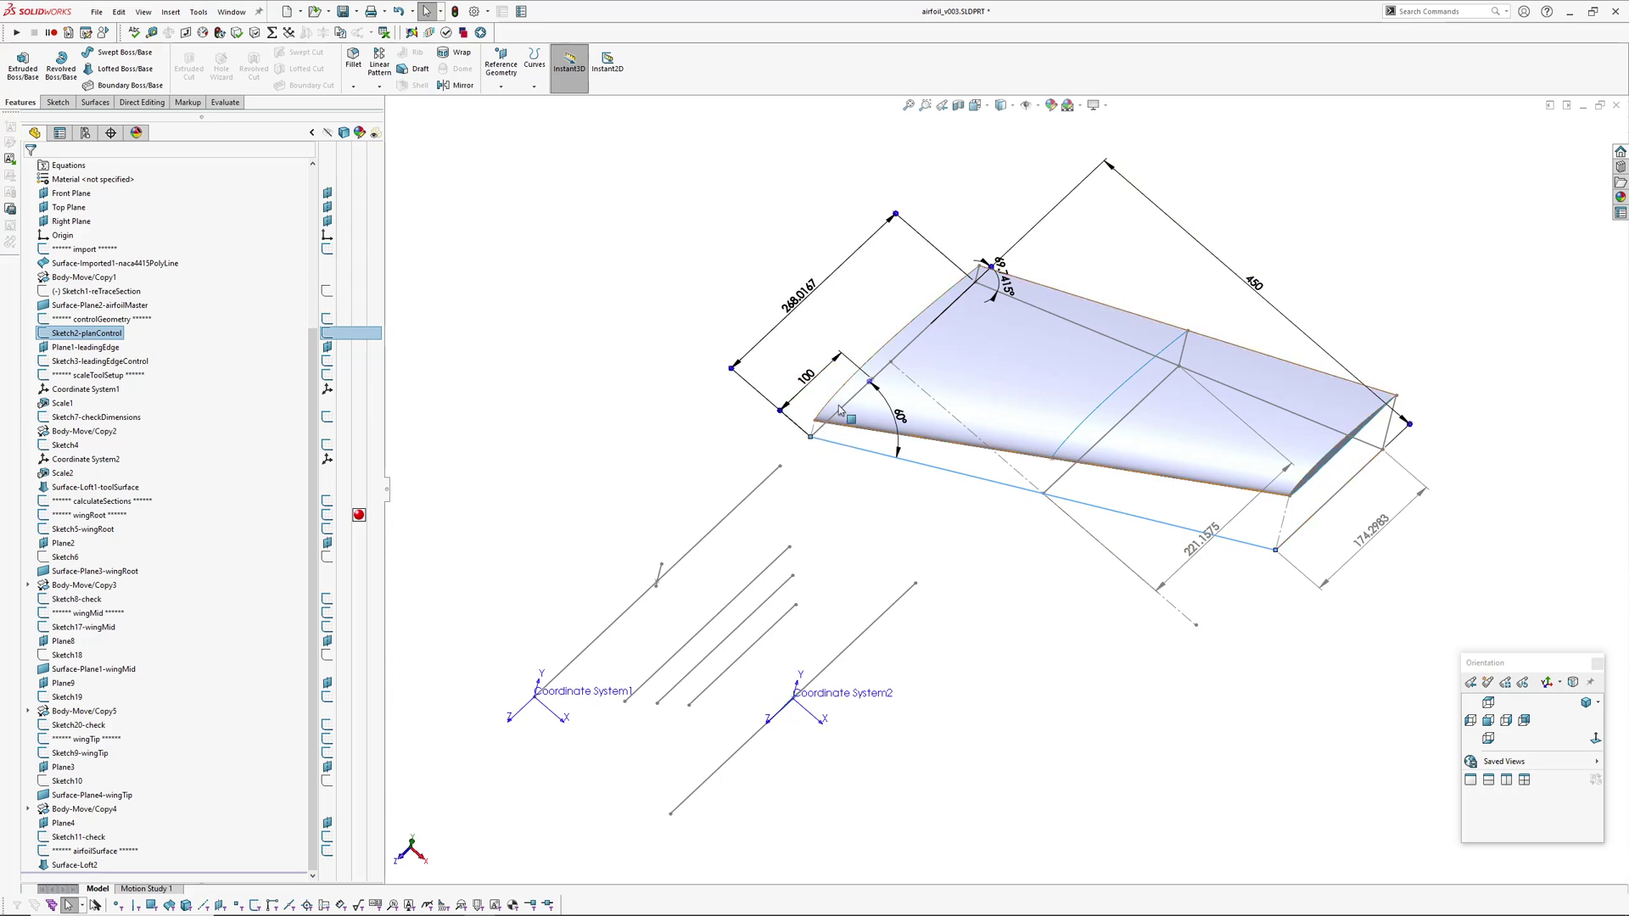
pyautogui.moveTo(1254, 543); pyautogui.dragTo(1243, 329, button='middle')
pyautogui.click(1243, 328)
pyautogui.scroll(-6, 1054, 513)
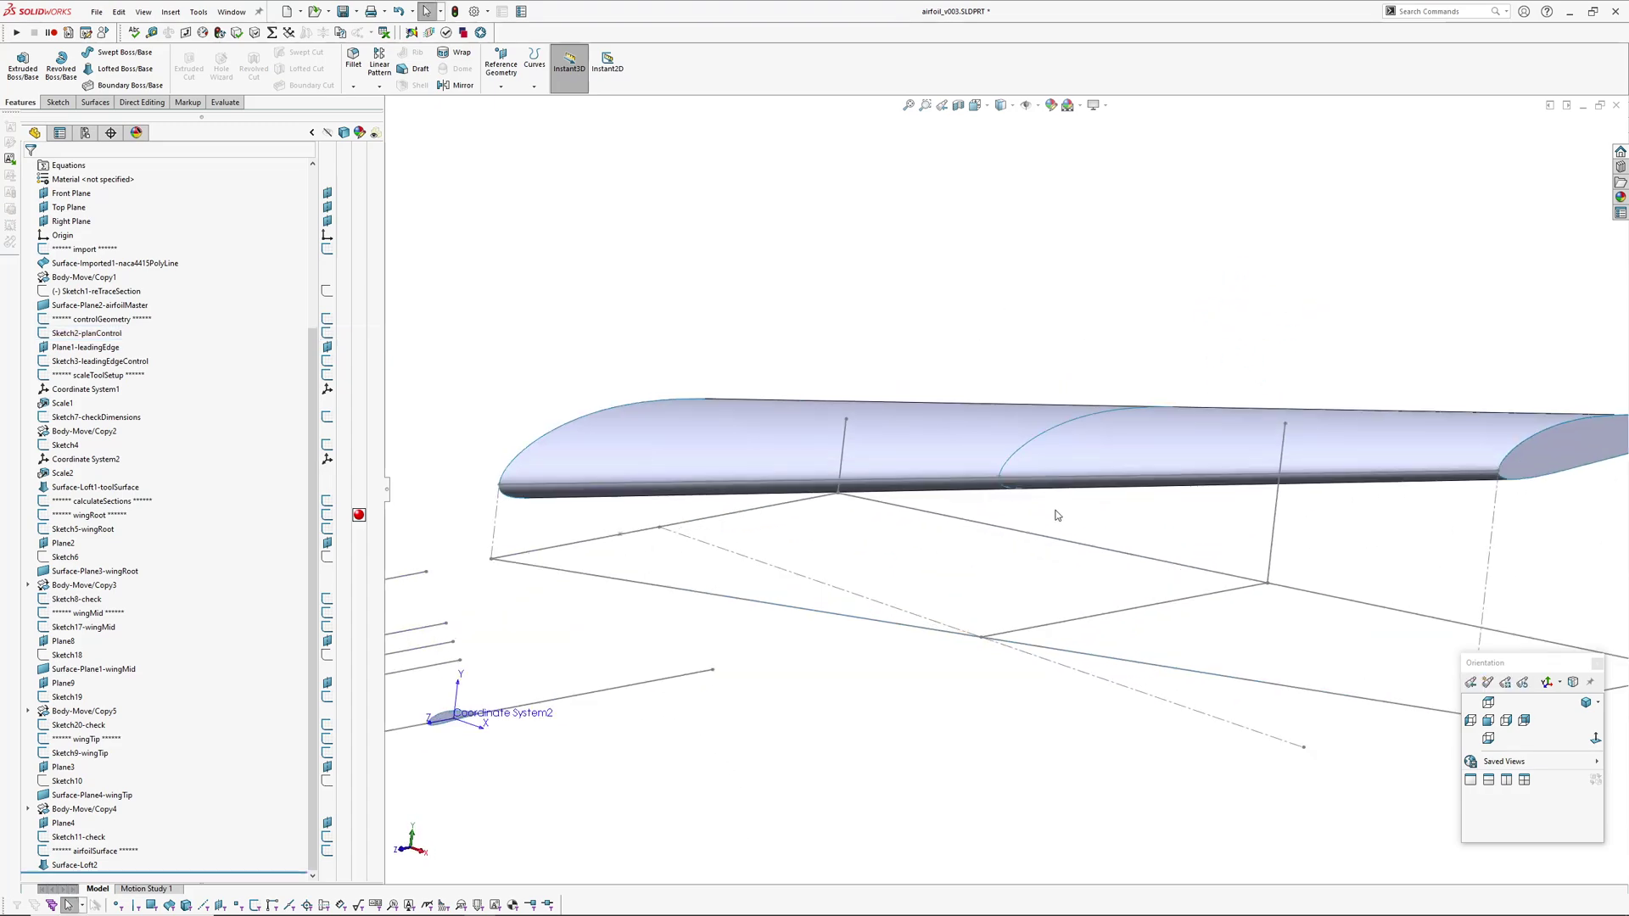
pyautogui.scroll(1, 1054, 560)
pyautogui.moveTo(1054, 560); pyautogui.dragTo(995, 550, button='middle')
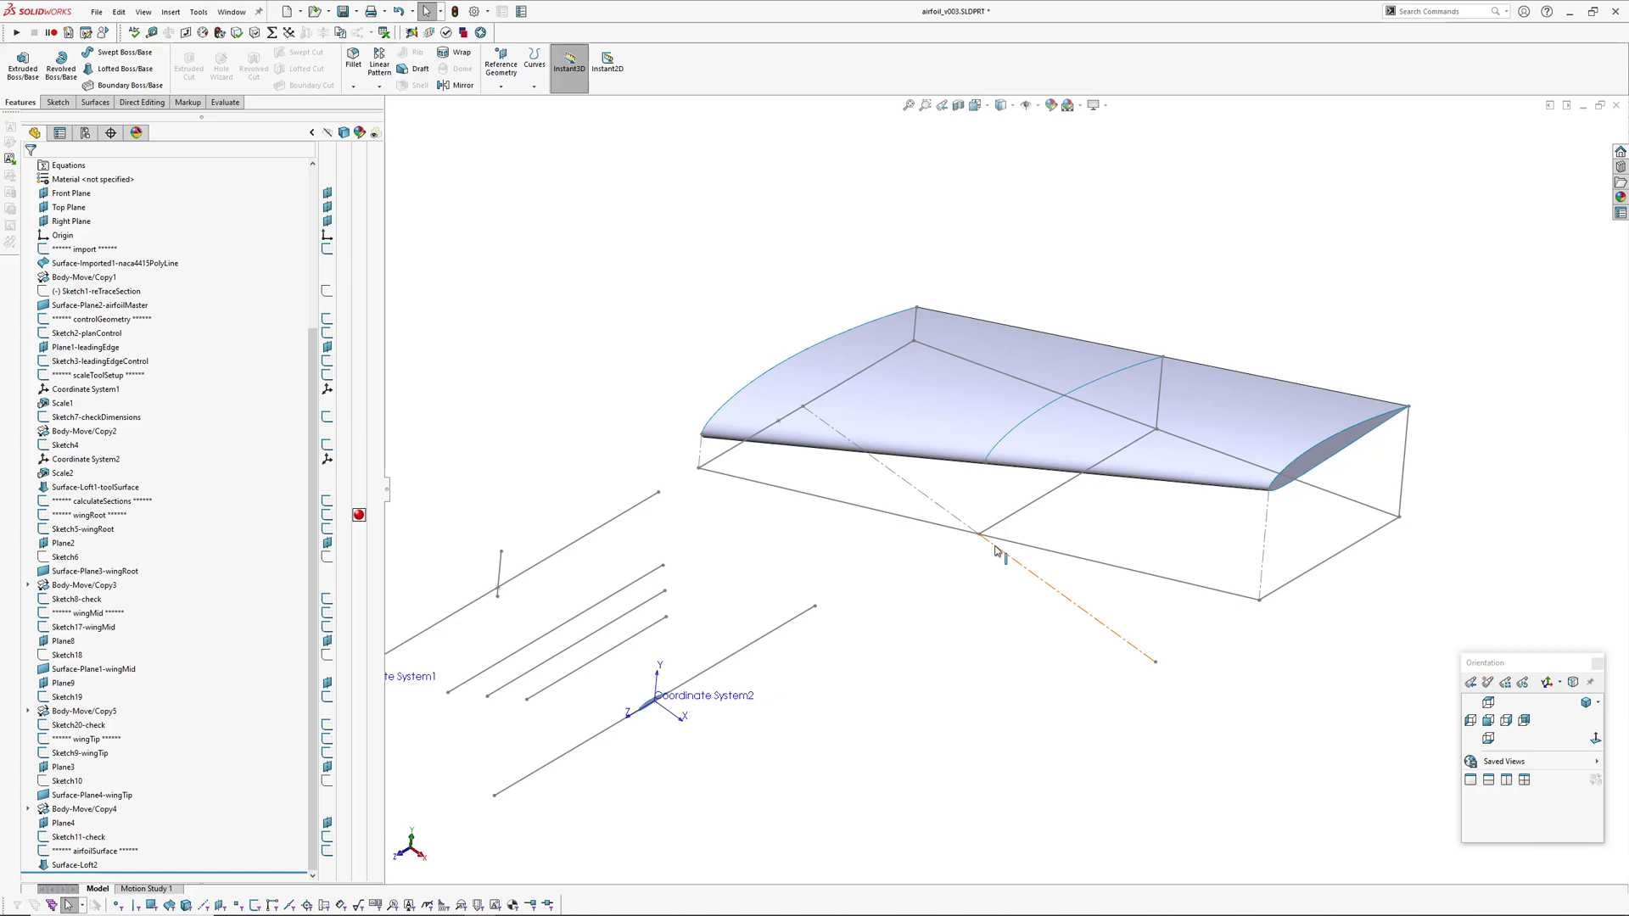
pyautogui.moveTo(996, 549)
pyautogui.mouseDown(button='middle')
pyautogui.moveTo(902, 472)
pyautogui.moveTo(891, 407)
pyautogui.moveTo(909, 552)
pyautogui.moveTo(902, 477)
pyautogui.mouseUp(button='middle')
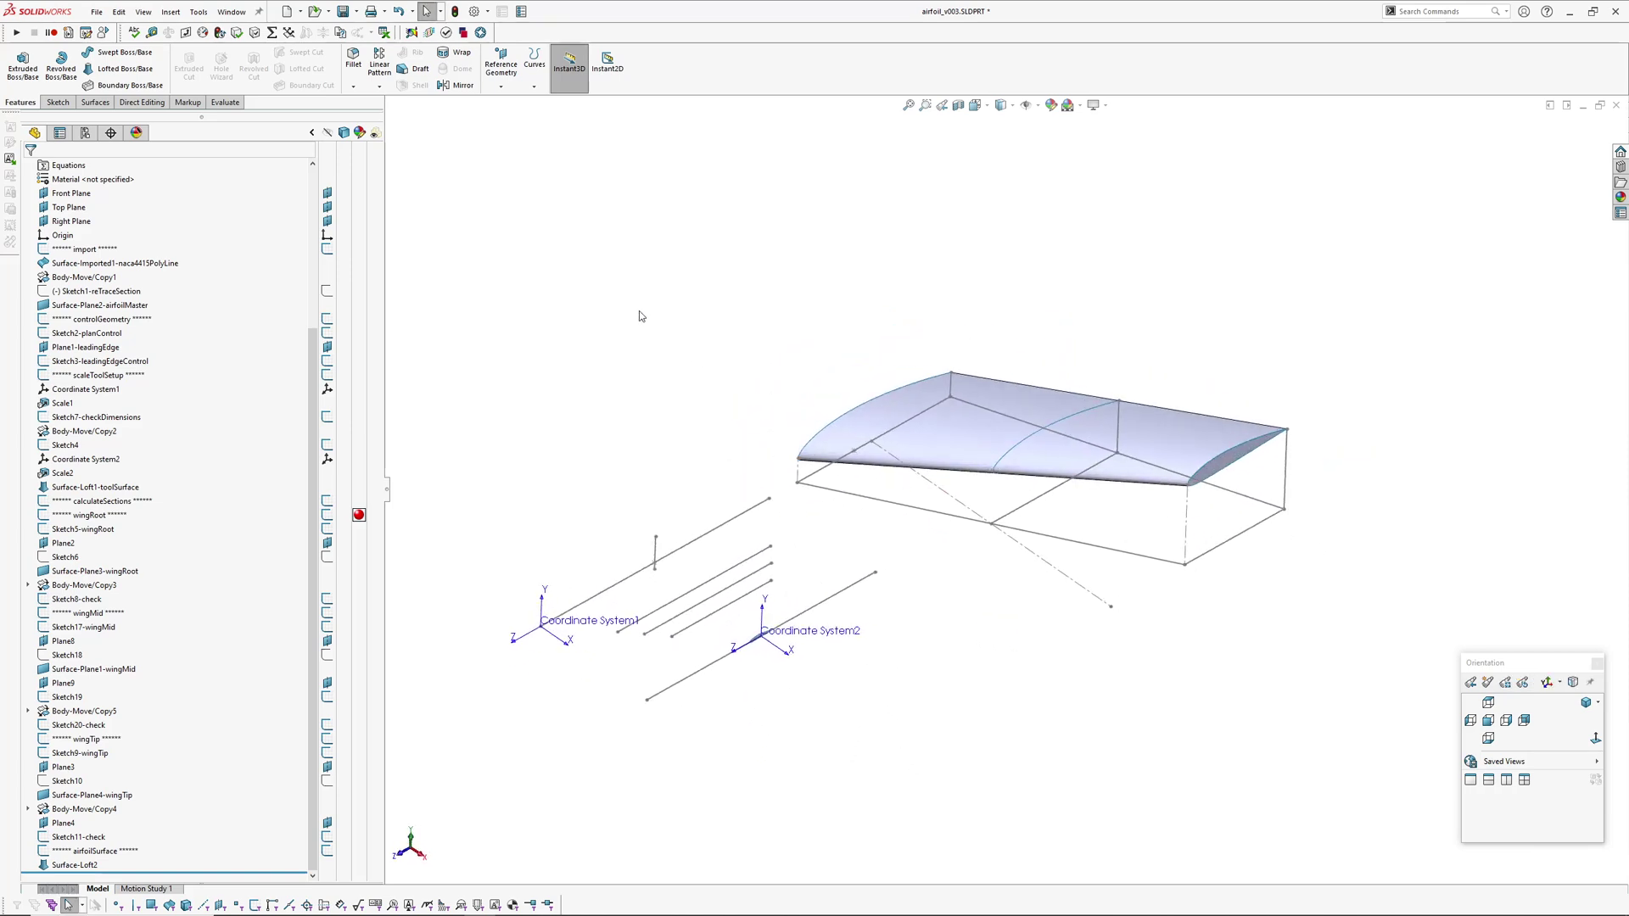